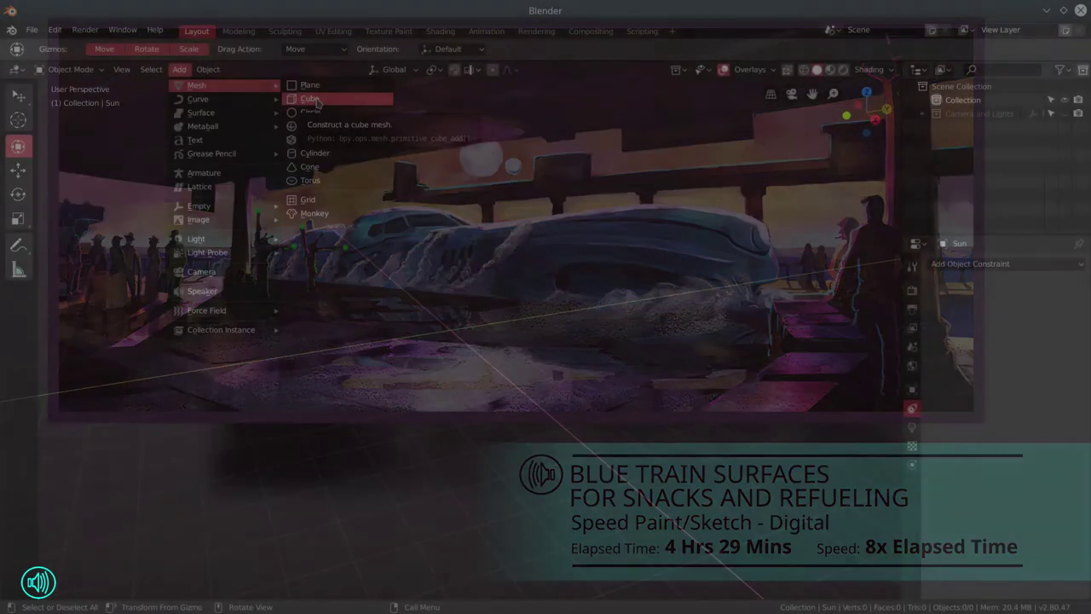
Add a new cube, stretch it lengthwise, and loop-cut it through the centre
key("s")
key("x")
left_click(463, 453)
key("Tab")
key("a")
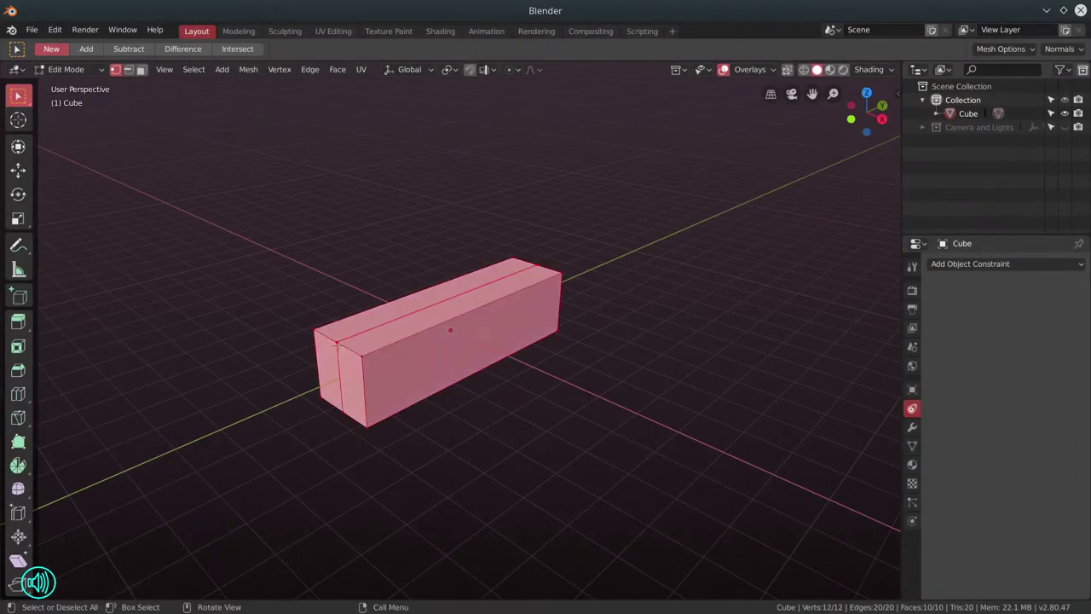
key("ctrl+r")
left_click(403, 344)
Delete the left half of the cube's faces in front view
key("alt+z")
key("3")
left_click_drag(401, 239, 450, 452)
key("x")
left_click(375, 465)
Add a Mirror modifier and a Subdivision Surface modifier to the half cube
left_click(1005, 263)
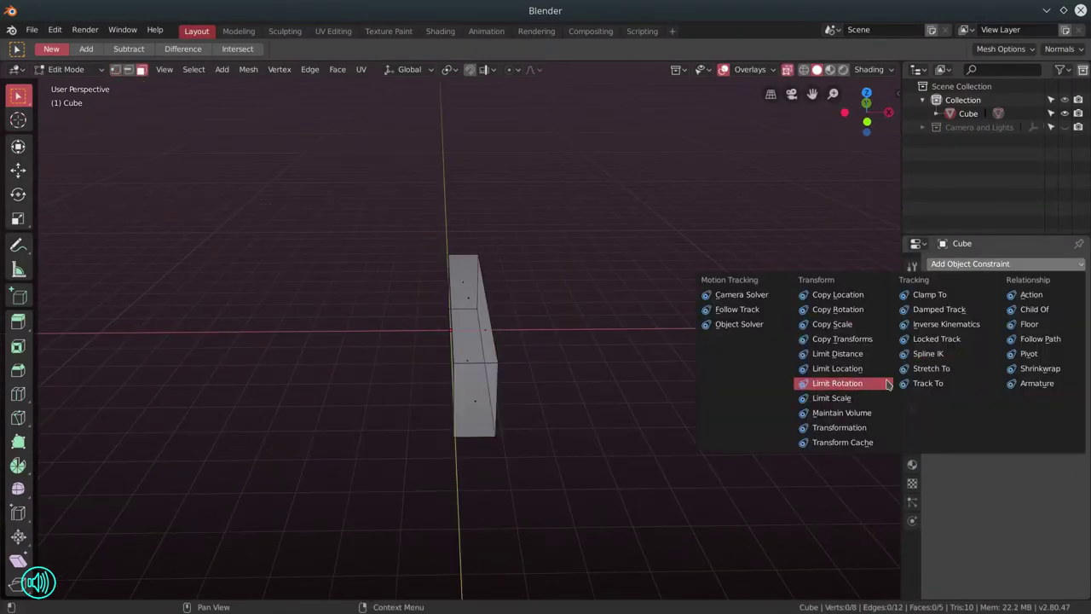
left_click(912, 427)
left_click(1006, 264)
left_click(796, 392)
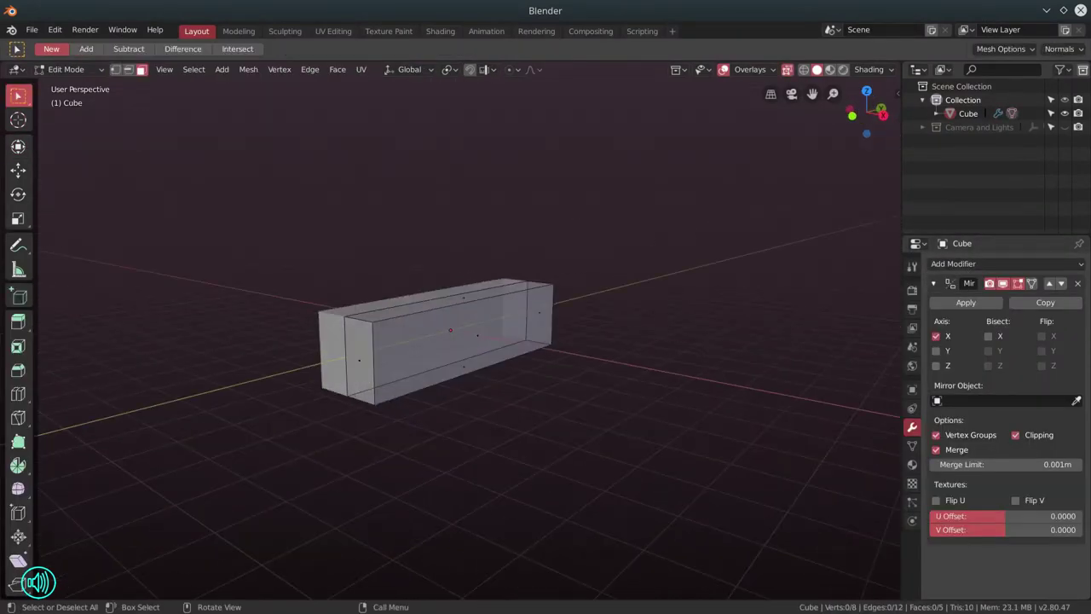
key("ctrl+2")
Add three edge loops: across the body, near the right end, and lengthwise
key("ctrl+r")
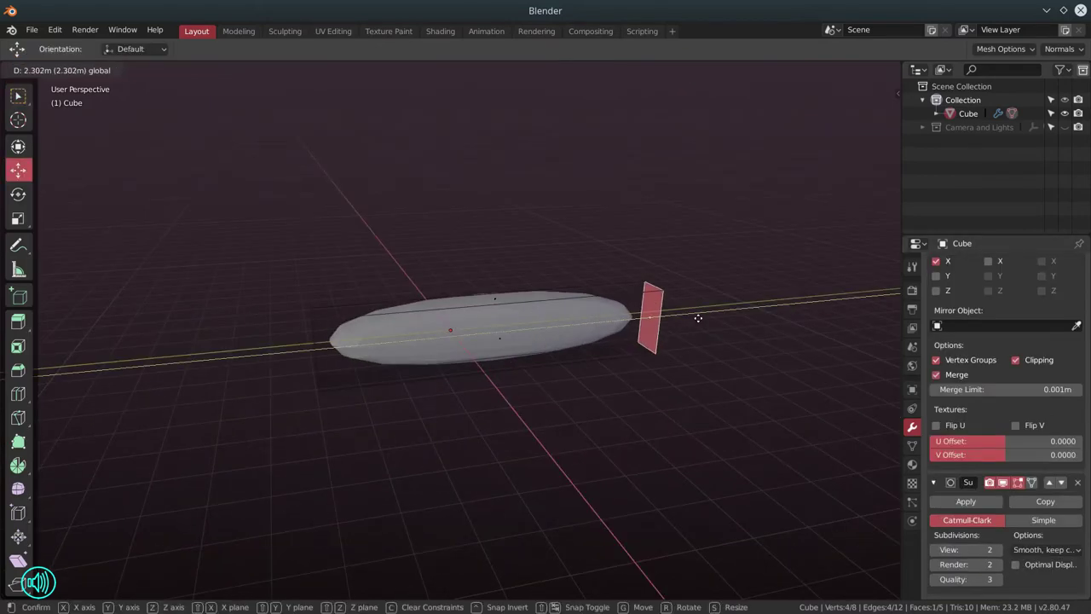
left_click(697, 316)
left_click(394, 323)
key("ctrl+r")
left_click(562, 316)
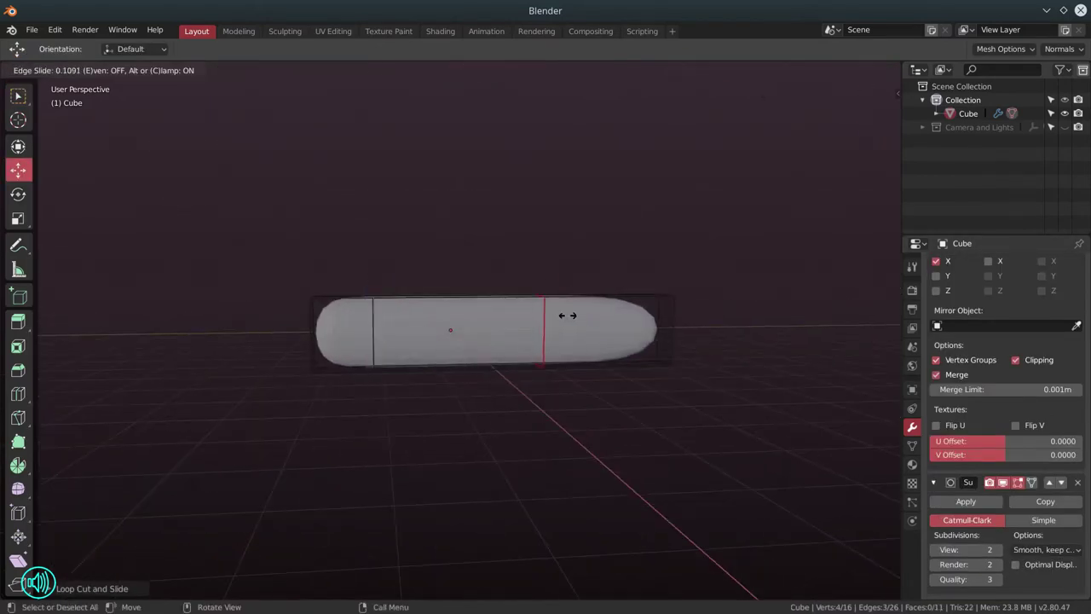
left_click(554, 317)
key("ctrl+r")
left_click(487, 327)
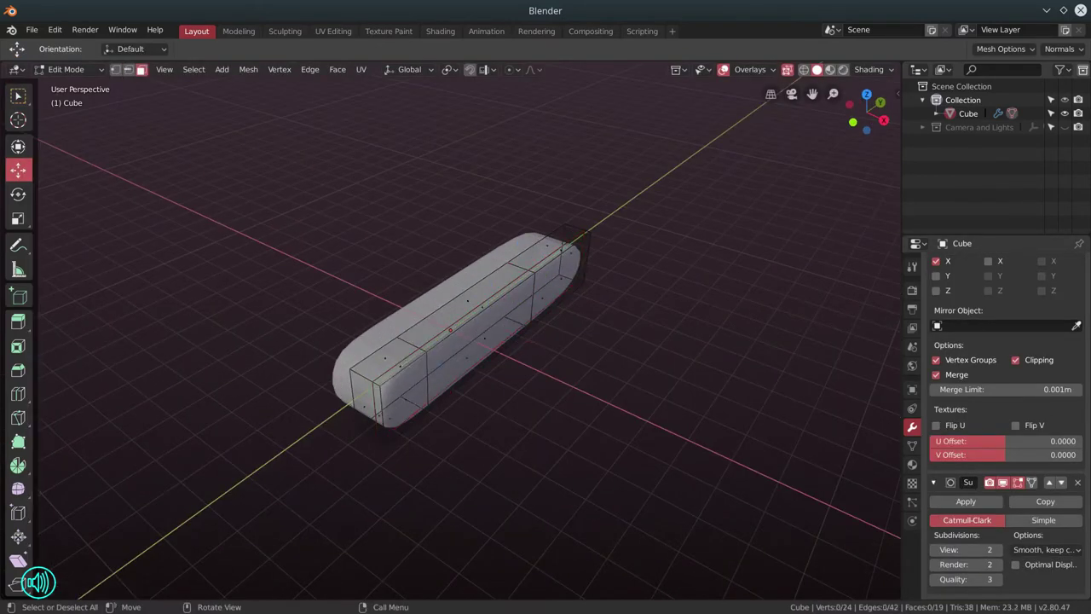
Shrink the left end face and extrude the top face into a raised bump
left_click(362, 394)
left_click(18, 219)
left_click_drag(307, 375, 473, 440)
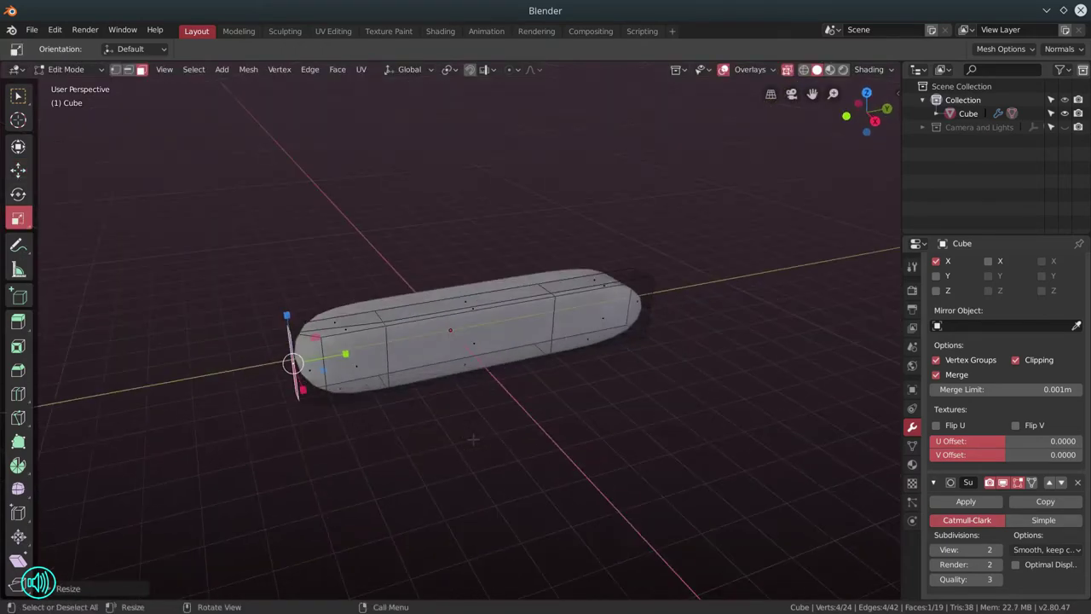
key("e")
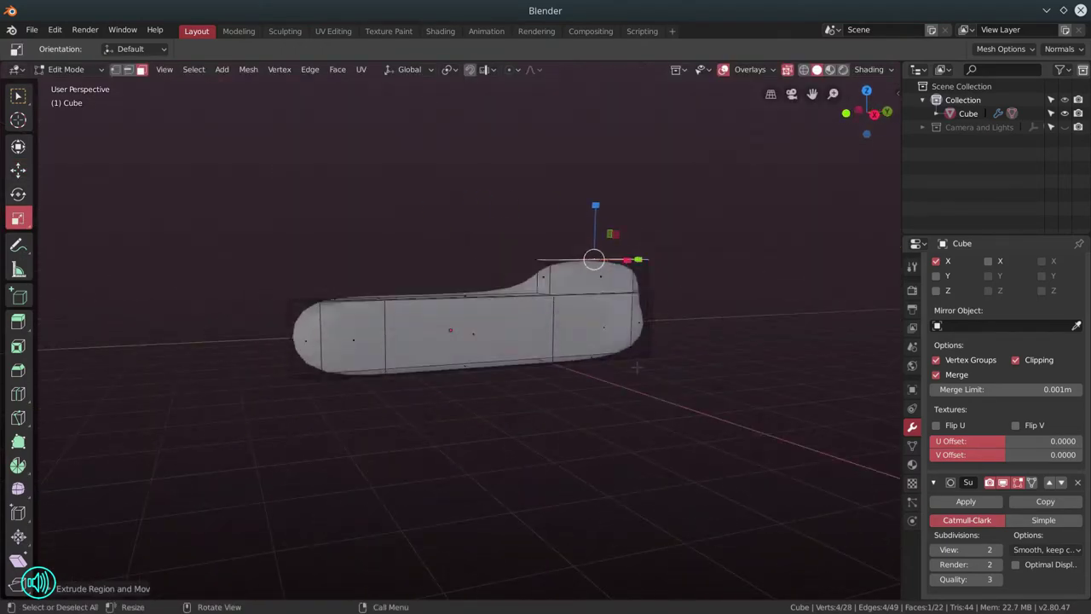
Return to Object Mode and tilt the train body slightly in Right view
key("Tab")
key("KP_3")
mouse_move(496, 359)
left_mouse_down()
mouse_move(487, 366)
mouse_move(492, 341)
left_mouse_up()
Add a second cube and squash it into a flat block angled against the capsule's front
left_click(179, 69)
left_click(311, 102)
key("s")
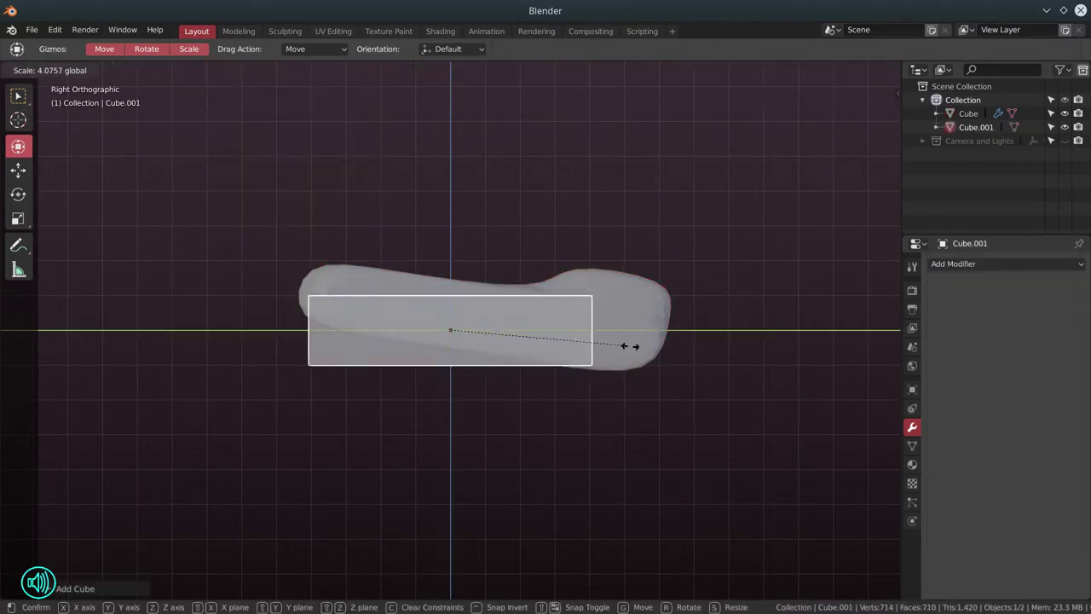
left_click(628, 346)
left_click_drag(452, 288, 452, 287)
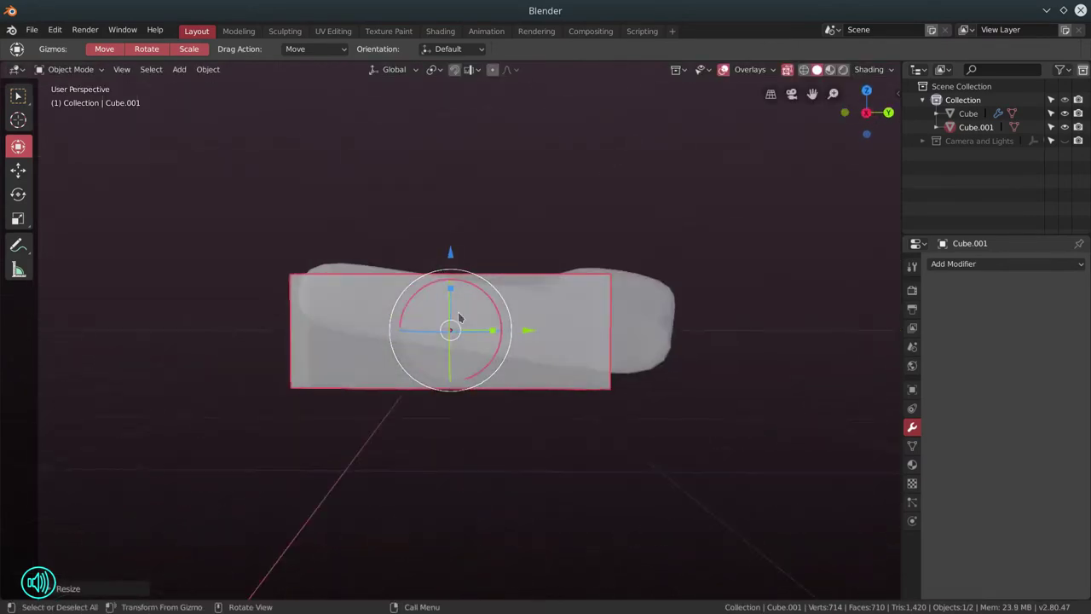
key("KP_3")
left_click_drag(528, 330, 855, 361)
key("r")
left_click(560, 397)
left_click_drag(560, 397, 515, 465)
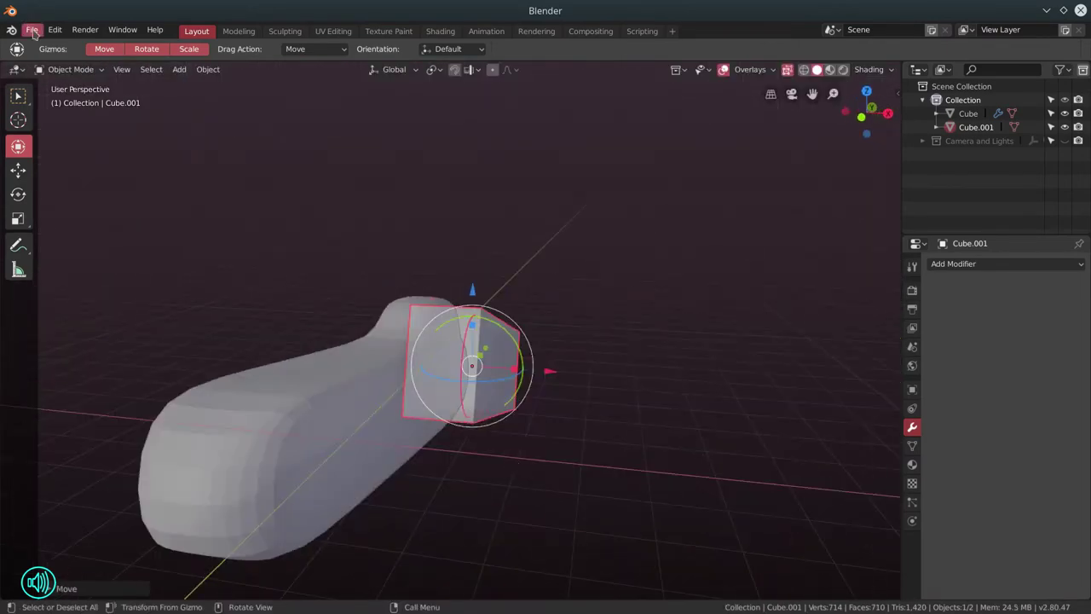
Save the scene as 2019-03-09-DSG2898-Surface-Train.blend in the 2019-01-DSG folder
key("ctrl+shift+s")
left_click(179, 120)
left_click(179, 120)
left_click(205, 159)
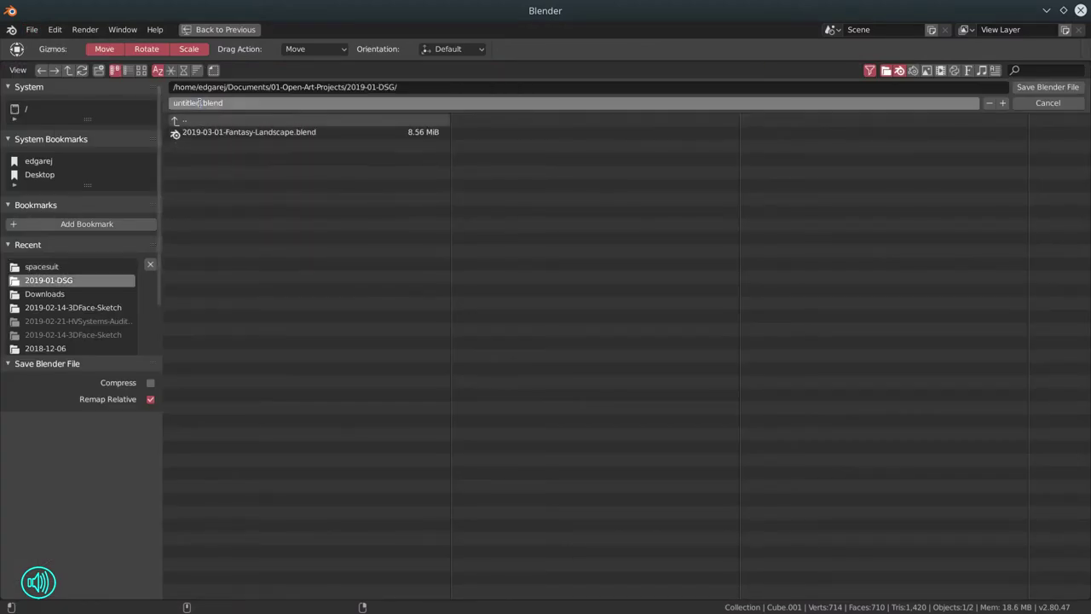
left_click(199, 102)
key("ctrl+v")
key("Return")
scroll(571, 349, "down", 5)
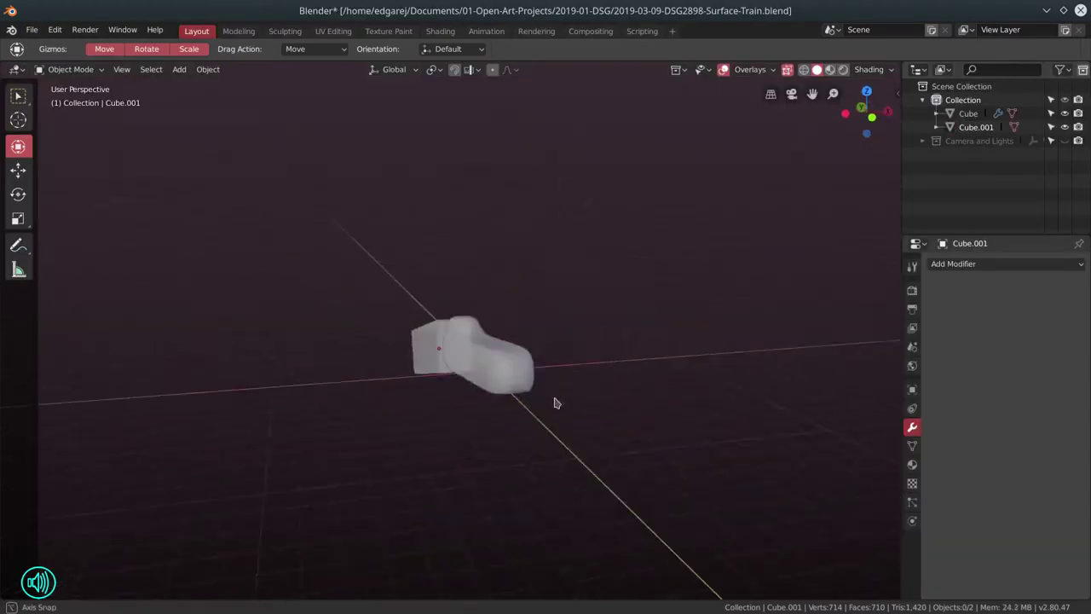
left_click_drag(554, 402, 270, 340)
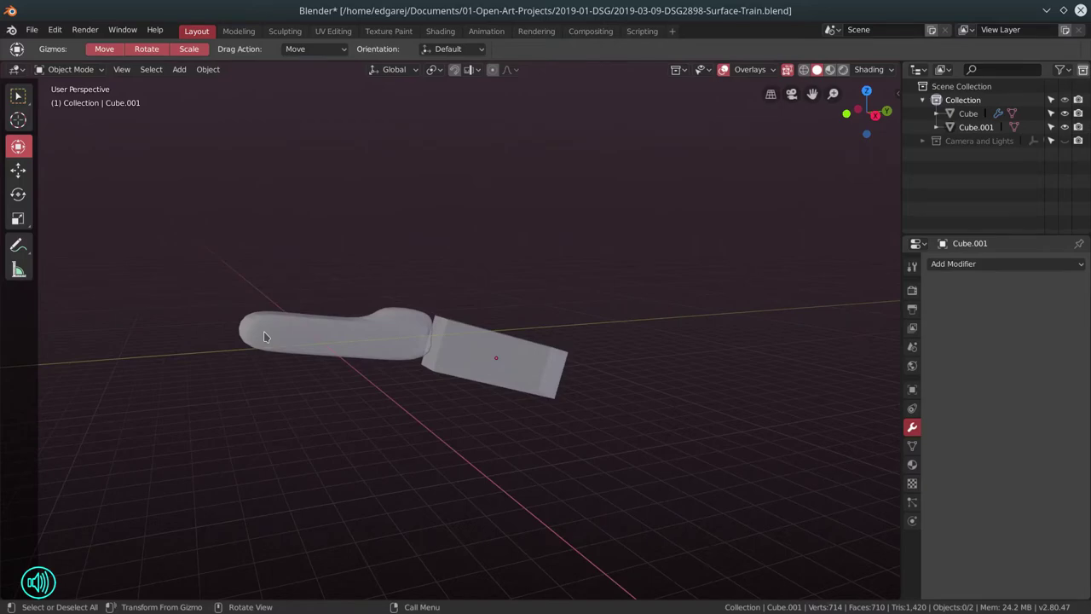
Add a cube, scale it along Y into a long slab, and duplicate it alongside
key("shift+a")
left_click(358, 333)
key("KP_3")
key("KP_8")
key("s")
key("y")
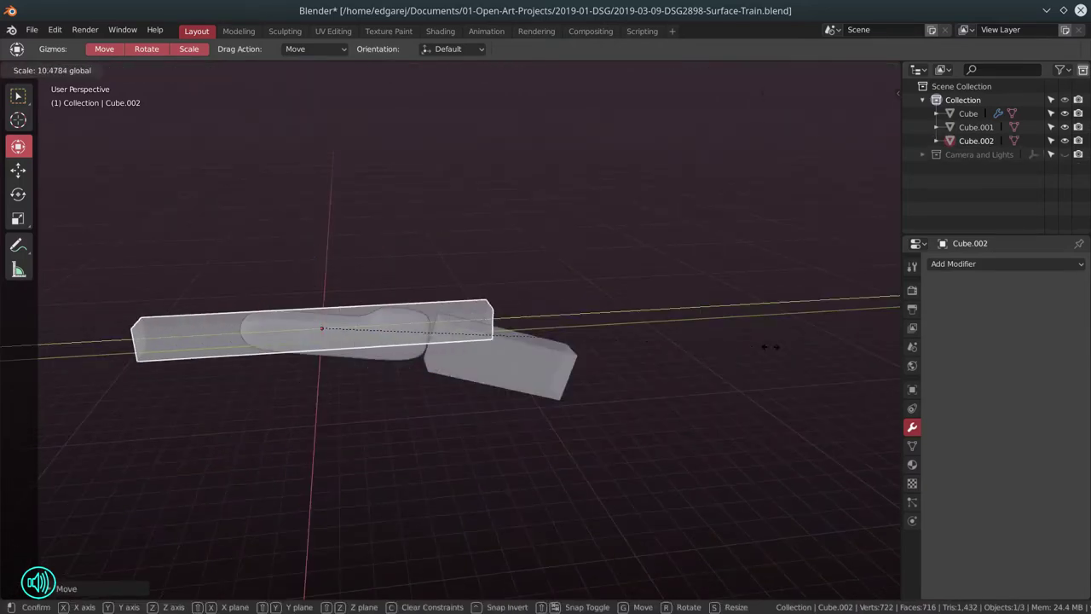
left_click(543, 443)
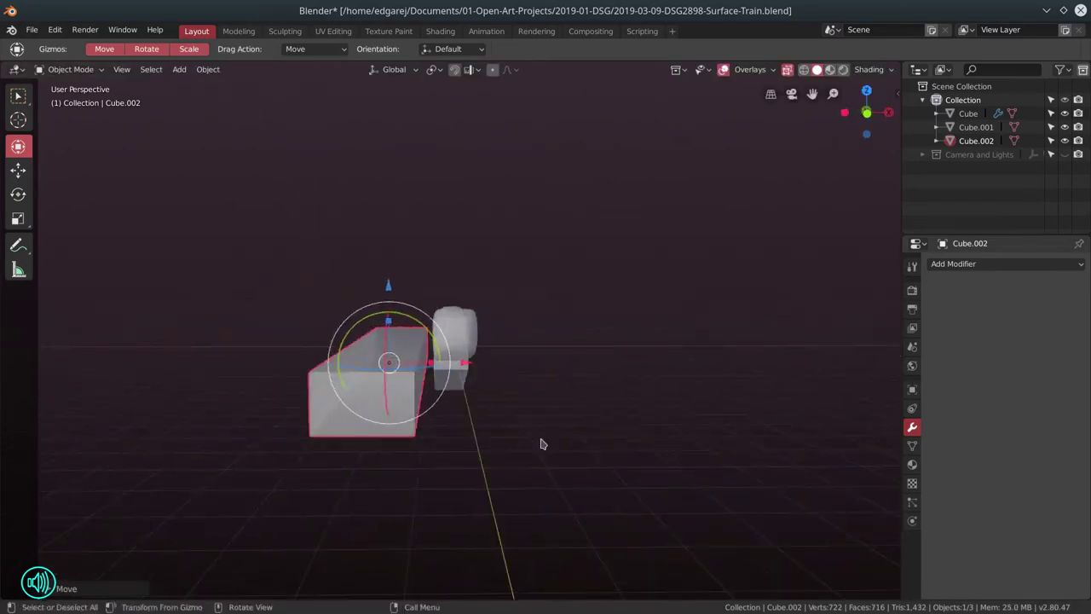
key("shift+d")
left_click(621, 494)
Move both slabs' end faces far along Y in Edit Mode to lengthen them
key("KP_1")
key("KP_8")
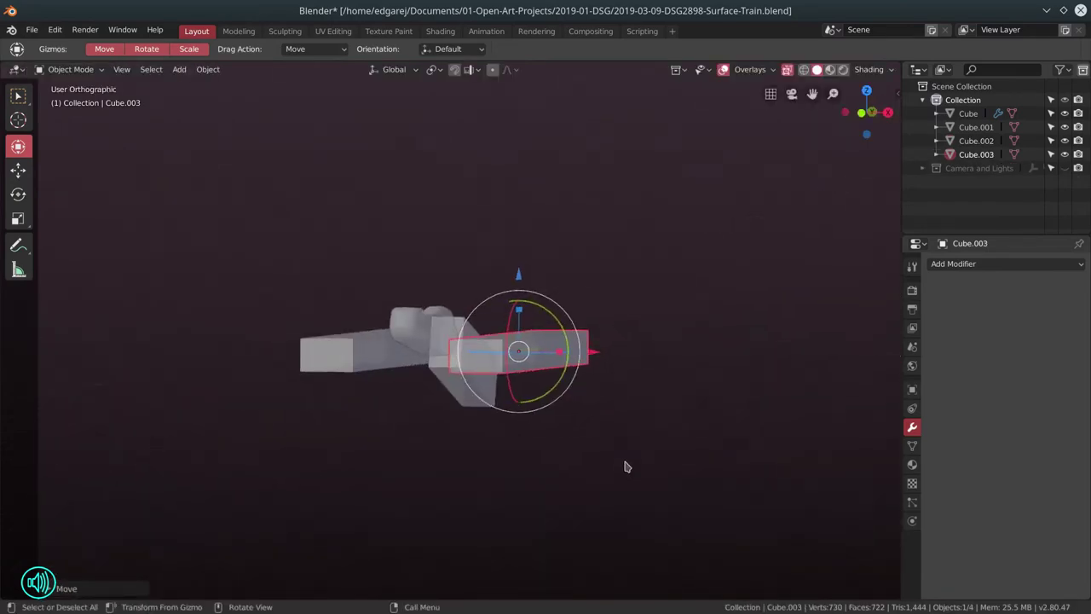
key("KP_8")
key("KP_4")
left_click(404, 409, "shift")
key("Tab")
key("3")
left_click_drag(230, 447, 309, 494)
key("g")
key("y")
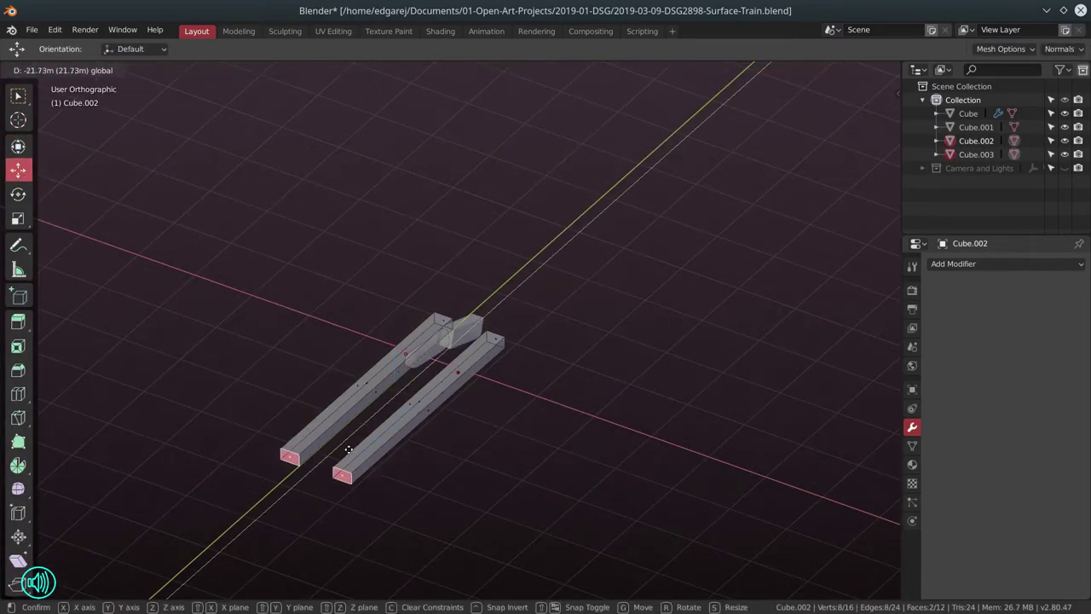
left_click(349, 449)
key("KP_8")
key("KP_8")
key("Tab")
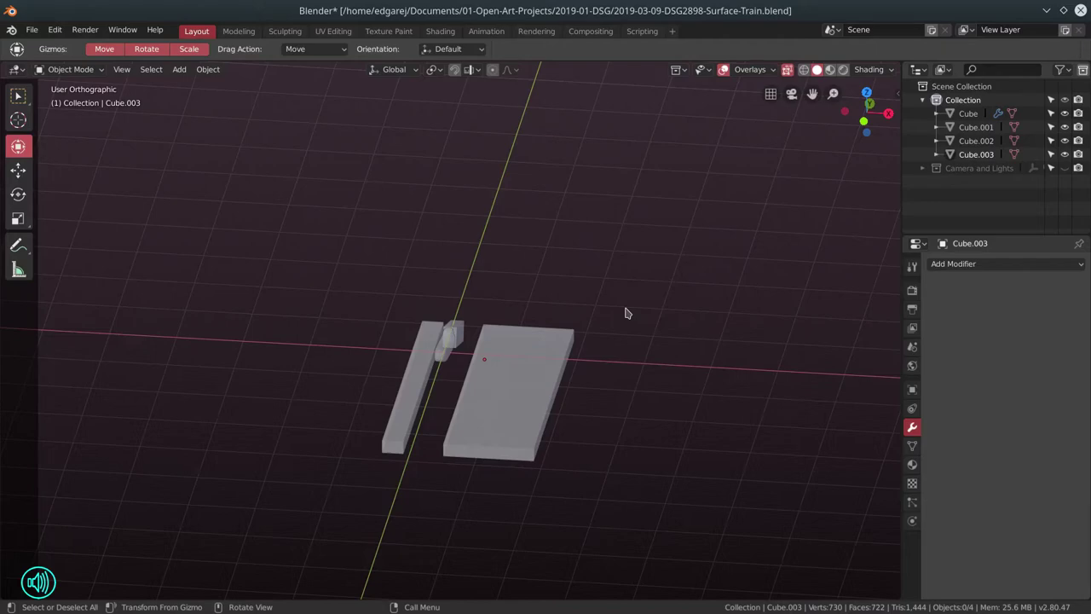
Select the train body in Right view and attempt a rotation, cancelling it
scroll(477, 341, "up", 2)
left_click(456, 339)
scroll(456, 339, "up", 3)
left_click_drag(456, 339, 535, 378)
left_click(504, 438)
scroll(441, 392, "up", 6)
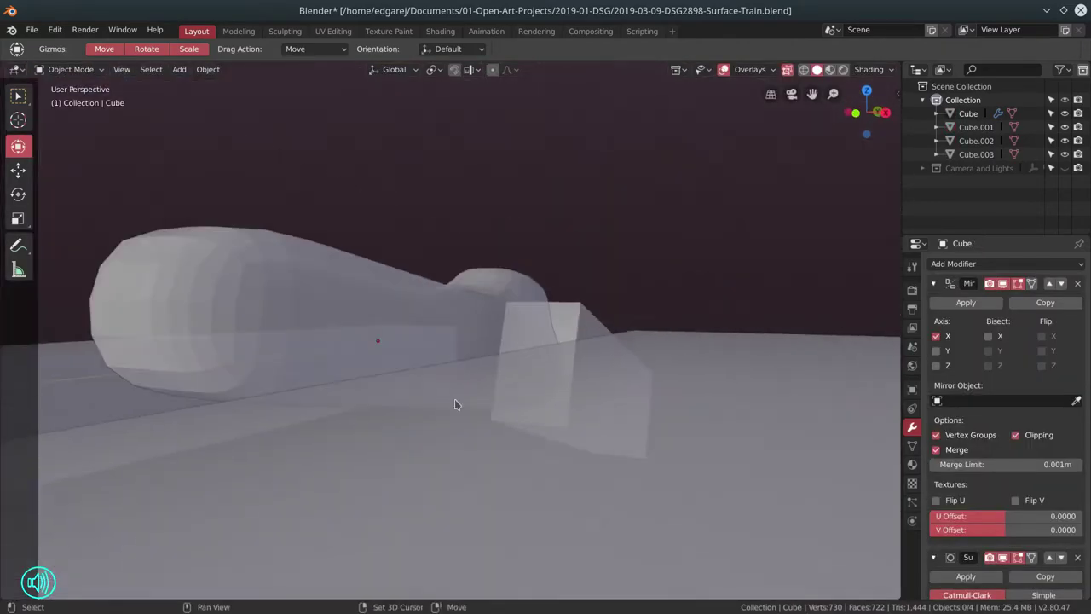
key("KP_3")
left_click(260, 329)
key("r")
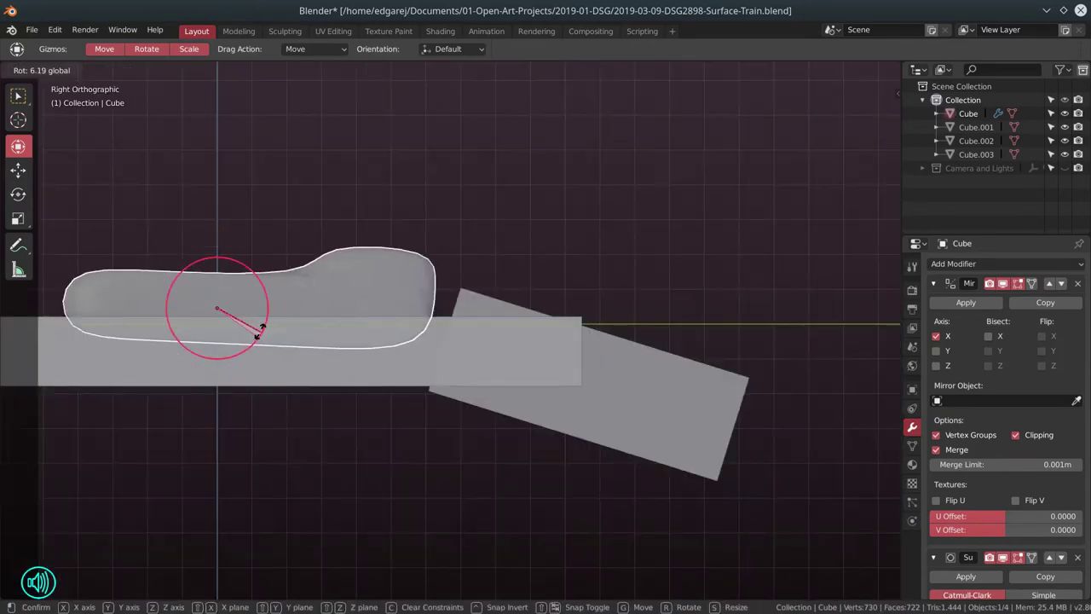
key("Escape")
key("r")
key("Escape")
Select and frame the long slab, then add a new cube in Right view
left_click_drag(263, 341, 570, 452)
left_click(426, 434)
left_click(579, 442)
key("KP_Decimal")
key("alt+a")
scroll(570, 453, "down", 2)
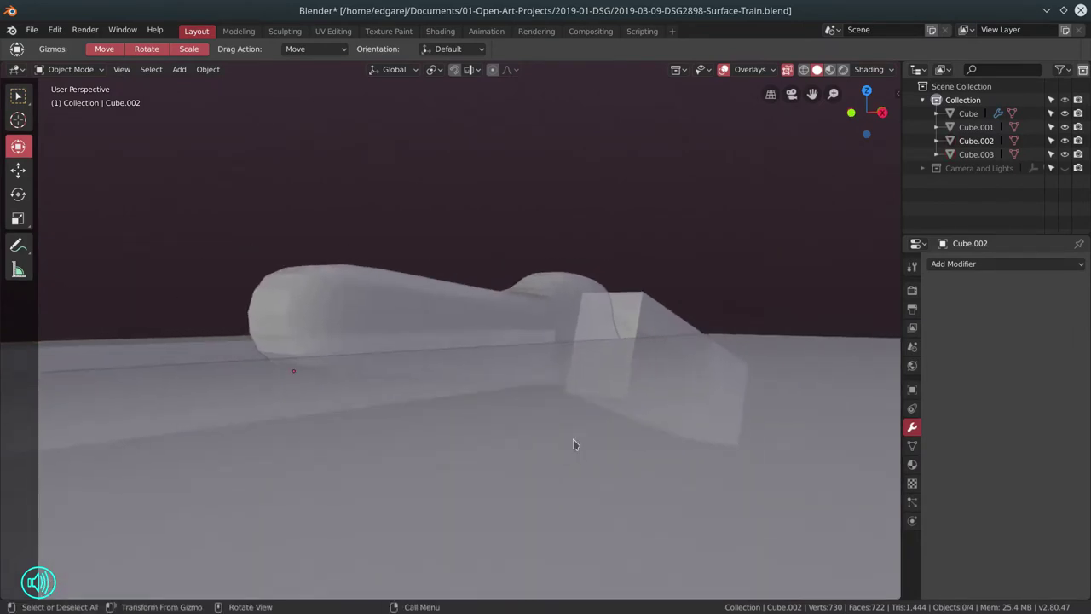
key("KP_3")
key("shift+a")
Squash the new cube into a thin upright box and rotate it
key("s")
key("r")
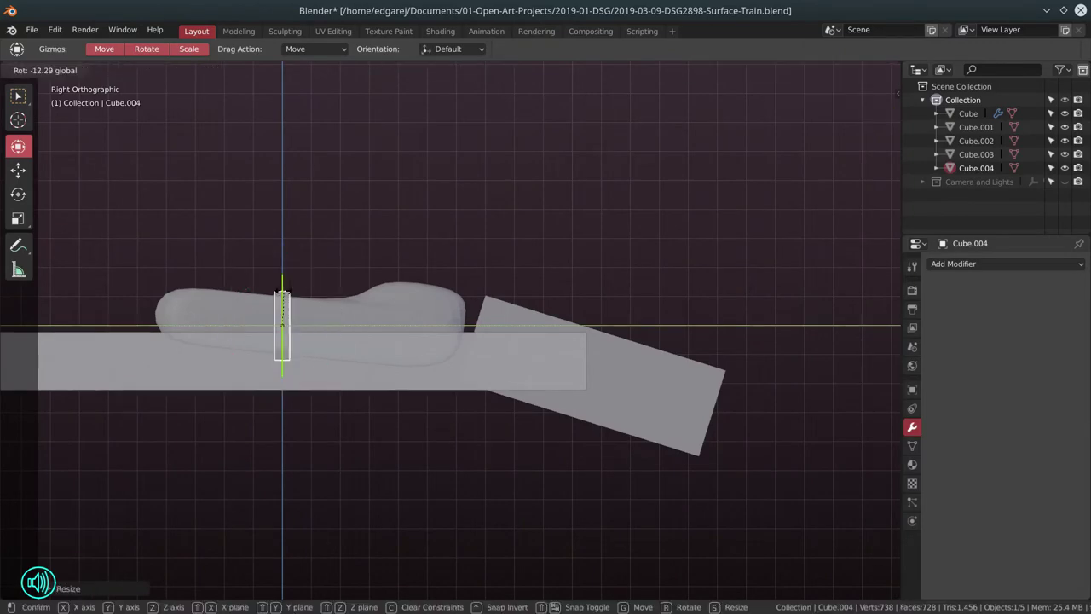
key("Return")
key("KP_7")
scroll(452, 331, "up", 4)
left_click_drag(545, 358, 612, 394)
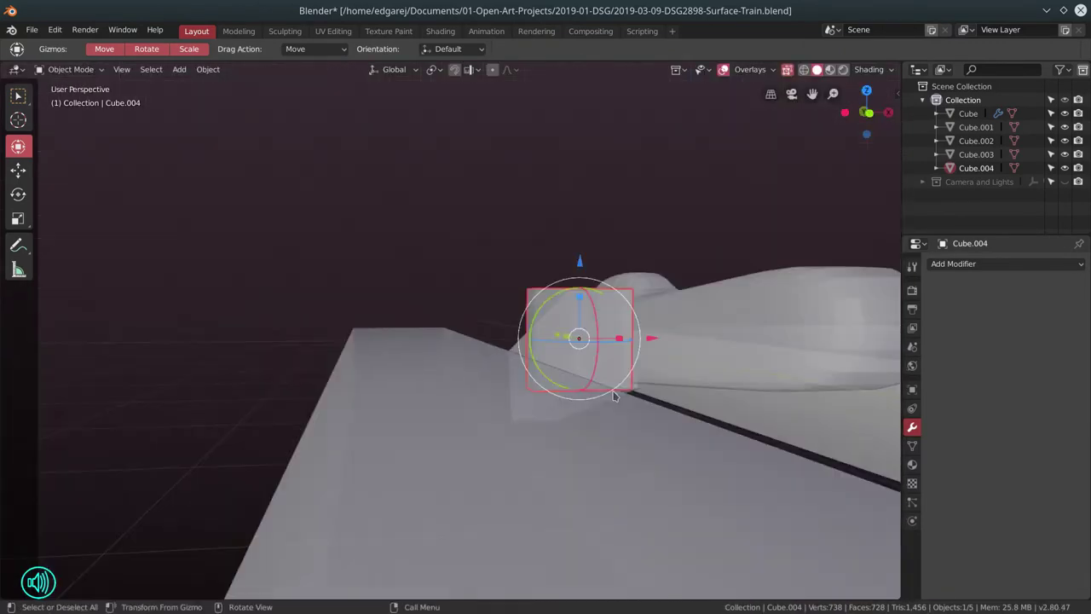
key("KP_1")
key("KP_1")
Shrink the thin box and move it above the right block
key("s")
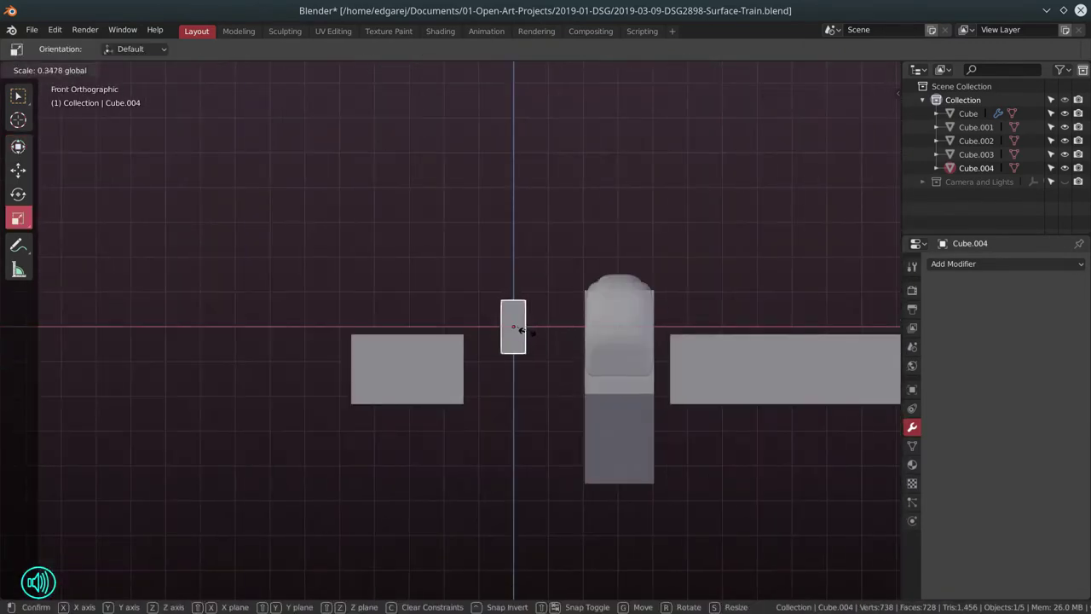
left_click(522, 330)
left_click(18, 170)
key("g")
left_click(684, 250)
left_click_drag(685, 251, 408, 392)
Duplicate the small box across the block, then copy, rotate and reposition the group
key("KP_7")
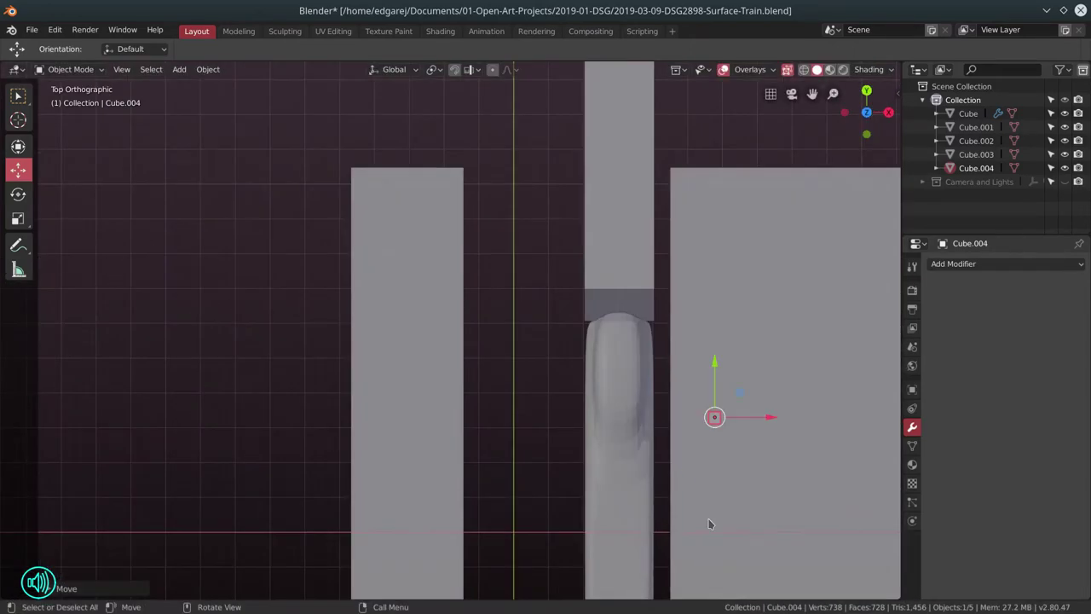
key("shift+d")
left_click(767, 463)
key("shift+d")
left_click(770, 434)
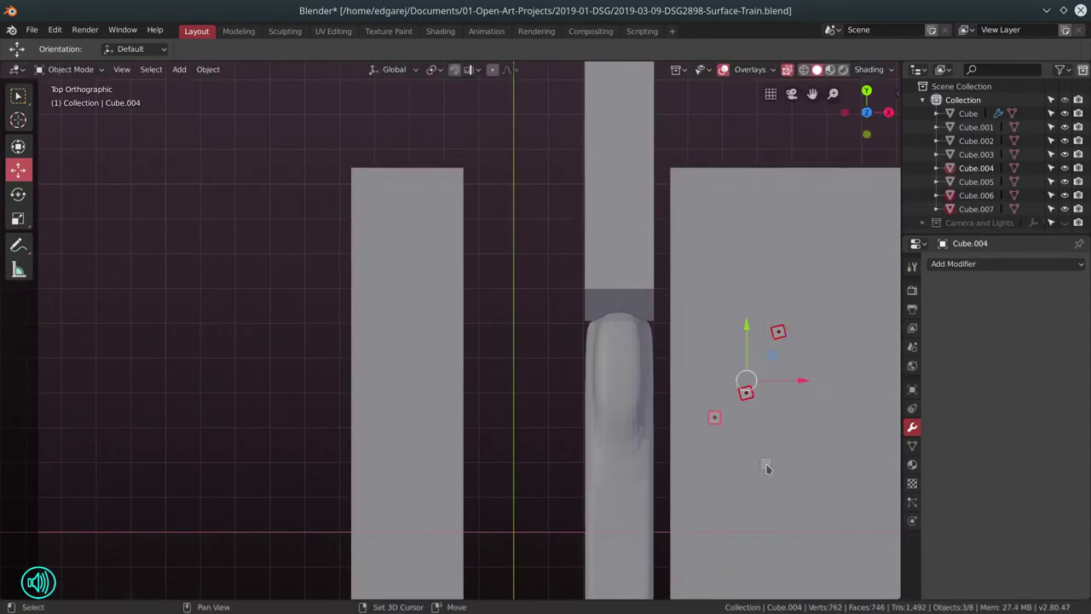
key("shift+d")
left_click(838, 521)
key("shift+d")
key("r")
left_click(645, 312)
key("g")
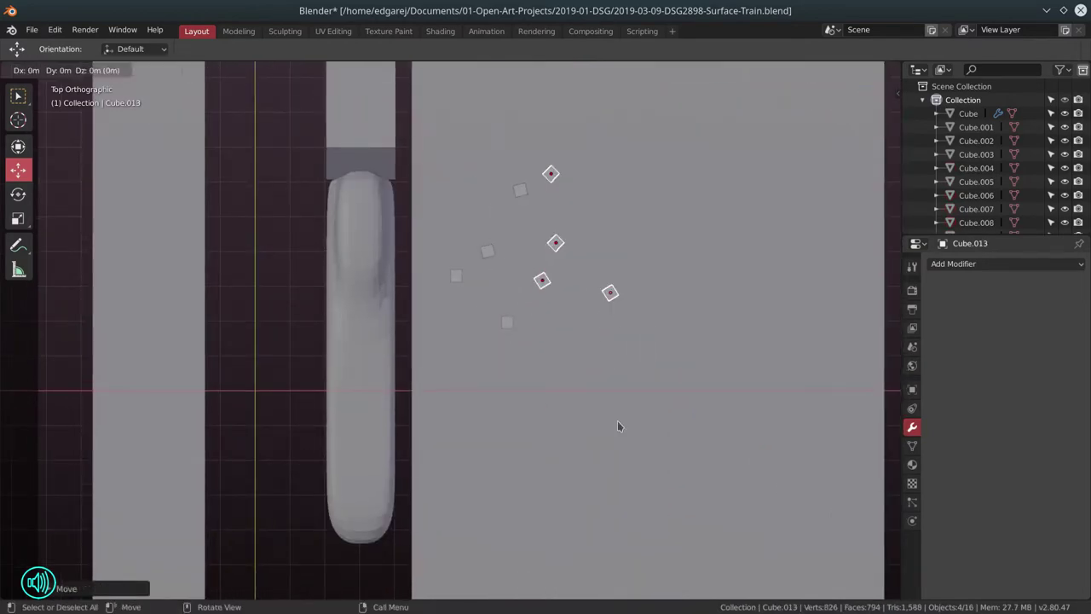
left_click(342, 470)
left_click_drag(342, 470, 504, 435)
Duplicate the long slab upward, flatten it, and lower it by 1.3 m
key("alt+a")
key("KP_1")
key("shift+d")
left_click(99, 258)
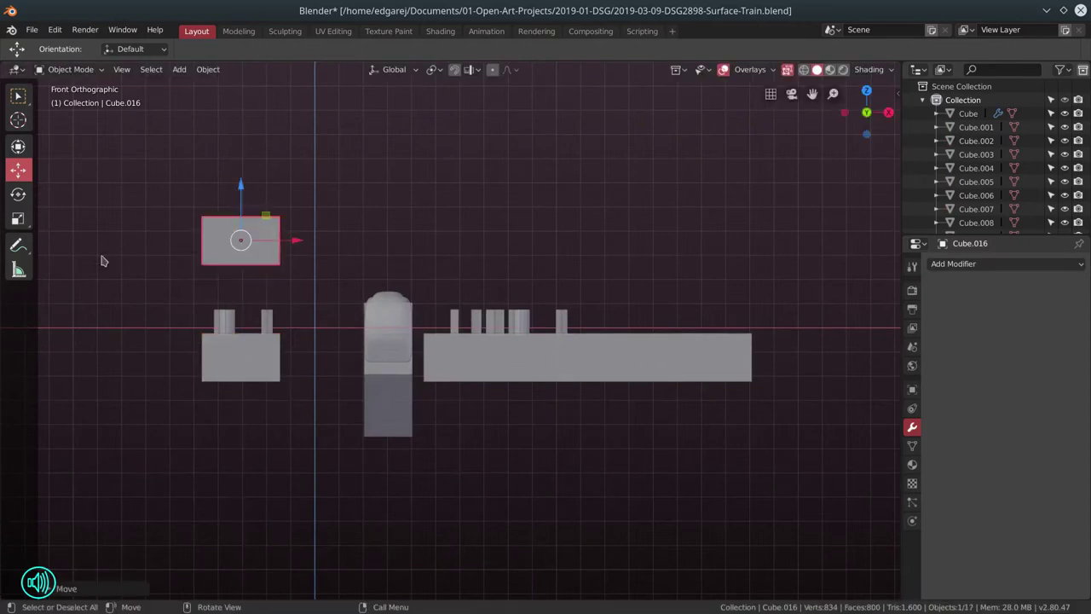
left_click(18, 218)
left_click_drag(238, 188, 238, 223)
left_click_drag(281, 358, 310, 332)
key("shift+space")
key("g")
left_click_drag(254, 190, 256, 218)
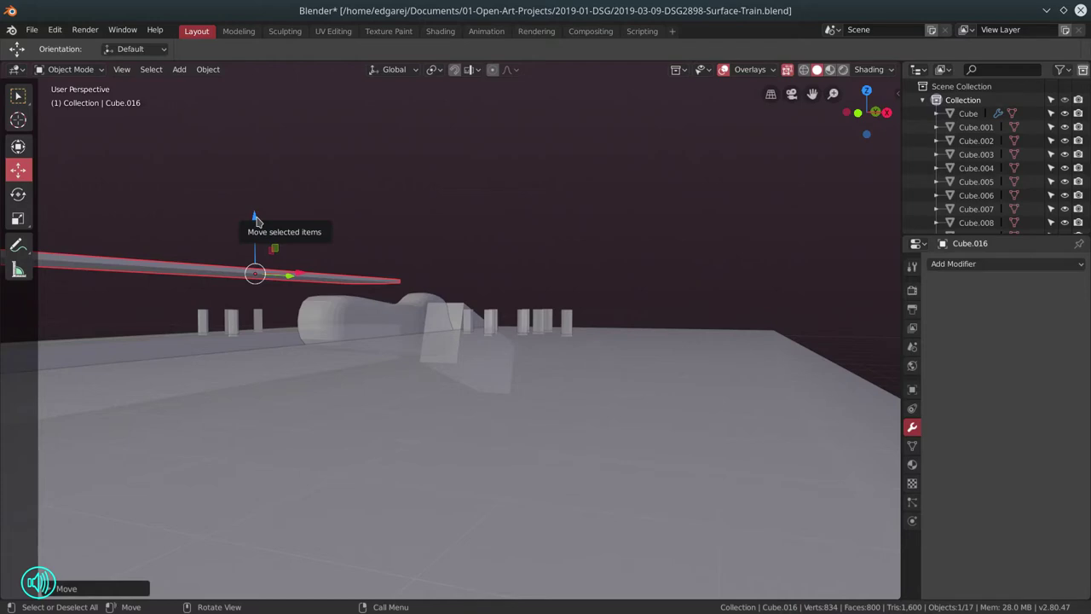
Add cube Cube.017 and scale it into a narrow, tall post in side and front views
key("KP_7")
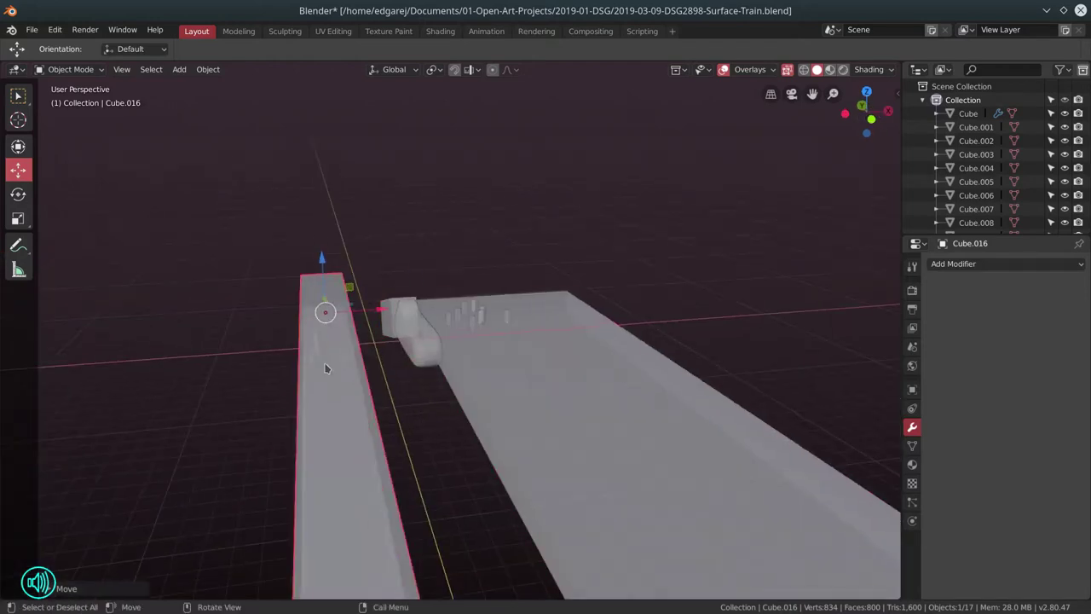
key("shift+a")
left_click(298, 109)
key("KP_3")
key("s")
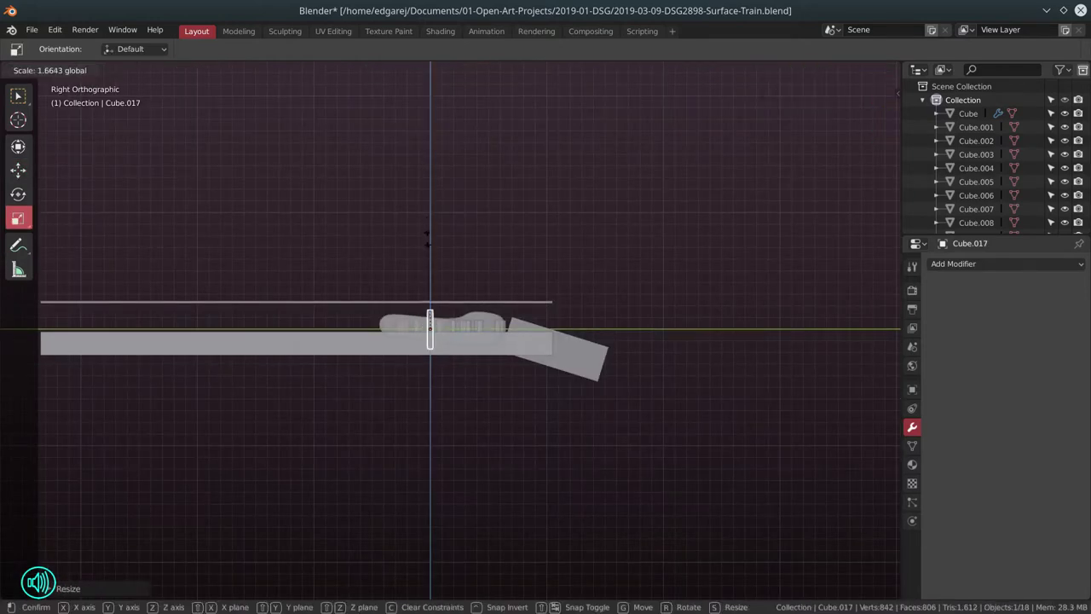
left_click(241, 299)
key("KP_1")
key("s")
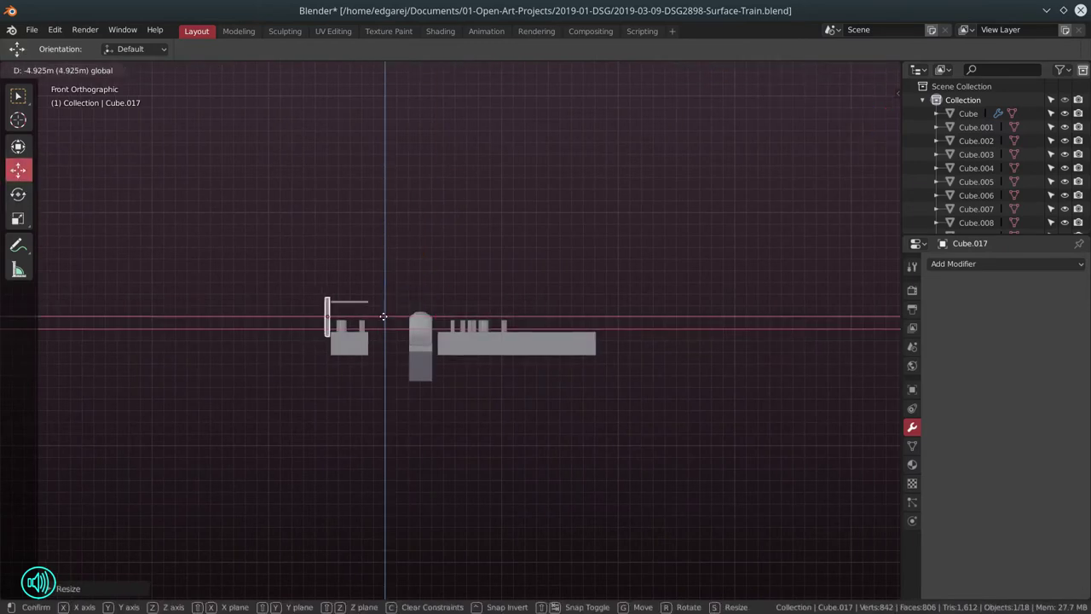
left_click(385, 315)
key("KP_3")
Add an Array modifier to the post and raise its count to 9
left_click(1006, 264)
left_click(779, 358)
double_click(1043, 371)
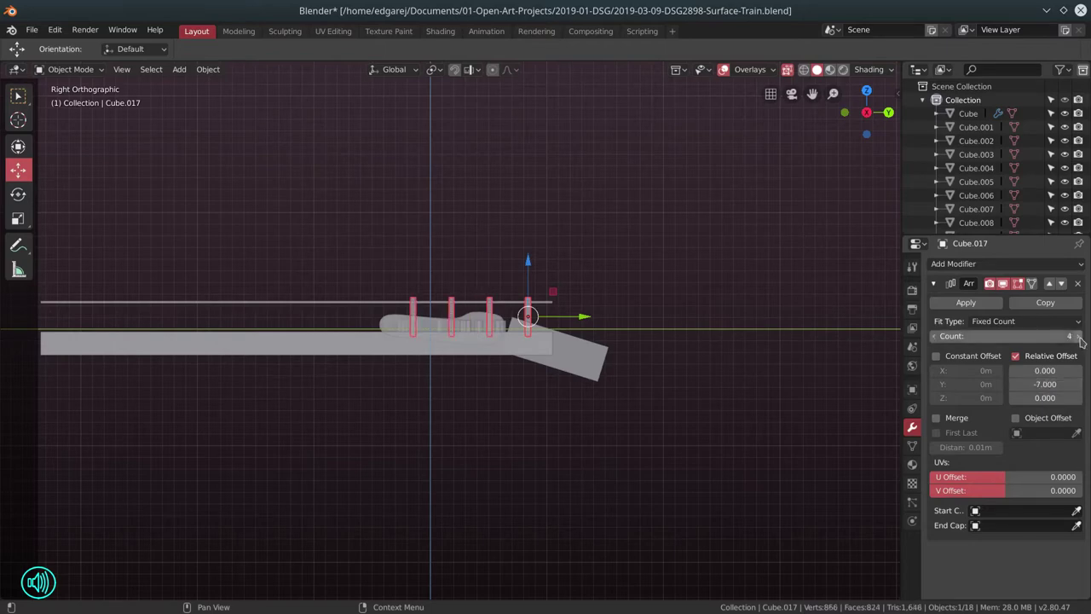
left_click_drag(1075, 336, 1086, 335)
left_click_drag(524, 474, 602, 394)
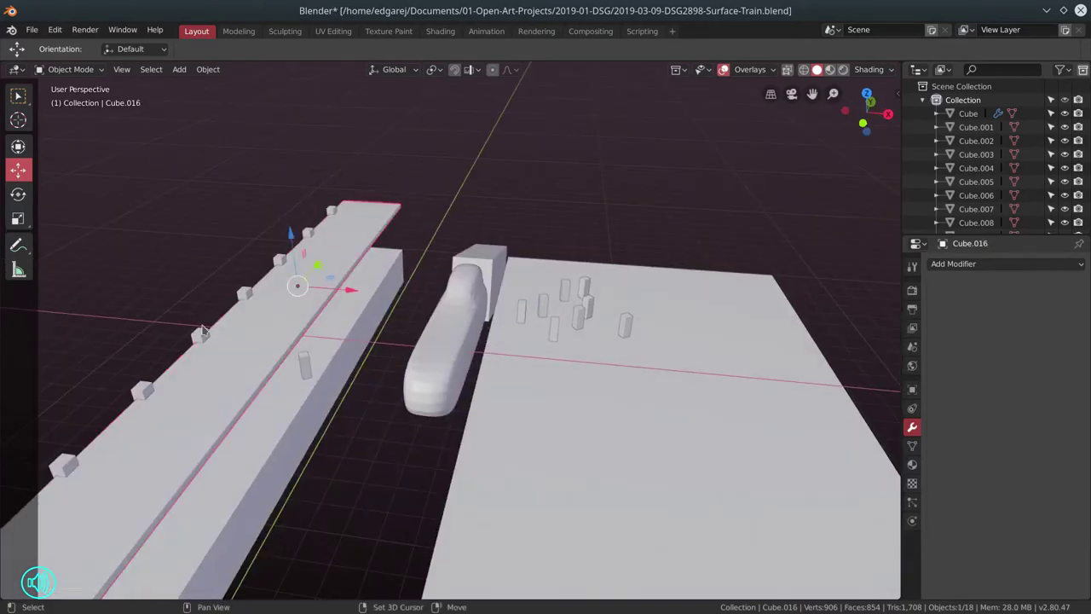
Duplicate the pillar row, place it among the others, and set its Relative Offset Y to -30
key("shift+d")
left_click(367, 273)
left_click_drag(366, 273, 511, 341)
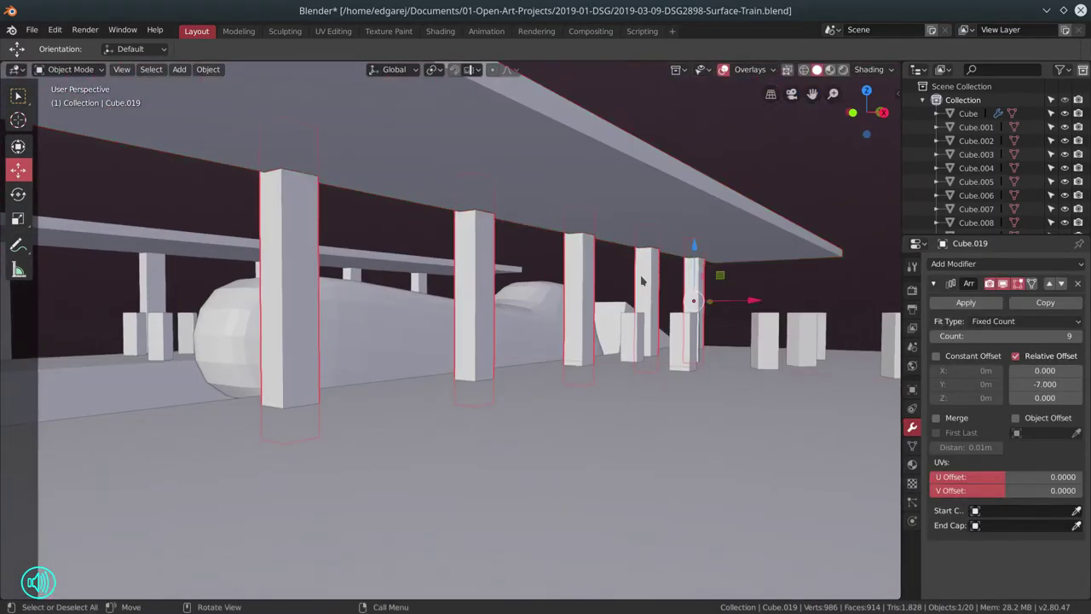
key("g")
left_click(844, 372)
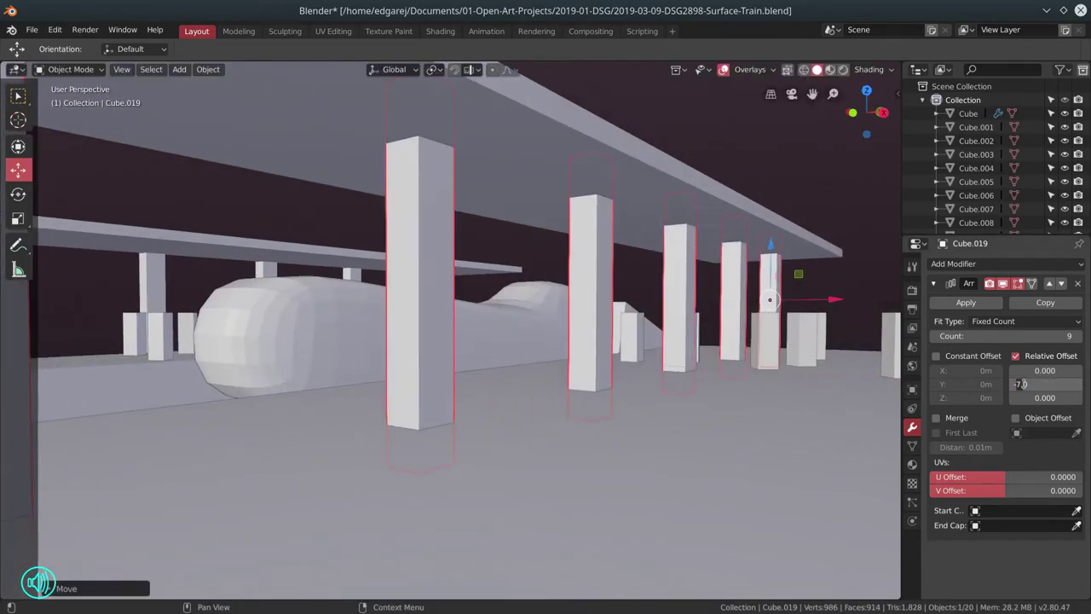
left_click_drag(1018, 383, 1045, 383)
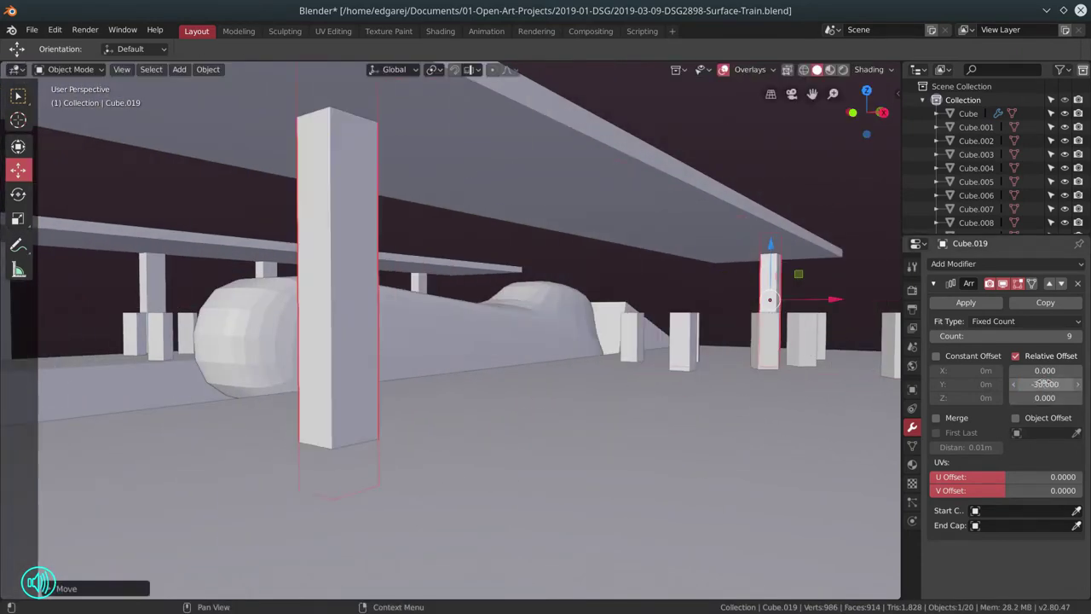
left_click_drag(631, 405, 678, 407)
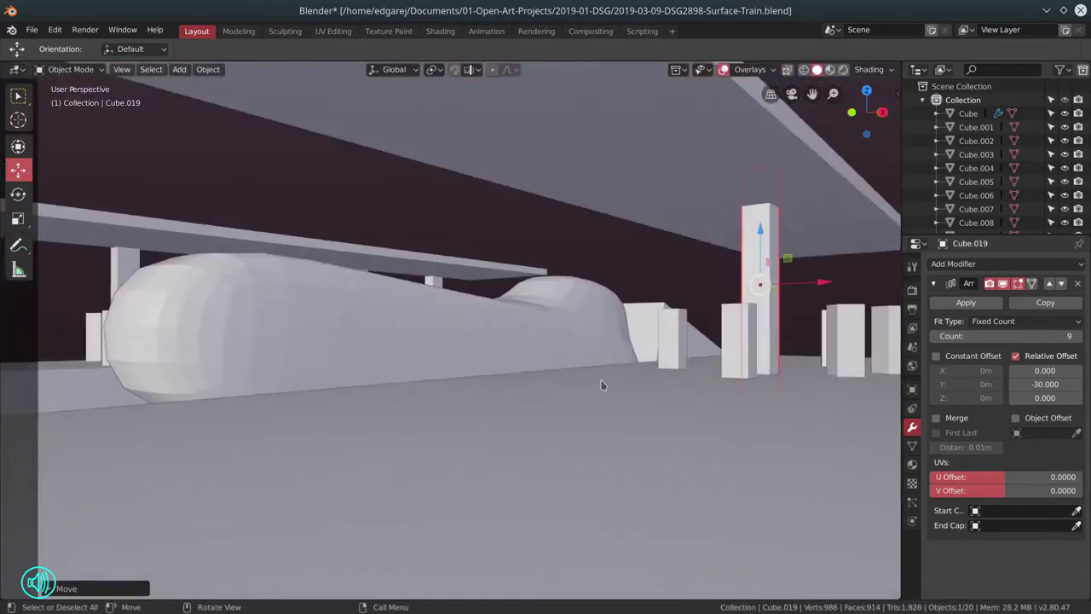
Select the ceiling slab, save the file, then deselect everything
left_click(619, 296)
scroll(618, 297, "down", 5)
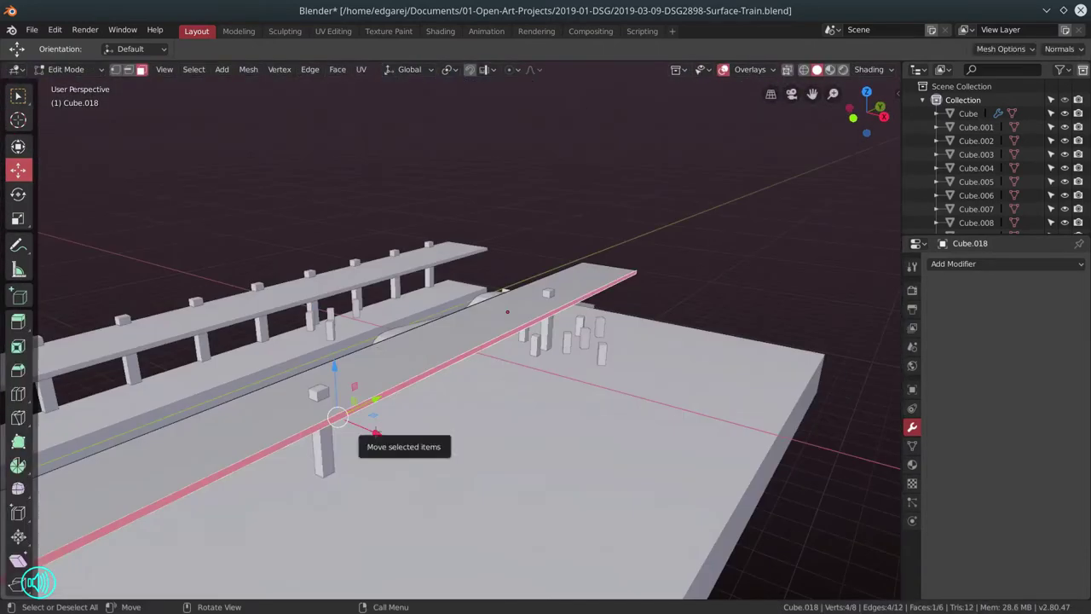
scroll(429, 341, "up", 6)
scroll(478, 366, "down", 3)
key("ctrl+s")
scroll(478, 367, "up", 5)
key("alt+a")
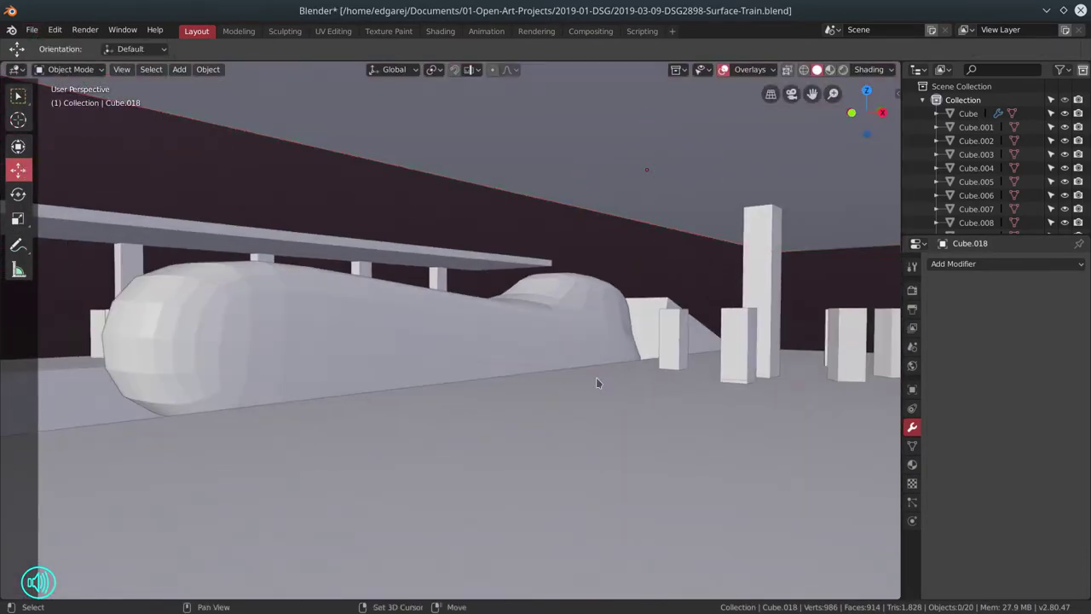
scroll(596, 377, "down", 3)
left_click_drag(618, 424, 617, 423)
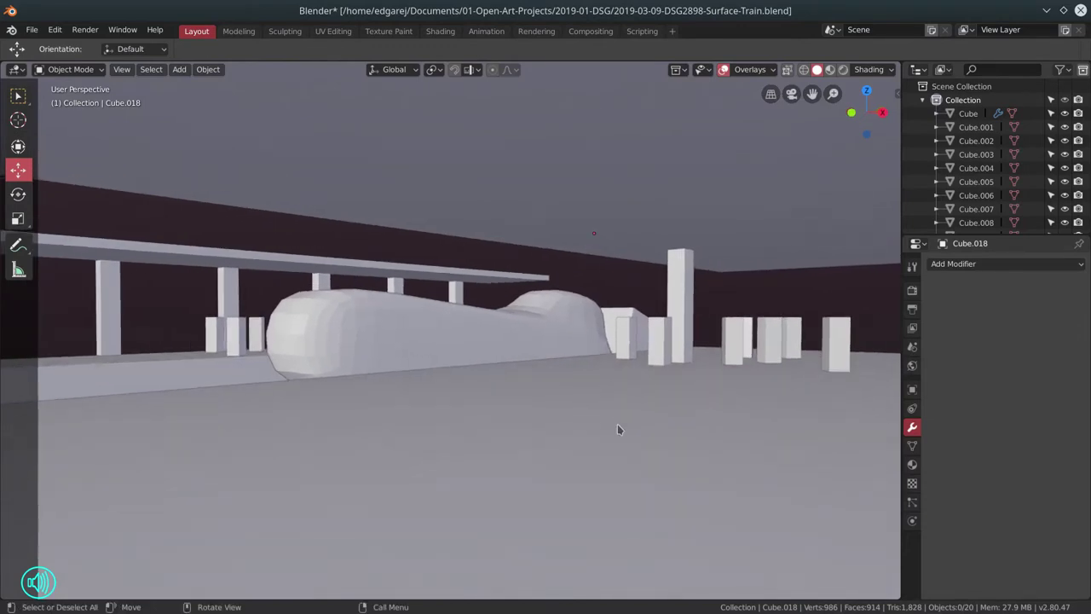
Give the train body a light blue base colour and switch to Material Preview shading
left_click(426, 332)
left_click(912, 463)
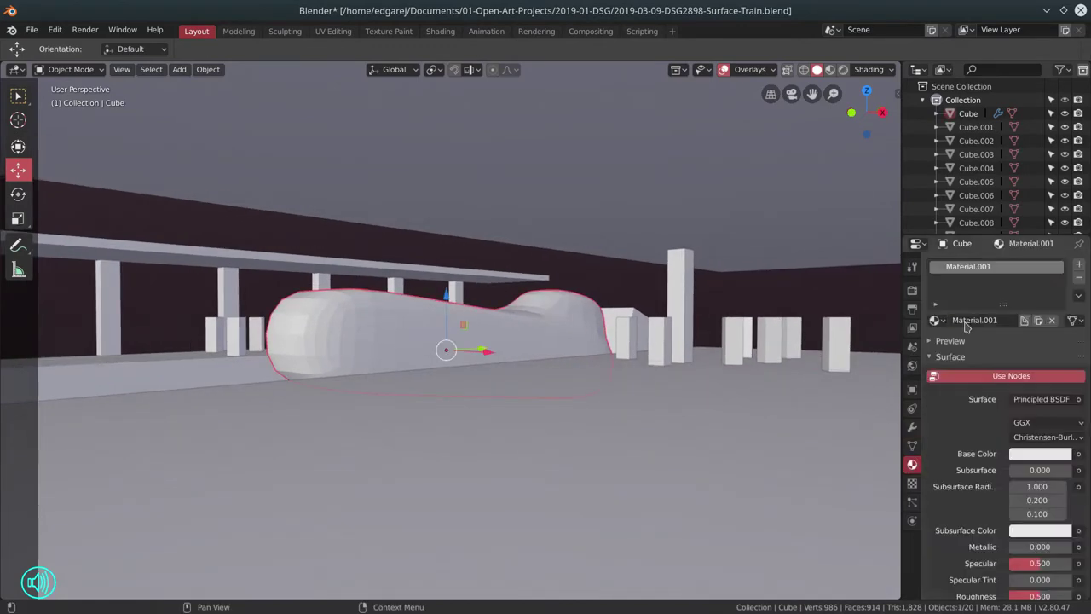
left_click(1033, 459)
left_click(972, 349)
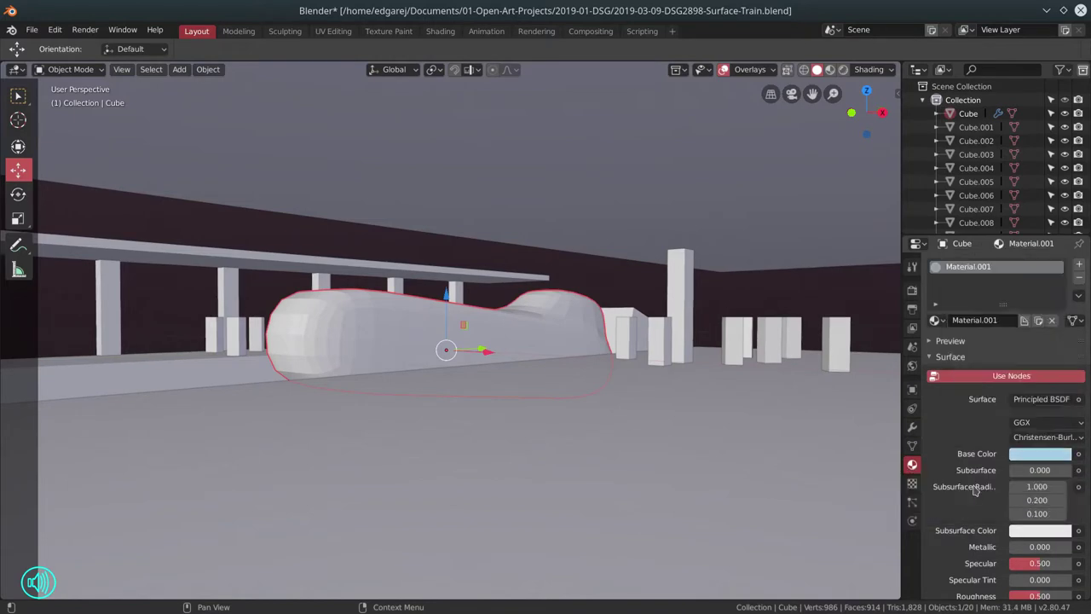
left_click(829, 70)
Give the ground a new material and assign Material.003 to the roof beam and back wall
left_click(628, 314)
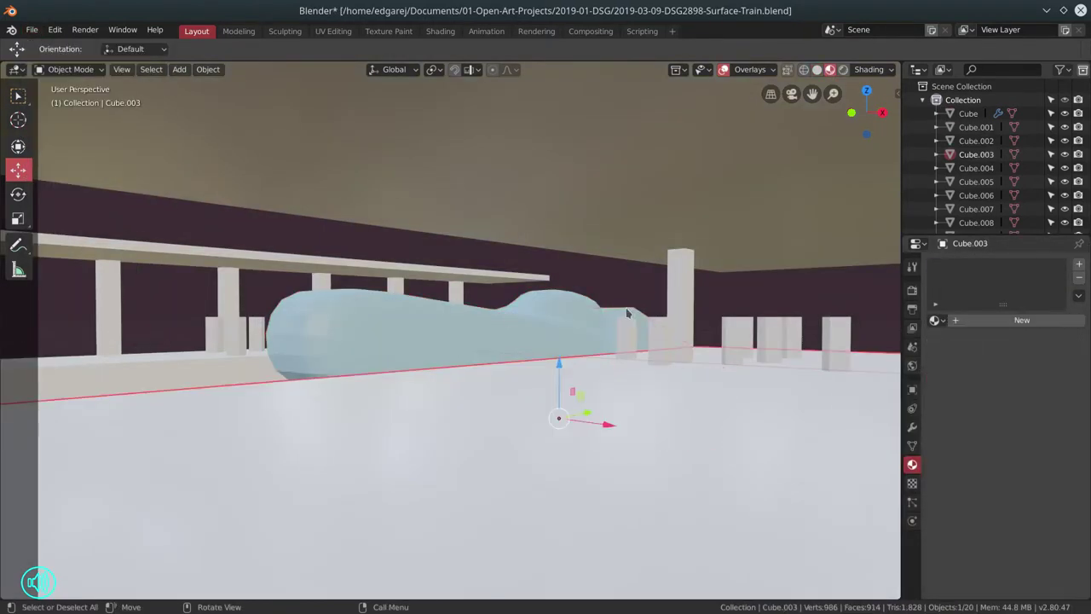
left_click(1022, 319)
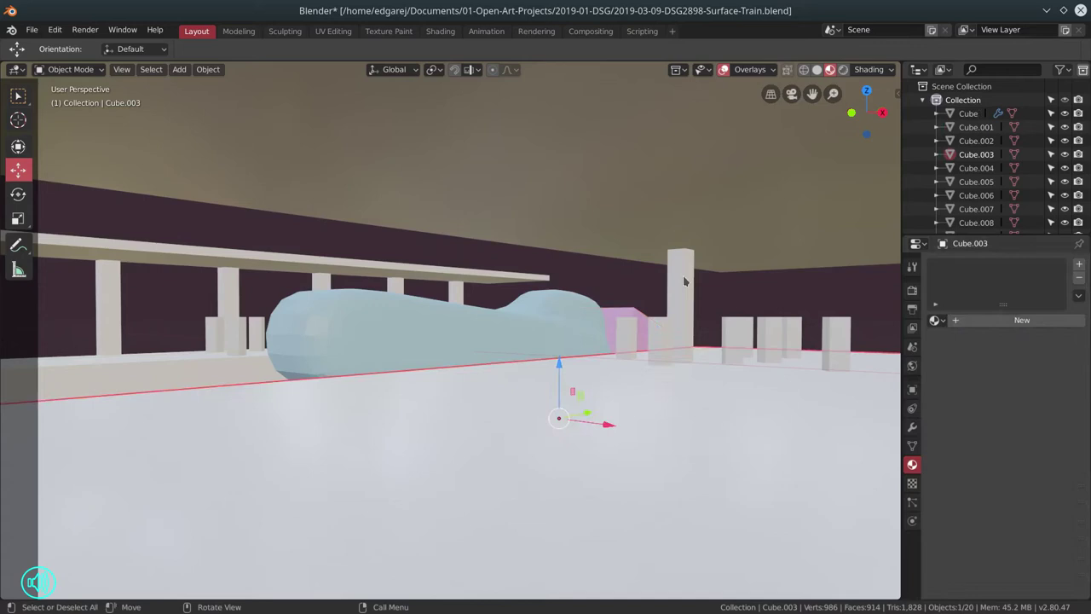
left_click(1040, 453)
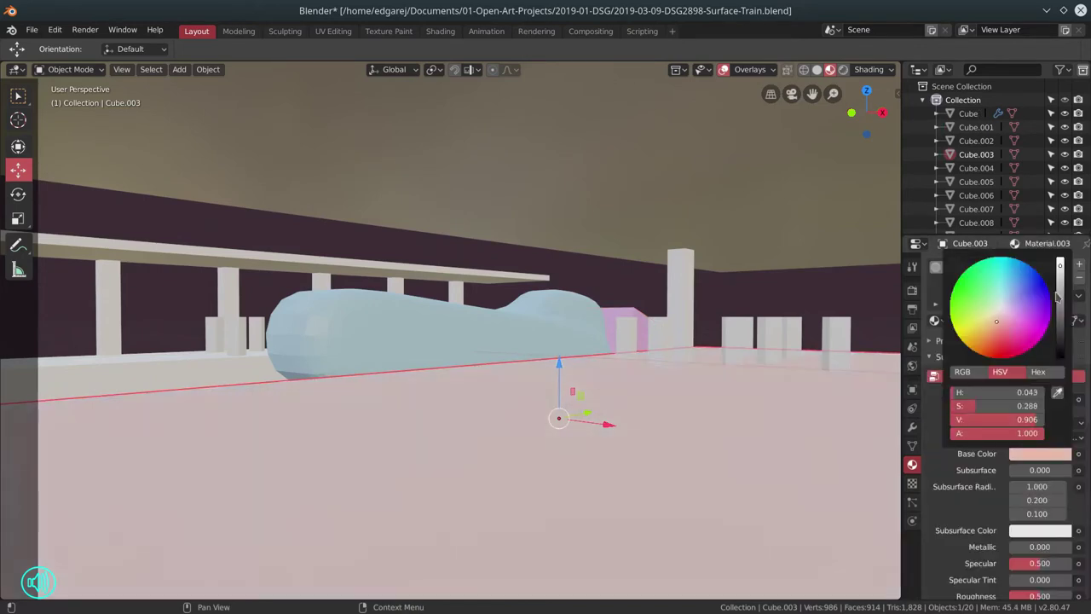
left_click(298, 256)
left_click(596, 221, "shift")
left_click(936, 320)
left_click(889, 382)
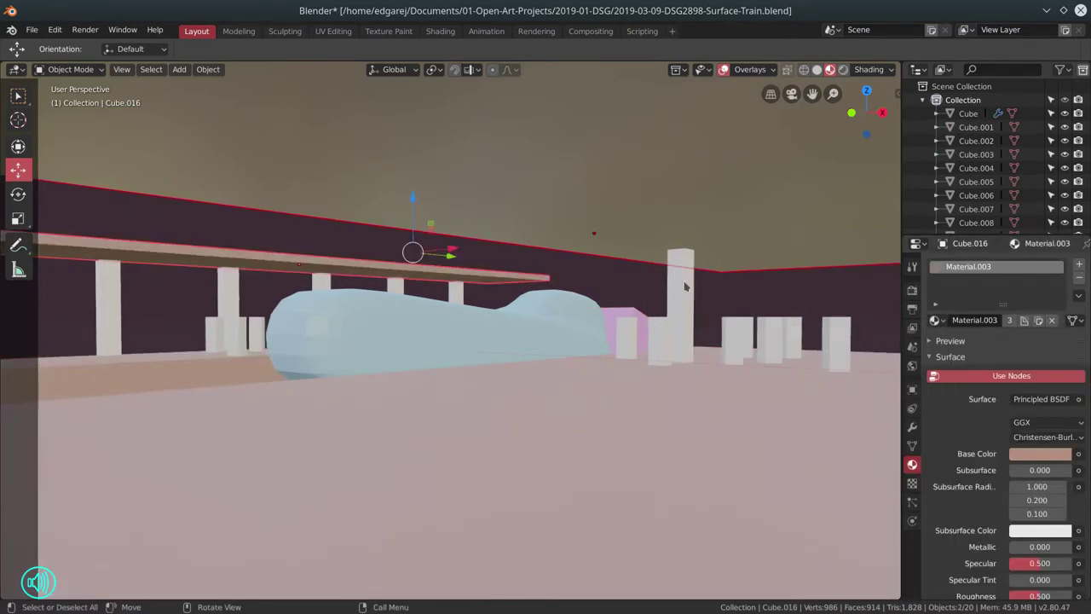
Recolour the selected pillars olive-yellow
left_click(685, 287)
left_click(1040, 454)
left_click(989, 298)
Create a light green material for Cube.009 and apply it to the other small boxes
left_click(835, 340)
left_click(998, 317)
left_click(1040, 453)
left_click(983, 306)
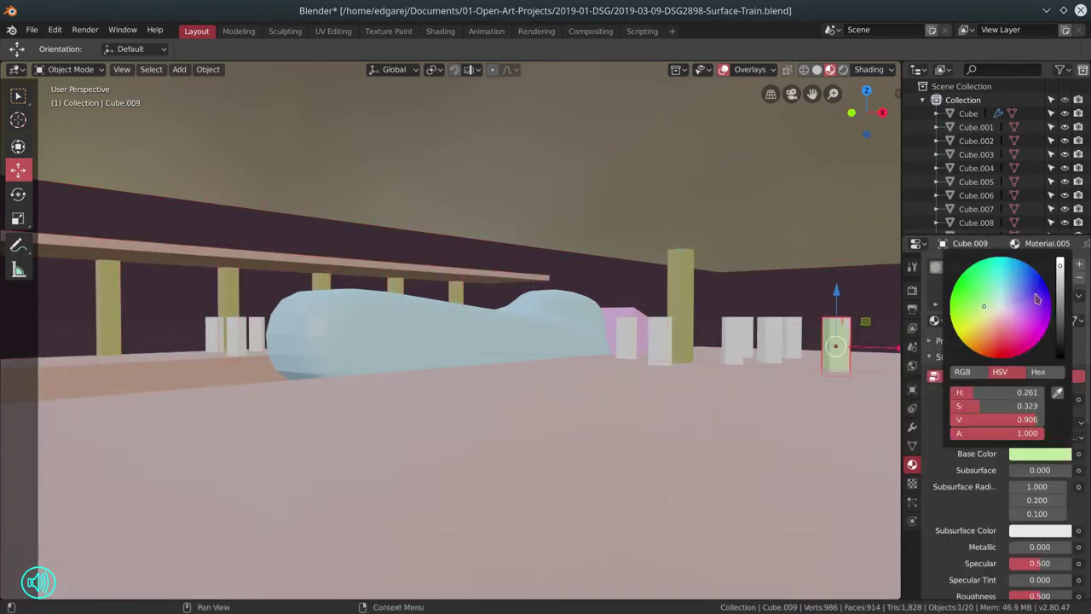
left_click(731, 341)
left_click(1022, 320)
left_click(256, 332)
left_click(935, 320)
left_click(831, 413)
left_click(768, 341)
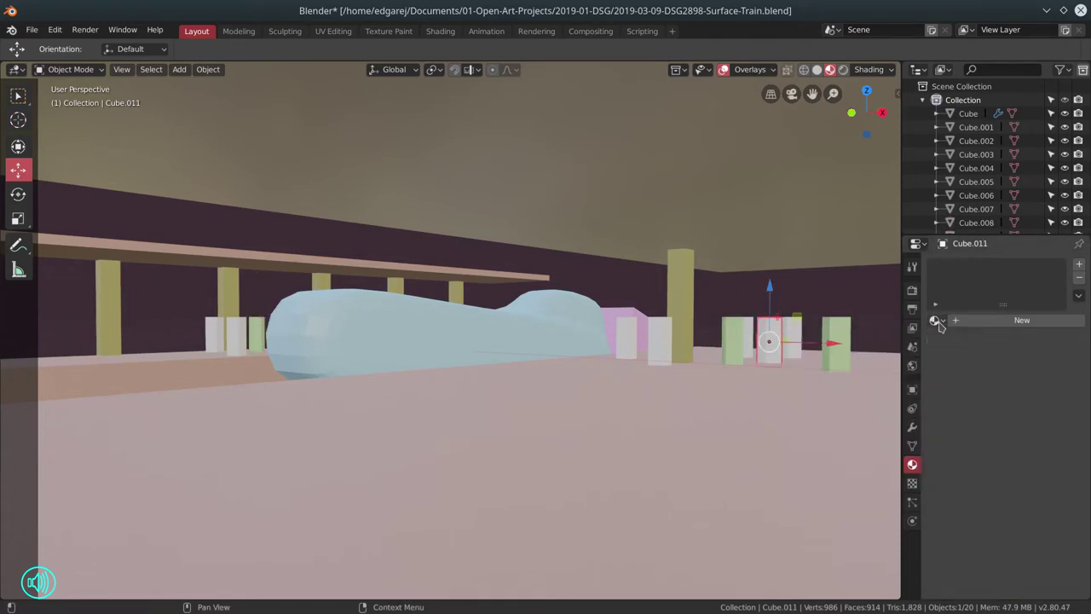
left_click(31, 29)
Split the viewport in two, show the camera view on the left, and save
right_click(554, 43)
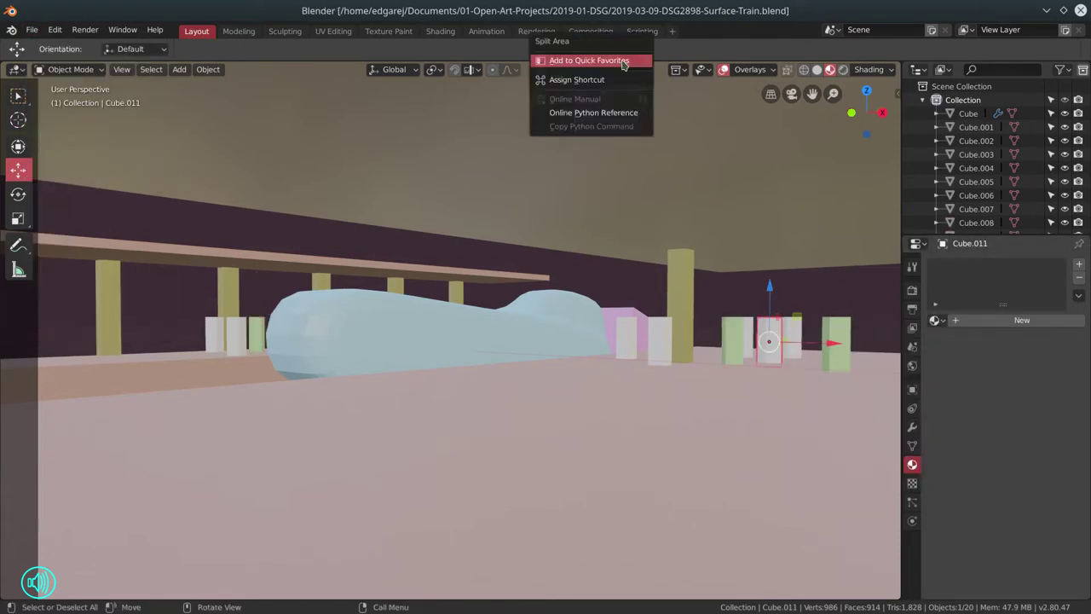
right_click(596, 60)
left_click(596, 57)
left_click(527, 400)
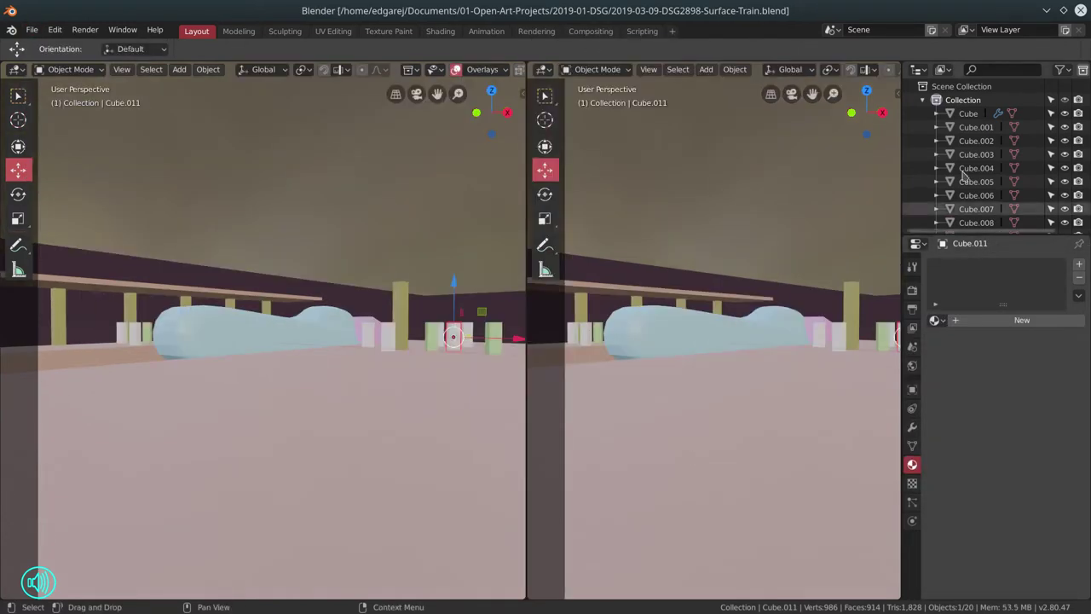
key("KP_Subtract")
key("n")
scroll(451, 384, "down", 3)
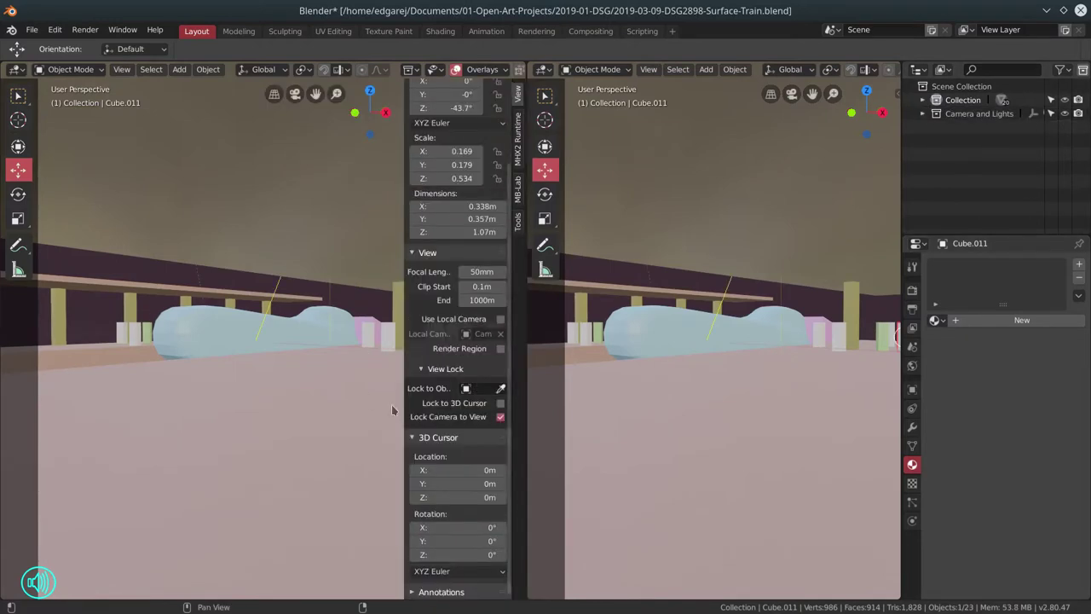
key("n")
key("KP_0")
key("ctrl+s")
Set the output render resolution to 2048 × 858
left_click(912, 309)
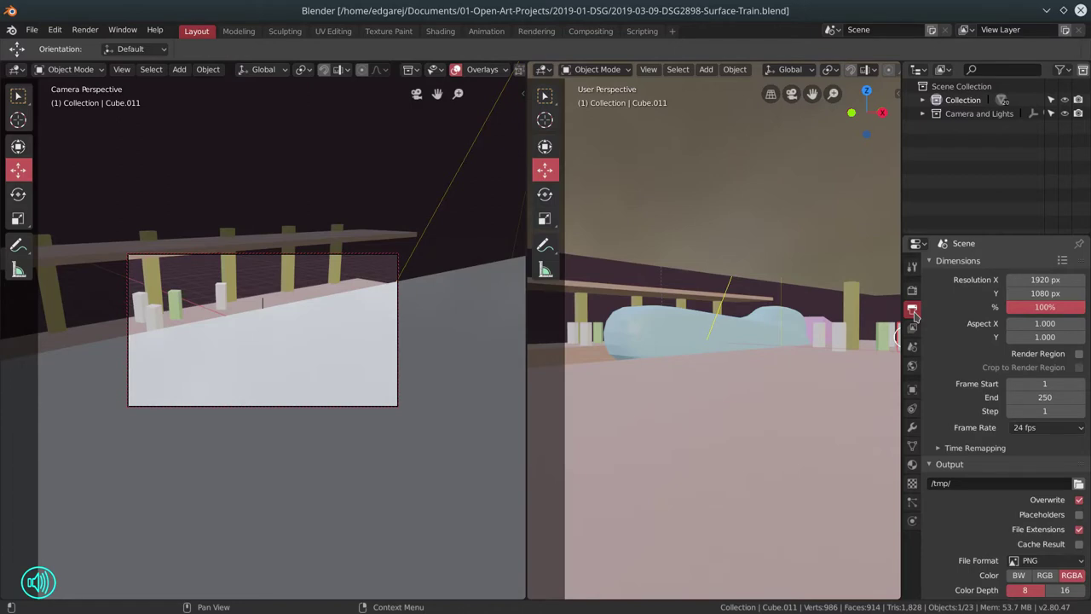
type("2048")
key("Tab")
type("858")
key("Return")
key("shift+z")
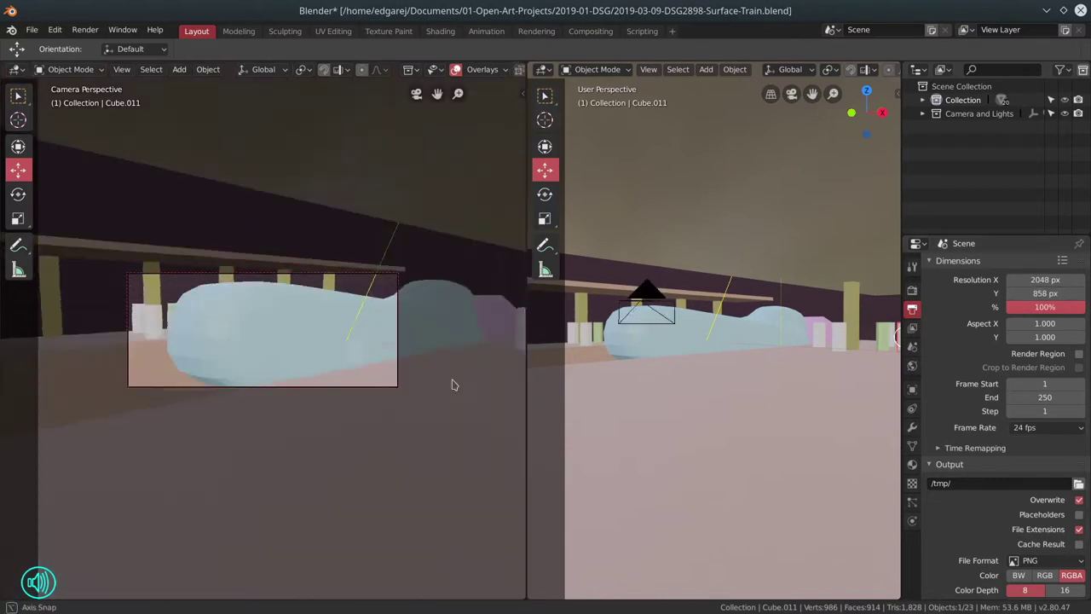
Move the camera target and the camera so the frame shows the train
left_click(711, 339)
key("g")
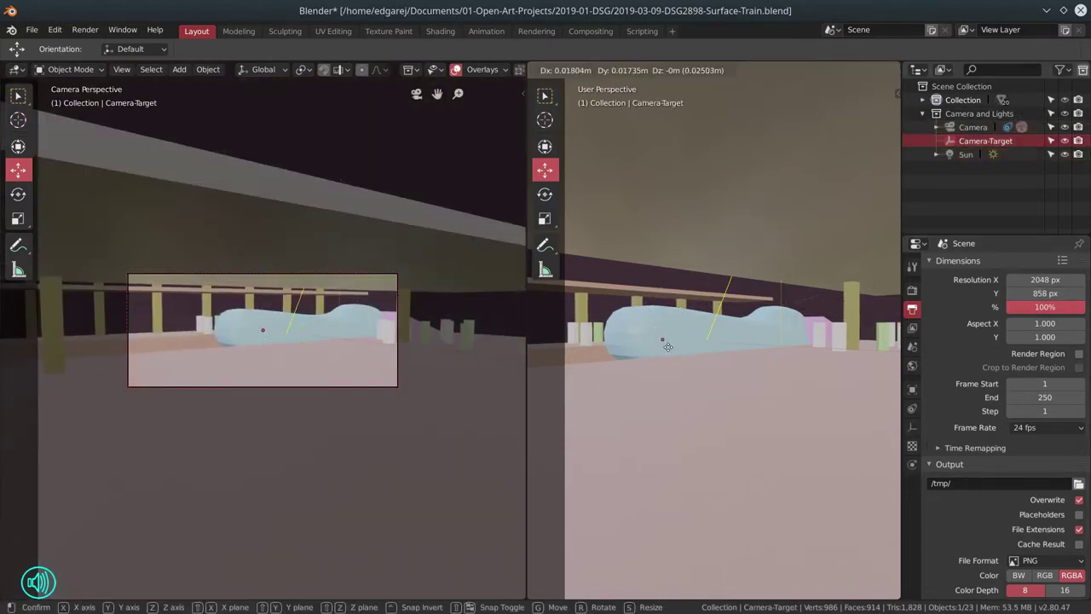
left_click(719, 347)
left_click(652, 333)
key("g")
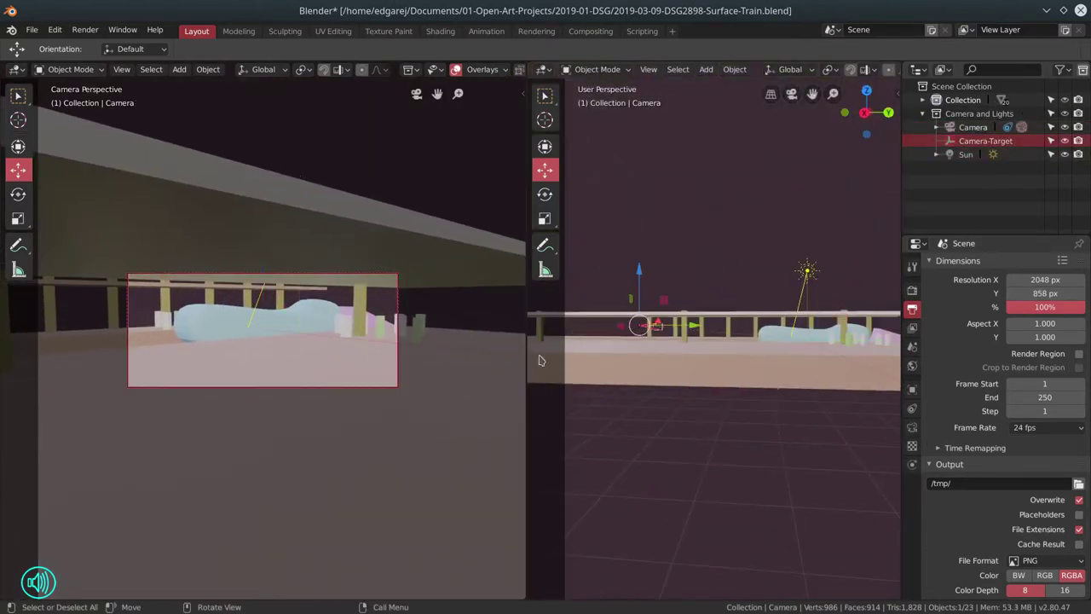
key("z")
left_click(704, 397)
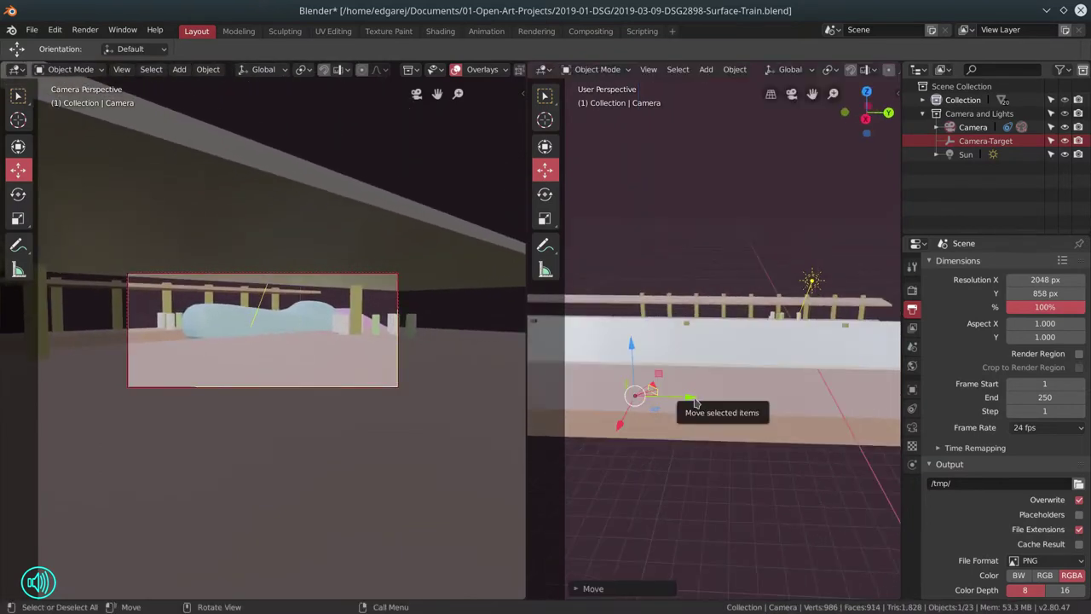
left_click(704, 396)
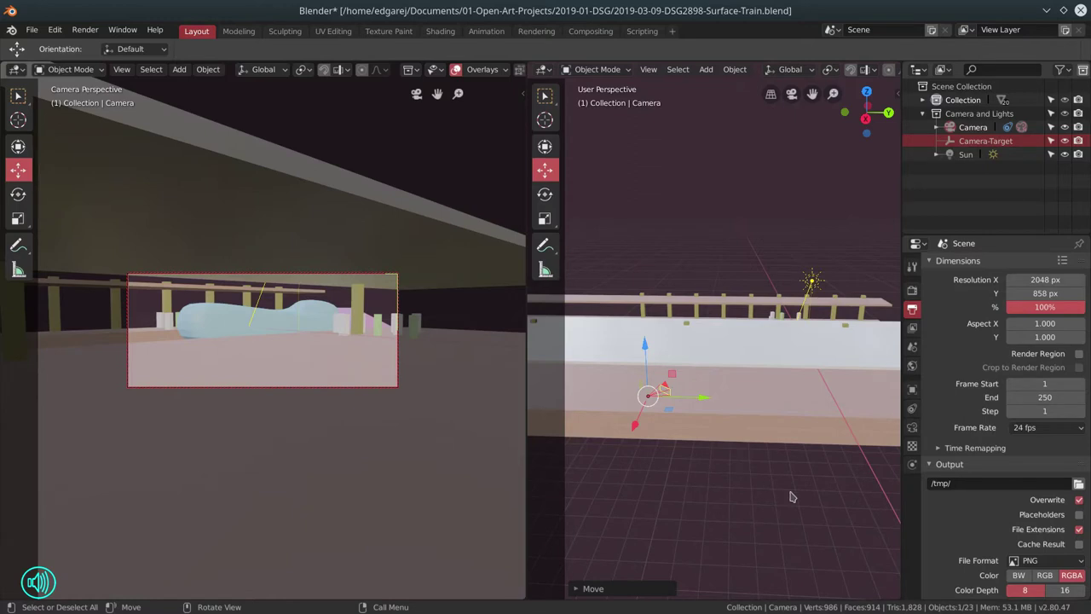
Duplicate a box into a white post, slide it along X, and duplicate it again
key("shift+d")
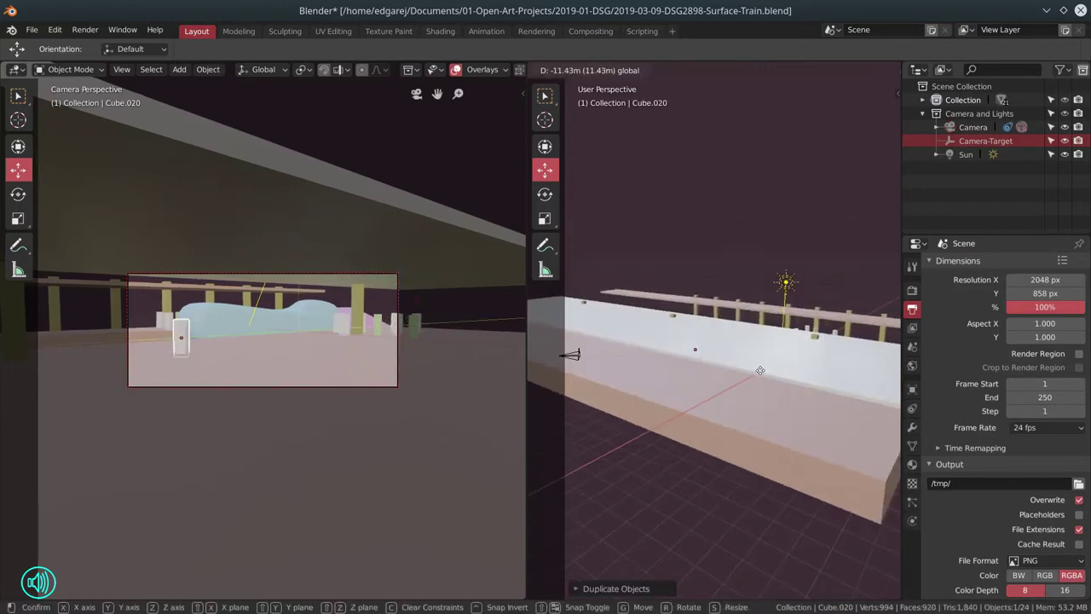
left_click(706, 383)
key("g")
key("x")
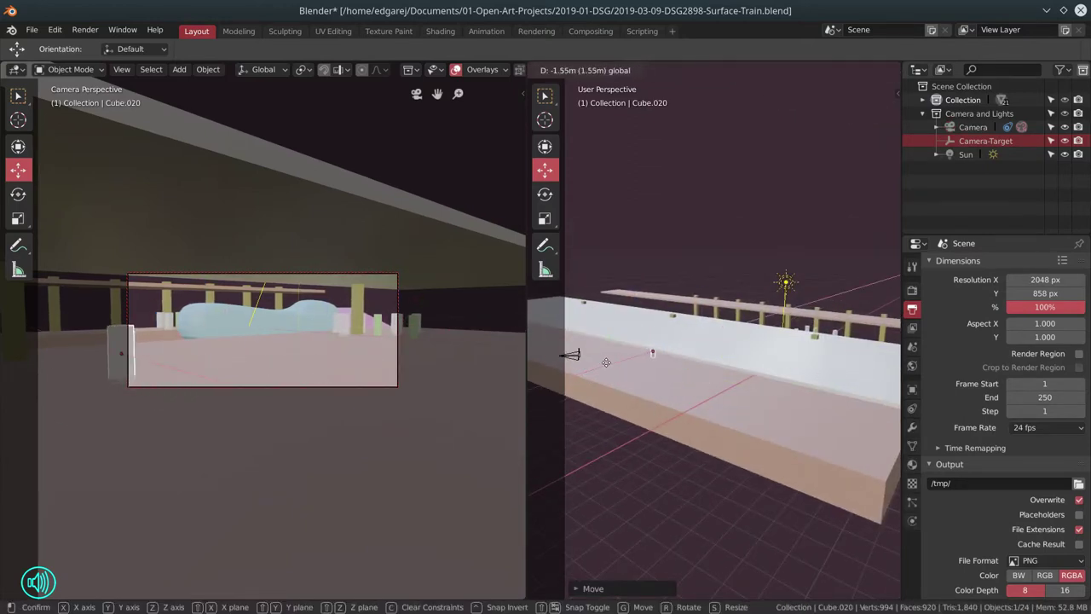
left_click(621, 368)
key("shift+d")
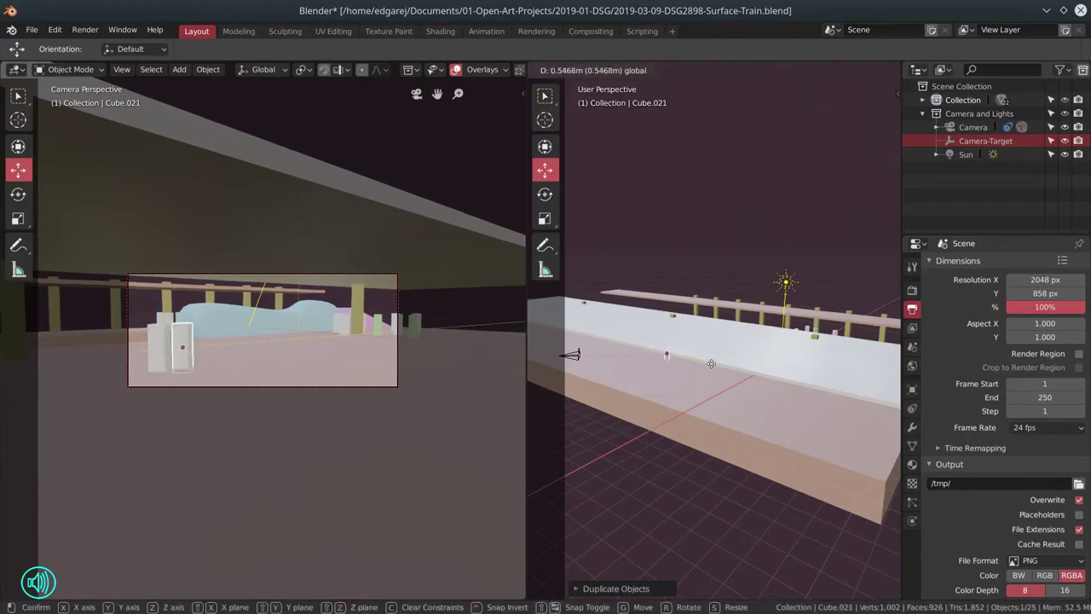
key("x")
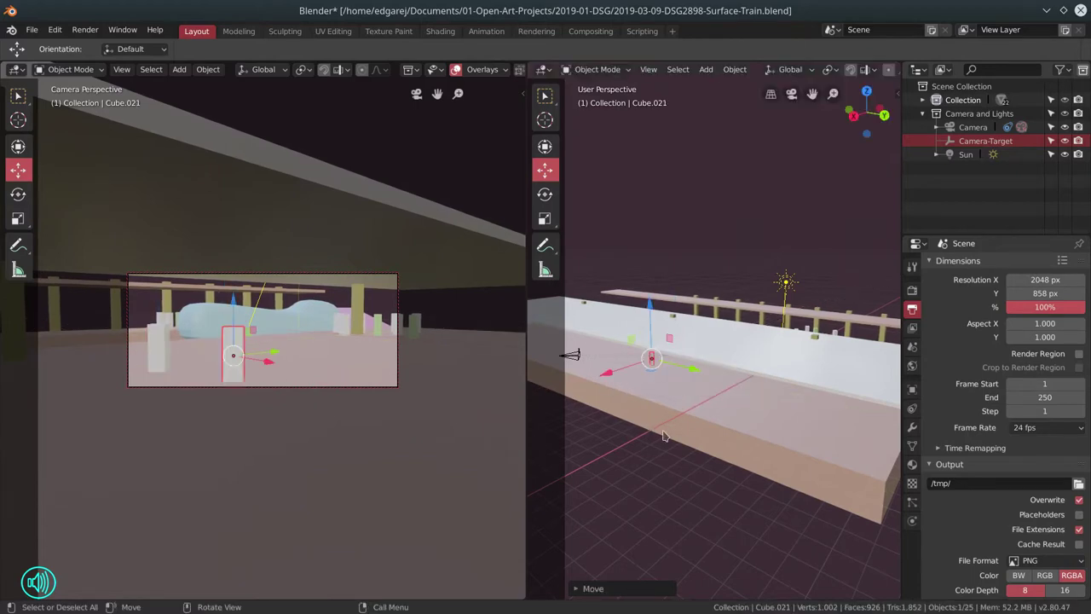
Set the pillar array's Relative Offset Y to -1
left_click(814, 349)
left_click(912, 426)
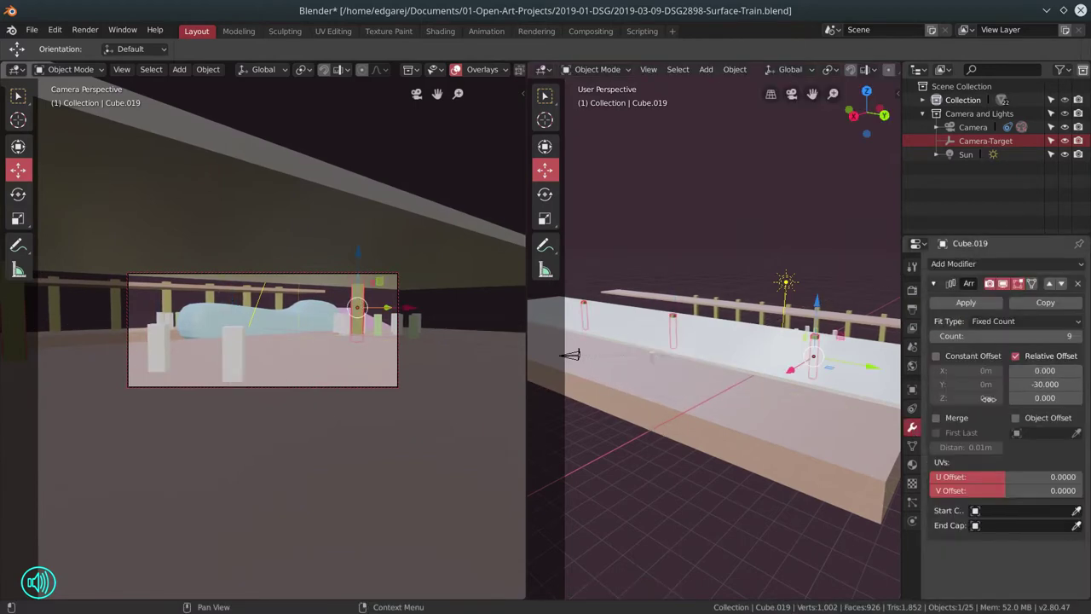
left_click(1035, 384)
type("-1")
key("Return")
Move the two white posts further right in the foreground
left_click(151, 347)
key("g")
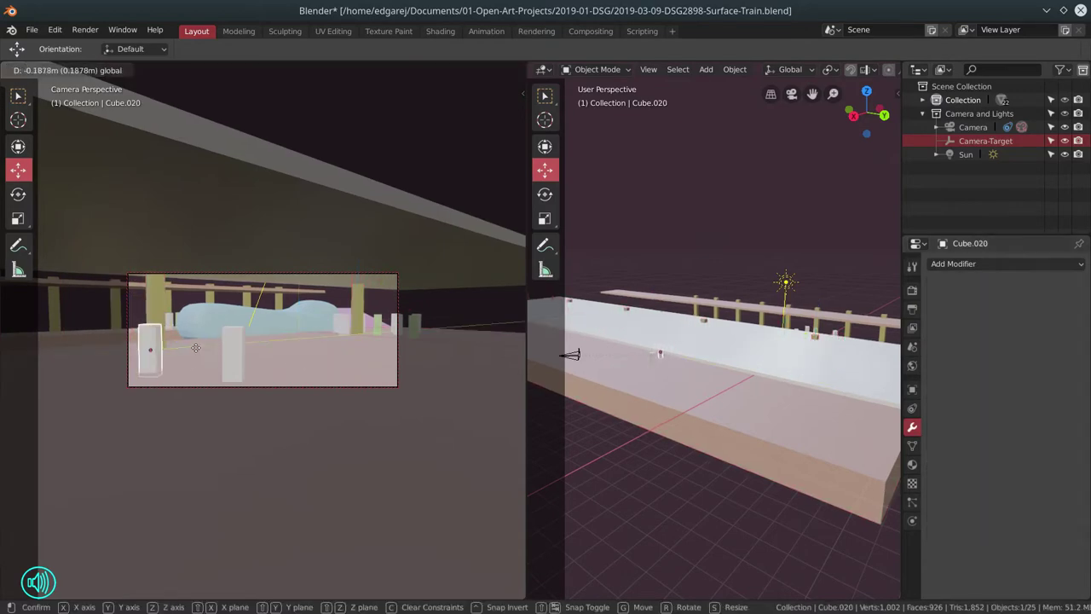
left_click(249, 342)
left_click(233, 353, "shift")
key("g")
left_click(280, 358)
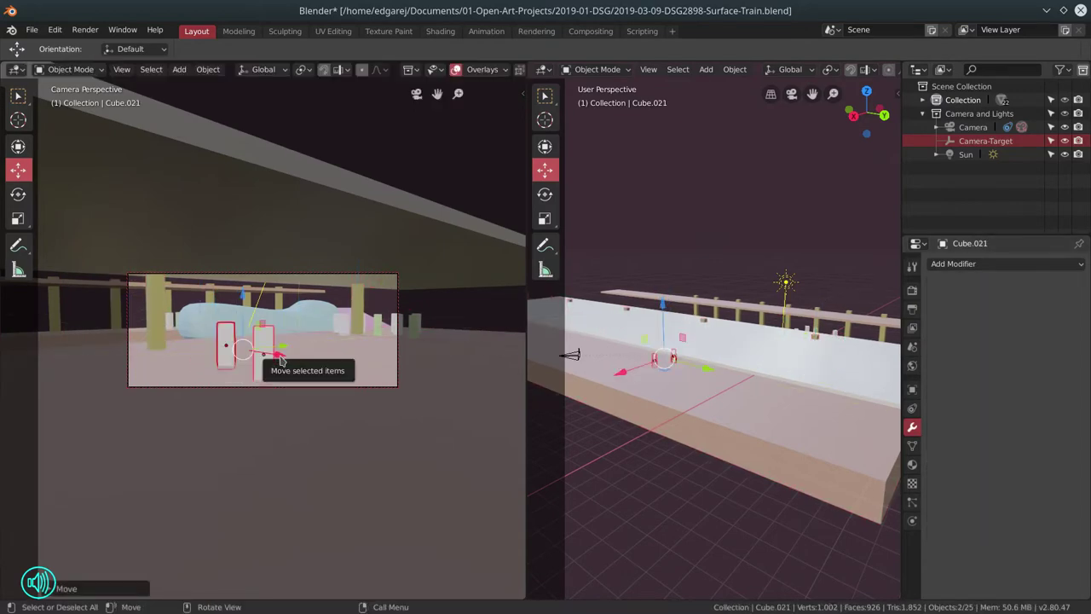
left_click(392, 497)
Raise the camera to 1.1259 m and nudge the two foreground posts right
key("n")
key("n")
key("Home")
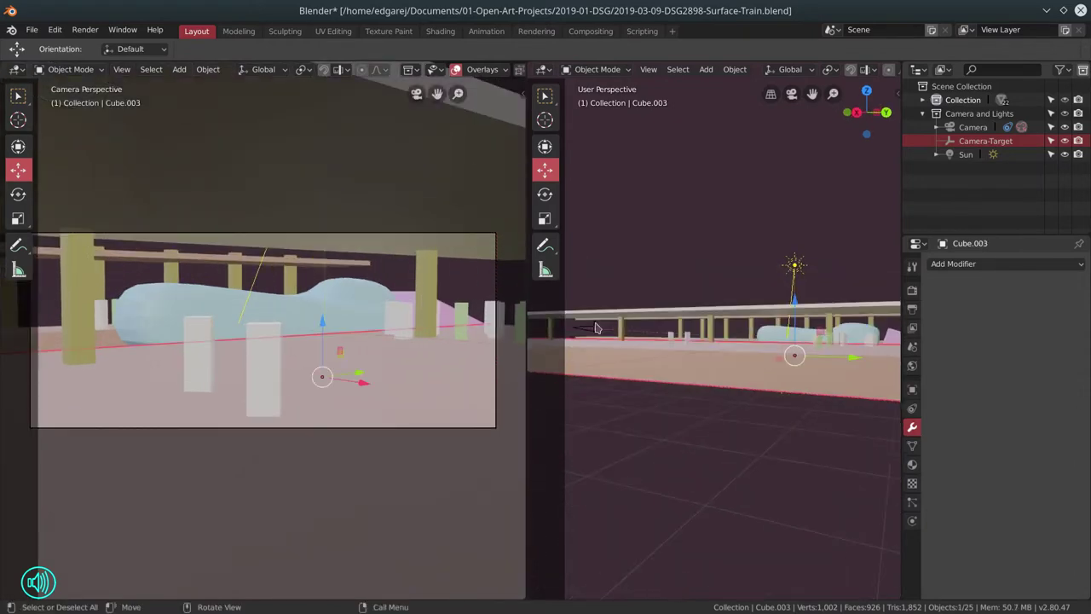
left_click(973, 127)
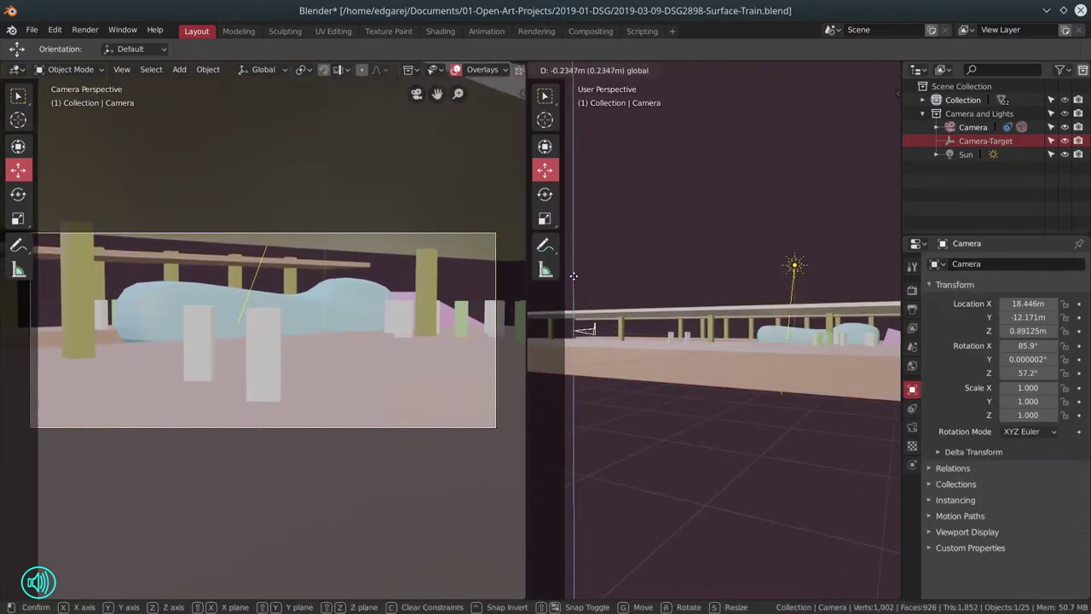
left_click(953, 141)
left_click(972, 127)
key("g")
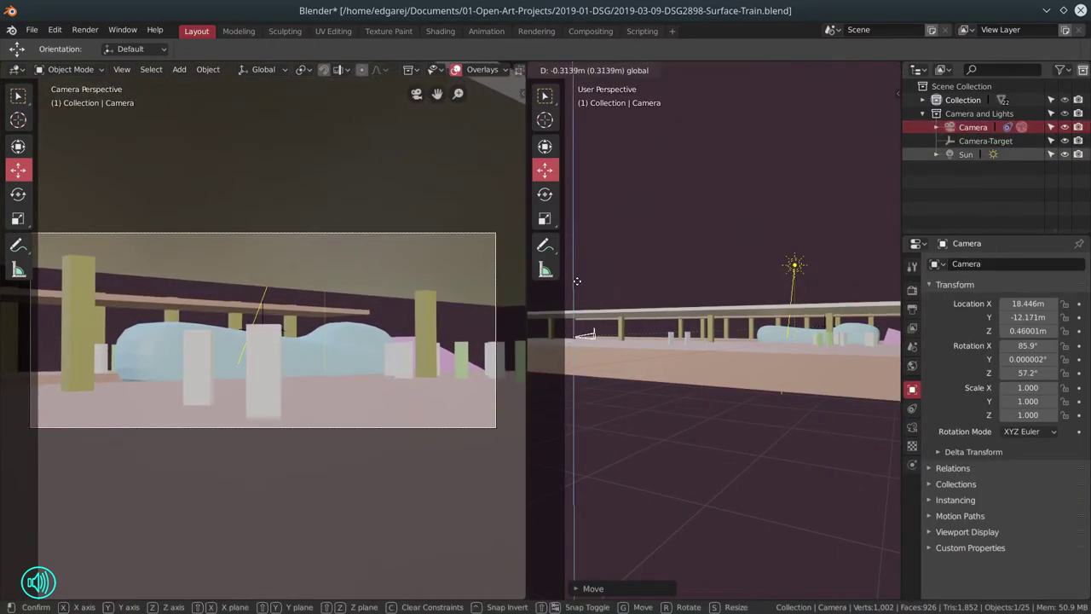
left_click(581, 271)
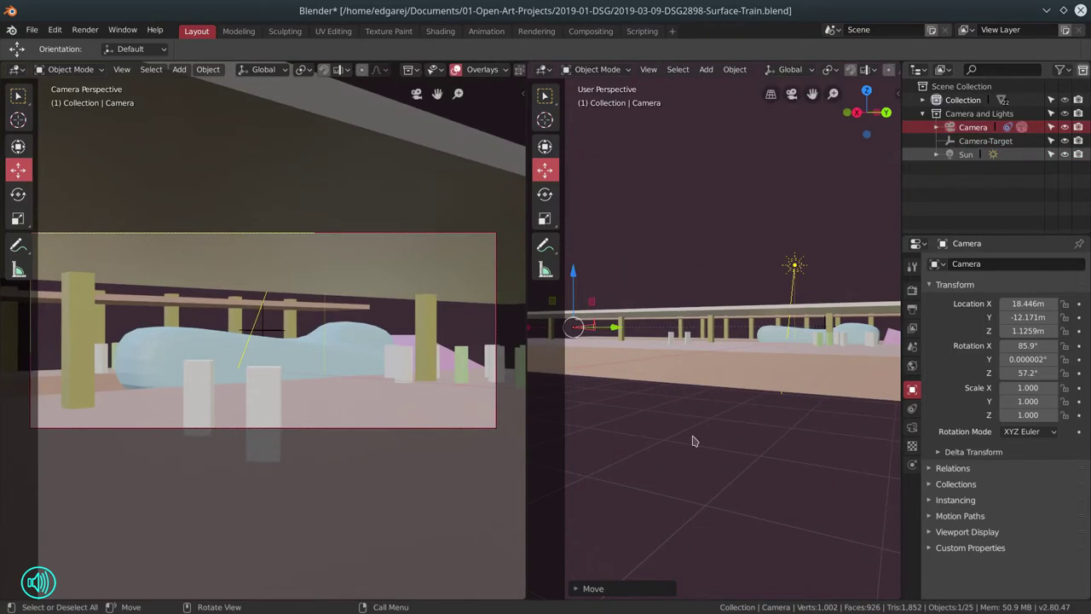
left_click_drag(687, 363, 665, 328)
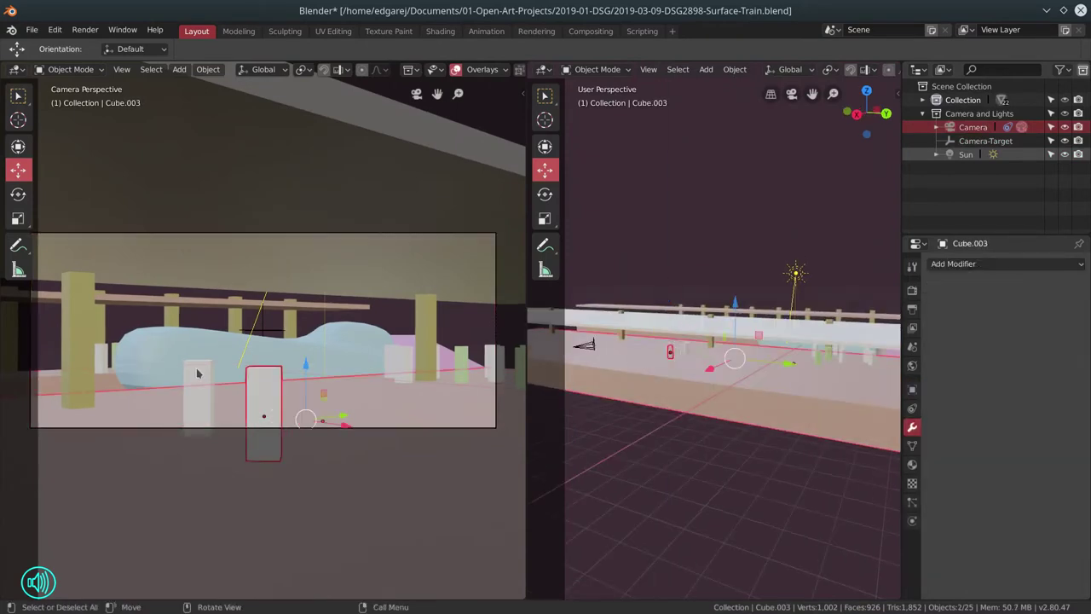
left_click_drag(273, 409, 293, 389)
Set the camera's focal length to 25mm and reposition the camera
left_click(973, 127)
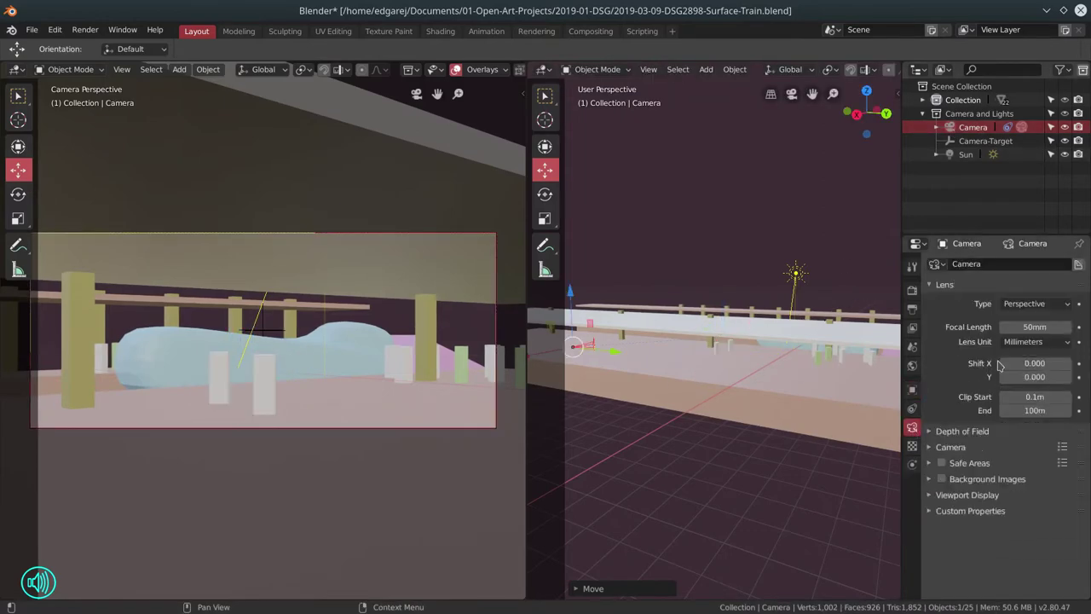
left_click_drag(1034, 326, 988, 326)
scroll(682, 409, "up", 3)
key("g")
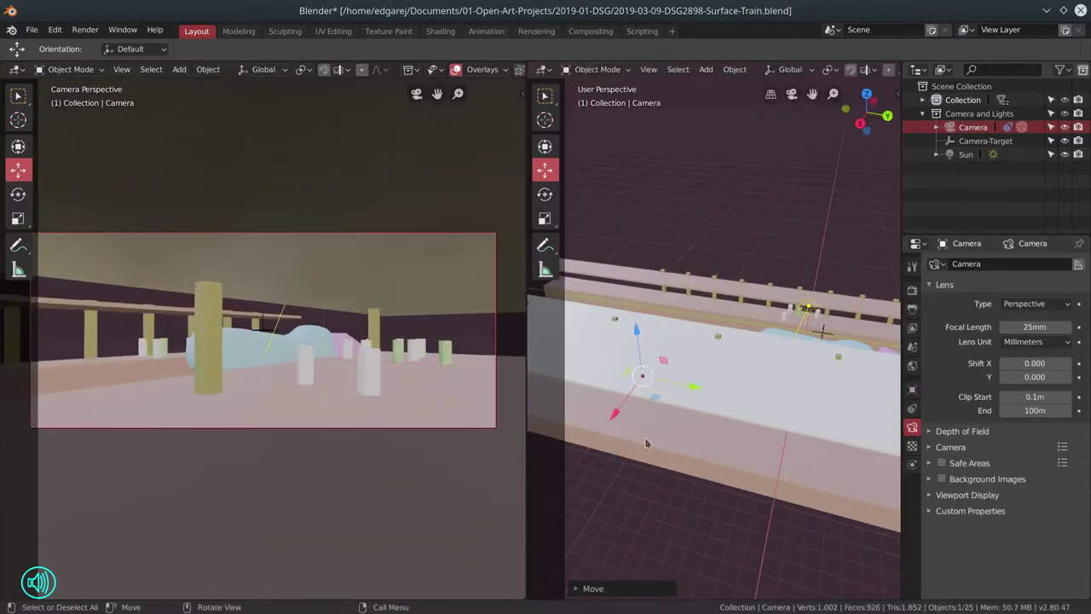
left_click(686, 392)
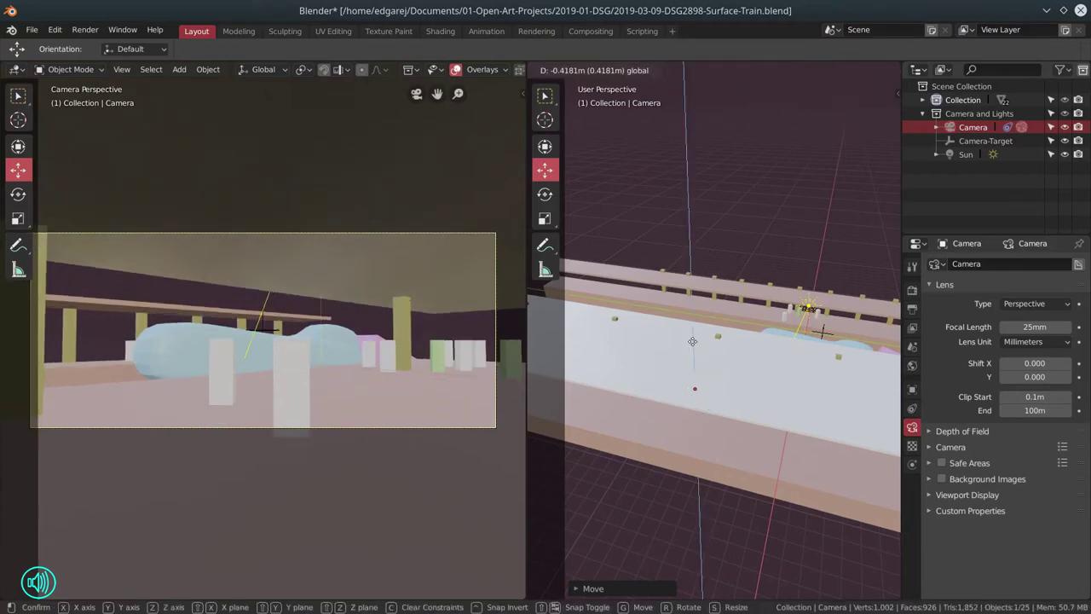
Spread the pillar array wider with a Relative Offset Y of -23.8
left_click(838, 356)
left_click(912, 427)
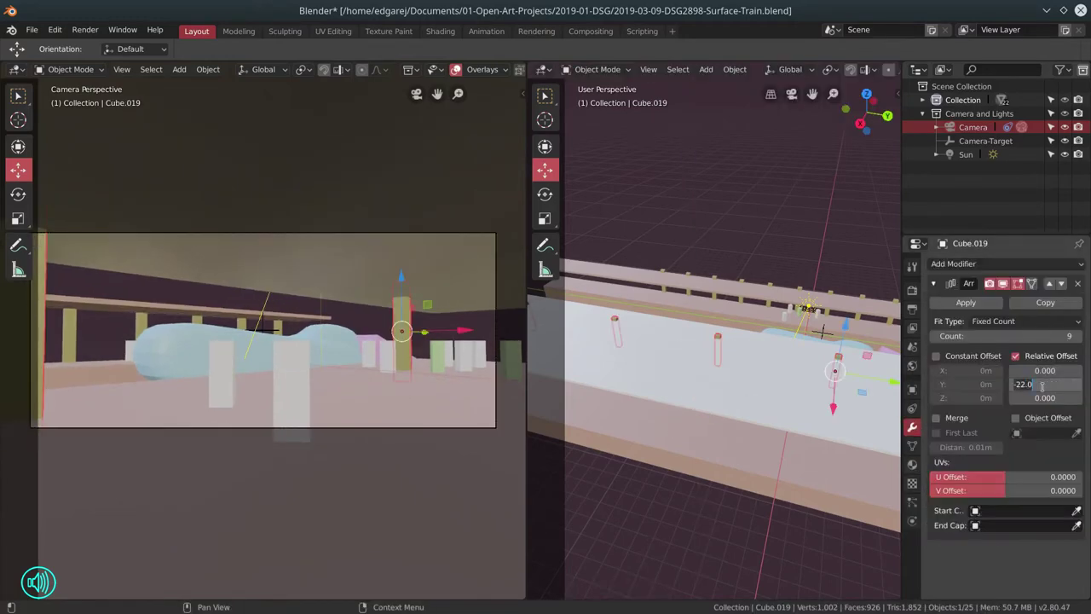
mouse_move(1045, 384)
left_mouse_down()
mouse_move(1023, 384)
mouse_move(1045, 384)
left_mouse_up()
key("Return")
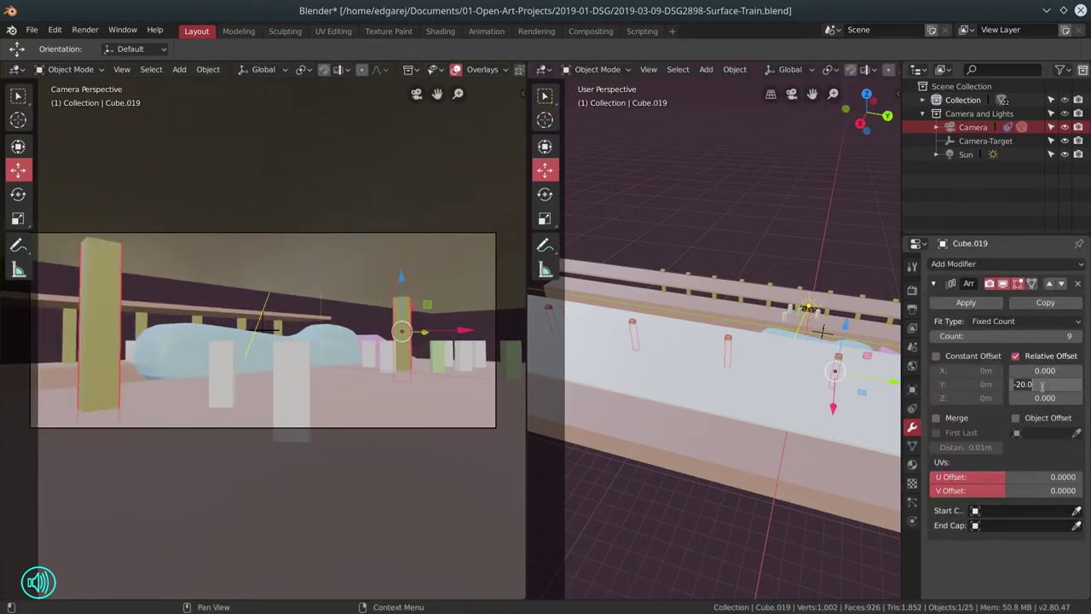
Move the white posts to the left foreground of the camera shot
mouse_move(798, 391)
left_mouse_down()
mouse_move(782, 390)
mouse_move(799, 392)
left_mouse_up()
left_click(725, 522)
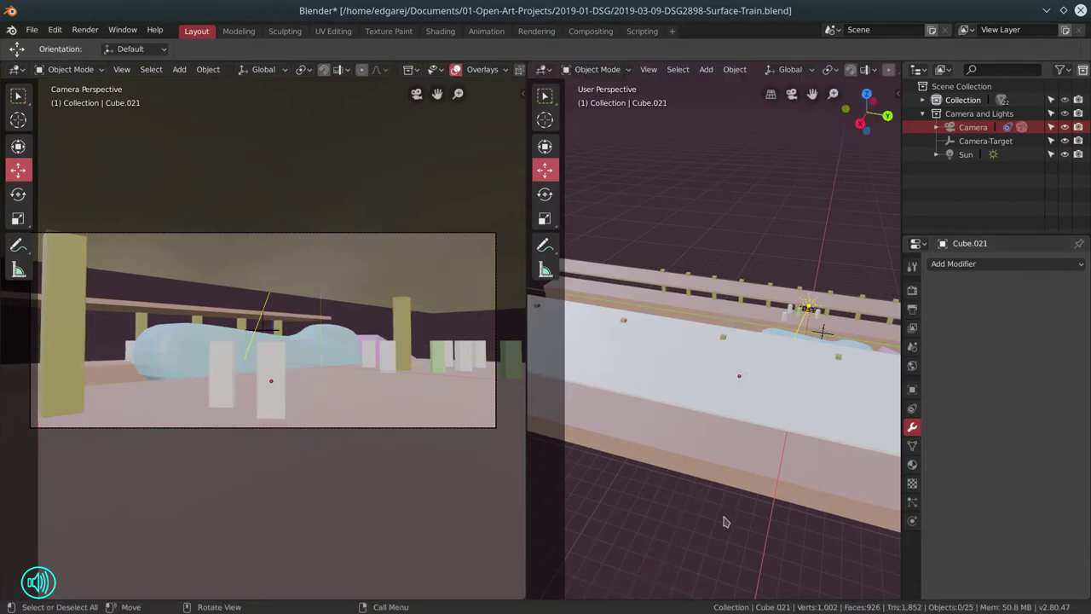
left_click(264, 354)
key("g")
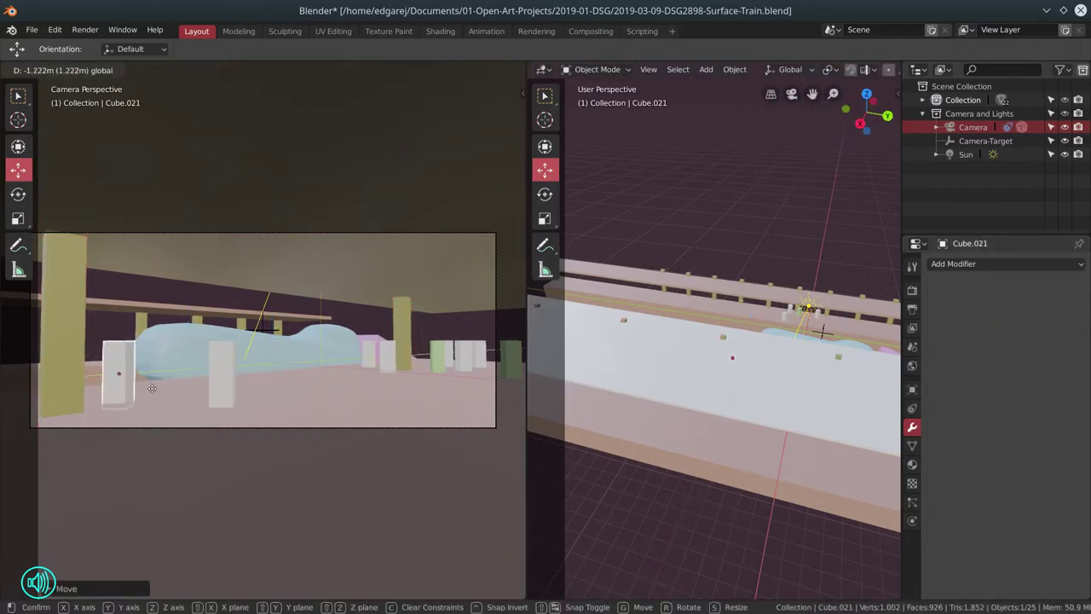
left_click(256, 379)
left_click_drag(256, 379, 109, 426)
key("g")
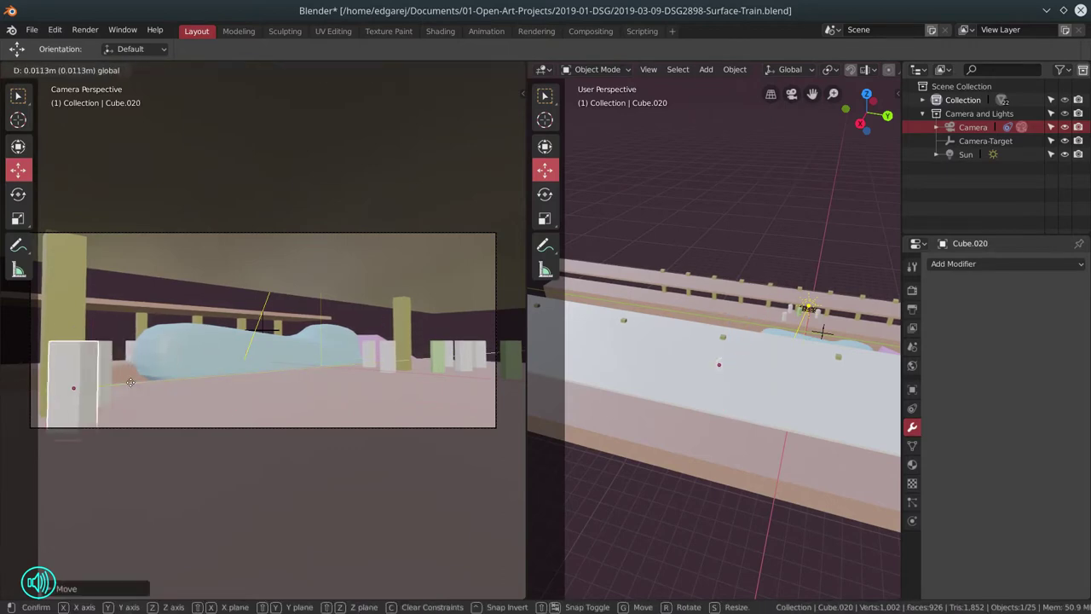
left_click(156, 488)
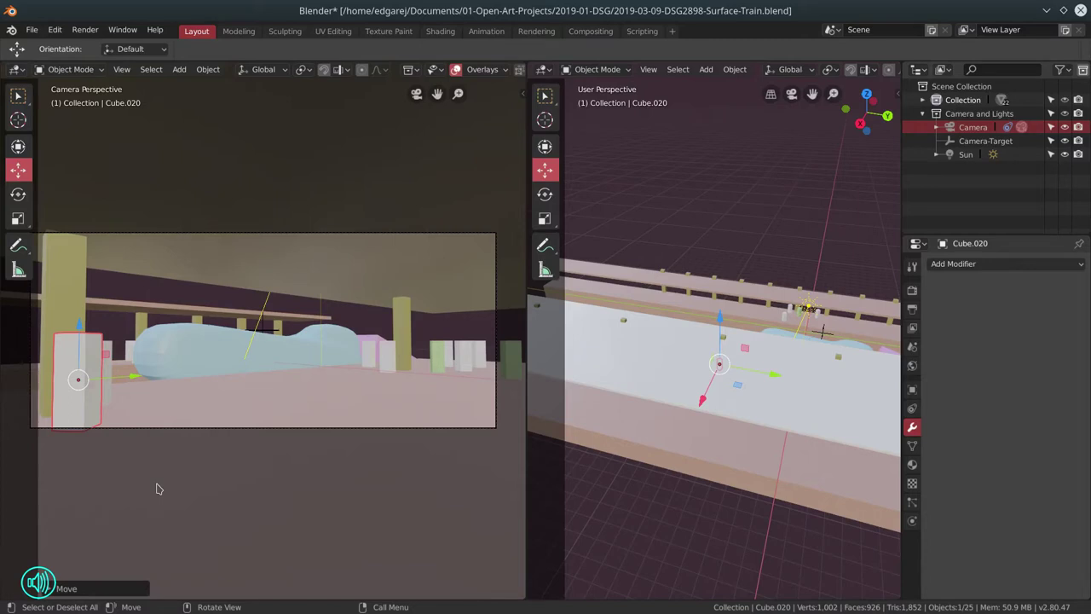
Save the blend file and widen the camera view
left_click(32, 30)
left_click(78, 134)
left_click_drag(525, 461, 577, 460)
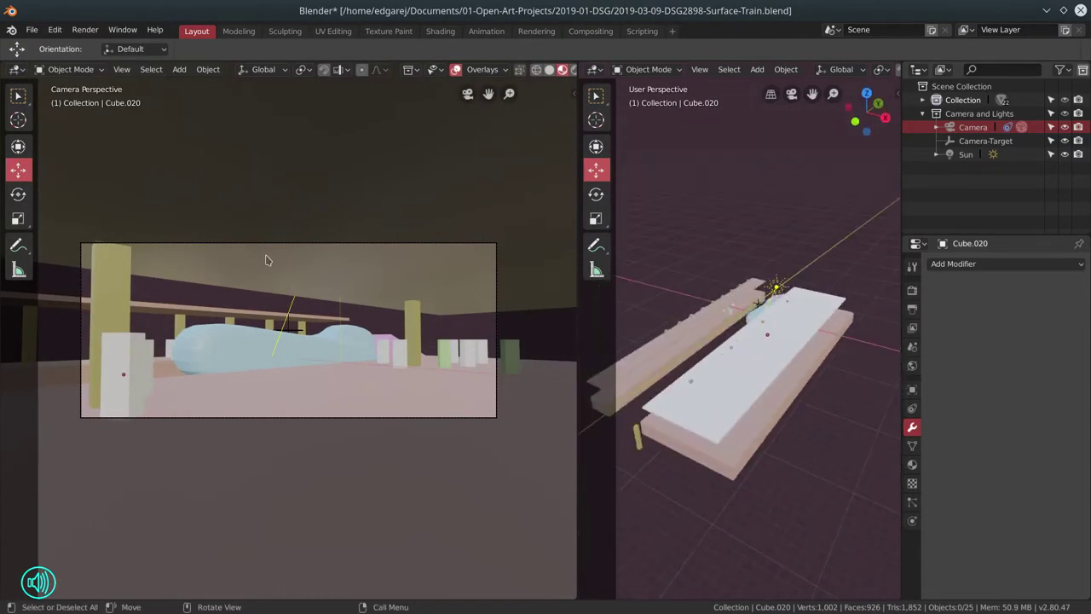
Add a new cube and place it on the station floor
key("shift+a")
left_click(341, 102)
key("g")
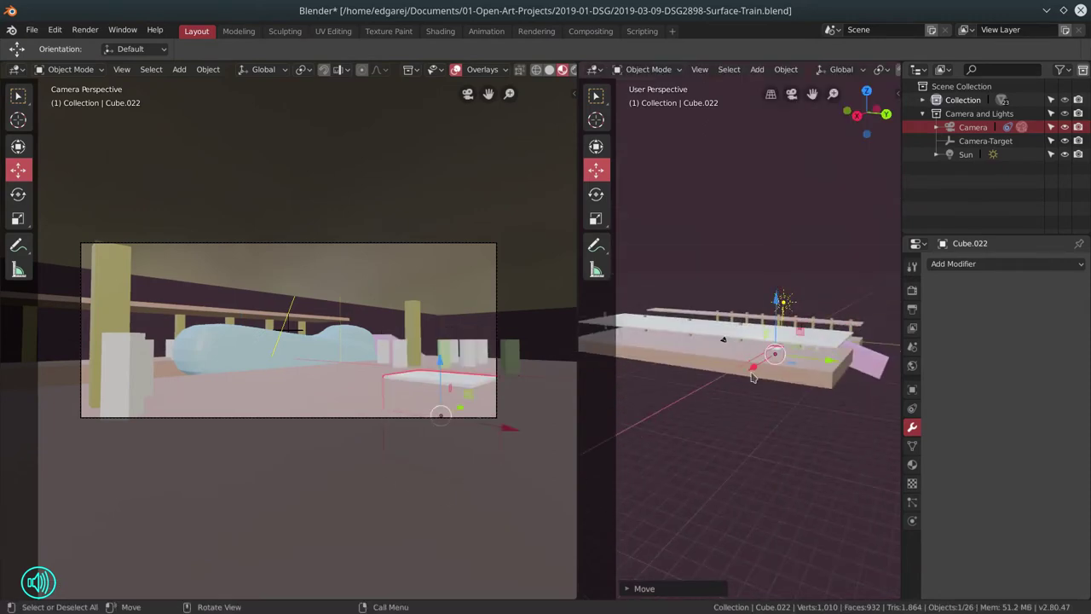
left_click(818, 368)
Add an Array modifier with Relative Offset 0, -1.3 and Count 20
left_click(1006, 263)
left_click(938, 290)
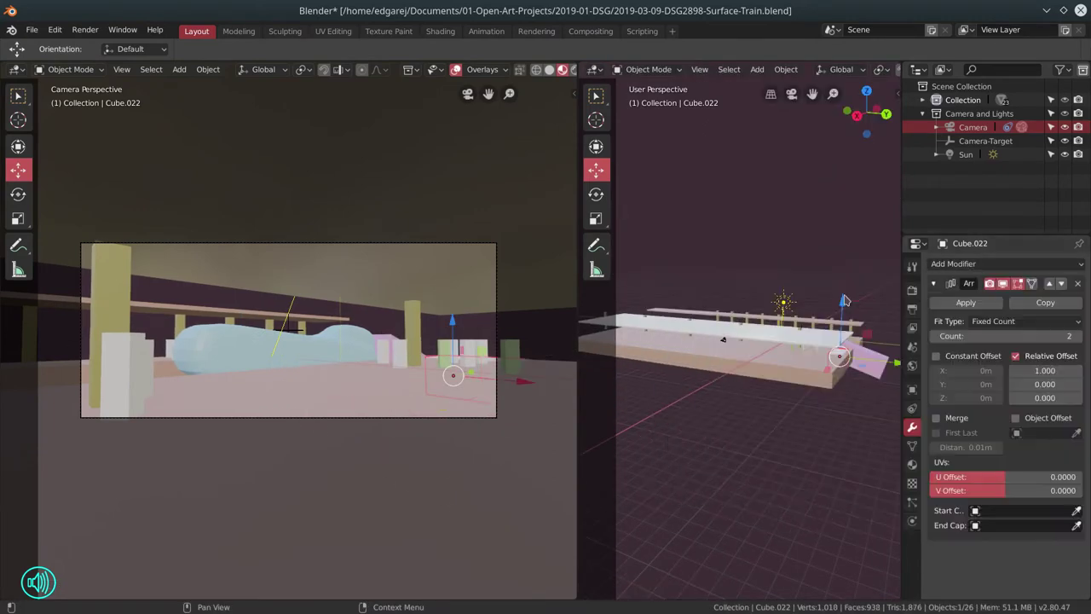
left_click(1047, 370)
type("0")
key("Tab")
type("-1.3")
key("Return")
left_click(1006, 336)
type("20")
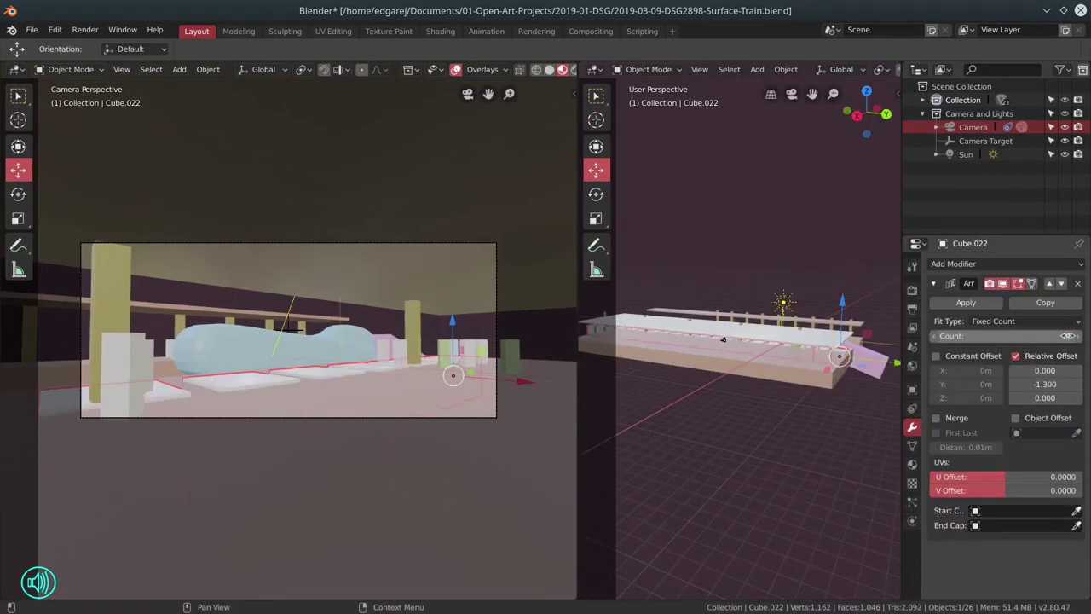
key("Return")
Shift the tile row, add a second Array across X, and colour the tiles pale yellow
key("g")
left_click(797, 454)
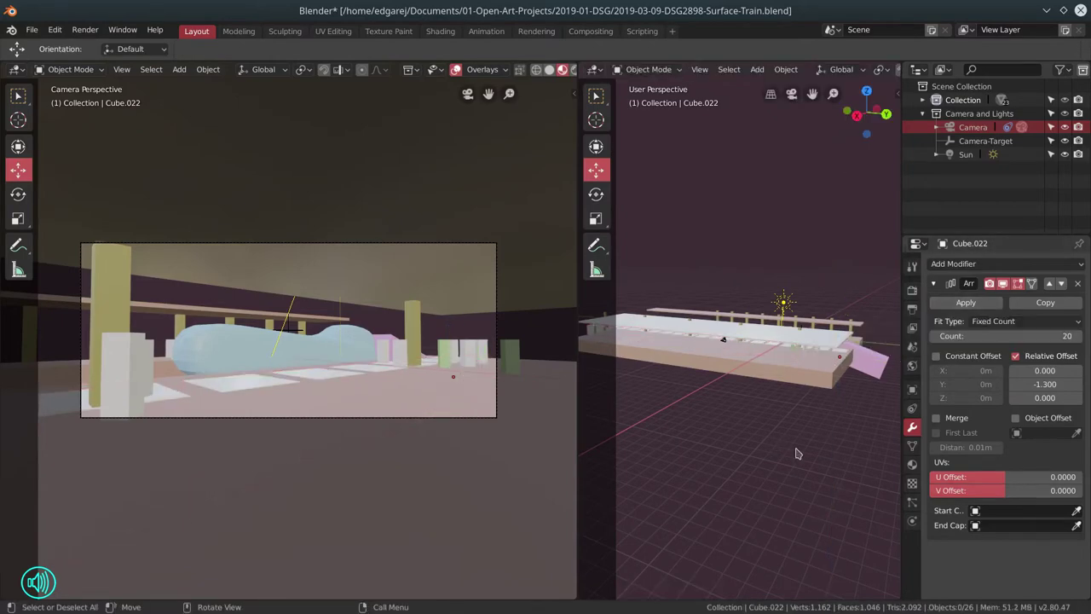
scroll(738, 426, "up", 3)
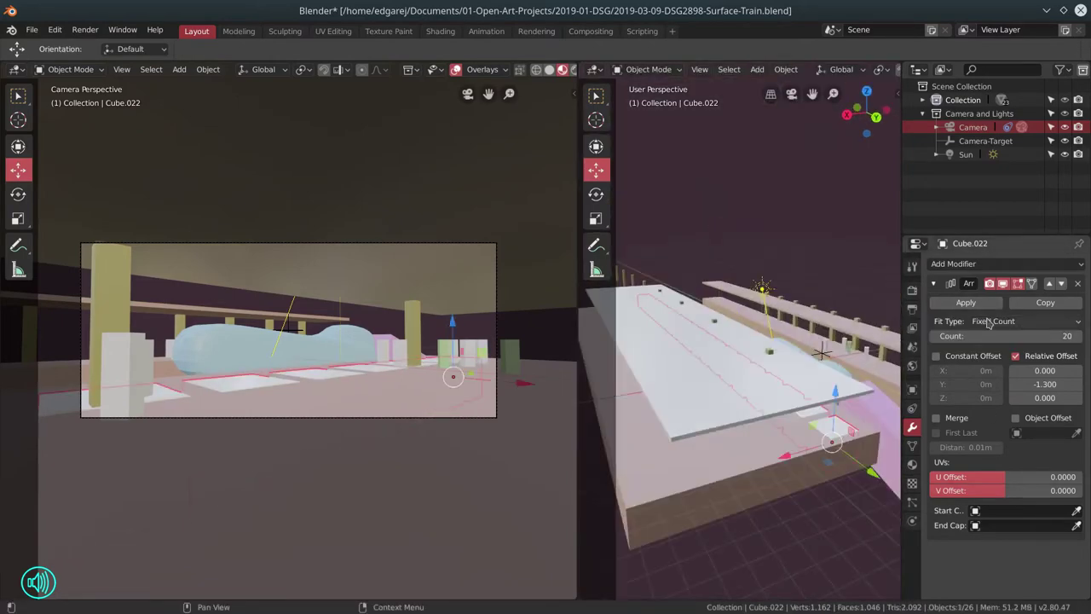
left_click(993, 263)
left_click(833, 302)
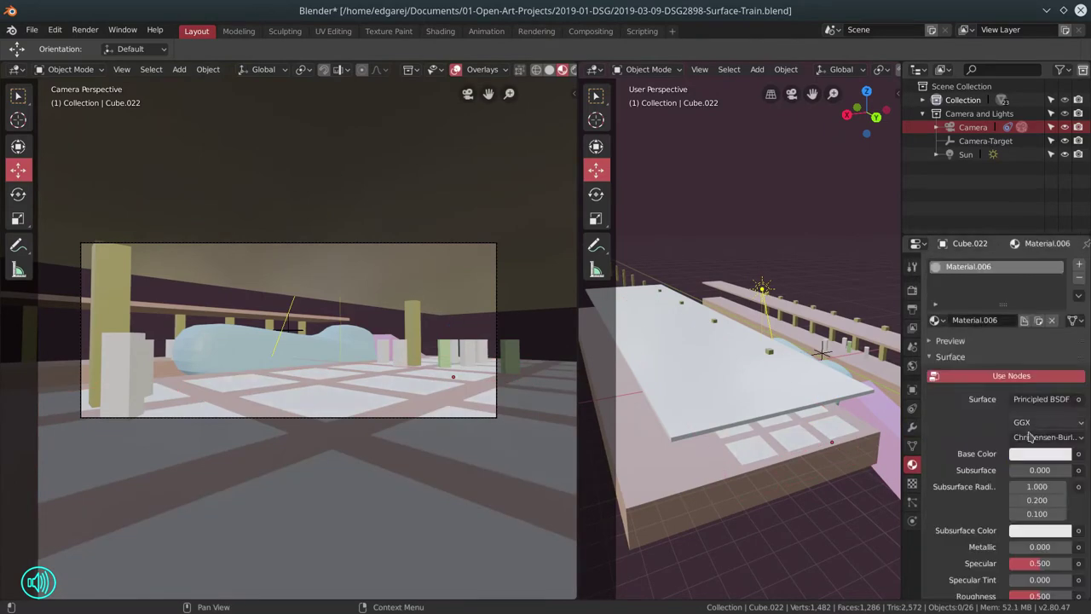
left_click(1040, 453)
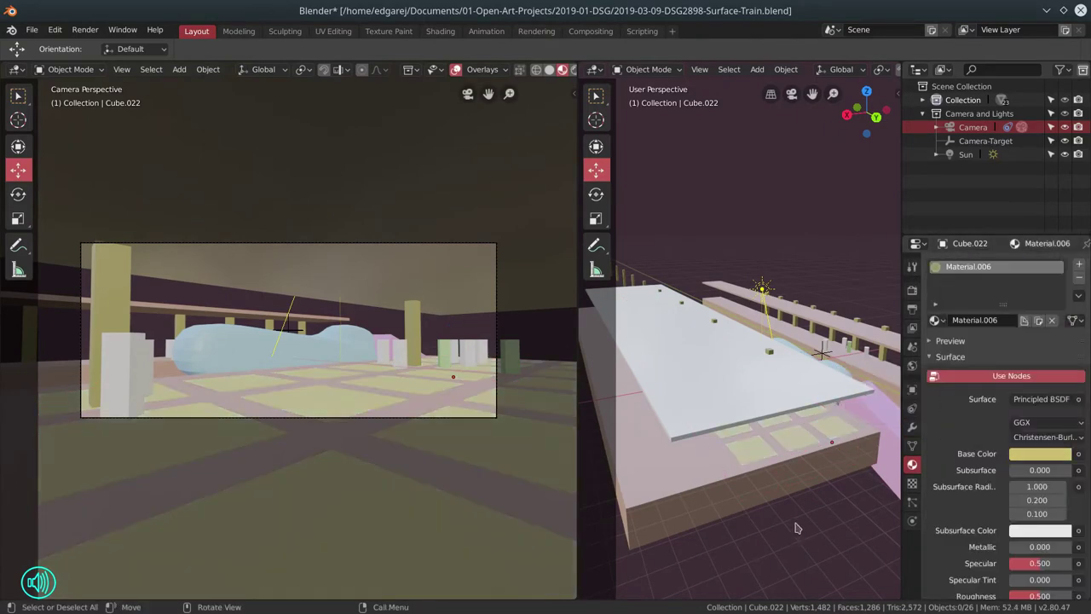
Duplicate the tile grid, lift the copy up into ceiling beams, and save the file
key("shift+d")
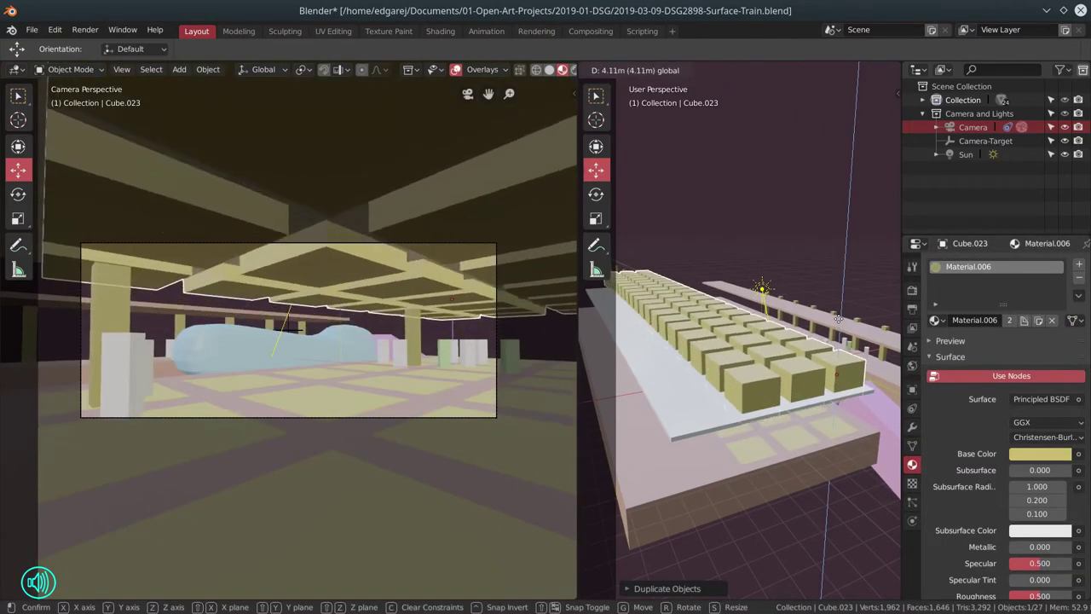
left_click_drag(838, 341, 840, 317)
left_click(825, 533)
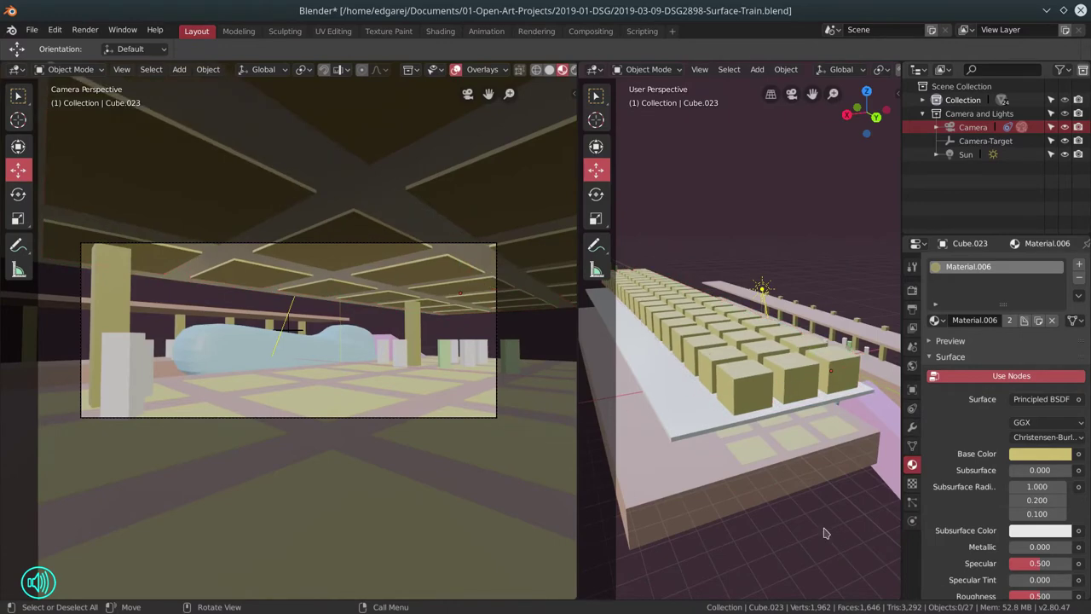
left_click(31, 29)
left_click(51, 134)
Brighten the world colour to pale blue and set world strength to 0.5
left_click(571, 69)
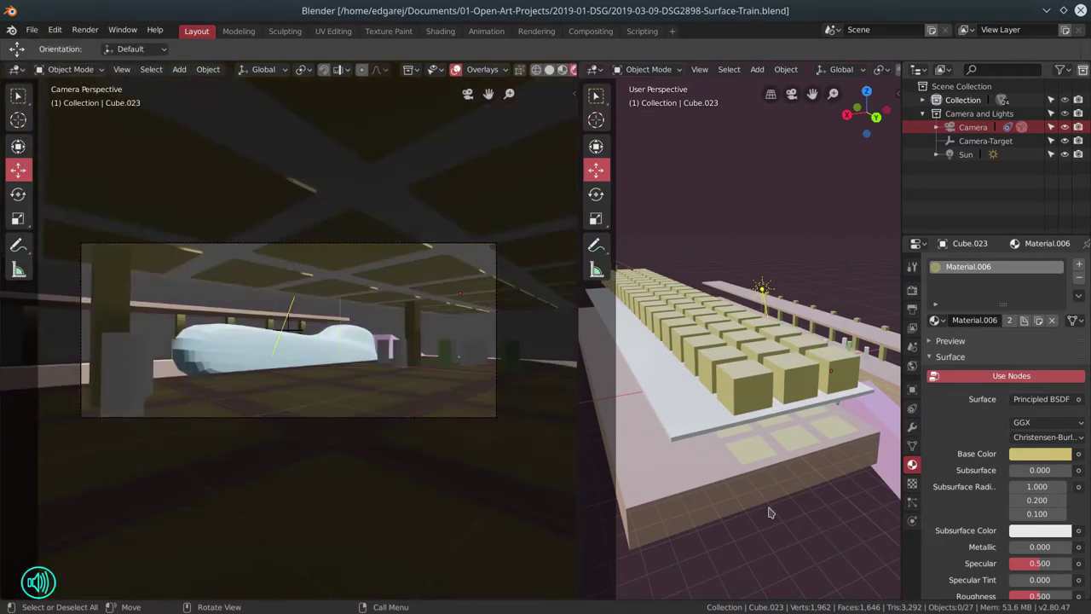
left_click(913, 330)
left_click(1040, 349)
left_click_drag(1060, 221, 1062, 176)
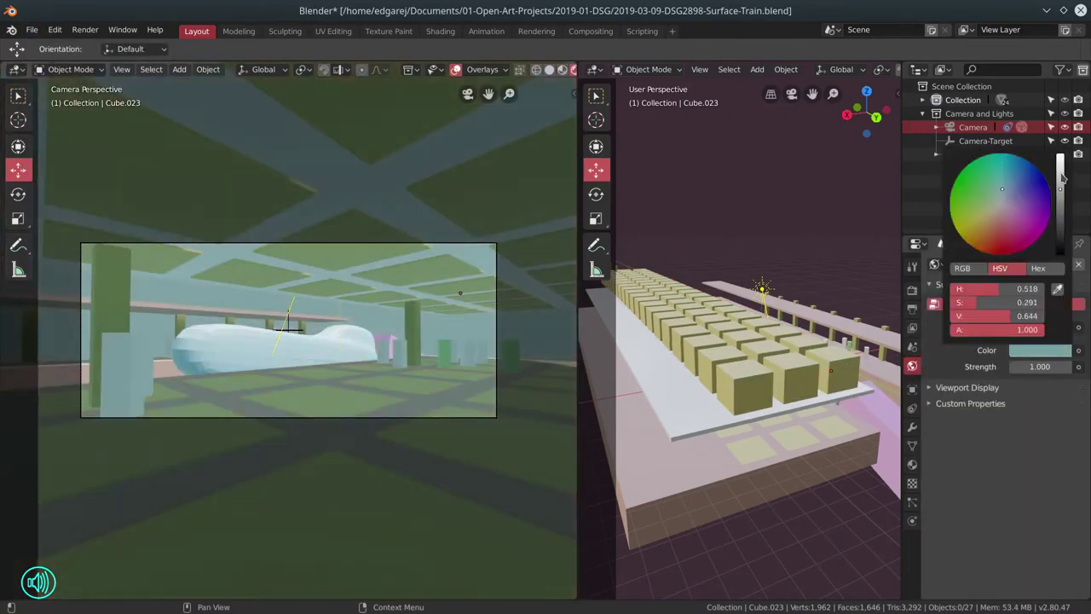
double_click(1040, 366)
type("0.5")
key("Return")
Tint the Sun lamp warm peach and set its strength to 15
left_click(965, 154)
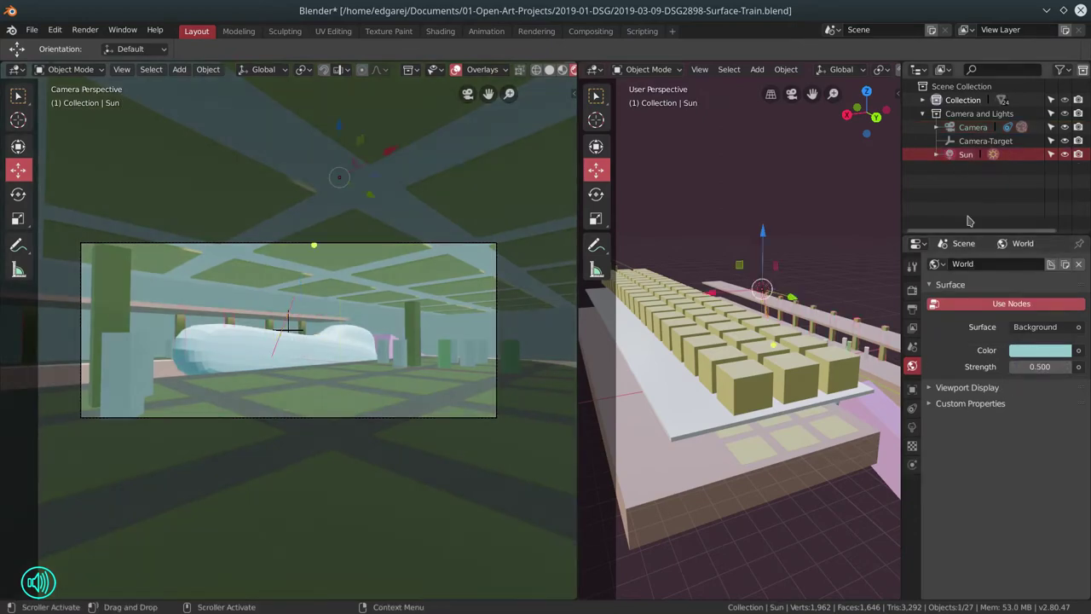
left_click(911, 426)
left_click(1036, 336)
left_click_drag(1060, 155, 1060, 162)
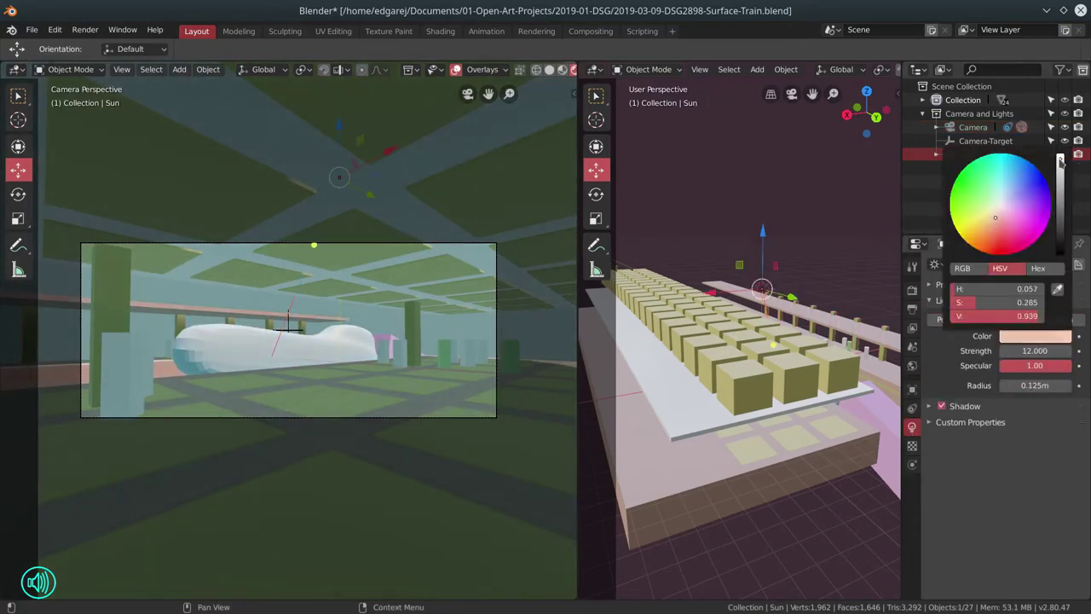
double_click(1035, 350)
type("15")
key("Return")
Move the Sun lamp higher above the station, then deselect it
scroll(750, 341, "down", 3)
key("g")
left_click(886, 421)
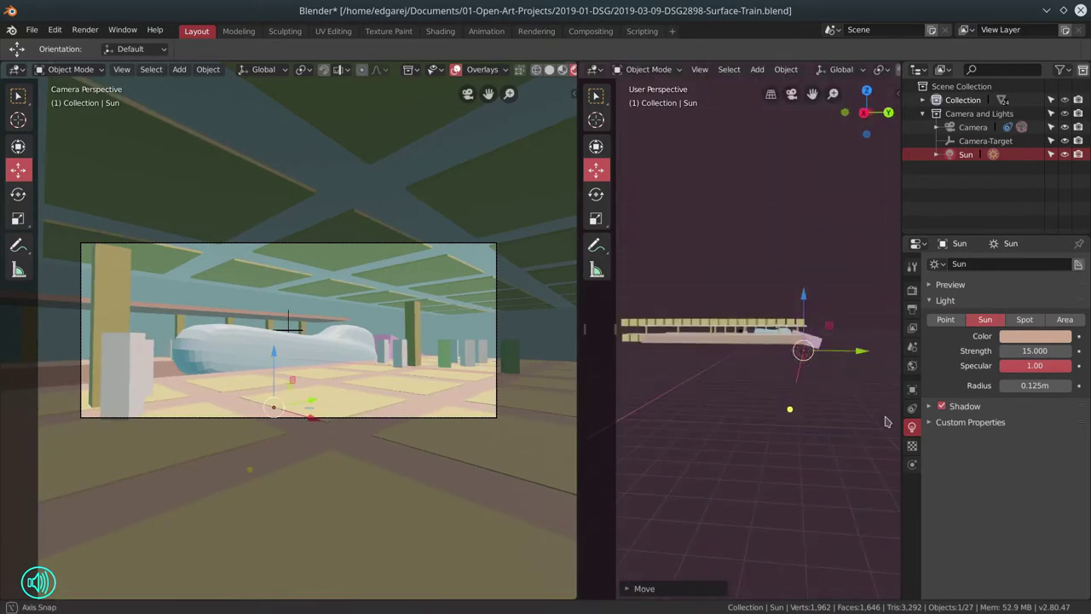
key("g")
left_click(861, 375)
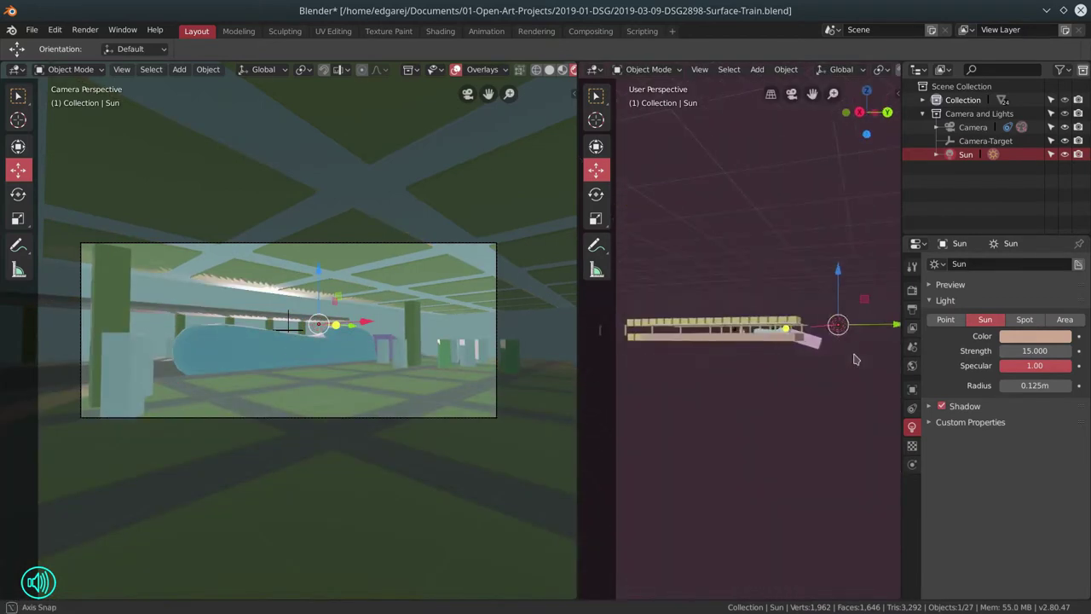
left_click_drag(856, 359, 839, 388)
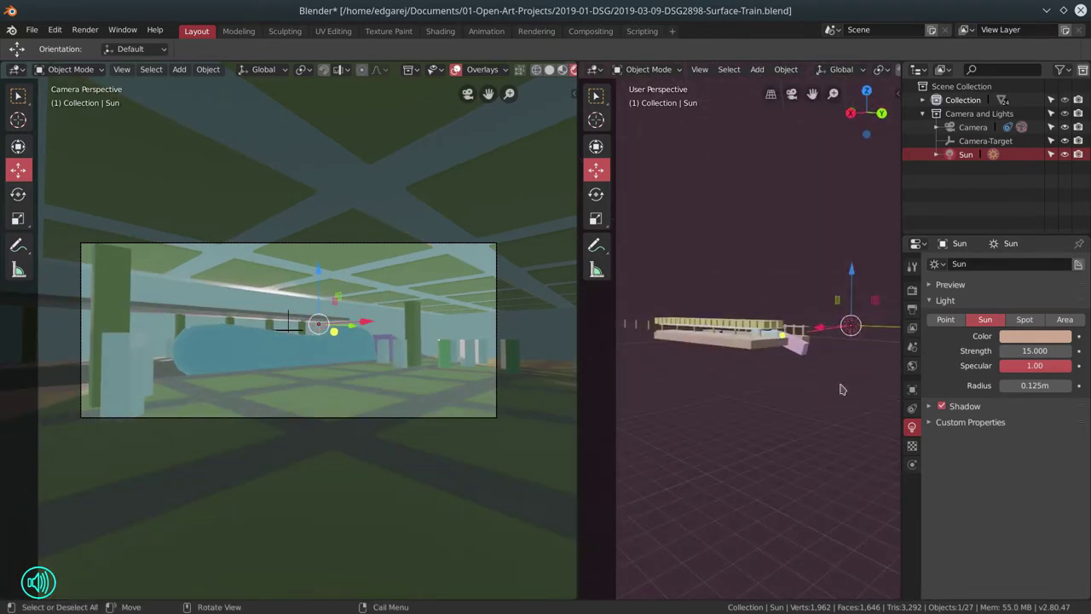
scroll(836, 400, "up", 3)
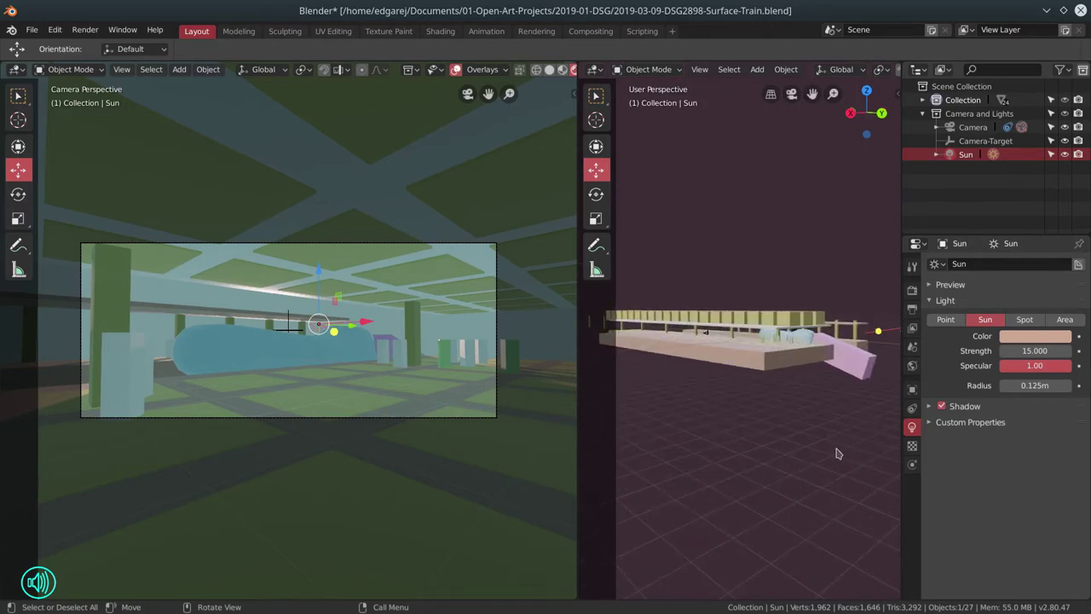
left_click_drag(577, 425, 480, 425)
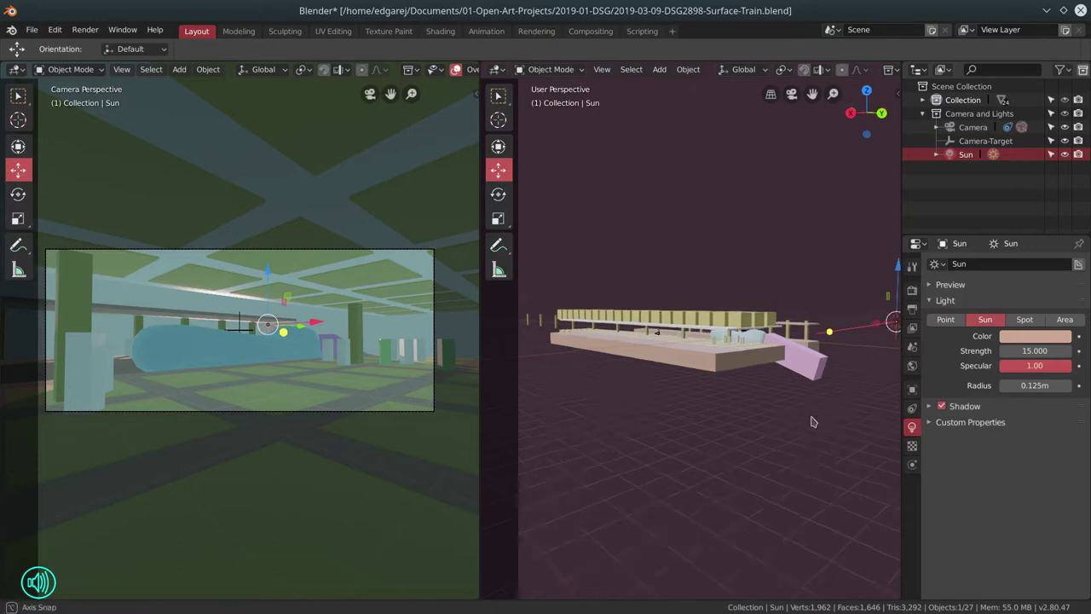
scroll(758, 503, "up", 6)
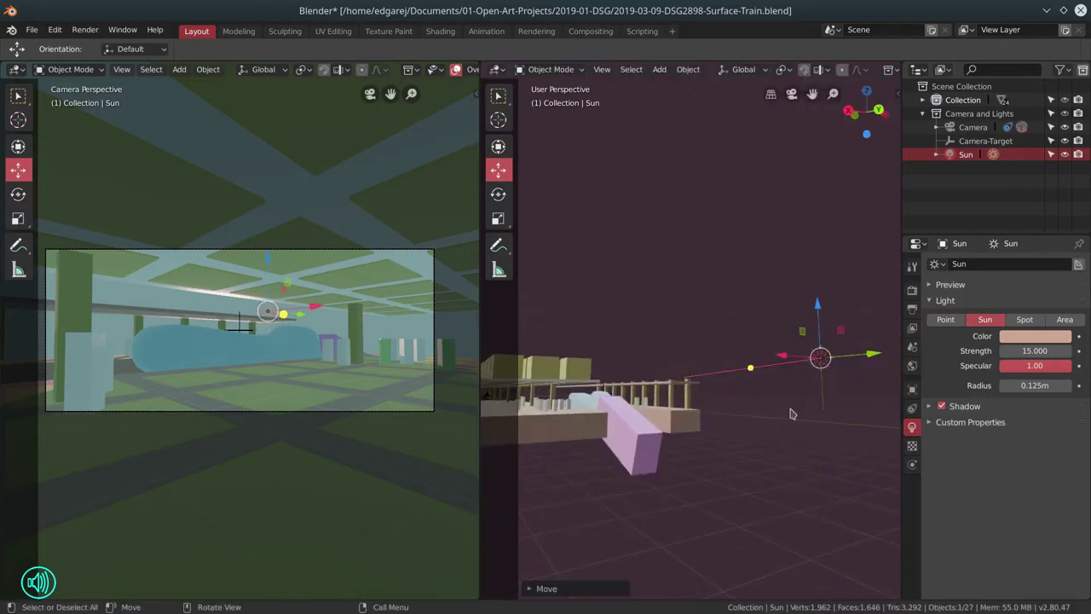
left_click_drag(825, 388, 825, 474)
scroll(890, 347, "up", 2)
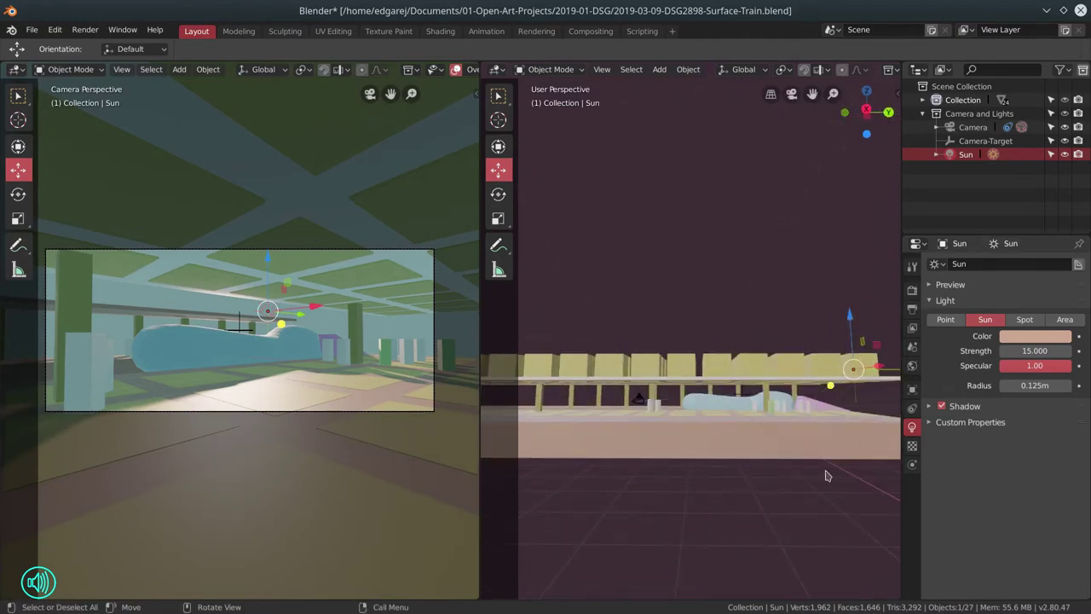
left_click(782, 502)
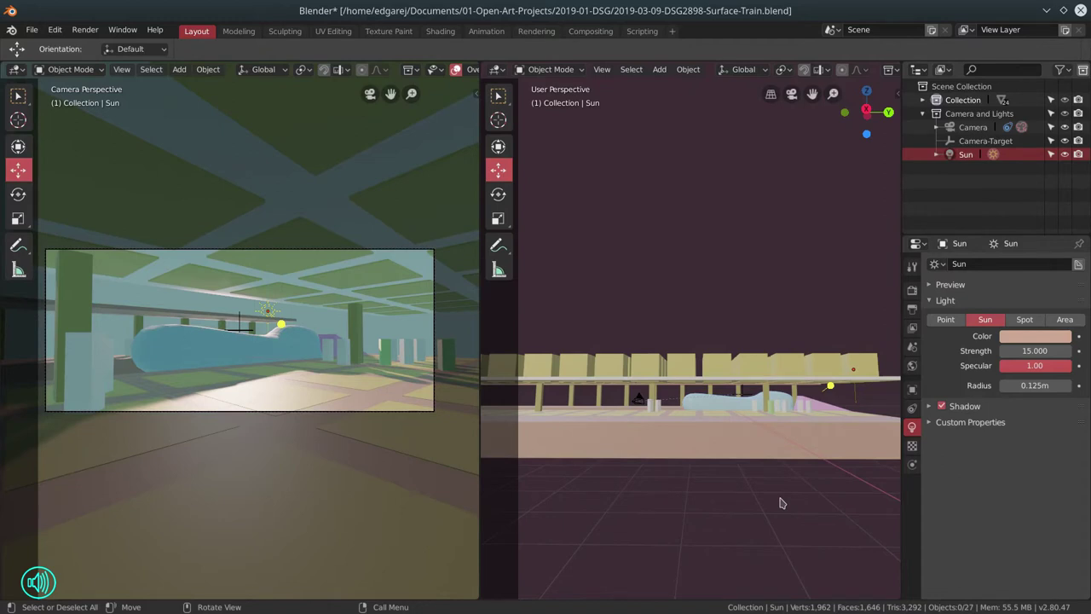
Switch the render engine from Eevee to Cycles and return the camera view to Solid shading
left_click(912, 290)
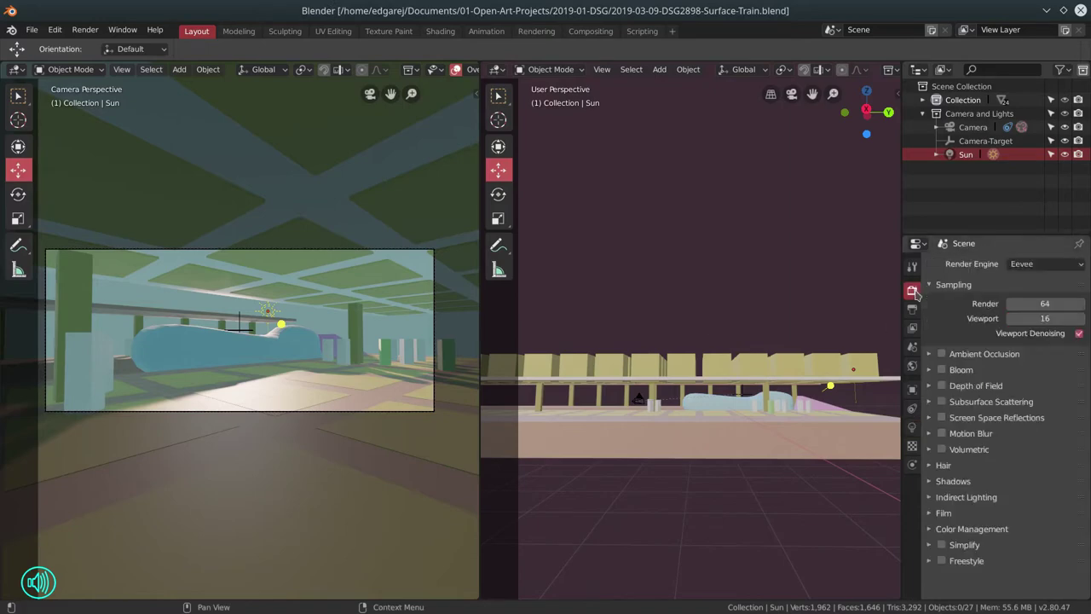
left_click(1047, 263)
left_click(1039, 300)
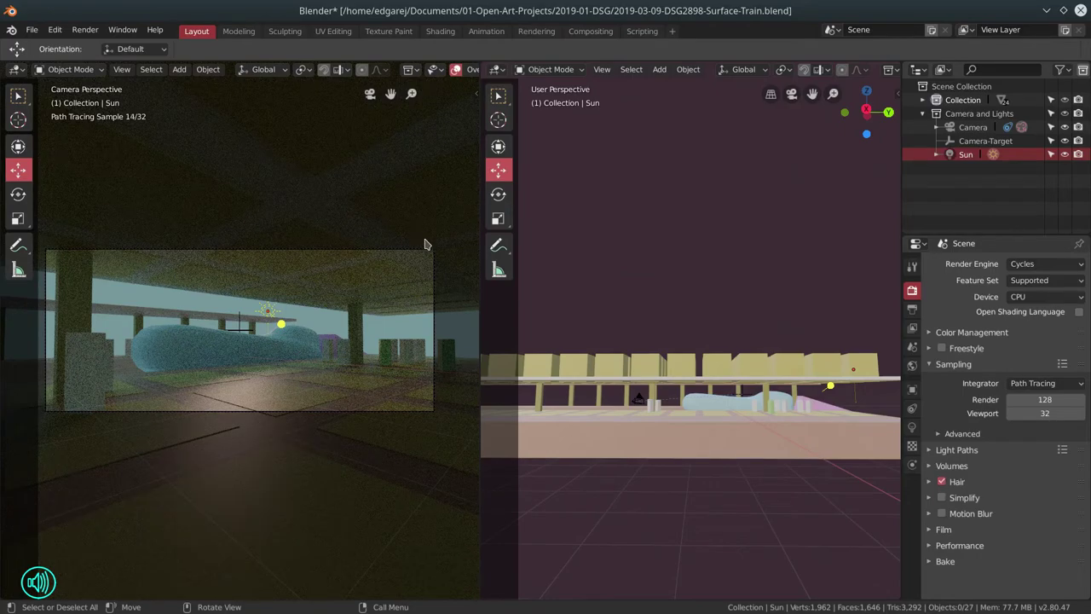
scroll(426, 69, "down", 3)
left_click(417, 69)
Add a plane, enlarge it, and lower it along Z
left_click(729, 409)
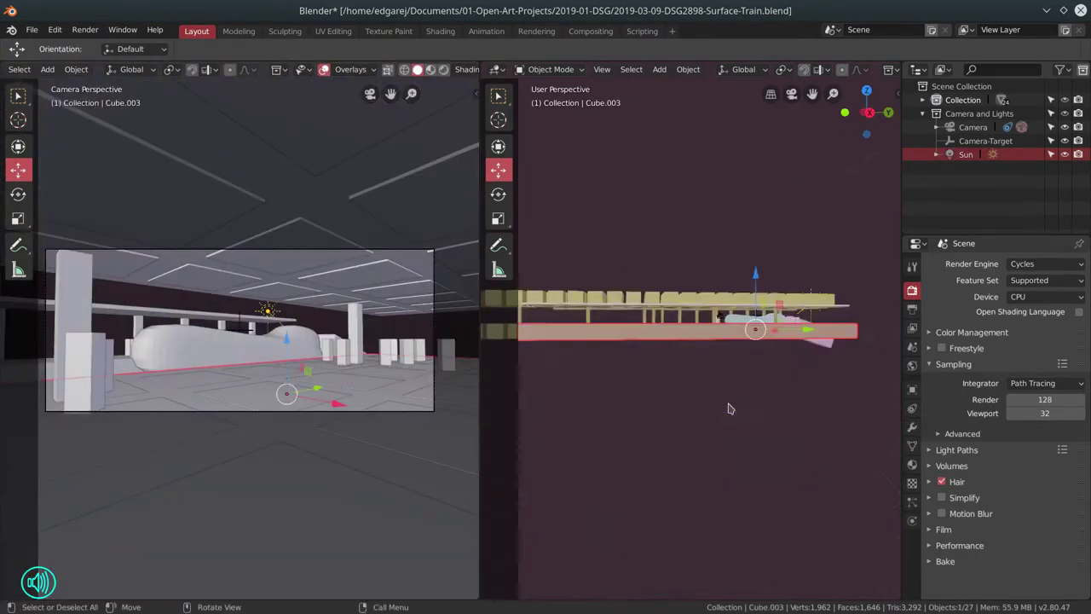
left_click(32, 30)
key("shift+a")
left_click(767, 86)
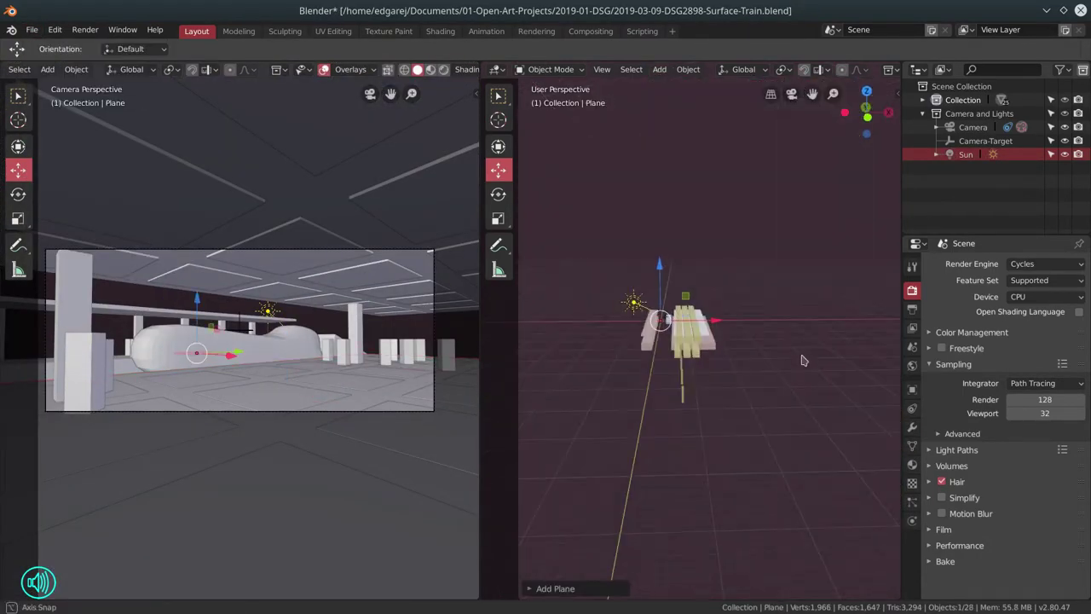
key("s")
left_click(657, 409)
key("g")
key("z")
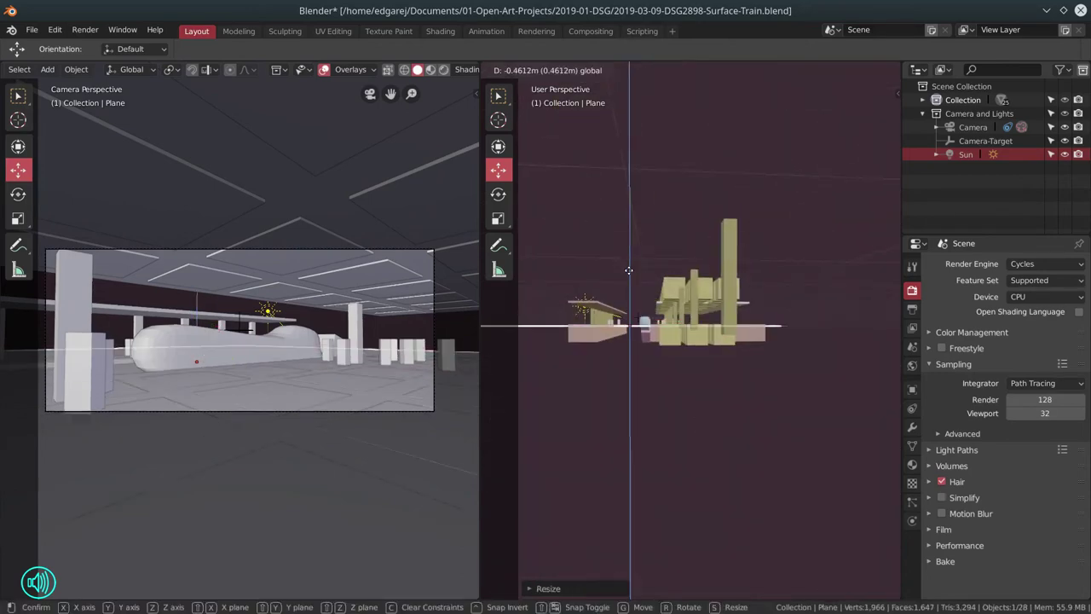
left_click(628, 270)
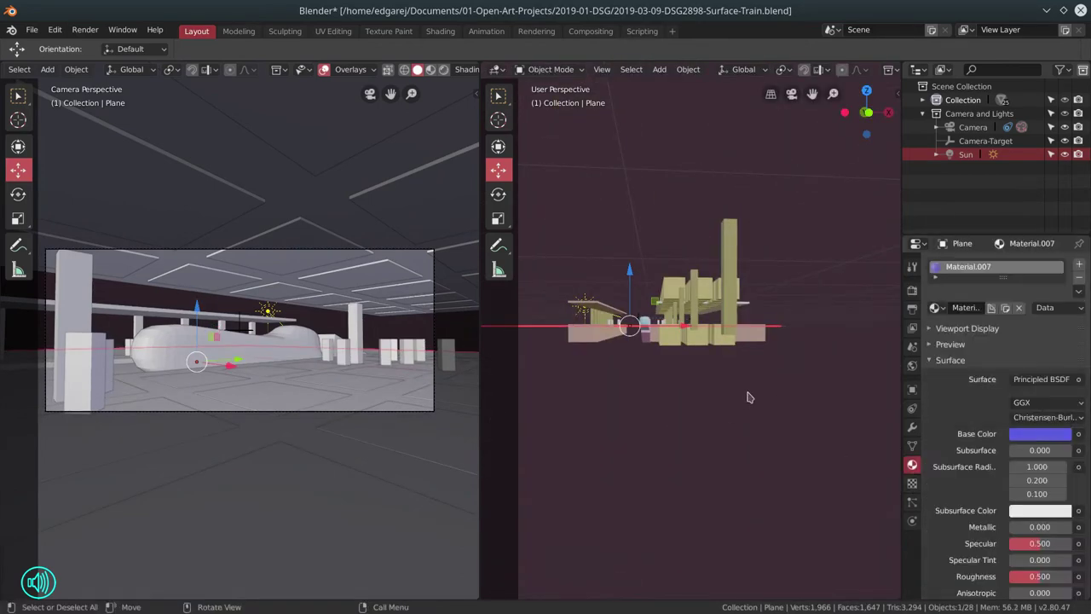
Apply the plane's location and set its scale to 1000 in the N sidebar
left_click_drag(747, 396, 751, 484)
key("ctrl+a")
left_click(831, 393)
key("n")
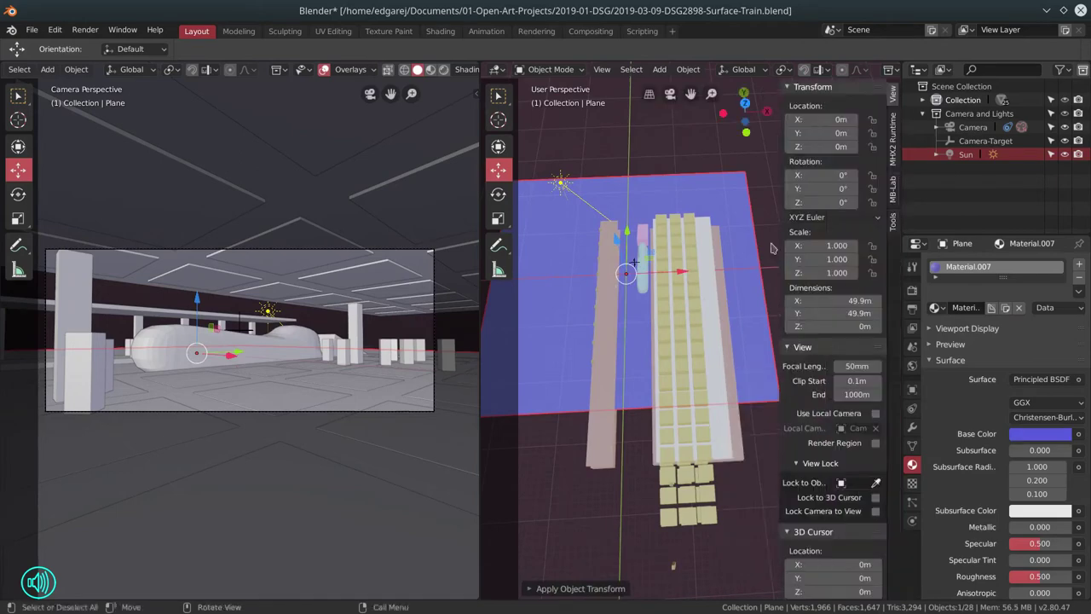
key("ctrl+v")
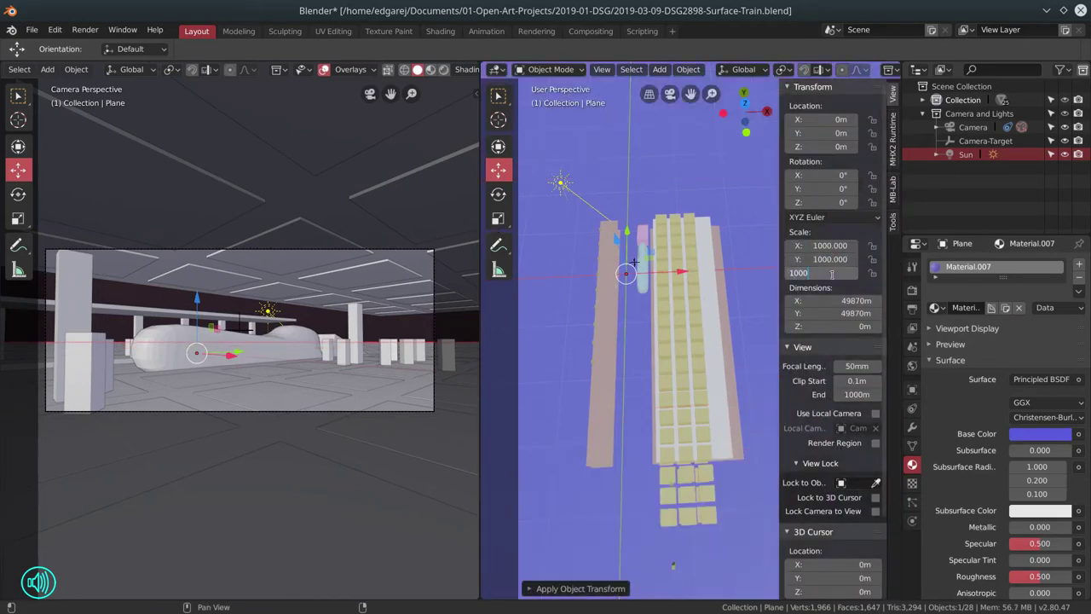
key("ctrl+v")
Set the plane's origin, snap it to the 3D cursor, and lower it just below the floor
left_click_drag(635, 262, 584, 386)
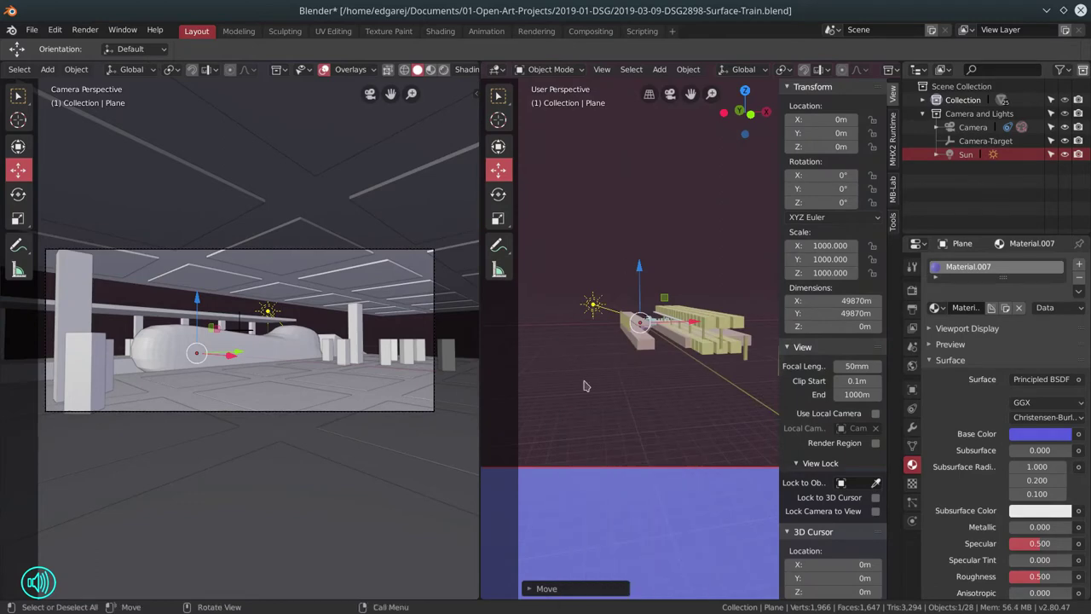
right_click(584, 387)
mouse_move(618, 454)
left_click(721, 460)
key("shift+s")
left_click(721, 375)
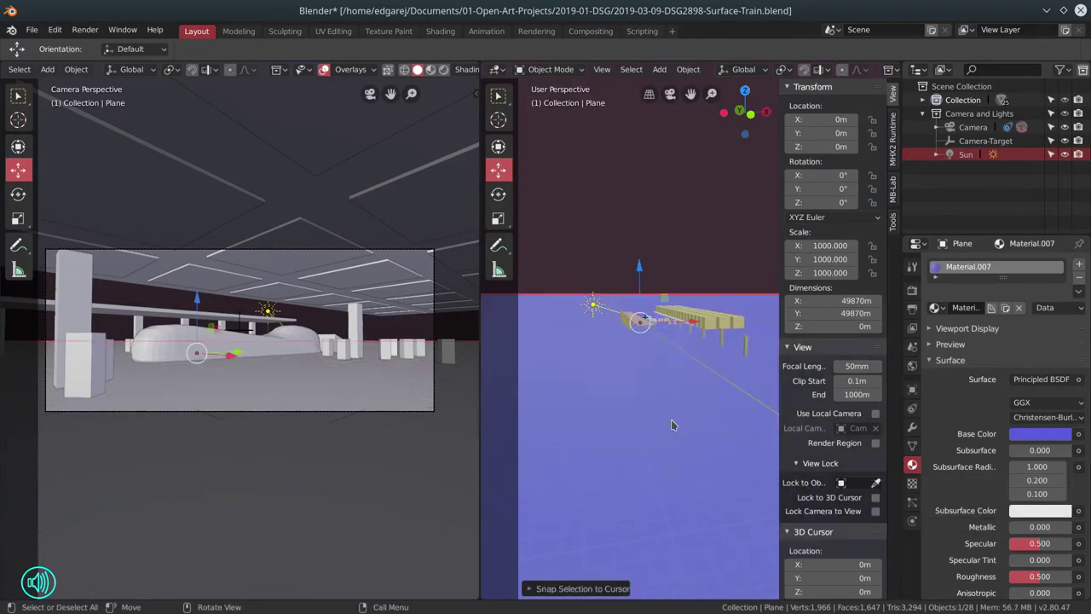
key("g")
key("z")
left_click(638, 275)
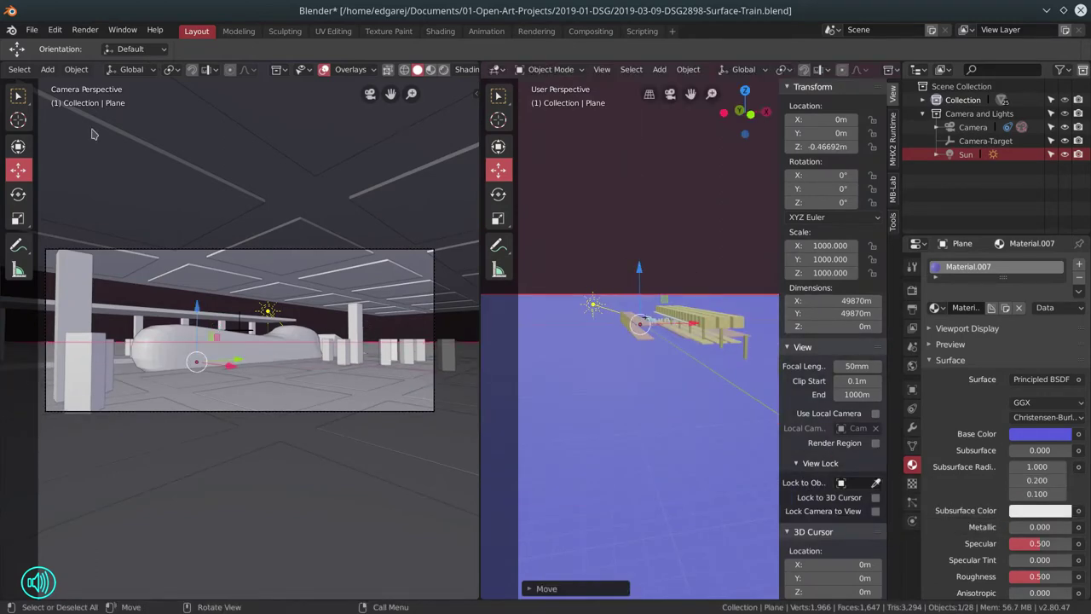
Save the scene file and preview the camera view rendered in Cycles
left_click(31, 29)
left_click(46, 136)
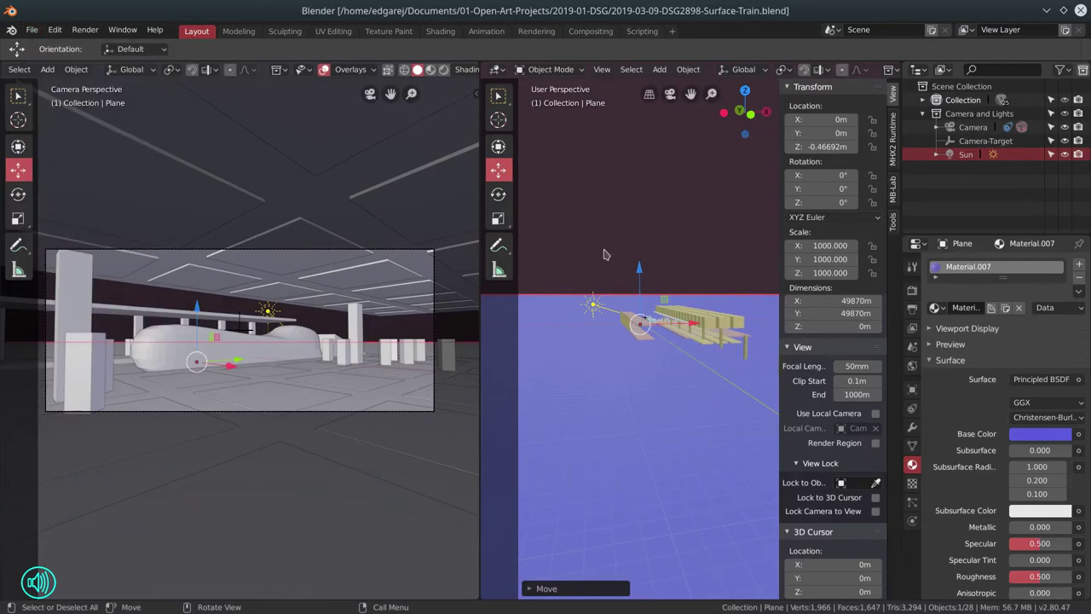
key("z")
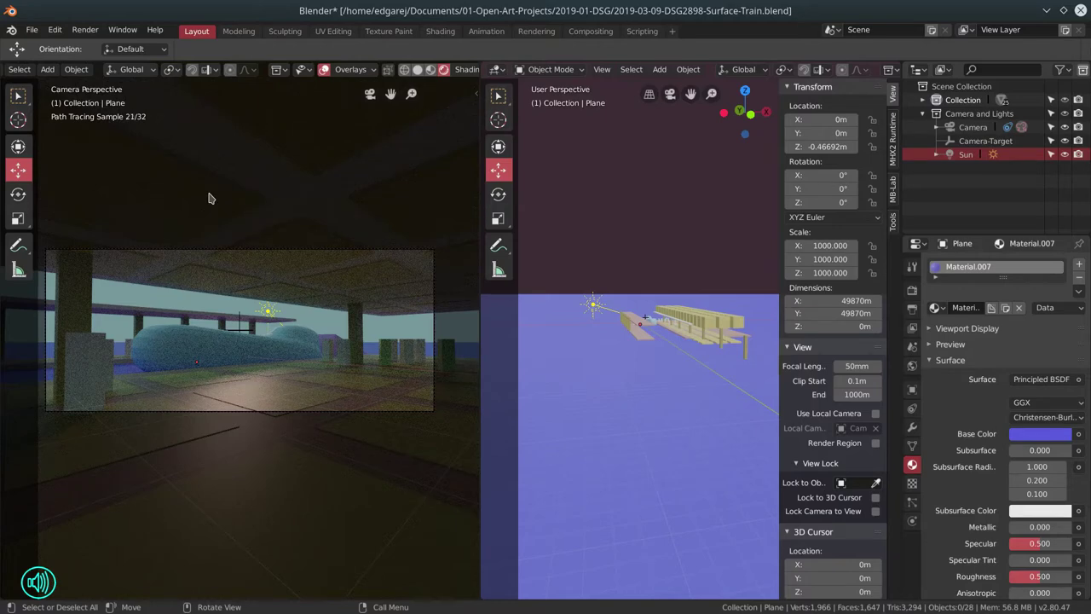
left_click(31, 29)
Save the scene, return the camera view to Solid shading, and hide the sidebar
left_click(51, 134)
left_click(418, 69)
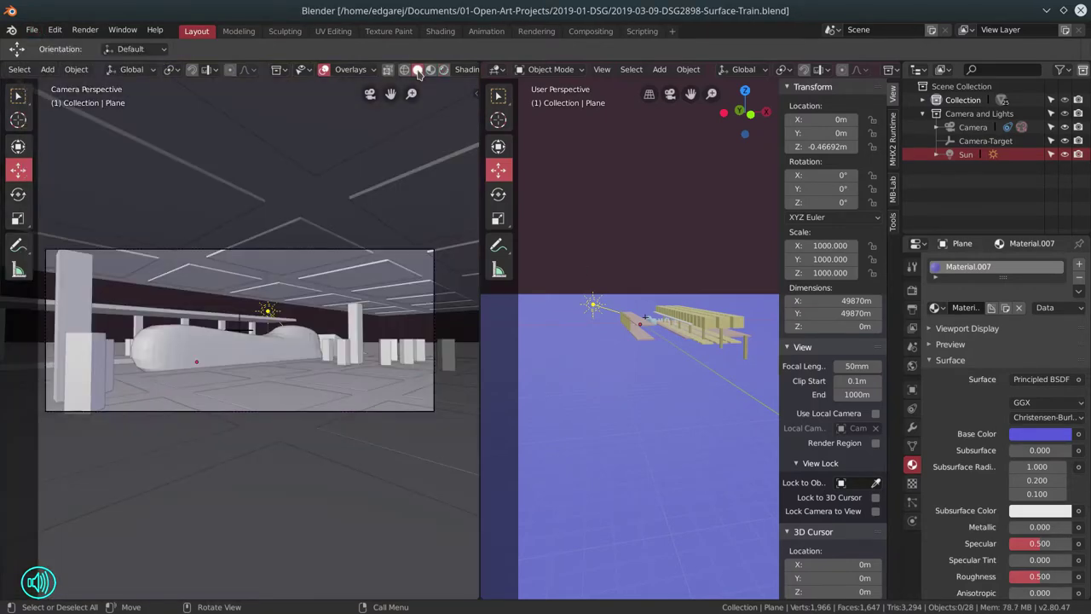
key("n")
Review the view layer, output and render settings, including integrator and light paths
left_click(912, 328)
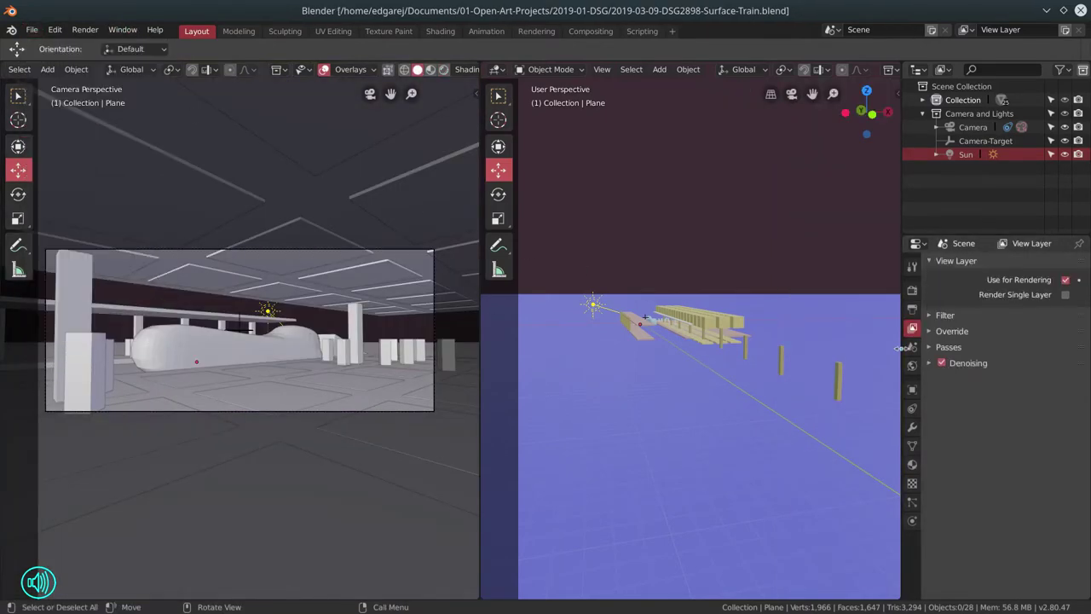
left_click(912, 308)
left_click(912, 290)
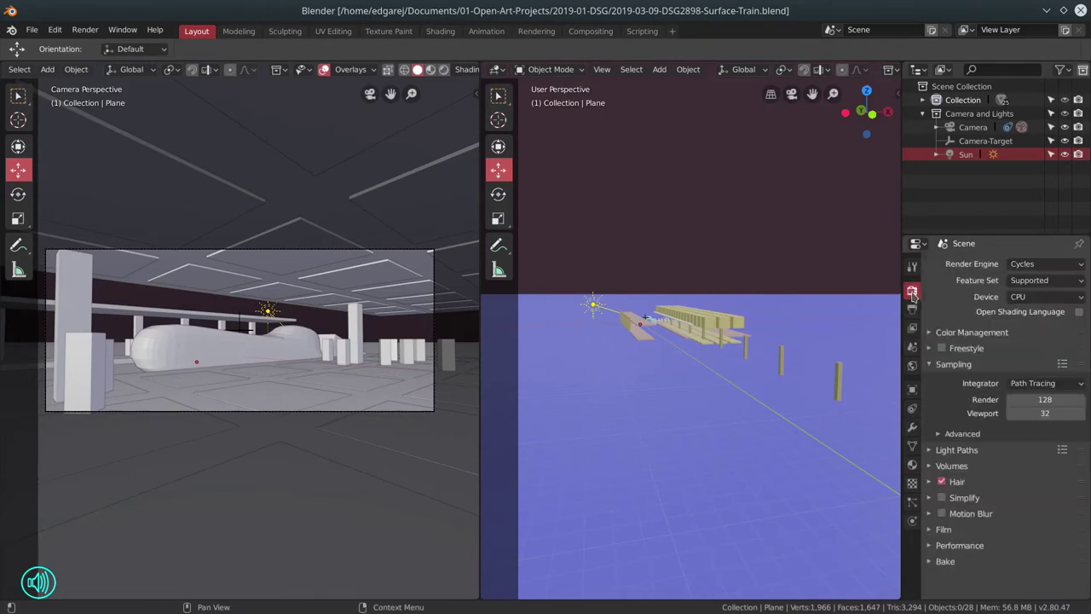
left_click(1046, 383)
left_click(936, 450)
left_click(932, 450)
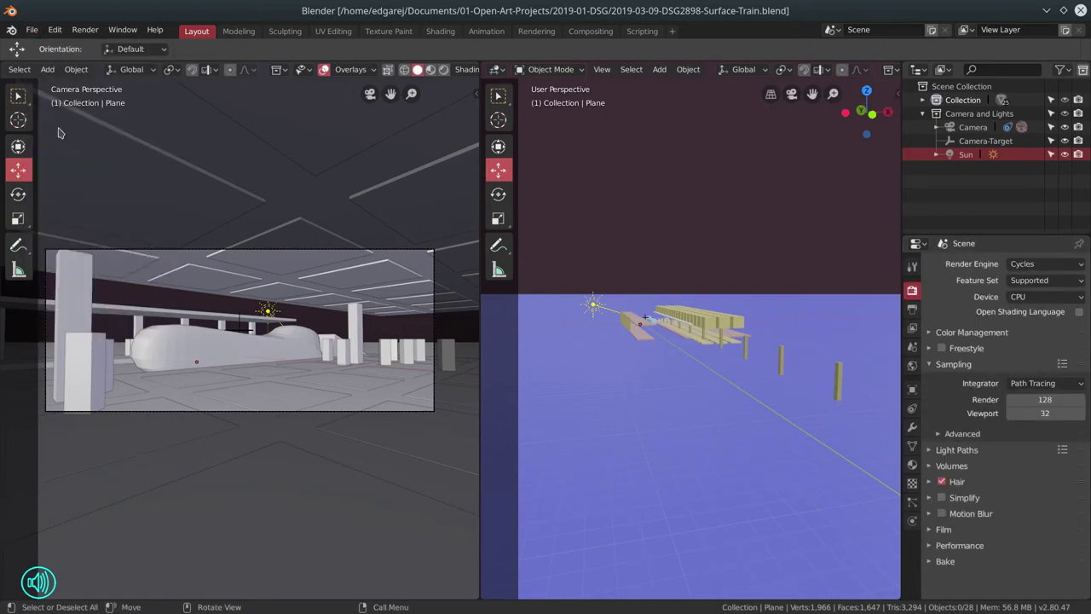
left_click(933, 450)
scroll(931, 548, "down", 5)
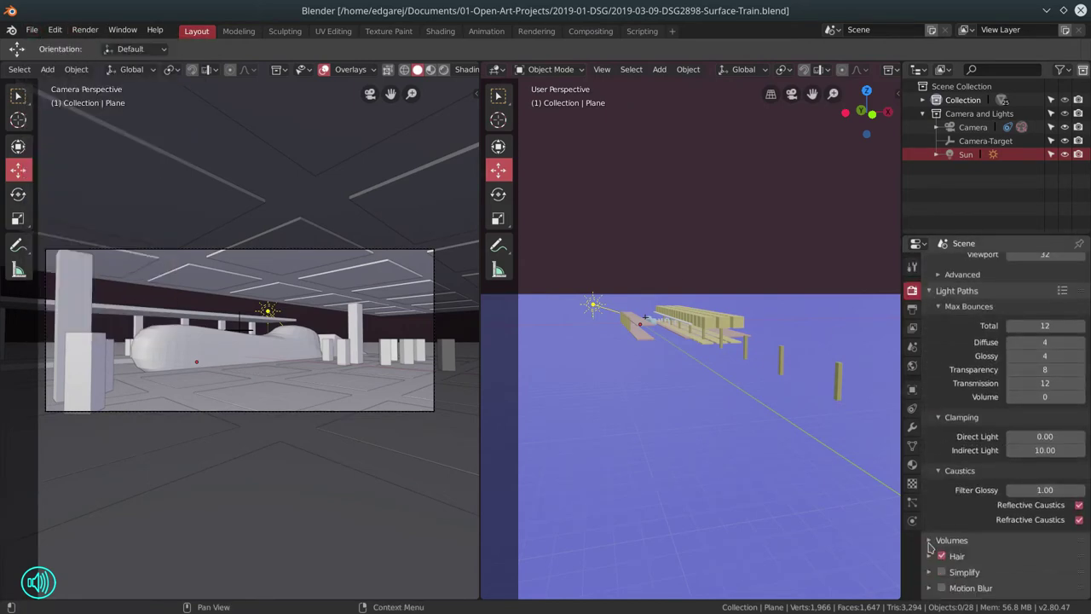
Check the output settings and render the image through the camera
left_click(912, 309)
scroll(989, 383, "up", 3)
scroll(989, 383, "down", 3)
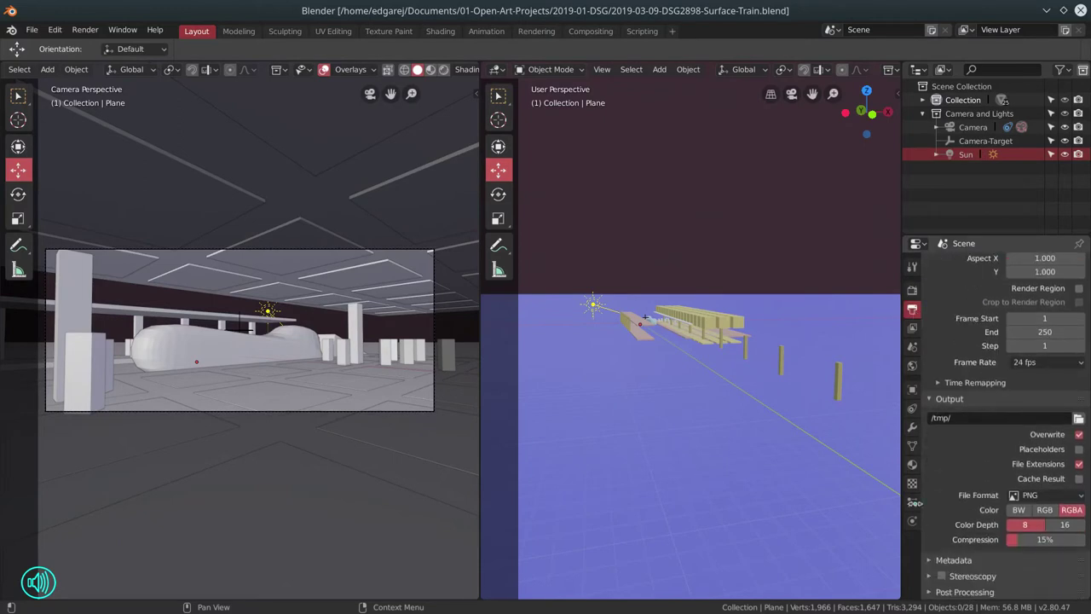
left_click(86, 32)
left_click(110, 49)
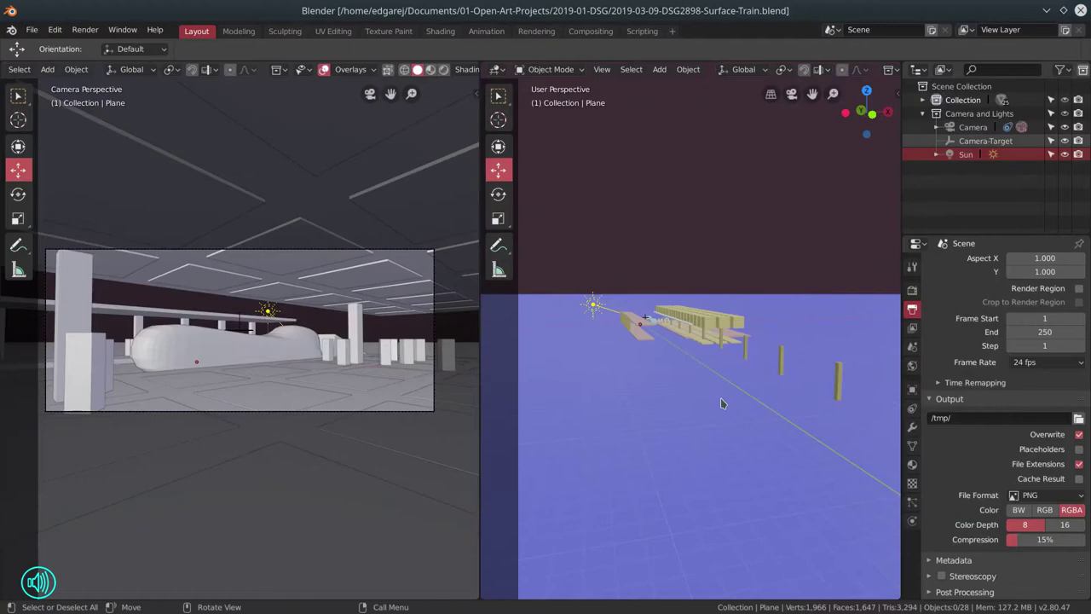
Move the train to a new position, deselect it, and save the project
scroll(648, 333, "up", 10)
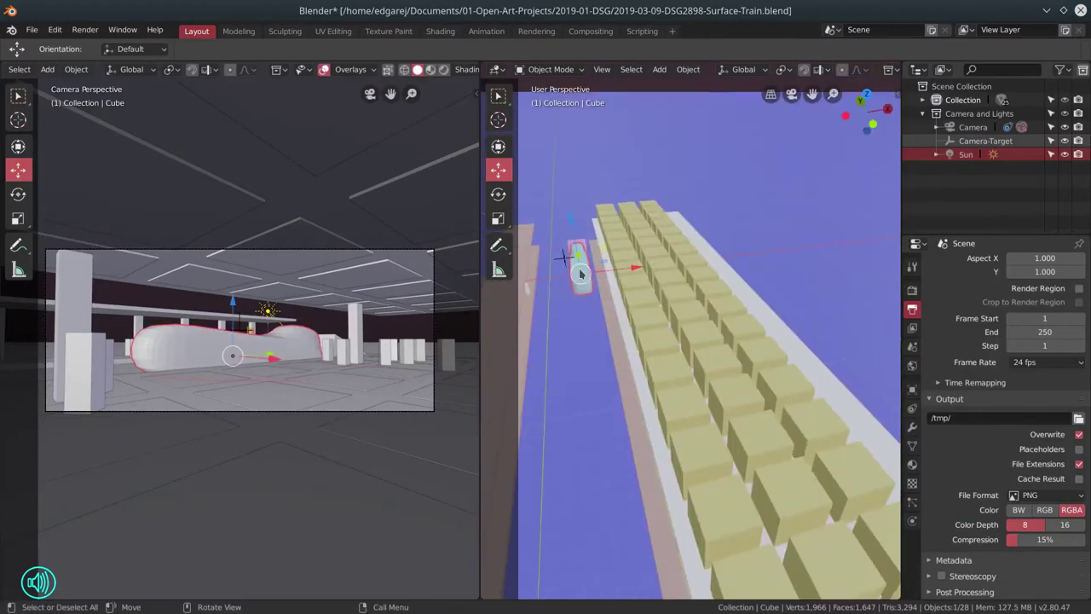
left_click(554, 244)
key("g")
left_click(566, 349)
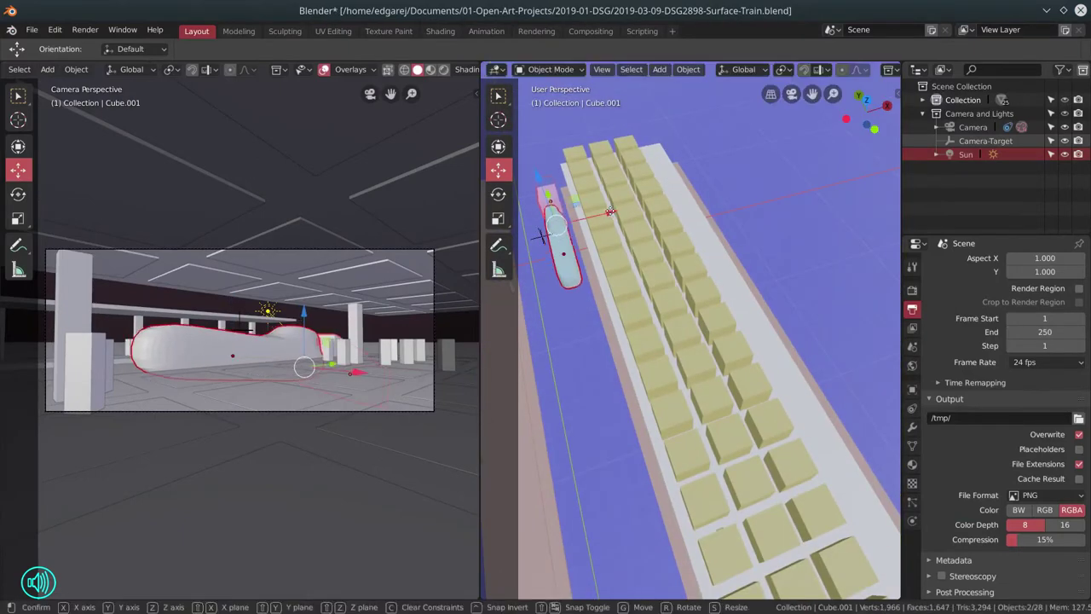
key("alt+a")
left_click(31, 29)
left_click(109, 123)
Re-render the scene with F12 and save the render as a new file, pasting a file name
key("F12")
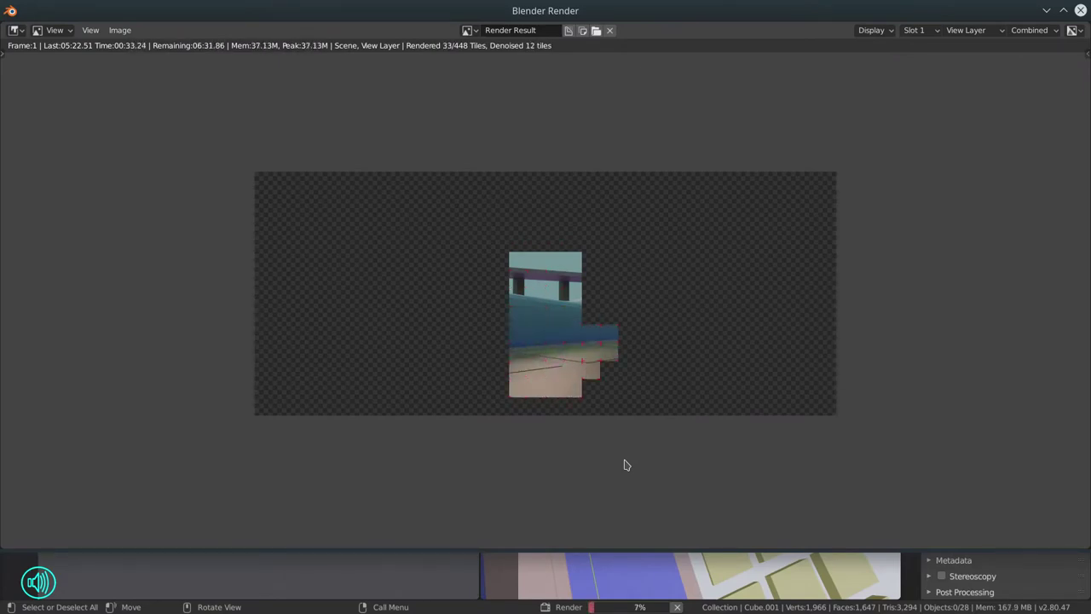
scroll(1010, 413, "up", 2)
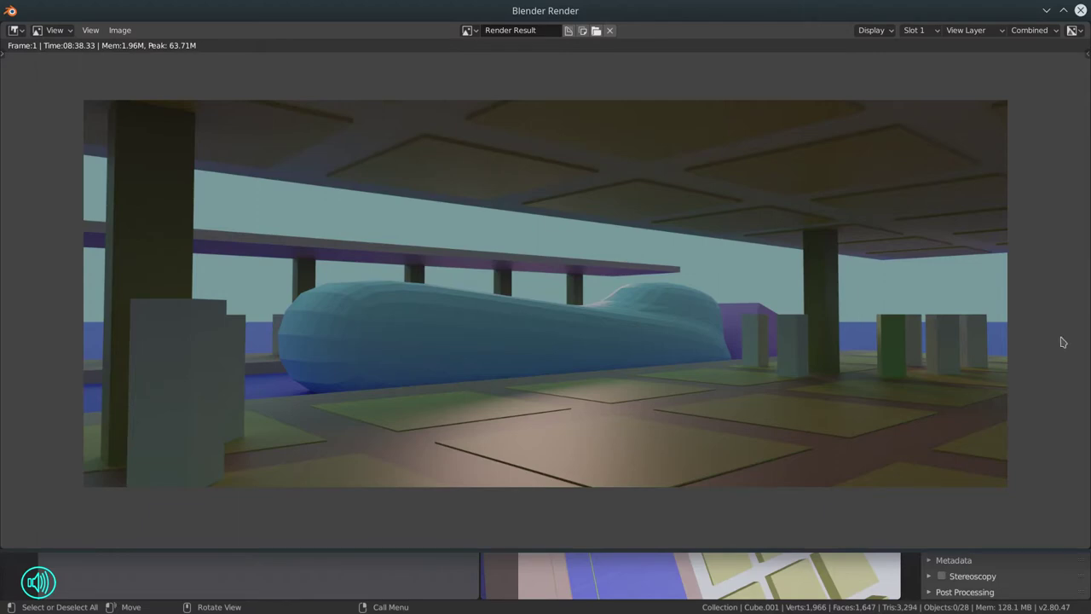
left_click(119, 30)
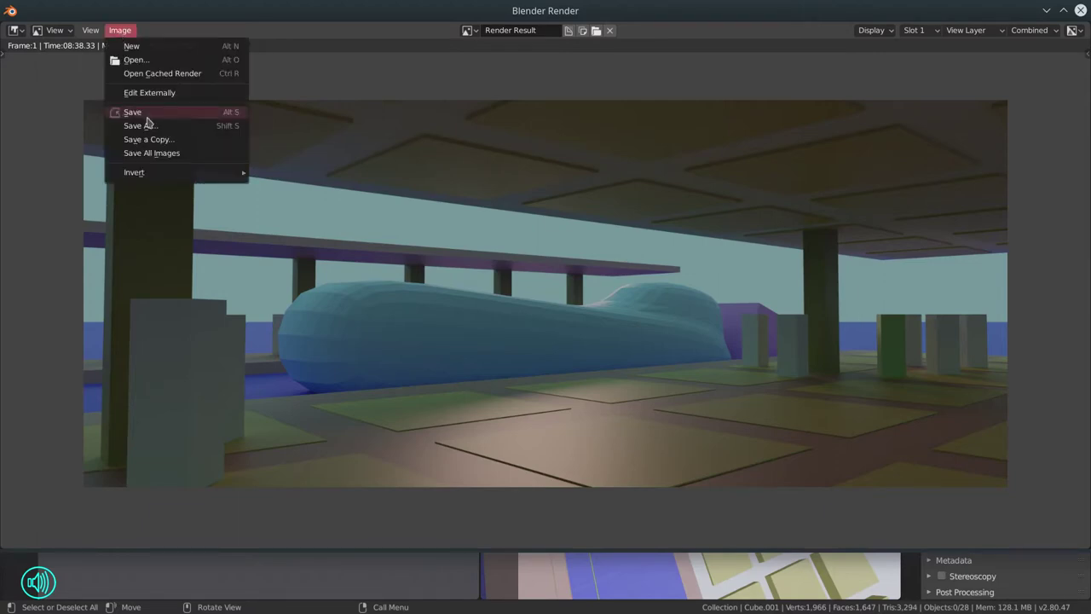
left_click(140, 120)
scroll(120, 331, "down", 1)
left_click(205, 63)
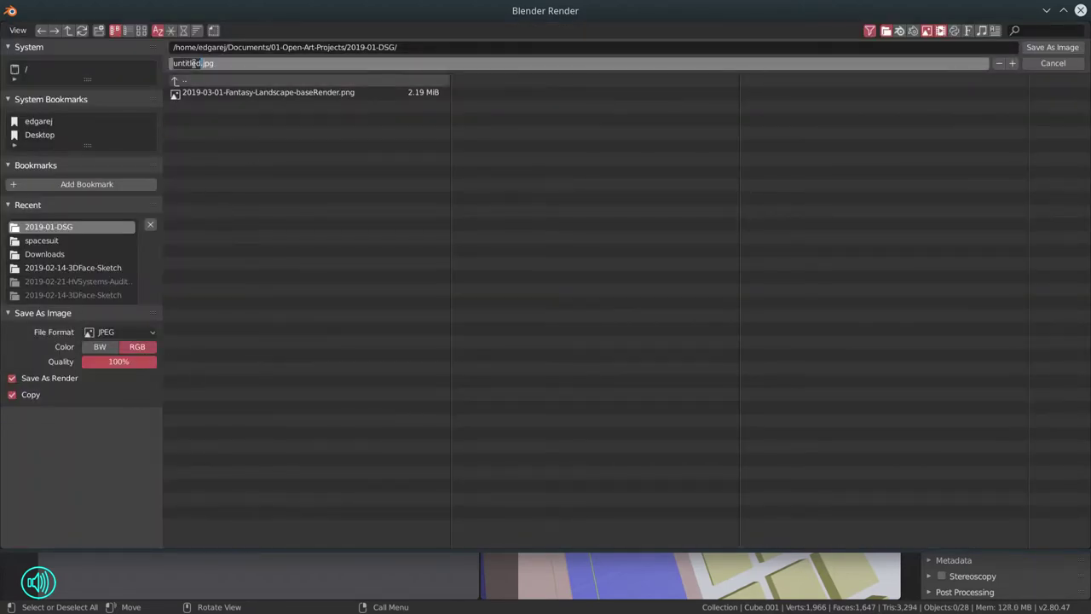
type("2019-03-06-SZWeekly.jpg")
key("BackSpace")
key("BackSpace")
key("BackSpace")
key("BackSpace")
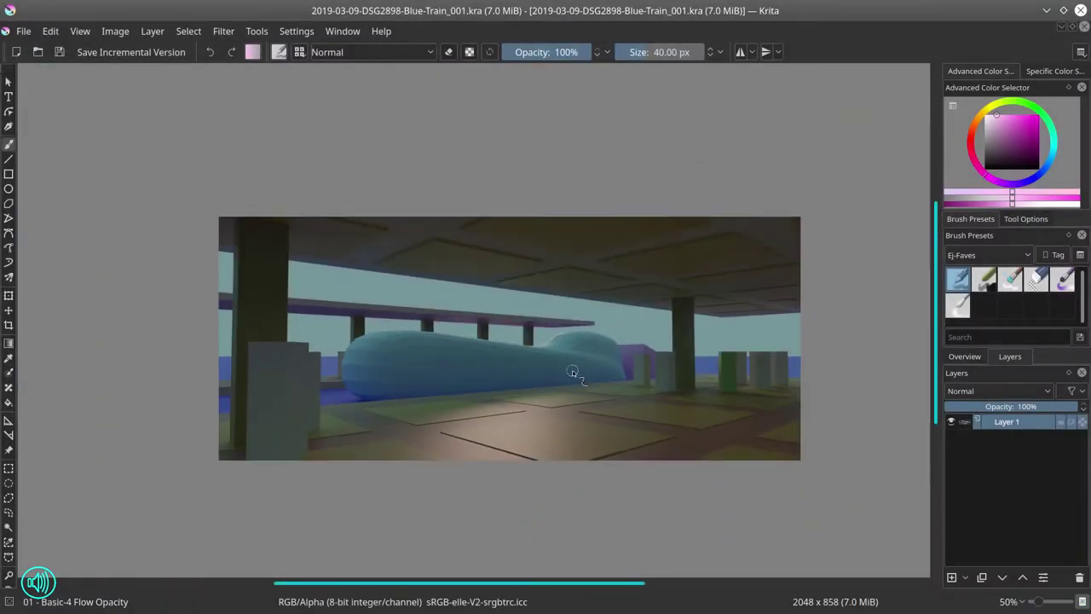
Add a new layer filled with grey and lower its opacity
left_click(952, 577)
left_click(984, 145)
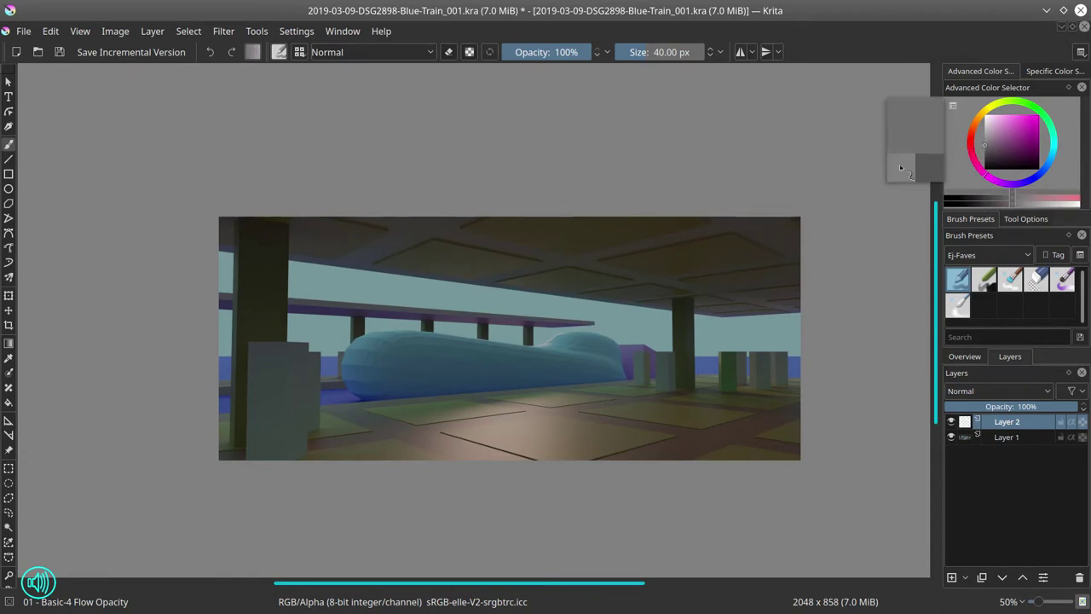
left_click(8, 401)
left_click(512, 341)
left_click(1021, 407)
Duplicate the render as a hidden 'original-render' layer above Layer 2
left_click_drag(1055, 463, 1023, 420)
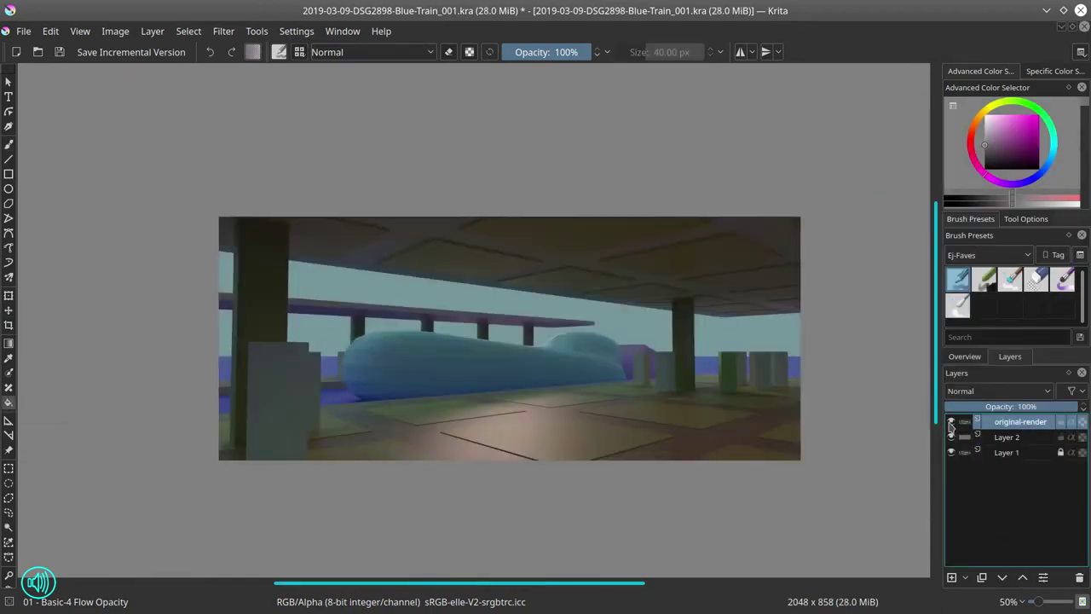
left_click(951, 421)
key("d")
Add a locked black layer named 'value check' in Color blend mode
key("Insert")
left_click(246, 453)
double_click(1015, 421)
type("value check")
key("Return")
left_click(1060, 421)
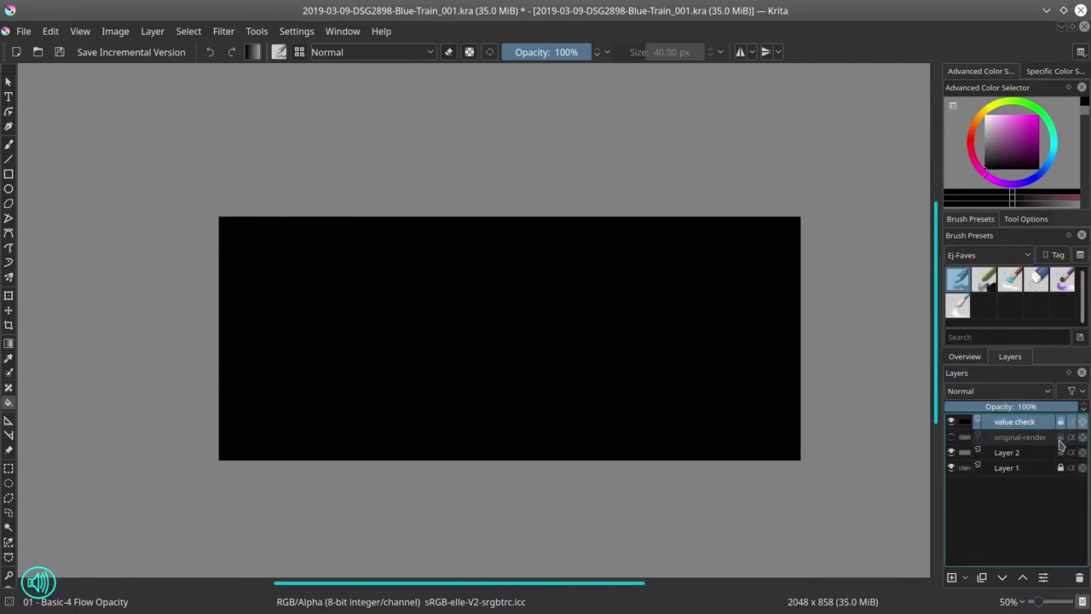
left_click(999, 391)
left_click(997, 170)
Add empty Layer 4, save the Krita document, and set a 6 px brush
key("Insert")
key("b")
left_click(24, 31)
left_click(43, 102)
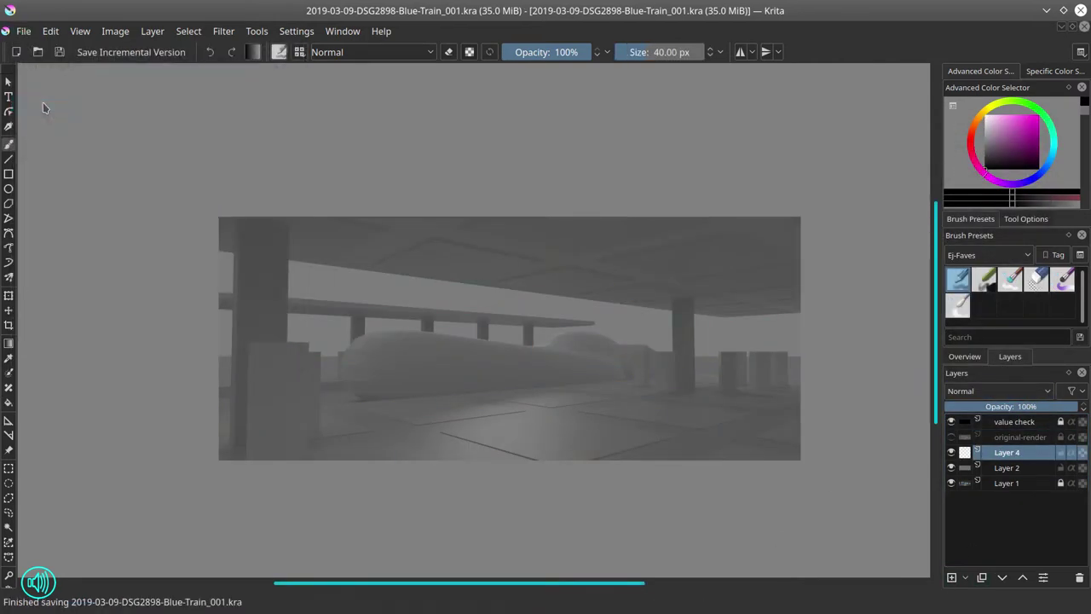
left_click_drag(572, 363, 551, 360)
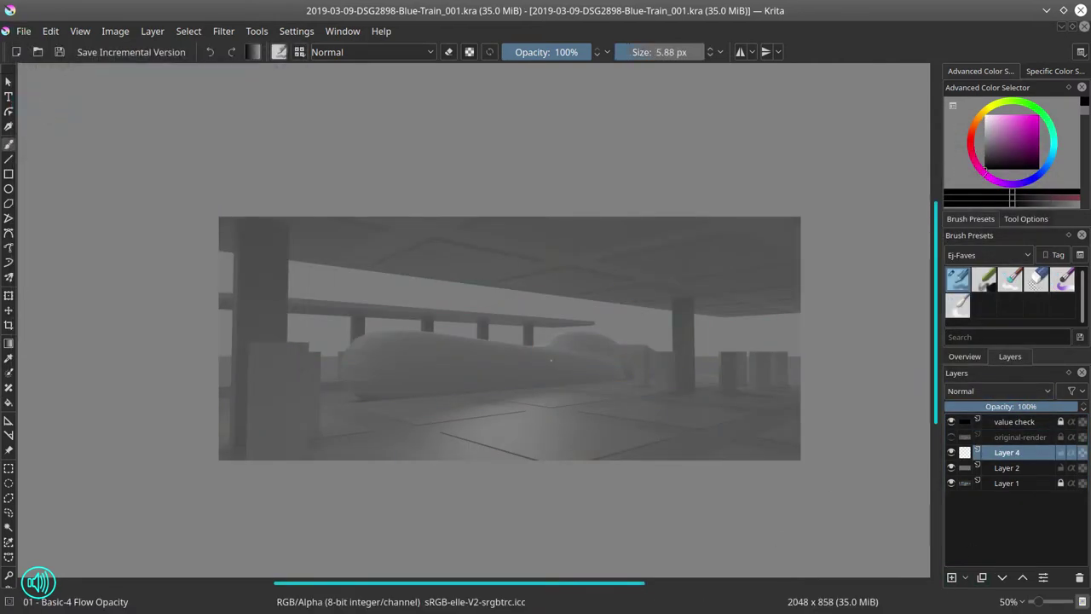
scroll(467, 346, "up", 3)
Fit the image in the window and sketch the train's nose edge, top curve and roof lines
right_click(97, 63)
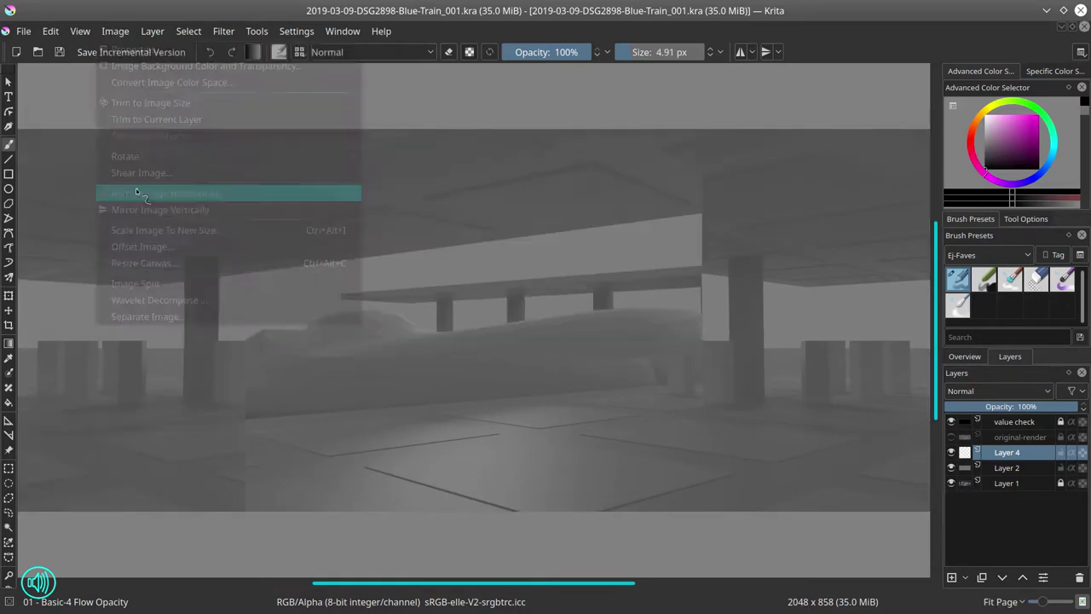
left_click(134, 191)
left_click_drag(311, 323, 300, 367)
left_click_drag(309, 322, 372, 305)
left_click_drag(380, 304, 424, 322)
key("ctrl+z")
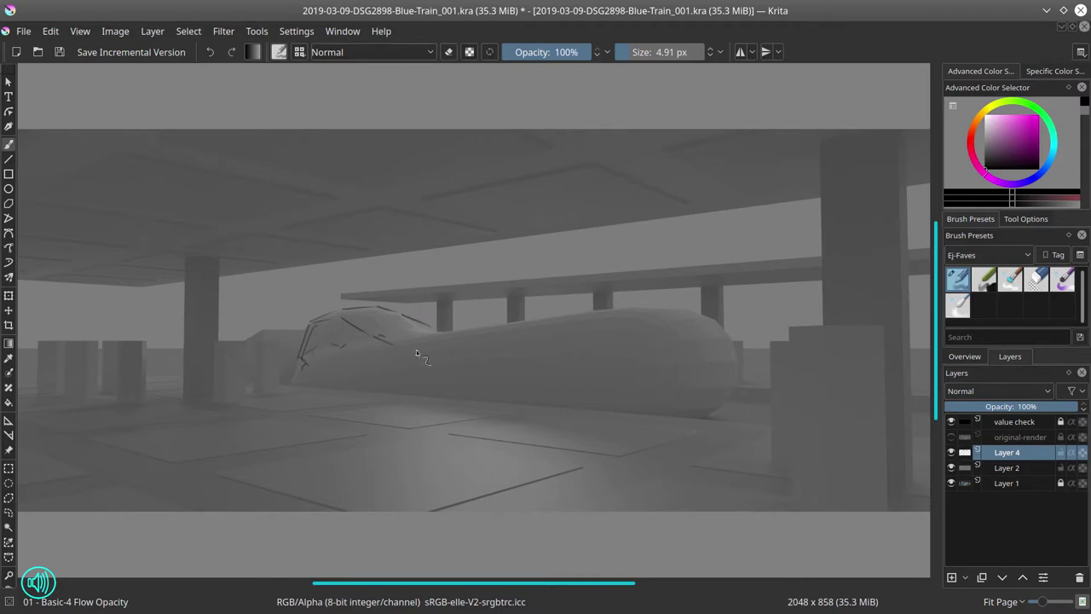
mouse_move(486, 339)
left_mouse_down()
mouse_move(635, 334)
mouse_move(651, 307)
left_mouse_up()
left_click_drag(605, 320, 644, 325)
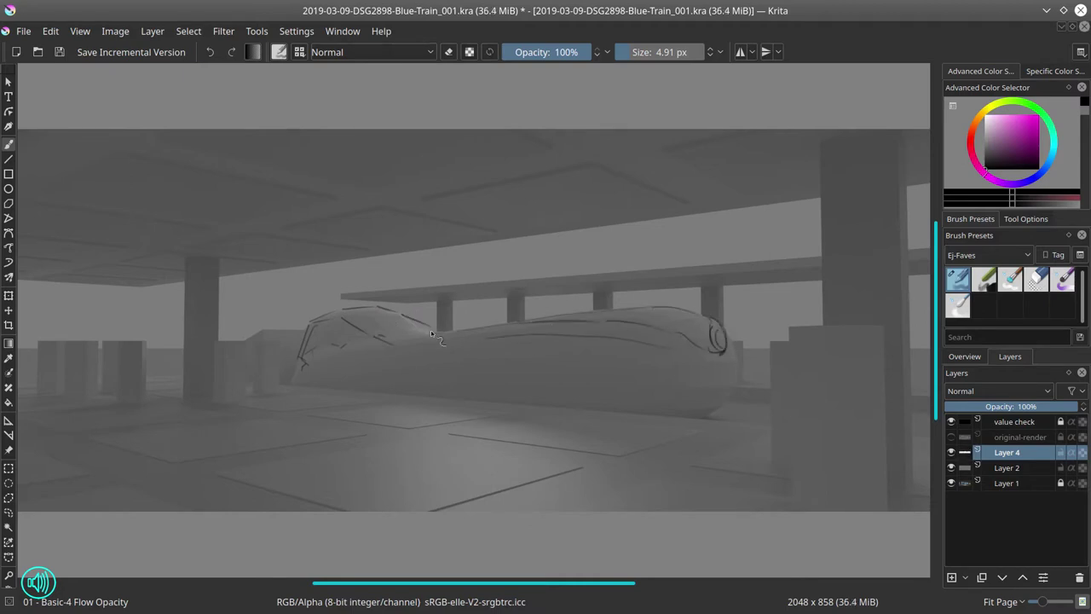
left_click_drag(430, 329, 673, 305)
key("e")
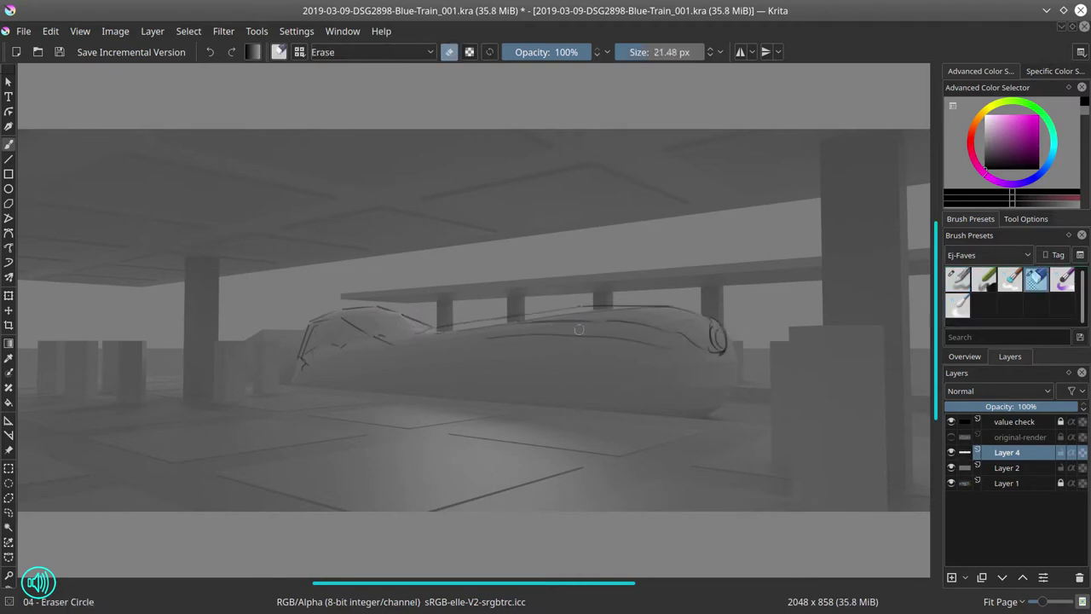
key("e")
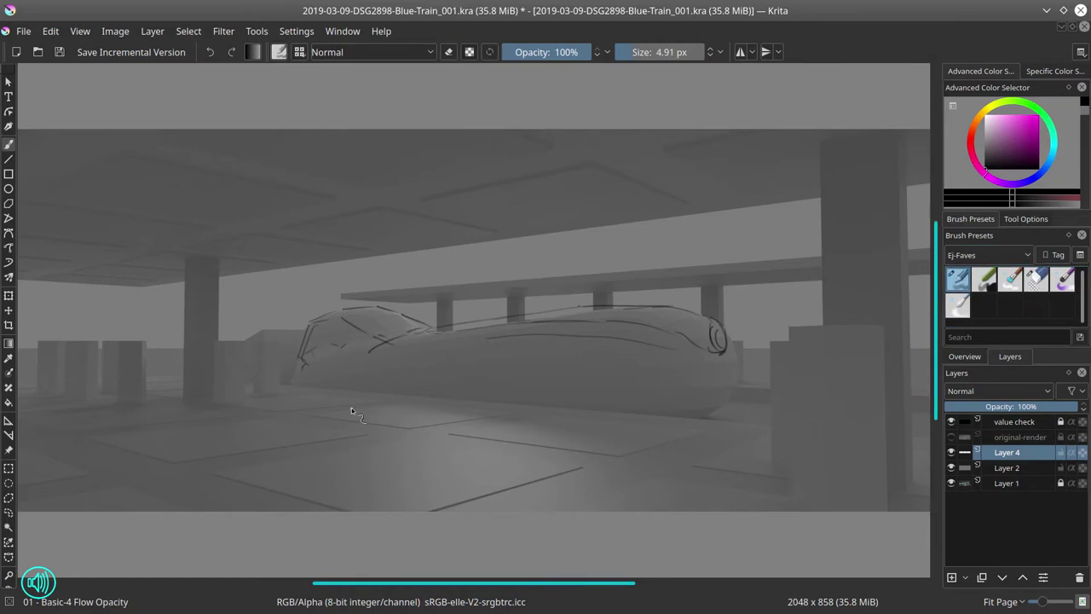
Add the lower body line and nose curve, erase stray front marks with a 22 px eraser, redraw the windshield
left_click_drag(528, 364, 578, 361)
mouse_move(641, 374)
left_mouse_down()
mouse_move(725, 375)
mouse_move(730, 337)
mouse_move(545, 374)
mouse_move(733, 375)
left_mouse_up()
left_click_drag(471, 375, 452, 375)
key("e")
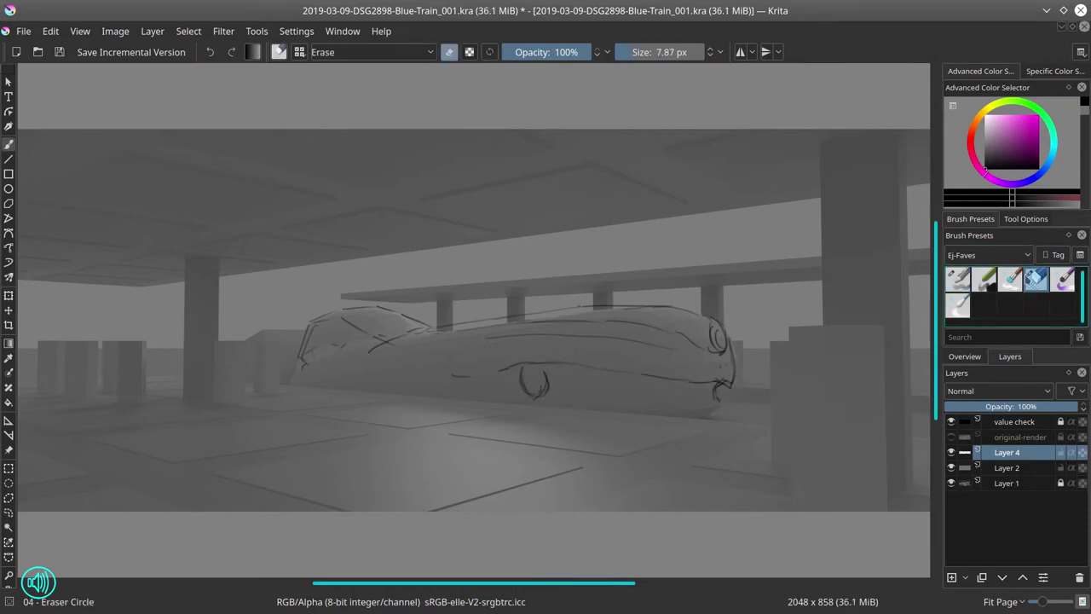
key("bracketright")
key("bracketright")
key("bracketright")
mouse_move(368, 334)
left_mouse_down()
mouse_move(341, 319)
mouse_move(319, 373)
mouse_move(363, 334)
mouse_move(441, 314)
left_mouse_up()
key("e")
mouse_move(330, 334)
left_mouse_down()
mouse_move(422, 317)
mouse_move(394, 330)
left_mouse_up()
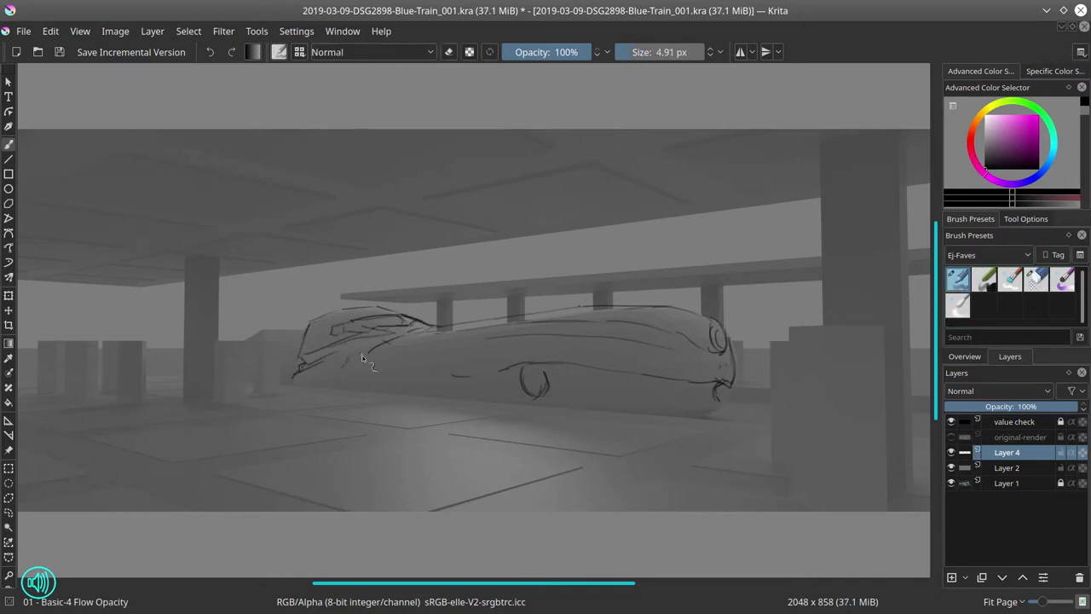
Sketch curved and shadow lines along the train's underside
left_click_drag(642, 393, 553, 417)
left_click_drag(617, 428, 563, 433)
left_click_drag(524, 423, 492, 428)
left_click_drag(601, 397, 530, 414)
left_click_drag(518, 418, 467, 426)
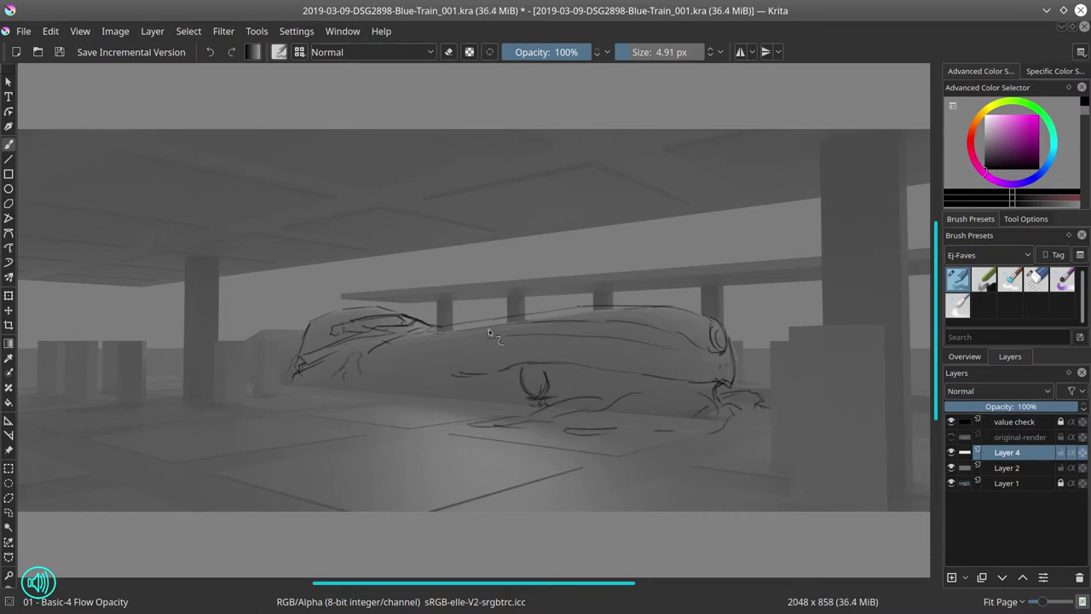
Draw loose horizontal strokes across the floor beneath the train
left_click_drag(317, 455, 346, 457)
left_click_drag(414, 445, 458, 448)
left_click_drag(300, 467, 346, 469)
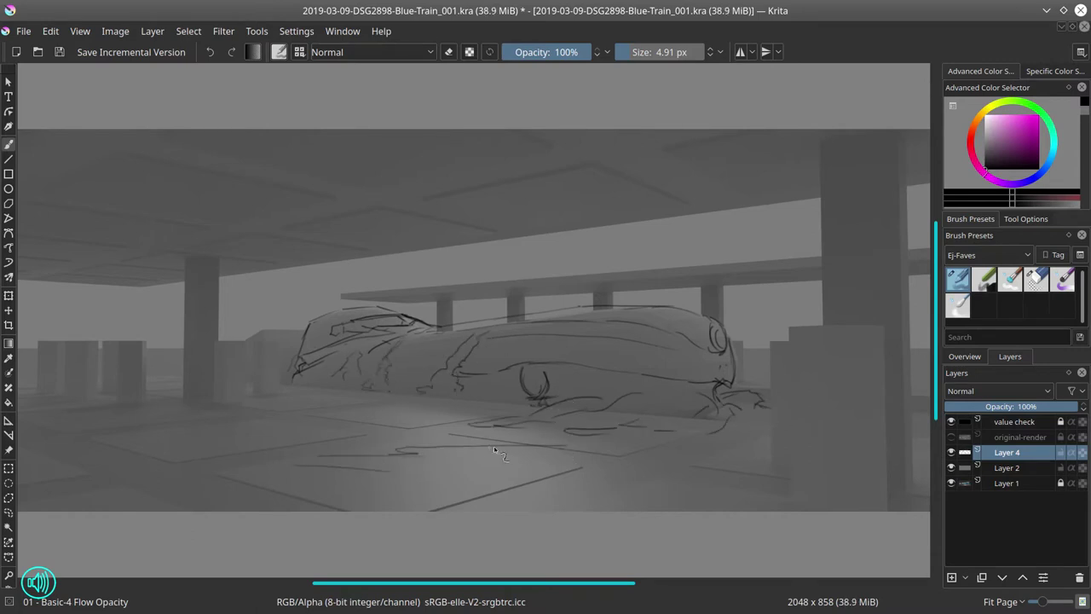
left_click_drag(527, 447, 573, 455)
left_click_drag(354, 467, 382, 472)
left_click_drag(306, 491, 582, 470)
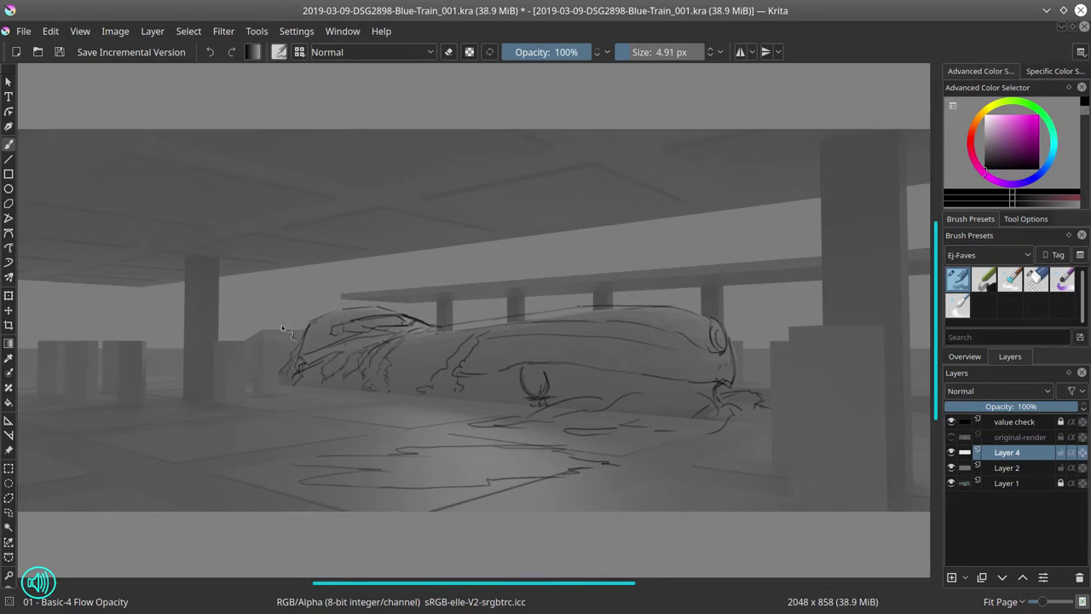
left_click_drag(700, 434, 614, 443)
Undo the figure sketch by the column and select the eraser brush
key("slash")
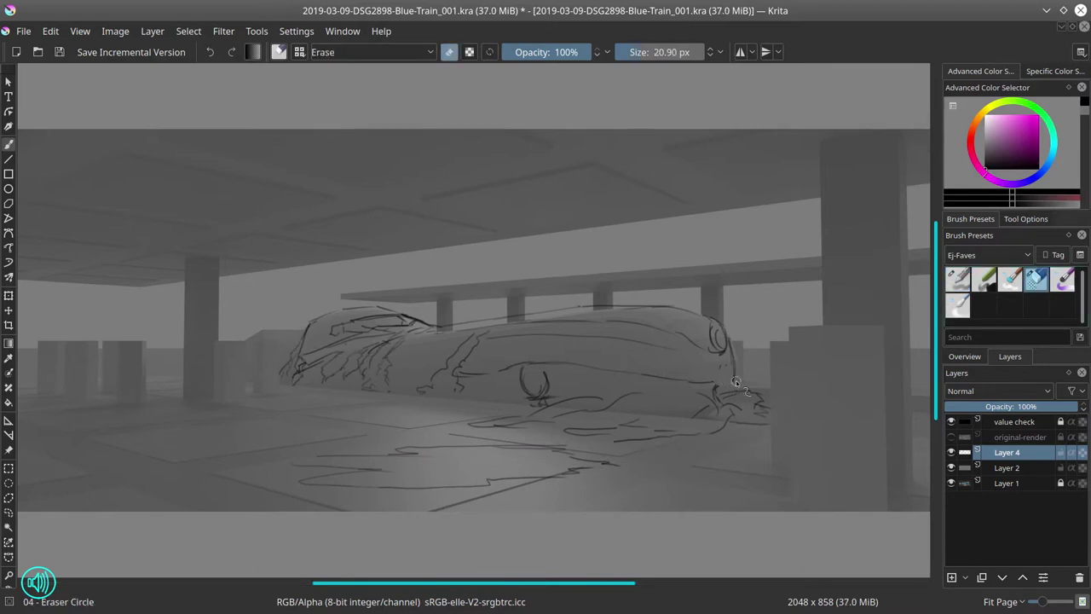
key("slash")
scroll(758, 271, "right", 3)
scroll(758, 271, "down", 1)
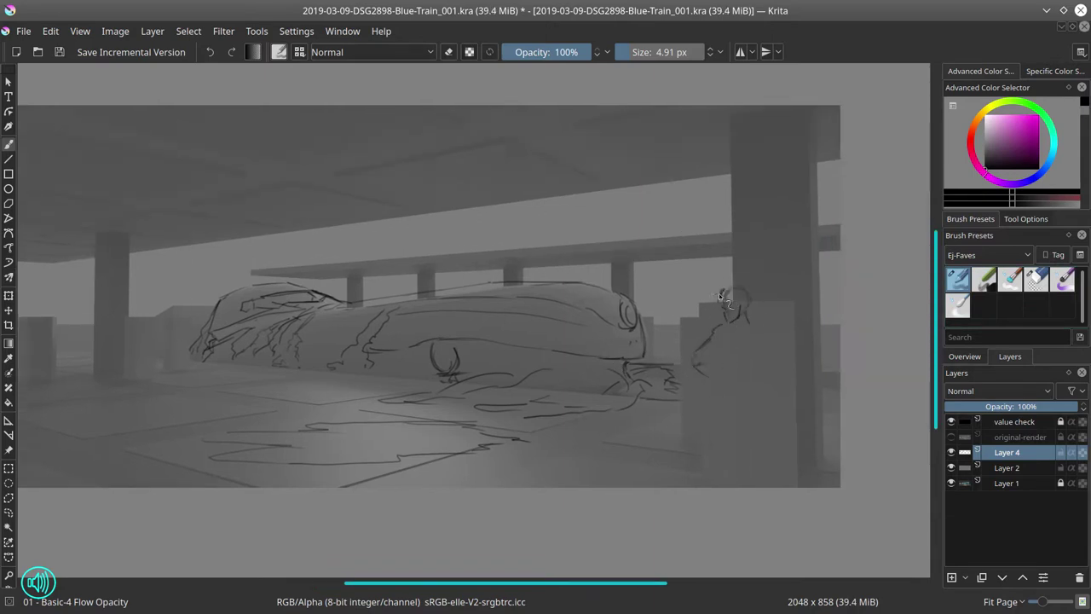
key("ctrl+z")
left_click(1036, 279)
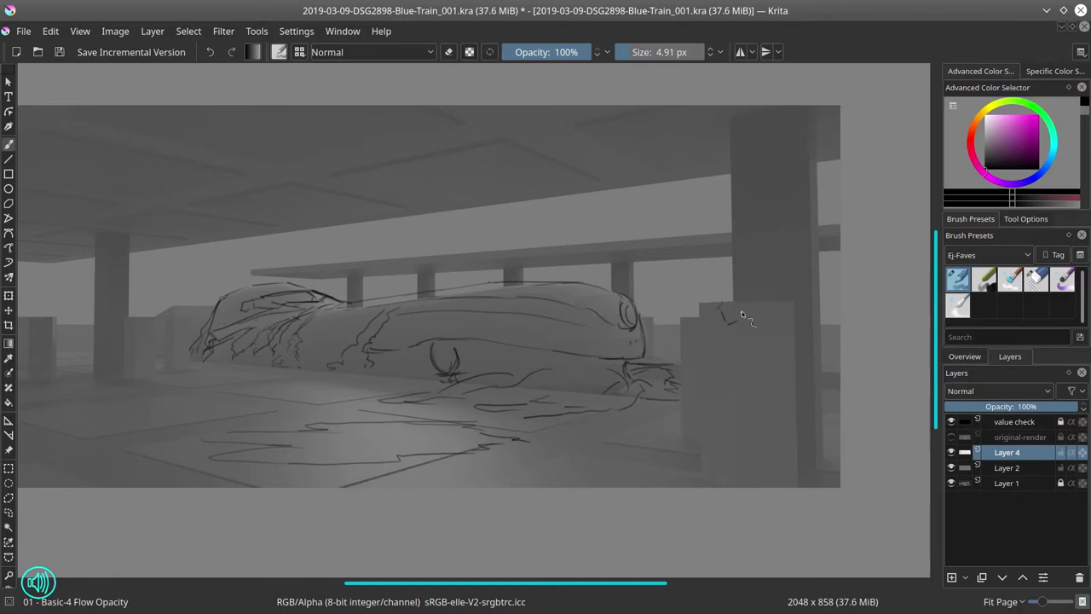
With the basic sketching brush, draw a standing figure's head, torso and legs by the right column
left_click(958, 281)
mouse_move(742, 297)
left_mouse_down()
mouse_move(758, 335)
mouse_move(735, 413)
mouse_move(764, 408)
mouse_move(723, 343)
mouse_move(740, 381)
mouse_move(757, 388)
mouse_move(733, 319)
mouse_move(704, 379)
left_mouse_up()
mouse_move(738, 331)
left_mouse_down()
mouse_move(699, 363)
mouse_move(732, 380)
left_mouse_up()
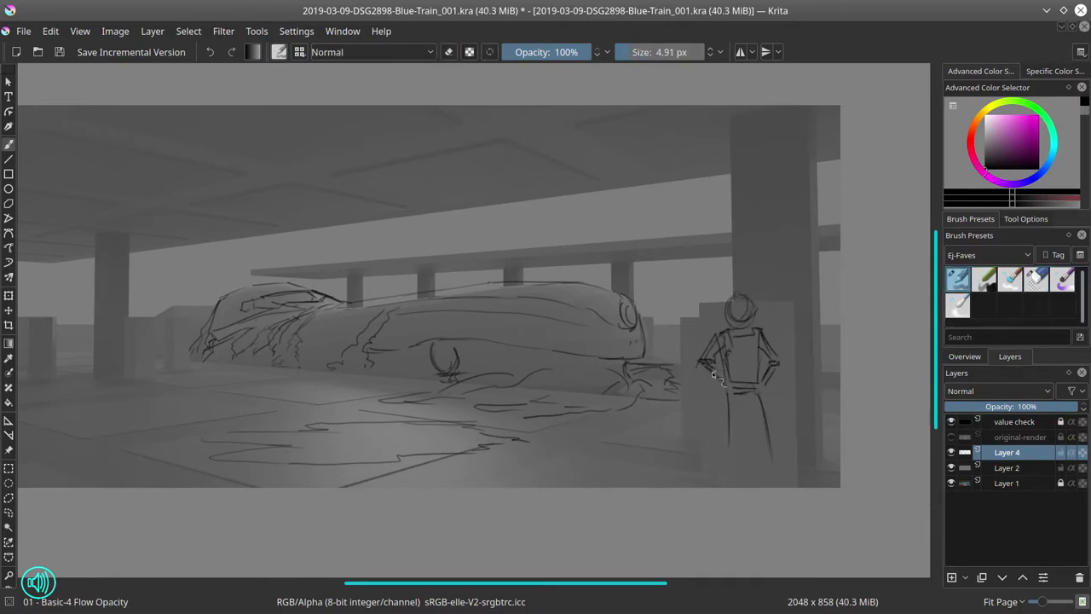
left_click_drag(772, 450, 770, 463)
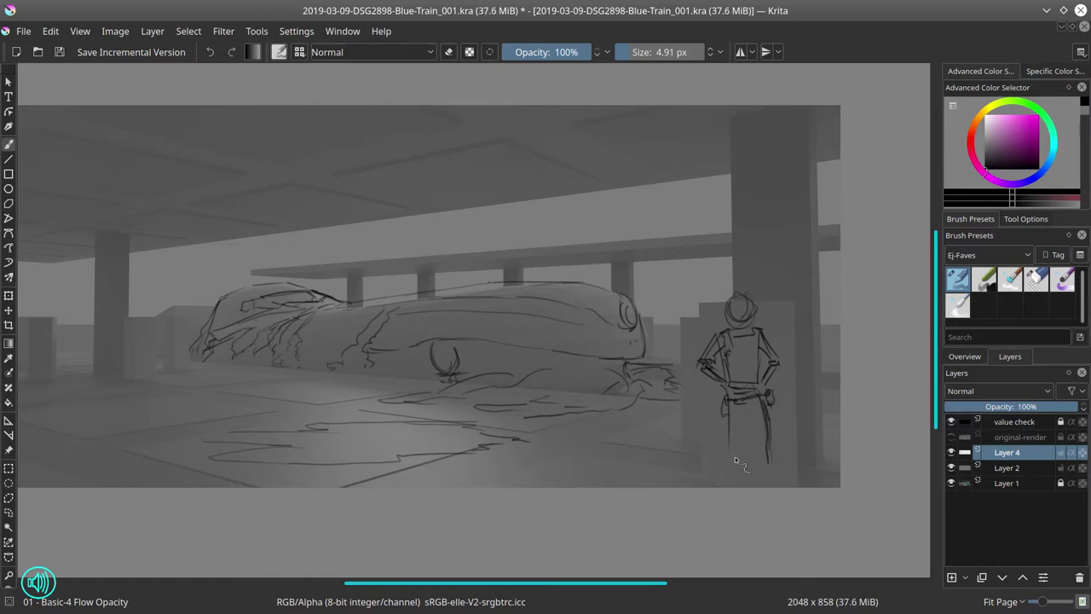
mouse_move(748, 414)
left_mouse_down()
mouse_move(757, 461)
mouse_move(733, 490)
left_mouse_up()
mouse_move(767, 394)
left_mouse_down()
mouse_move(763, 340)
mouse_move(779, 482)
mouse_move(797, 460)
mouse_move(750, 499)
left_mouse_up()
Clear the selection and add small corrective strokes to the figure's chest and right foot
key("t")
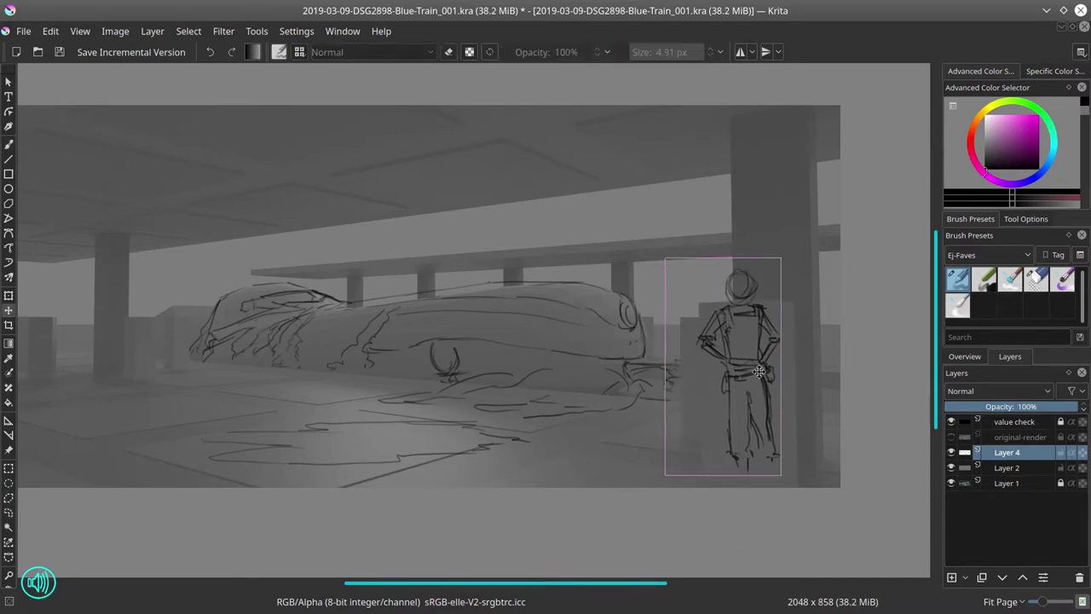
key("ctrl+shift+a")
key("slash")
key("b")
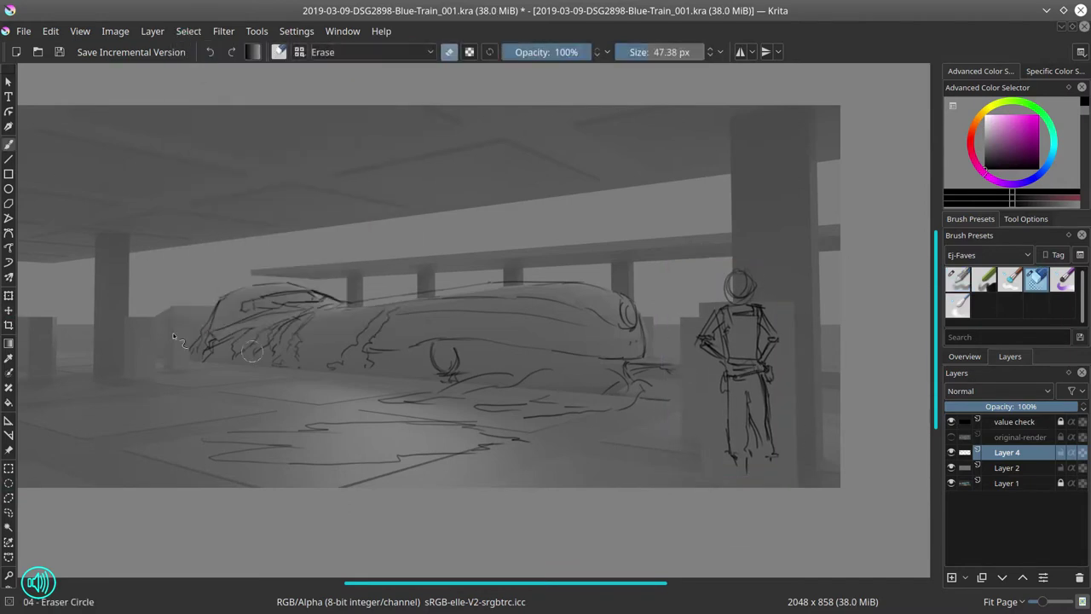
key("slash")
left_click_drag(729, 309, 727, 322)
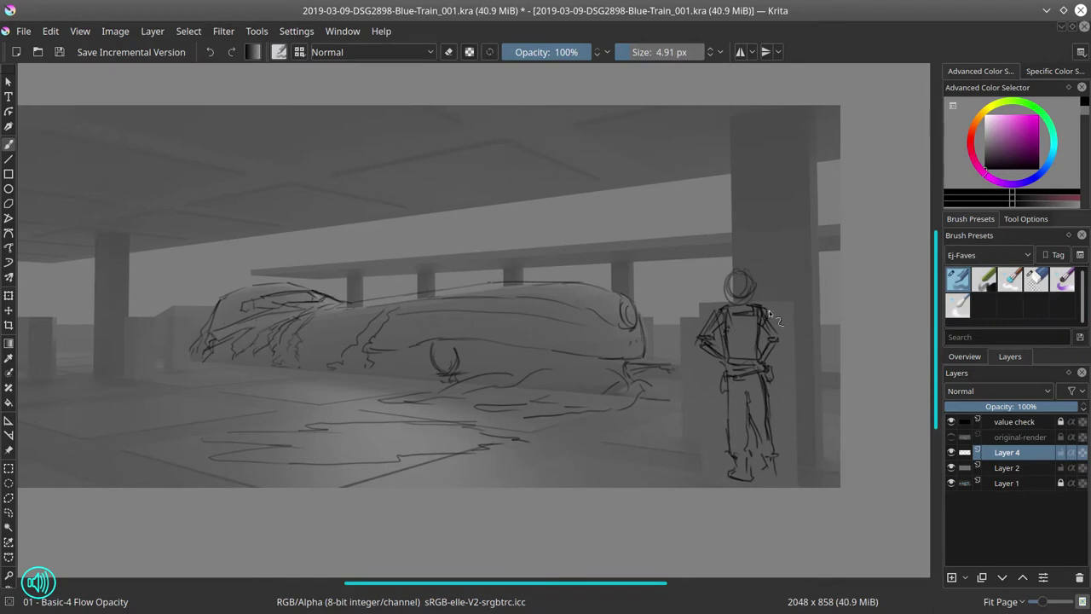
left_click_drag(777, 467, 767, 476)
Reshape the figure's round head into a cap
key("ctrl+z")
left_click_drag(726, 275, 748, 271)
key("ctrl+z")
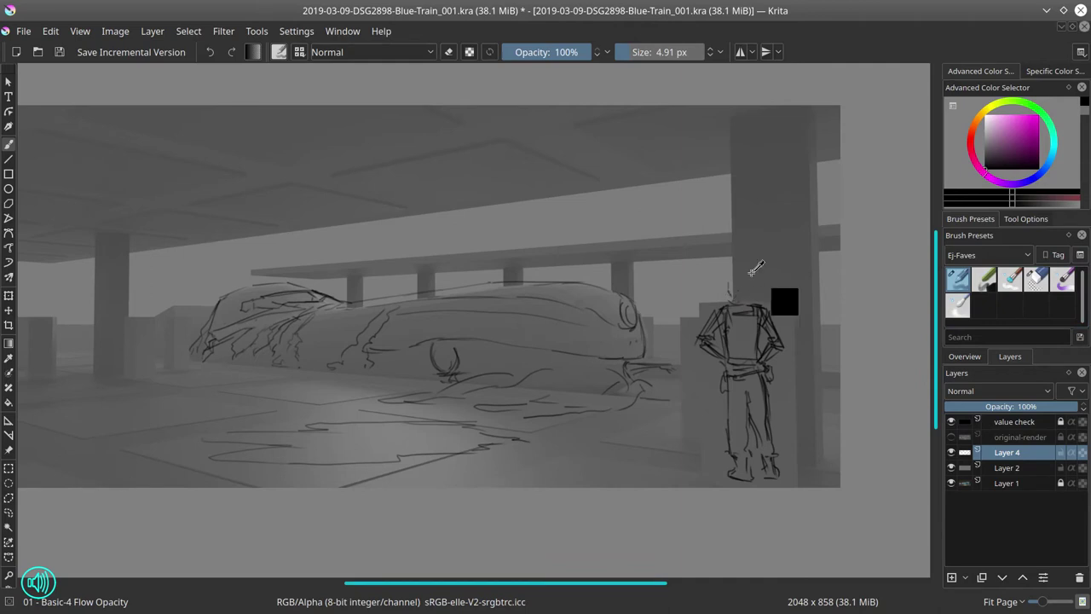
key("ctrl+shift+z")
Make a rectangular selection around the figure's head, deselect it, and return to the sketching brush
key("e")
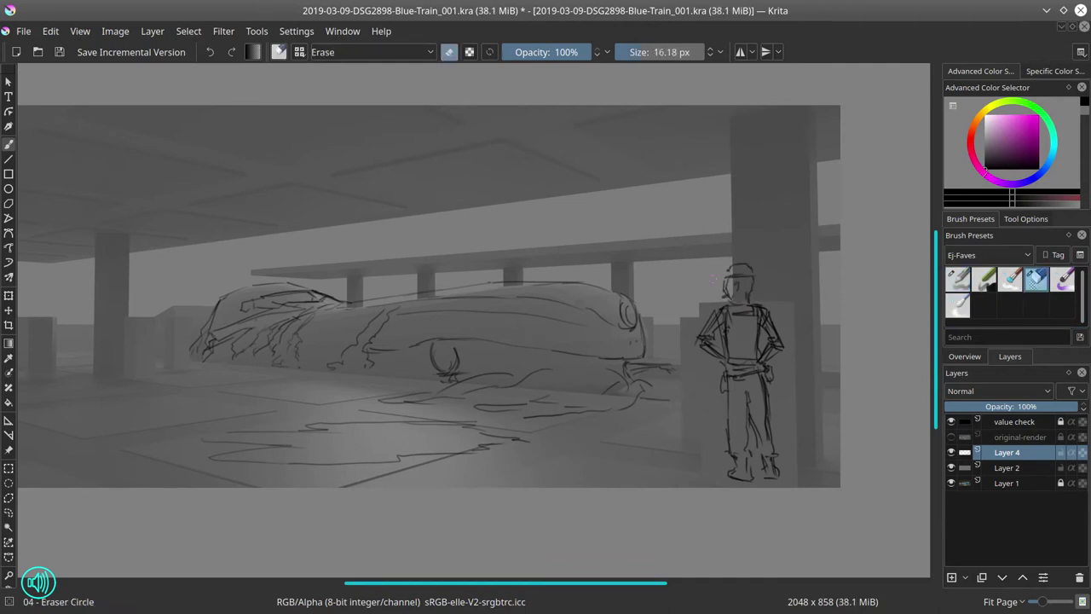
key("ctrl+r")
left_click_drag(702, 247, 760, 302)
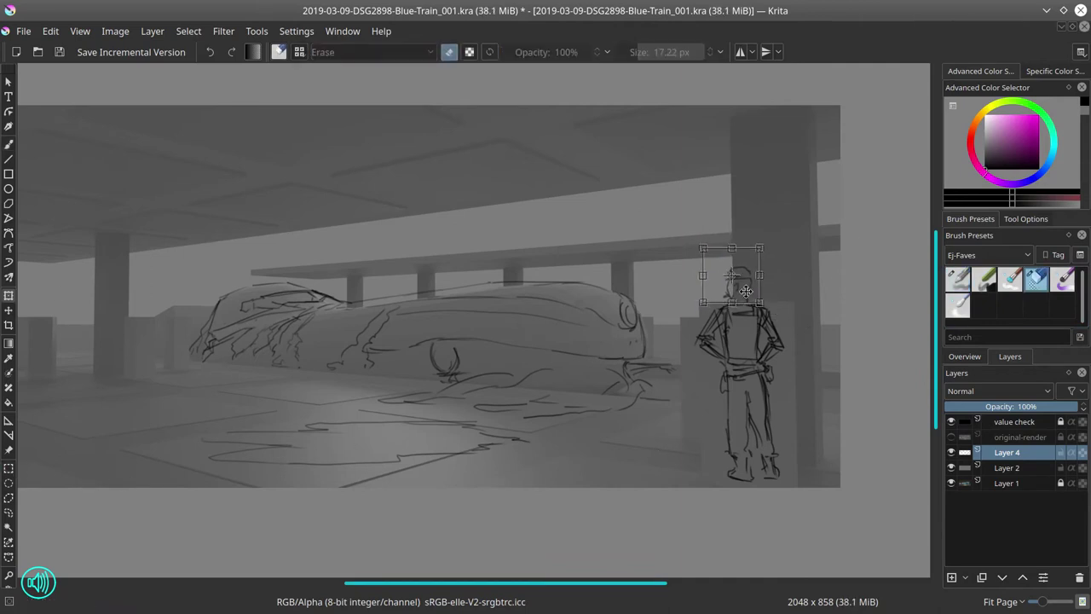
left_click(189, 31)
left_click(203, 65)
key("b")
key("e")
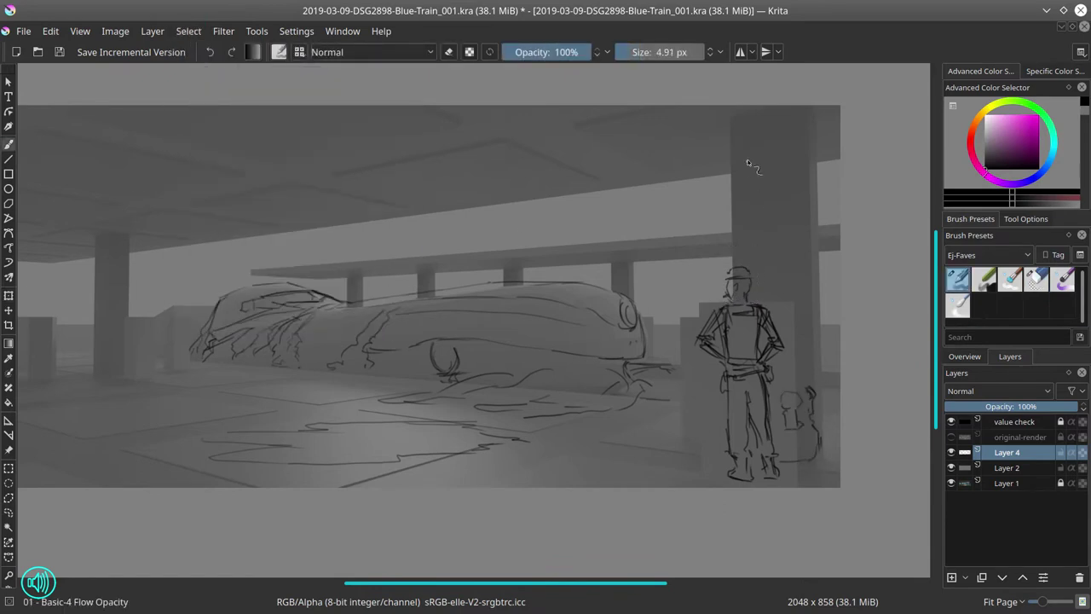
Sketch the pillar's left and right edges and its ornate capital behind the figure
left_click_drag(798, 162, 803, 380)
left_click_drag(753, 159, 756, 268)
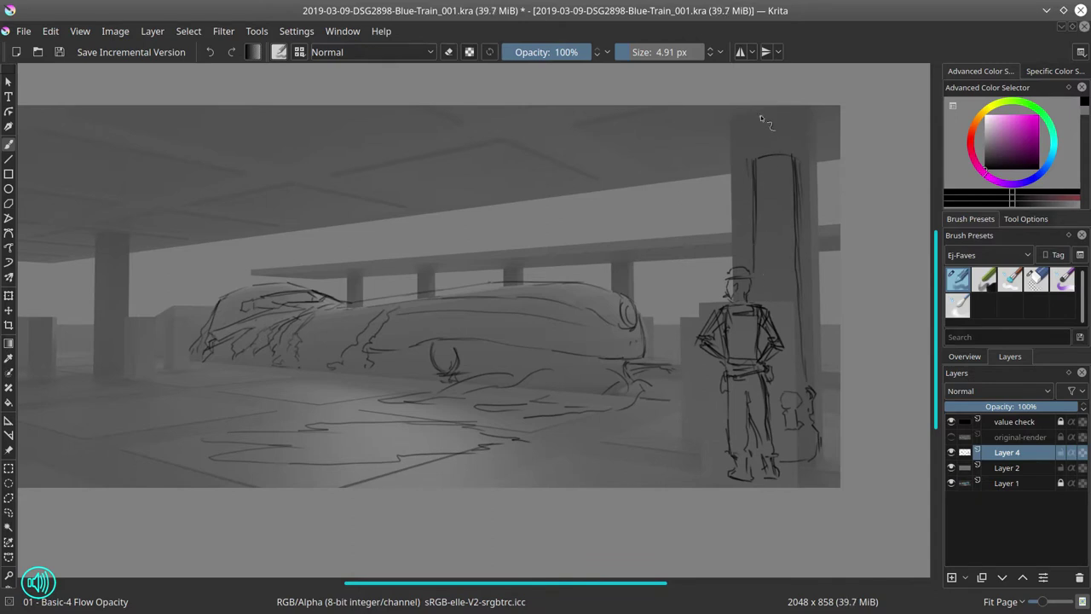
left_click_drag(803, 154, 808, 119)
left_click_drag(726, 128, 743, 152)
left_click_drag(809, 138, 824, 144)
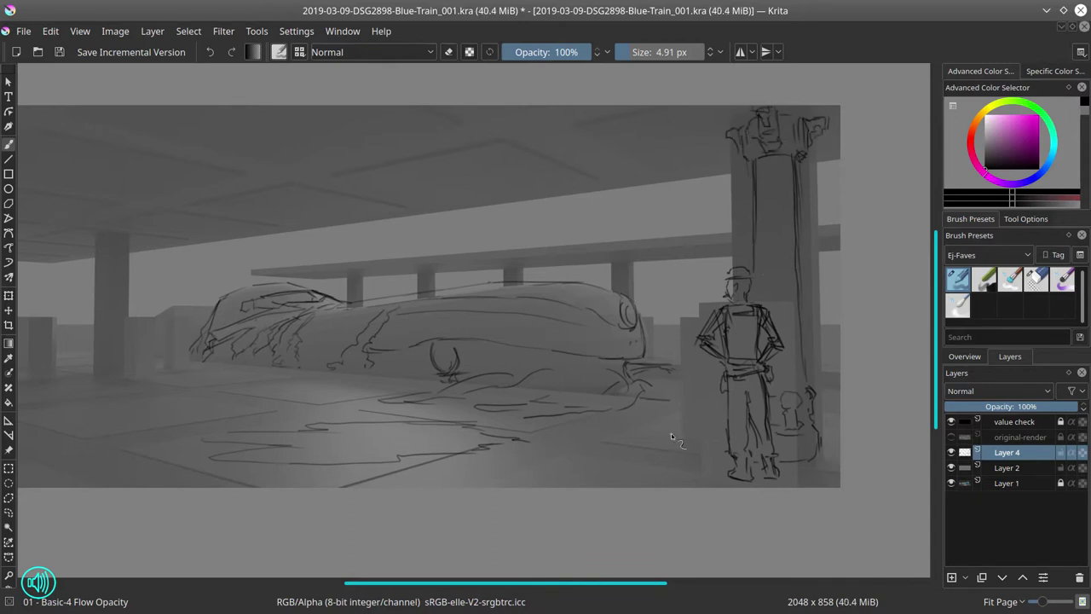
Erase the figure's left arm and redraw its contour
key("e")
left_click_drag(695, 320, 720, 358)
key("e")
left_click_drag(724, 307, 706, 350)
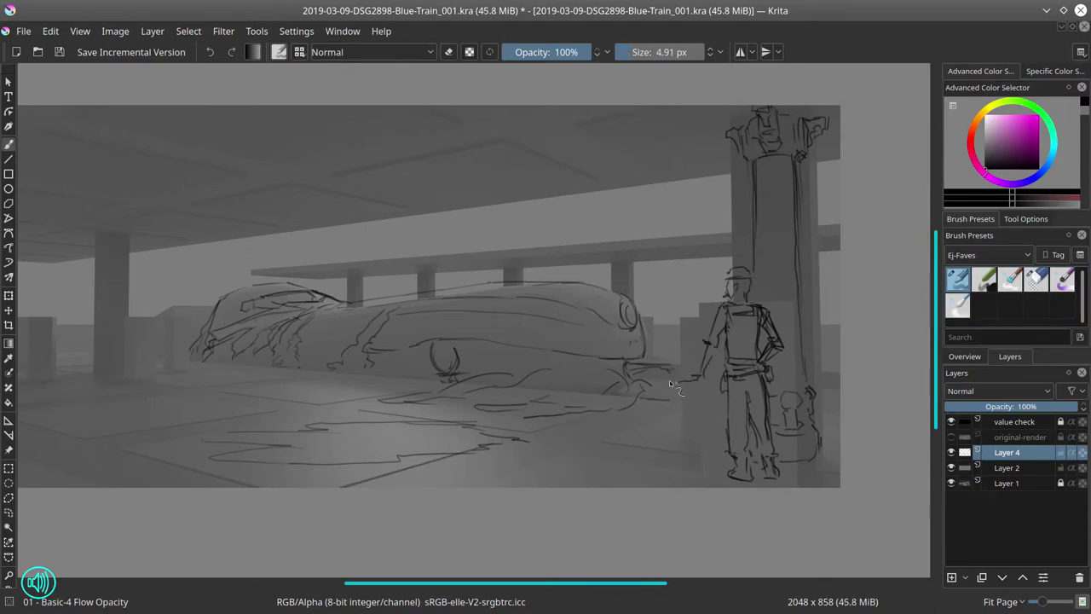
Draw the box-shaped cart's vertical edges and horizontal rails left of the figure
left_click_drag(678, 408, 711, 435)
left_click_drag(640, 412, 646, 460)
mouse_move(649, 418)
left_mouse_down()
mouse_move(717, 467)
mouse_move(706, 421)
left_mouse_up()
left_click_drag(652, 438, 711, 437)
left_click_drag(721, 435, 656, 465)
left_click_drag(653, 407, 723, 426)
mouse_move(669, 415)
left_mouse_down()
mouse_move(718, 401)
mouse_move(724, 450)
mouse_move(694, 438)
mouse_move(651, 469)
left_mouse_up()
Add the cart's bottom edge, right legs and top edge
key("e")
key("/")
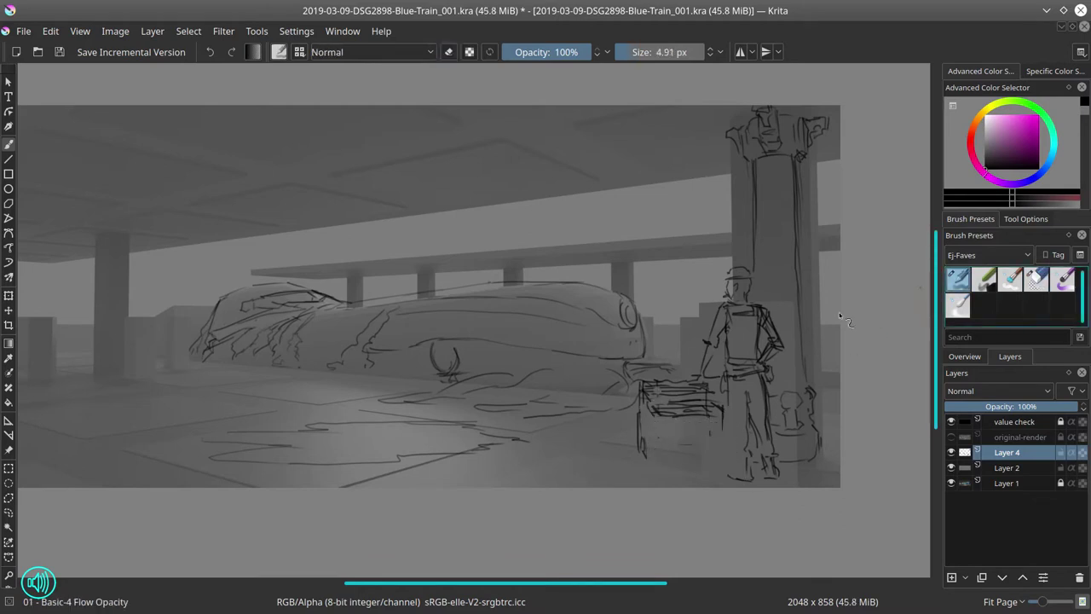
left_click_drag(726, 438, 621, 464)
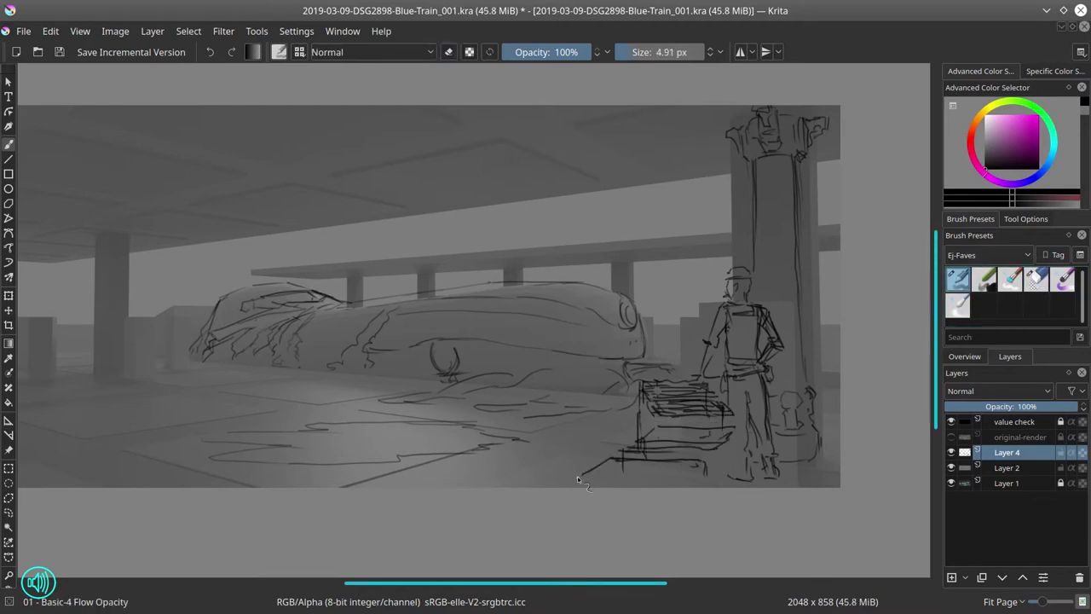
mouse_move(734, 431)
left_mouse_down()
mouse_move(755, 496)
mouse_move(743, 479)
left_mouse_up()
left_click_drag(639, 382, 697, 375)
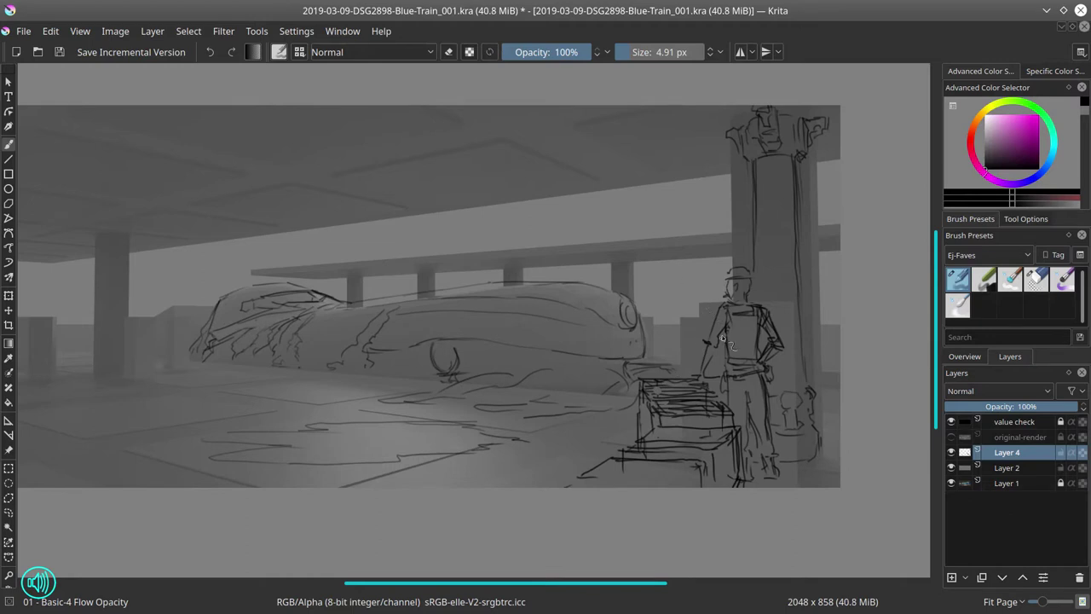
key("slash")
Sketch a second figure partly behind the first figure's shoulder
key("slash")
left_click_drag(714, 318, 714, 332)
key("slash")
key("slash")
left_click_drag(718, 335, 642, 391)
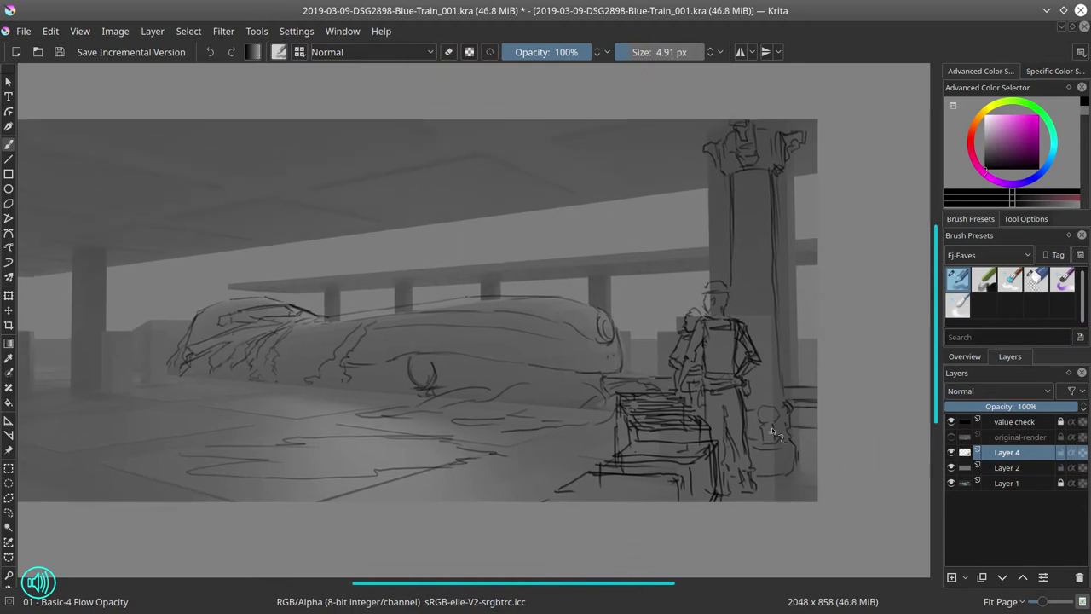
scroll(836, 416, "left", 3)
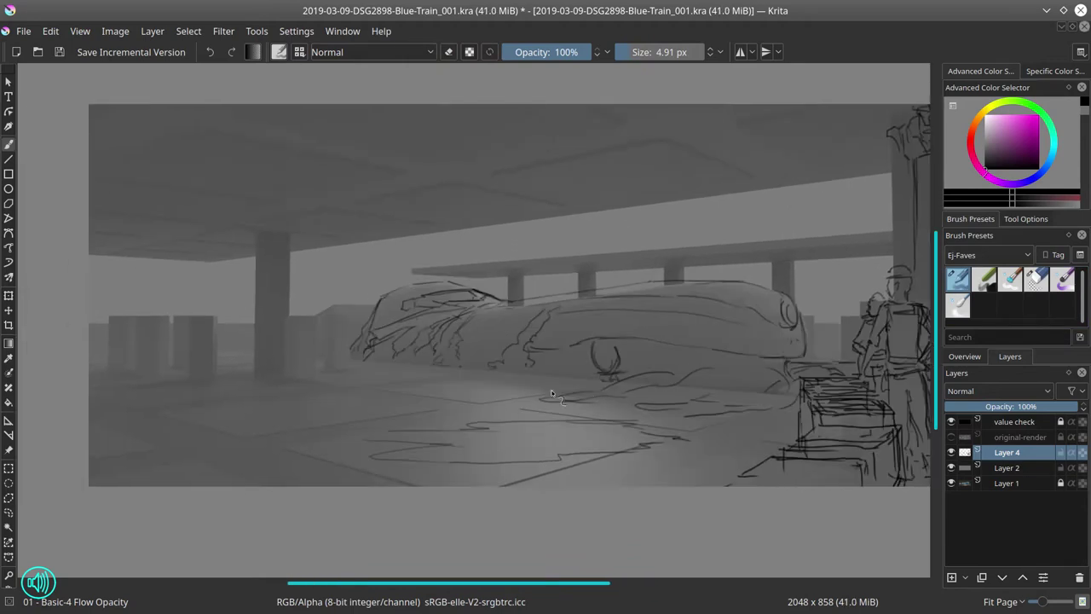
Mirror the whole image horizontally and view the sketch lines alone
left_click(115, 31)
left_click(145, 185)
key("slash")
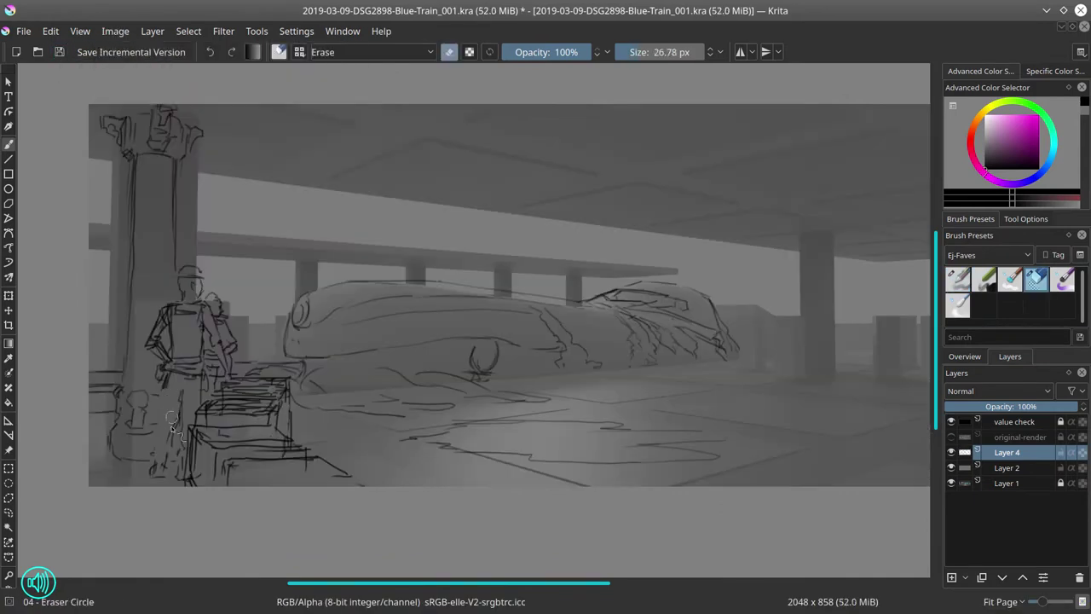
key("slash")
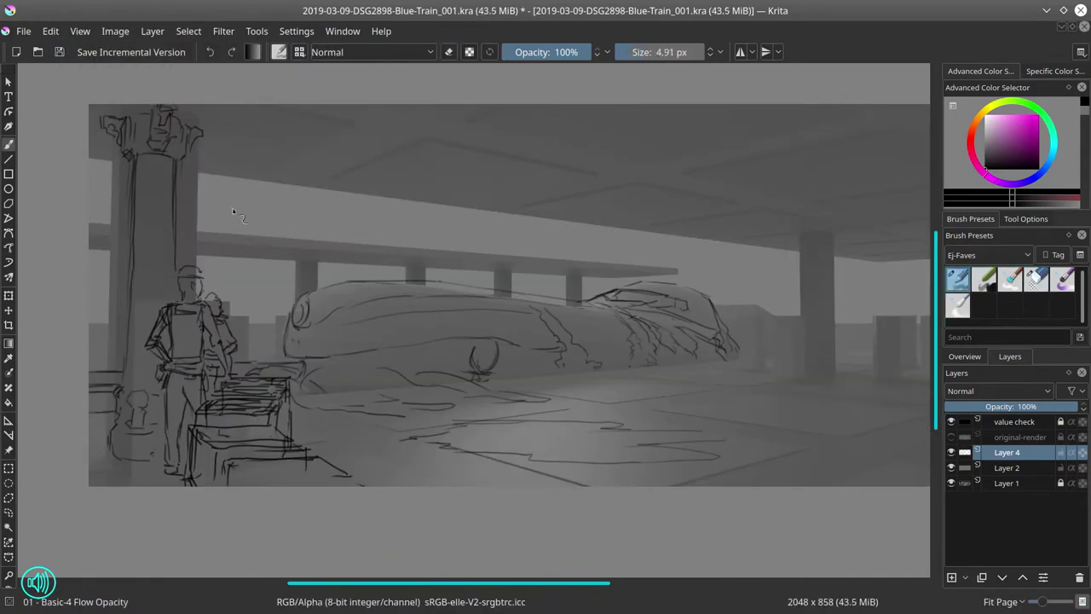
key("alt+i")
key("alt+i")
key("alt+i")
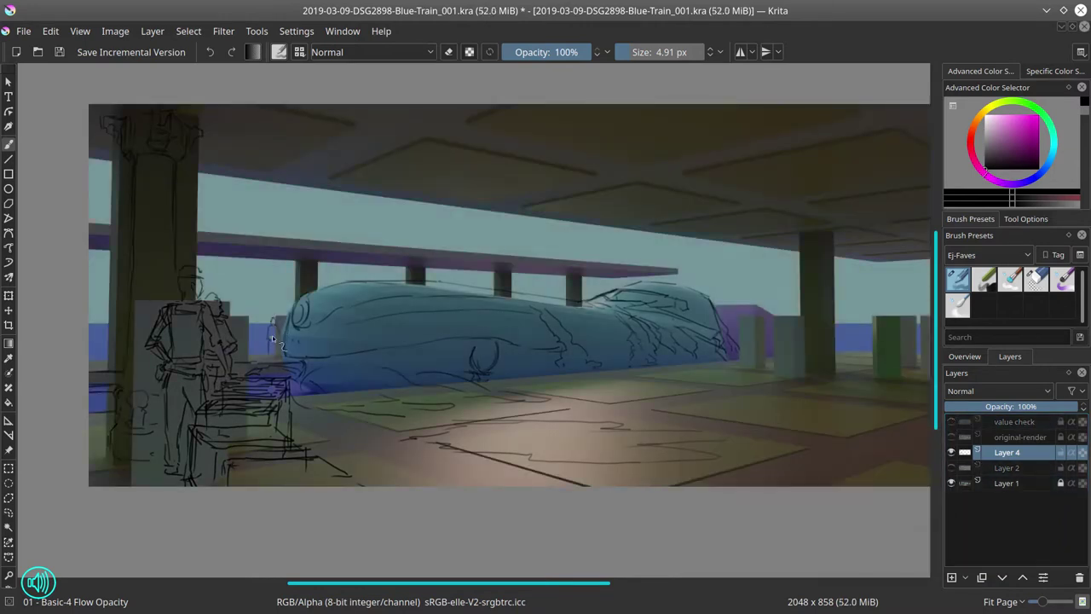
Erase pale lines near the train's nose, deselect, restore the greyscale view and save
key("slash")
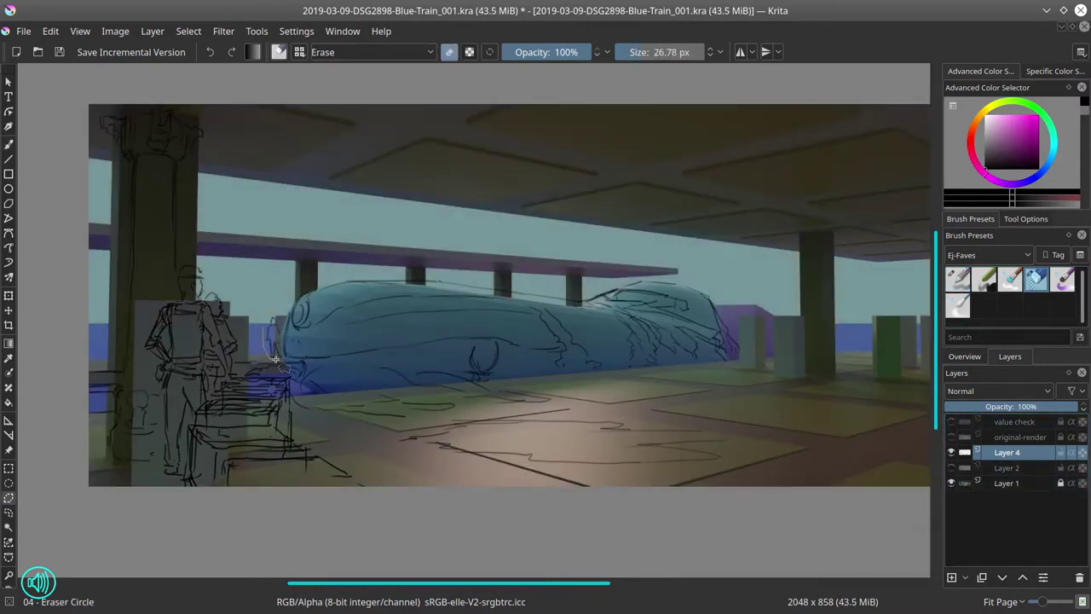
mouse_move(275, 359)
left_mouse_down()
mouse_move(270, 317)
mouse_move(247, 350)
left_mouse_up()
left_click(188, 31)
left_click(212, 67)
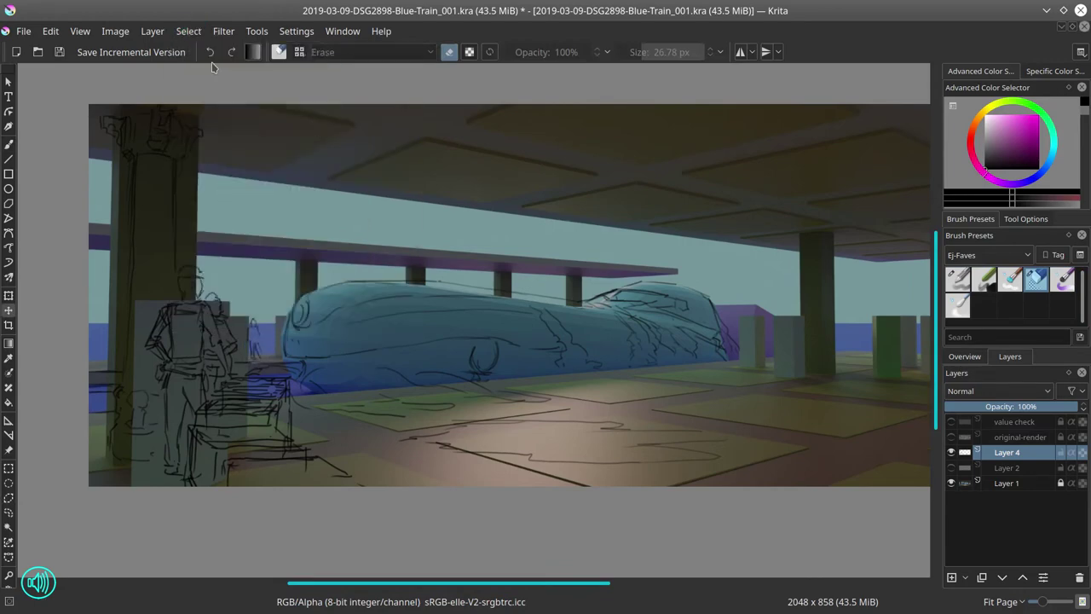
key("alt+i")
left_click(59, 57)
Undo the last change and check the sketch layer by toggling the other layers off and on
key("slash")
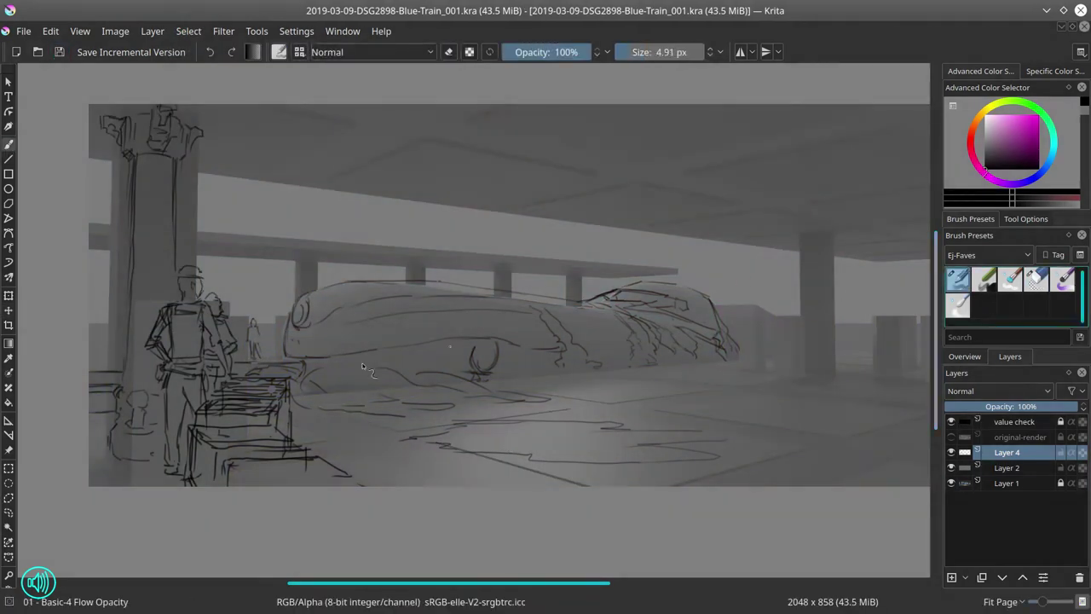
key("ctrl+z")
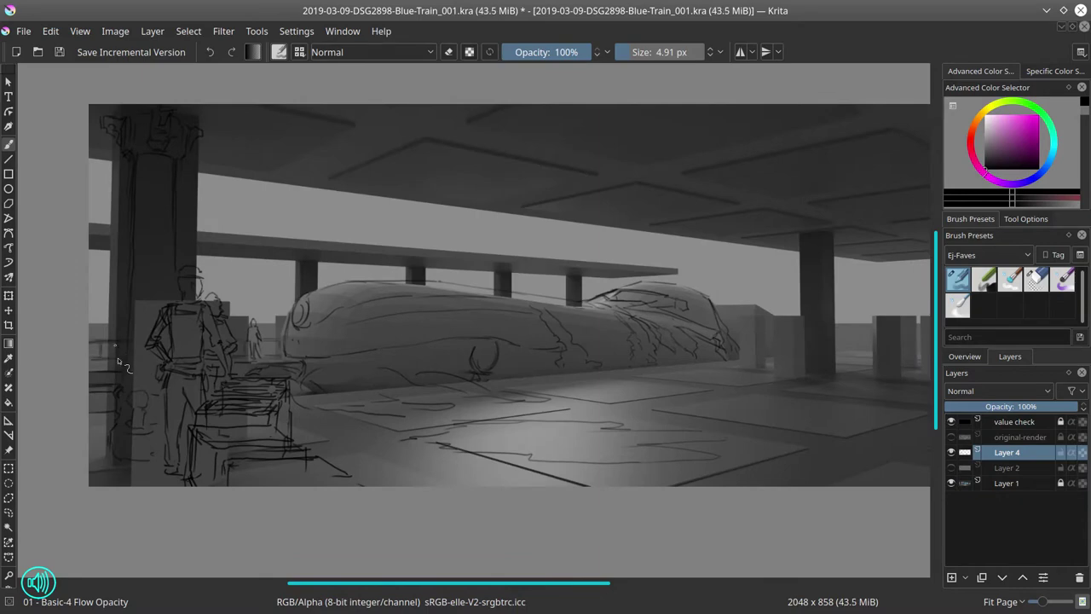
left_click(952, 452, "shift")
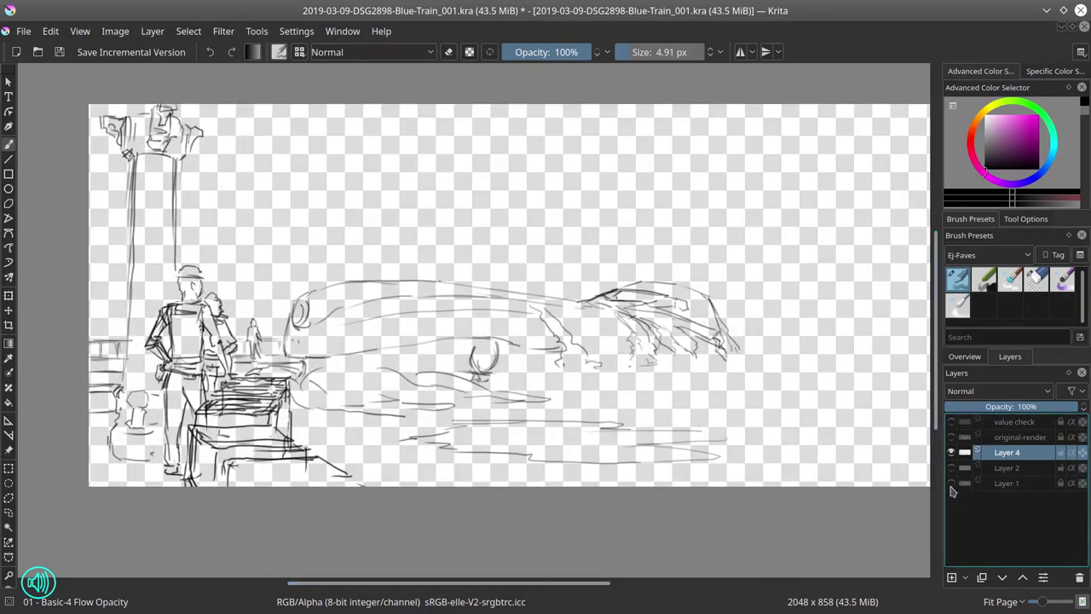
left_click(951, 452, "shift")
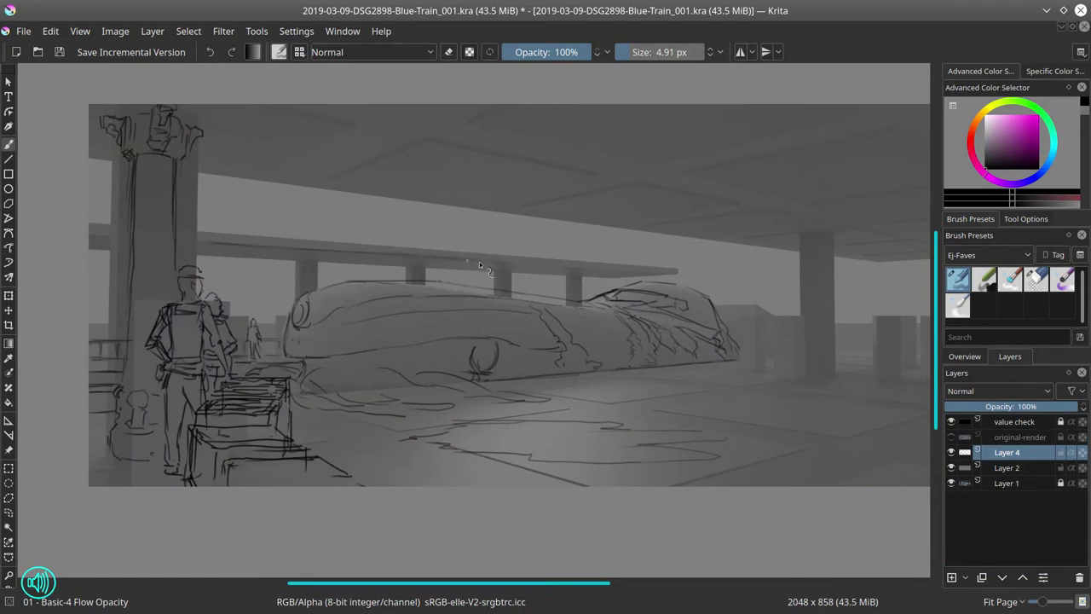
Firm up the train's roof line and sketch a pantograph frame and small roof bracket
key("e")
key("e")
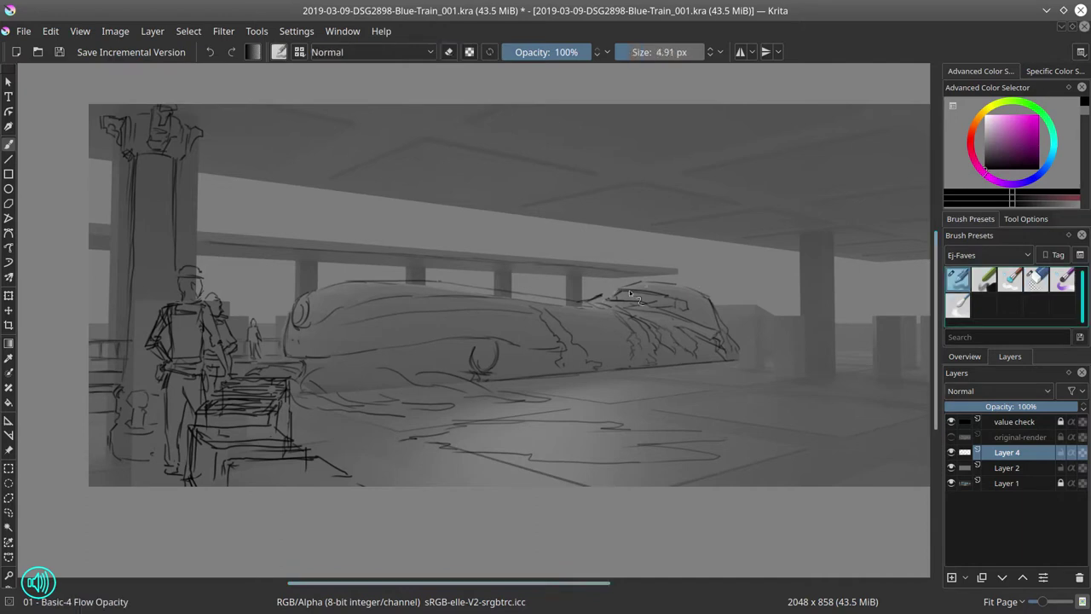
left_click_drag(614, 289, 711, 298)
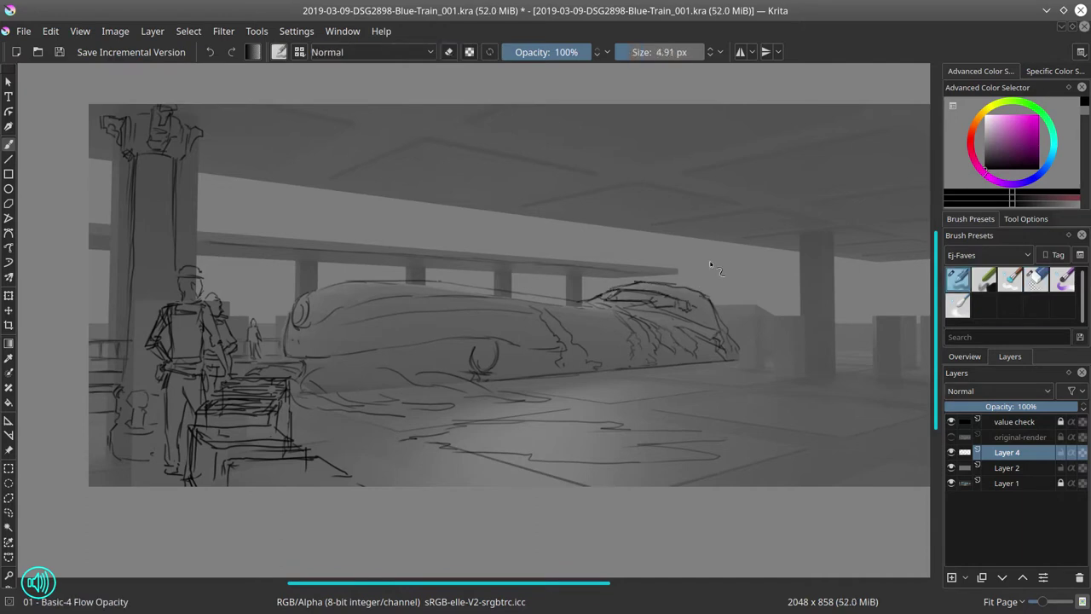
mouse_move(644, 265)
left_mouse_down()
mouse_move(649, 237)
mouse_move(669, 269)
mouse_move(650, 280)
left_mouse_up()
mouse_move(475, 255)
left_mouse_down()
mouse_move(518, 233)
mouse_move(477, 266)
left_mouse_up()
Sketch a hanging sign frame, lines along the beam's underside, and the left column's edge
mouse_move(188, 200)
left_mouse_down()
mouse_move(244, 211)
mouse_move(245, 248)
left_mouse_up()
key("e")
key("slash")
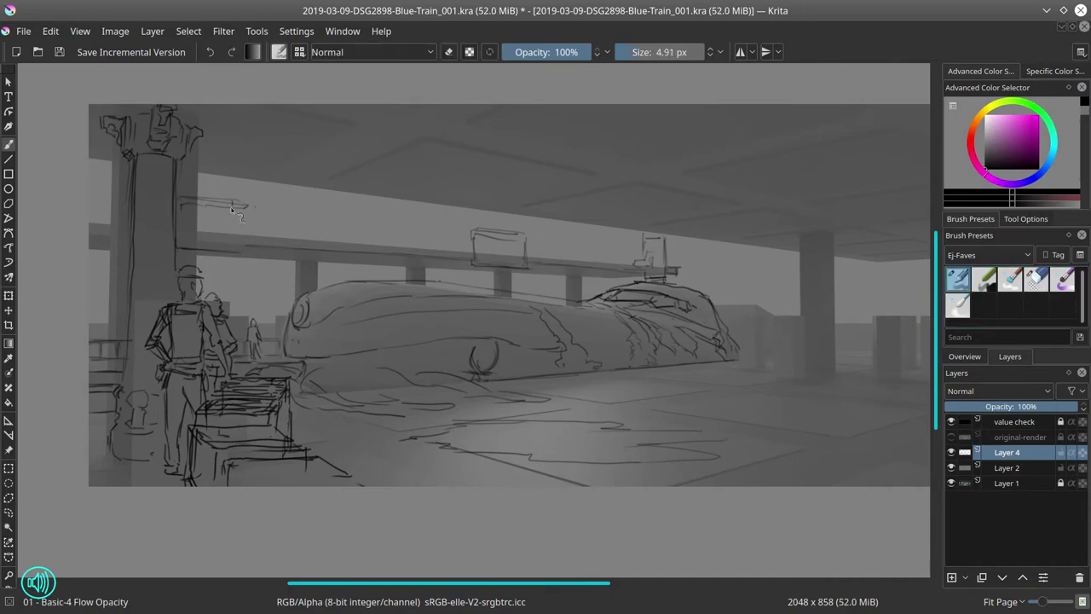
mouse_move(229, 209)
left_mouse_down()
mouse_move(228, 249)
mouse_move(490, 253)
left_mouse_up()
key("slash")
key("slash")
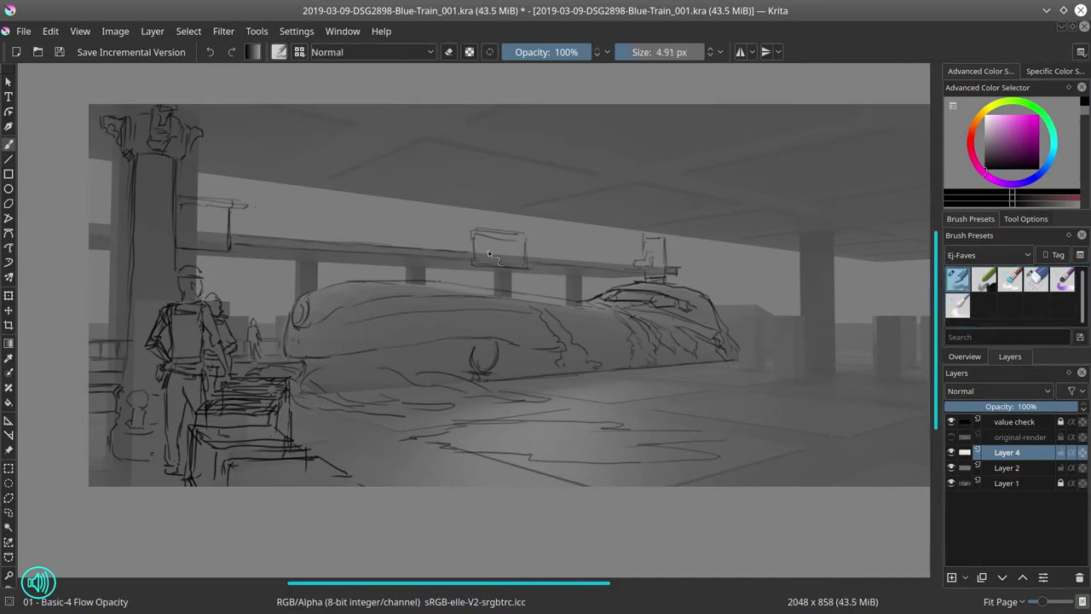
left_click_drag(428, 269, 494, 270)
left_click_drag(581, 286, 641, 276)
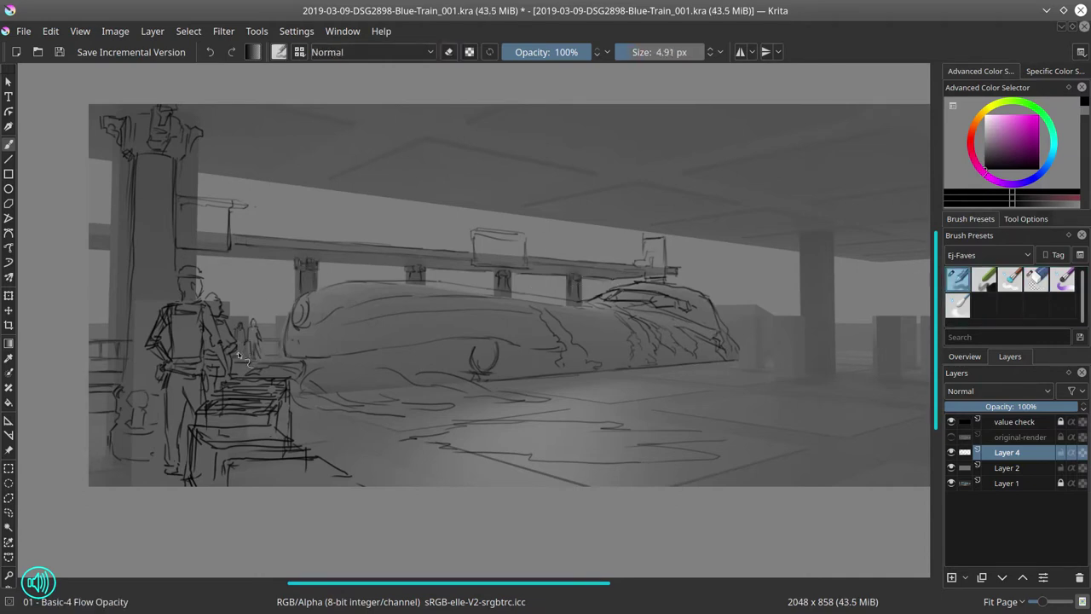
left_click_drag(129, 243, 121, 336)
Hide the rendered Layer 1, save, then show it again under the sketch
key("e")
key("e")
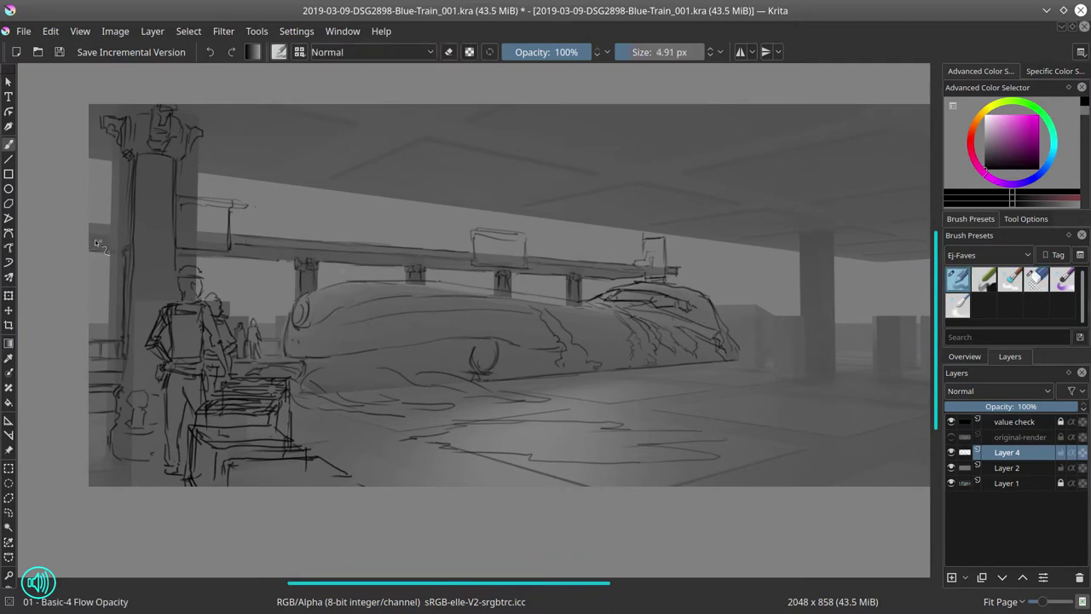
left_click(953, 482)
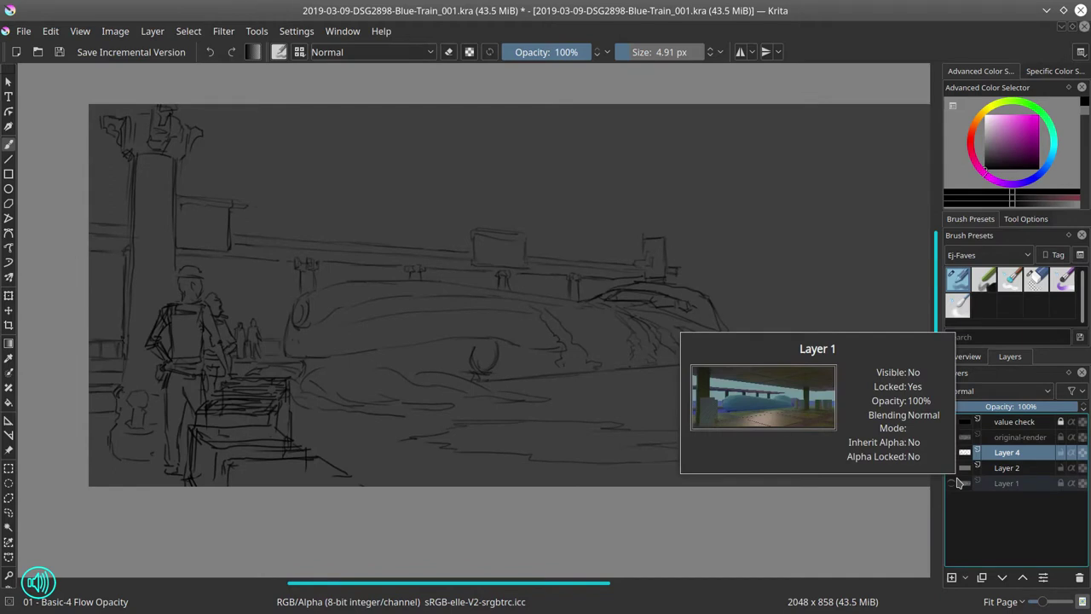
left_click(60, 52)
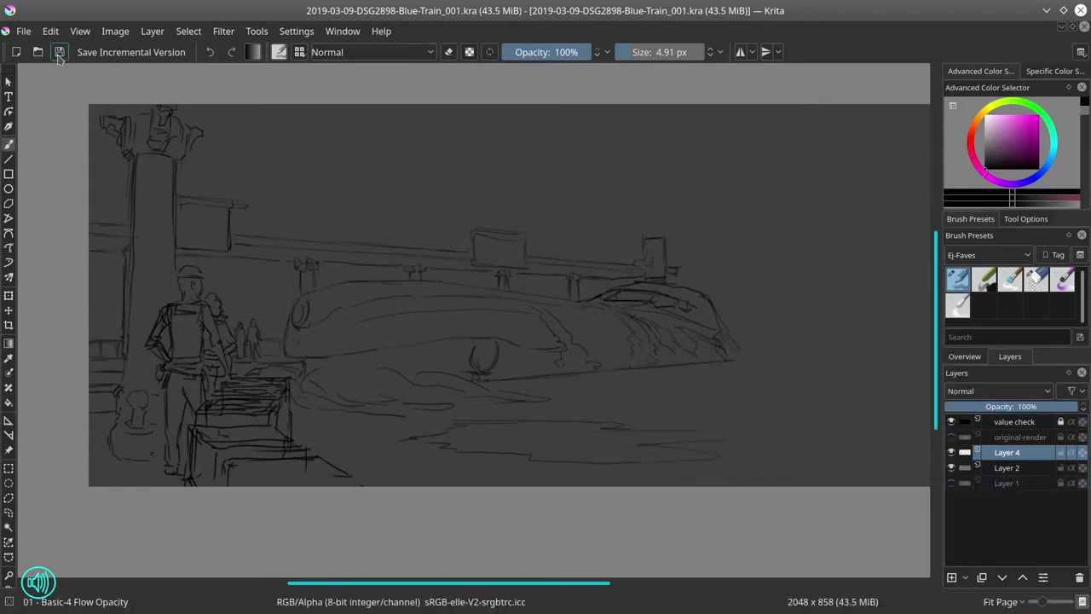
left_click(952, 482)
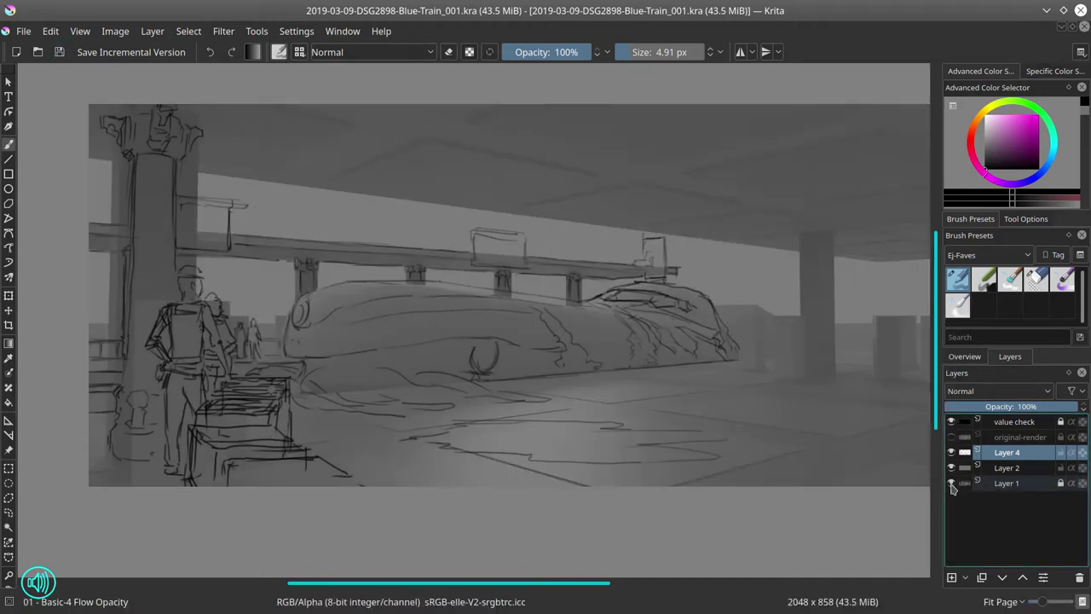
mouse_move(759, 321)
left_mouse_down()
mouse_move(524, 336)
mouse_move(558, 398)
left_mouse_up()
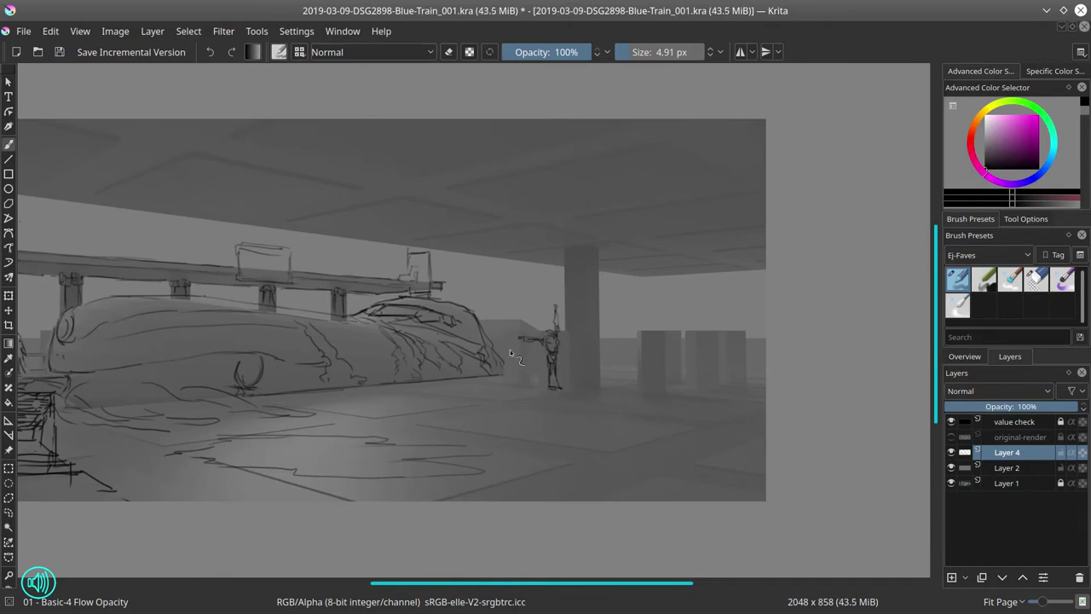
Sketch a small standing figure by the pillar, briefly trying the Move and Transform tools
left_click_drag(516, 353, 516, 383)
left_click_drag(517, 312, 510, 380)
key("t")
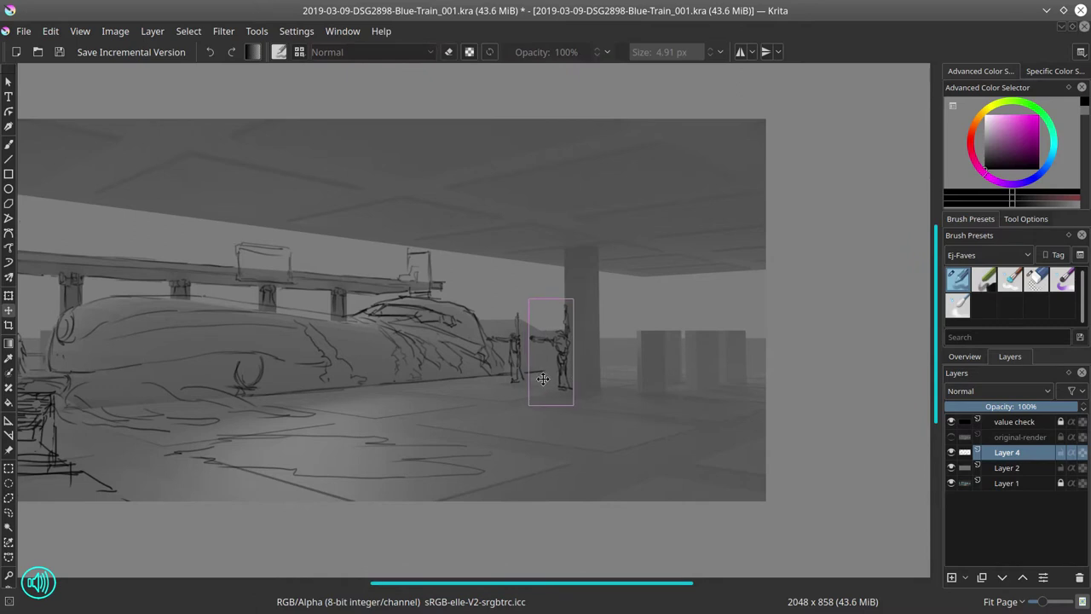
key("ctrl+t")
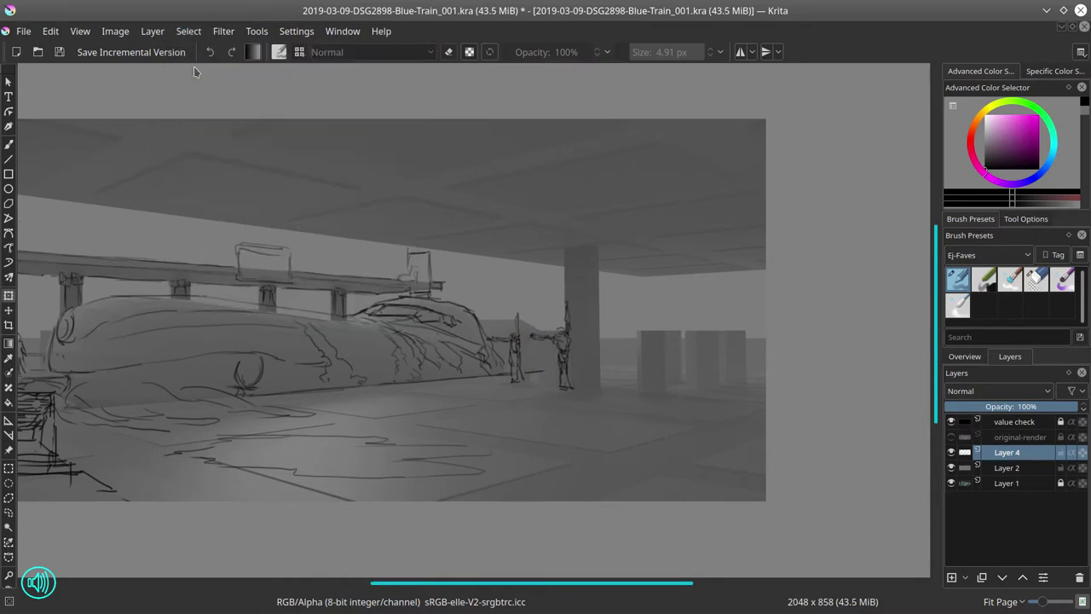
key("b")
Add a mark at the top of the right pillar and save the document
mouse_move(603, 372)
left_mouse_down()
mouse_move(755, 430)
mouse_move(756, 381)
mouse_move(737, 375)
mouse_move(766, 392)
left_mouse_up()
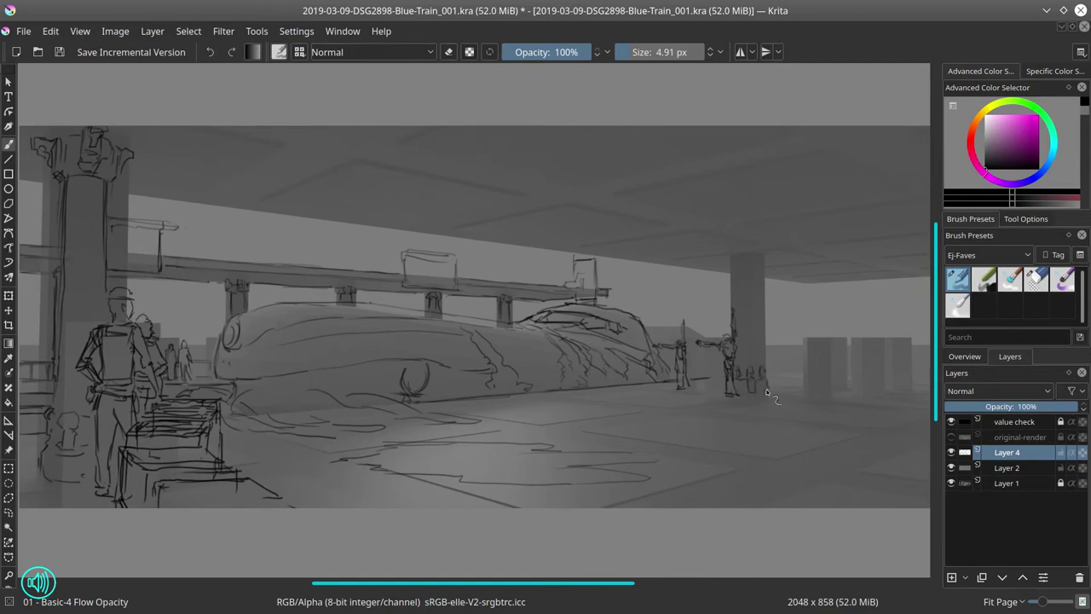
mouse_move(736, 256)
left_mouse_down()
mouse_move(740, 303)
mouse_move(757, 288)
mouse_move(763, 357)
mouse_move(700, 377)
left_mouse_up()
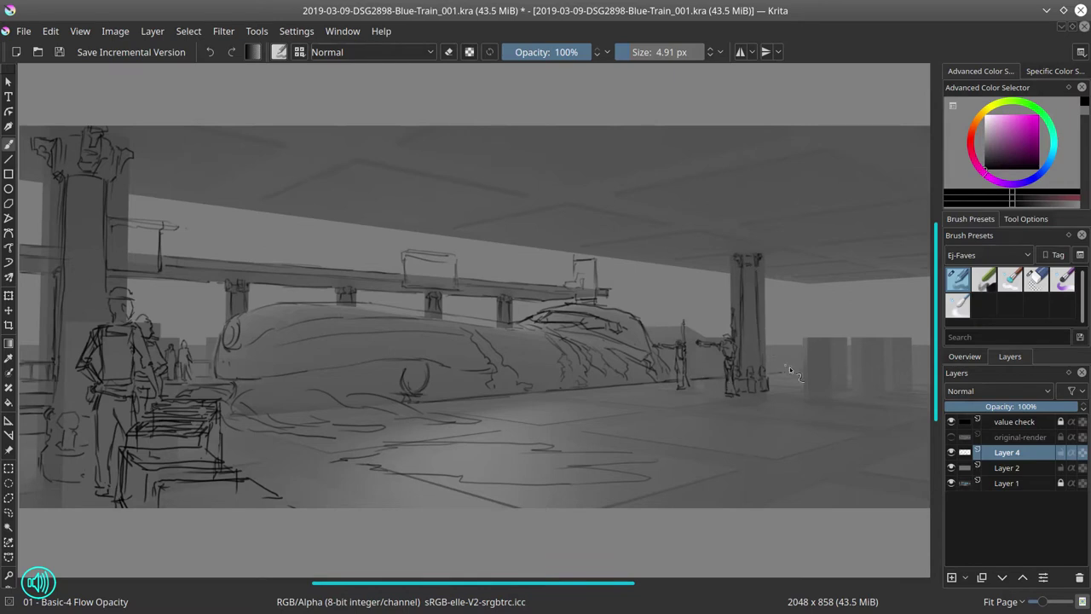
scroll(801, 375, "right", 3)
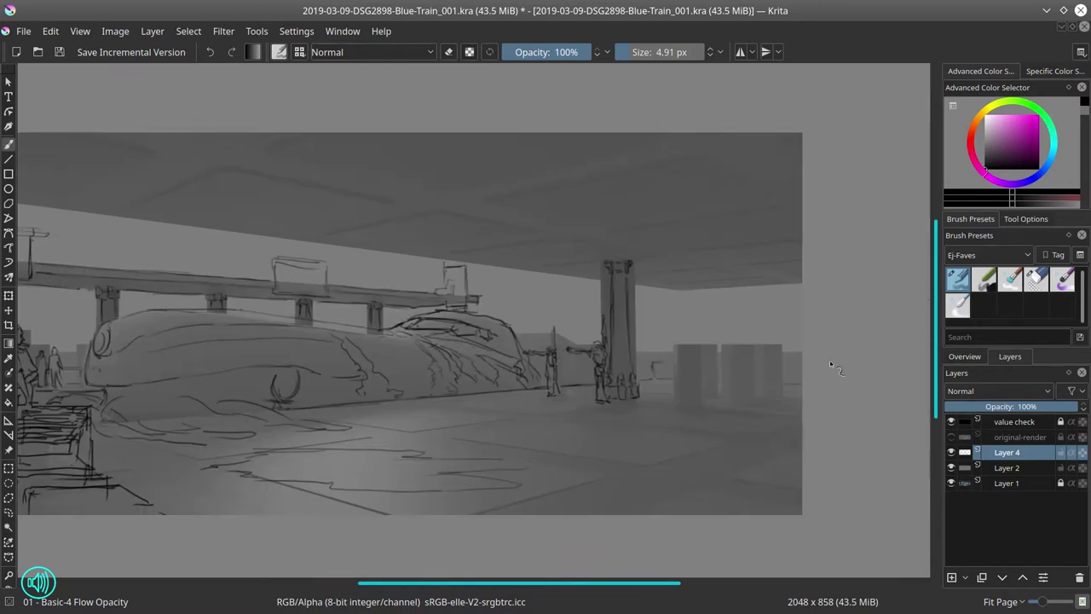
key("ctrl+s")
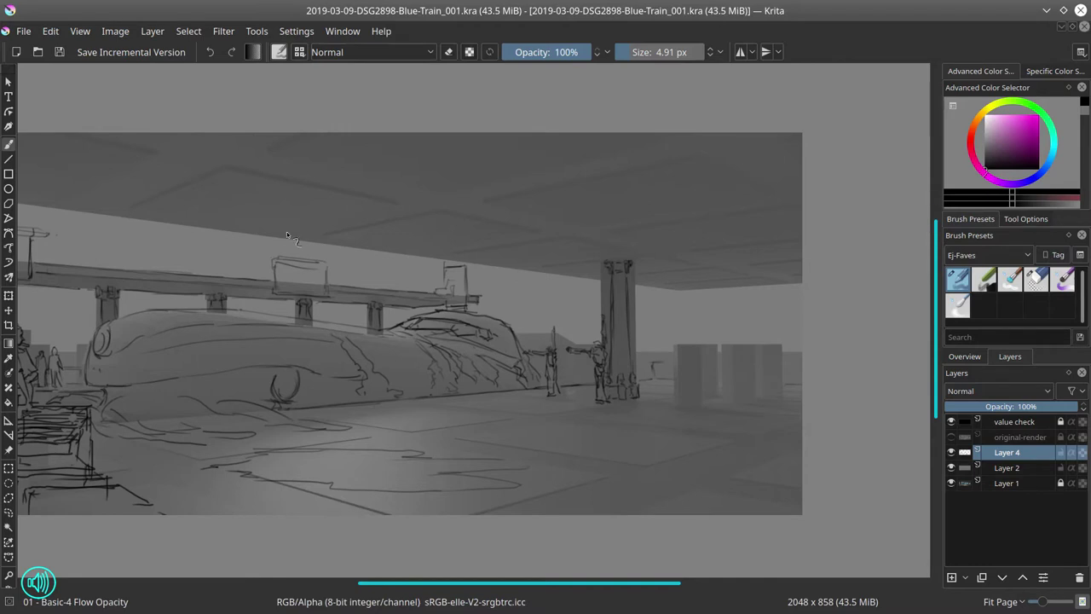
Sketch long diagonal ceiling beams, short panel lines and lines along the upper ceiling edge
left_click_drag(336, 227, 686, 152)
left_click_drag(290, 240, 652, 133)
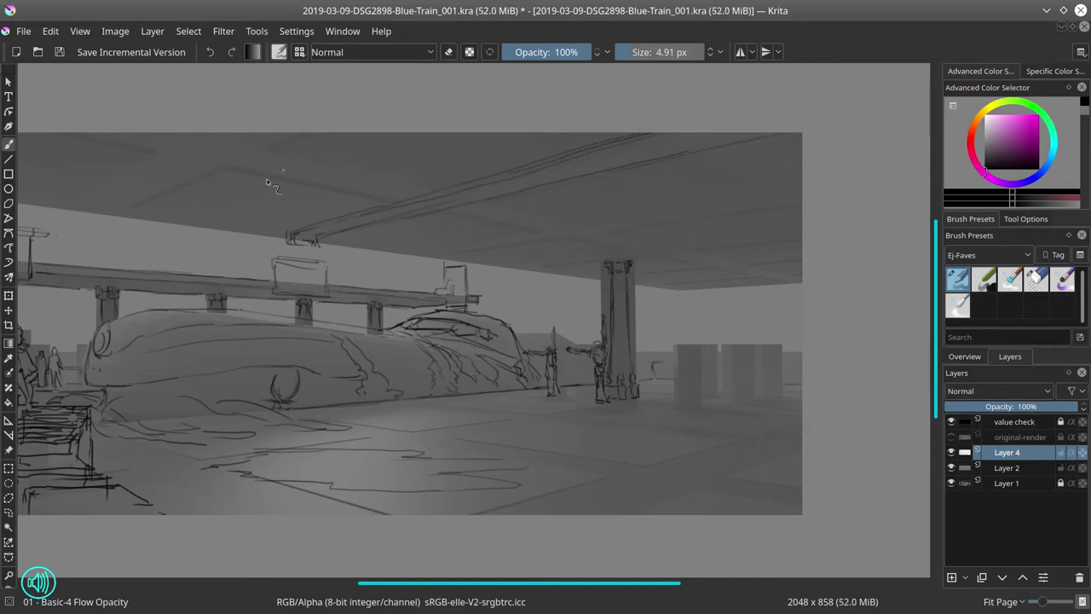
left_click_drag(220, 177, 399, 205)
mouse_move(132, 207)
left_mouse_down()
mouse_move(303, 191)
mouse_move(152, 209)
mouse_move(300, 232)
left_mouse_up()
left_click_drag(277, 146, 353, 160)
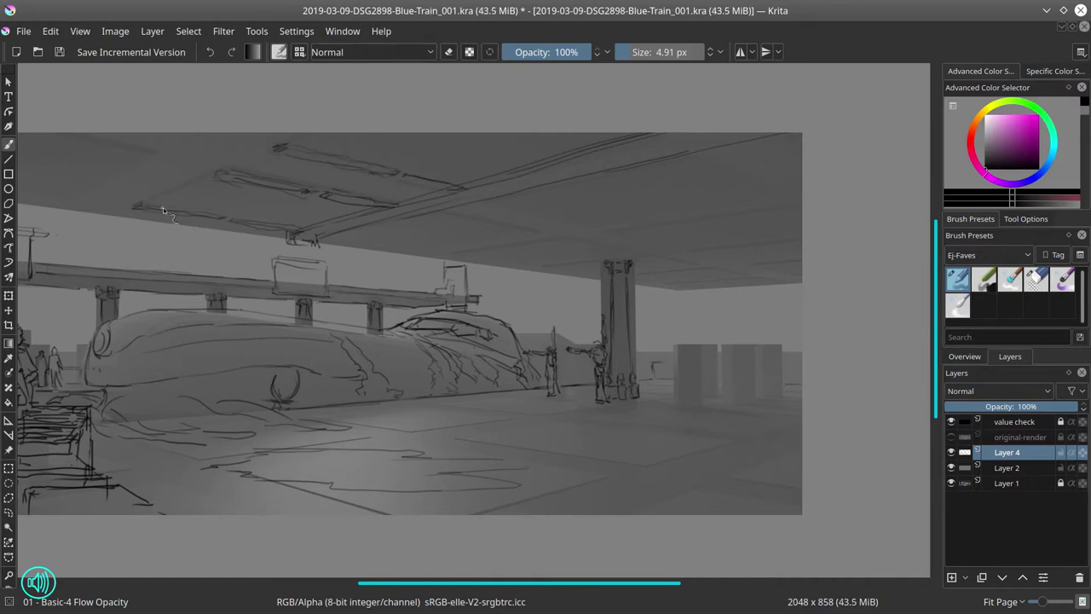
left_click_drag(377, 268, 576, 289)
left_click_drag(307, 237, 486, 256)
mouse_move(741, 274)
left_mouse_down()
mouse_move(664, 257)
mouse_move(903, 243)
left_mouse_up()
Draw long lines along the right ceiling edge, beam extensions and short strokes near the pillar top
left_click_drag(639, 271, 903, 236)
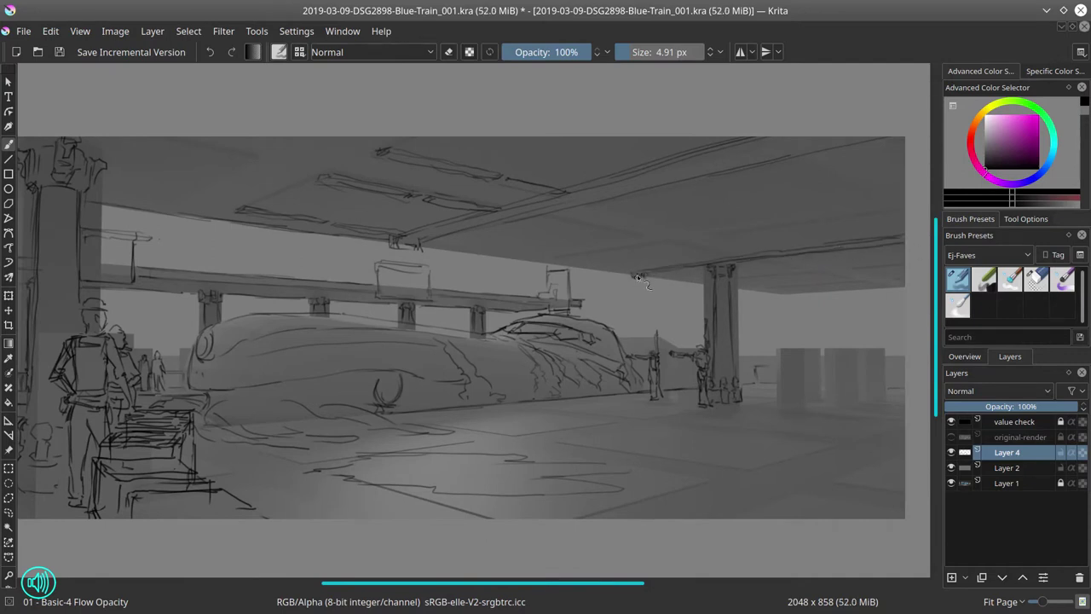
left_click_drag(540, 251, 642, 215)
left_click_drag(695, 259, 613, 275)
mouse_move(665, 243)
left_mouse_down()
mouse_move(733, 256)
mouse_move(522, 258)
mouse_move(652, 277)
mouse_move(773, 265)
mouse_move(848, 282)
left_mouse_up()
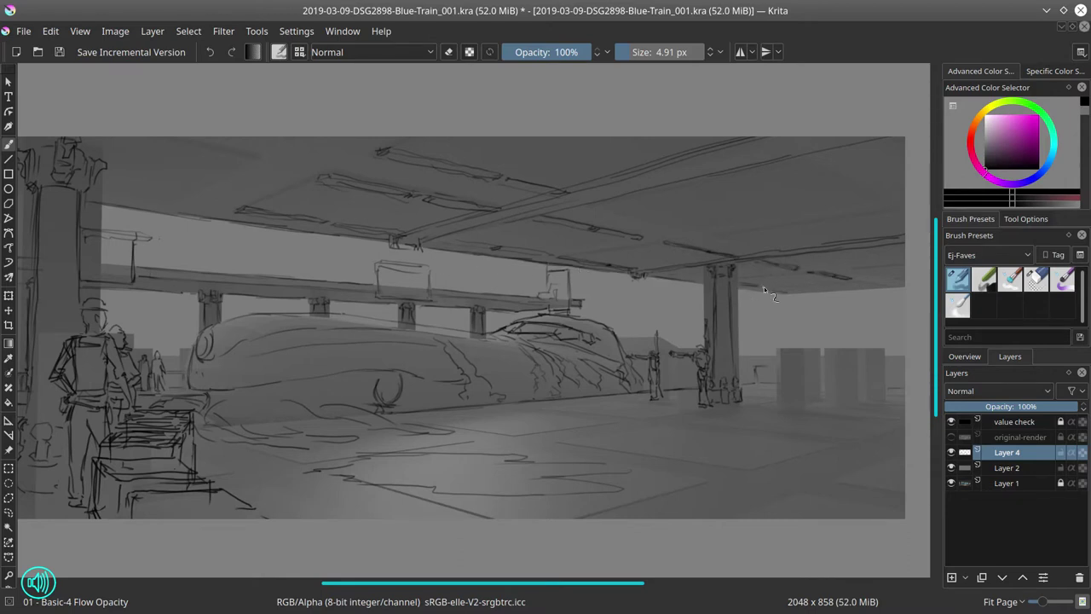
left_click_drag(802, 256, 844, 277)
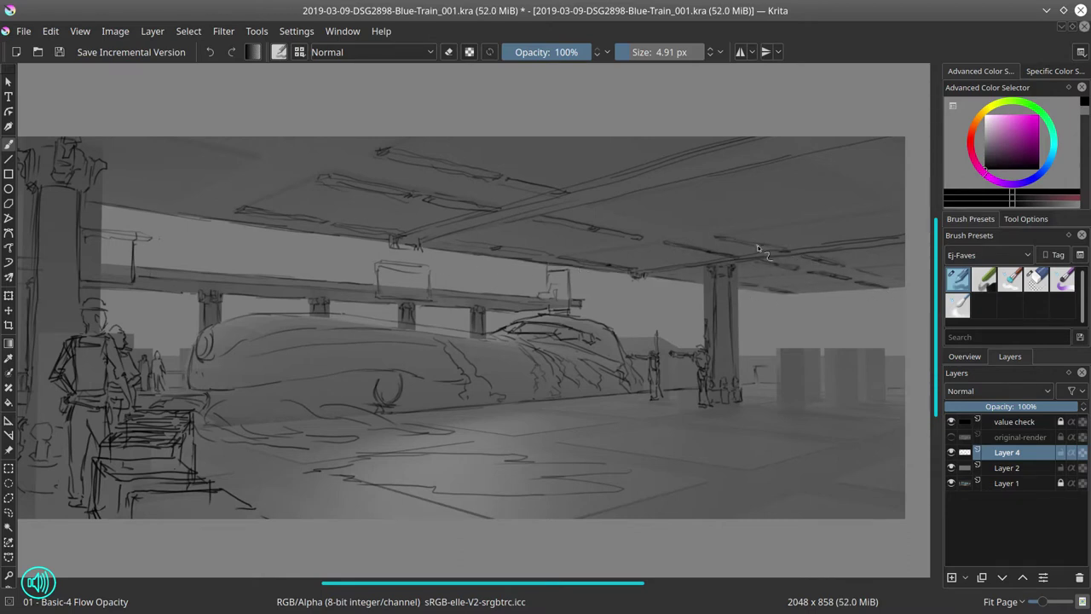
left_click_drag(592, 206, 694, 226)
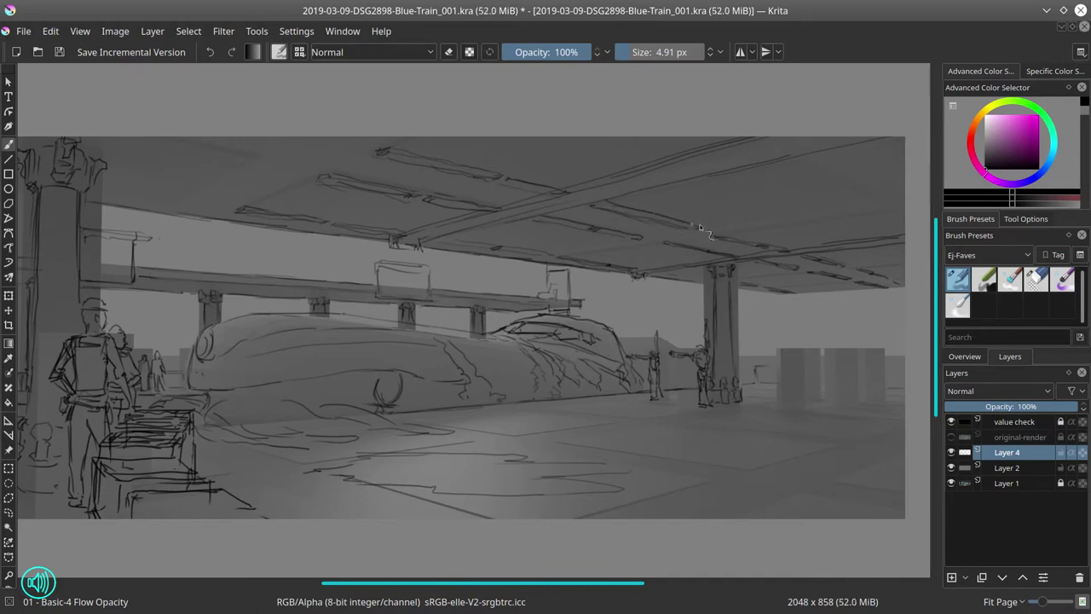
left_click_drag(878, 205, 789, 168)
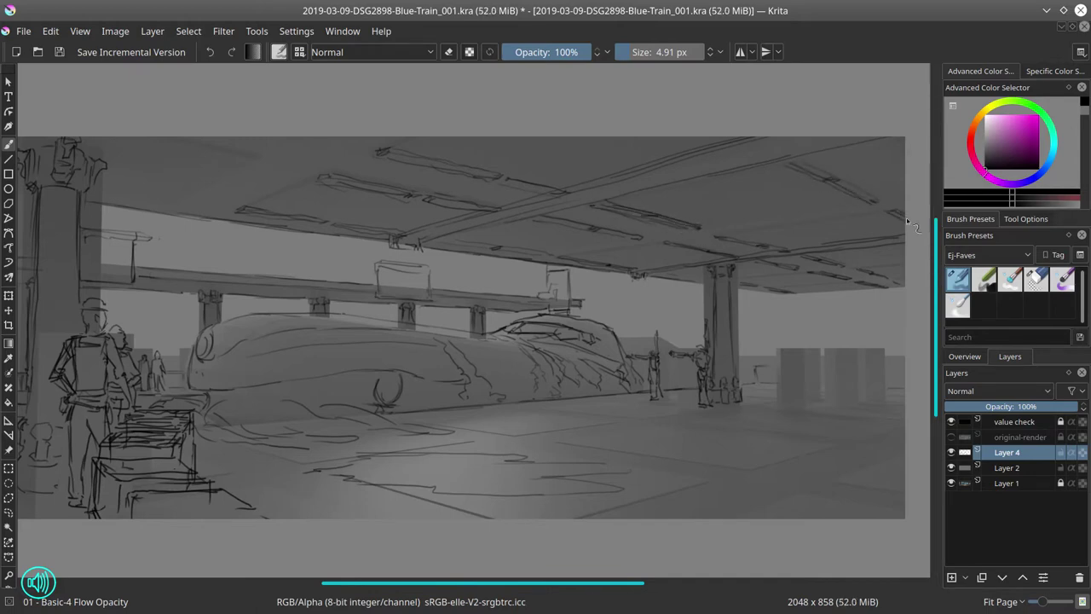
left_click_drag(906, 218, 1090, 271)
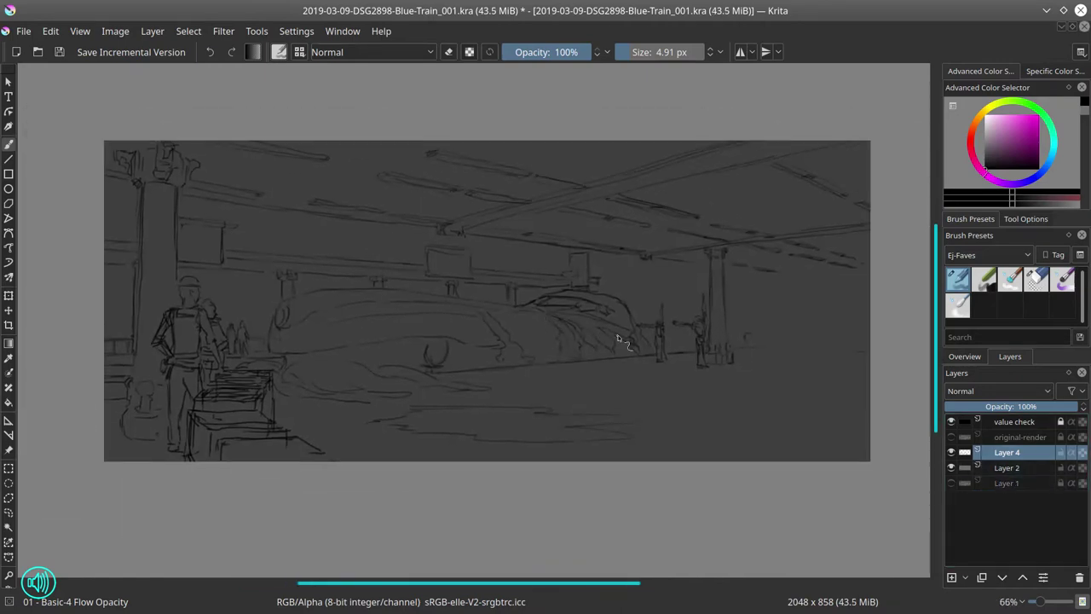
Save the document, then sketch a platform floor line, a train wheel and hatching on the train
left_click(24, 31)
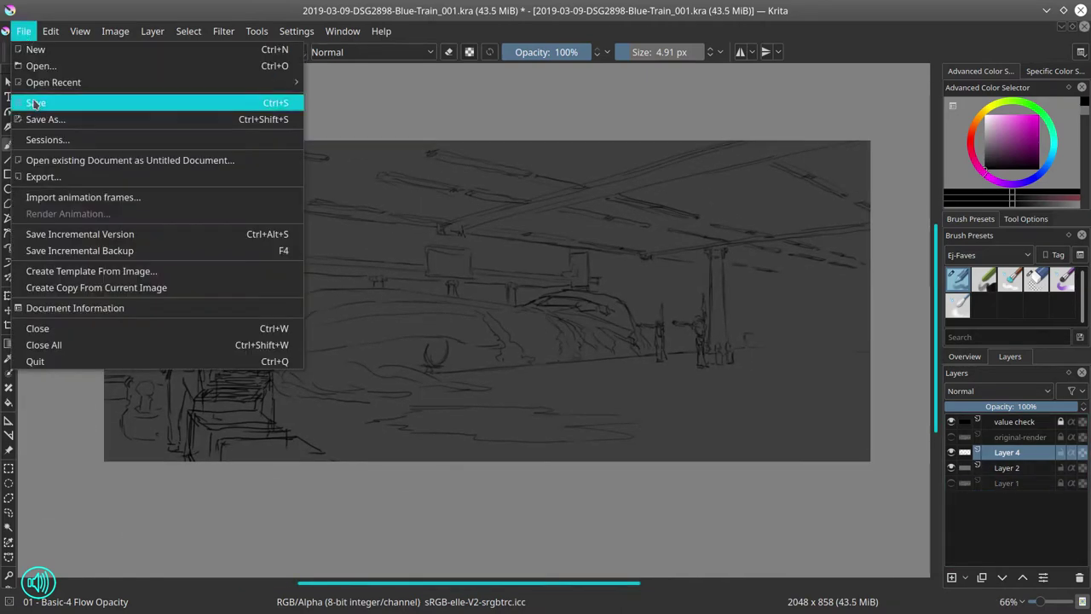
left_click(34, 102)
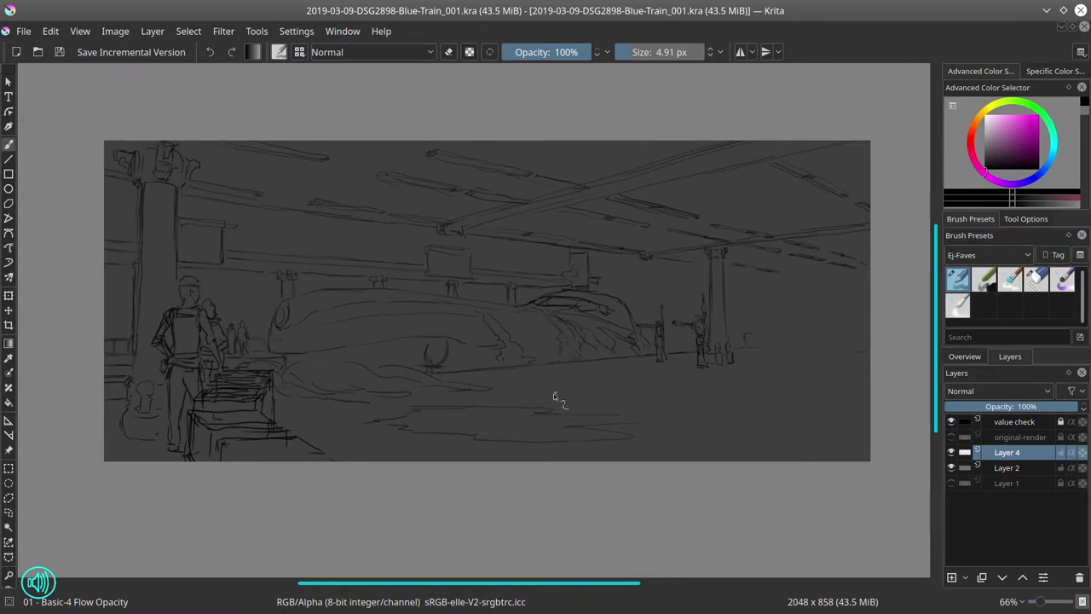
left_click_drag(525, 379, 606, 370)
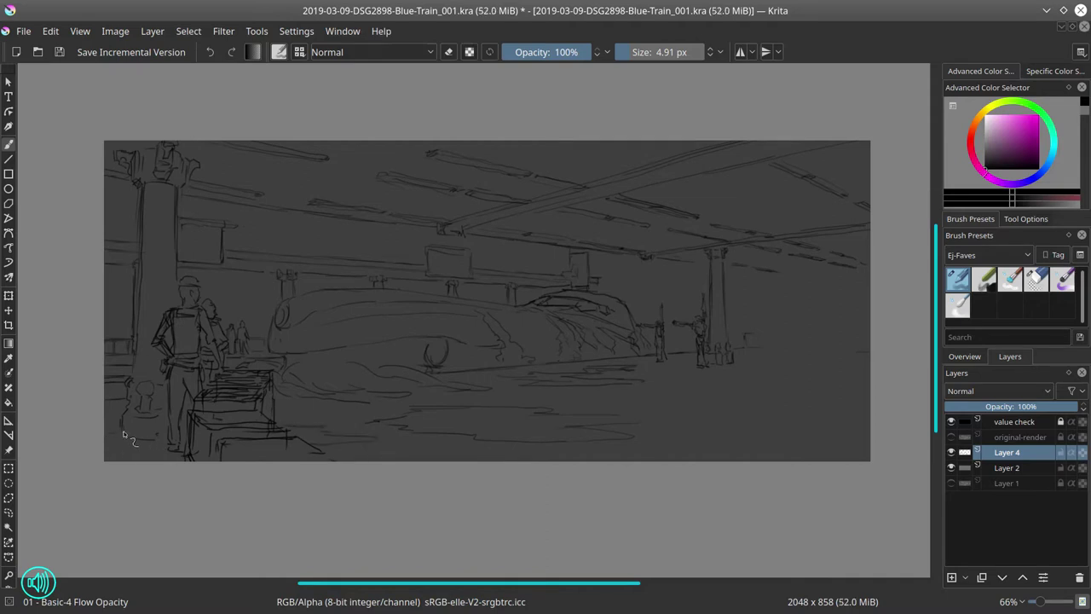
left_click_drag(431, 349, 432, 343)
left_click_drag(539, 326, 534, 346)
Show Layer 1 again and sketch three small hatted figures right of the pillar
left_click(951, 483)
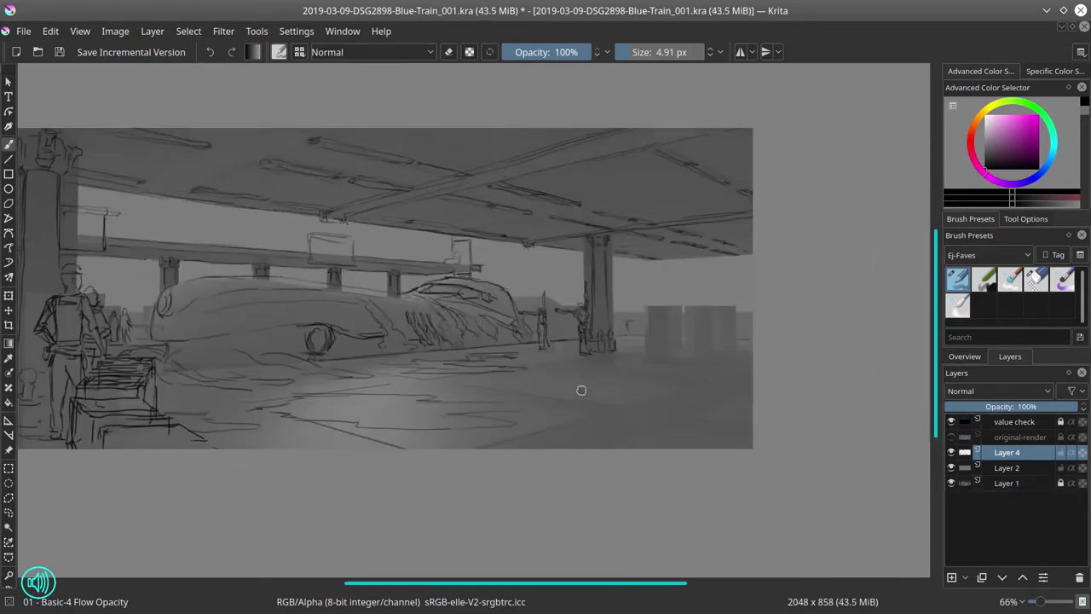
scroll(580, 390, "up", 5)
mouse_move(602, 255)
left_mouse_down()
mouse_move(600, 290)
mouse_move(615, 319)
mouse_move(606, 258)
mouse_move(595, 345)
mouse_move(626, 380)
left_mouse_up()
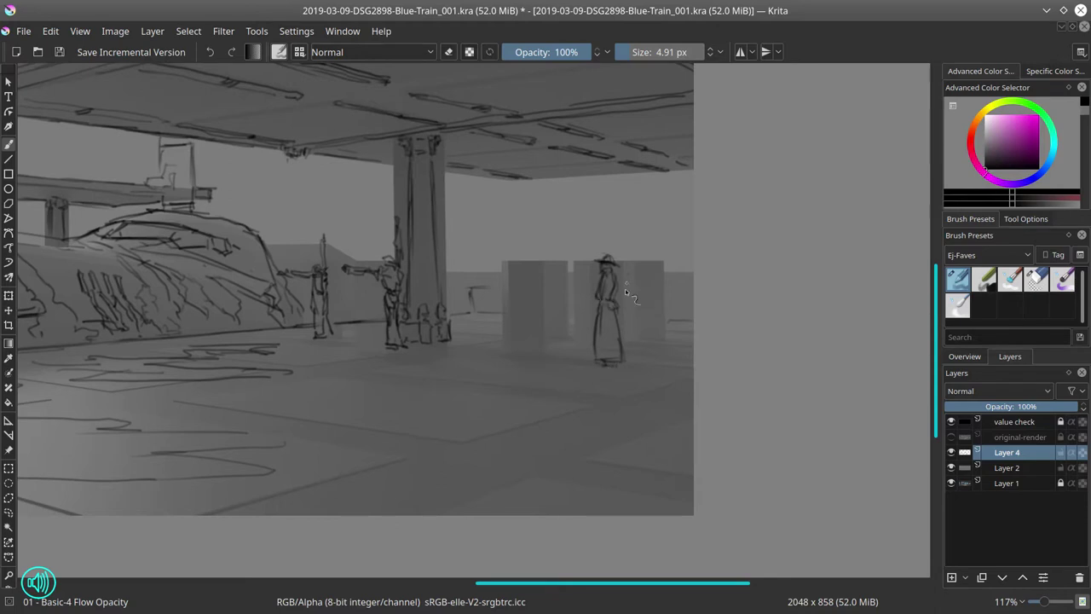
left_click_drag(629, 260, 642, 272)
left_click_drag(642, 312, 644, 351)
mouse_move(582, 271)
left_mouse_down()
mouse_move(573, 289)
mouse_move(600, 264)
mouse_move(576, 275)
mouse_move(575, 367)
left_mouse_up()
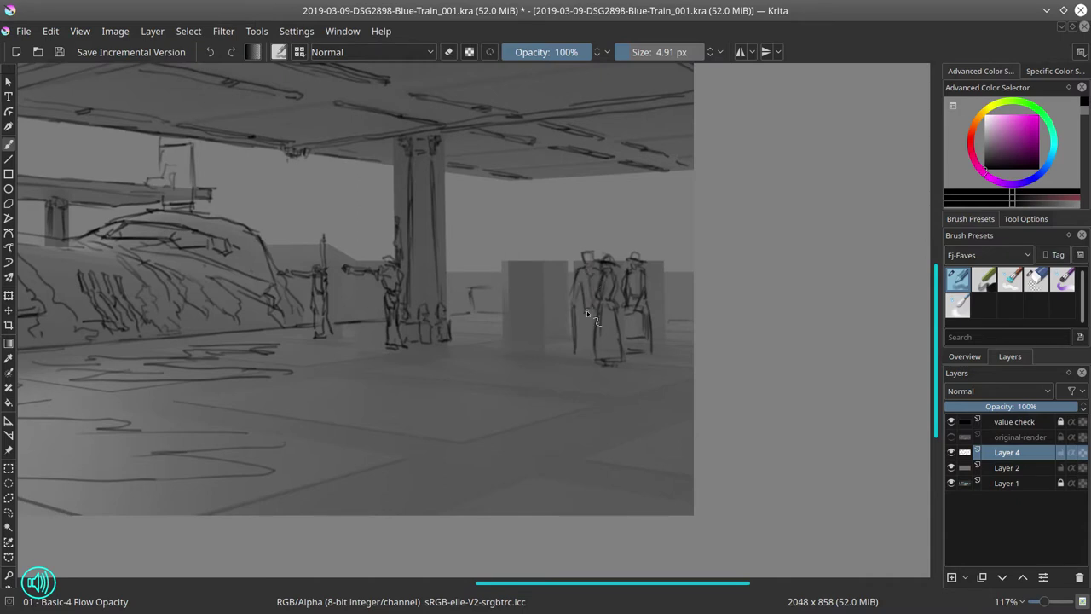
left_click_drag(593, 304, 592, 323)
Add more standing figures with a bag, sampling canvas colour and toggling Layer 1 to compare
mouse_move(514, 249)
left_mouse_down()
mouse_move(514, 305)
mouse_move(534, 335)
mouse_move(515, 301)
mouse_move(517, 344)
left_mouse_up()
left_click_drag(542, 303, 546, 339)
key("ctrl")
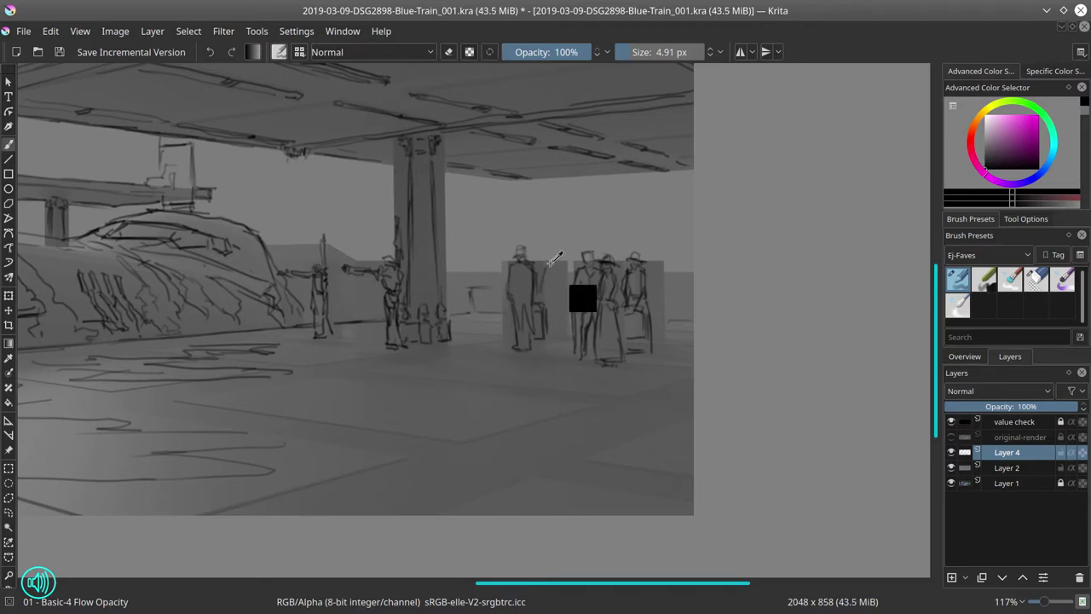
left_click_drag(551, 256, 556, 293)
key("ctrl+h")
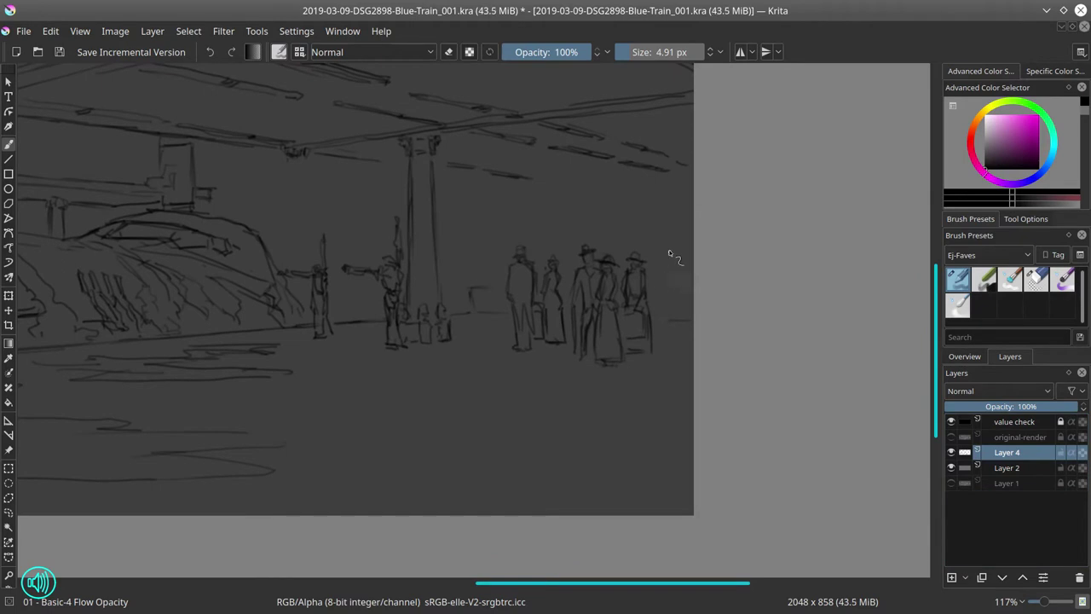
left_click_drag(667, 253, 670, 291)
key("ctrl+h")
key("ctrl+h")
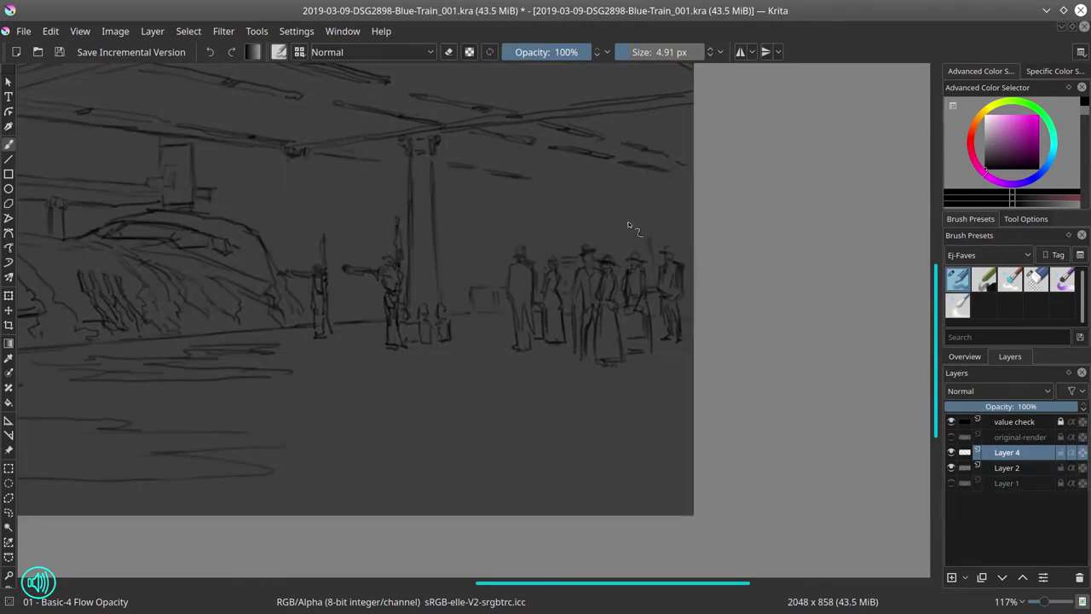
mouse_move(628, 224)
left_mouse_down()
mouse_move(677, 210)
mouse_move(669, 226)
mouse_move(679, 208)
mouse_move(657, 244)
left_mouse_up()
key("ctrl+h")
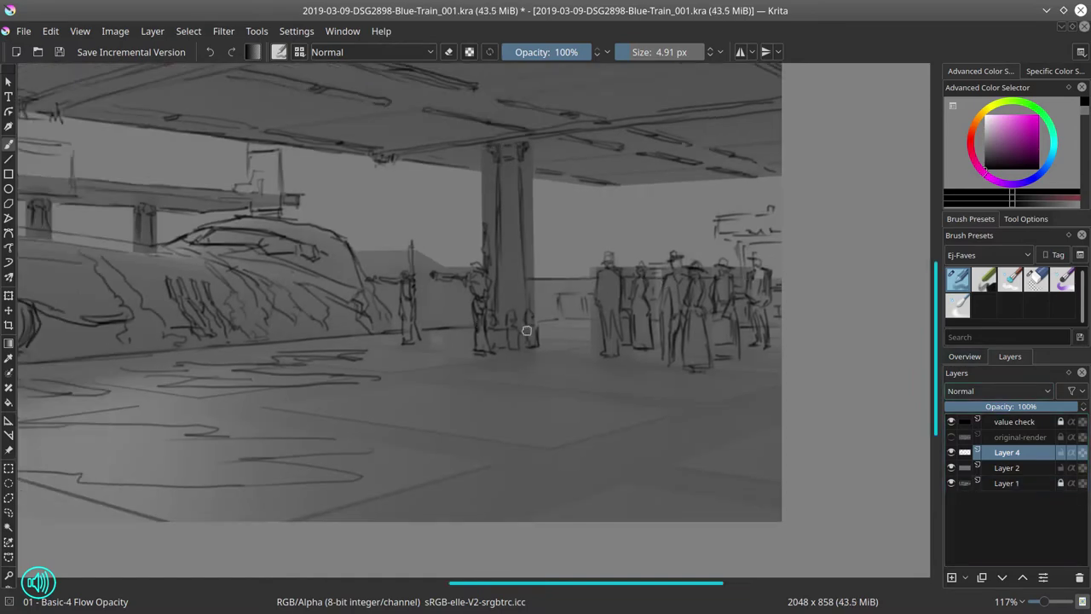
Add loose sketch strokes around the crowd figures and long strokes along the train's side
left_click(952, 482)
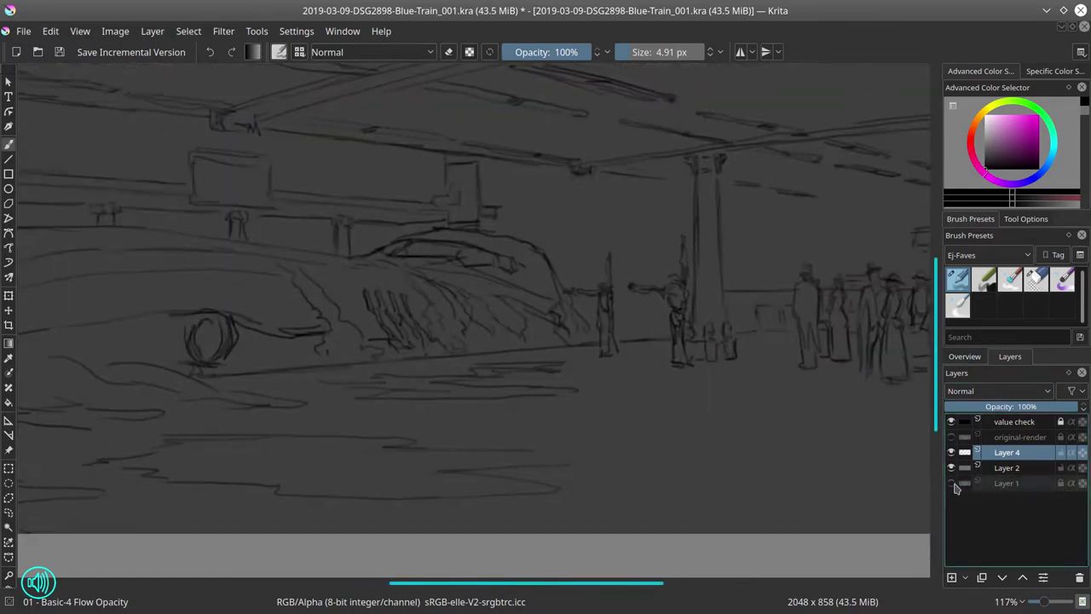
left_click(952, 483)
left_click_drag(615, 274, 654, 326)
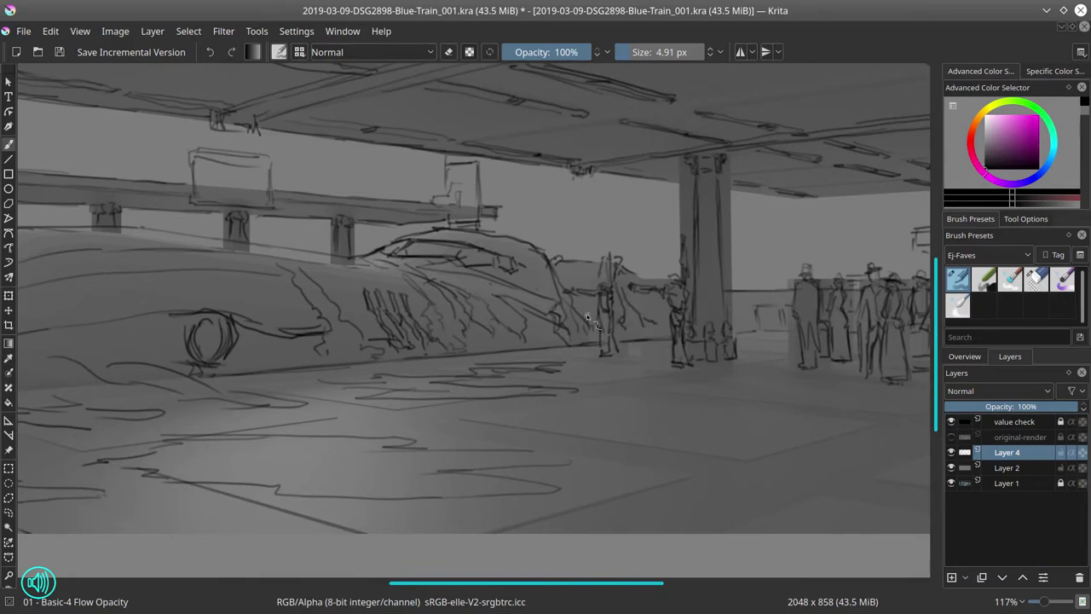
left_click_drag(583, 313, 600, 330)
left_click_drag(665, 312, 668, 324)
scroll(700, 305, "down", 4)
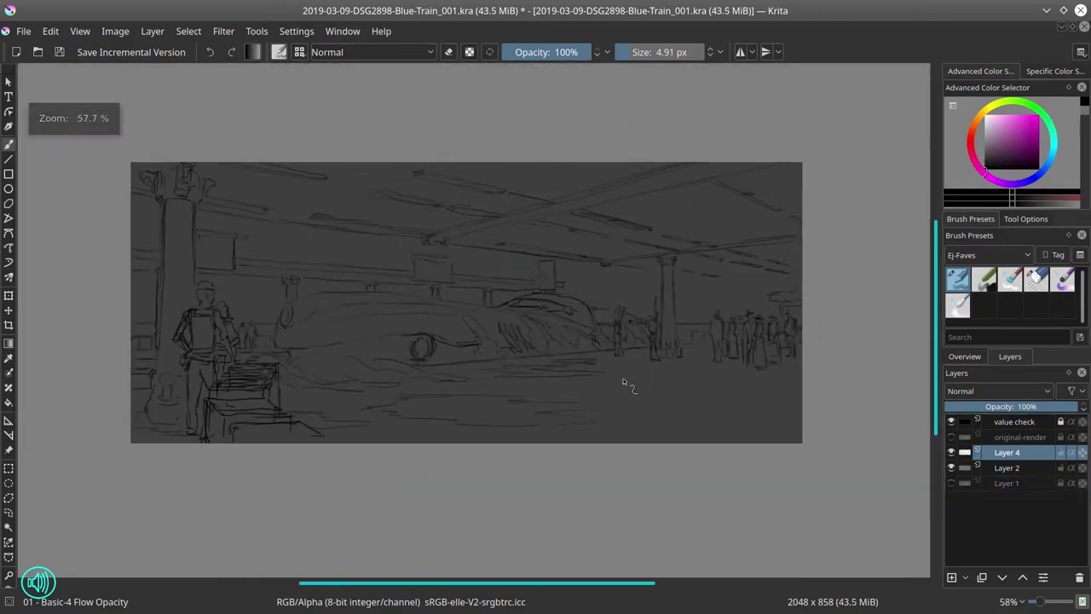
scroll(695, 280, "up", 4)
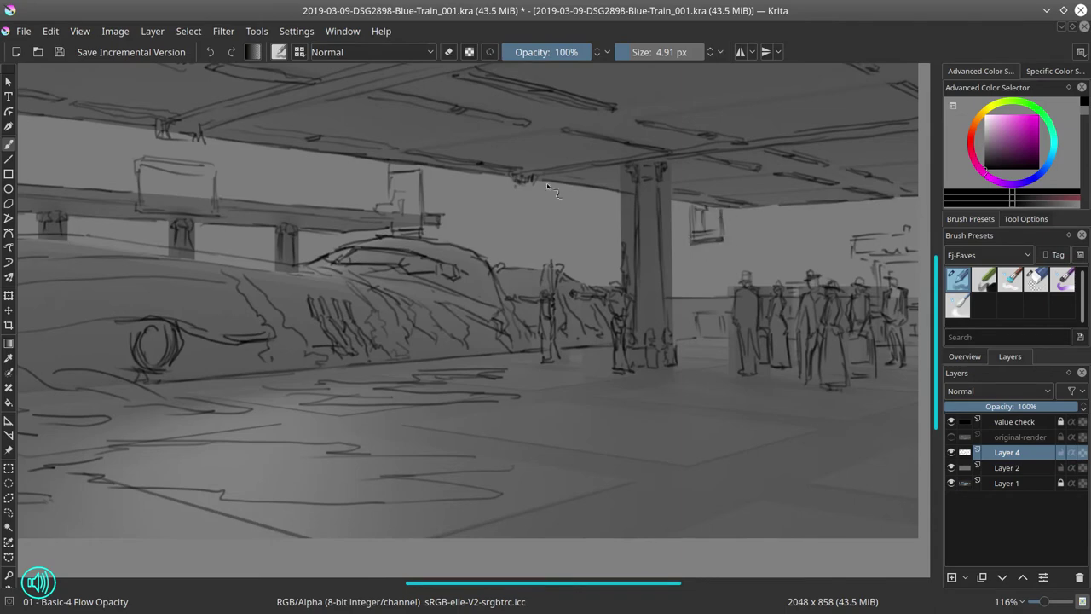
left_click_drag(612, 194, 929, 282)
mouse_move(375, 227)
left_mouse_down()
mouse_move(327, 227)
mouse_move(508, 243)
left_mouse_up()
scroll(498, 221, "down", 5)
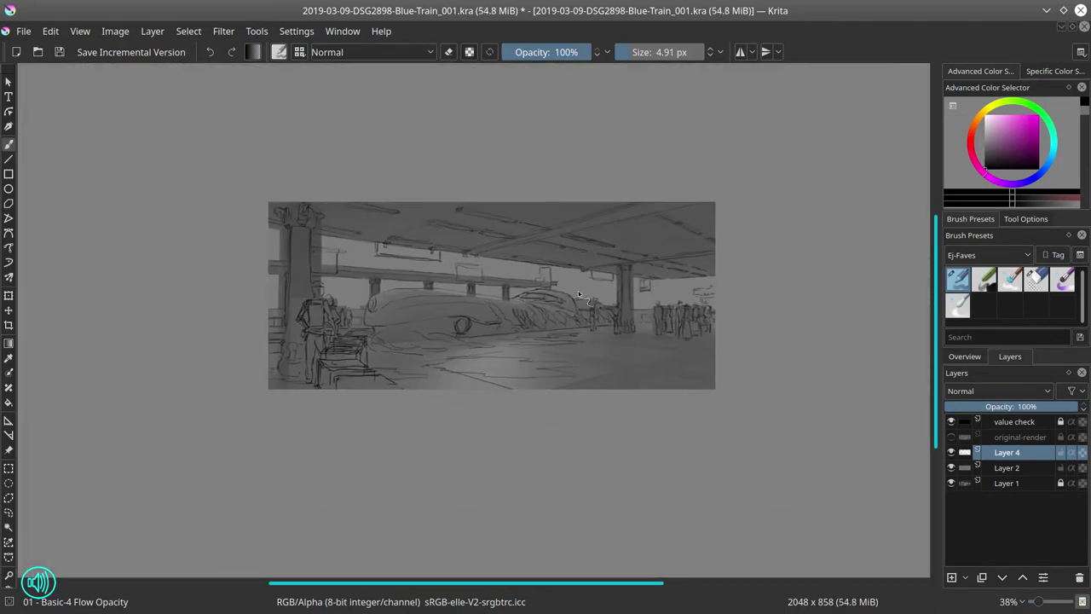
Hide Layer 1 and the value check layer, keep Layer 4's name, undo the duplicate, and save
left_click(951, 467)
left_click(951, 421)
key("ctrl+z")
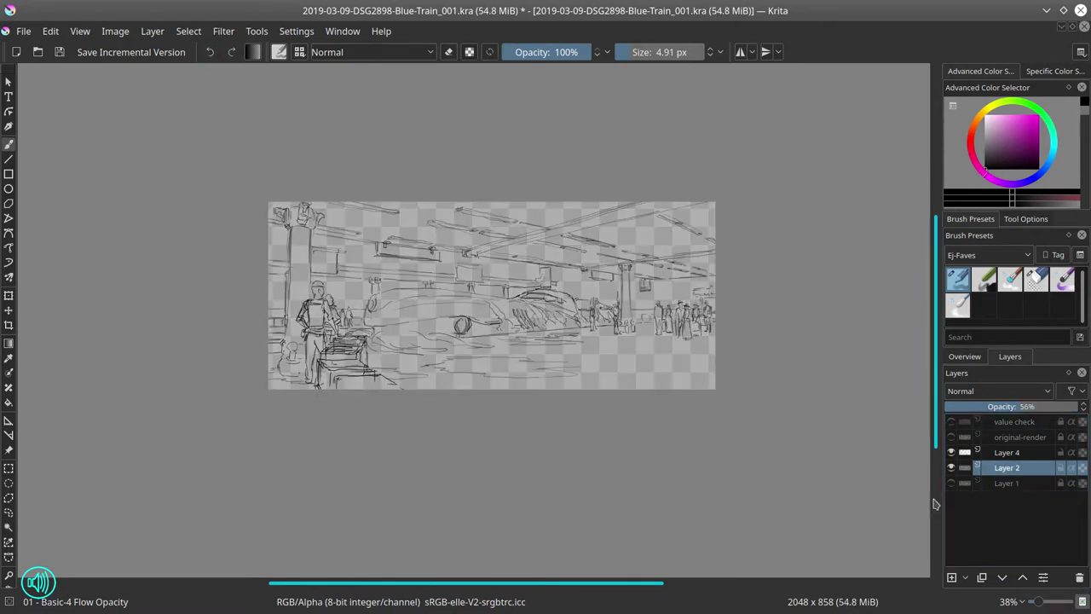
left_click(1011, 452)
double_click(1011, 451)
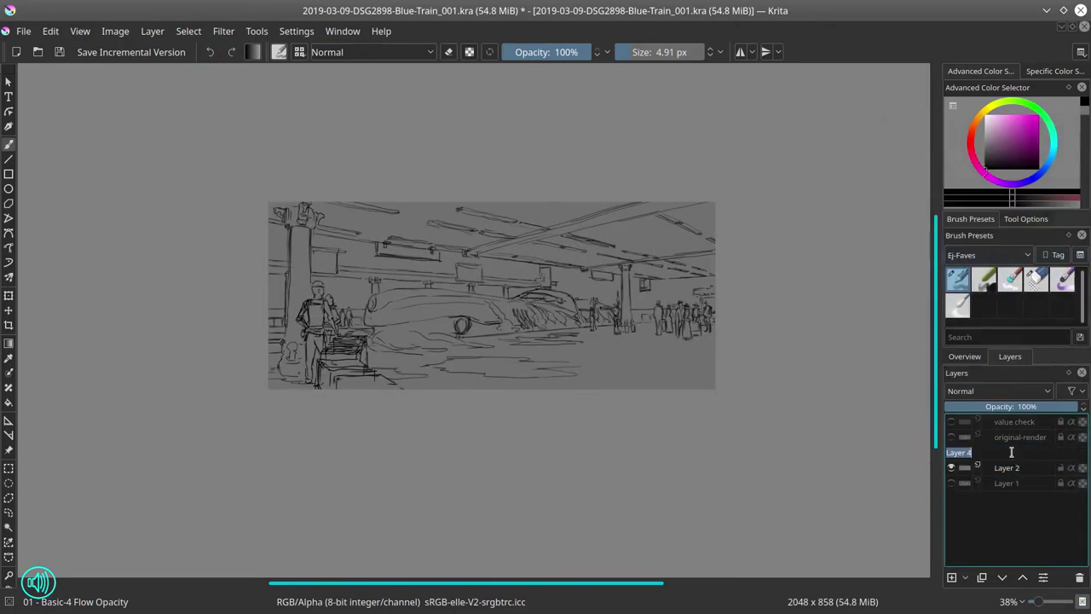
key("Return")
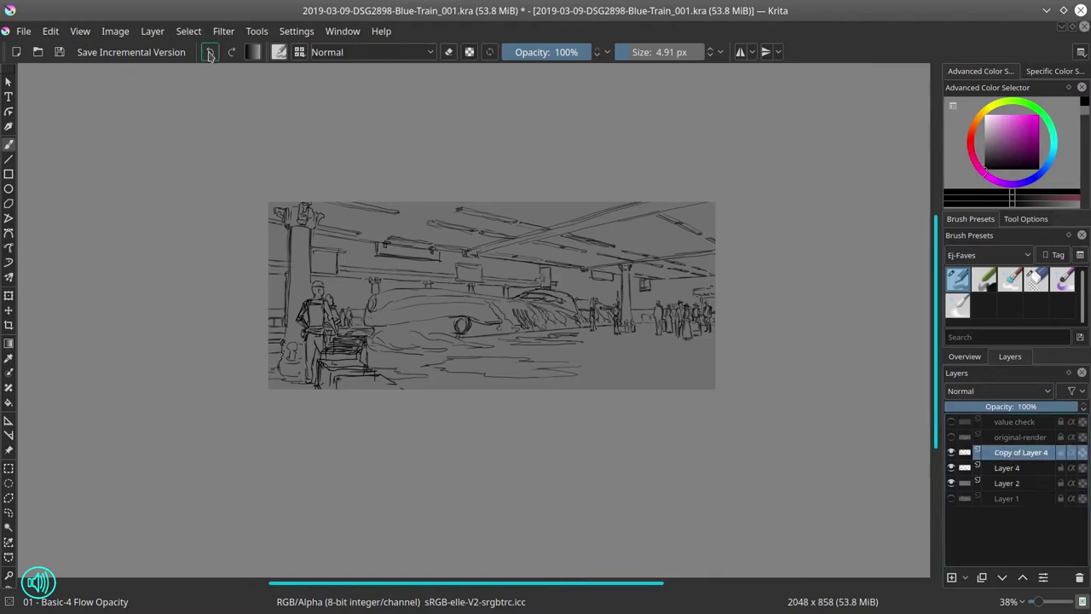
left_click(951, 482)
key("ctrl+s")
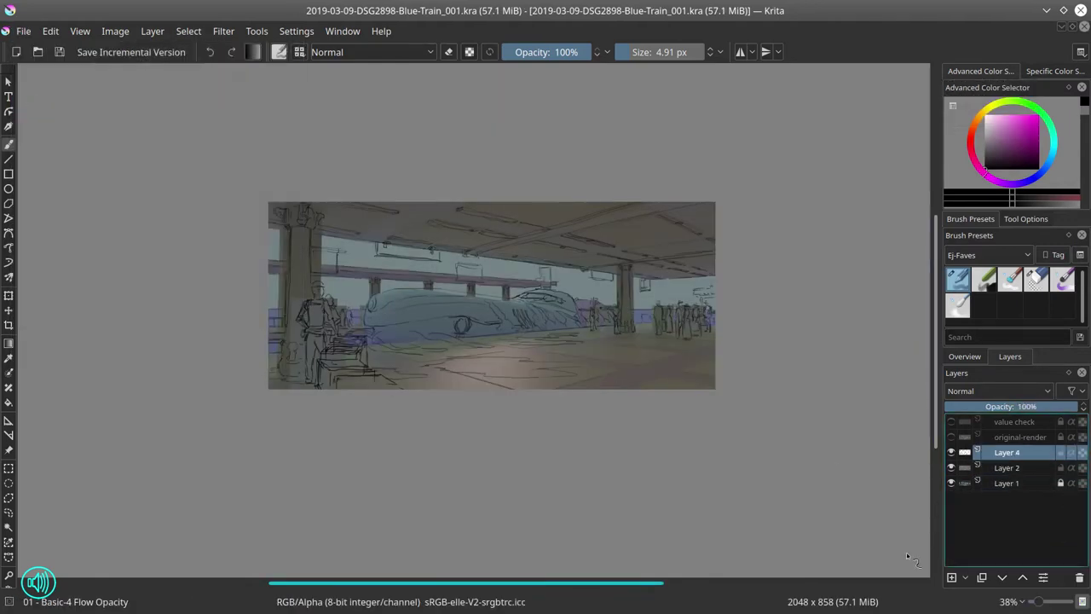
Sketch floor lines and a short stroke in front of the train on Layer 4
mouse_move(582, 399)
left_mouse_down()
mouse_move(760, 347)
mouse_move(750, 341)
left_mouse_up()
mouse_move(464, 290)
left_mouse_down()
mouse_move(527, 311)
mouse_move(726, 316)
left_mouse_up()
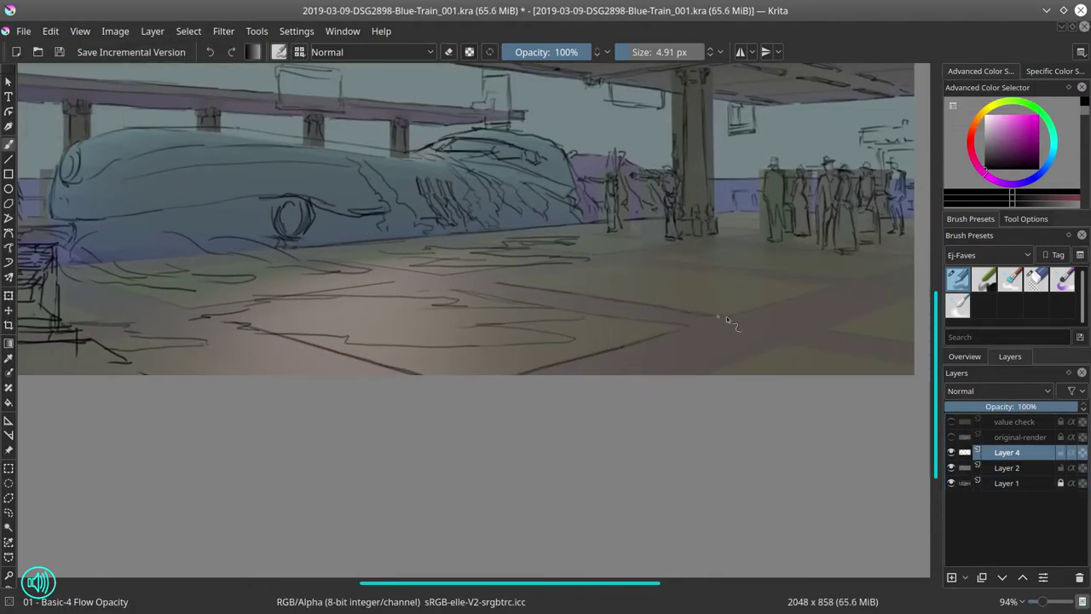
left_click_drag(358, 262, 414, 273)
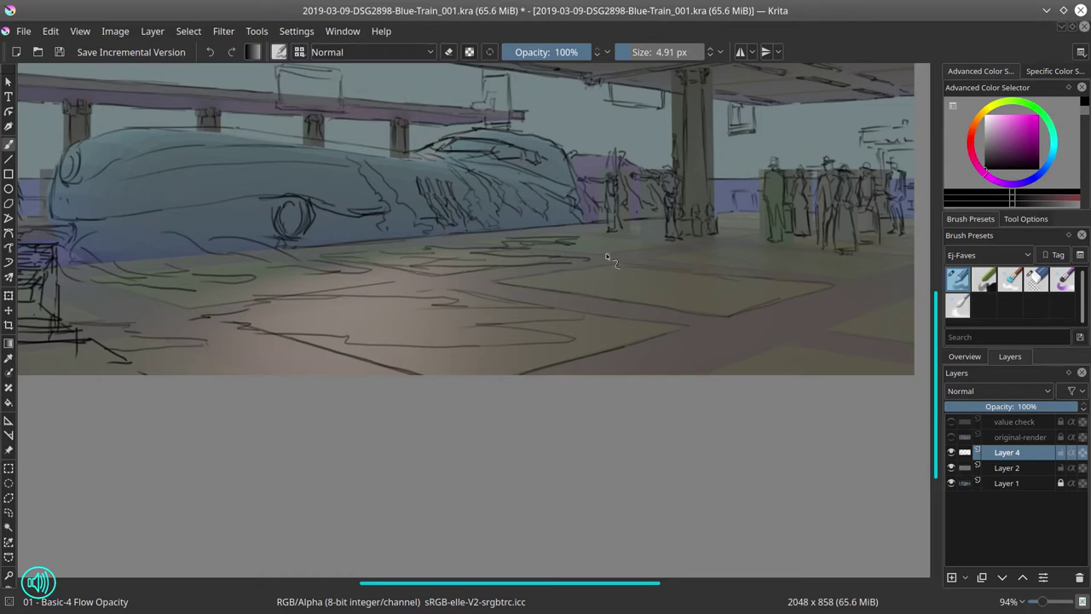
left_click_drag(808, 274, 561, 301)
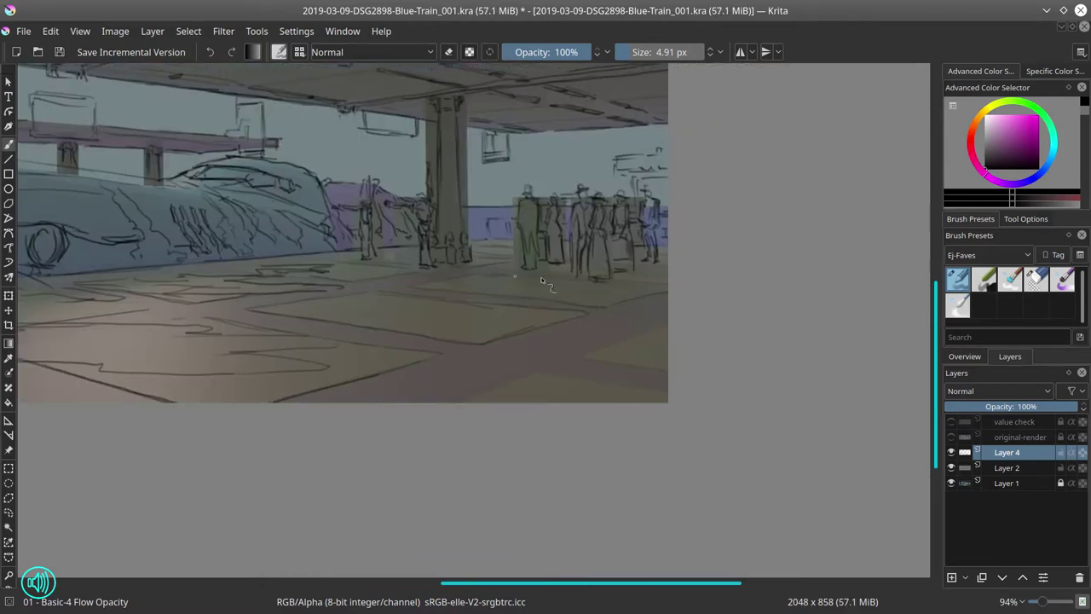
scroll(273, 354, "left", 5)
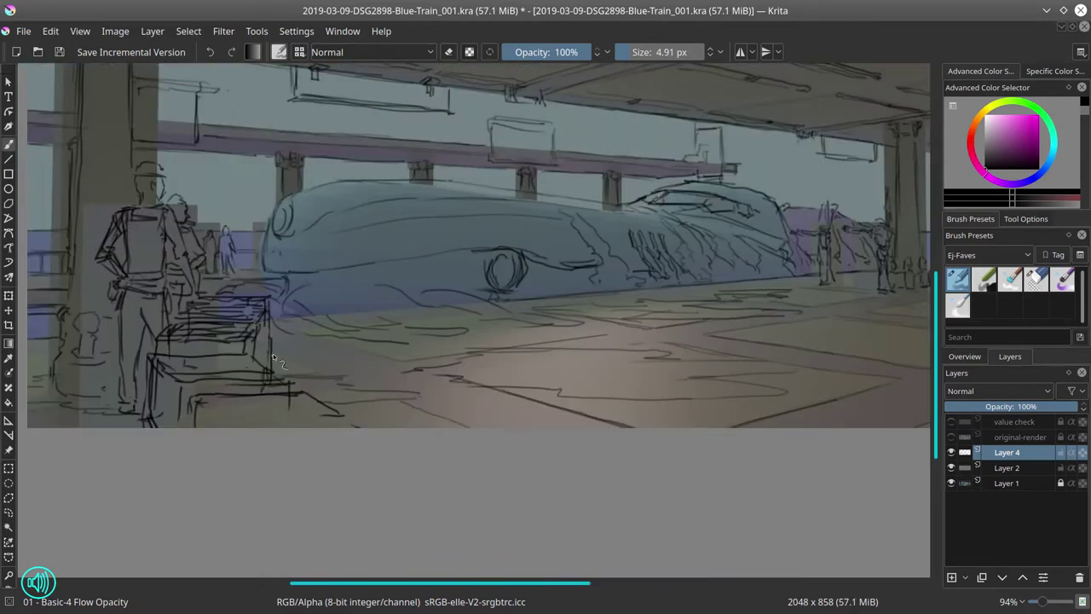
key("minus")
Mirror the view and draw two rings hanging below the ceiling on Layer 4
key("Page_Down")
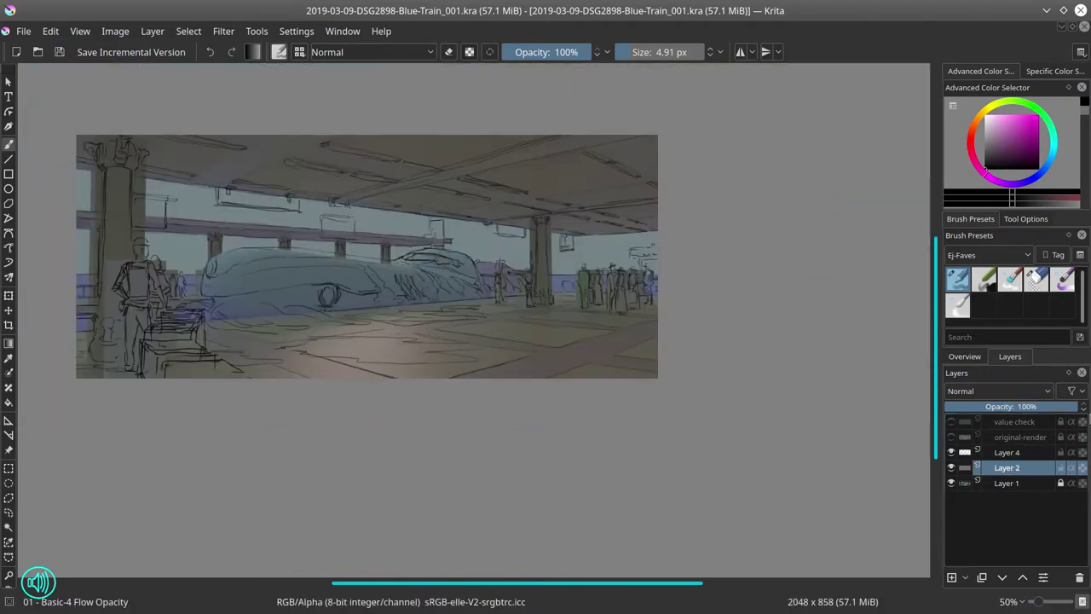
key("m")
key("ctrl+h")
key("Page_Up")
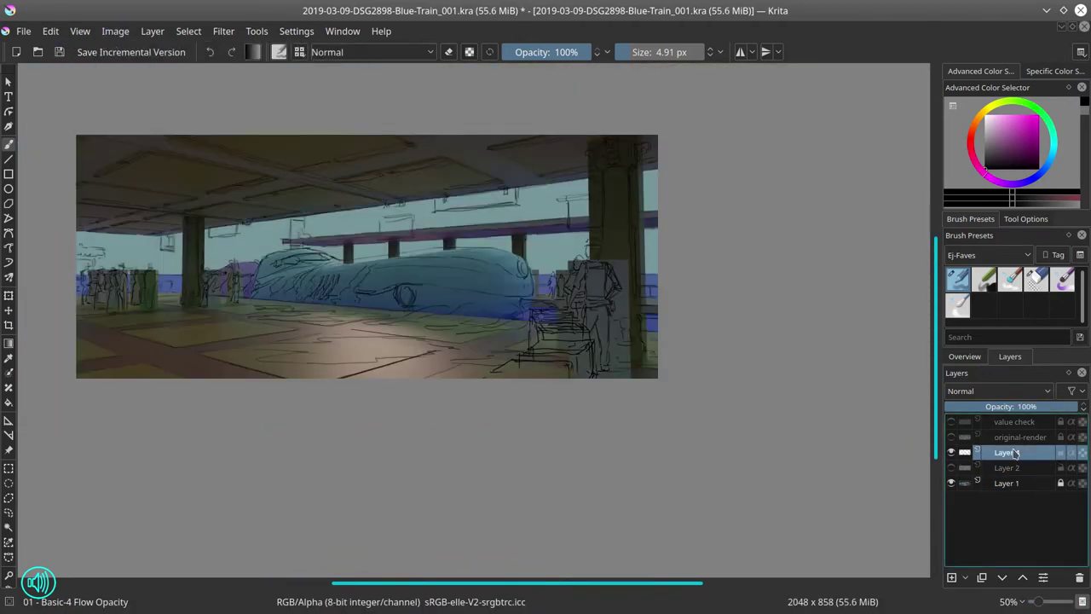
mouse_move(341, 220)
left_mouse_down()
mouse_move(355, 225)
mouse_move(343, 215)
left_mouse_up()
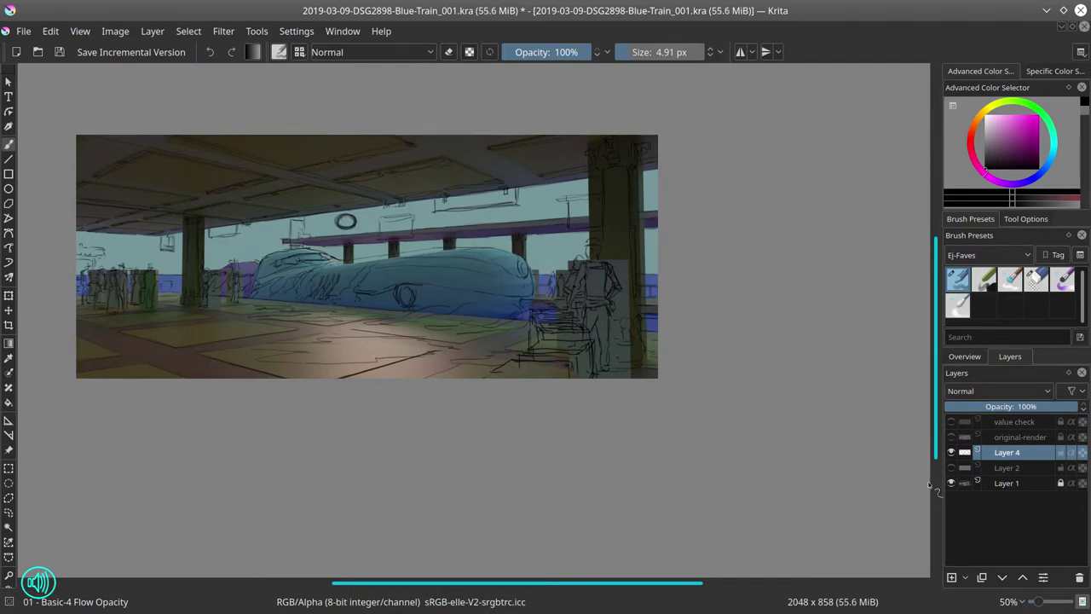
mouse_move(362, 223)
left_mouse_down()
mouse_move(339, 222)
mouse_move(352, 211)
mouse_move(358, 229)
left_mouse_up()
key("slash")
key("slash")
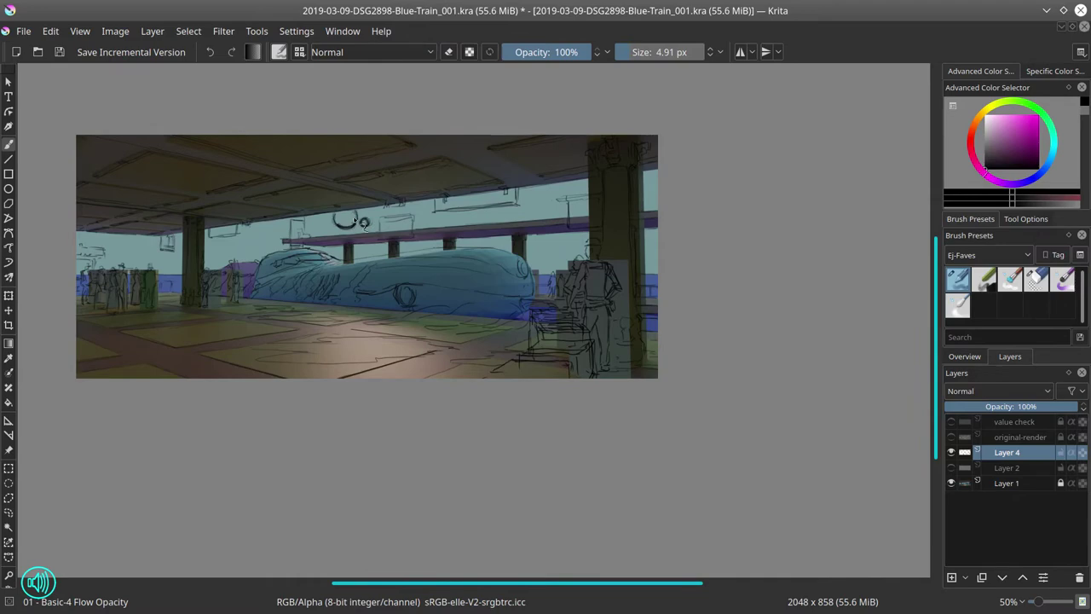
left_click(951, 467)
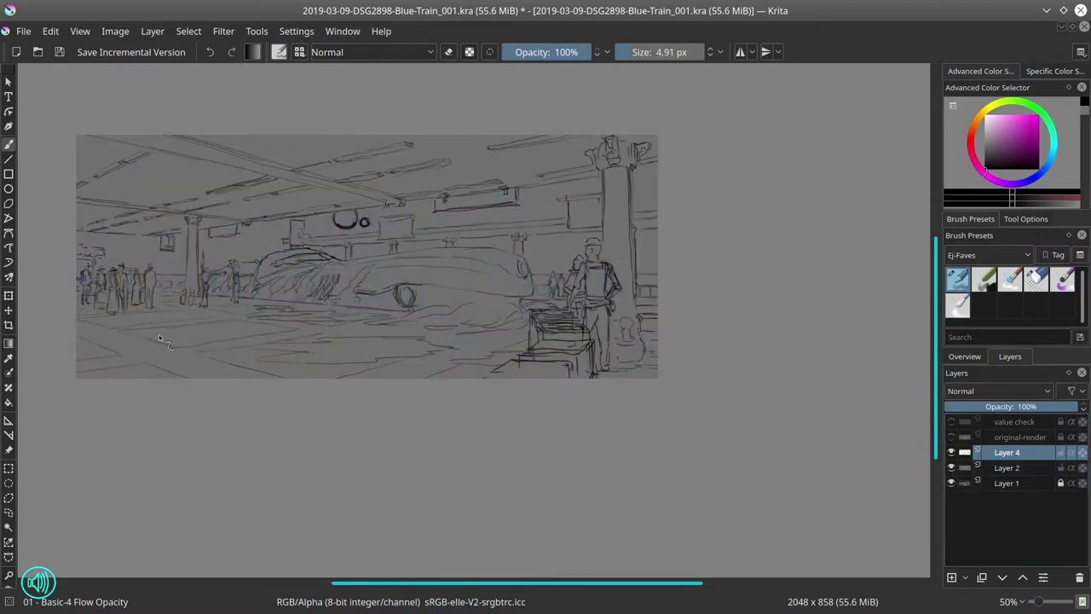
Group the original-render and original-sketch layers into an originals group
right_click(1006, 452)
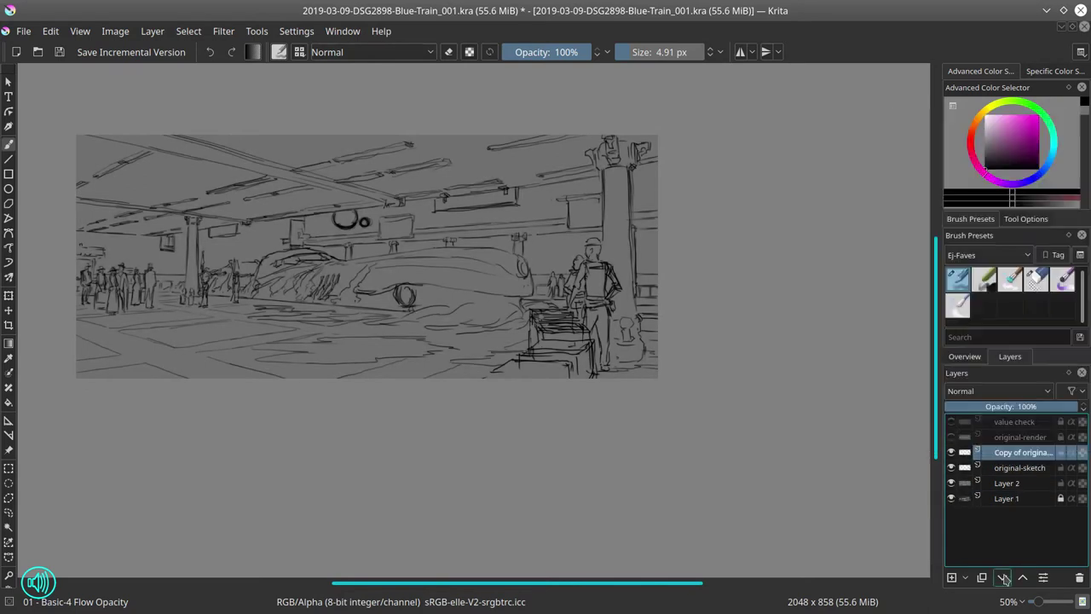
left_click(1002, 578)
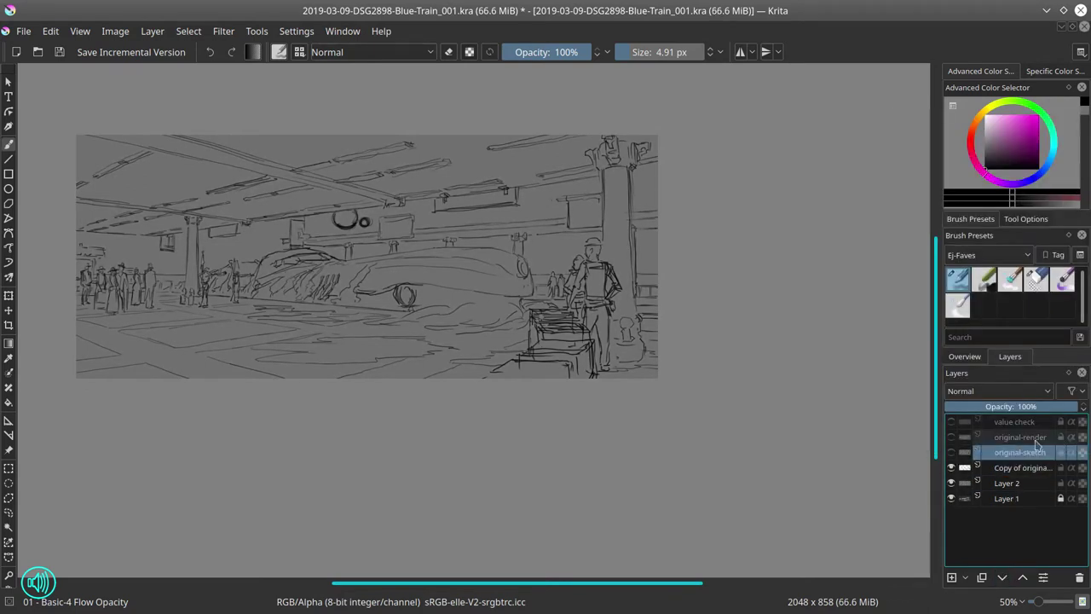
right_click(1014, 443)
mouse_move(933, 394)
left_click(810, 394)
left_click(1022, 499)
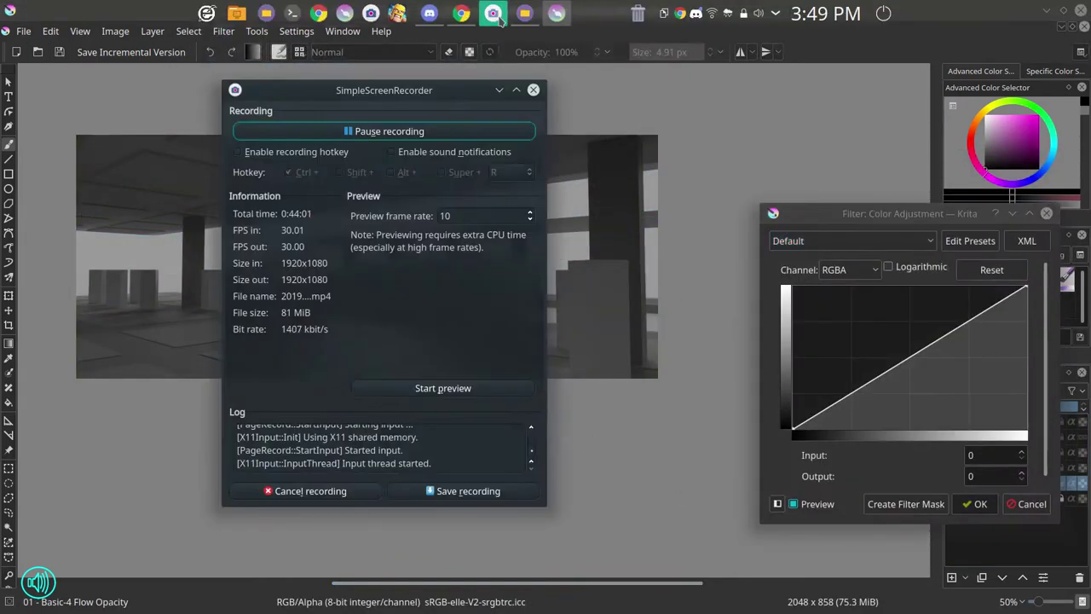
Apply a hard black-and-white curve to Copy of Layer 1 and select its white areas
left_click(494, 14)
left_click_drag(910, 357, 909, 301)
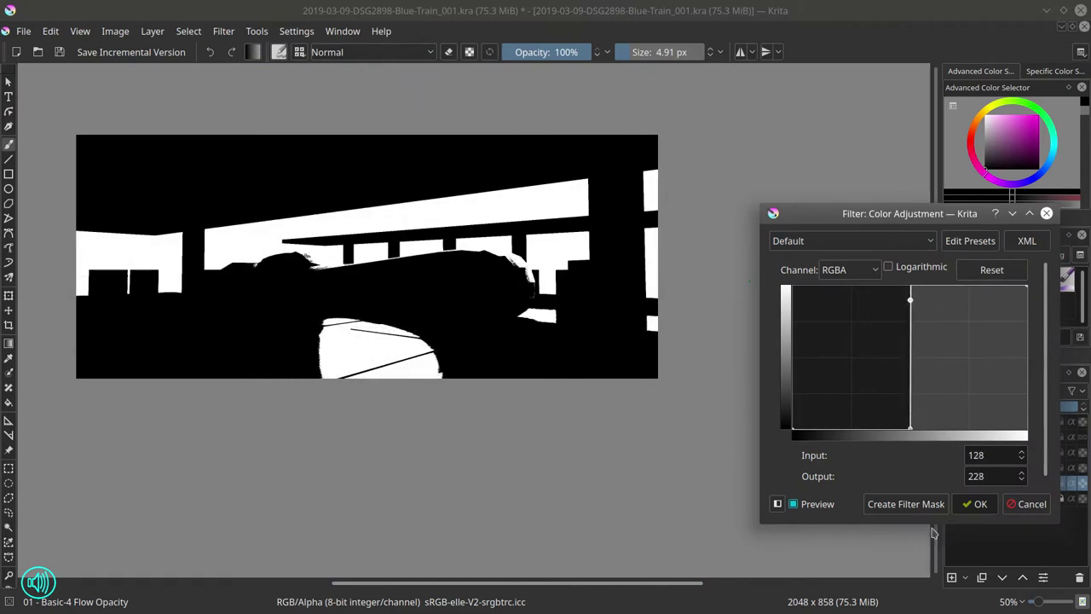
left_click(976, 504)
left_click(9, 525)
left_click(384, 349)
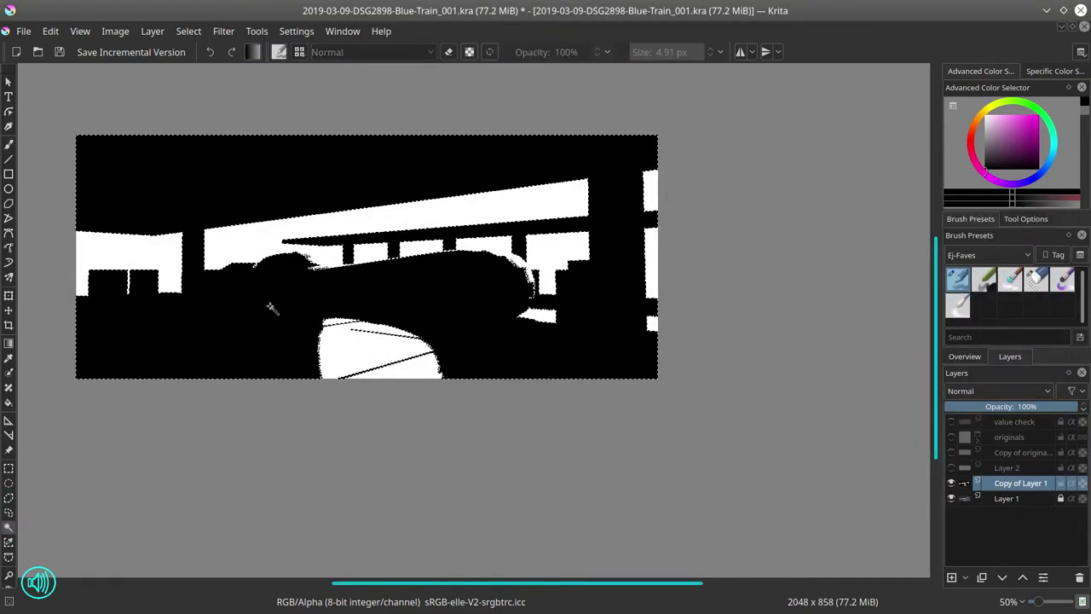
Hide Copy of Layer 1, show the sketch copy and Layer 2, deselect, and save
left_click(952, 484)
left_click(952, 468)
left_click(951, 453)
scroll(159, 273, "up", 3)
scroll(341, 341, "up", 3)
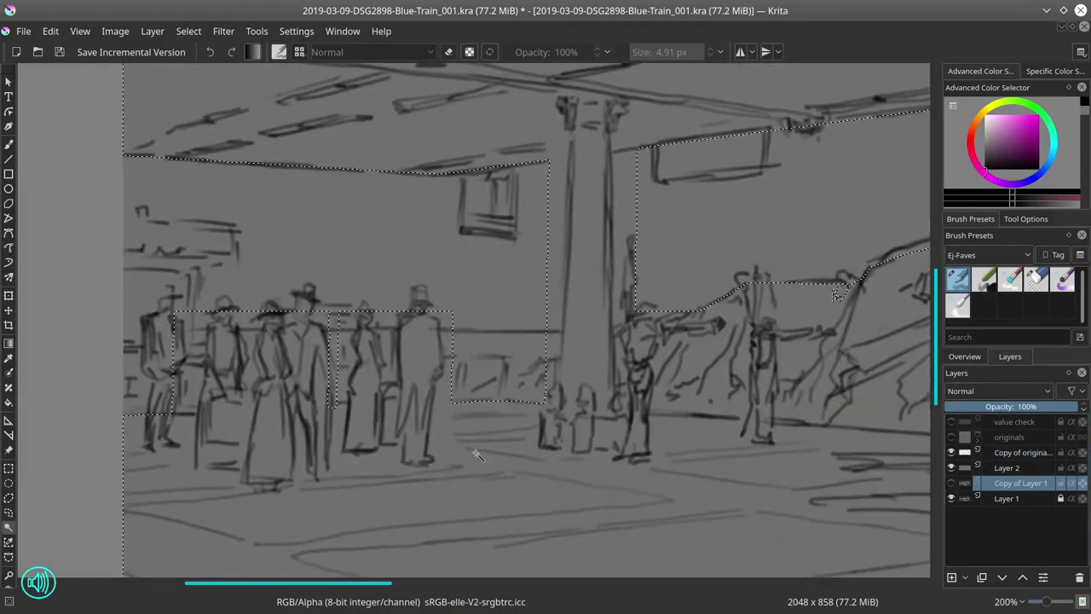
scroll(663, 415, "down", 3)
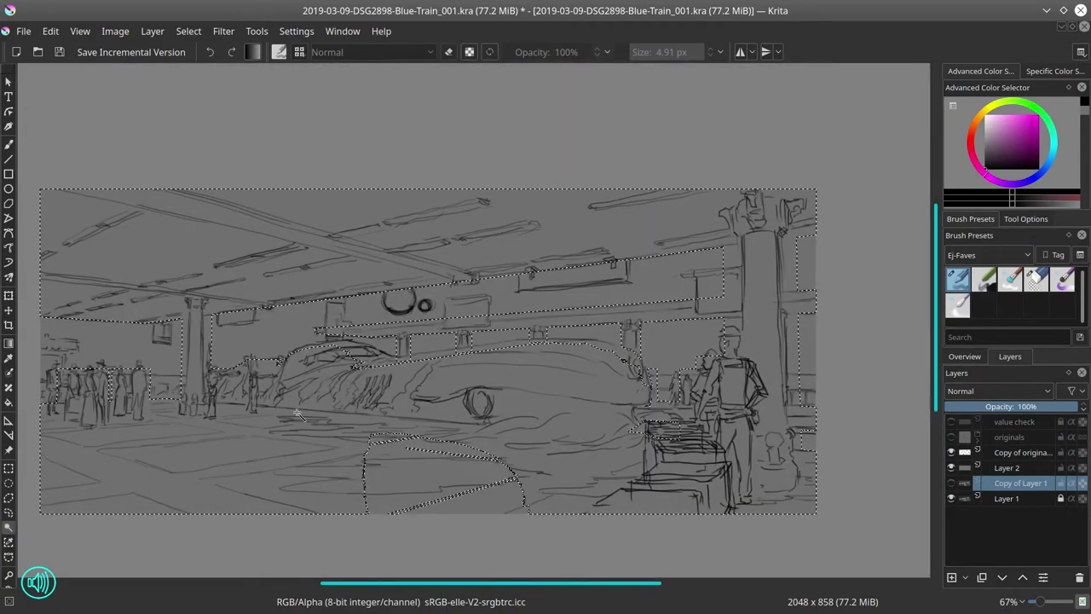
left_click(188, 32)
left_click(215, 65)
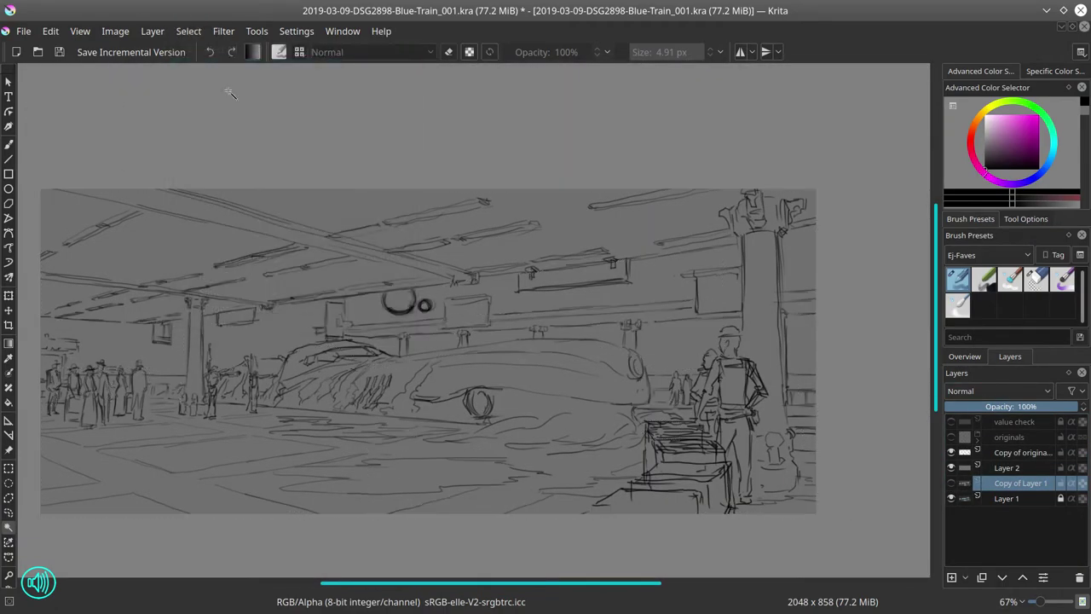
left_click(60, 53)
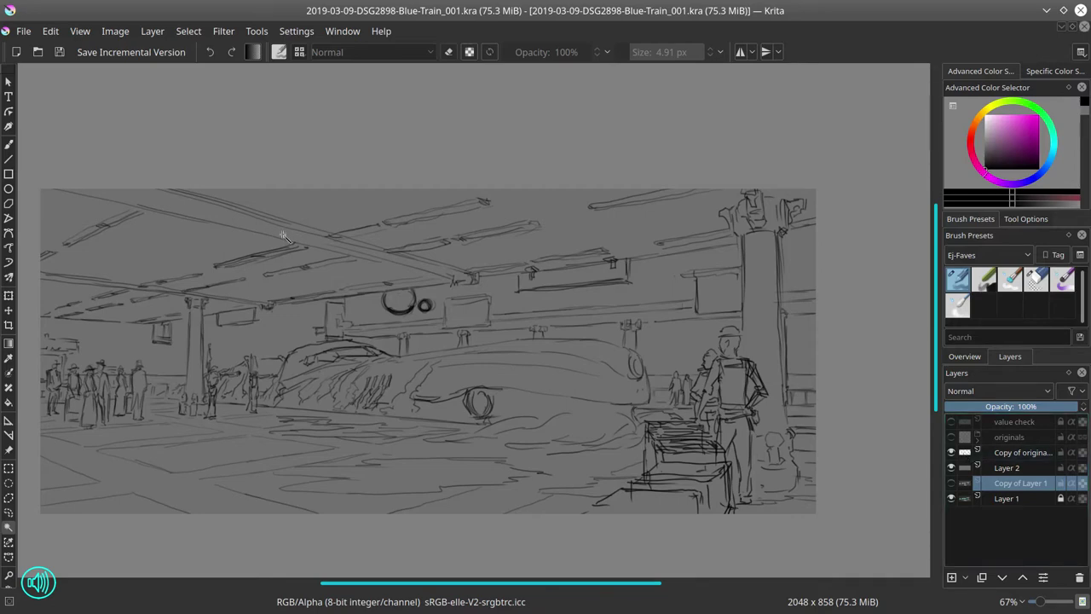
Make Layer 2 active, lower its opacity to check beneath, then hide its grey blocks
scroll(283, 235, "up", 5)
left_click(1007, 467)
left_click(1033, 406)
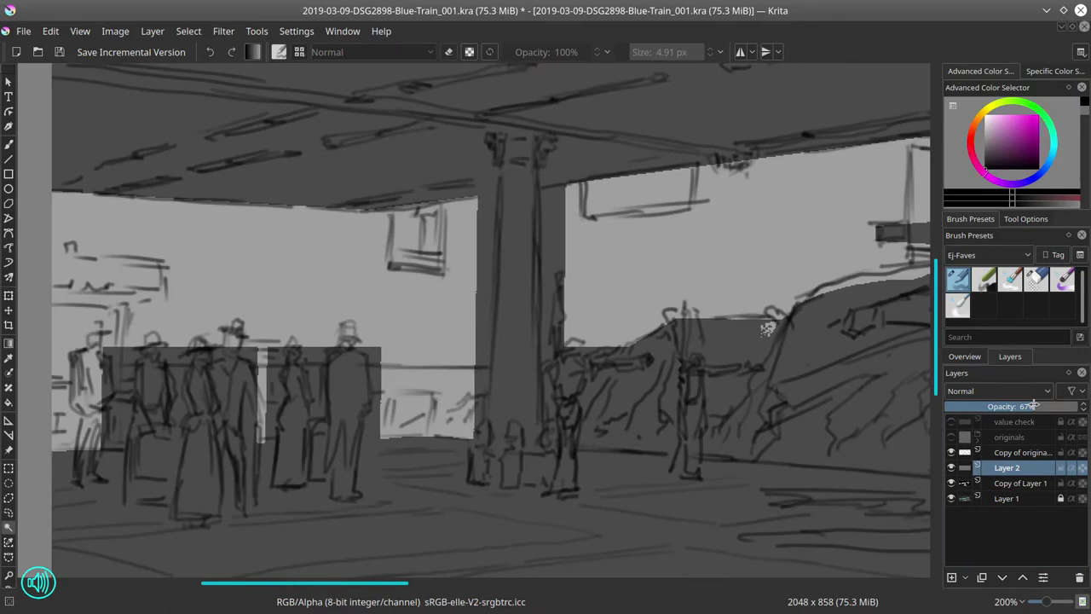
left_click(952, 468)
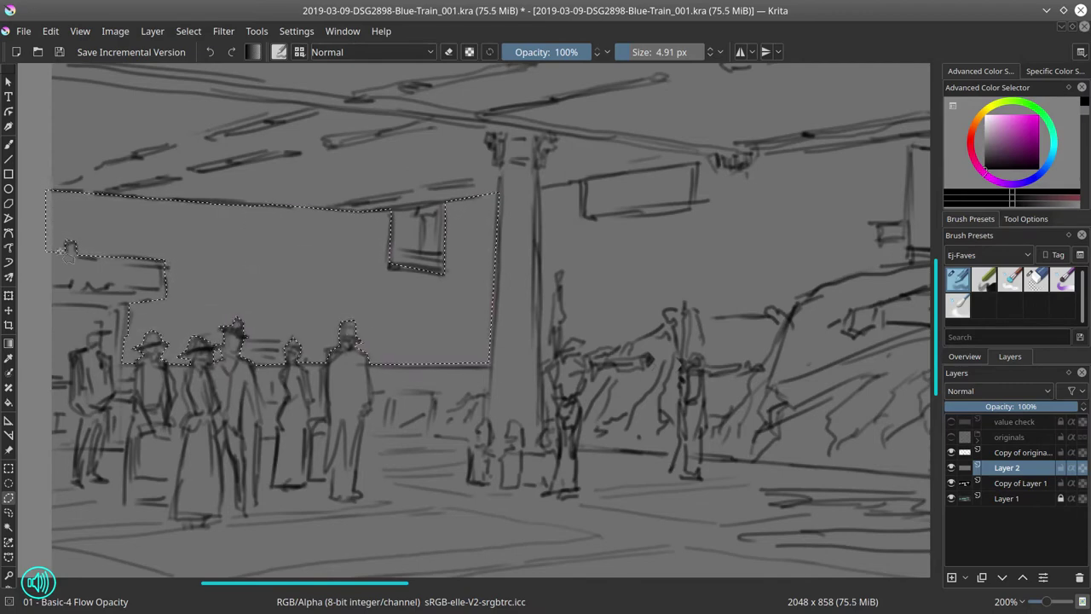
Extend the selection with polygon outlines around the left-hand figures
left_click_drag(95, 328, 111, 359)
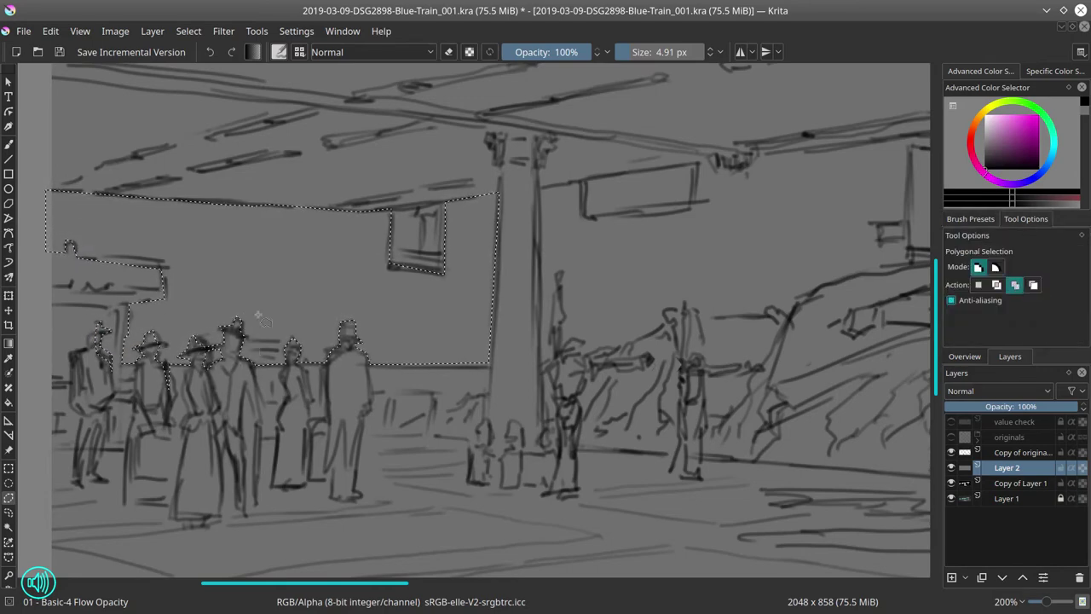
left_click(248, 512)
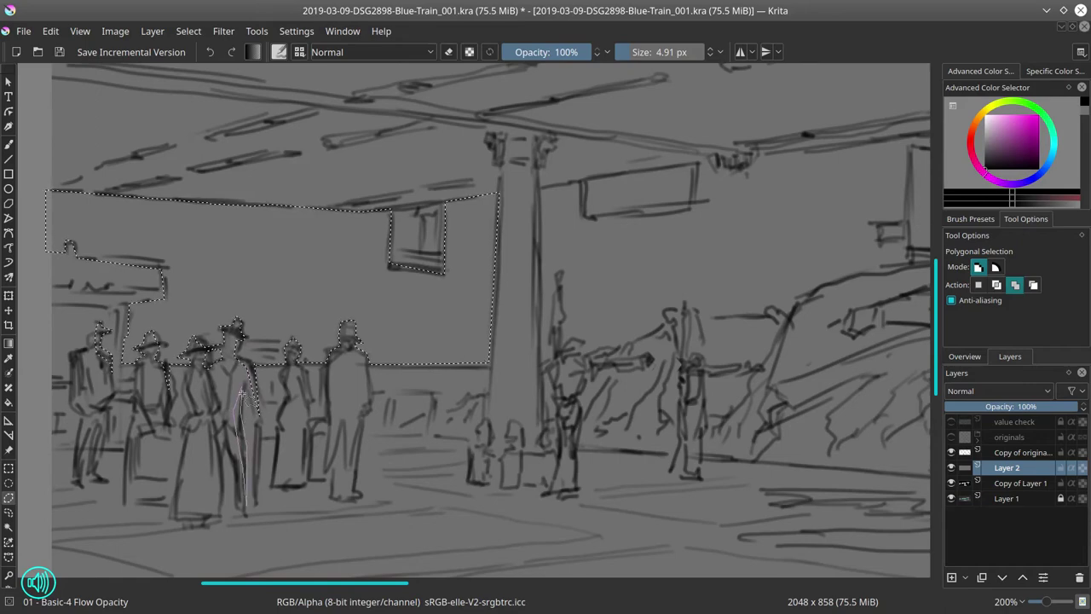
double_click(219, 512)
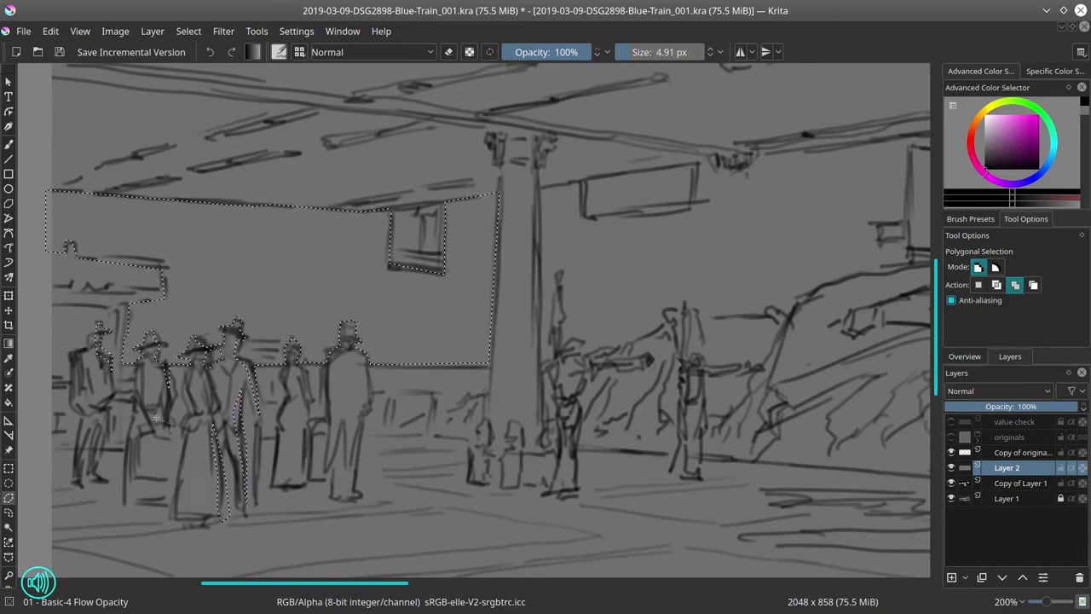
left_click(307, 433)
double_click(323, 363)
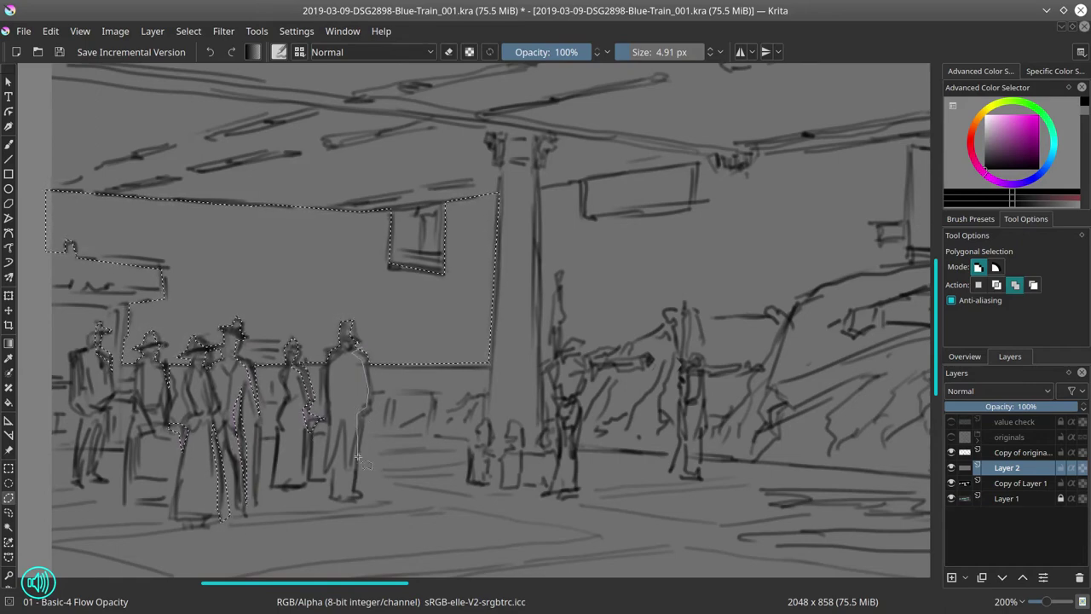
double_click(358, 496)
Add polygon areas along the pillar and around the neighbouring figure
left_click_drag(587, 349, 459, 307)
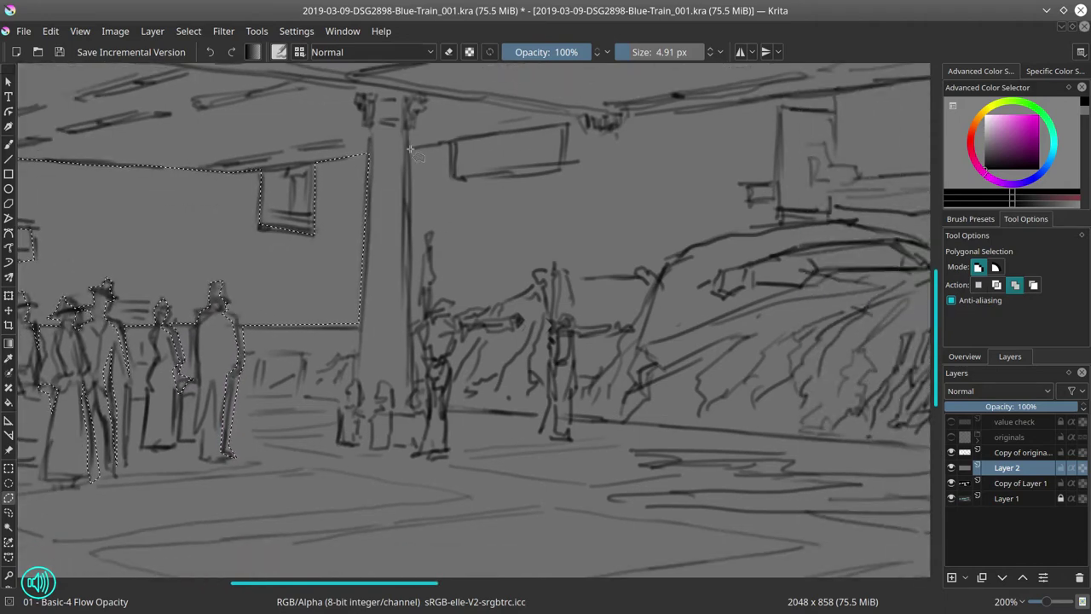
left_click(398, 385)
left_click(428, 406)
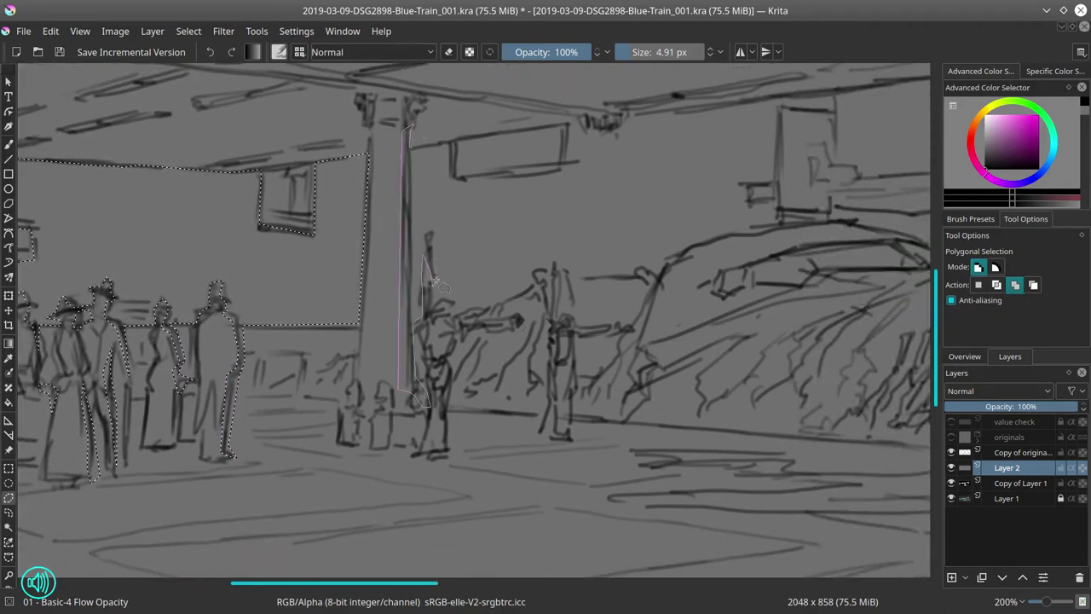
left_click(459, 205)
left_click_drag(452, 142, 413, 140)
double_click(413, 138)
left_click(419, 258)
left_click(396, 273)
left_click(400, 303)
Trace the sky opening above the train along its top edge and add it
left_click(470, 317)
left_click(511, 276)
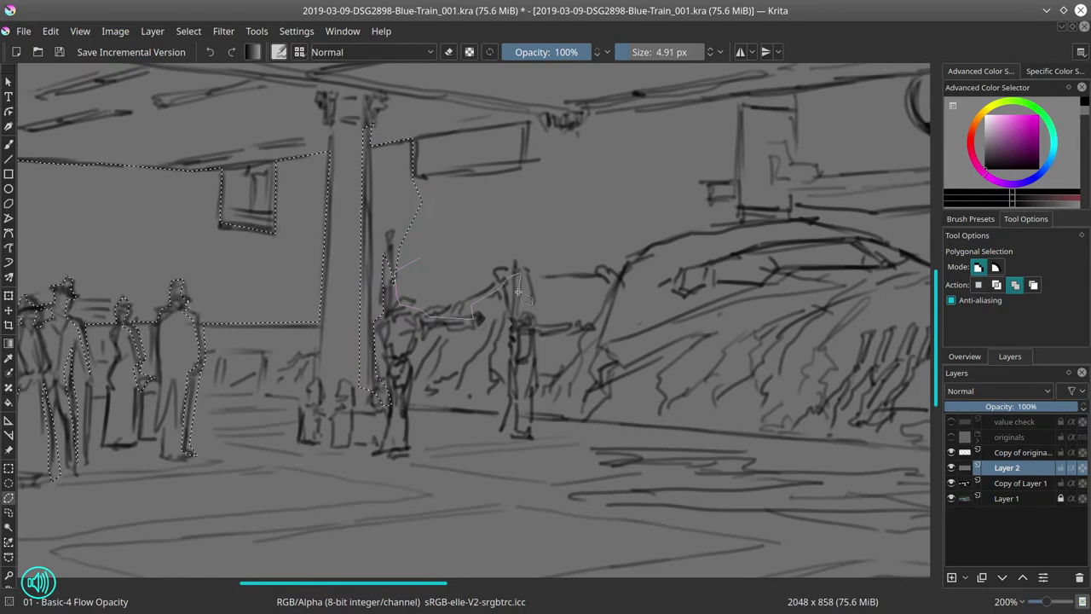
left_click(610, 282)
left_click(623, 270)
left_click(699, 249)
left_click(793, 226)
left_click(861, 243)
left_click(903, 264)
left_click_drag(903, 264, 631, 337)
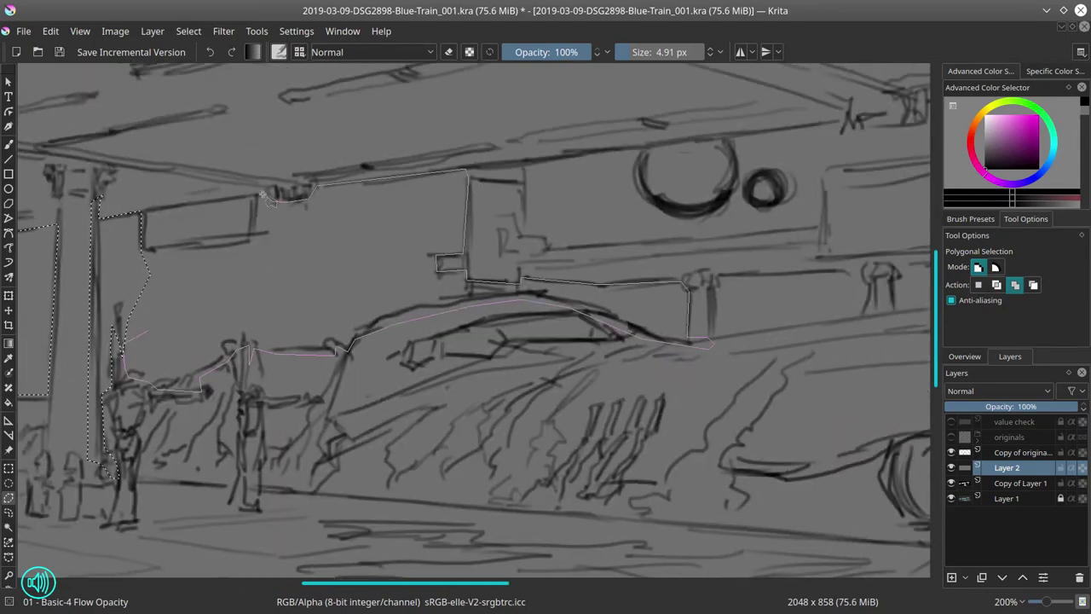
double_click(128, 305)
Add the opening above the train's middle and the area around its nose
left_click_drag(544, 242, 181, 247)
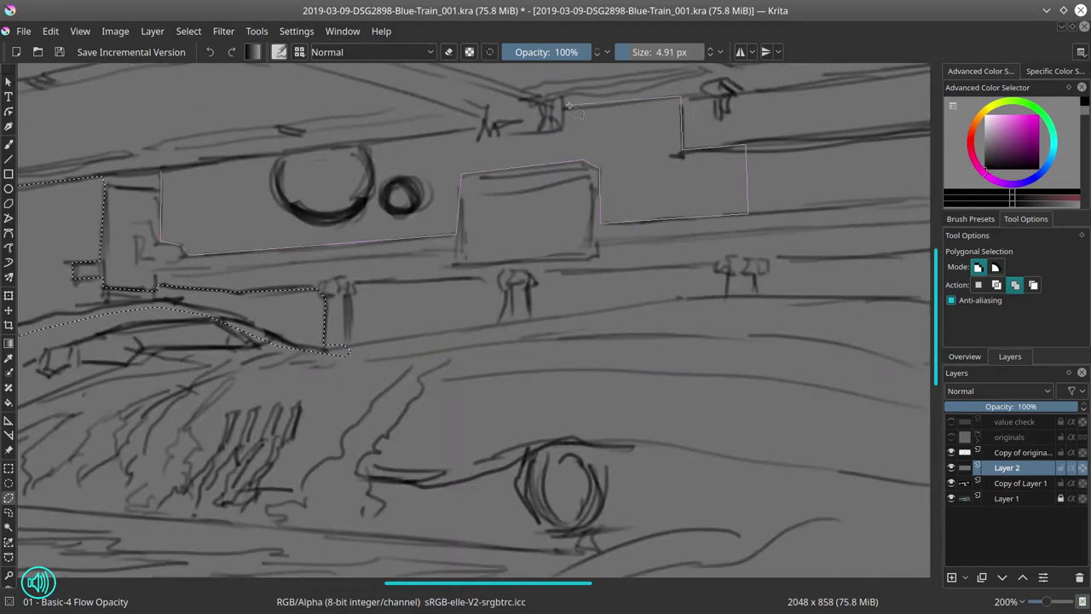
double_click(367, 144)
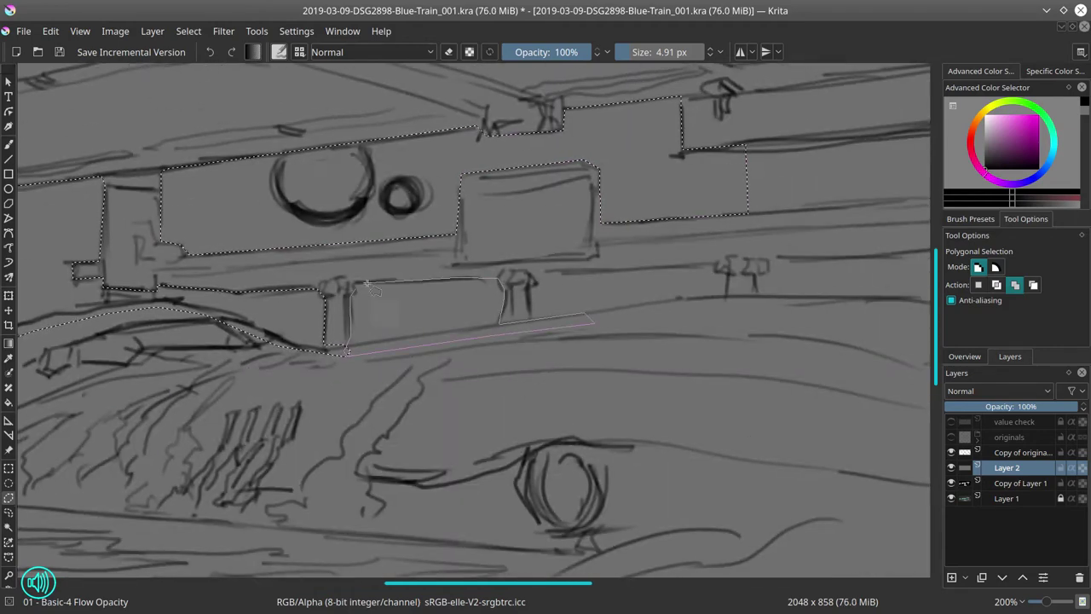
left_click_drag(528, 291, 256, 283)
left_click(780, 386)
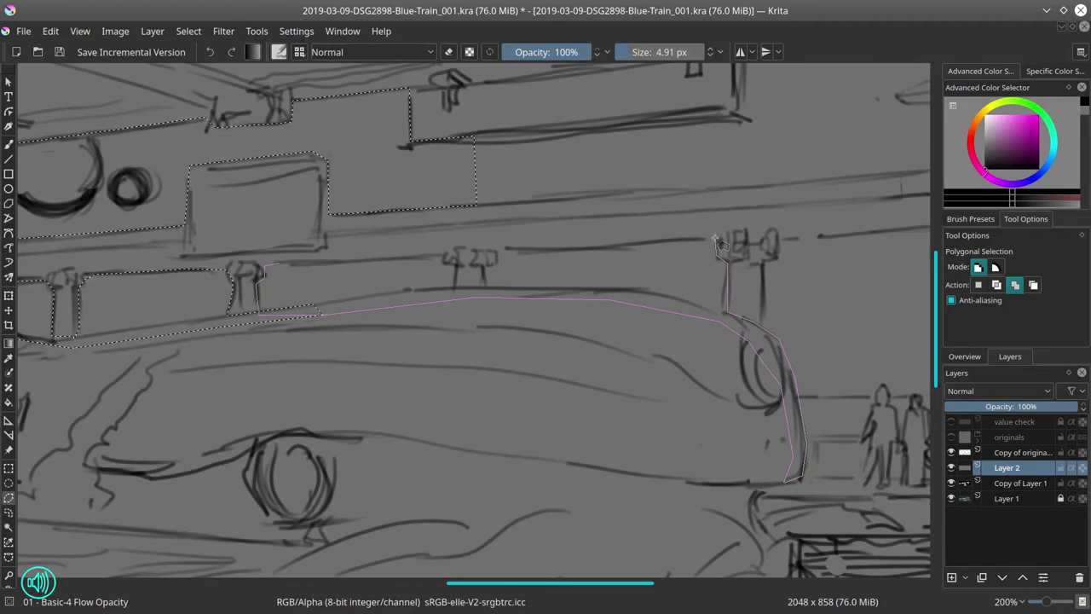
left_click(495, 251)
left_click(487, 265)
left_click(485, 284)
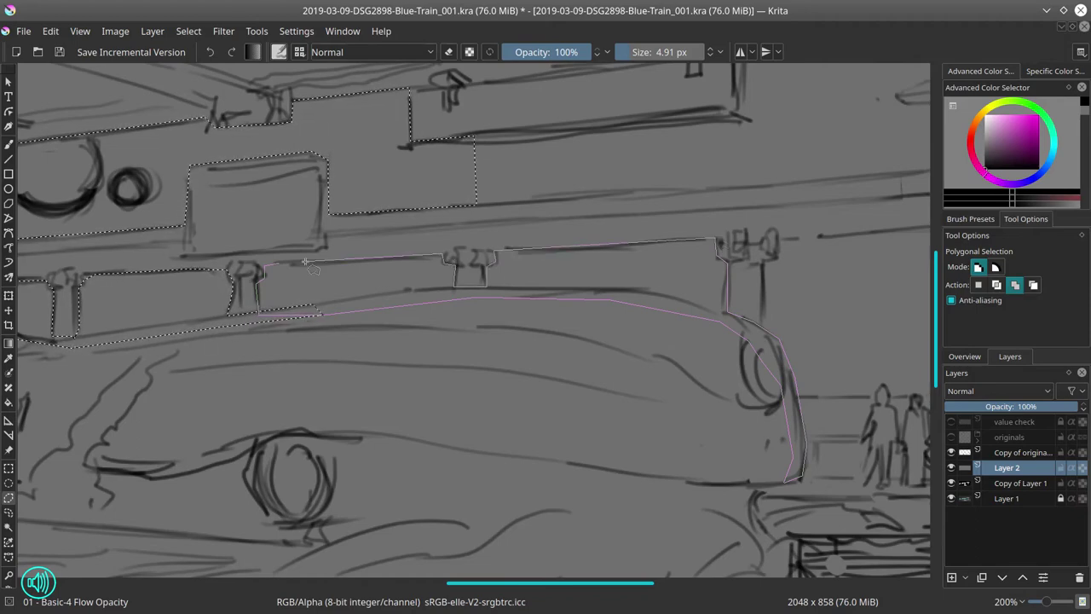
double_click(305, 262)
Outline the gap by the upper ceiling beam into the selection
left_click_drag(750, 222, 452, 266)
left_click(448, 96)
left_click(158, 189)
left_click(174, 252)
left_click(641, 215)
left_click(600, 150)
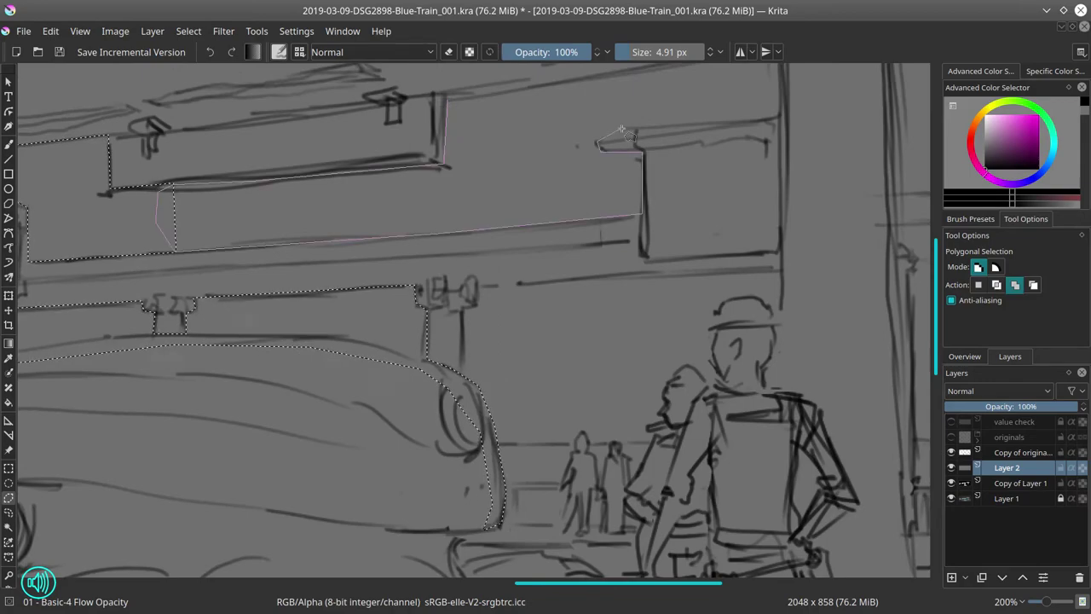
double_click(621, 129)
Add the area beside the train's front around the foreground figure's face and hat
left_click_drag(621, 129, 254, 403)
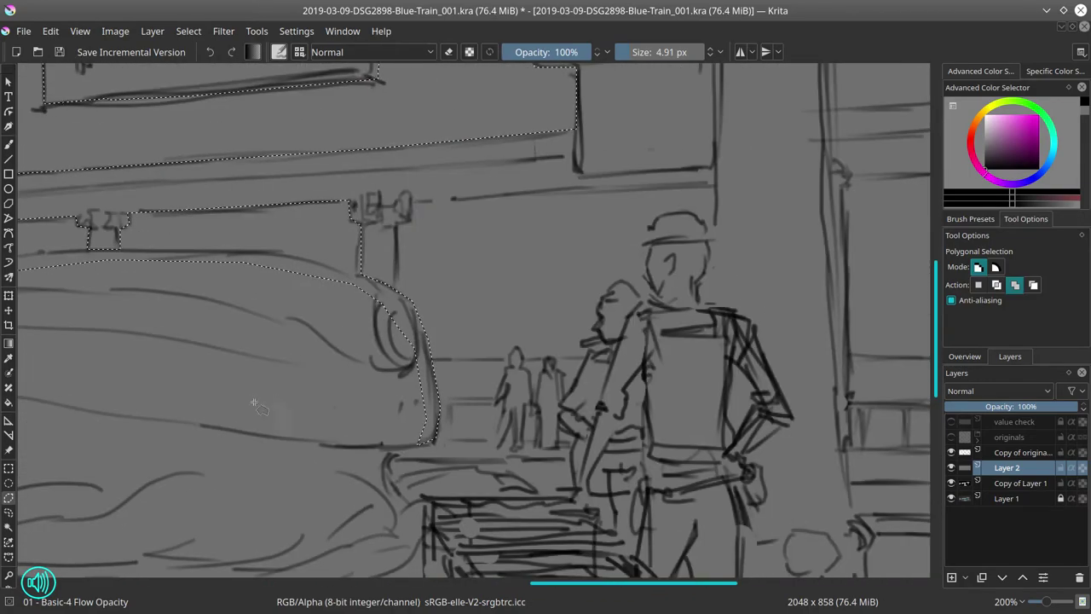
left_click(411, 203)
left_click(394, 285)
left_click(430, 358)
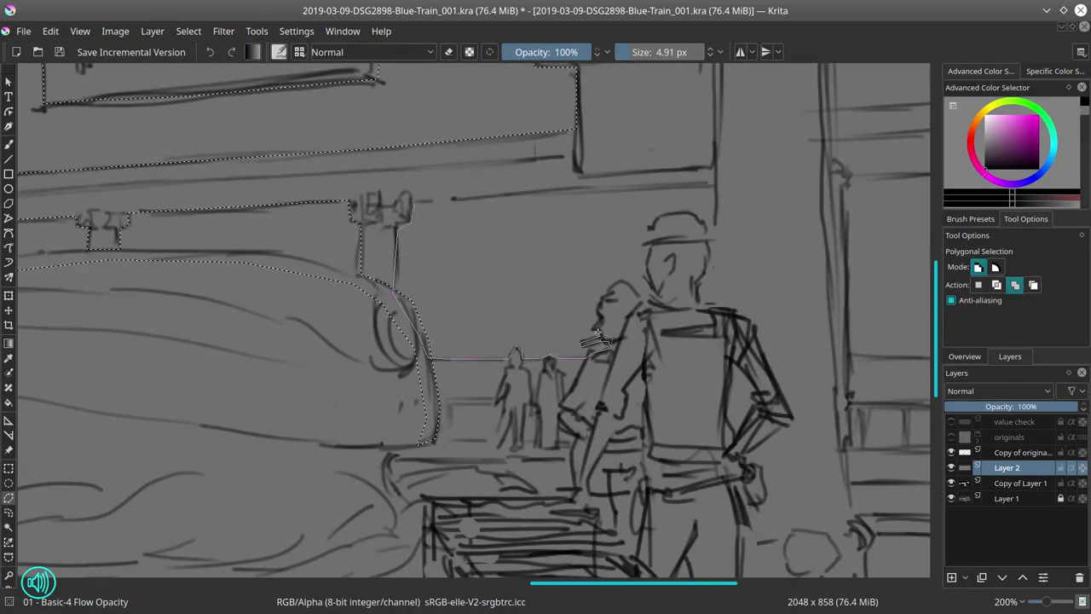
left_click(588, 344)
left_click(620, 281)
left_click(646, 256)
left_click(652, 220)
left_click(706, 220)
left_click(716, 229)
double_click(716, 181)
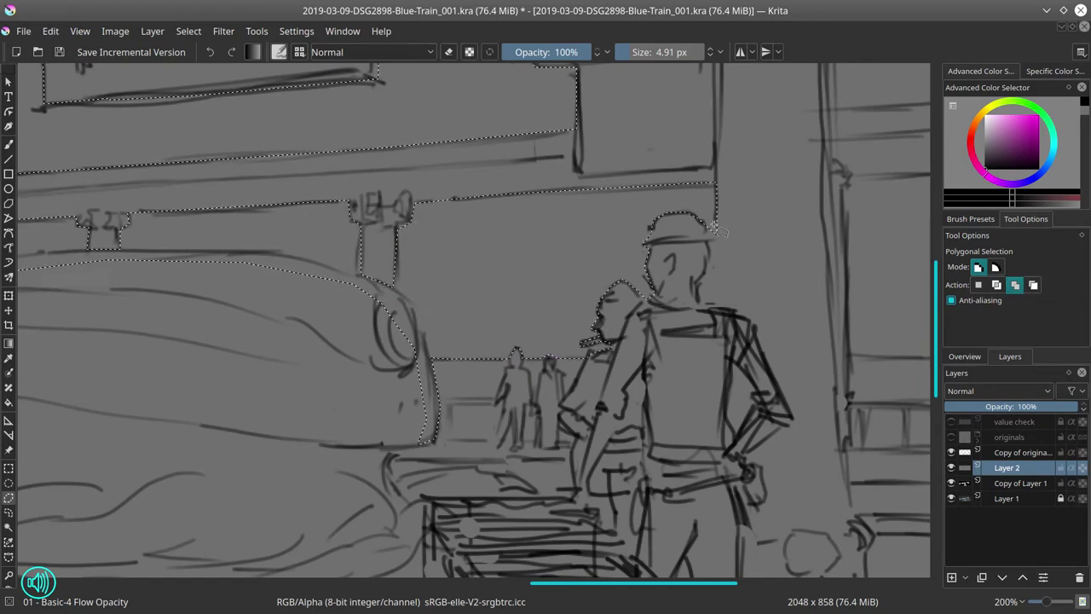
scroll(716, 229, "right", 5)
scroll(565, 130, "up", 3)
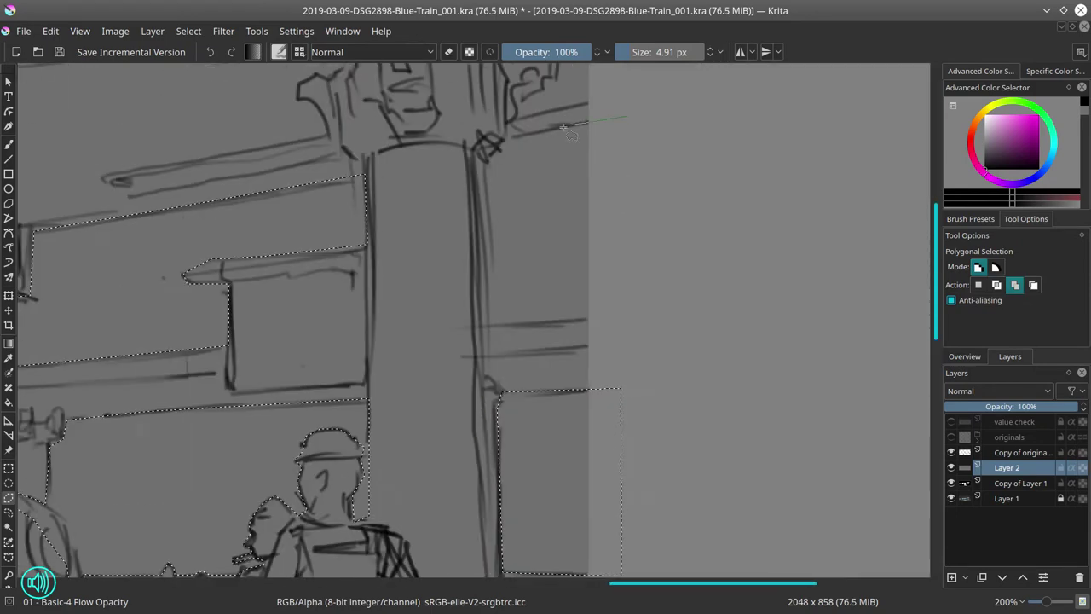
scroll(738, 452, "down", 6)
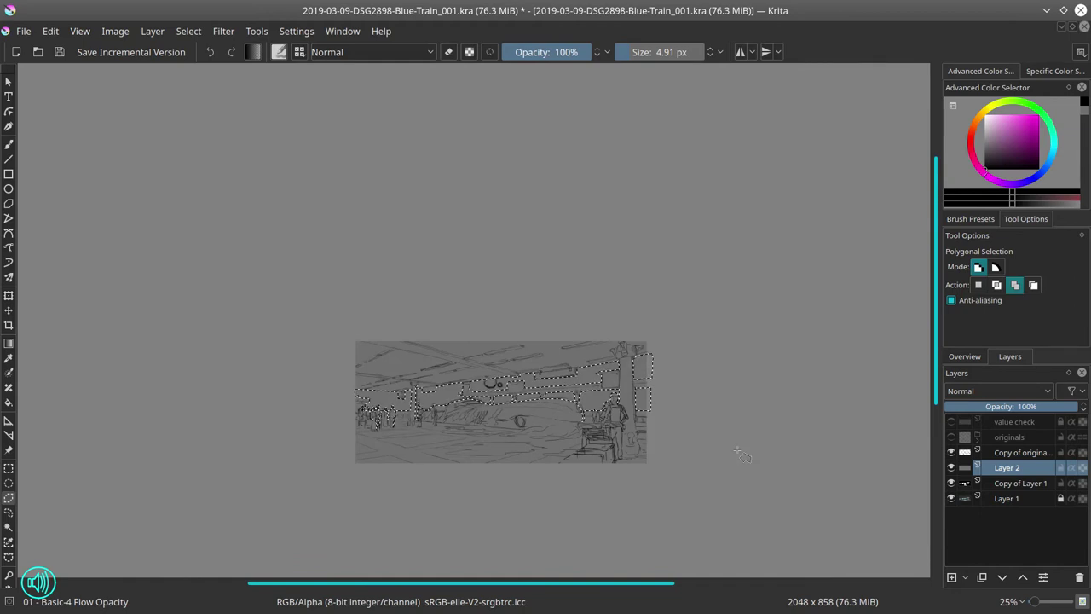
Save, add a floor patch at bottom centre to the selection, and save again
key("ctrl+s")
left_click(503, 436)
left_click(469, 464)
left_click(471, 490)
left_click(530, 492)
left_click(517, 444)
double_click(503, 436)
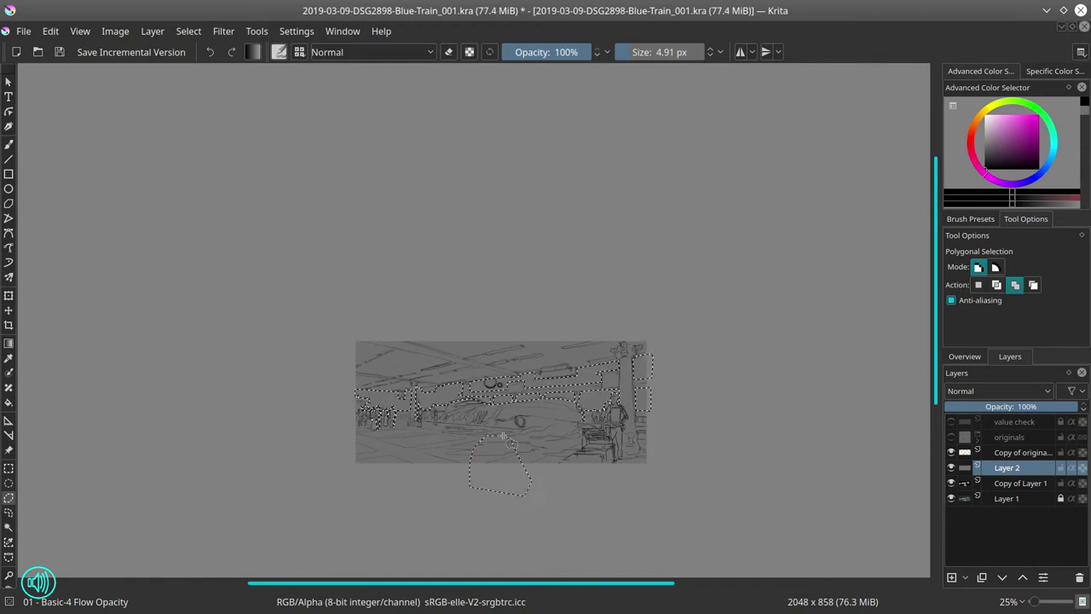
key("ctrl+s")
Fill the selection light pink, invert it, and fill the remainder dark green
left_click(1000, 134)
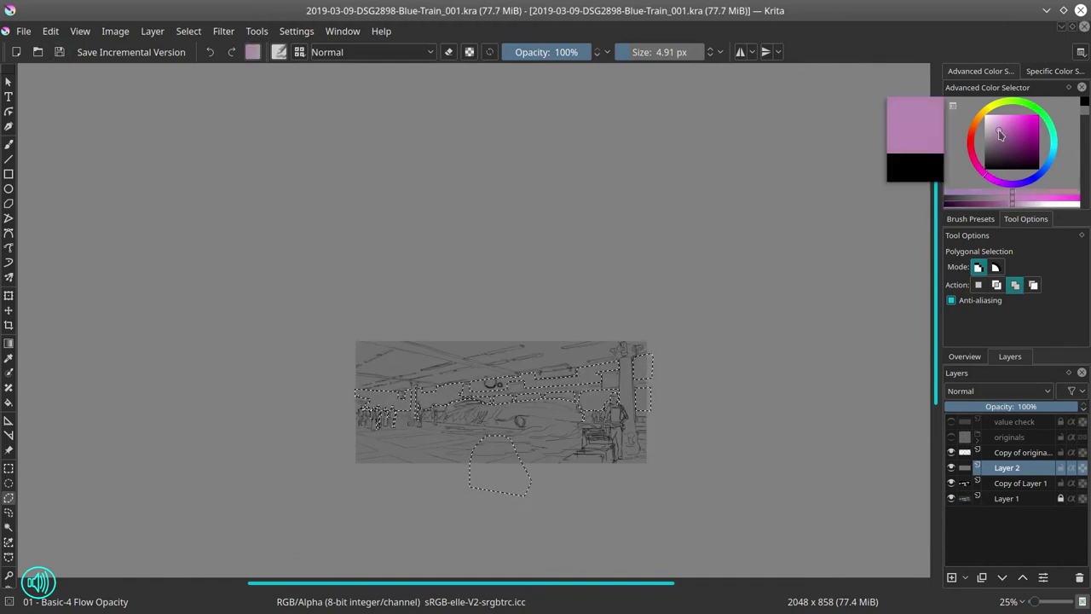
key("f")
left_click(602, 378)
left_click(1025, 152)
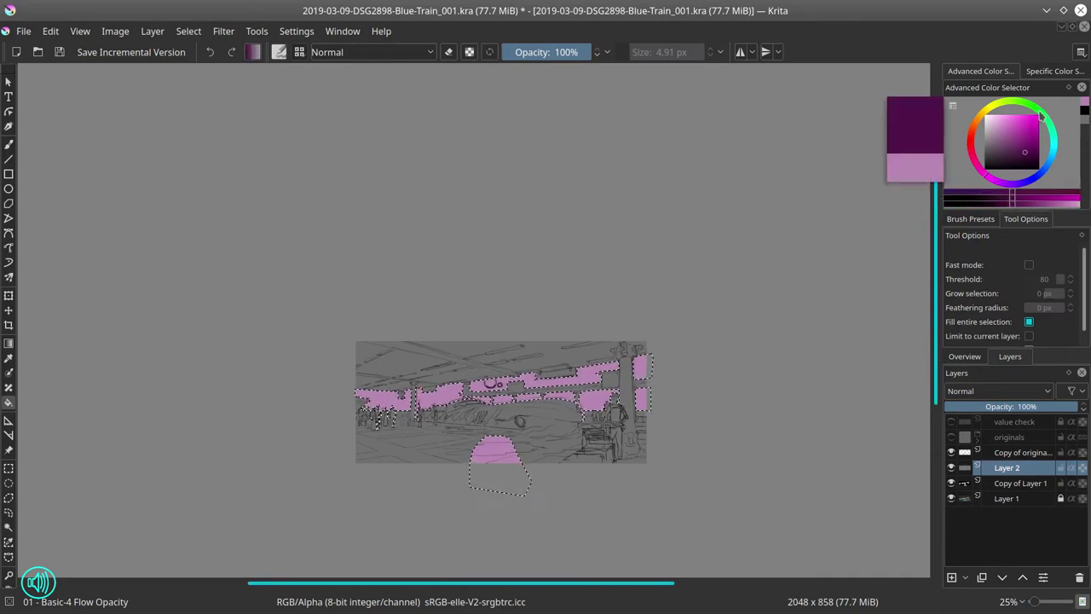
left_click(1040, 115)
key("ctrl+shift+a")
left_click(372, 375)
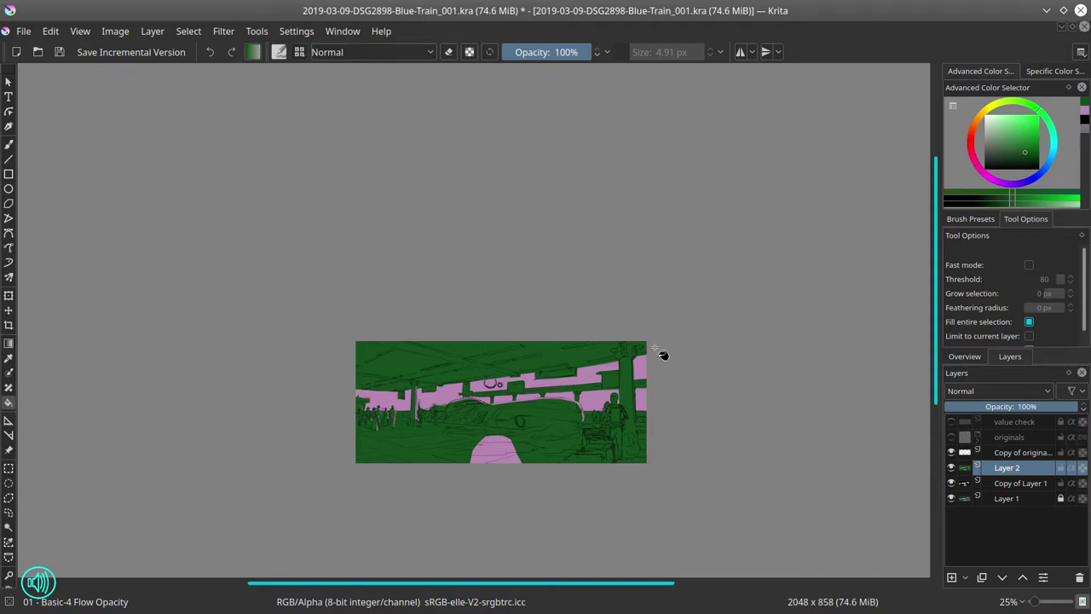
Duplicate the value separation layer, move Layer 1 above the copy, and set 70% opacity
right_click(1006, 467)
left_click(997, 253)
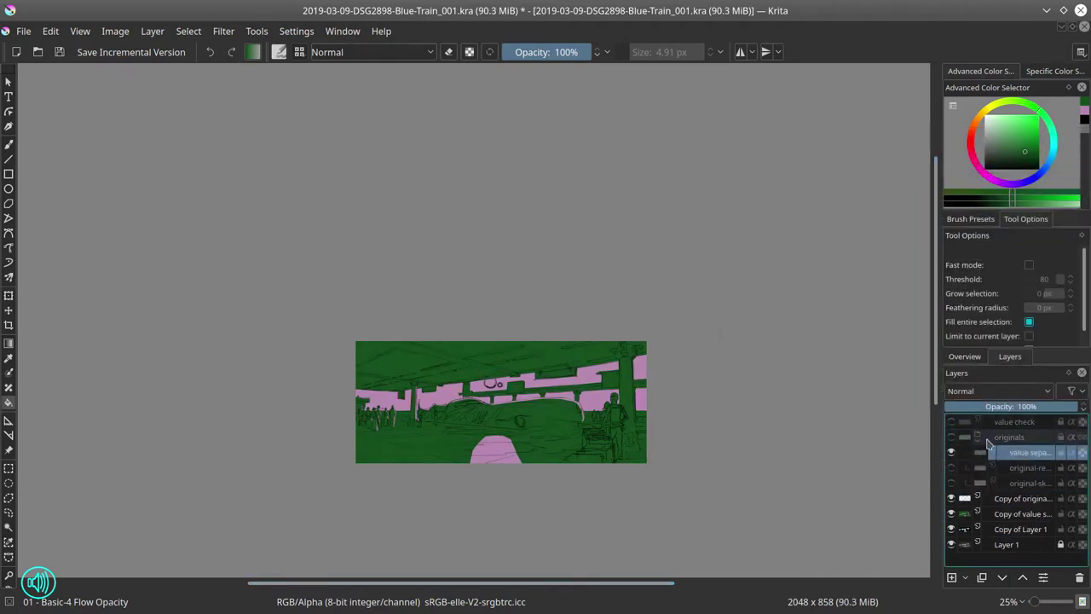
left_click(1022, 578)
left_click(1022, 578)
left_click(1038, 406)
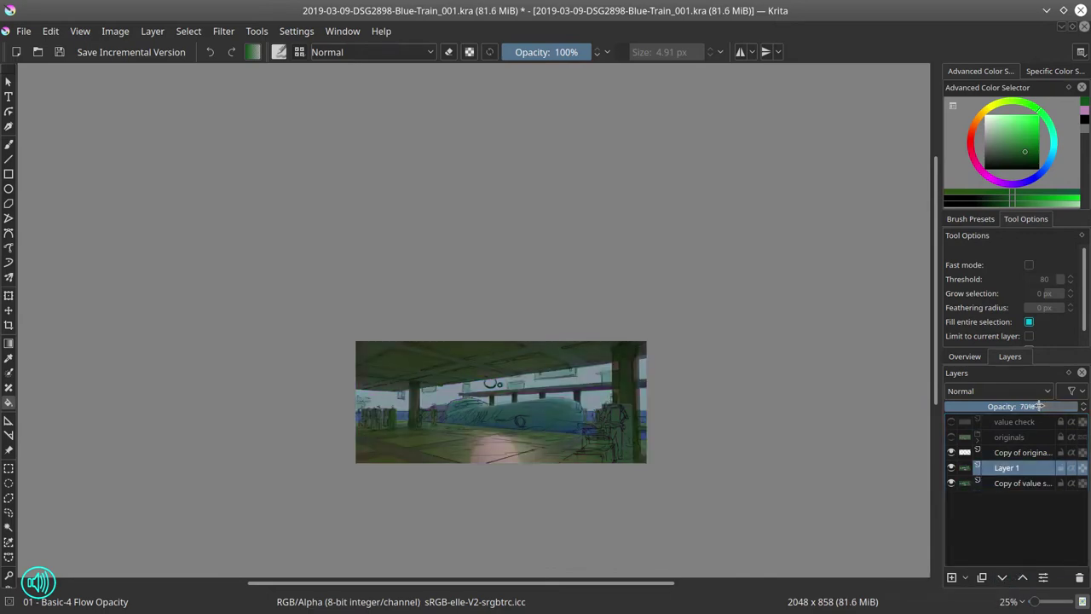
Duplicate the original layers, merge the copy down, select all on Layer 6, then activate Layer 1
right_click(1032, 452)
left_click(997, 253)
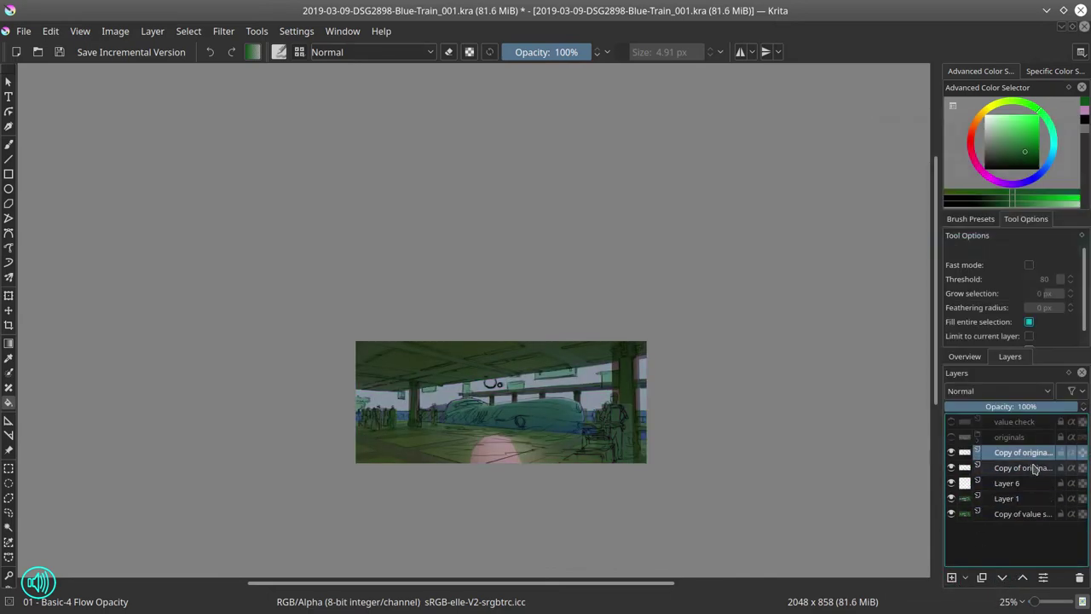
right_click(1018, 453)
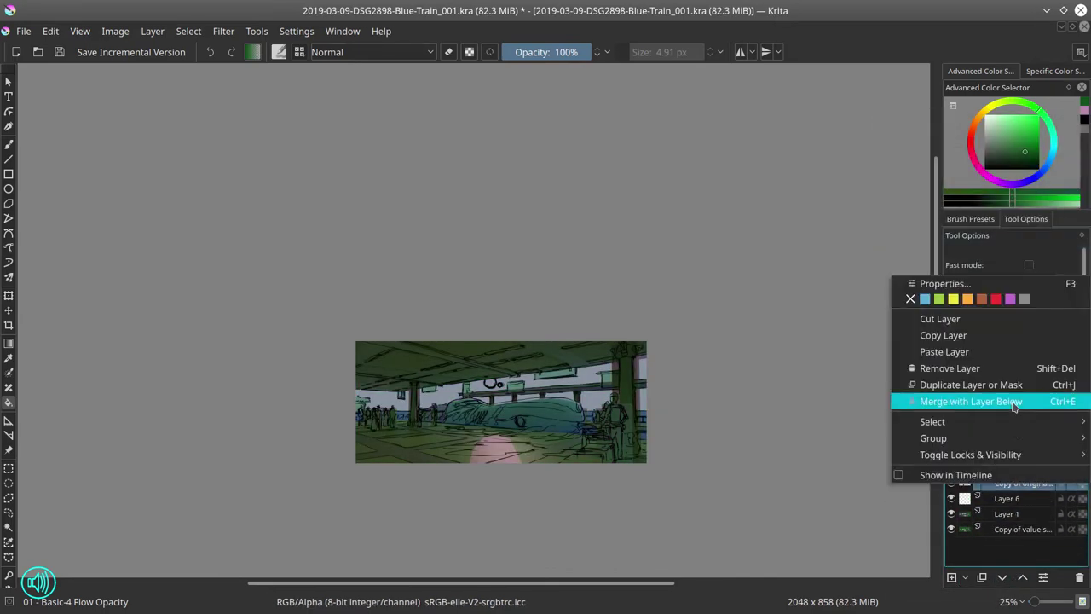
left_click(959, 239)
left_click(1006, 483)
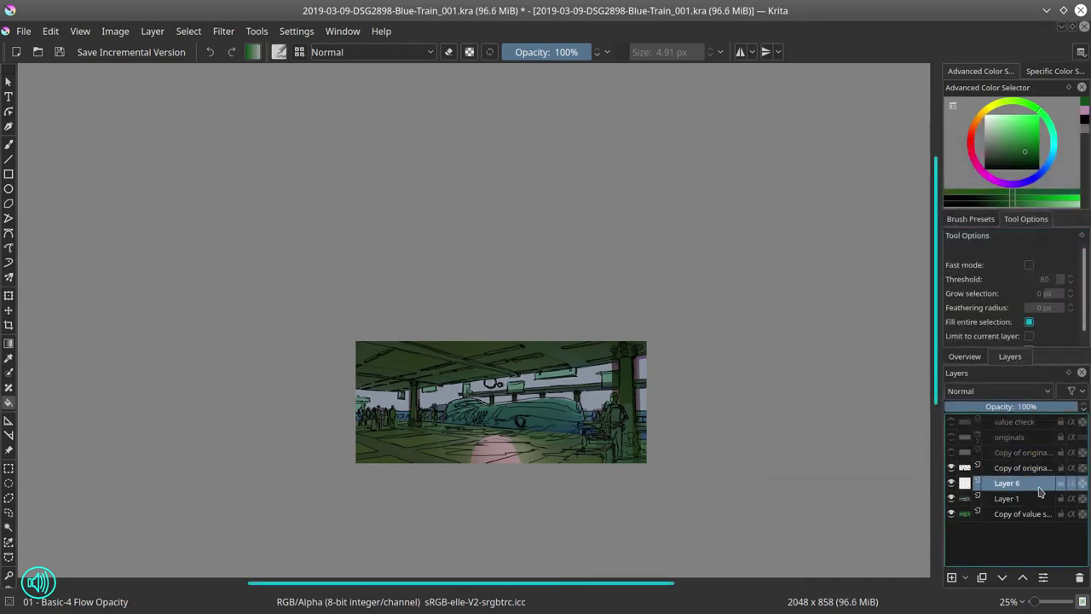
left_click(189, 31)
left_click(205, 49)
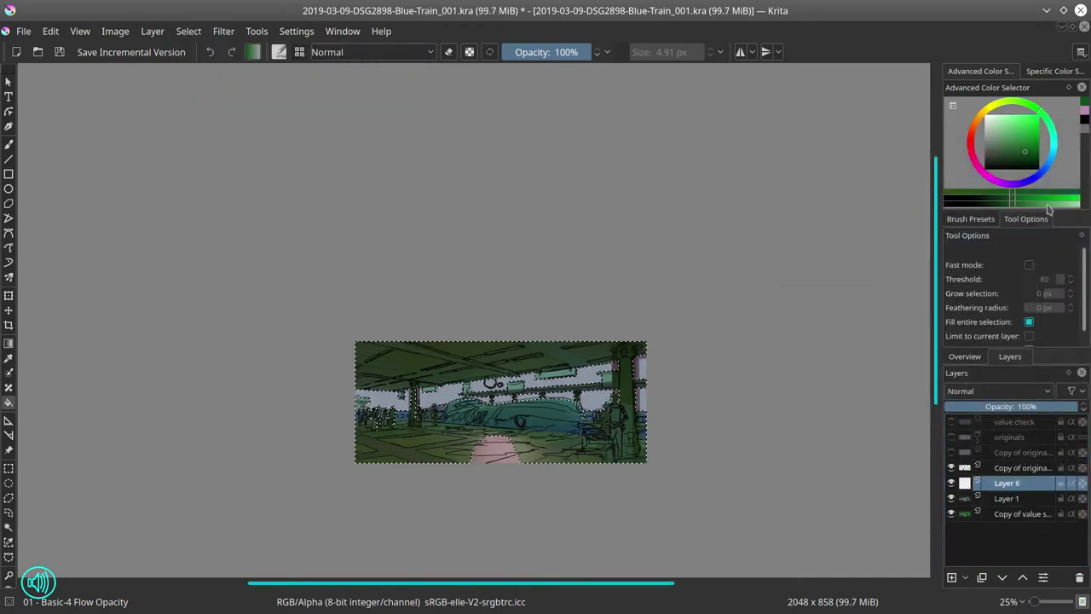
left_click(1027, 498)
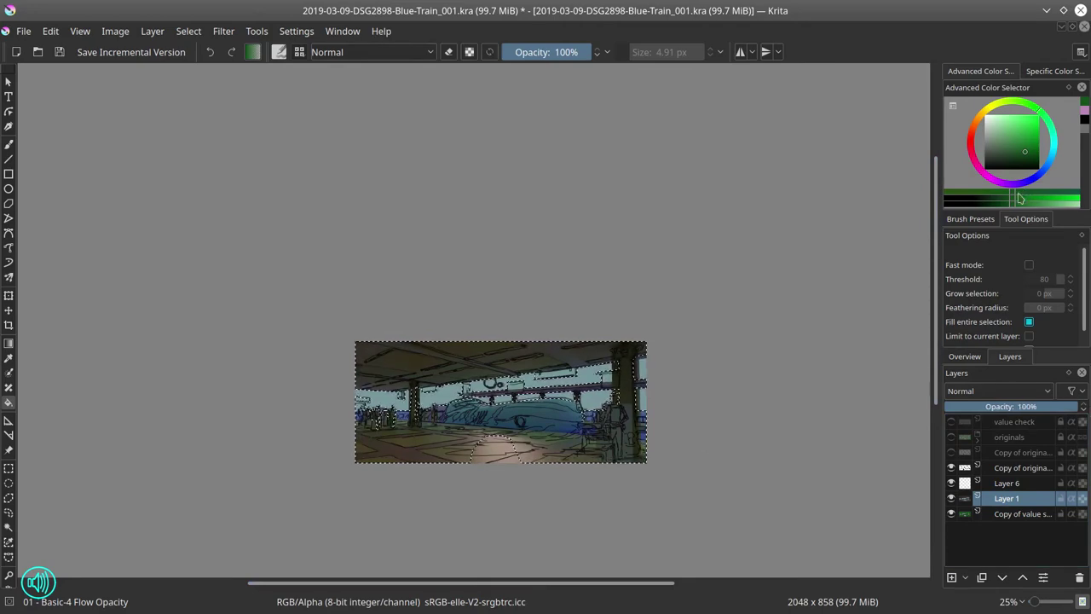
With the freehand brush, paint dark teal strokes over the scene
key("b")
left_click(371, 52)
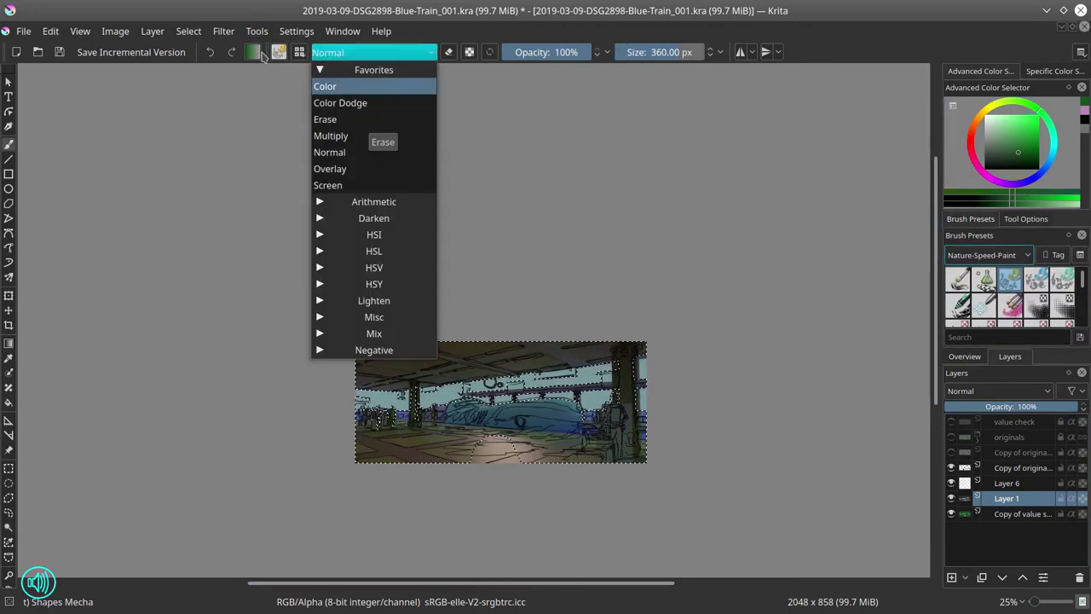
left_click(279, 52)
key("Escape")
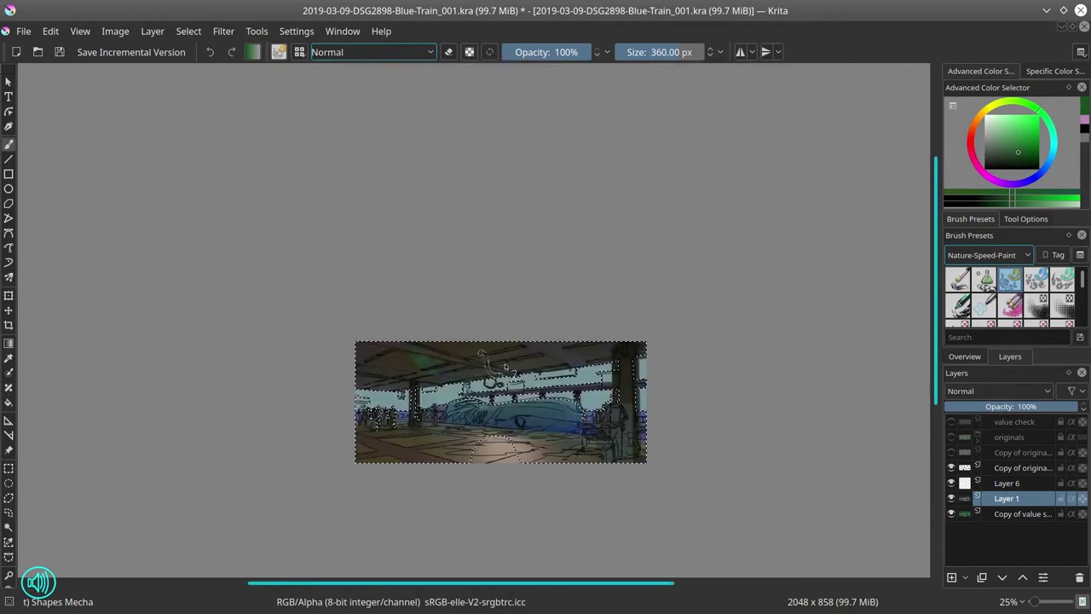
left_click(987, 105)
left_click(979, 115)
mouse_move(528, 426)
left_mouse_down()
mouse_move(603, 380)
mouse_move(450, 385)
mouse_move(595, 449)
mouse_move(521, 423)
mouse_move(622, 380)
left_mouse_up()
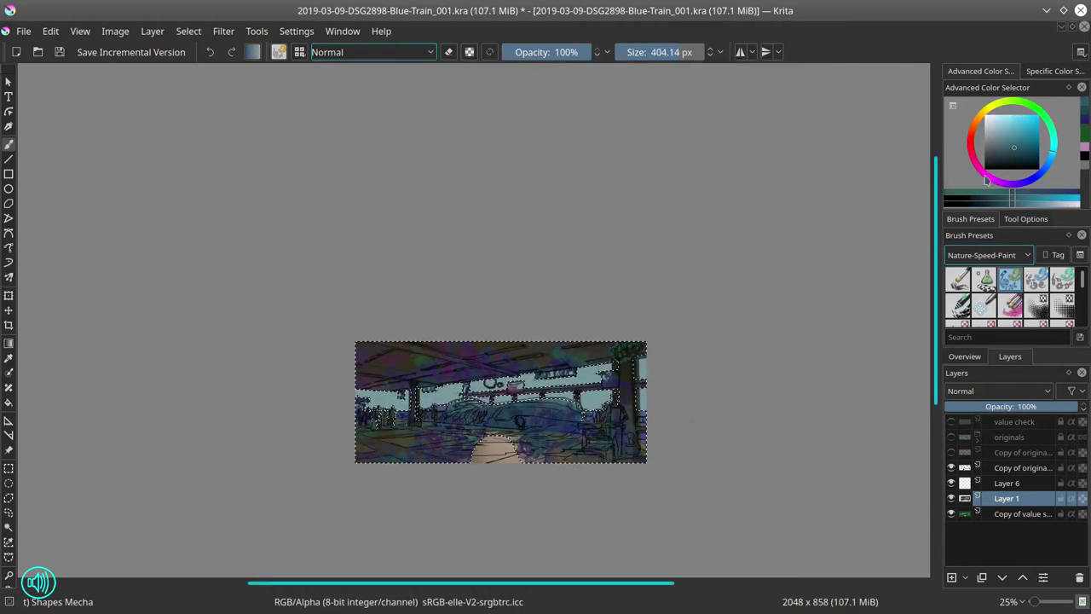
Paint pink and magenta light across the upper band, teal on the floor path, then deselect
left_click_drag(362, 394, 644, 394)
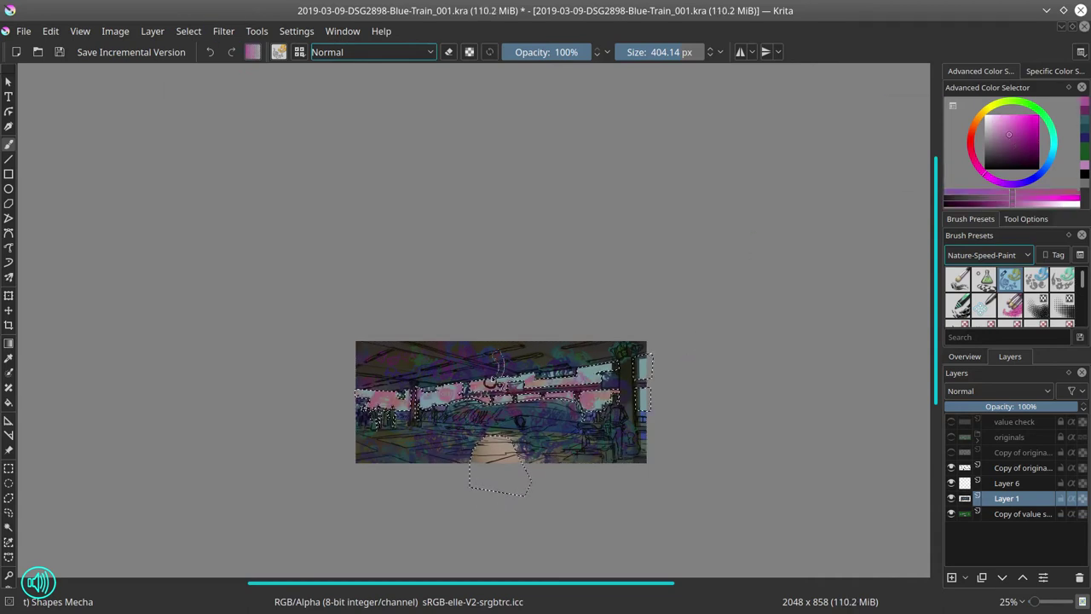
left_click(579, 400, "ctrl")
left_click(617, 400, "ctrl")
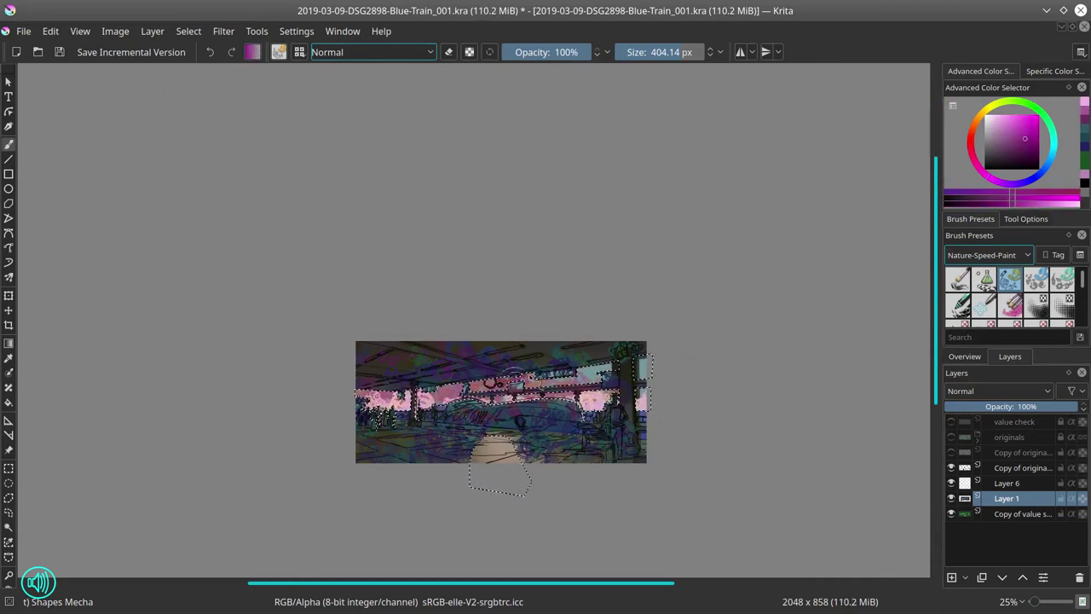
mouse_move(617, 400)
left_mouse_down()
mouse_move(571, 392)
mouse_move(588, 410)
left_mouse_up()
left_click(511, 452, "ctrl")
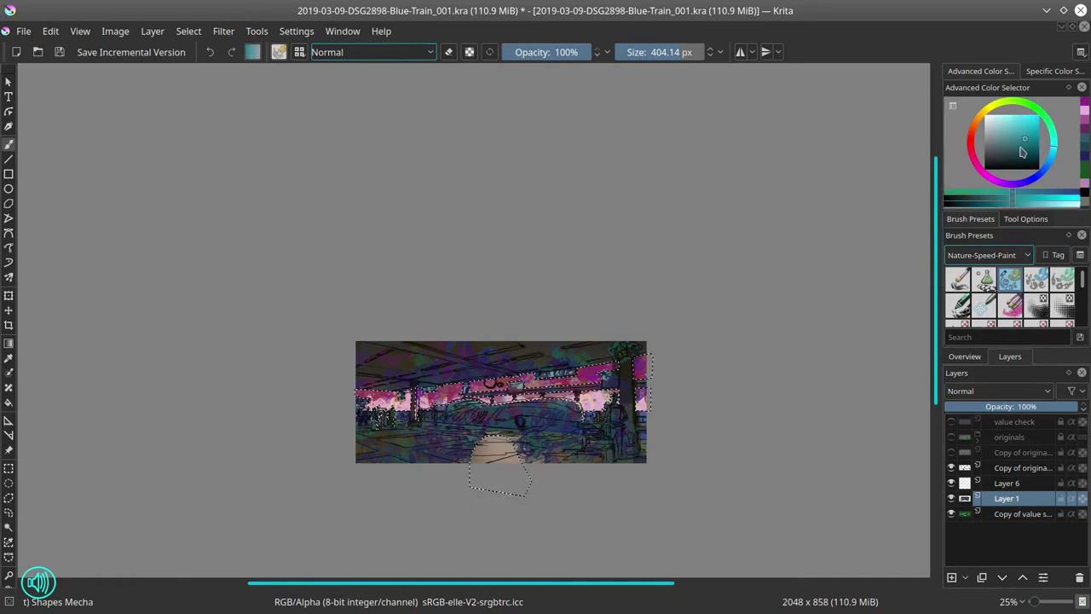
left_click_drag(512, 452, 515, 440)
left_click(188, 30)
left_click(204, 65)
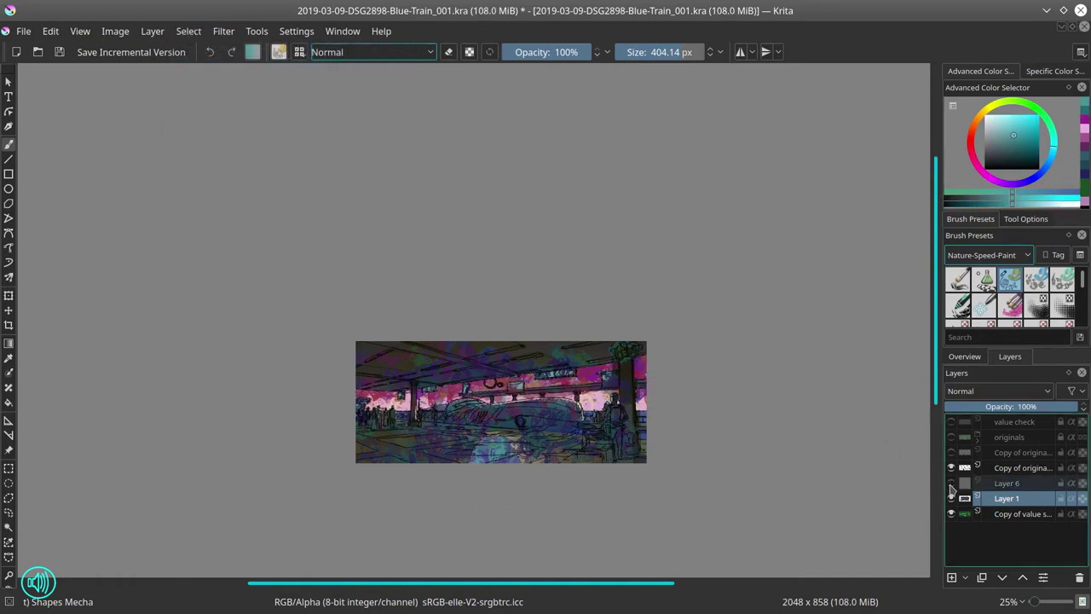
Import TexturesCom_Flowers0069_S.jpg from the Nature textures folder as a new layer
left_click(152, 31)
mouse_move(213, 119)
left_click(395, 173)
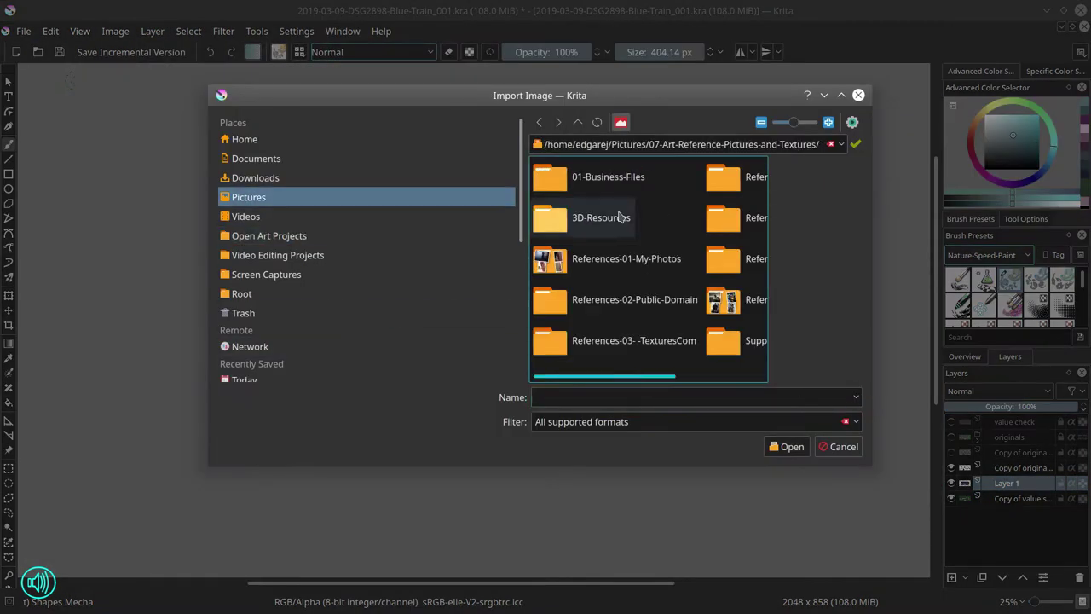
scroll(596, 255, "down", 3)
left_click(577, 300)
scroll(647, 273, "up", 5)
scroll(689, 273, "down", 5)
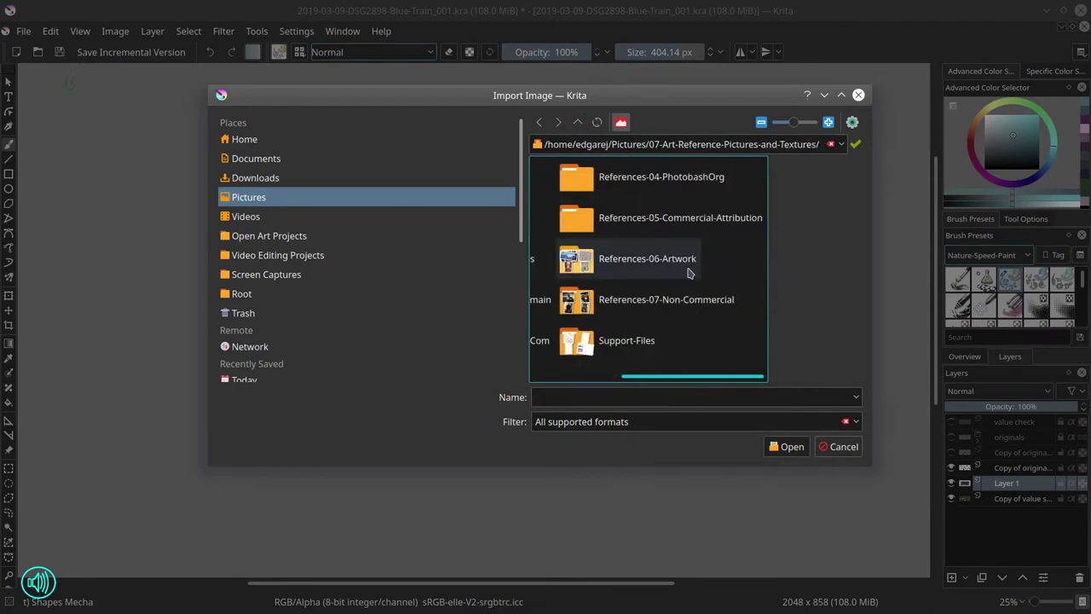
double_click(539, 340)
scroll(653, 381, "down", 3)
double_click(676, 341)
scroll(648, 273, "down", 3)
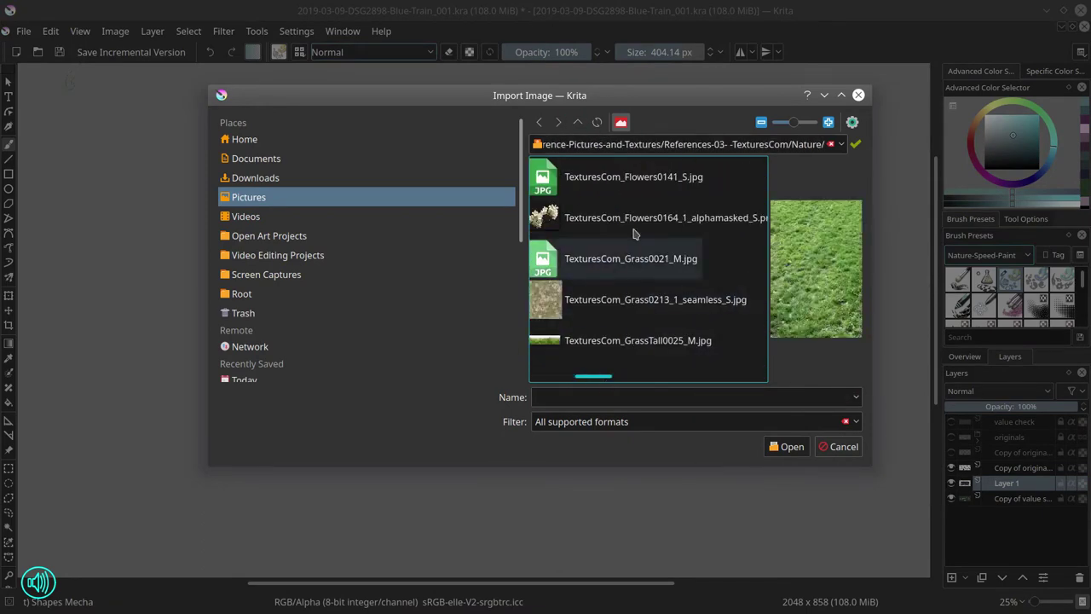
scroll(648, 272, "up", 3)
left_click(641, 299)
left_click(780, 446)
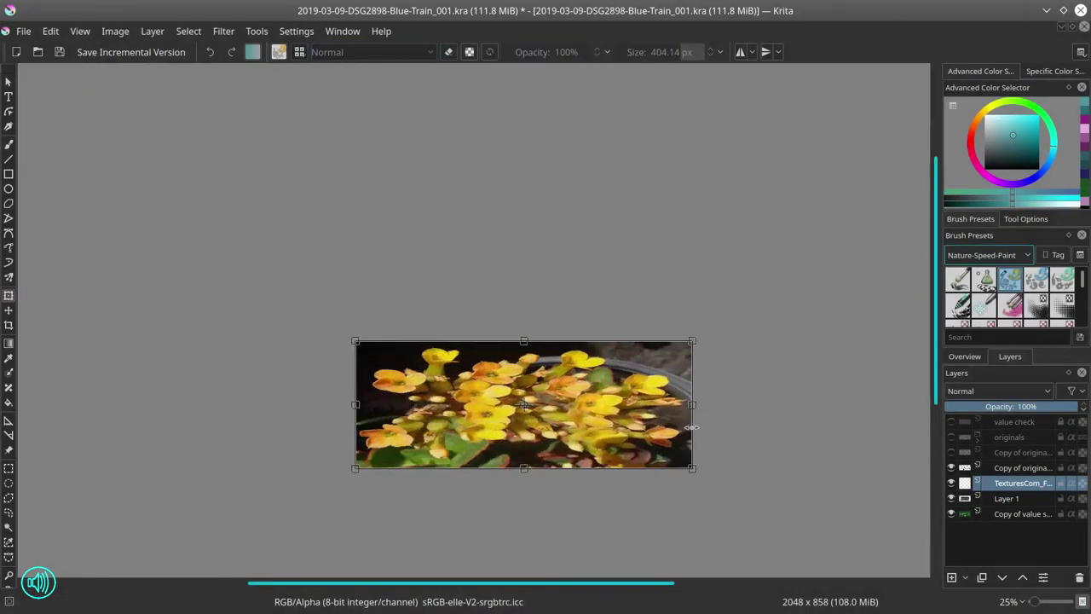
Reselect the previous selection and darken the flower layer with a Color Adjustment curve
left_click(189, 30)
left_click(210, 82)
left_click(223, 31)
mouse_move(345, 71)
left_click(452, 253)
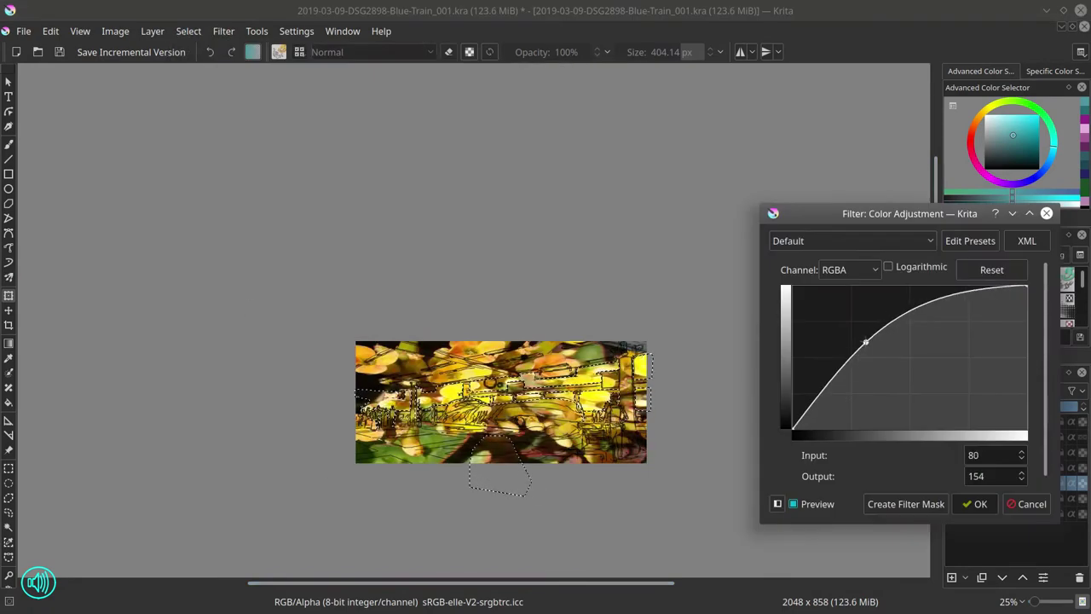
left_click(974, 572)
left_click(189, 31)
left_click(189, 31)
left_click(223, 31)
left_click(282, 63)
left_click_drag(906, 361, 923, 389)
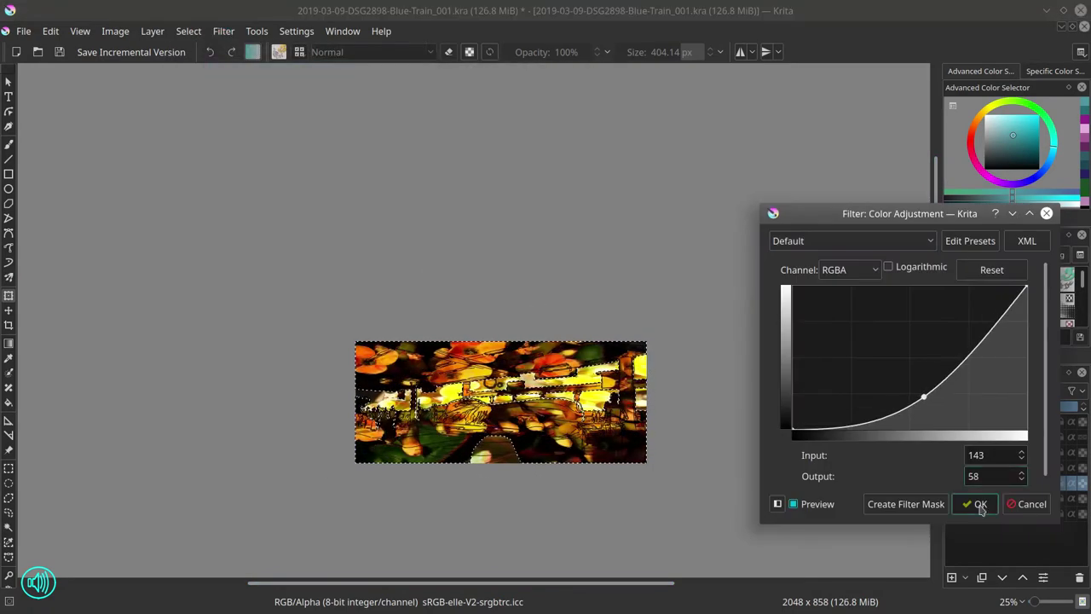
left_click(972, 502)
Set the flower layer to 40% opacity, deselect, and save the painting
left_click_drag(1031, 405, 1001, 405)
left_click(188, 31)
left_click(204, 67)
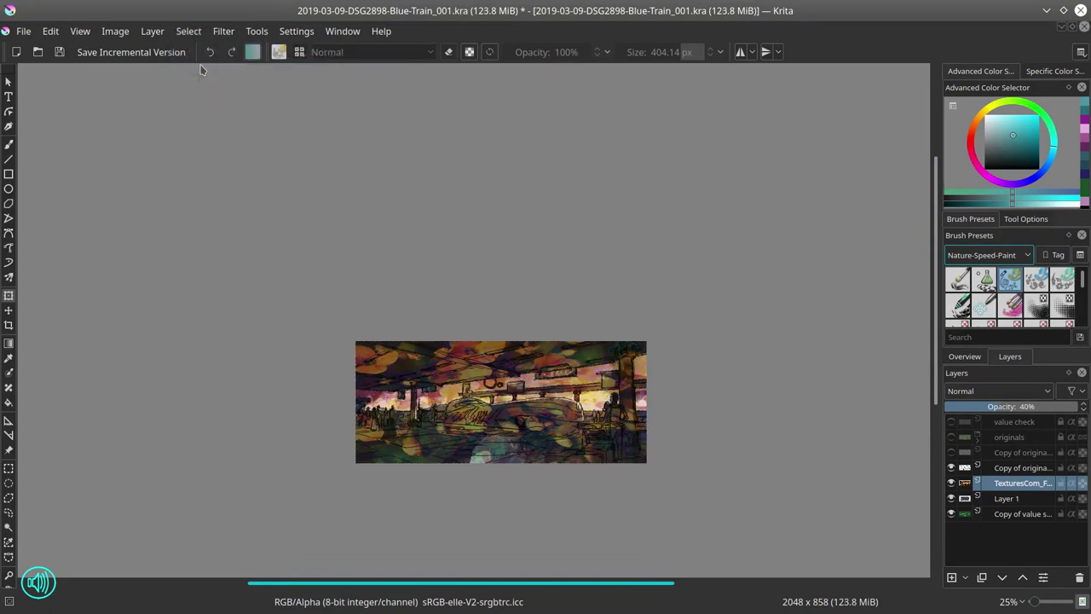
key("Page_Up")
left_click(61, 54)
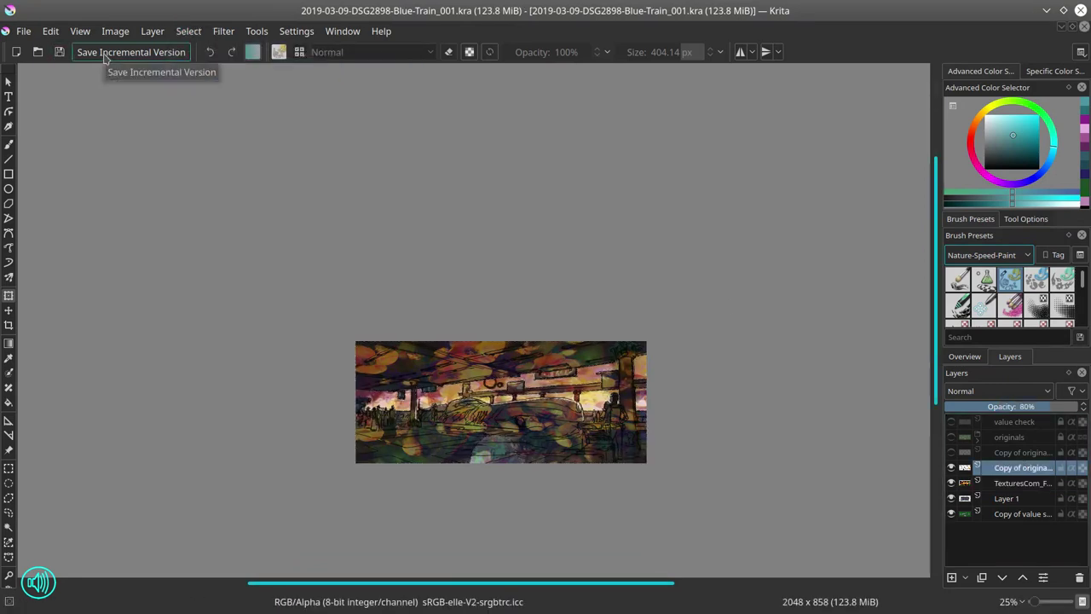
Save the painting as the _002 incremental version, then merge visible layers and undo the merge
left_click(104, 52)
right_click(1010, 511)
left_click(1006, 434)
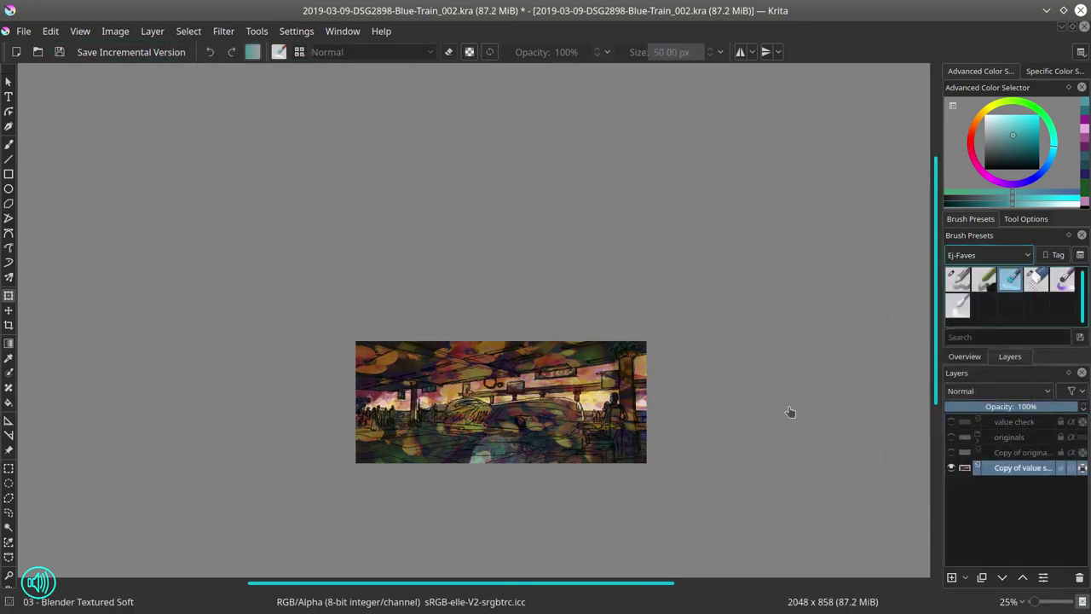
key("b")
key("ctrl+z")
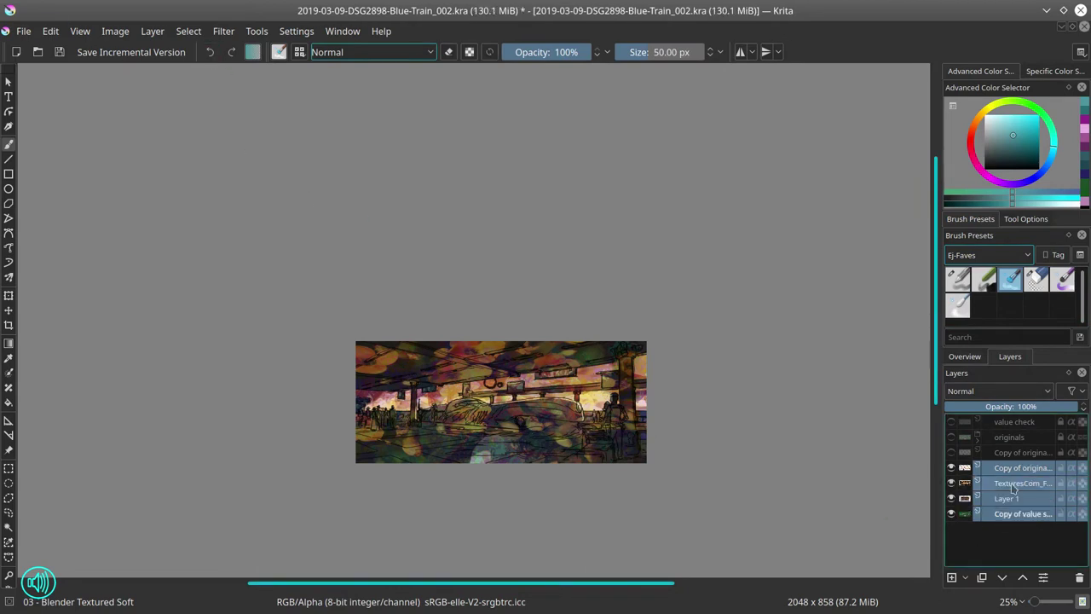
On Layer 7, paint pale grey-pink chalk strokes along the train's left side
left_click(416, 386, "ctrl")
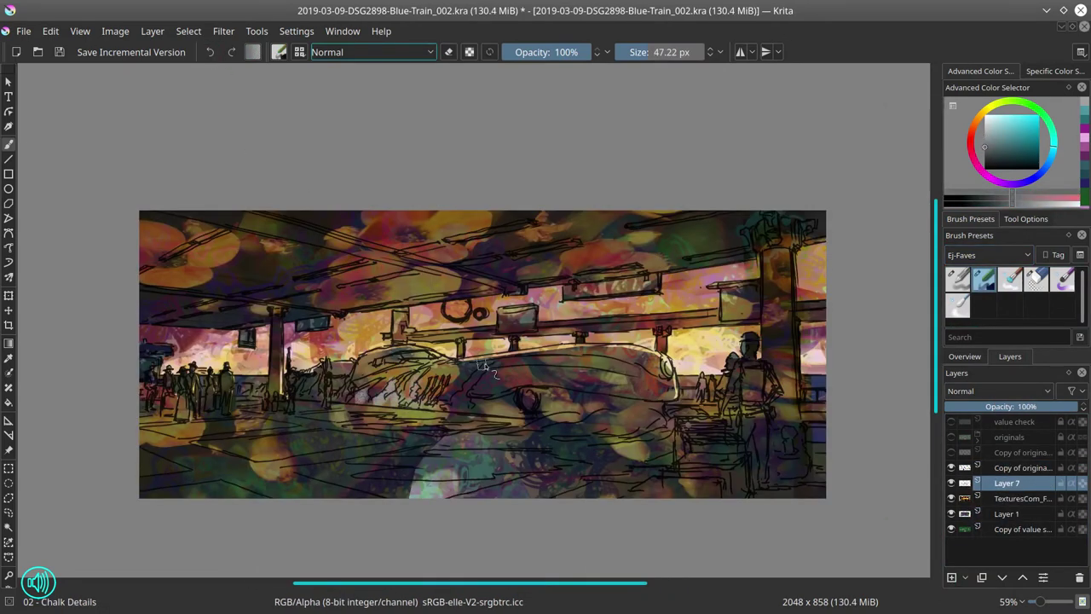
left_click_drag(460, 392, 667, 422)
left_click_drag(375, 401, 477, 379)
left_click(480, 385, "ctrl")
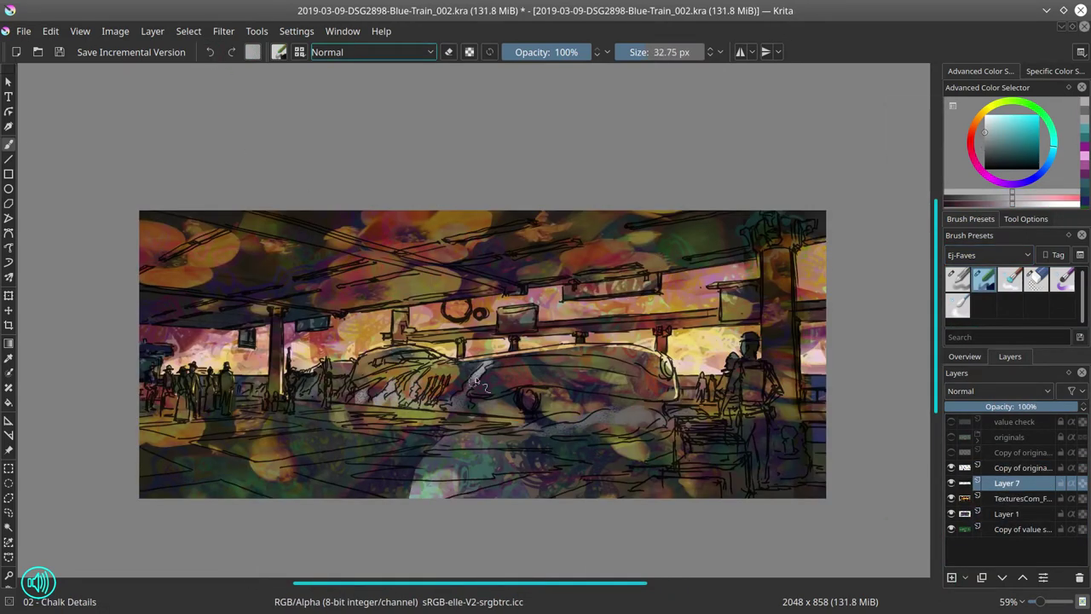
key("Page_Down")
Outline a polygonal selection around the train body on the TexturesCom layer
scroll(316, 357, "up", 5)
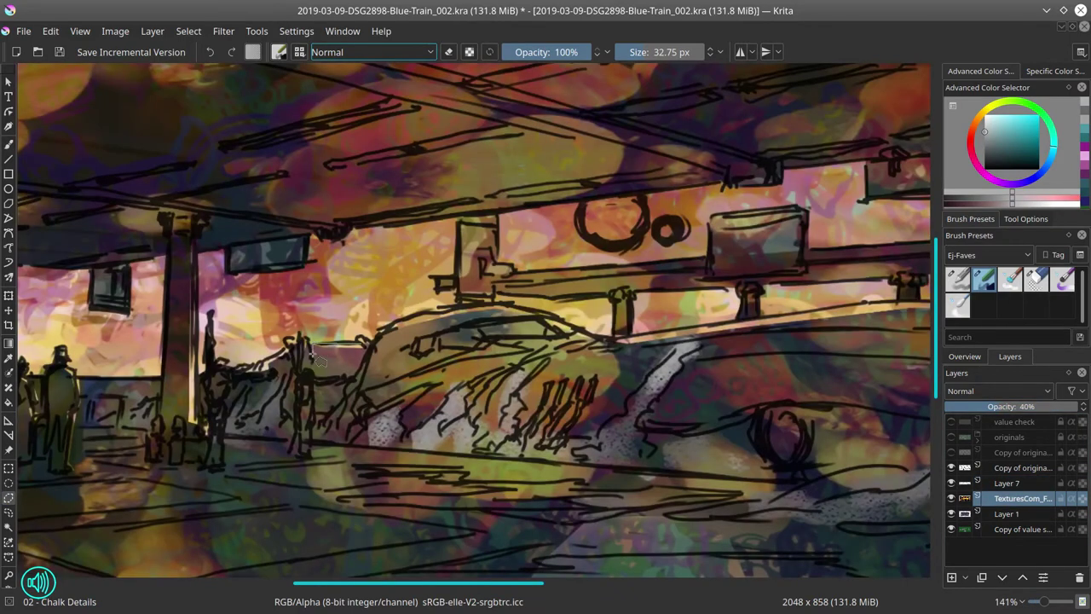
left_click_drag(682, 470, 410, 465)
left_click(853, 492)
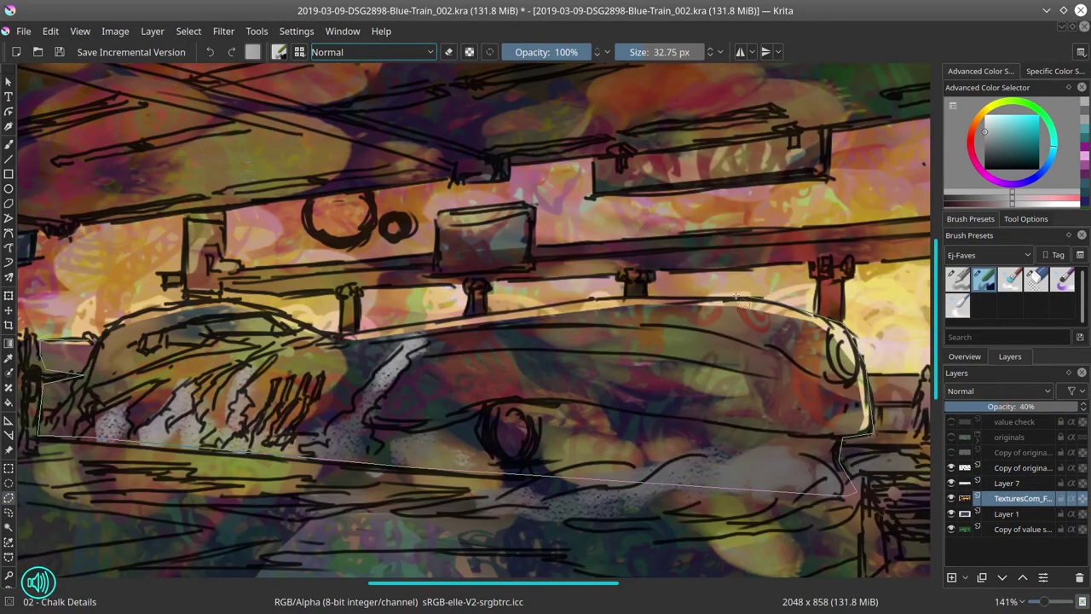
left_click_drag(345, 335, 562, 388)
double_click(418, 416)
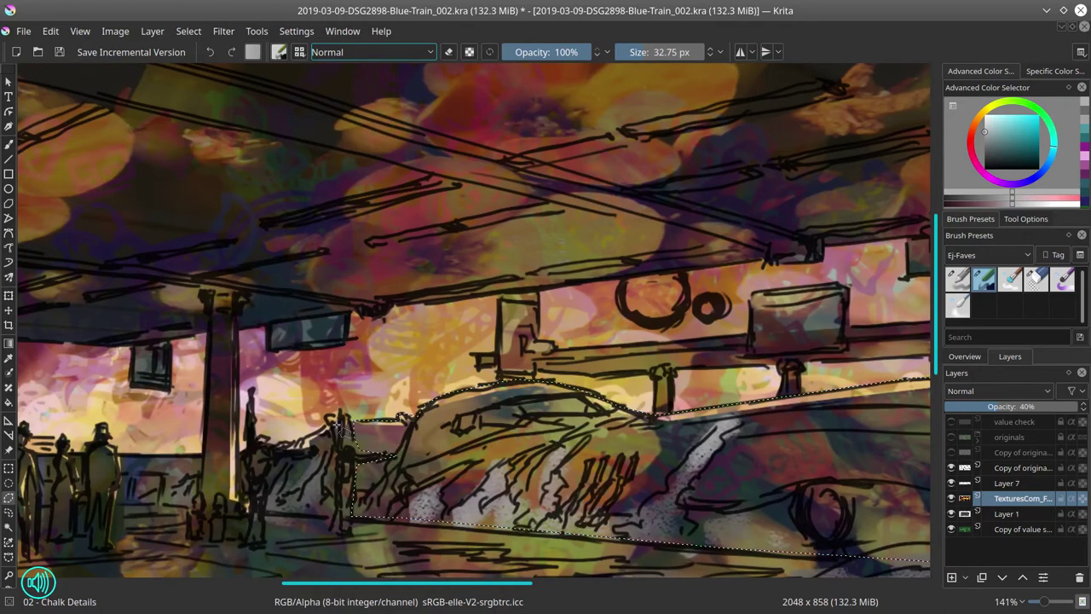
left_click(324, 420)
left_click(271, 450)
left_click(270, 511)
left_click(197, 477)
scroll(158, 490, "down", 4)
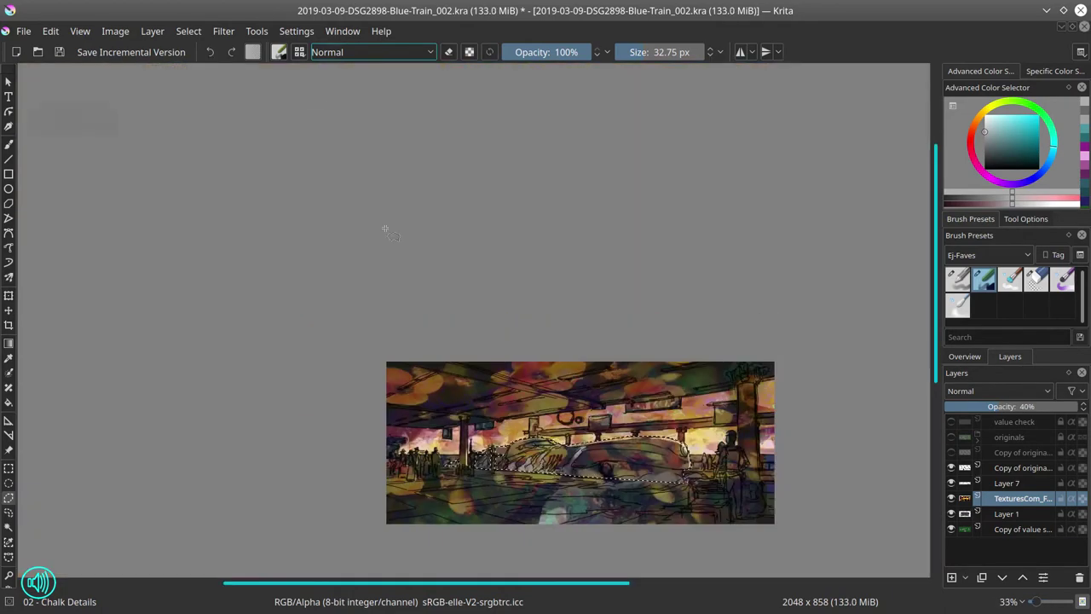
Shift the selected texture to a teal train with HSV hue 152 and saturation about -20
key("ctrl+u")
left_click_drag(910, 138, 182, 170)
left_click_drag(180, 250, 252, 249)
left_click_drag(177, 278, 165, 282)
key("Return")
Save the painting, clear the selection and make Layer 7 active
scroll(285, 366, "down", 1)
left_click(58, 53)
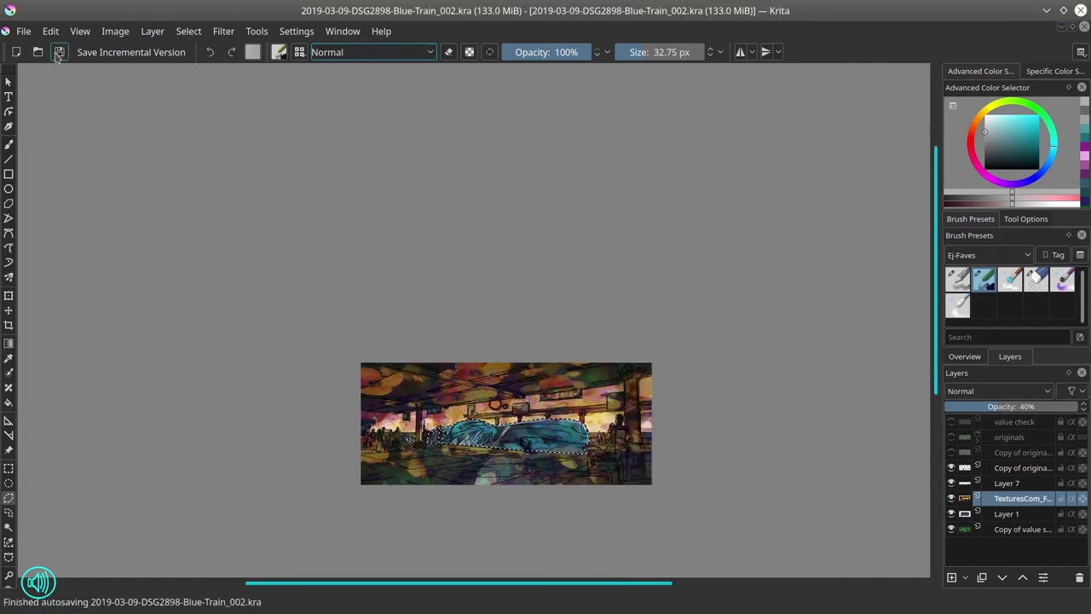
key("ctrl+shift+a")
key("Page_Up")
Paint soft, low-opacity dark grey strokes across the platform floor and save
key("b")
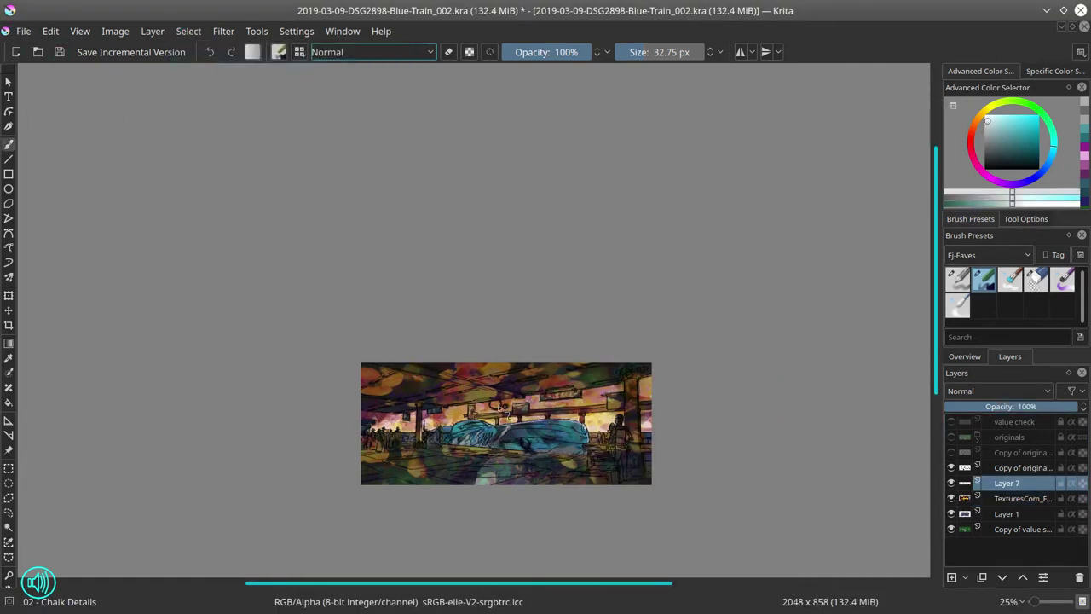
left_click(549, 413, "ctrl")
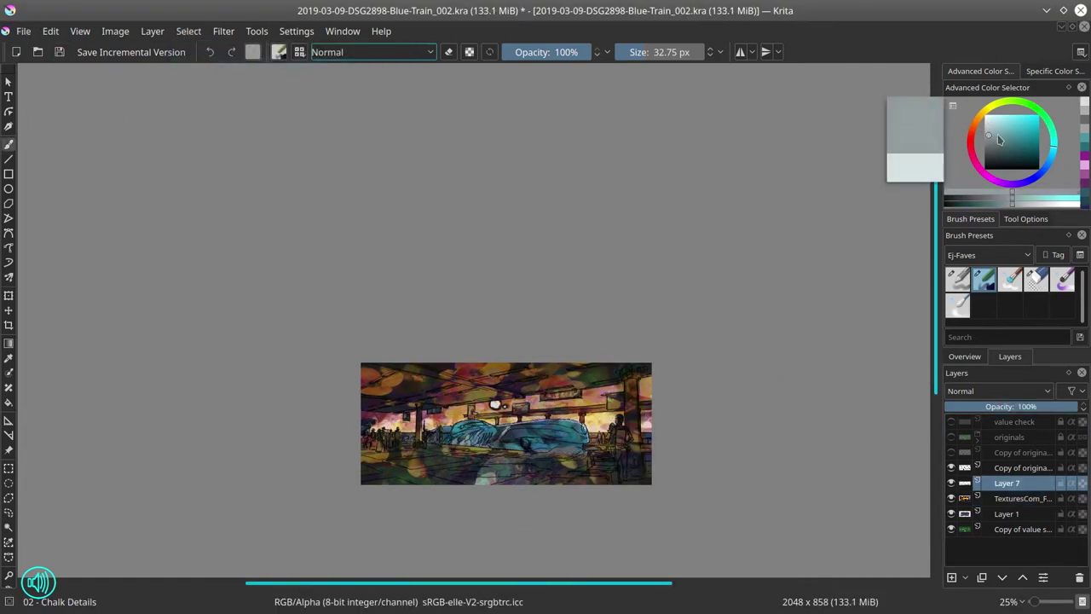
key("i")
key("i")
key("i")
key("i")
key("i")
key("i")
key("bracketright")
key("bracketright")
key("bracketright")
key("bracketright")
key("bracketright")
key("bracketright")
mouse_move(375, 474)
left_mouse_down()
mouse_move(554, 477)
mouse_move(502, 481)
left_mouse_up()
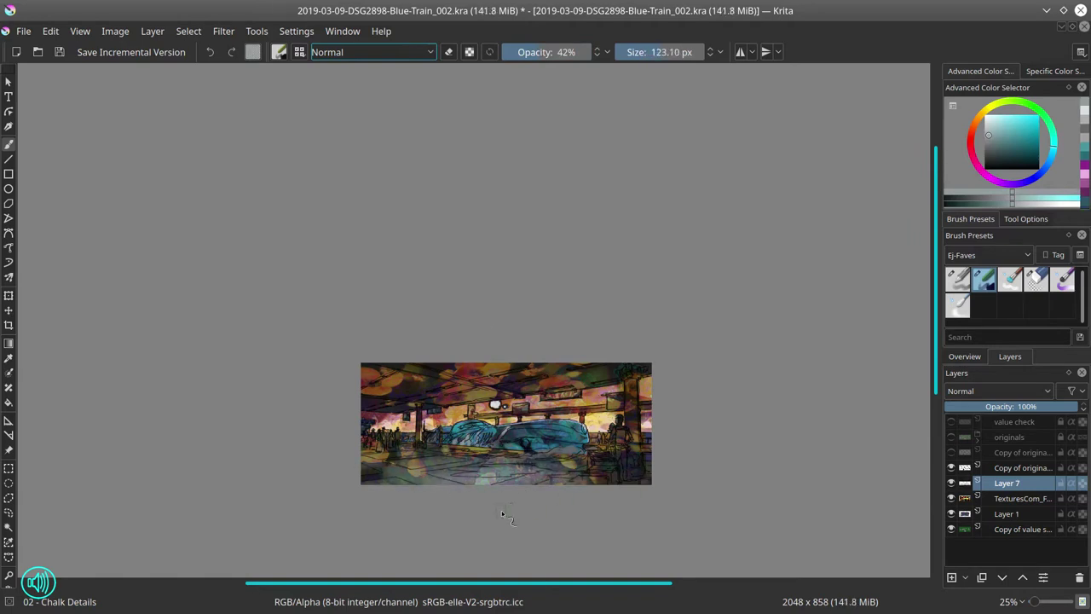
left_click(59, 52)
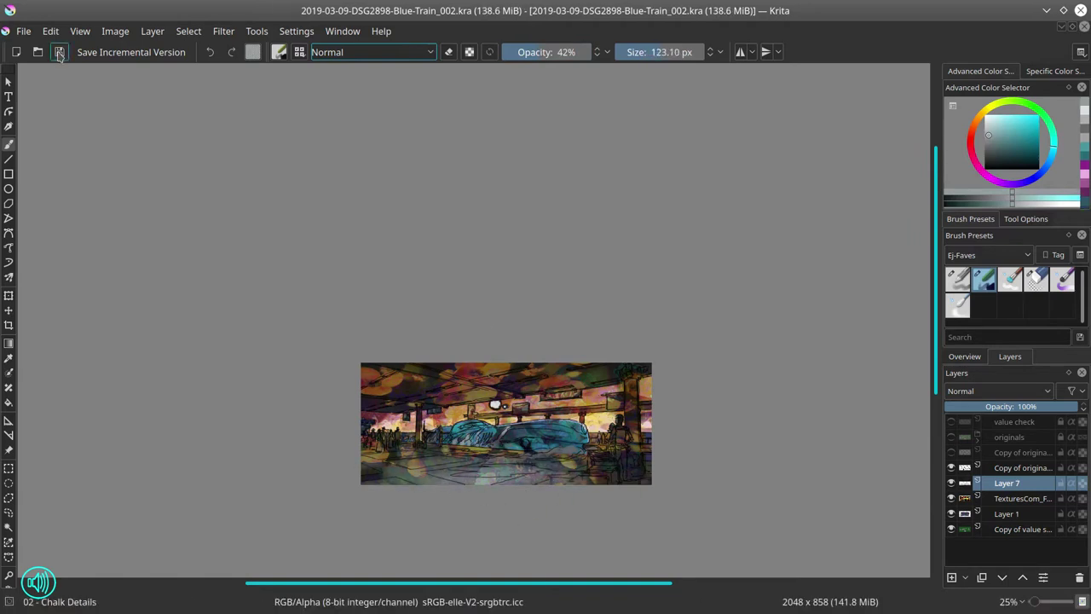
Paint an orange-brown stroke along the picture's top and save again
left_click(414, 388, "ctrl")
left_click_drag(368, 381, 629, 368)
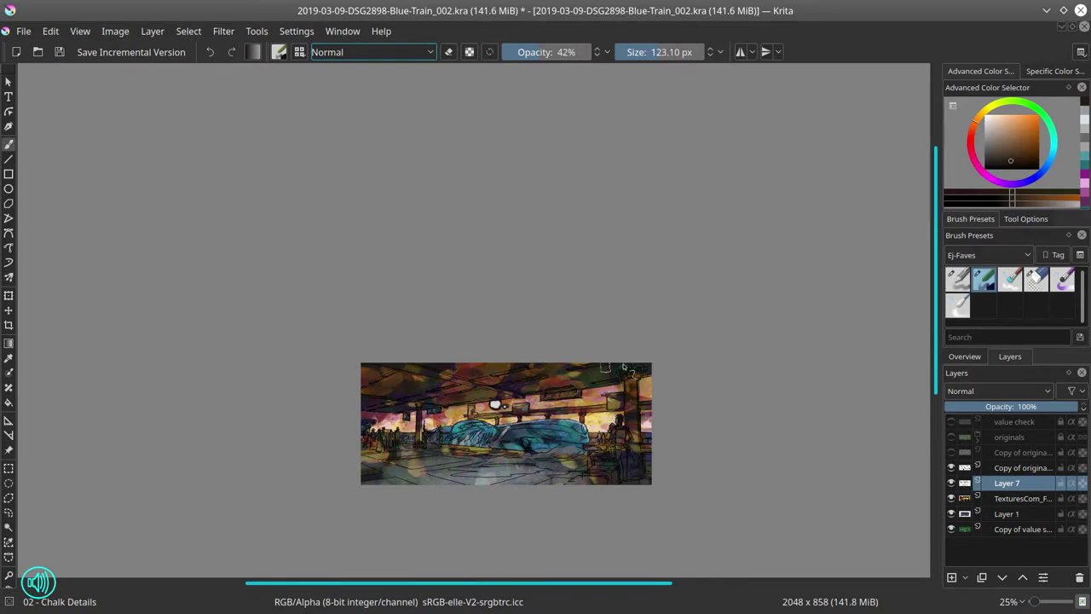
left_click(964, 356)
left_click(59, 52)
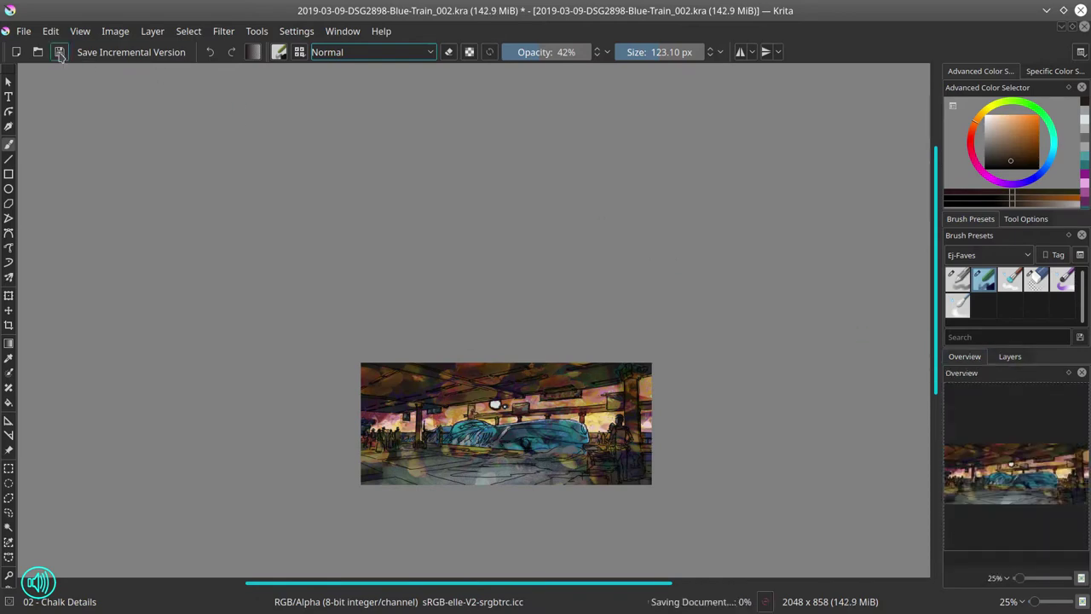
Save As 2019-03-09-DSG2898-Blue-Train_002.kra, overwriting the existing file
left_click(24, 31)
left_click(48, 117)
left_click(681, 285)
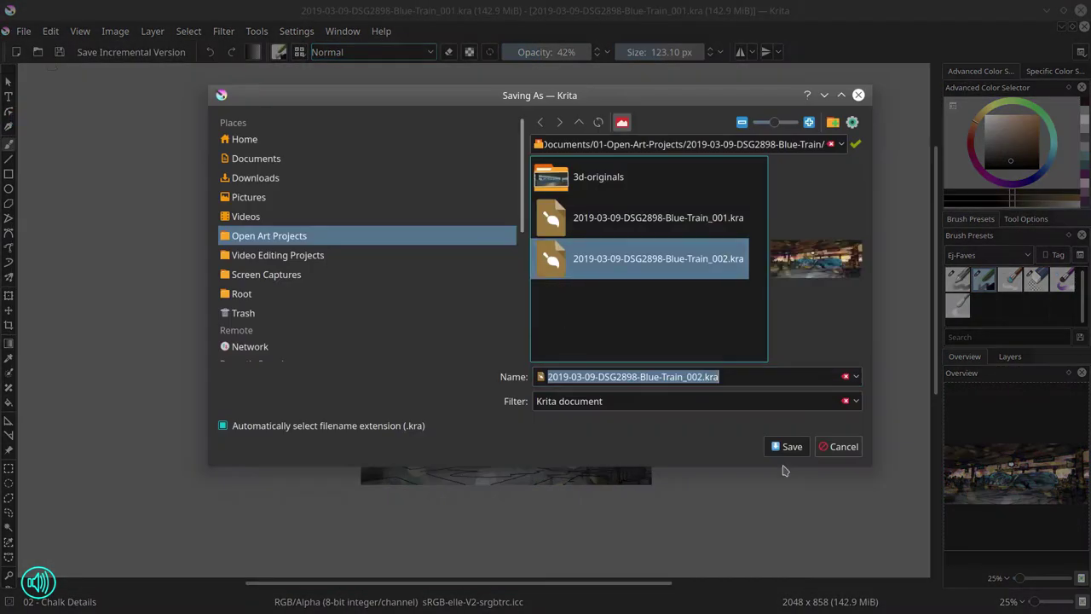
left_click(787, 445)
Bring back the Layers docker and paint a short near-white stroke on the floor
left_click(1009, 356)
key("x")
key("slash")
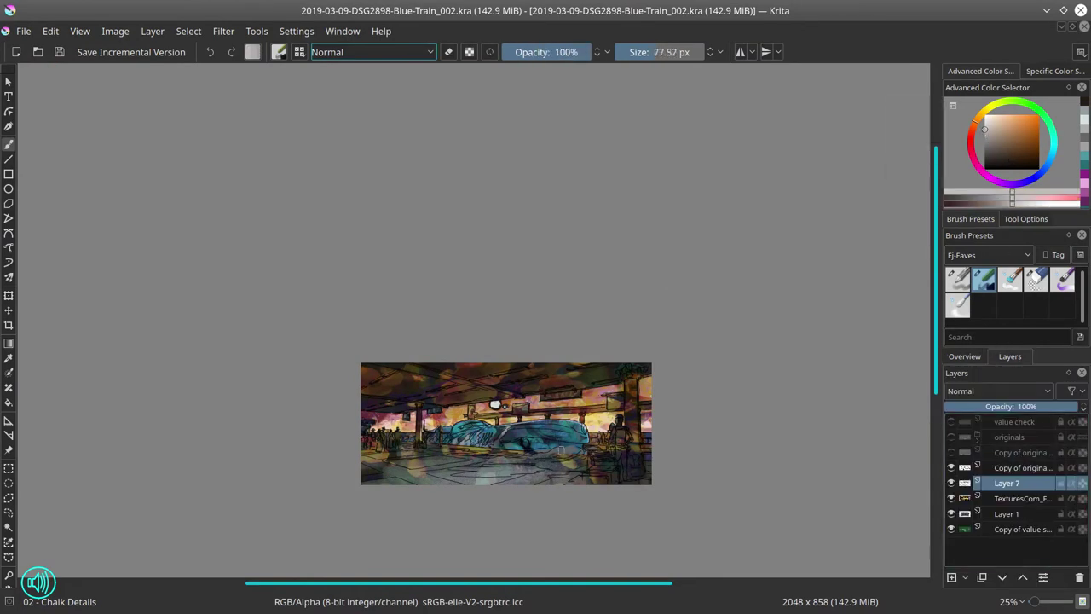
left_click_drag(580, 450, 533, 453)
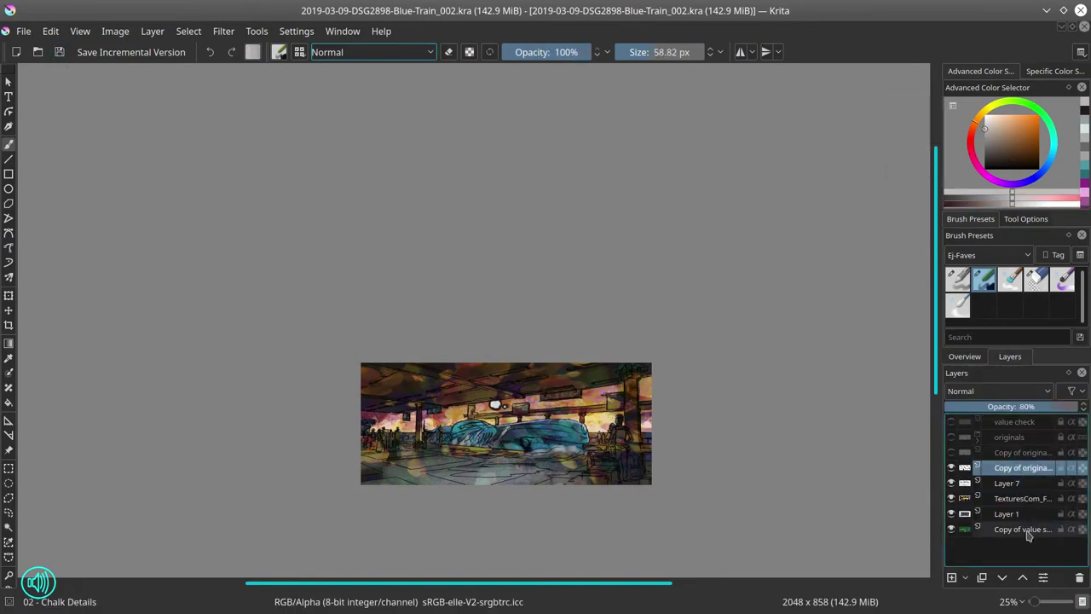
Mirror the whole image horizontally, then zoom in and tilt the canvas view
left_click(965, 356)
left_click(1010, 278)
left_click(115, 31)
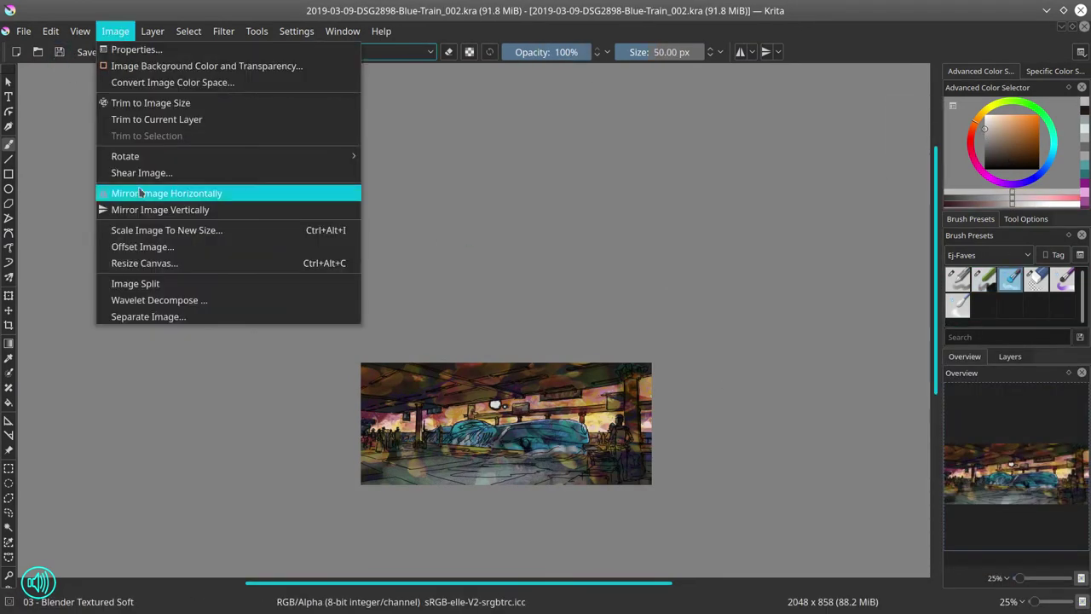
left_click(149, 193)
scroll(503, 358, "up", 3)
left_click_drag(503, 358, 479, 307)
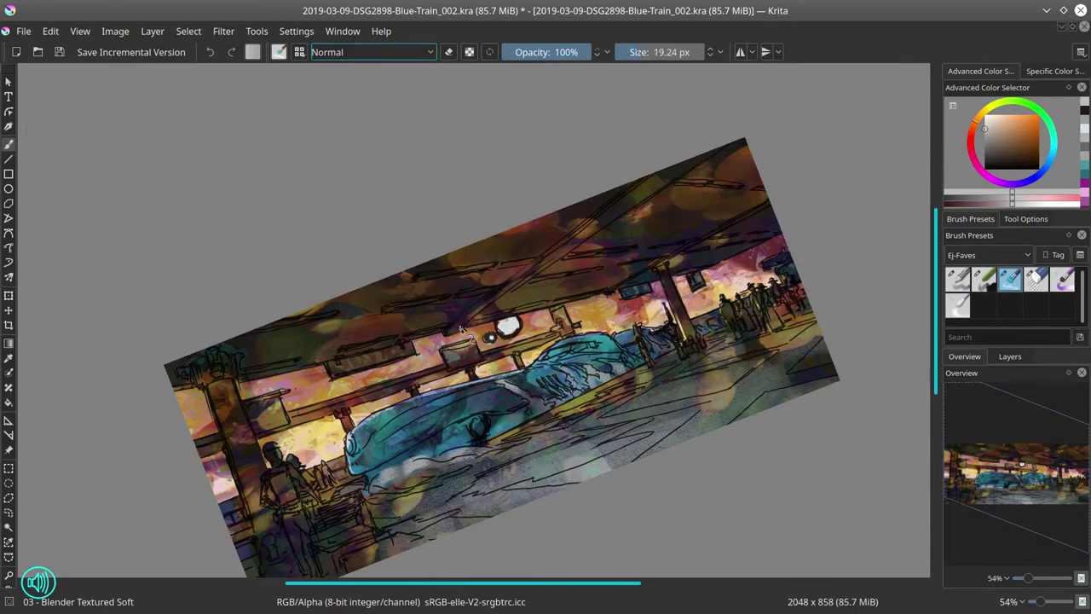
Alternate between Chalk Details and Blender Textured Soft presets while enlarging the brush
key("bracketleft")
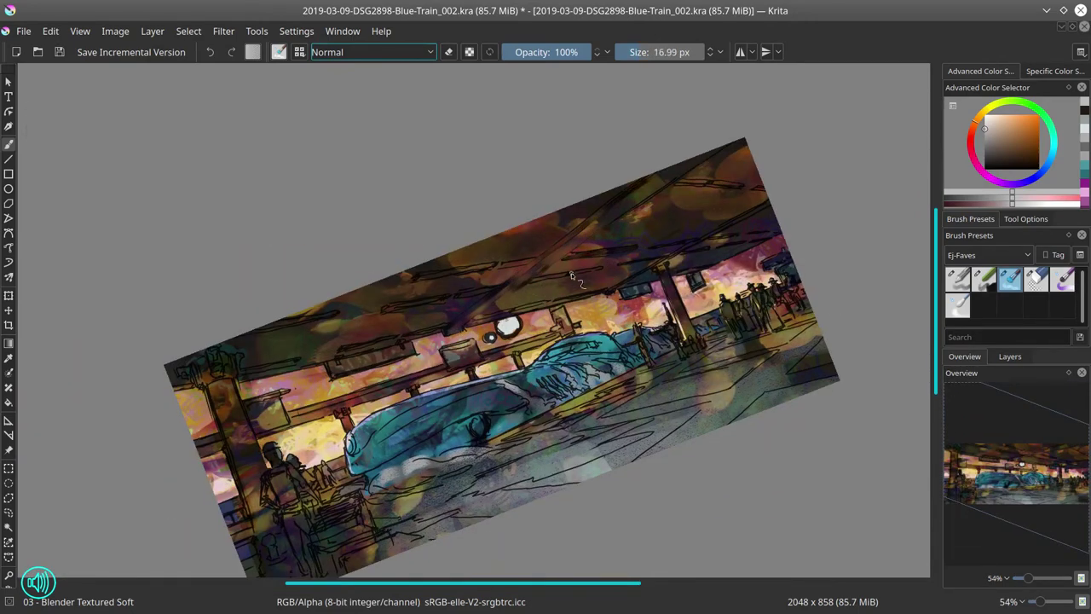
key("slash")
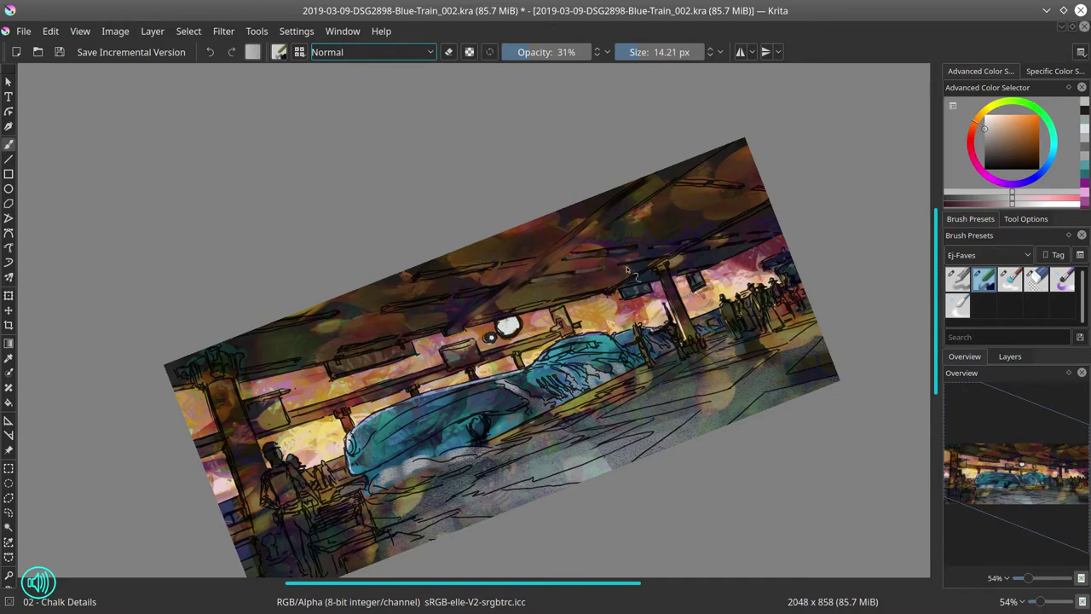
key("bracketright")
key("bracketright")
key("bracketright")
key("bracketright")
key("bracketright")
key("bracketright")
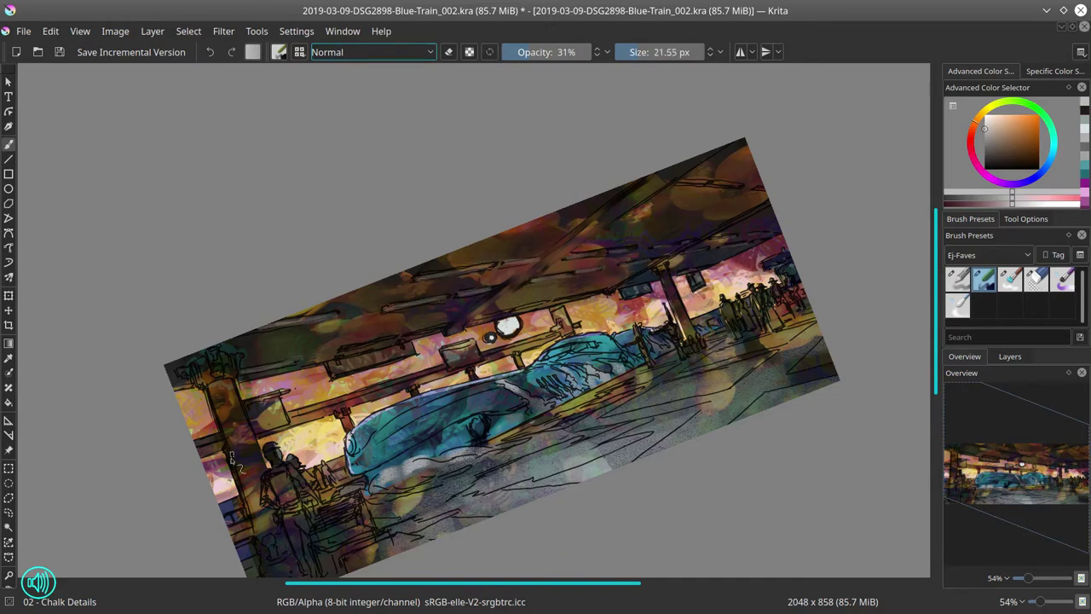
key("slash")
key("bracketright")
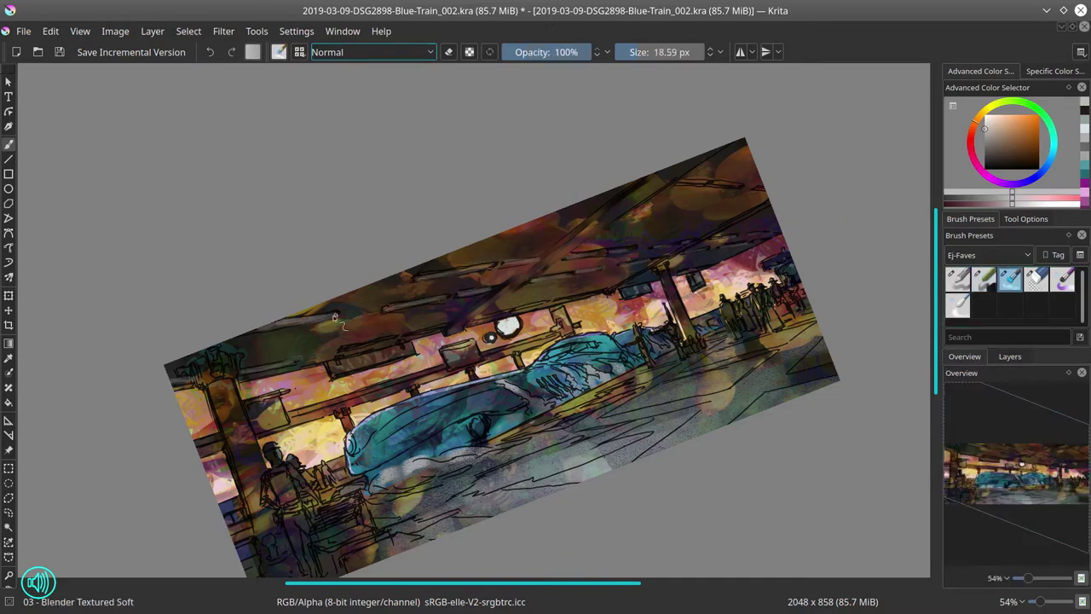
key("slash")
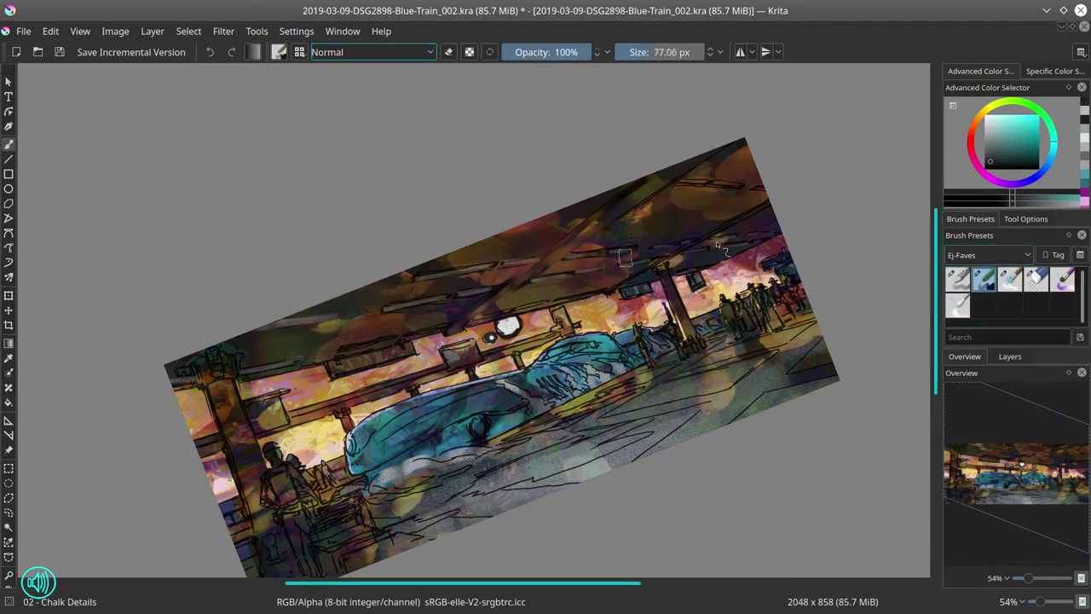
key("slash")
Fine-tune the teal Blender Textured Soft brush size, then toggle to Chalk Details and back
key("bracketleft")
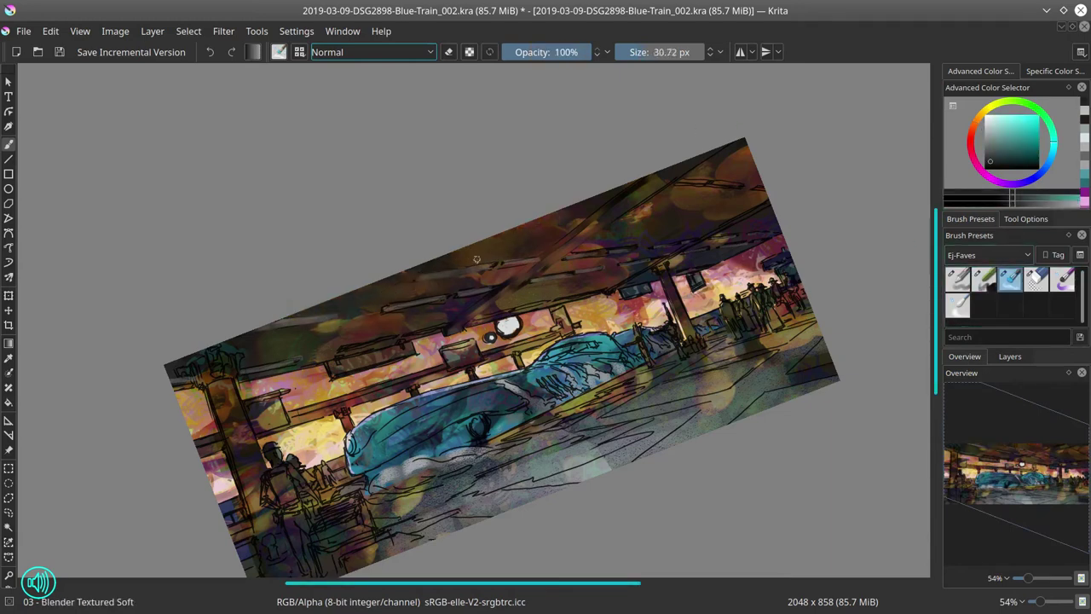
key("bracketleft")
key("bracketleft")
key("bracketleft")
key("bracketleft")
key("bracketright")
key("bracketright")
key("bracketright")
key("bracketright")
key("bracketright")
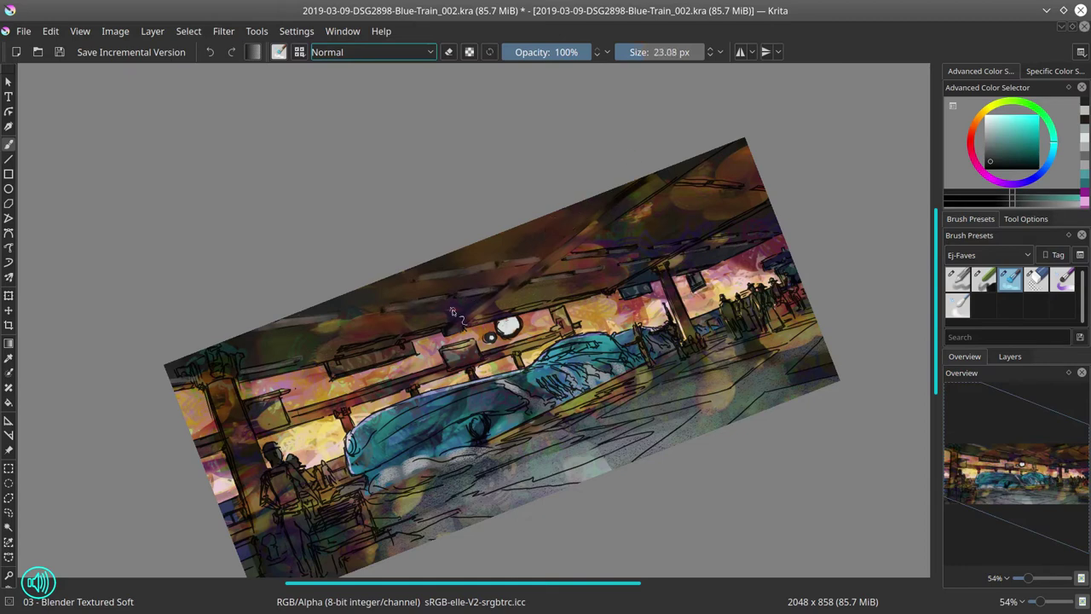
key("bracketleft")
key("bracketleft")
key("bracketleft")
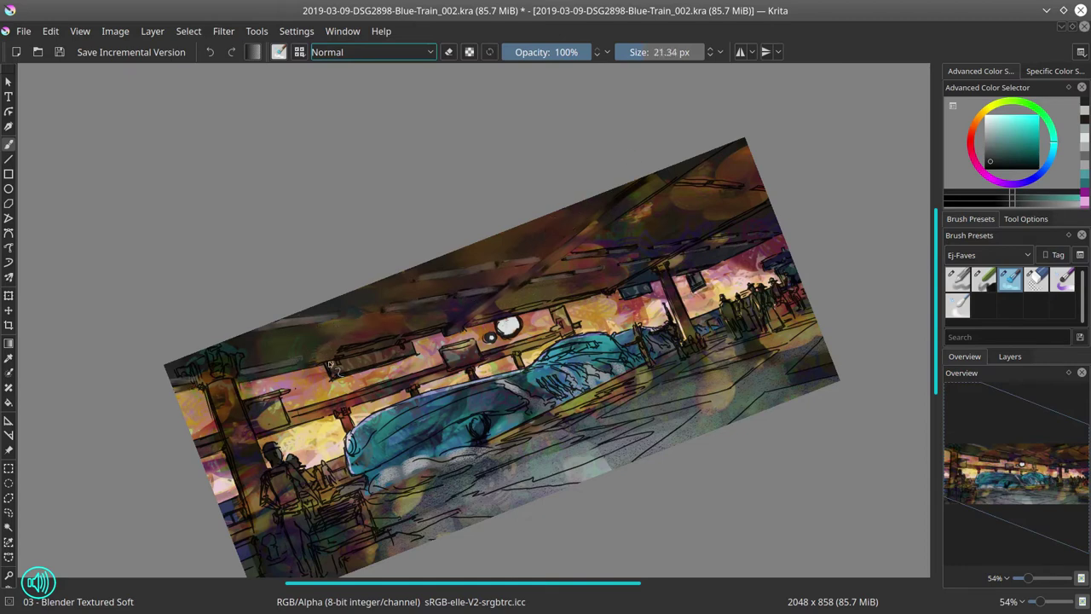
key("bracketright")
key("bracketright")
key("bracketright")
key("bracketright")
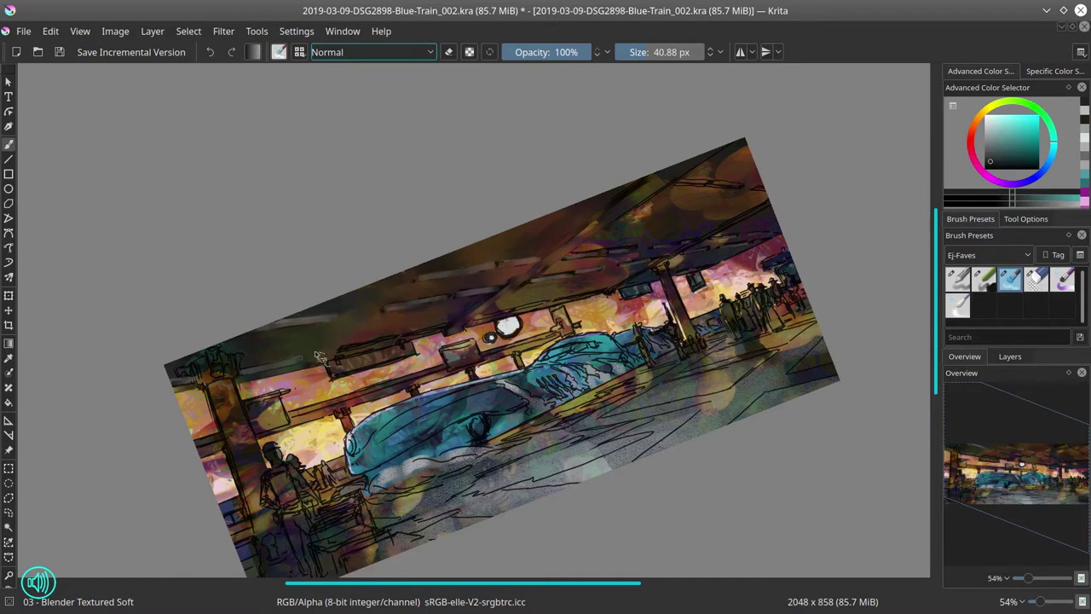
key("comma")
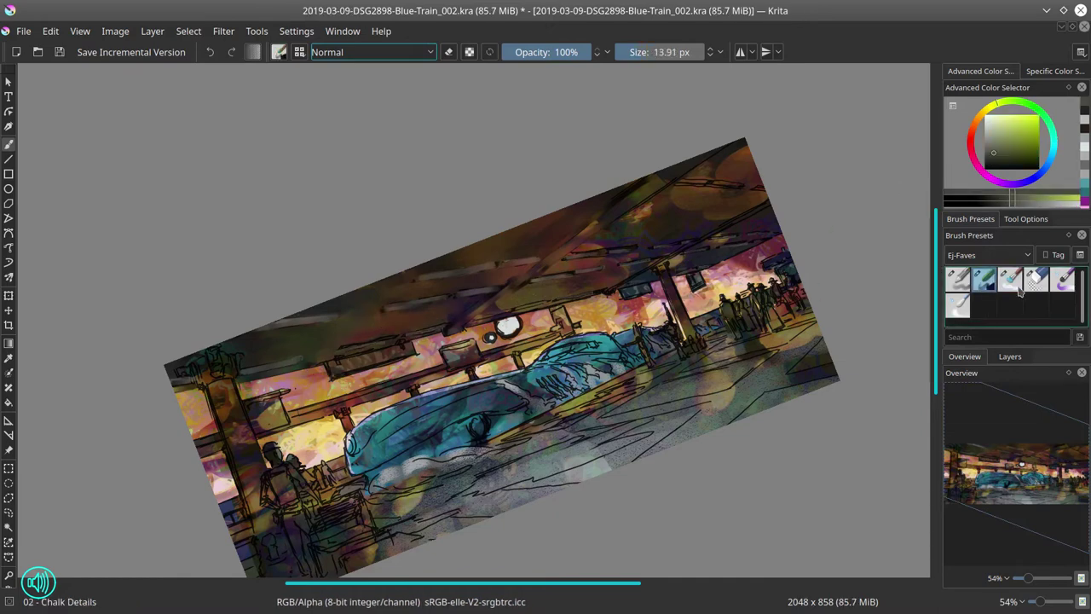
key("period")
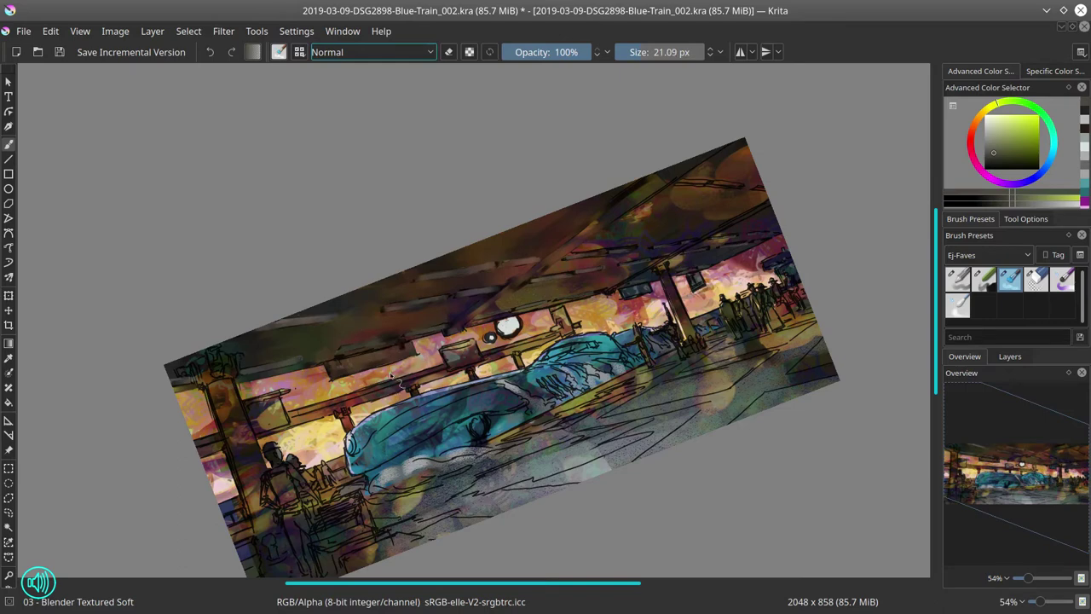
Save, paint over the platform sign, and pick a darker colour while resizing the brush
left_click(59, 52)
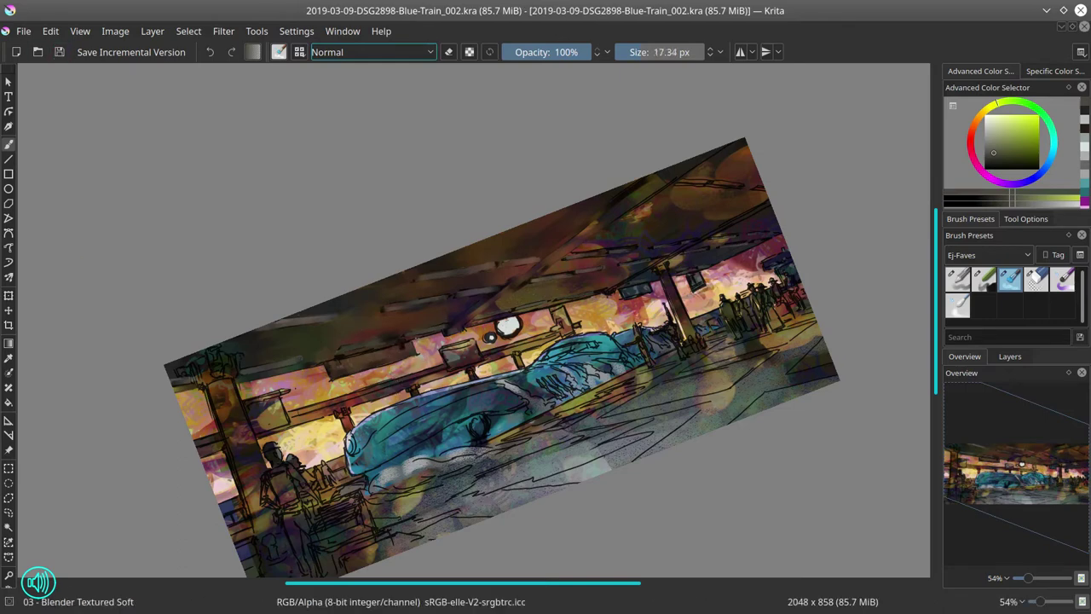
mouse_move(367, 354)
left_mouse_down()
mouse_move(332, 375)
mouse_move(392, 362)
mouse_move(454, 330)
mouse_move(452, 366)
left_mouse_up()
key("bracketleft")
key("slash")
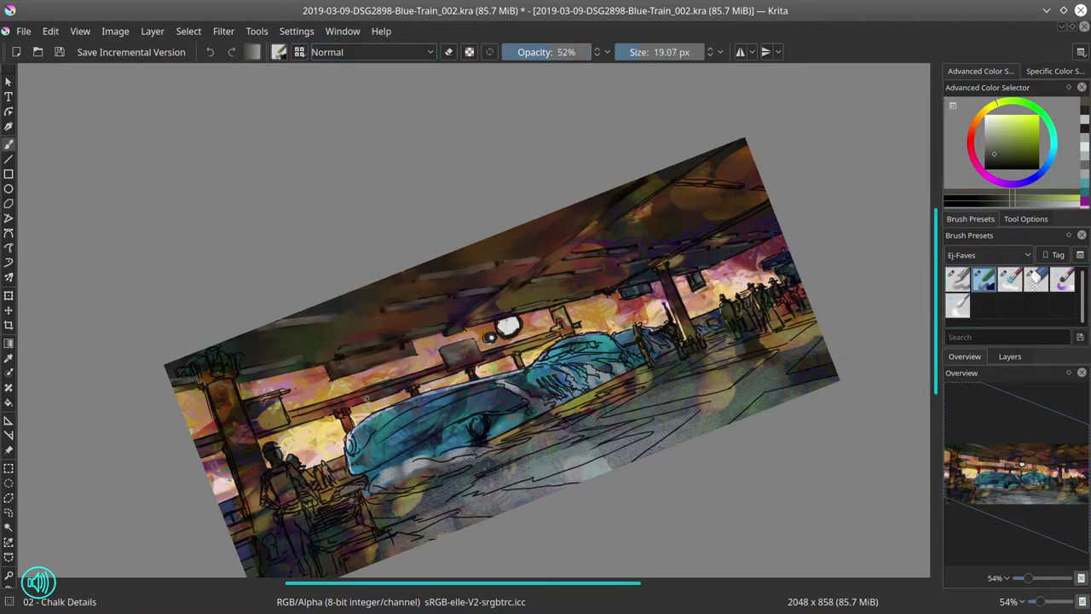
left_click(524, 351, "ctrl")
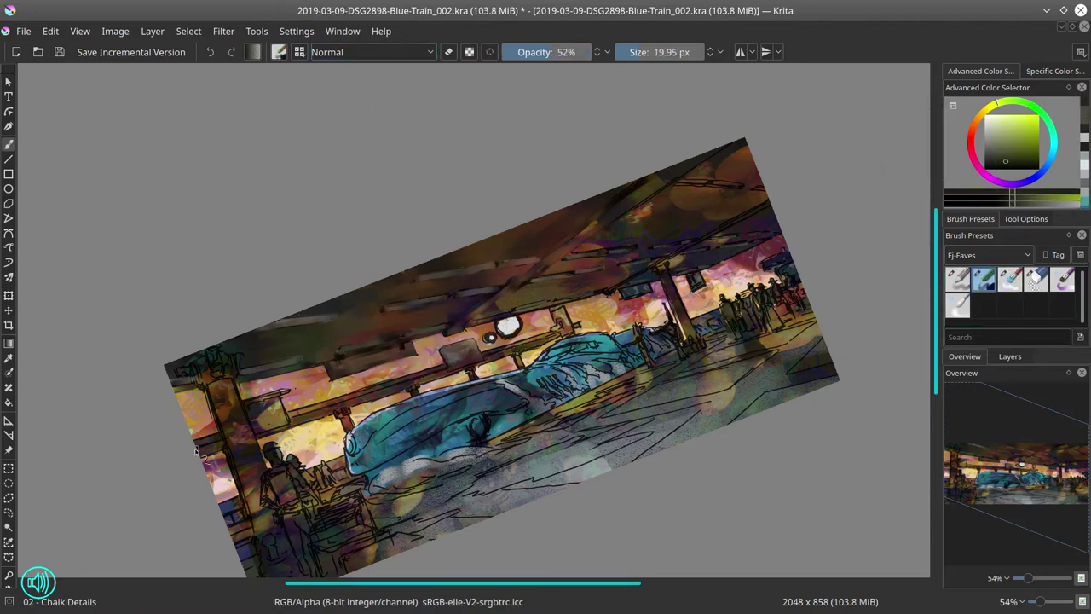
key("slash")
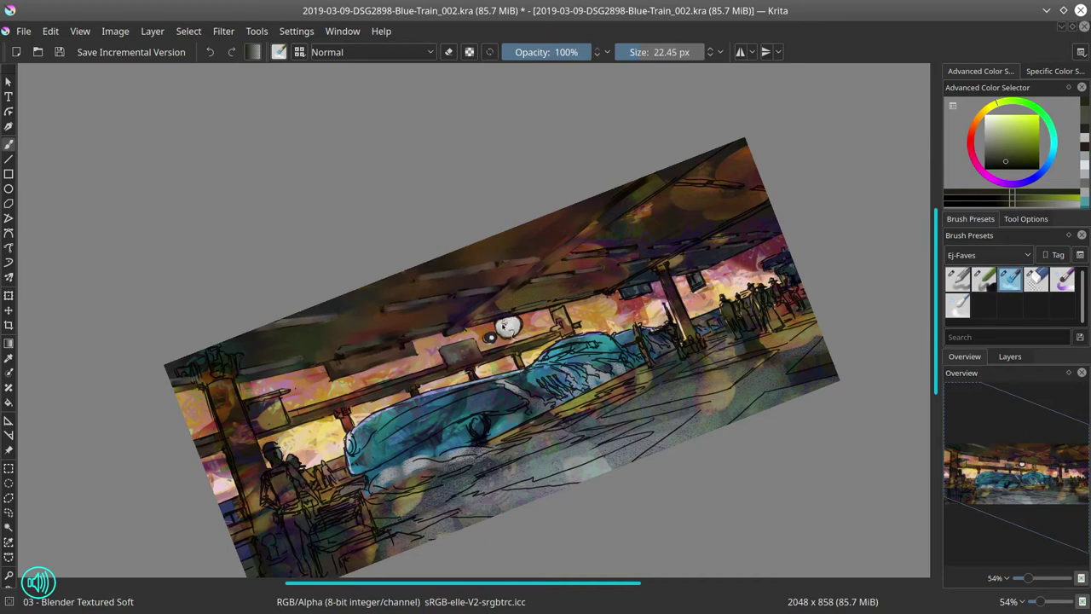
key("bracketleft")
key("bracketleft")
key("bracketleft")
key("bracketleft")
key("bracketright")
key("bracketright")
key("bracketright")
key("bracketright")
key("bracketright")
key("bracketright")
key("bracketright")
key("bracketleft")
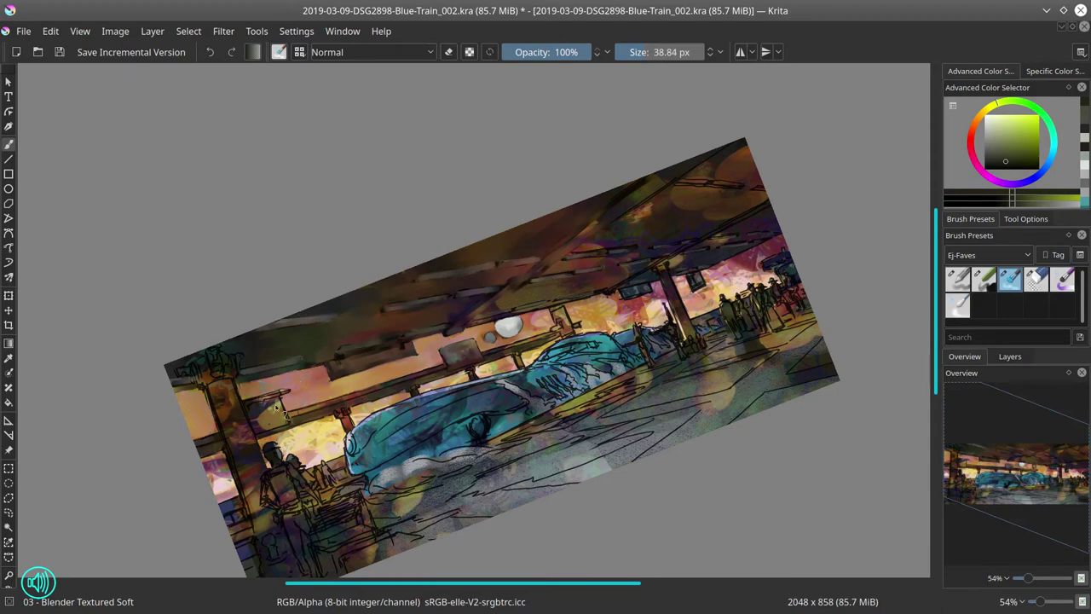
key("bracketleft")
key("bracketleft")
key("bracketleft")
key("bracketleft")
key("bracketleft")
key("bracketleft")
key("bracketleft")
key("bracketleft")
key("bracketleft")
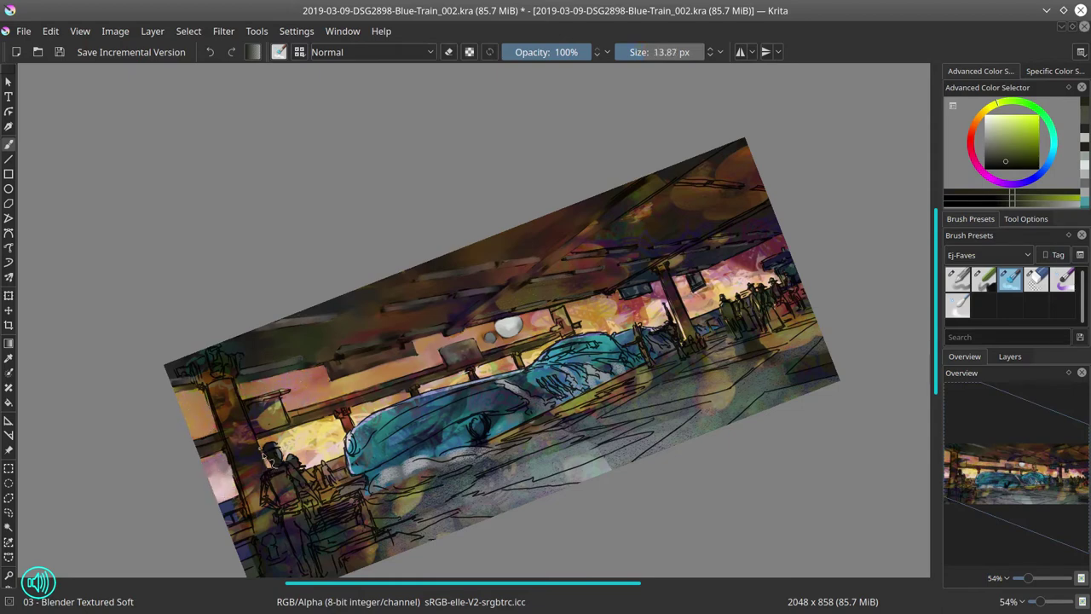
key("bracketright")
key("bracketright")
key("bracketright")
key("bracketright")
key("bracketright")
key("bracketright")
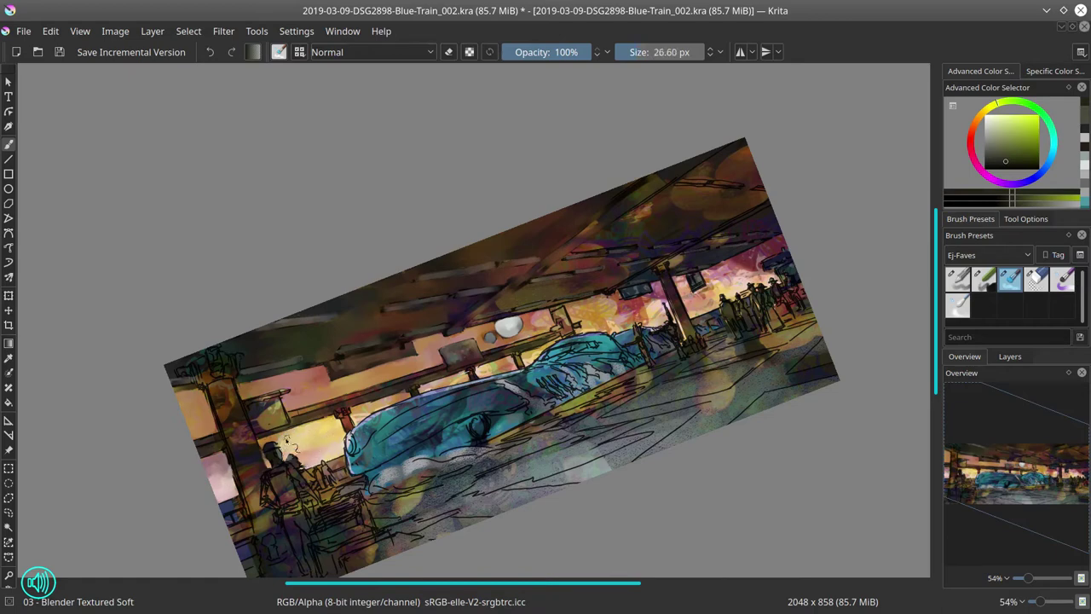
key("slash")
Add blue-violet dabs along the left figure's edge, sample lighter colours, and save
left_click_drag(419, 475, 477, 430)
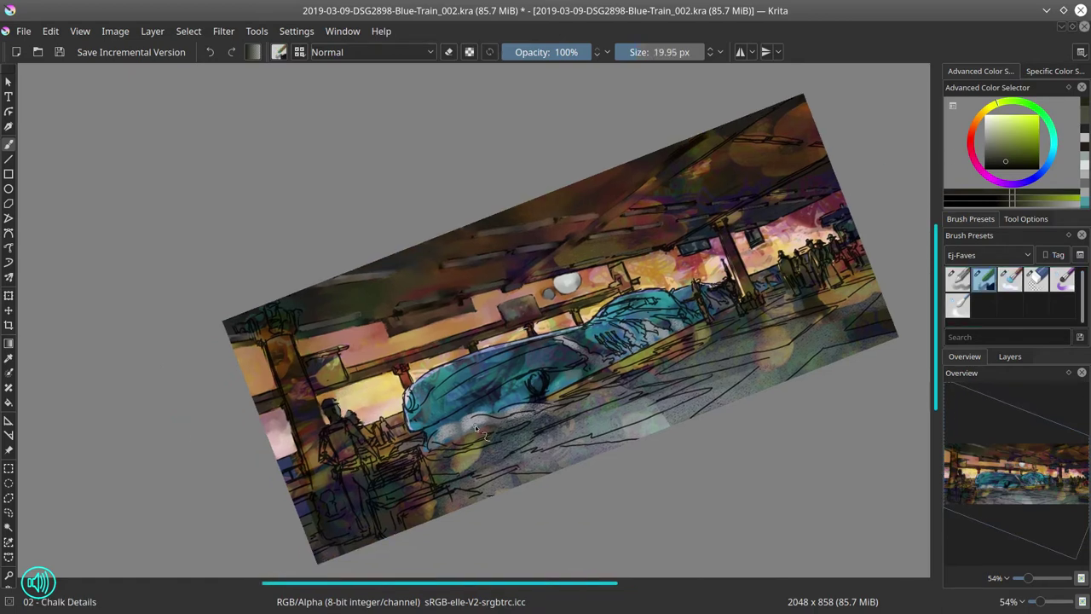
left_click_drag(980, 178, 1031, 177)
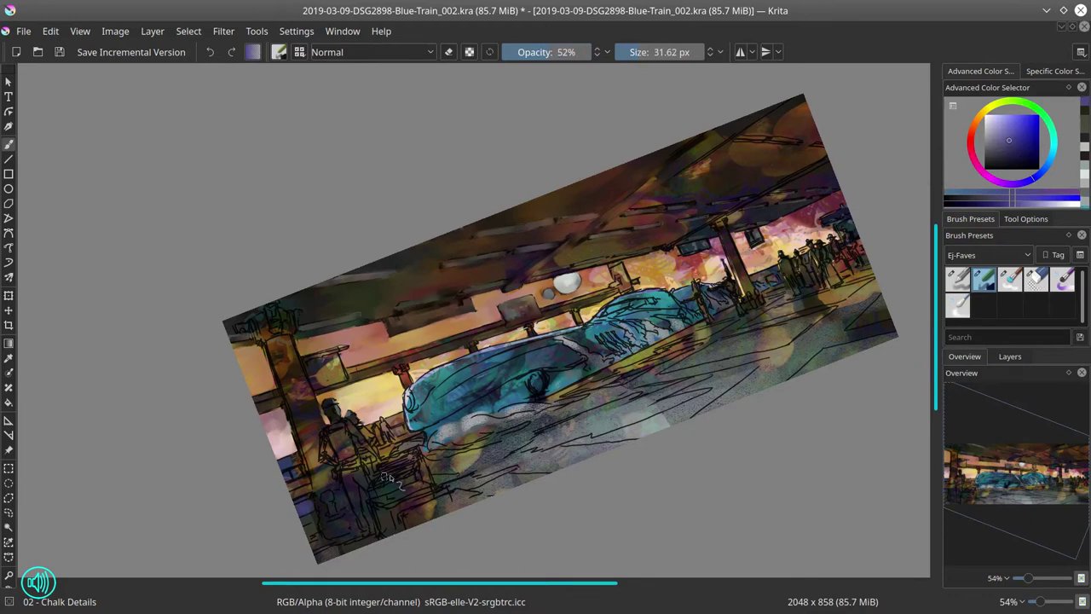
left_click_drag(381, 434, 396, 420)
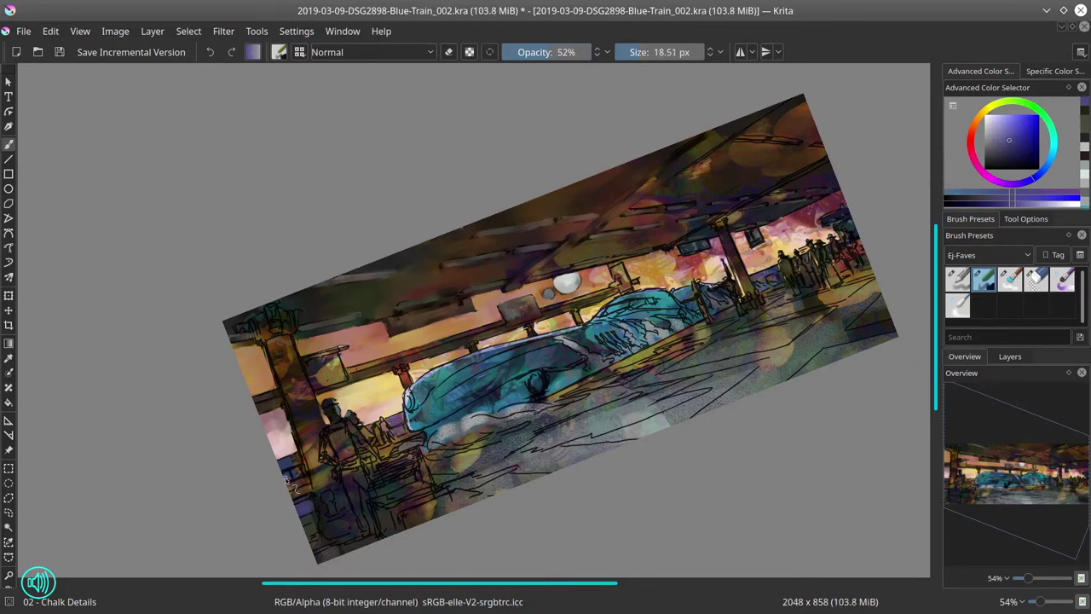
left_click_drag(287, 480, 296, 463)
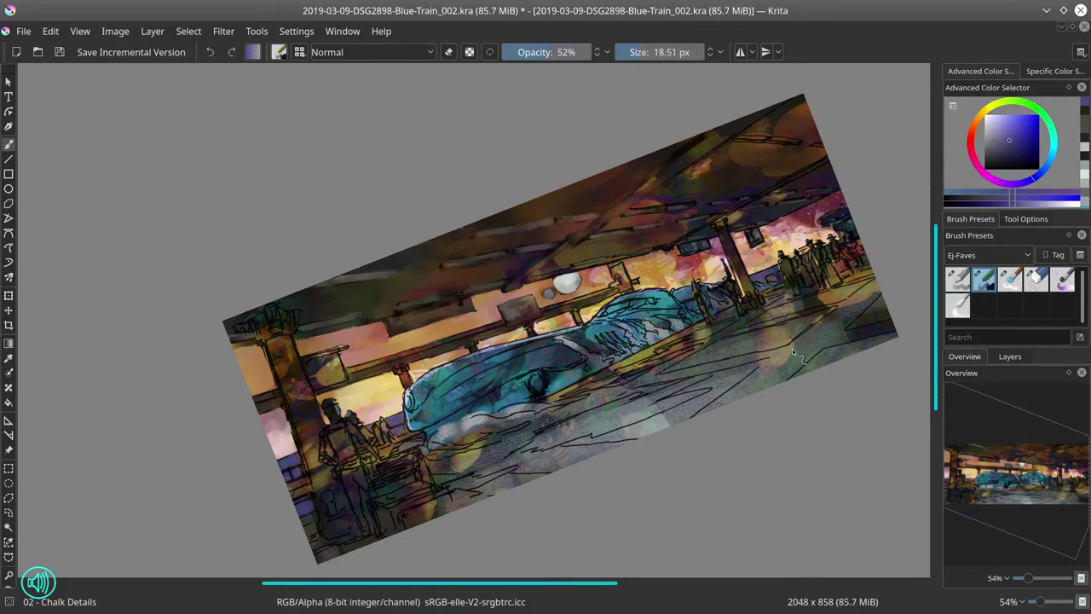
left_click(290, 461, "ctrl")
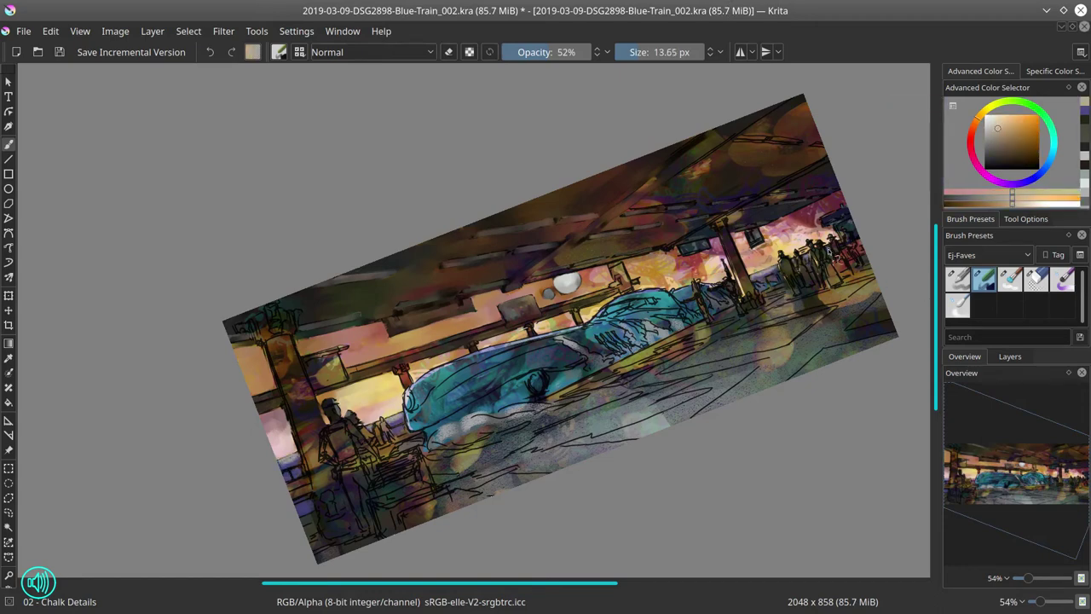
left_click(550, 294, "ctrl")
left_click(550, 294, "ctrl")
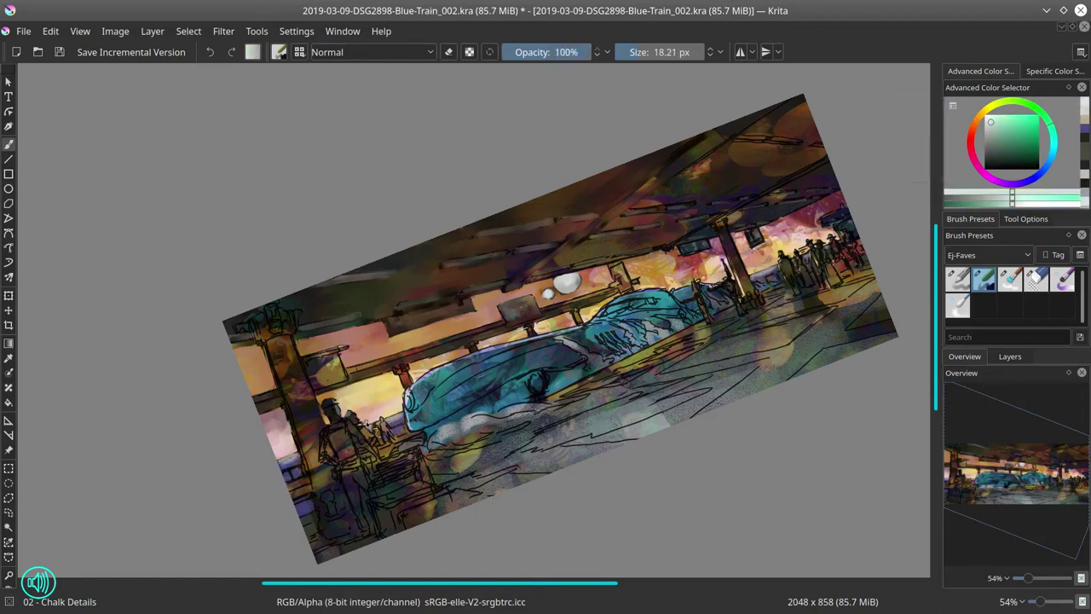
key("bracketright")
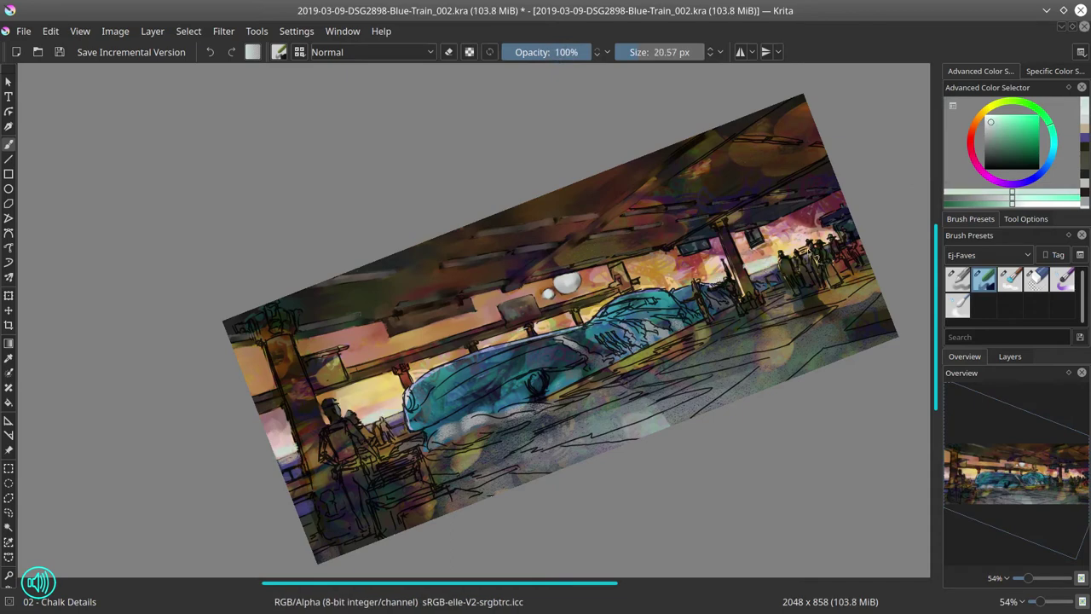
key("ctrl+s")
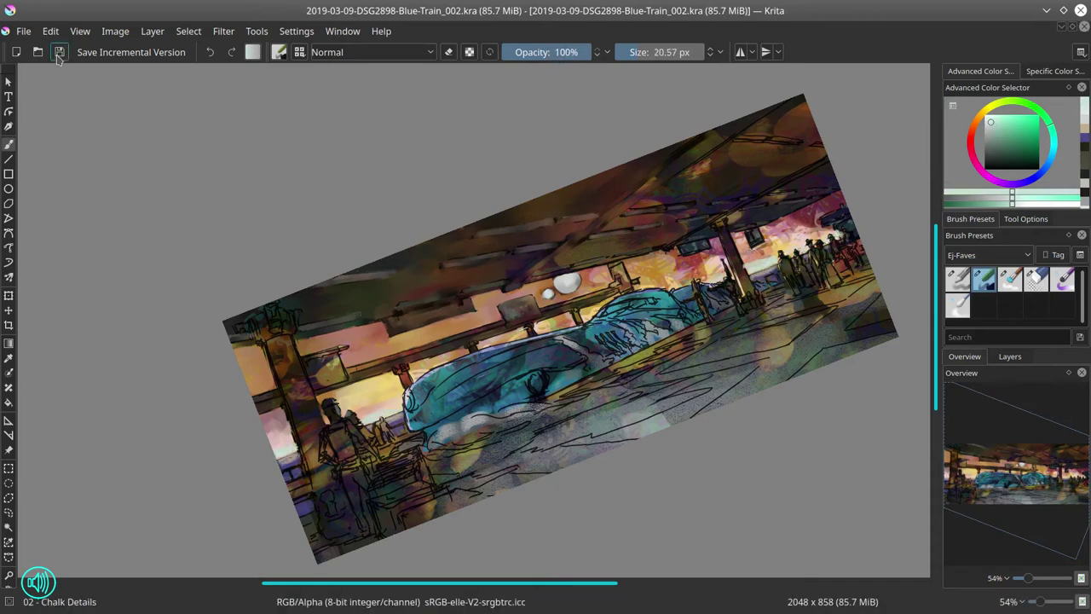
Brighten the lower-left figure with soft light and light warm yellow chalk strokes
key("period")
left_click_drag(287, 444, 304, 474)
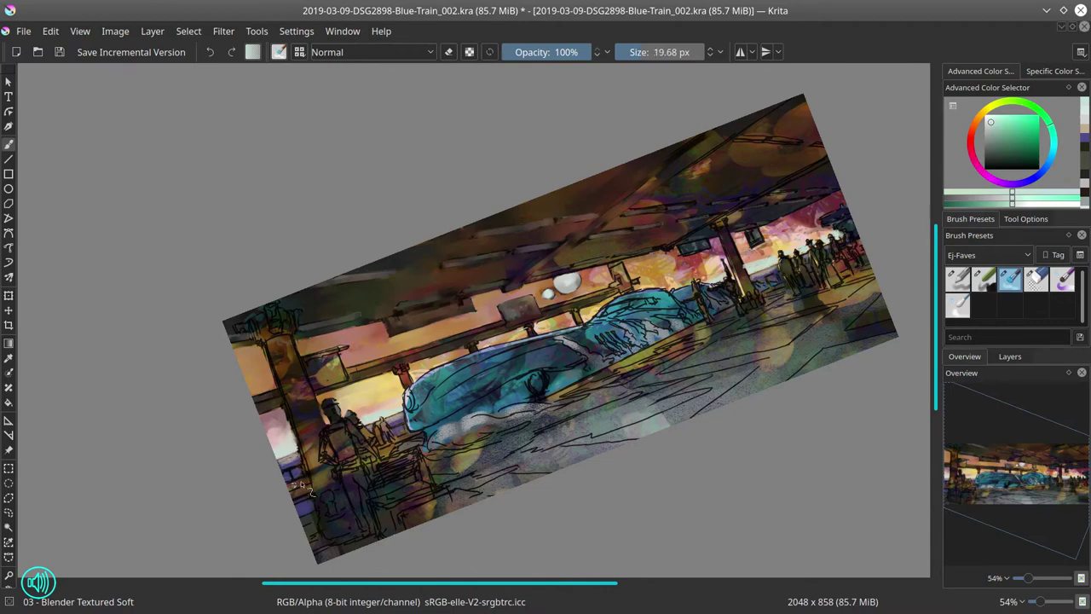
key("bracketright")
key("bracketright")
key("comma")
left_click(827, 317, "ctrl")
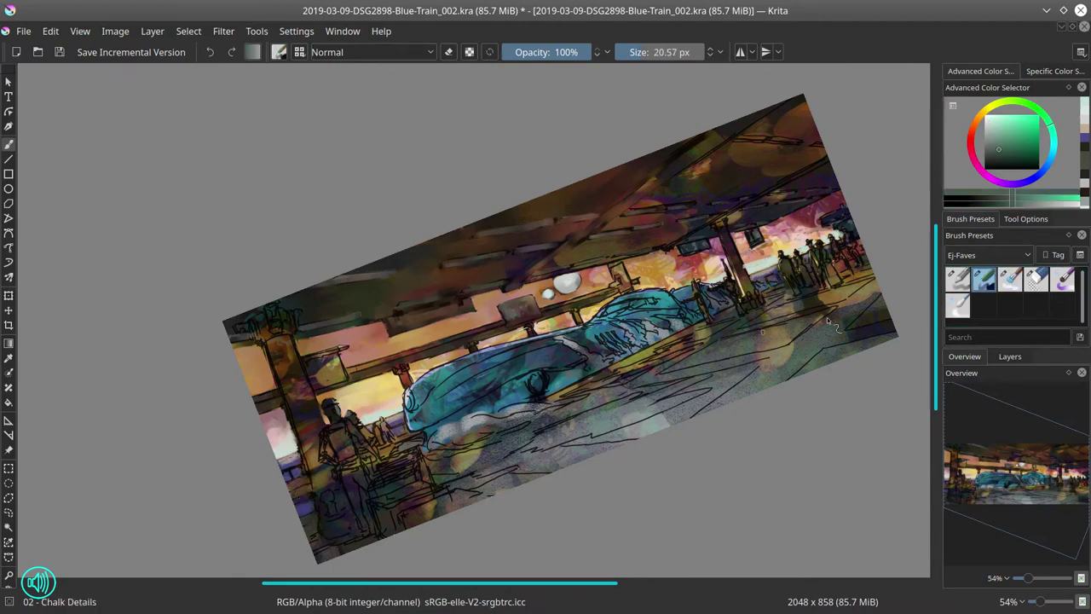
left_click_drag(317, 525, 298, 488)
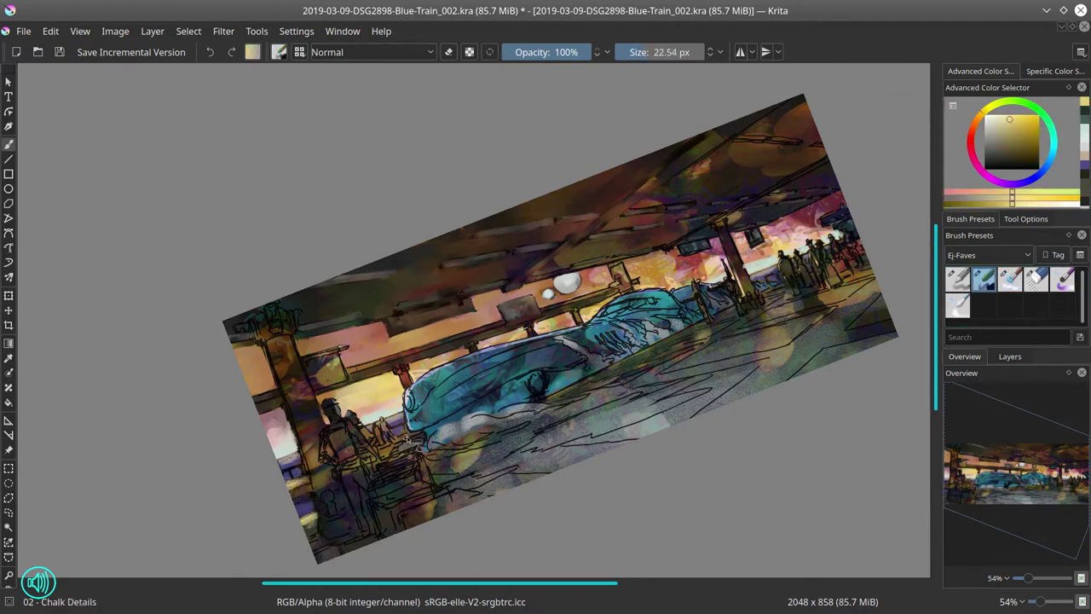
left_click(294, 502, "ctrl")
key("bracketleft")
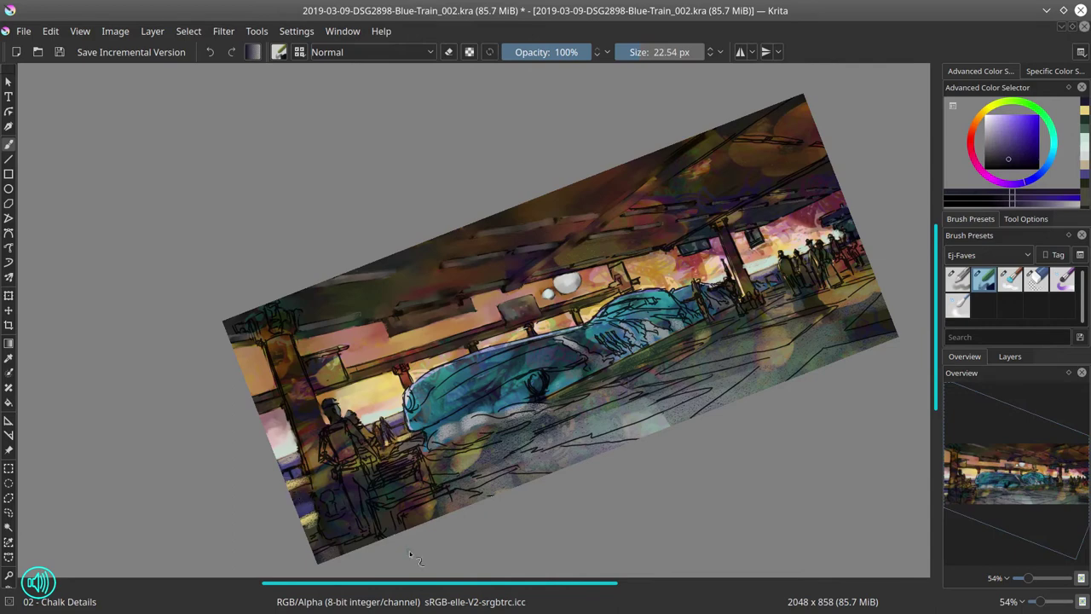
Darken the ceiling above the train in dark purple with the soft blending brush
key("period")
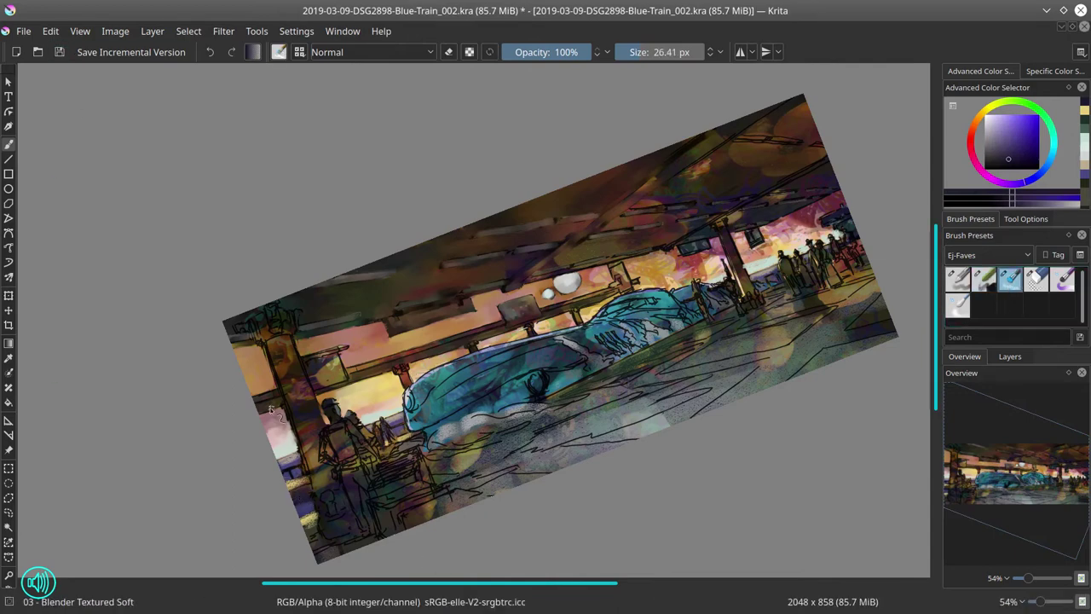
key("bracketleft")
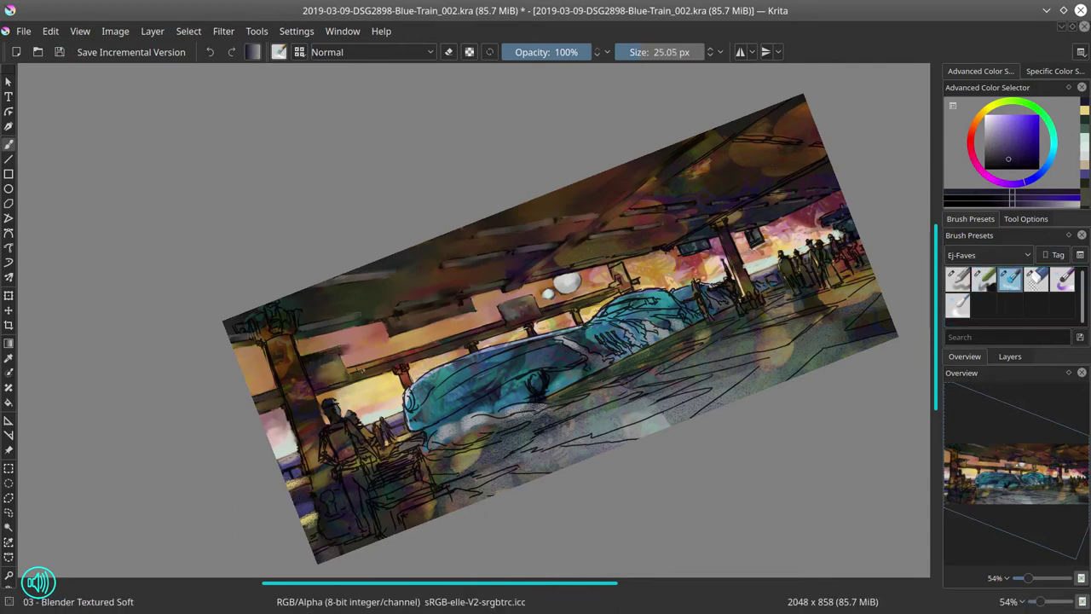
key("bracketleft")
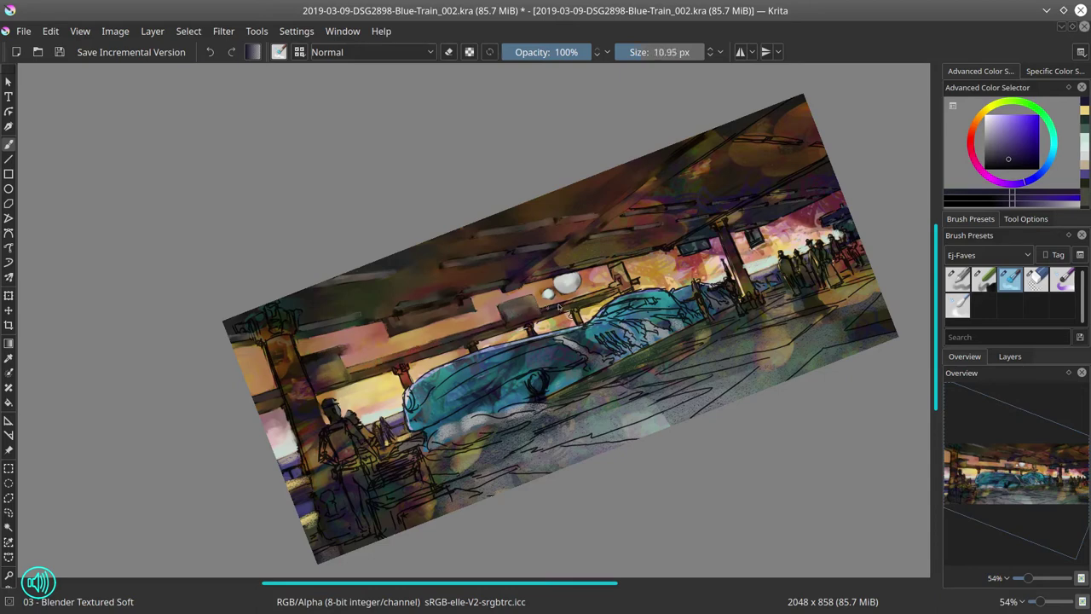
key("comma")
key("bracketright")
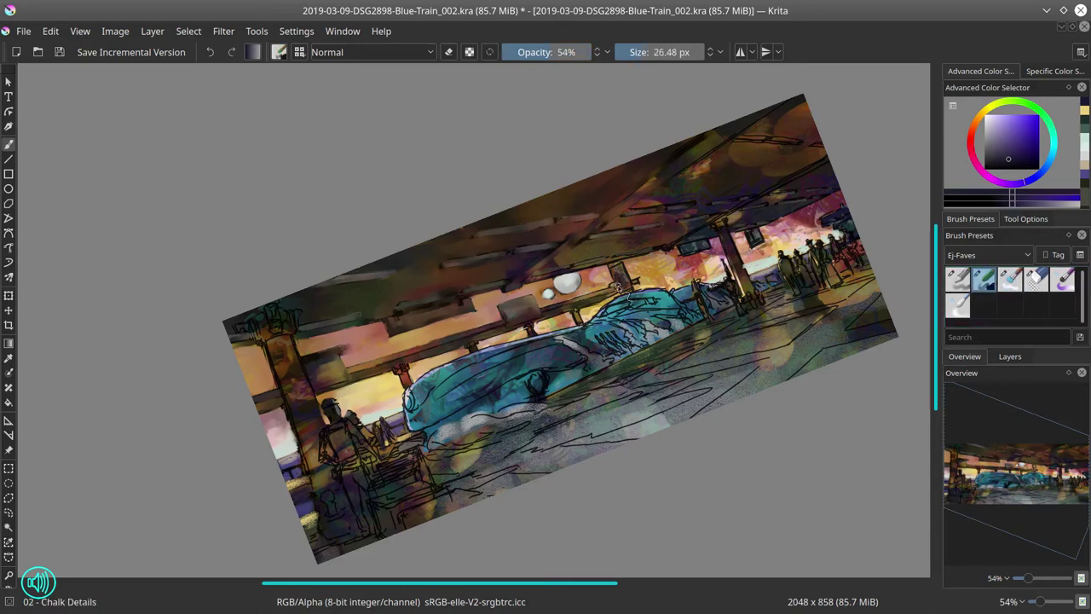
key("period")
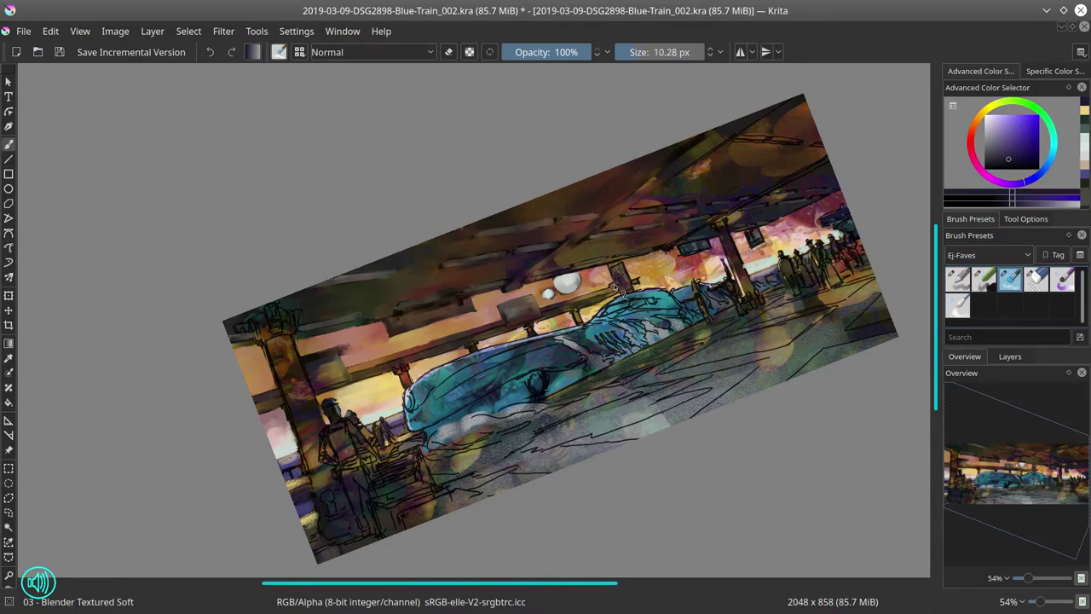
key("bracketright")
key("bracketright")
key("bracketleft")
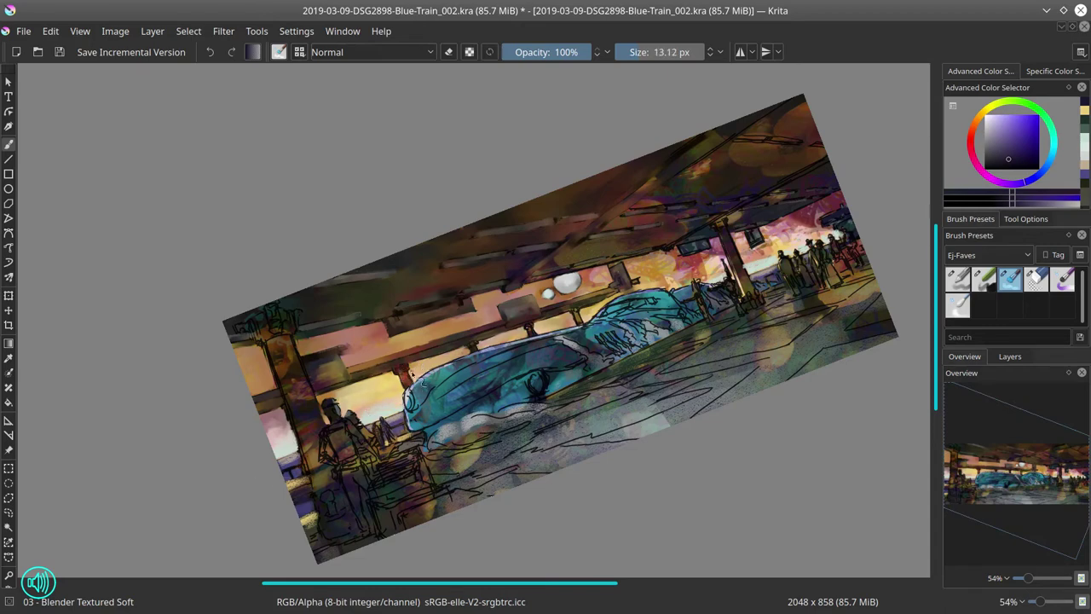
Keep blending brown-purple tones into the ceiling, then reset the canvas rotation to level
key("bracketright")
key("bracketright")
key("bracketright")
key("bracketright")
key("bracketright")
key("bracketright")
key("bracketright")
key("bracketright")
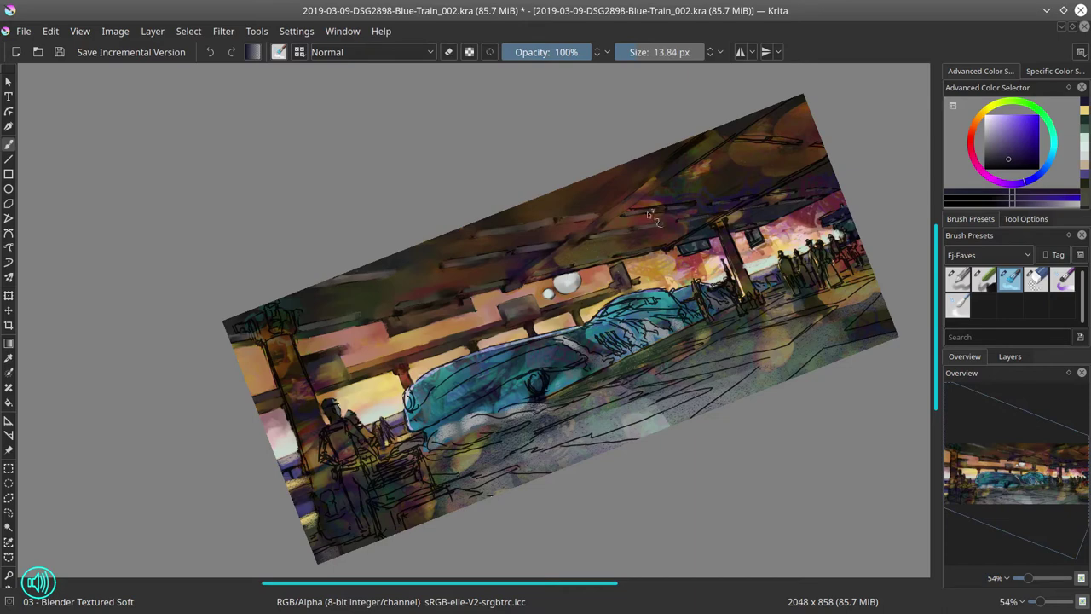
key("bracketright")
key("bracketright")
key("bracketright")
key("bracketright")
key("bracketright")
key("bracketright")
key("bracketright")
key("bracketright")
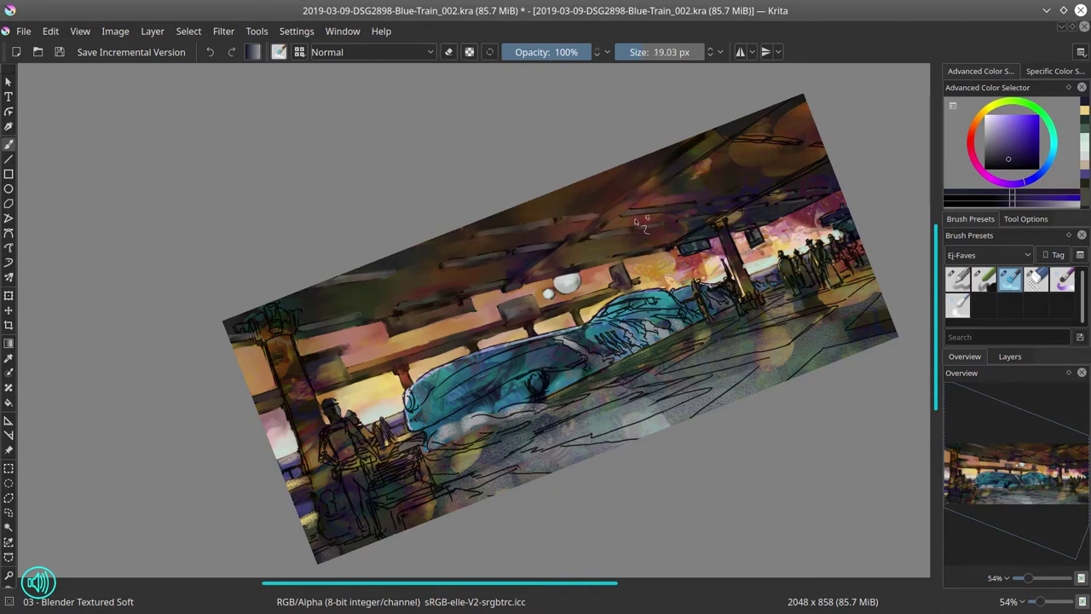
key("bracketleft")
key("bracketleft")
key("slash")
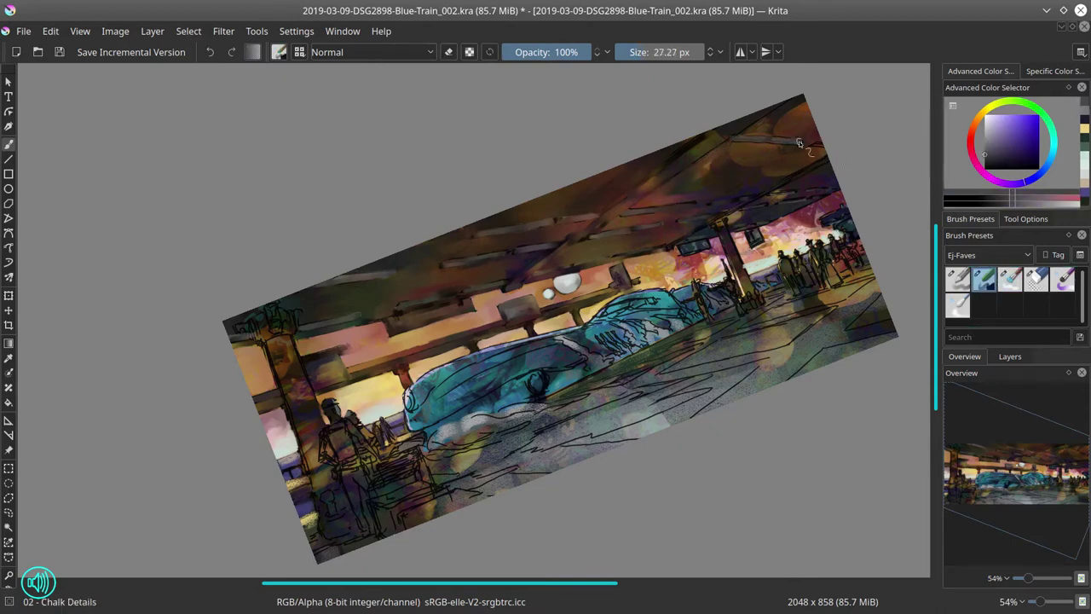
key("slash")
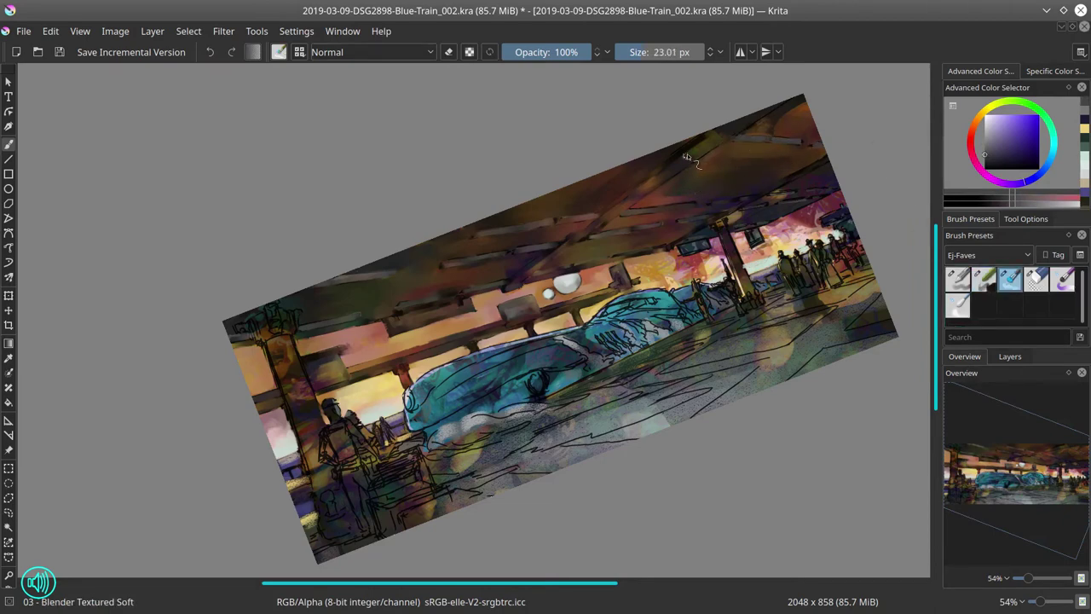
key("bracketright")
key("bracketright")
key("bracketright")
key("bracketright")
key("bracketright")
key("bracketright")
key("bracketright")
key("bracketleft")
key("bracketleft")
key("bracketleft")
key("bracketleft")
key("bracketleft")
key("bracketleft")
key("bracketleft")
key("bracketleft")
key("bracketleft")
key("5")
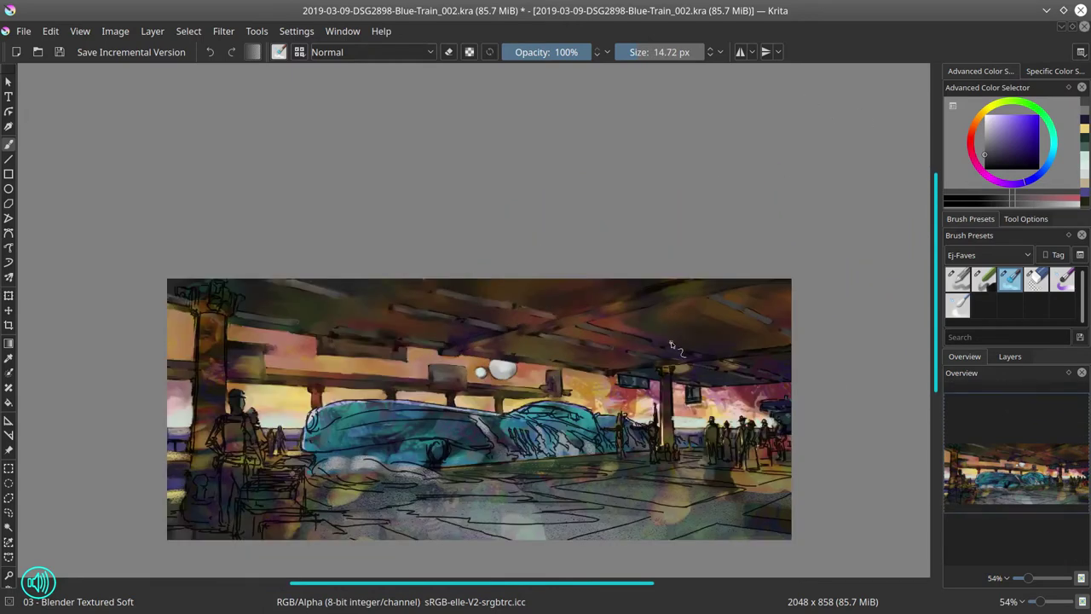
Save the painting and pick a dark orange for the soft blending brush
left_click(59, 52)
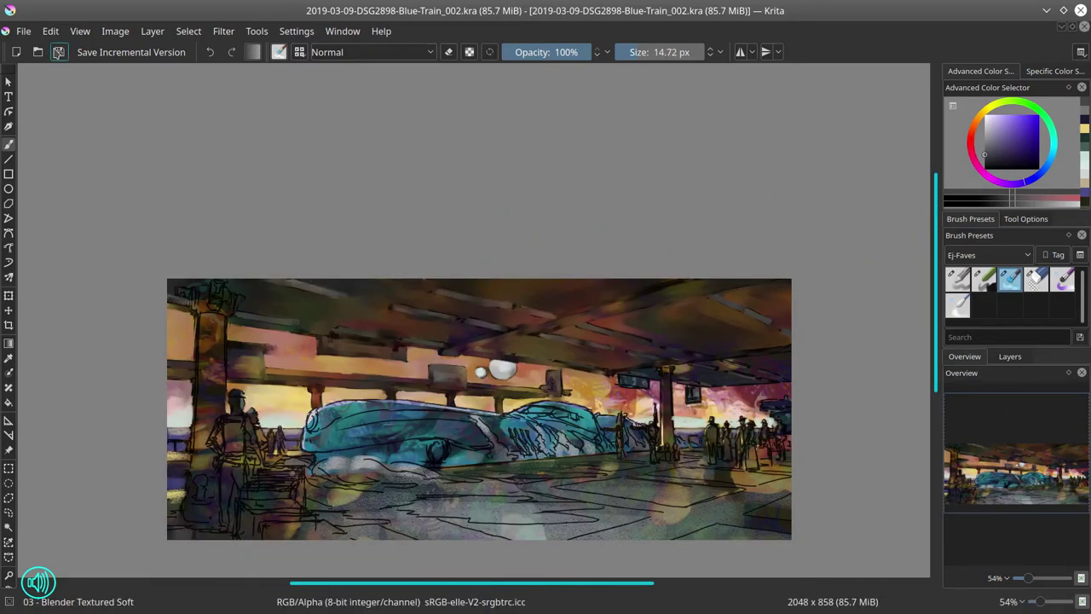
scroll(673, 416, "up", 3)
key("bracketleft")
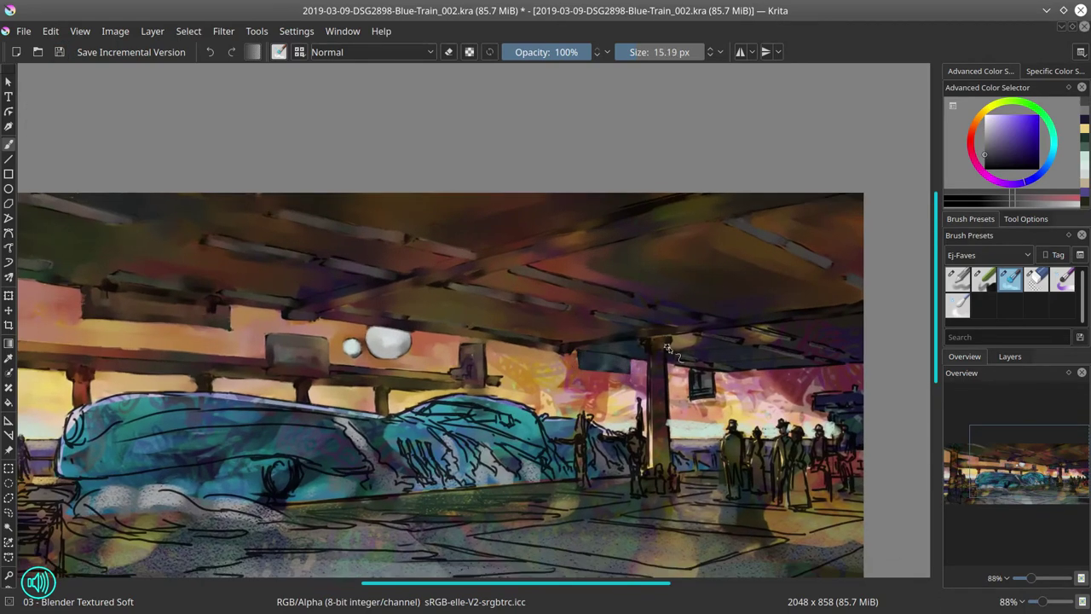
key("slash")
key("slash")
key("slash")
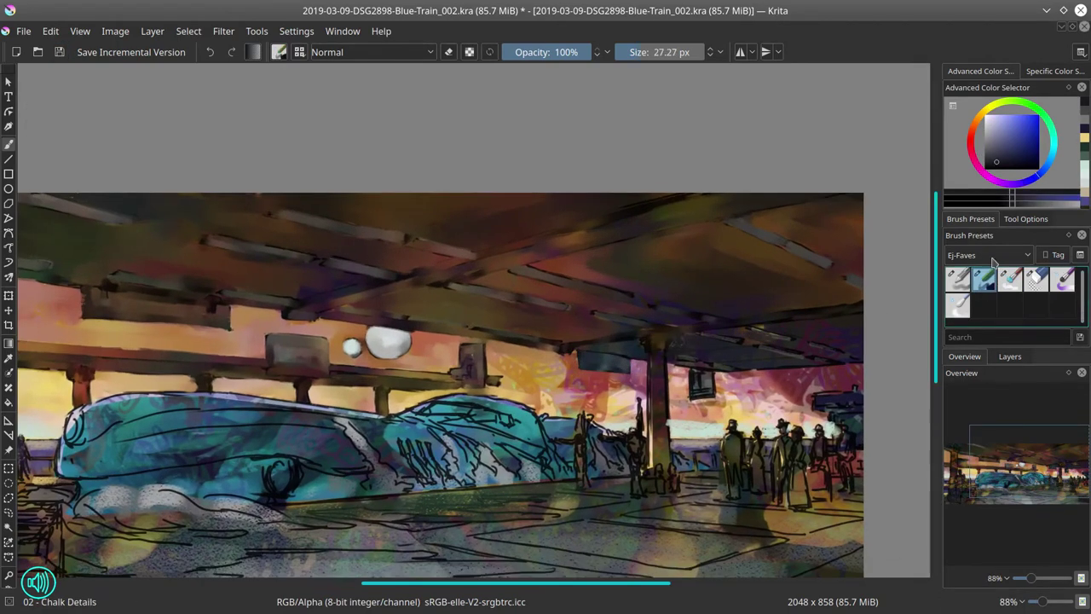
left_click(720, 328, "ctrl")
key("slash")
Fine-tune the soft blending brush size, then save the painting again
key("bracketright")
key("bracketright")
key("bracketright")
key("bracketright")
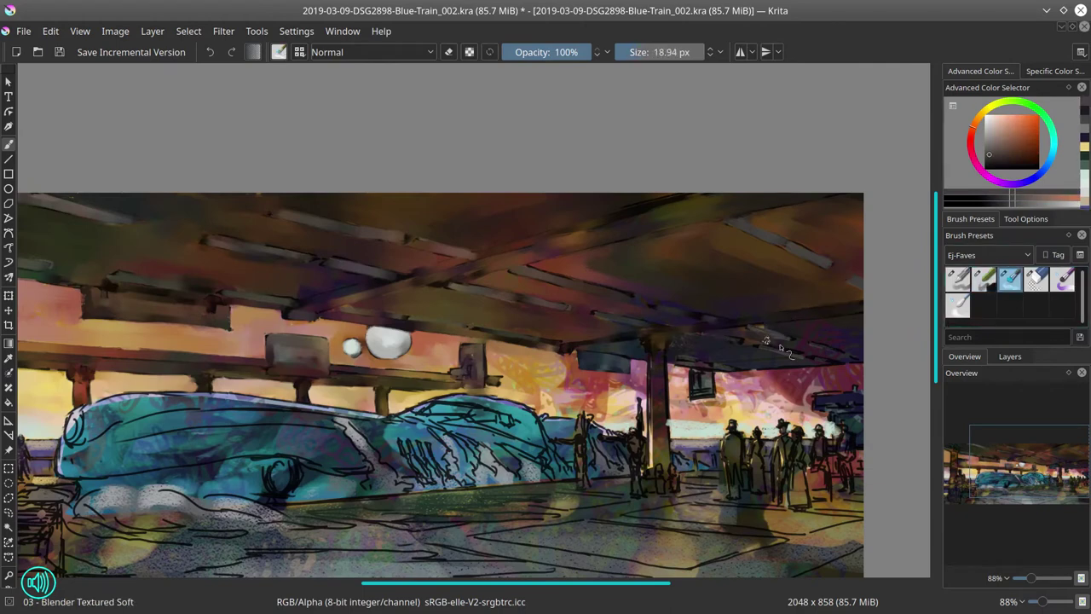
key("bracketleft")
key("bracketleft")
key("bracketleft")
key("bracketleft")
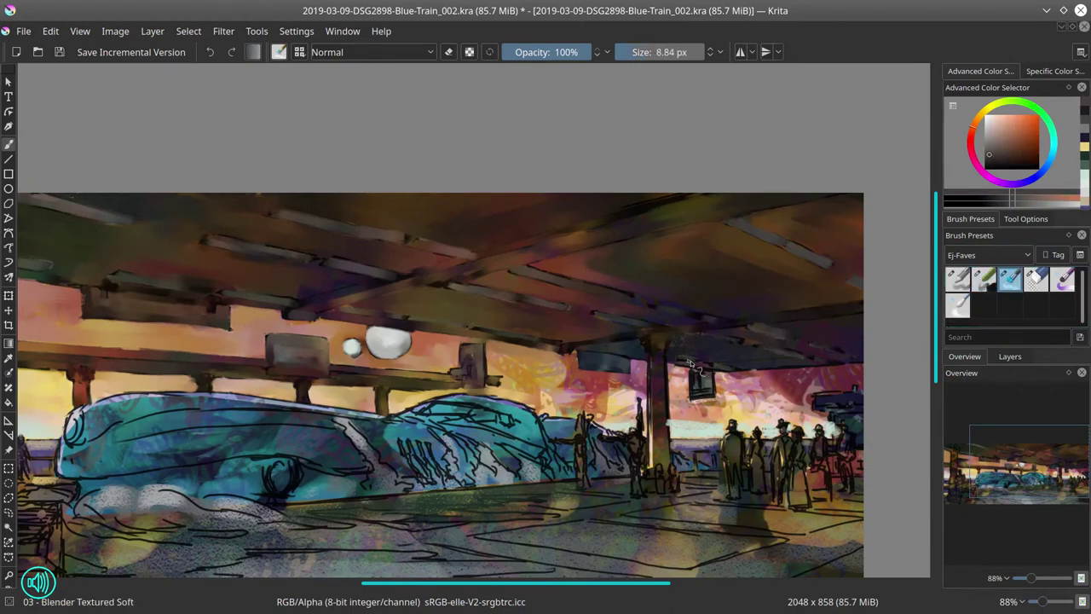
key("bracketleft")
key("bracketleft")
key("bracketleft")
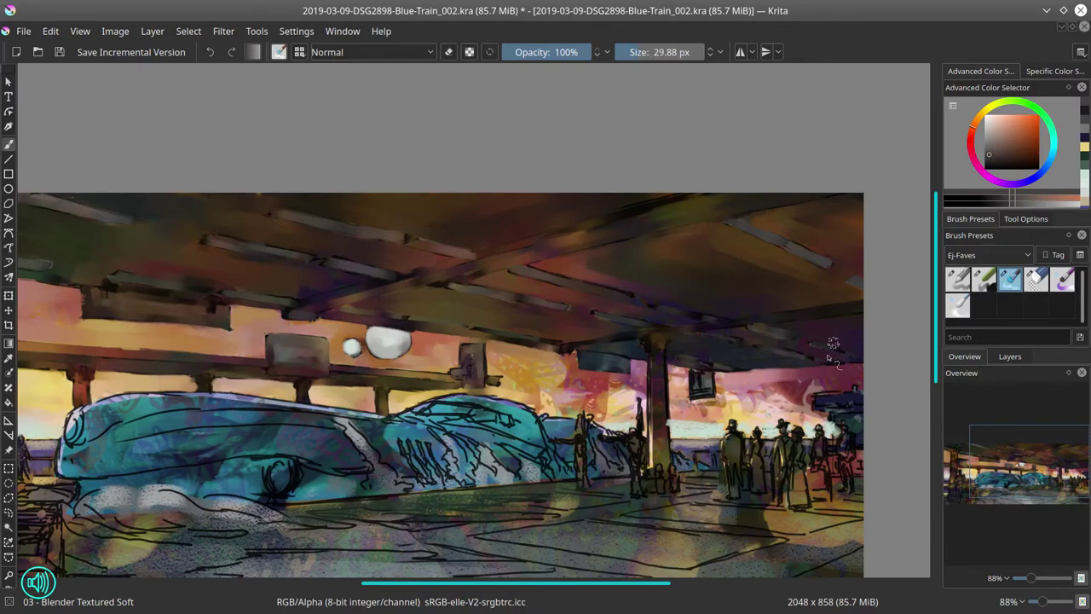
key("bracketright")
key("bracketright")
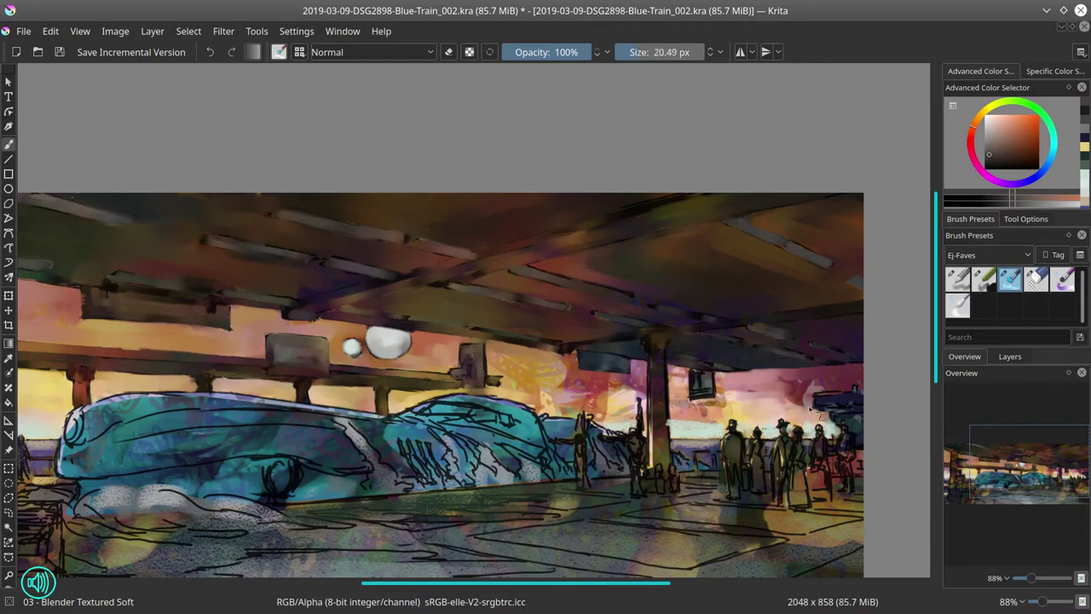
key("bracketright")
key("bracketright")
key("bracketright")
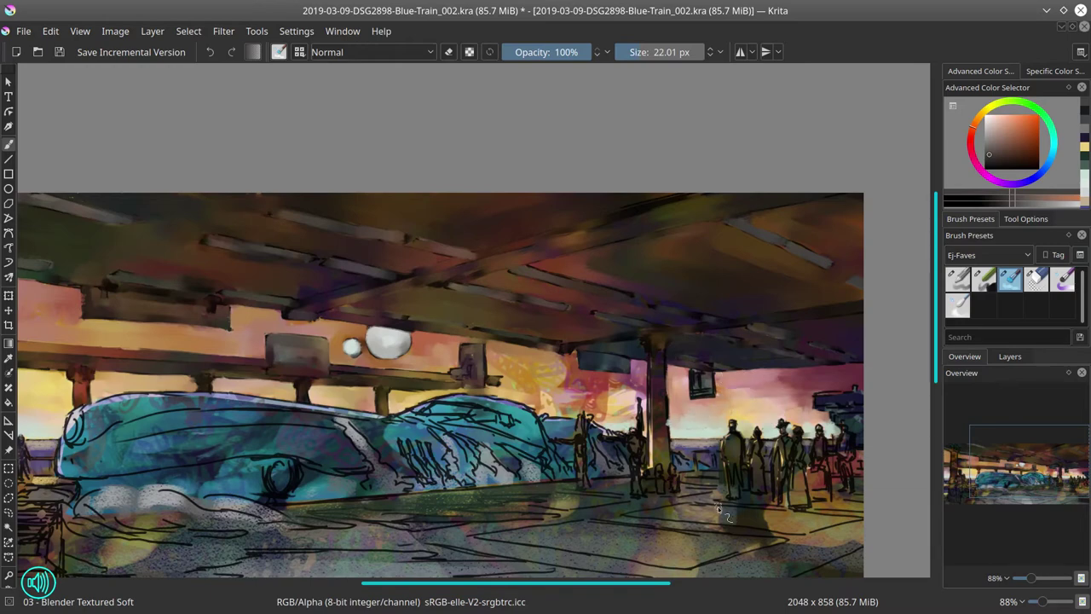
key("bracketleft")
key("bracketleft")
key("bracketright")
key("bracketright")
key("bracketright")
key("bracketright")
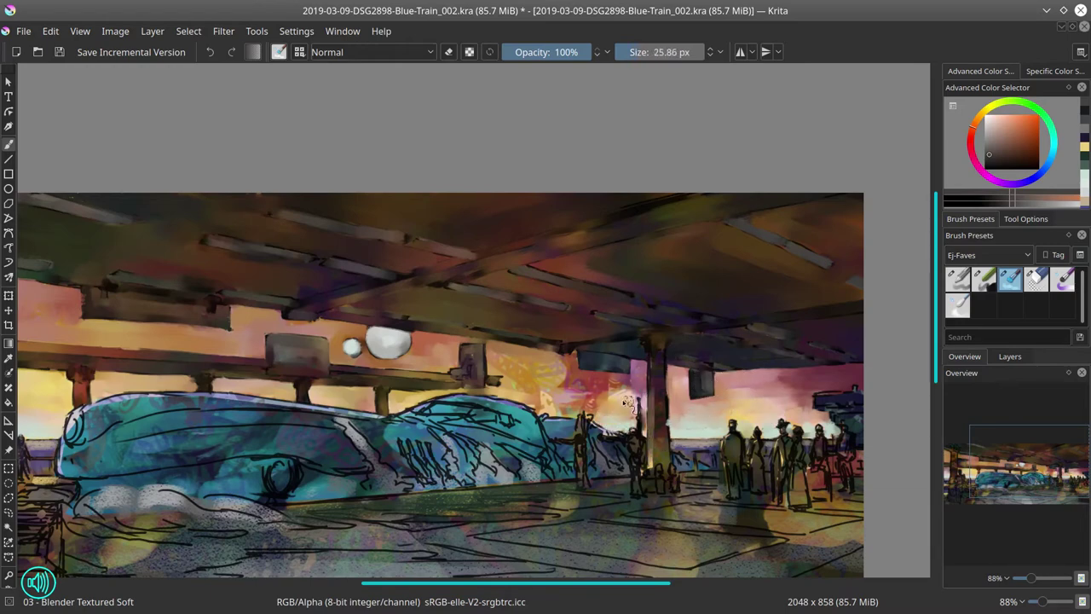
key("bracketright")
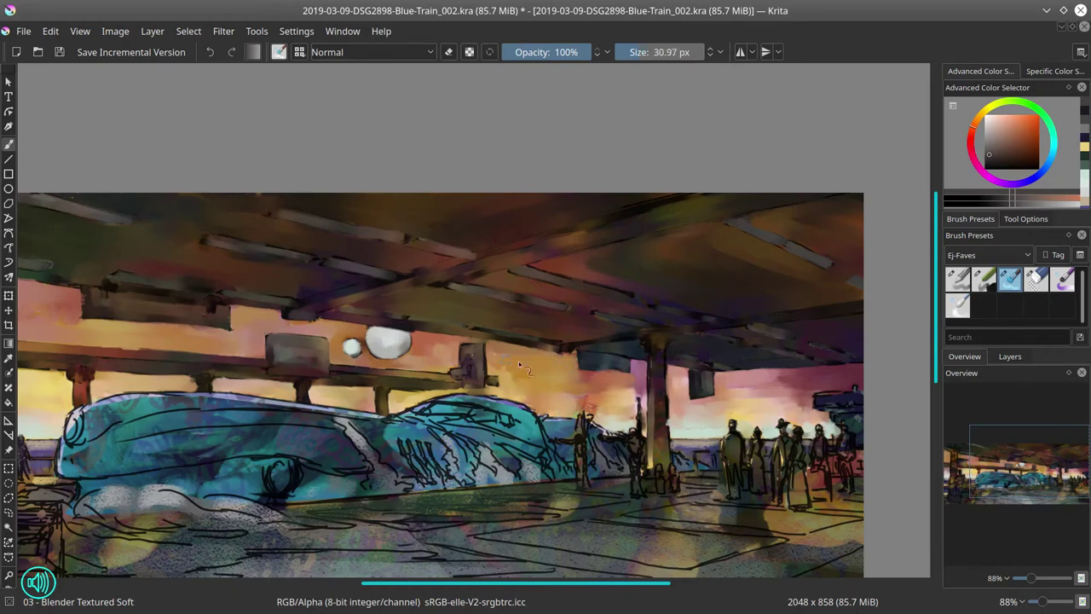
key("bracketleft")
key("bracketleft")
key("bracketleft")
key("bracketleft")
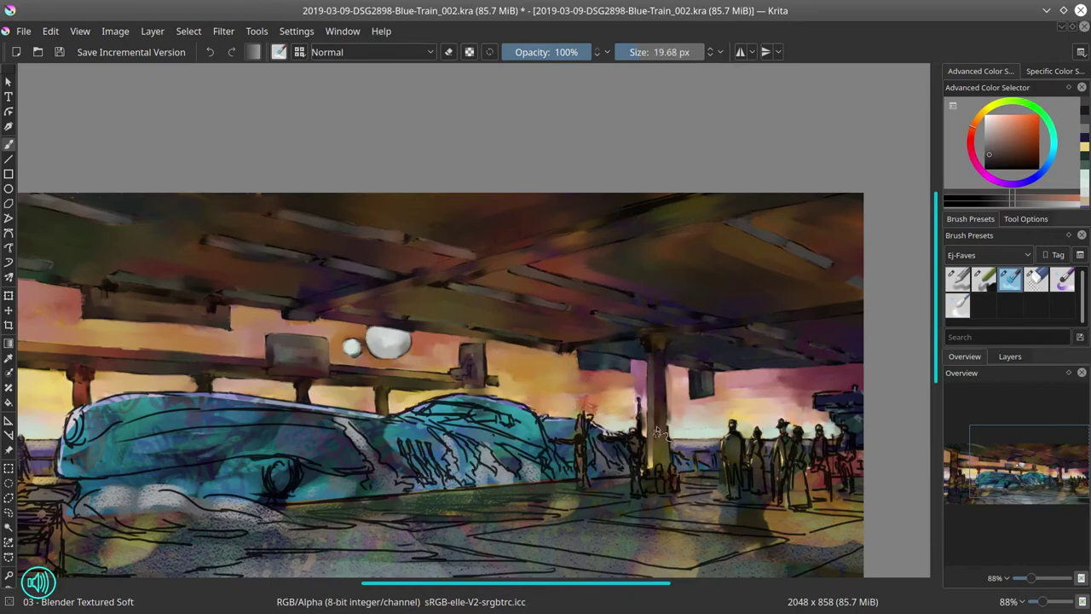
key("bracketleft")
key("bracketleft")
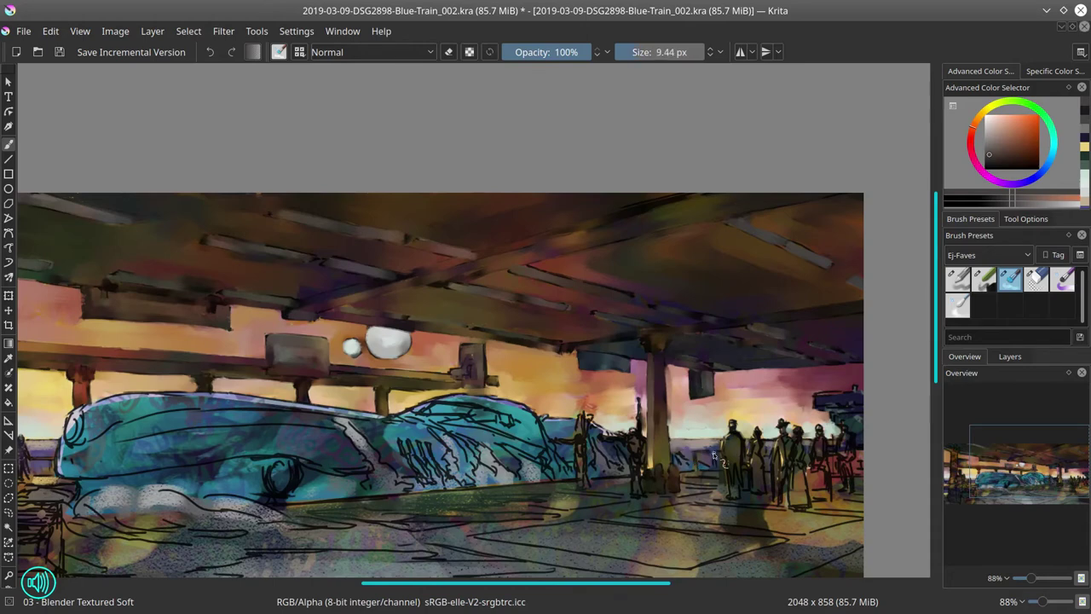
left_click(60, 52)
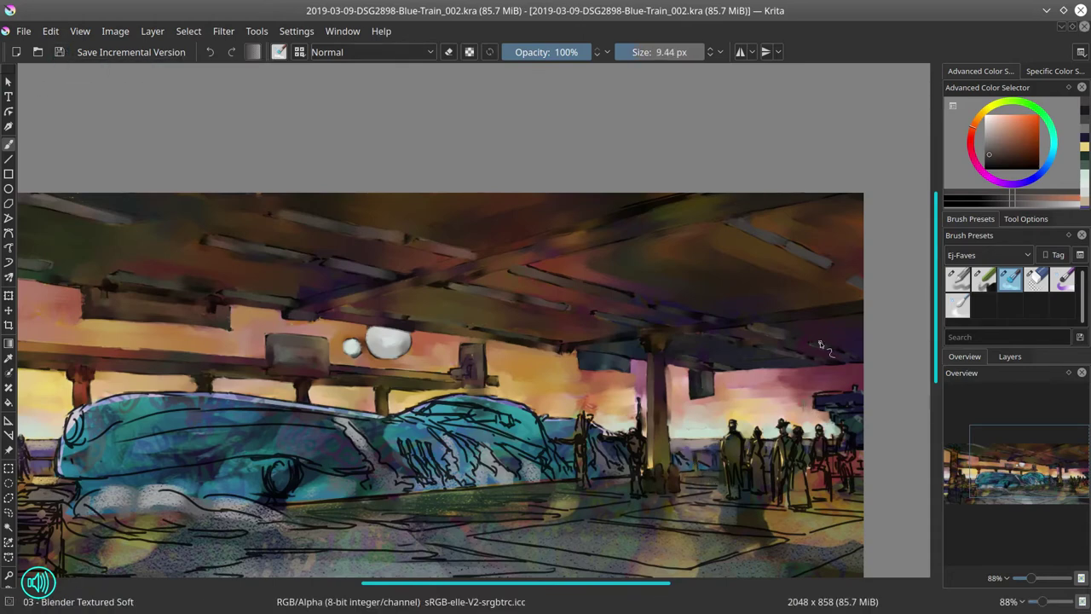
Lighten the lower coat of a standing platform figure with the soft brush
left_click_drag(635, 436, 571, 342)
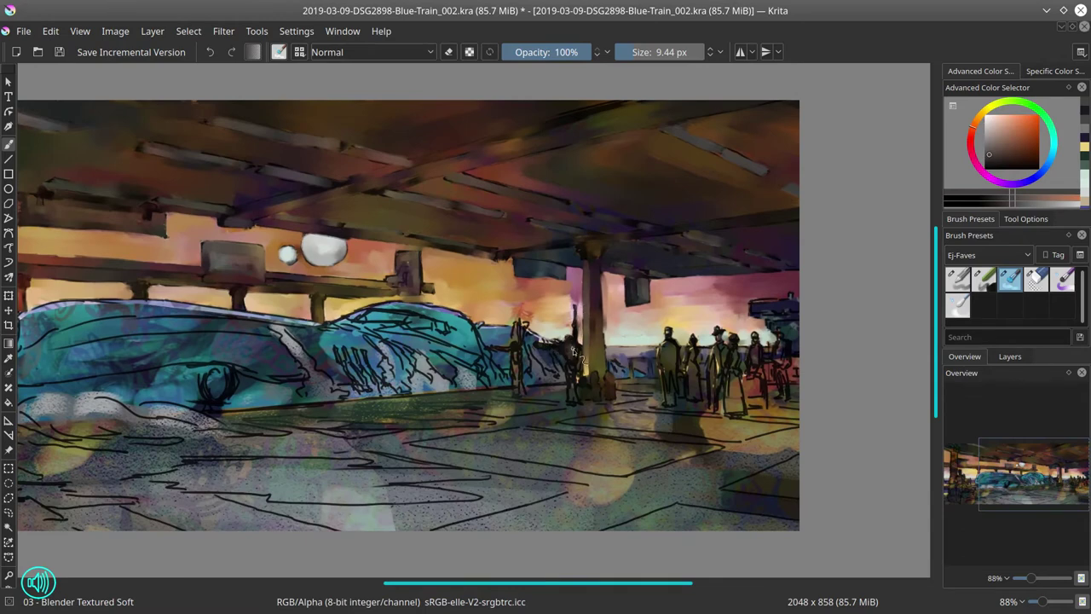
left_click_drag(577, 402, 533, 411)
key("bracketleft")
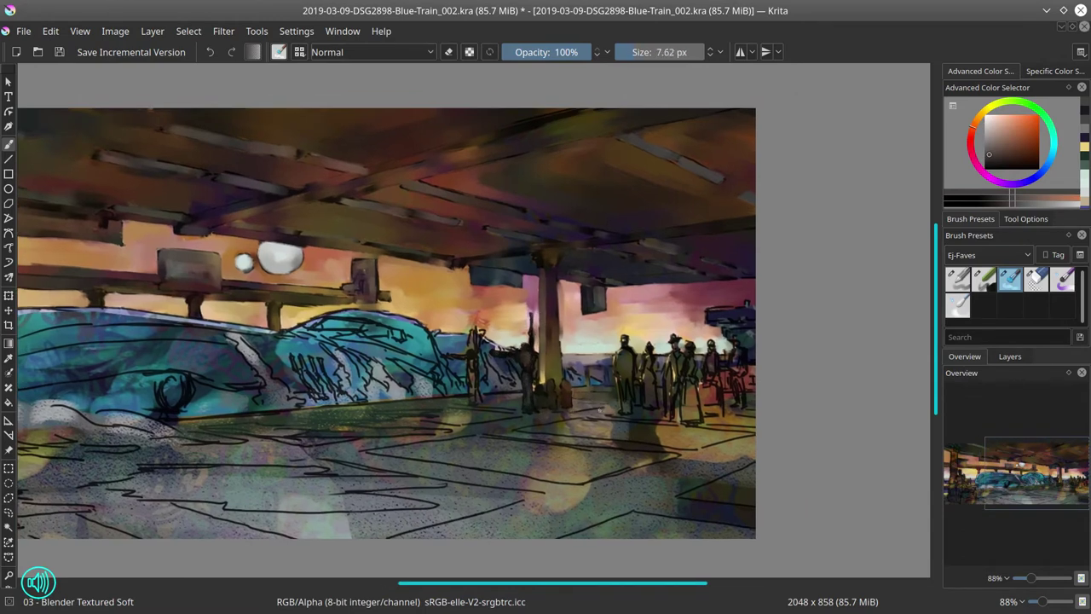
key("bracketright")
key("bracketright")
key("bracketright")
key("bracketright")
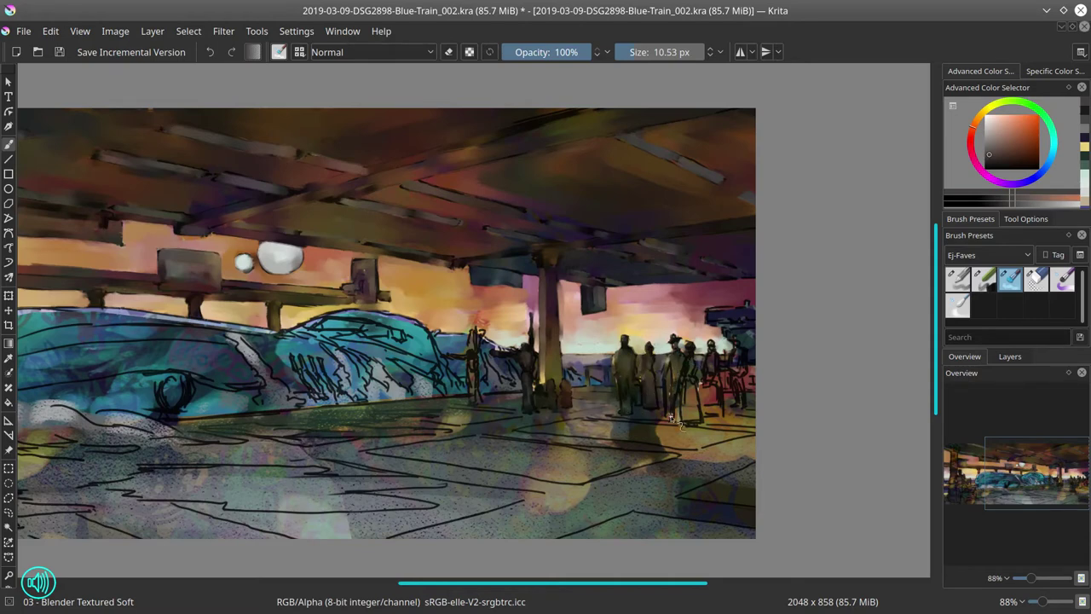
mouse_move(682, 363)
left_mouse_down()
mouse_move(680, 416)
mouse_move(690, 346)
left_mouse_up()
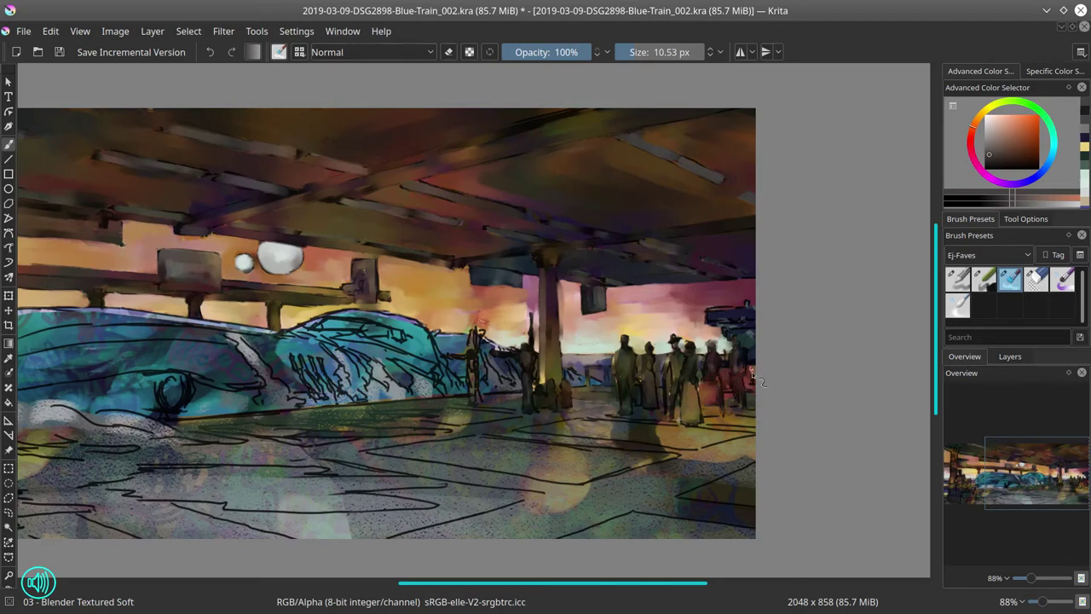
With the Chalk Details brush, add a warm tan mark near the figures' feet and sample dark olive
key("comma")
key("comma")
left_click(660, 418, "ctrl")
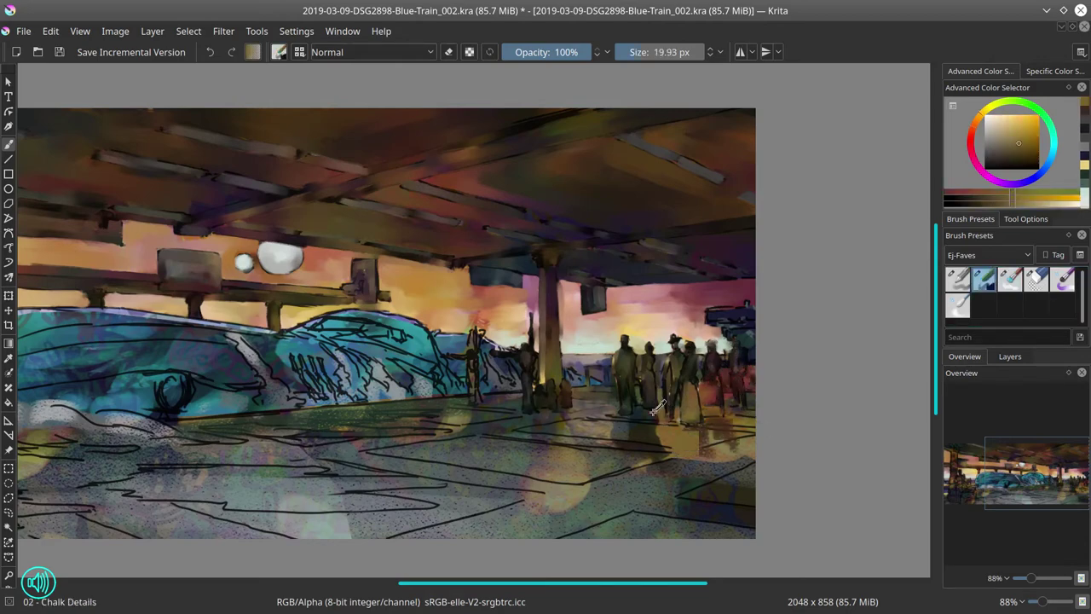
left_click_drag(660, 422, 655, 429)
left_click(696, 461, "ctrl")
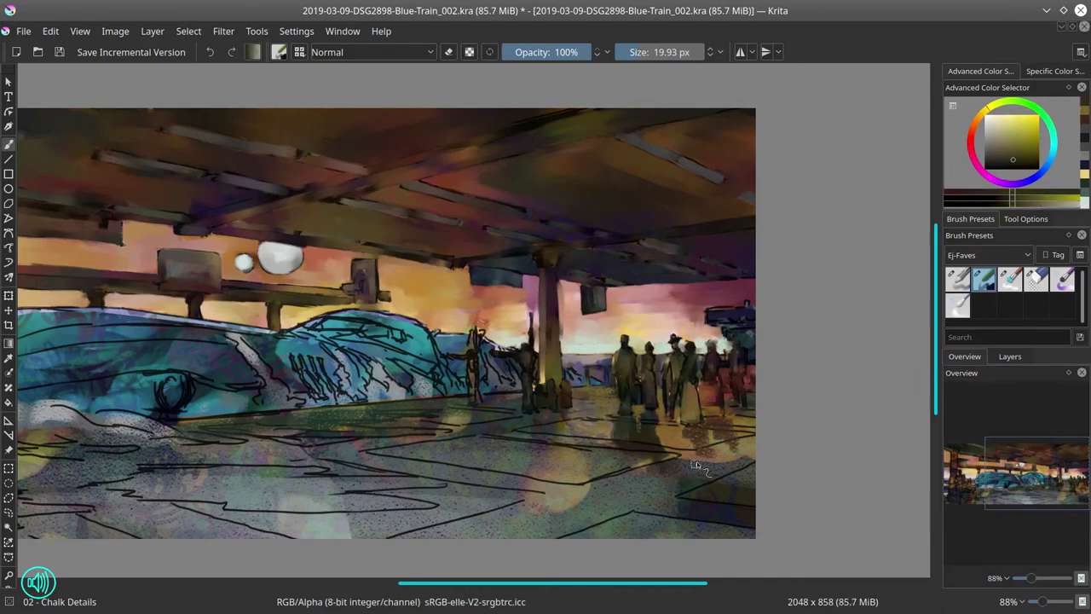
Darken the teal train with a Multiply chalk stroke across it
key("period")
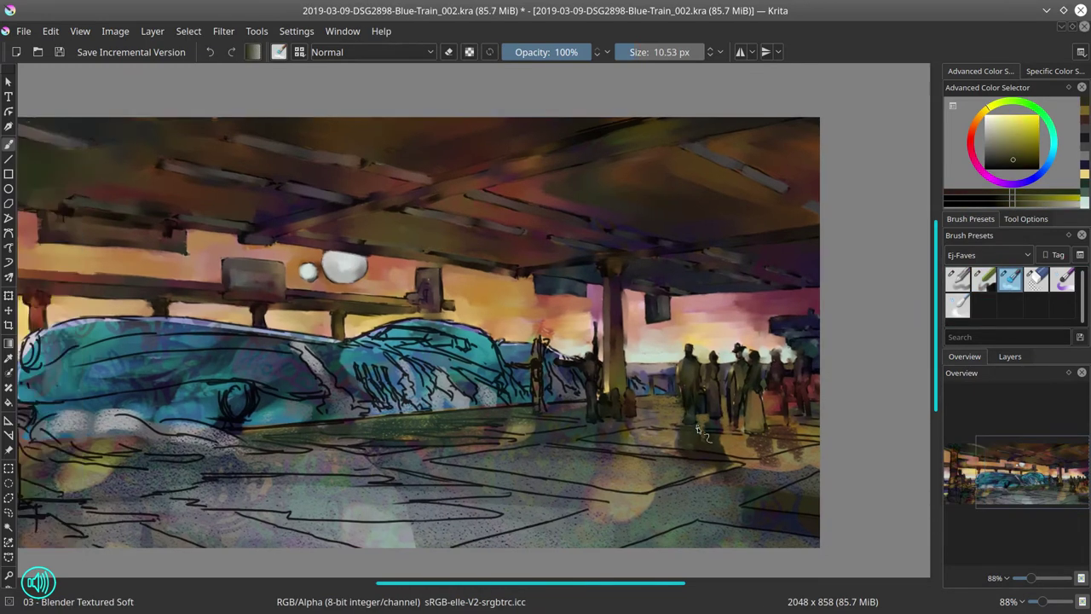
key("minus")
key("minus")
key("minus")
key("comma")
mouse_move(492, 378)
left_mouse_down()
mouse_move(428, 411)
mouse_move(501, 409)
mouse_move(527, 376)
mouse_move(548, 379)
mouse_move(597, 427)
left_mouse_up()
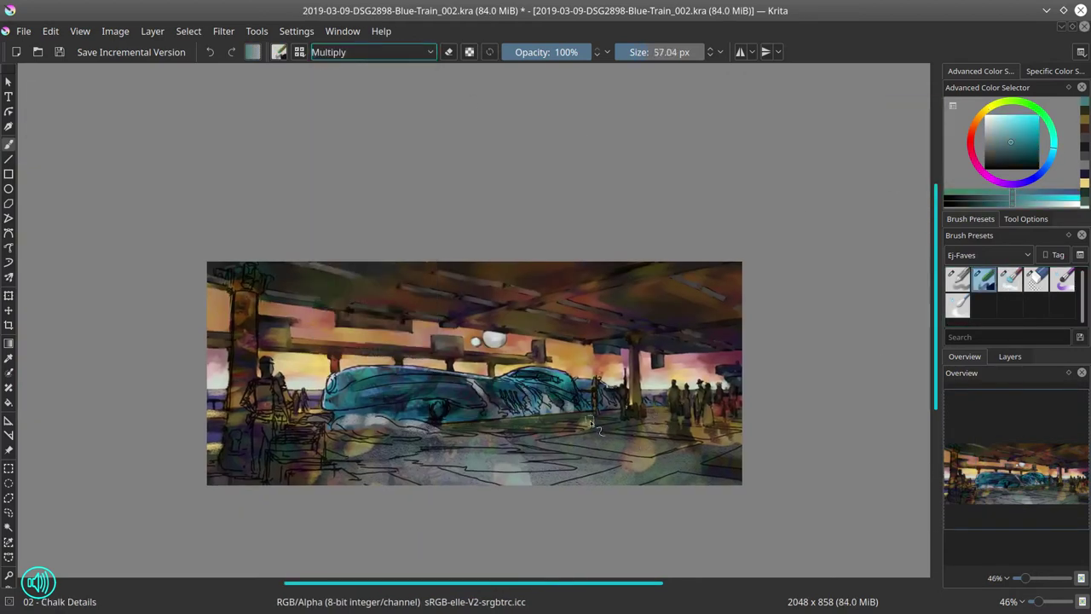
Save, then soften the ground linework along the bottom with Blender Textured Soft
left_click(60, 53)
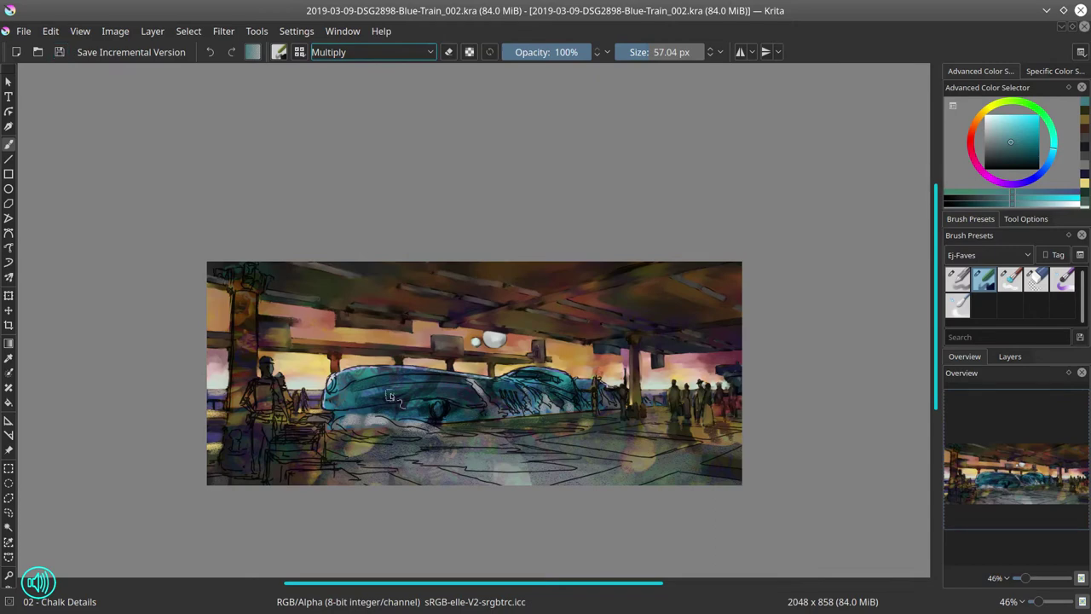
key("/")
scroll(610, 413, "up", 3)
scroll(610, 413, "down", 2)
key("bracketleft")
mouse_move(360, 510)
left_mouse_down()
mouse_move(574, 496)
mouse_move(468, 525)
mouse_move(608, 515)
mouse_move(499, 488)
mouse_move(520, 467)
mouse_move(700, 472)
mouse_move(626, 472)
mouse_move(660, 491)
mouse_move(421, 507)
mouse_move(564, 489)
left_mouse_up()
Paint brownish-orange tones on the ground under the figures and lighten the lower-right floor
key("bracketleft")
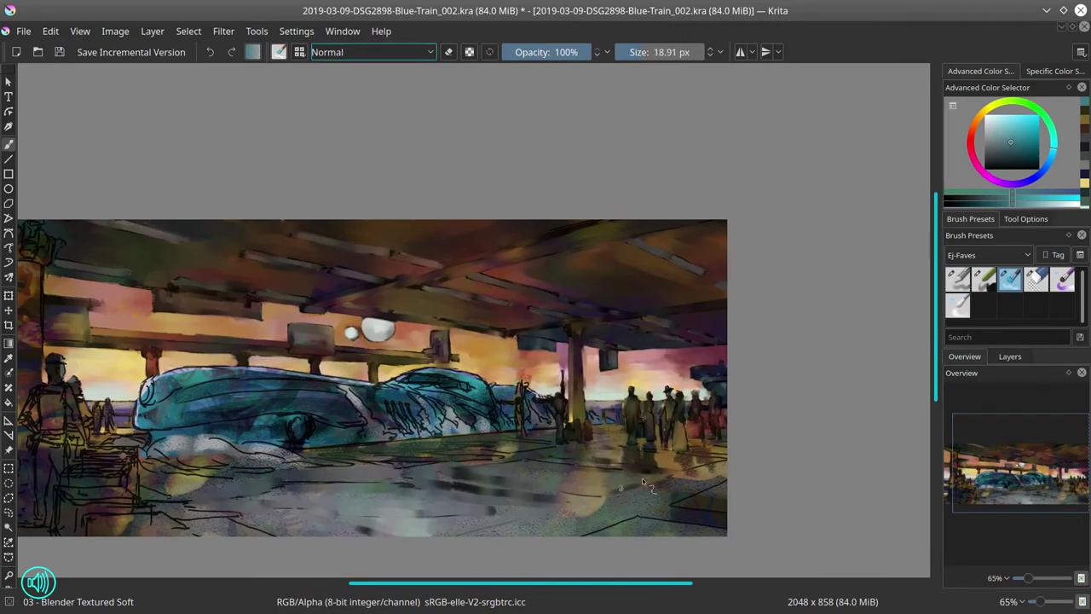
key("slash")
left_click(673, 460, "ctrl")
key("slash")
mouse_move(726, 465)
left_mouse_down()
mouse_move(502, 451)
mouse_move(537, 394)
left_mouse_up()
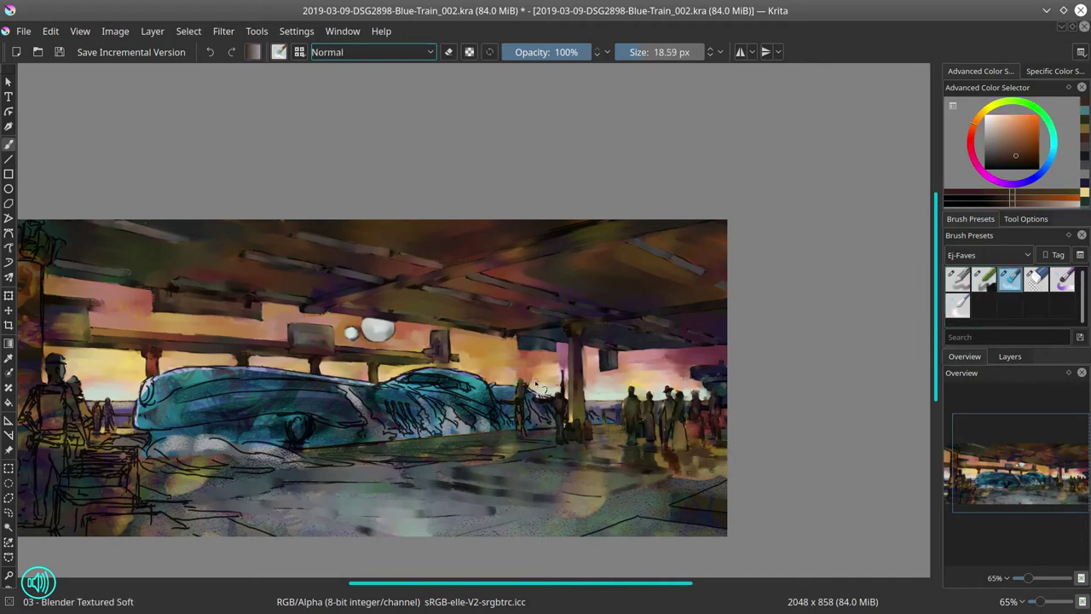
key("bracketleft")
key("bracketleft")
key("bracketleft")
key("bracketleft")
key("bracketleft")
key("bracketleft")
key("bracketleft")
key("bracketleft")
key("bracketleft")
mouse_move(690, 486)
left_mouse_down()
mouse_move(844, 447)
mouse_move(852, 479)
mouse_move(750, 504)
left_mouse_up()
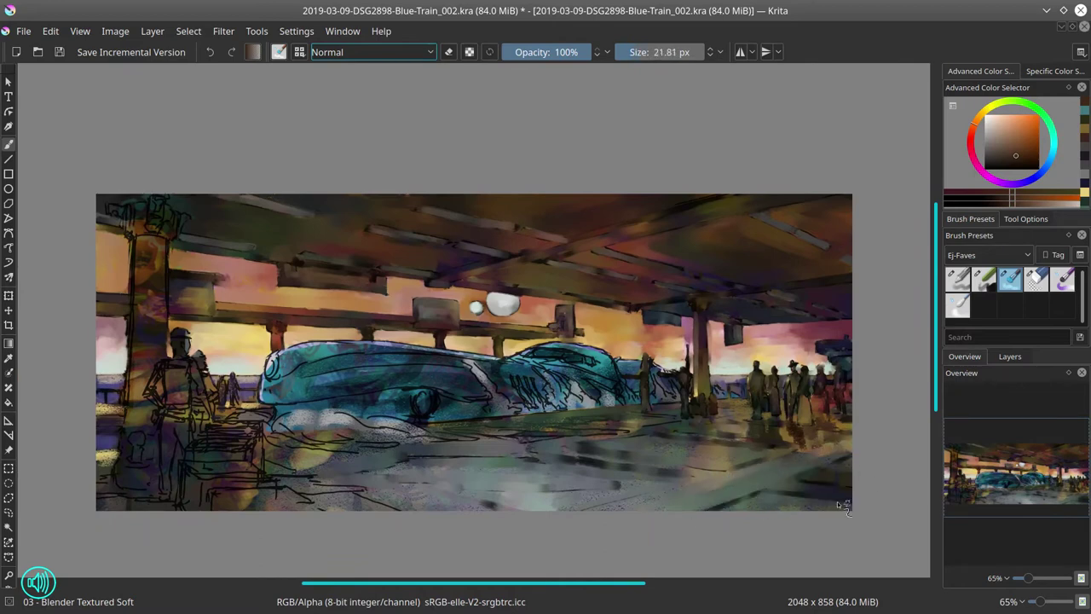
Touch up the left-edge figures beside the train with small marks
left_click_drag(379, 507, 542, 501)
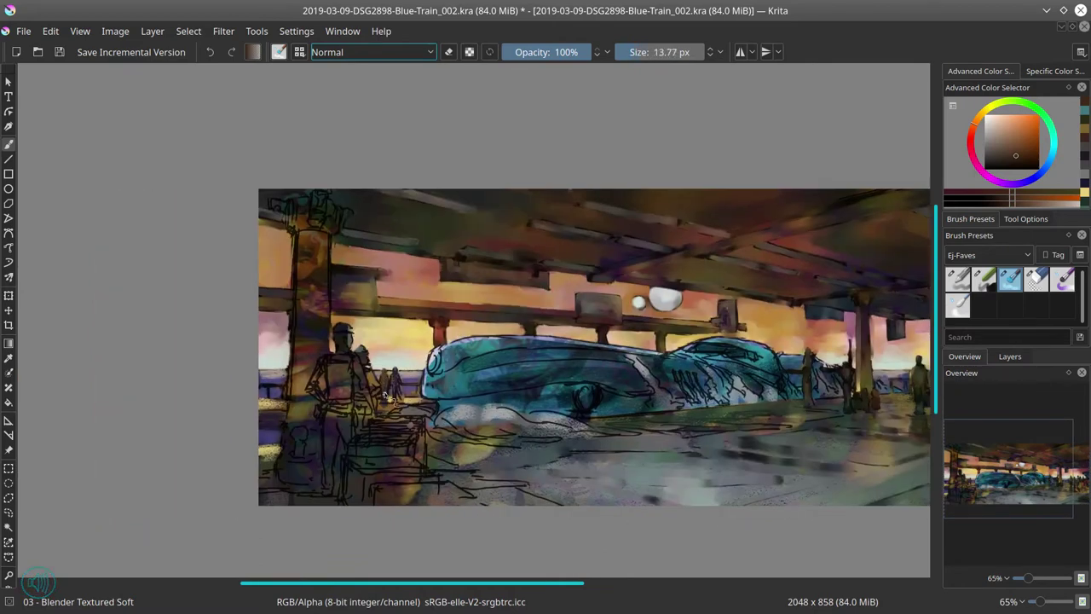
left_click_drag(400, 388, 385, 406)
mouse_move(271, 410)
left_mouse_down()
mouse_move(273, 435)
mouse_move(271, 400)
left_mouse_up()
mouse_move(296, 318)
left_mouse_down()
mouse_move(298, 367)
mouse_move(303, 353)
left_mouse_up()
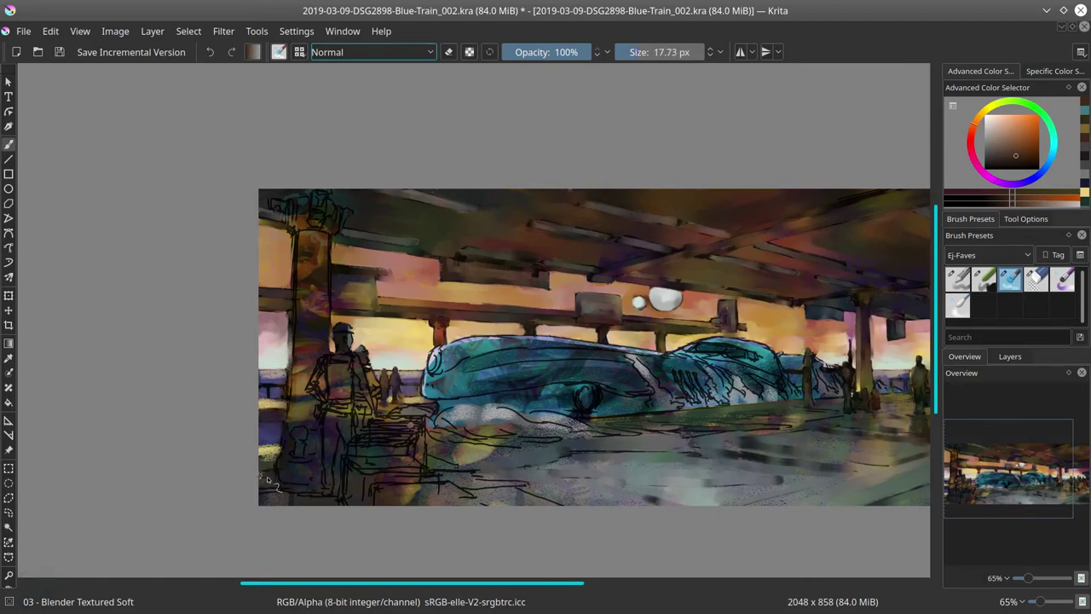
left_click_drag(621, 480, 553, 483)
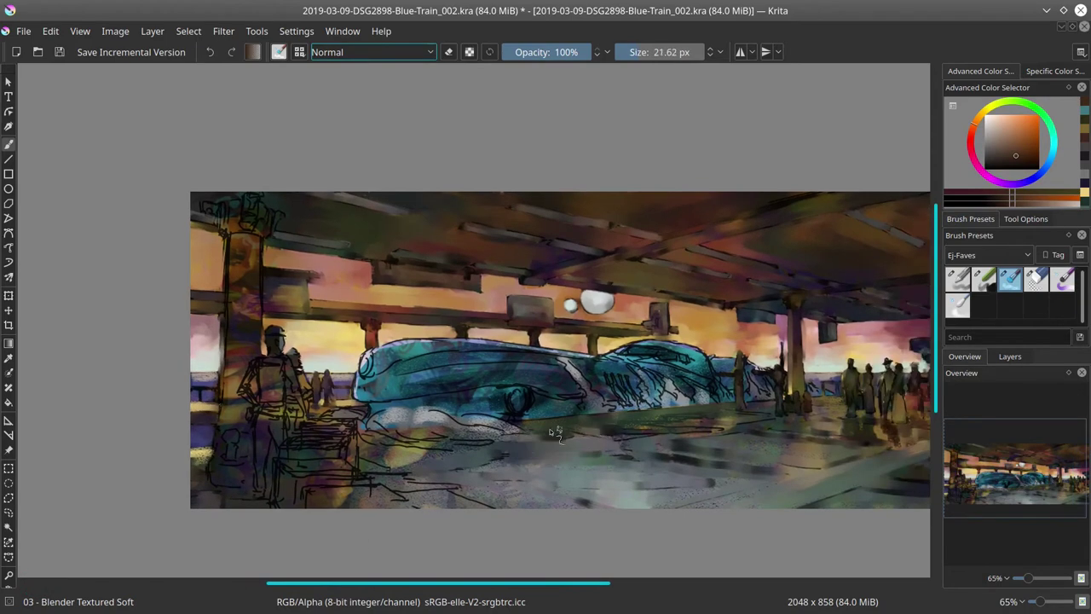
Cover the left column's top sketch lines with dark teal and its lower part with brown
mouse_move(551, 435)
left_mouse_down()
mouse_move(673, 439)
mouse_move(533, 473)
mouse_move(462, 473)
mouse_move(405, 407)
mouse_move(431, 427)
mouse_move(383, 424)
mouse_move(436, 438)
mouse_move(381, 456)
left_mouse_up()
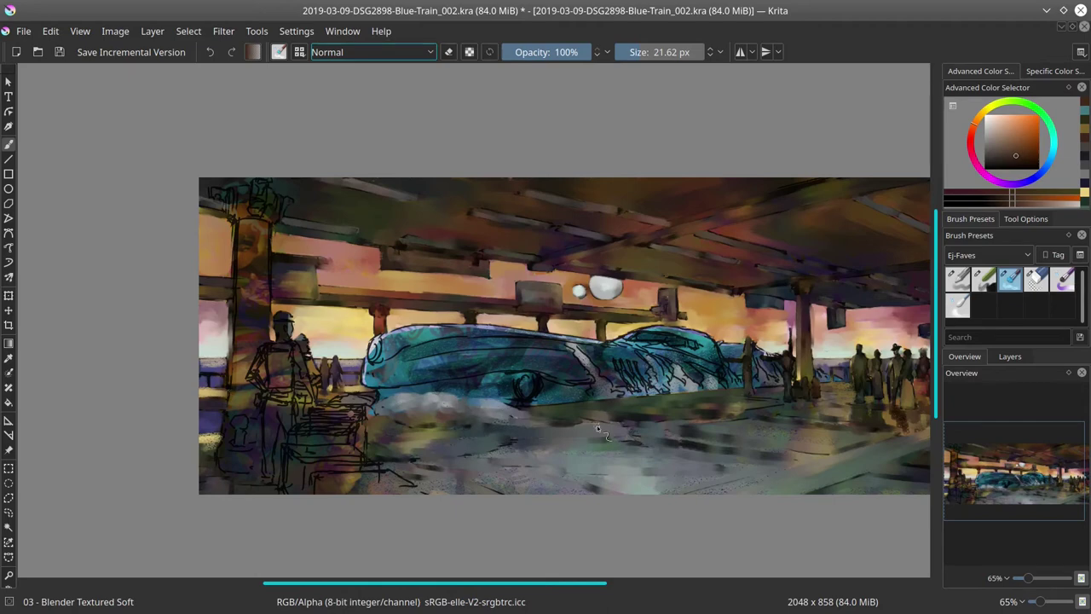
mouse_move(251, 205)
left_mouse_down()
mouse_move(224, 183)
mouse_move(229, 200)
mouse_move(269, 223)
mouse_move(286, 202)
mouse_move(245, 245)
mouse_move(236, 314)
mouse_move(248, 267)
mouse_move(268, 262)
mouse_move(234, 247)
left_mouse_up()
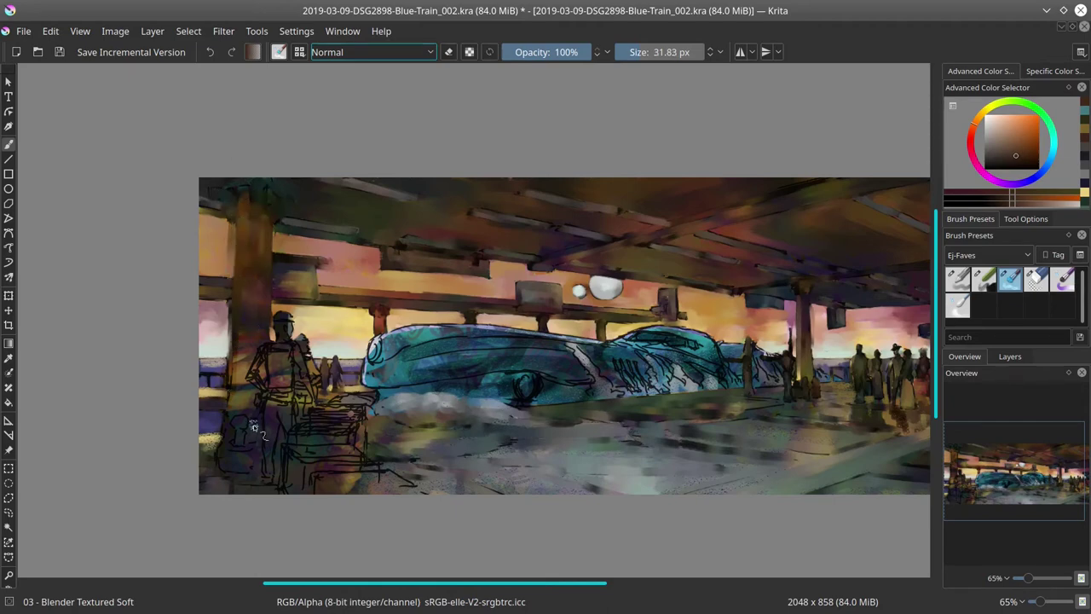
key("bracketright")
key("bracketleft")
mouse_move(218, 441)
left_mouse_down()
mouse_move(241, 468)
mouse_move(213, 482)
mouse_move(218, 457)
mouse_move(243, 432)
mouse_move(249, 325)
mouse_move(252, 445)
mouse_move(257, 360)
mouse_move(274, 353)
mouse_move(279, 328)
mouse_move(252, 290)
mouse_move(258, 229)
mouse_move(284, 331)
mouse_move(297, 334)
mouse_move(272, 367)
mouse_move(293, 344)
mouse_move(305, 375)
mouse_move(305, 404)
mouse_move(271, 392)
mouse_move(257, 419)
mouse_move(267, 477)
mouse_move(288, 391)
mouse_move(342, 425)
mouse_move(351, 406)
mouse_move(371, 403)
mouse_move(337, 400)
mouse_move(347, 399)
mouse_move(295, 471)
mouse_move(369, 486)
left_mouse_up()
Paint over the left figure's torso, legs and bench sketch, then save
key("bracketleft")
key("bracketleft")
key("bracketright")
key("bracketleft")
key("bracketright")
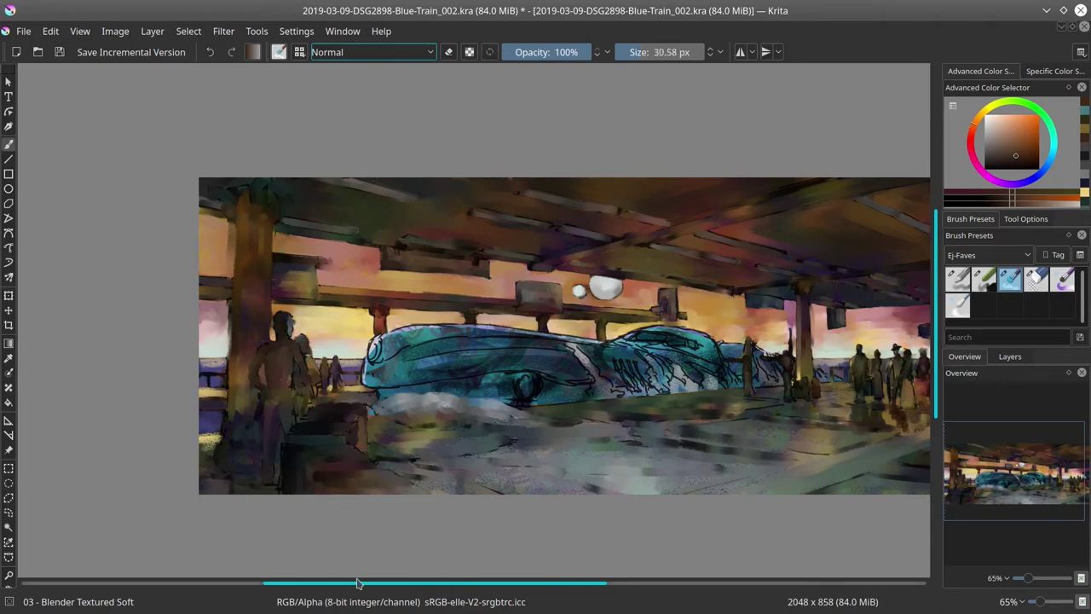
left_click(60, 52)
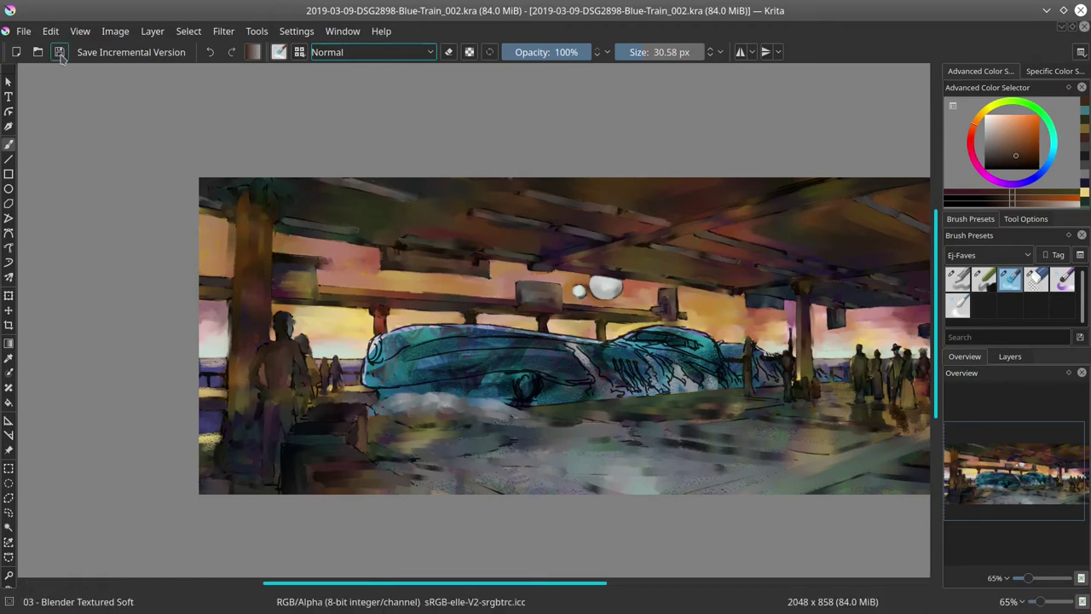
Brighten the train's right side with pale soft-brush strokes
key("minus")
key("minus")
key("minus")
key("minus")
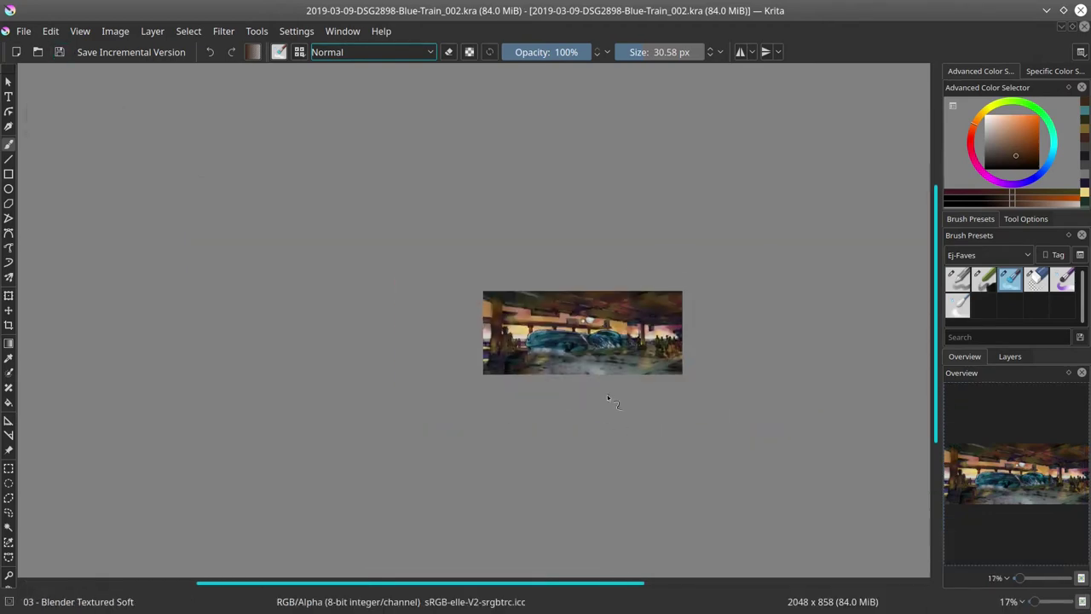
key("plus")
key("plus")
key("plus")
key("plus")
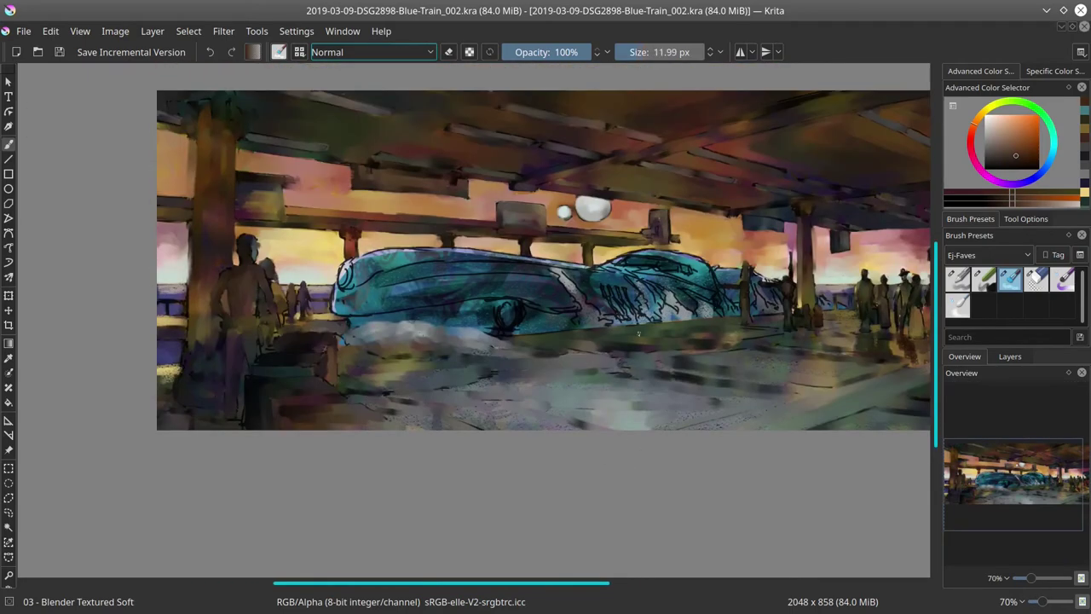
key("bracketleft")
key("bracketleft")
key("bracketleft")
key("bracketright")
key("bracketright")
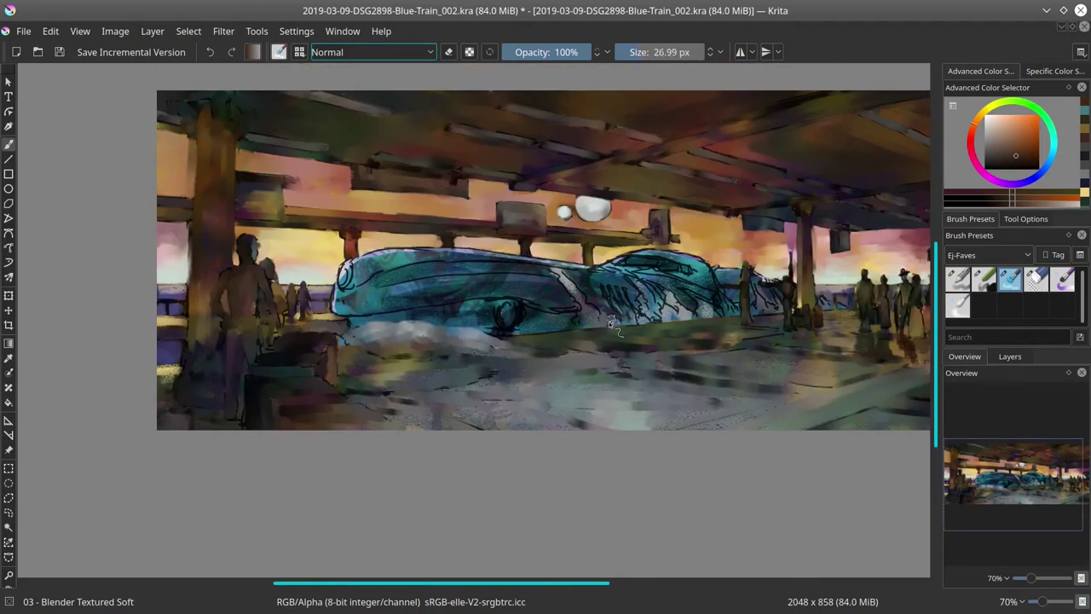
key("bracketleft")
key("bracketleft")
key("bracketleft")
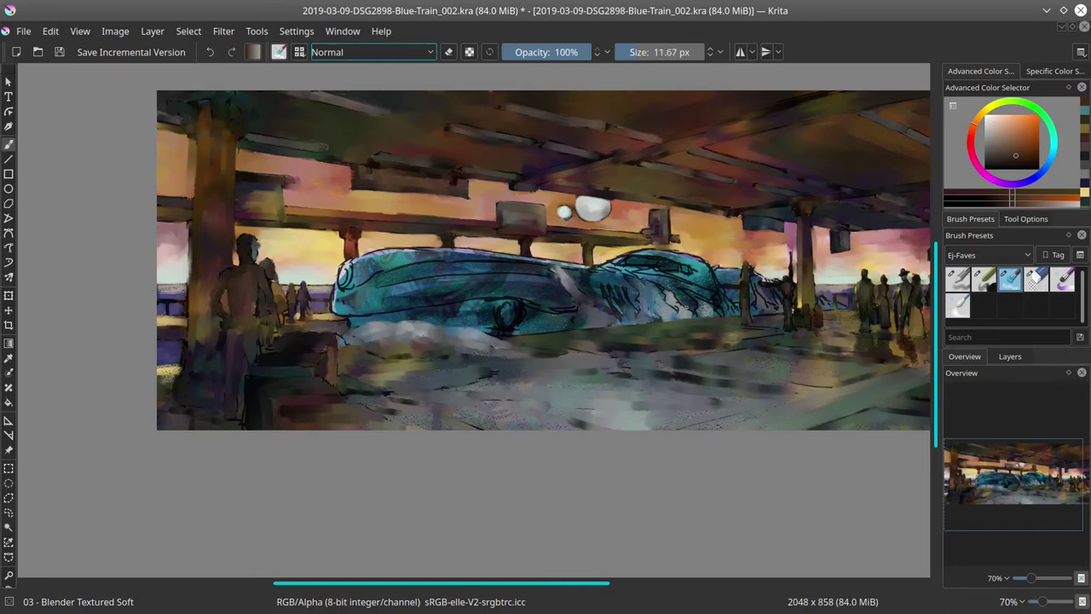
left_click_drag(686, 316, 702, 321)
Reset the chalk brush to Normal blending, then darken and blend the train's top edge
left_click(983, 279)
key("alt+shift+n")
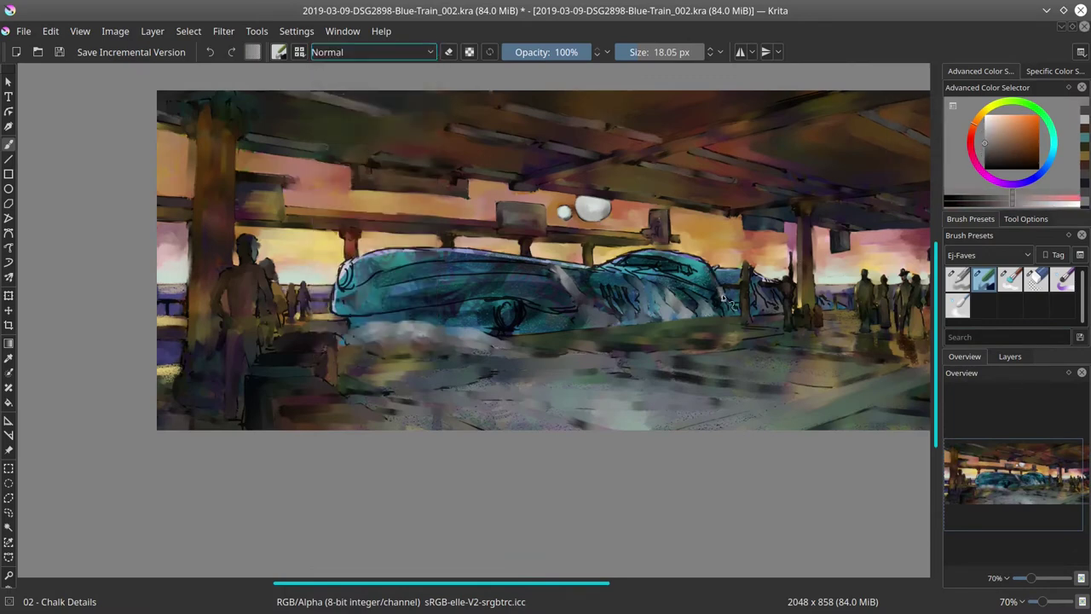
left_click(1009, 279)
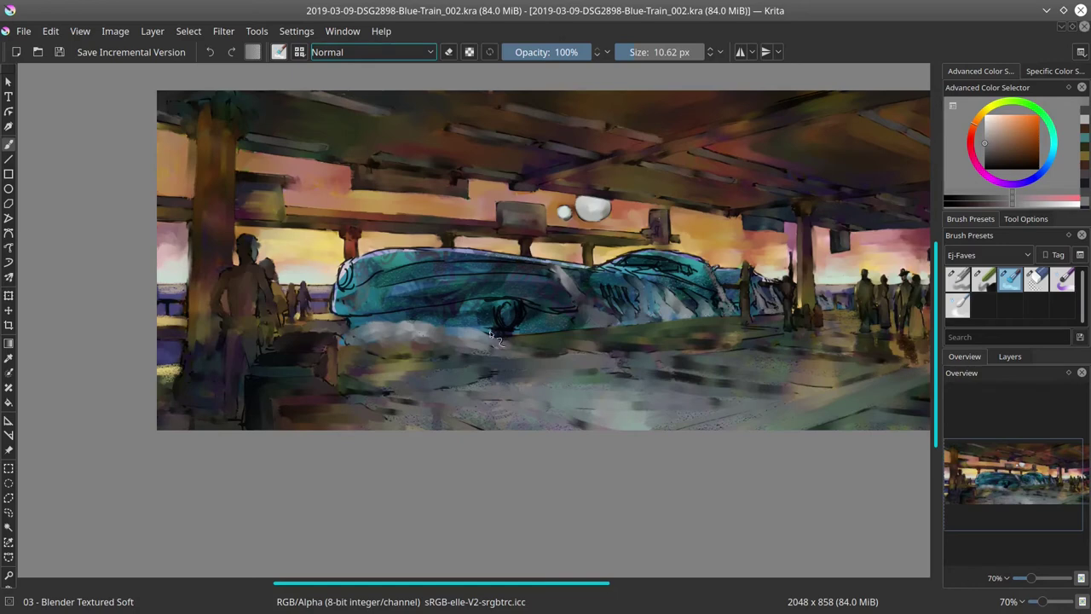
key("bracketright")
key("bracketright")
mouse_move(352, 251)
left_mouse_down()
mouse_move(436, 252)
mouse_move(557, 262)
left_mouse_up()
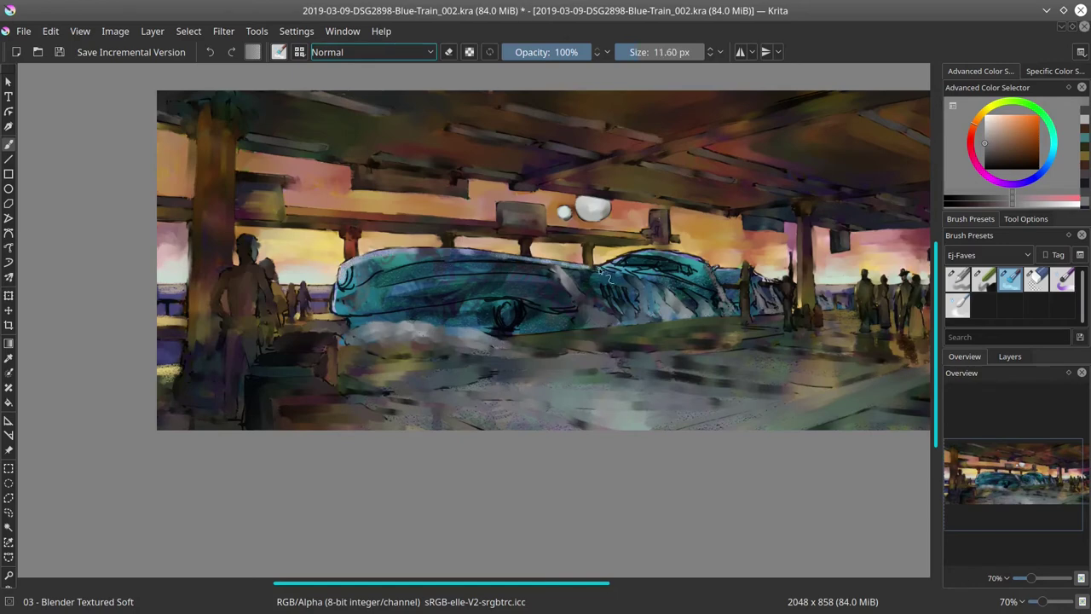
key("bracketleft")
mouse_move(354, 287)
left_mouse_down()
mouse_move(460, 256)
mouse_move(520, 260)
left_mouse_up()
key("bracketleft")
key("bracketleft")
key("bracketleft")
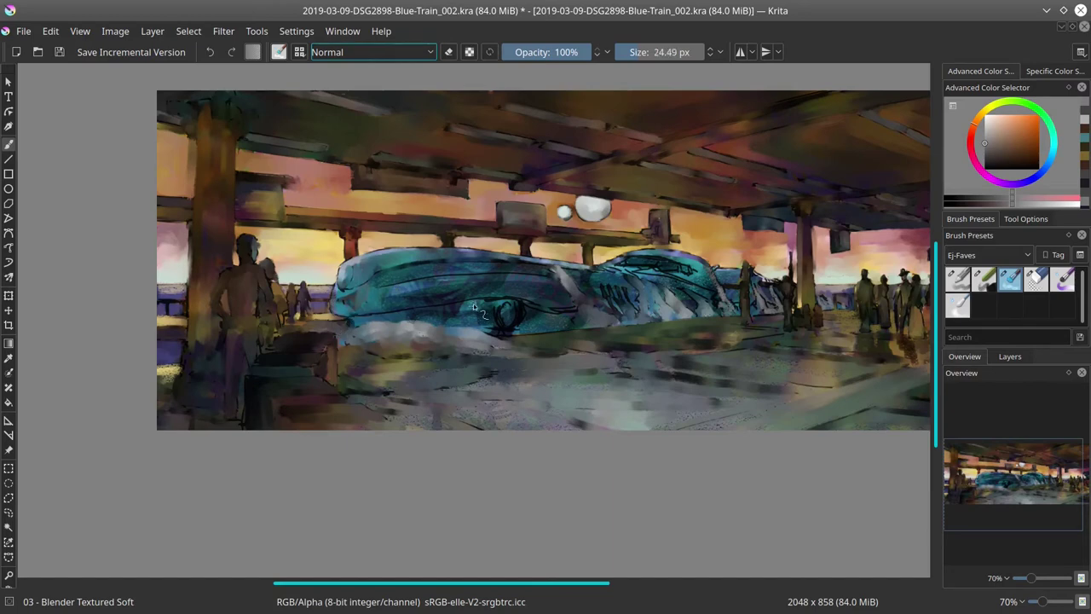
mouse_move(475, 307)
left_mouse_down()
mouse_move(510, 294)
mouse_move(520, 332)
left_mouse_up()
Set the Chalk Details brush blend mode to Normal and return to Blender Textured Soft
left_click(984, 279)
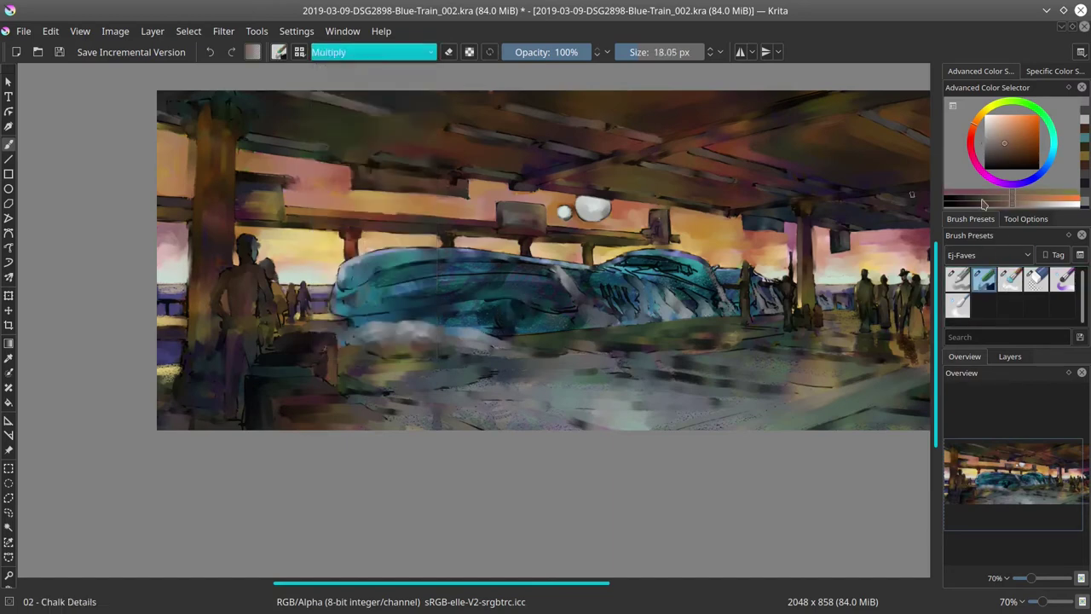
left_click(1010, 279)
left_click(983, 278)
left_click(375, 52)
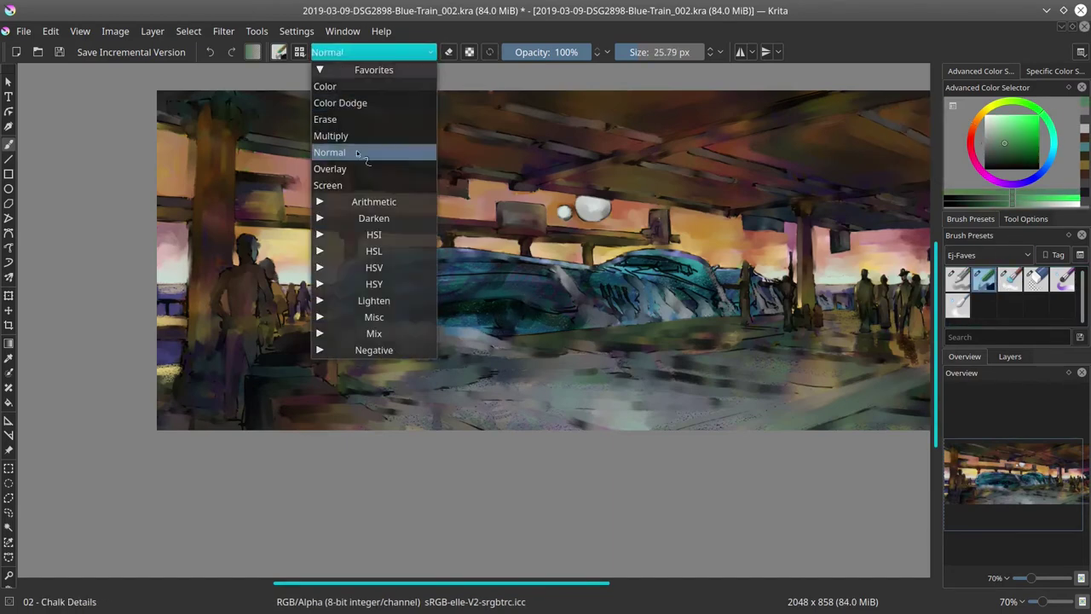
left_click(358, 153)
key("slash")
Blend the train's front and nose smoothly with varied brush sizes, then save
mouse_move(452, 311)
left_mouse_down()
mouse_move(563, 324)
mouse_move(526, 289)
left_mouse_up()
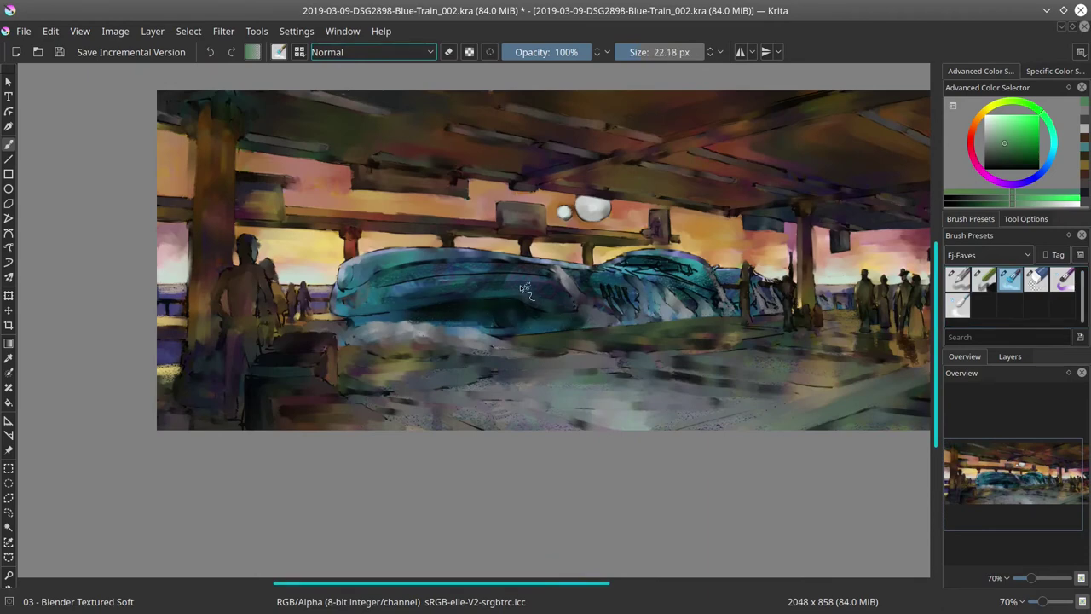
mouse_move(388, 295)
left_mouse_down()
mouse_move(486, 280)
mouse_move(439, 271)
mouse_move(622, 271)
left_mouse_up()
key("bracketright")
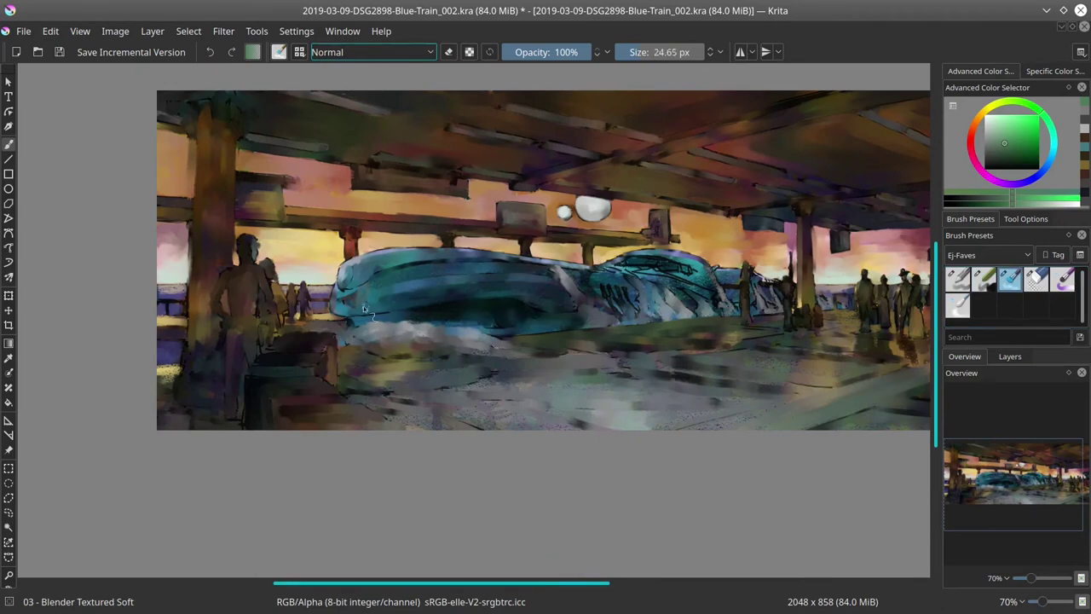
key("bracketleft")
key("bracketleft")
key("bracketleft")
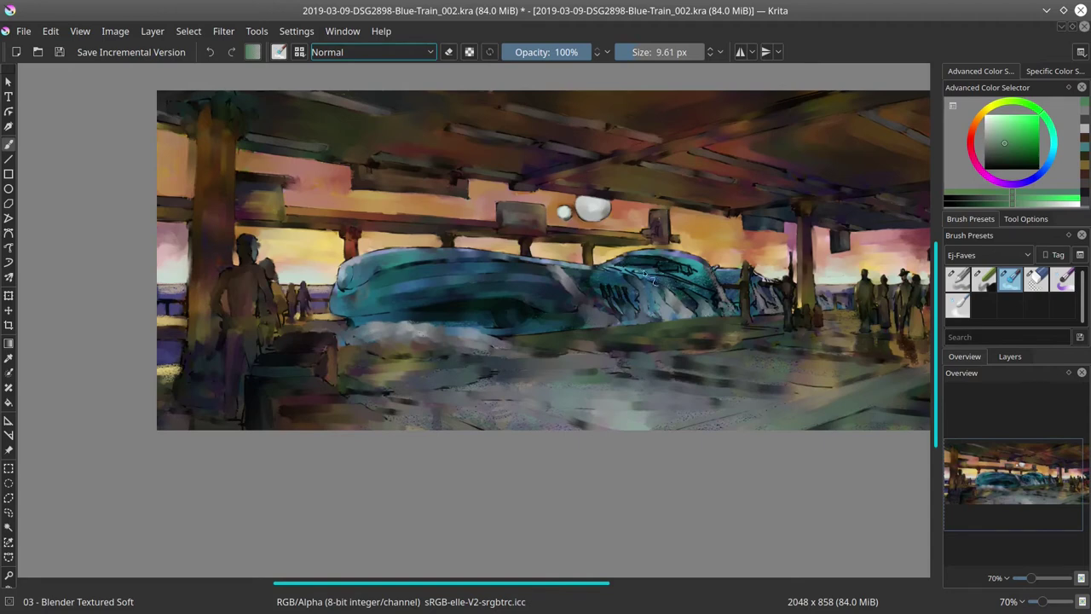
key("bracketleft")
key("bracketleft")
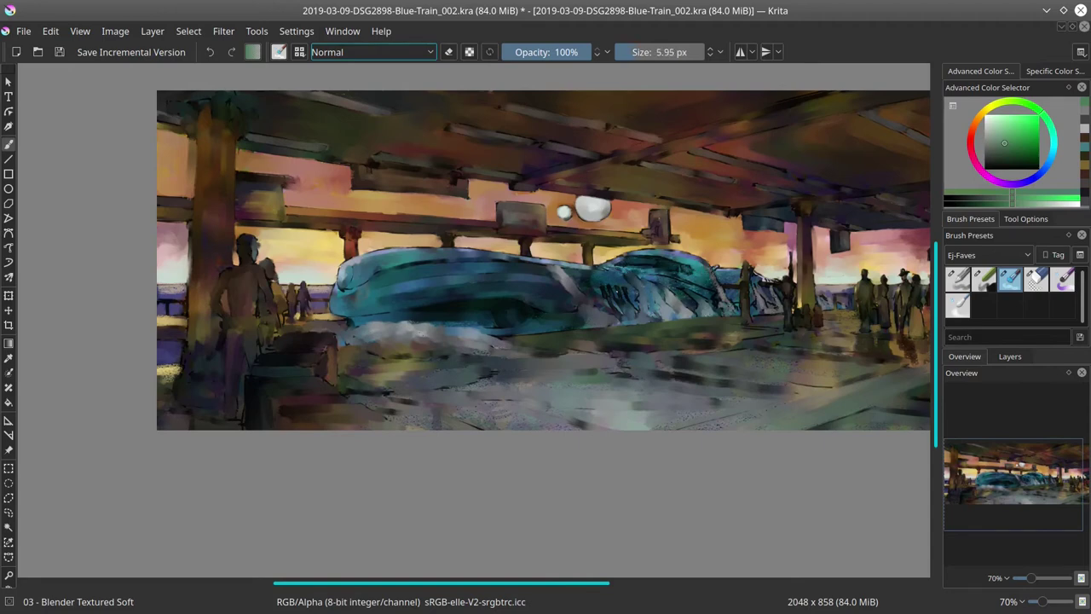
key("bracketright")
key("bracketright")
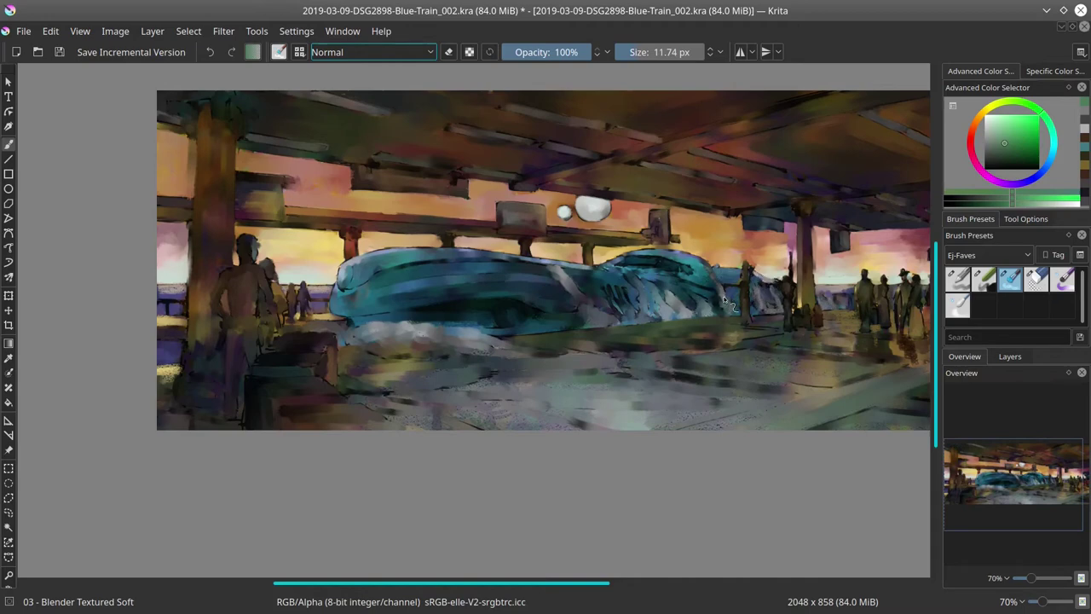
scroll(637, 314, "down", 2)
key("ctrl+s")
scroll(629, 306, "up", 2)
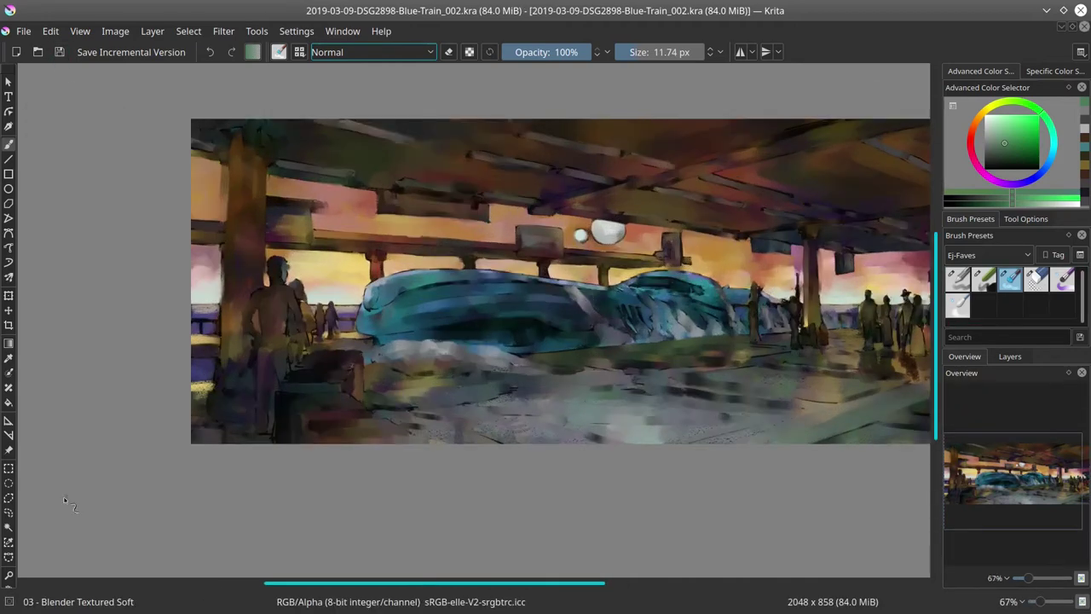
key("ctrl+r")
Trace a polygonal selection along the train's top edge and the platform area to its right
left_click(440, 271)
left_click(512, 271)
left_click(597, 285)
left_click(648, 273)
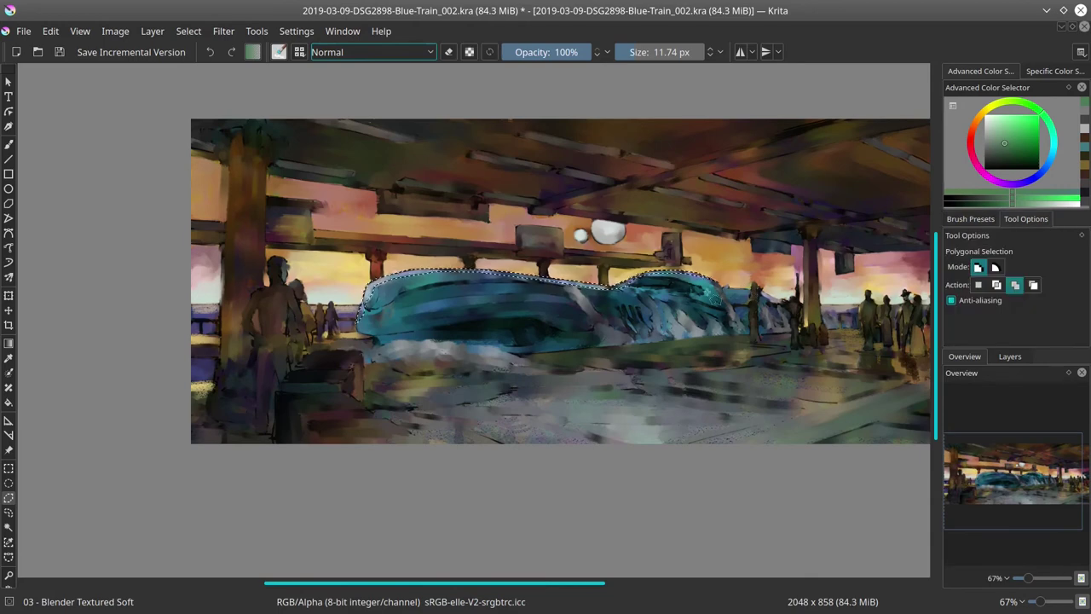
left_click(720, 279)
left_click(750, 293)
left_click(788, 302)
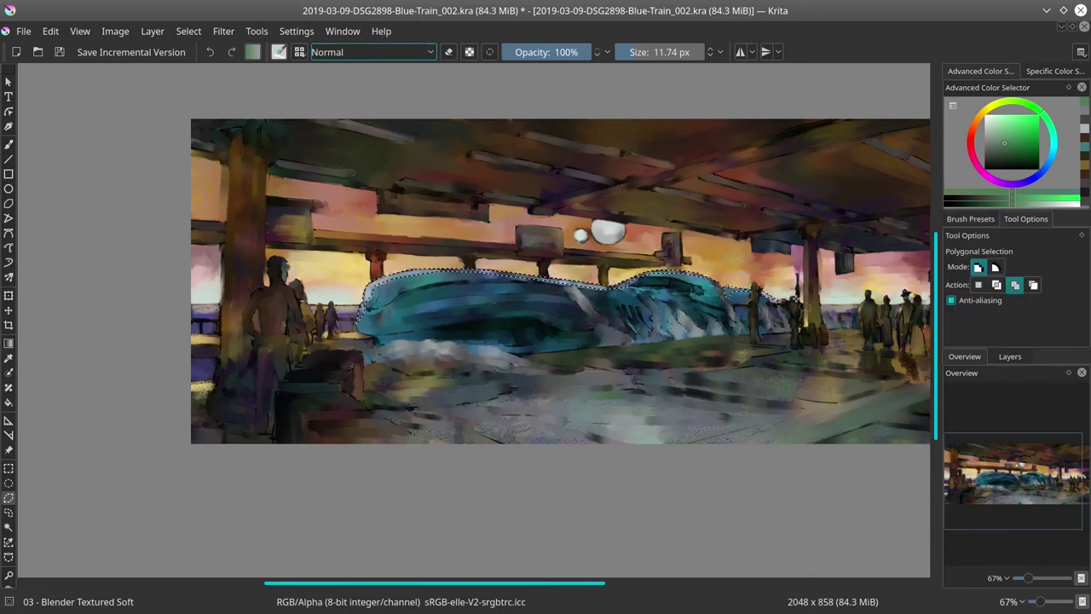
left_click_drag(812, 327, 629, 322)
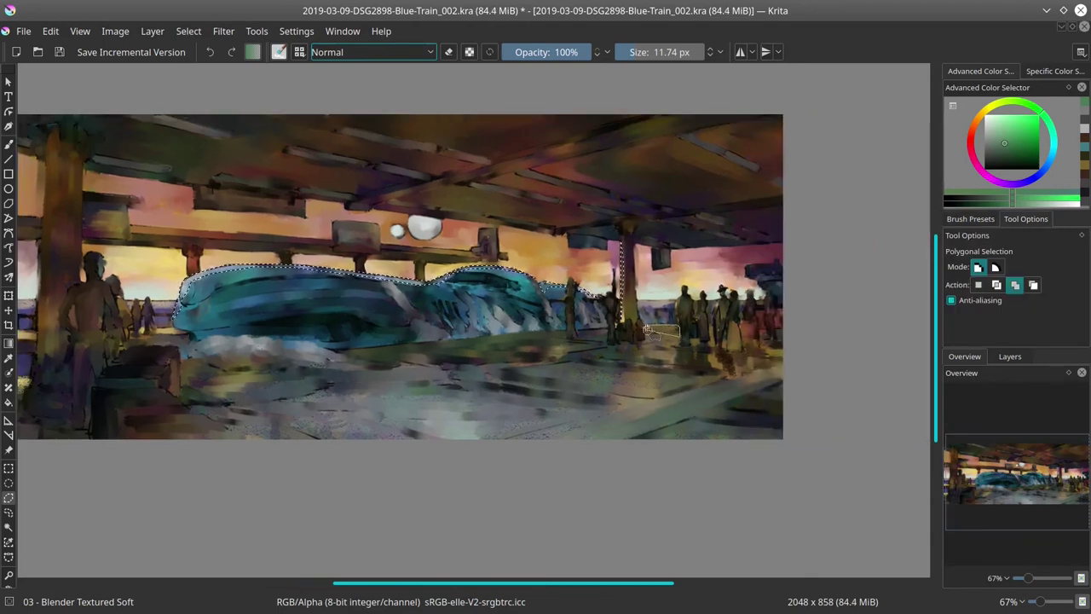
left_click(771, 337)
left_click(810, 335)
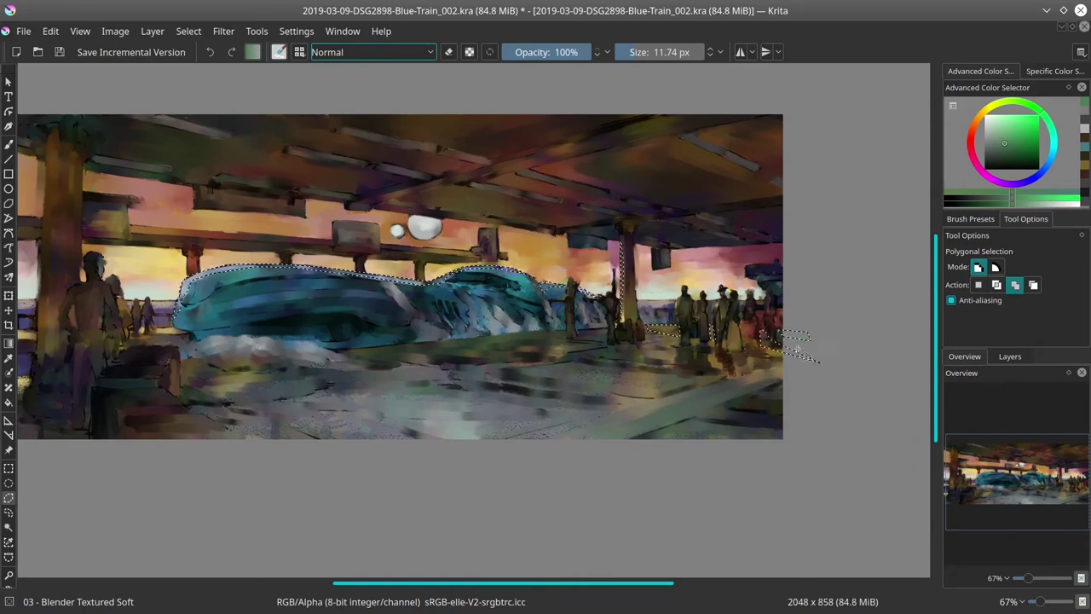
left_click(820, 361)
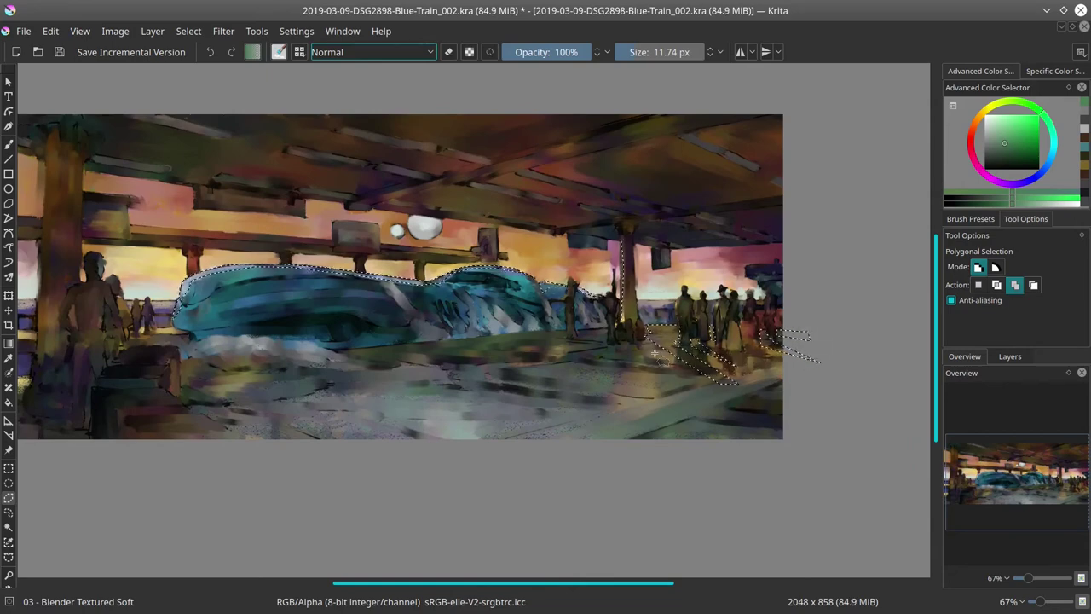
Add the pillar's edge and the area around the seated figure to the selection
left_click_drag(87, 284, 337, 267)
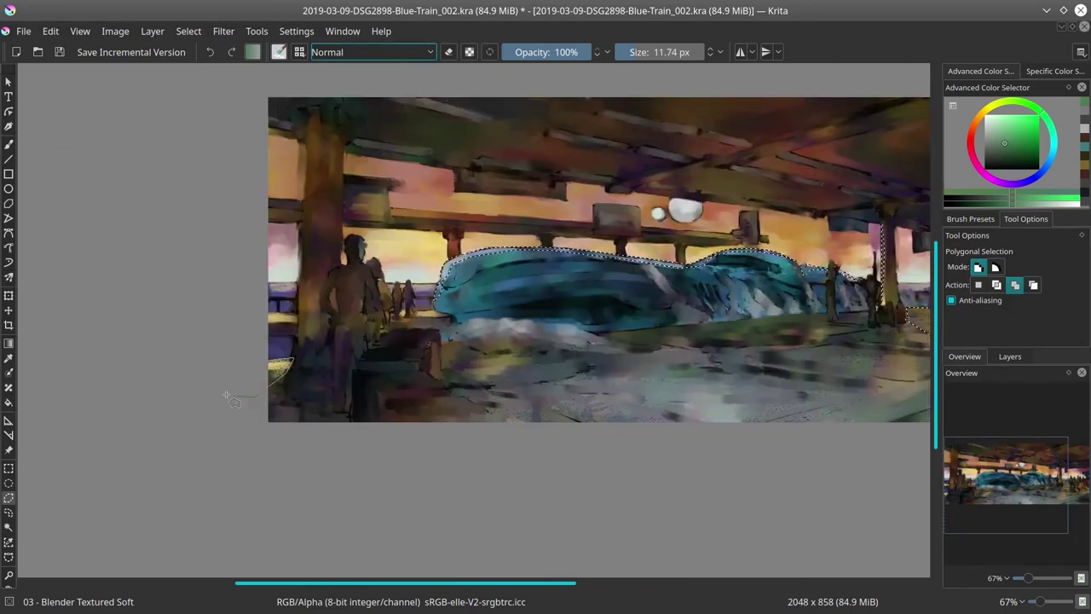
left_click(338, 267)
left_click(362, 246)
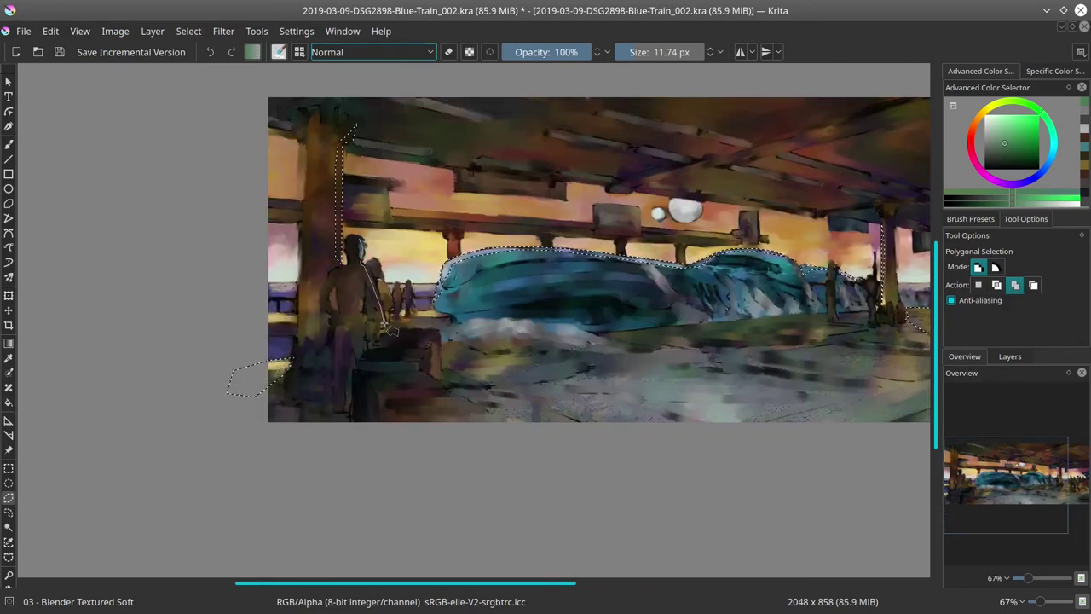
left_click(392, 328)
left_click(433, 332)
left_click(418, 358)
left_click(364, 358)
left_click(381, 344)
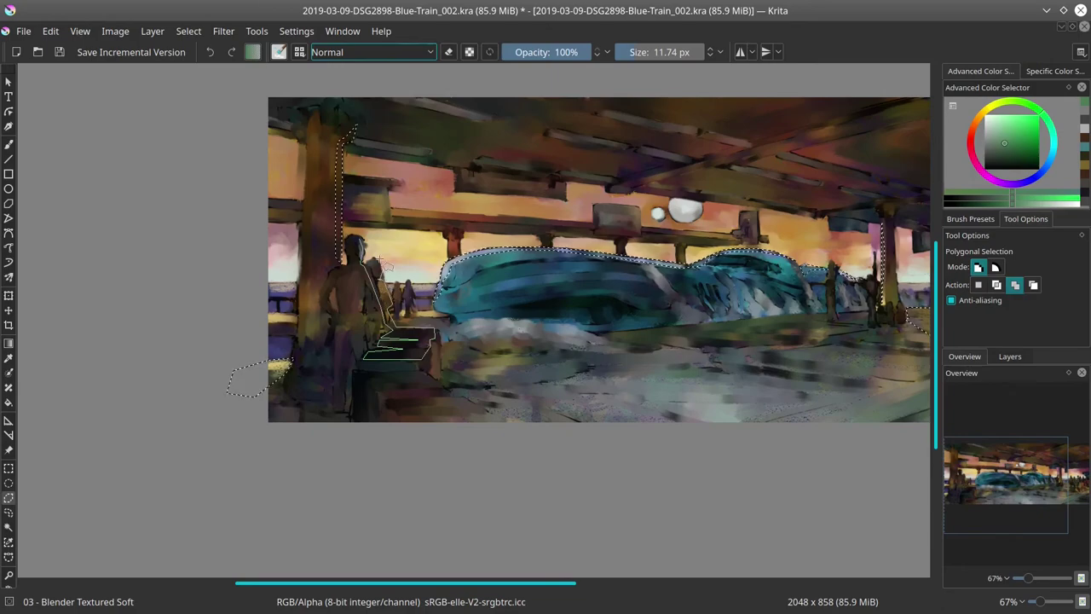
left_click(442, 375)
left_click(512, 429)
double_click(393, 400)
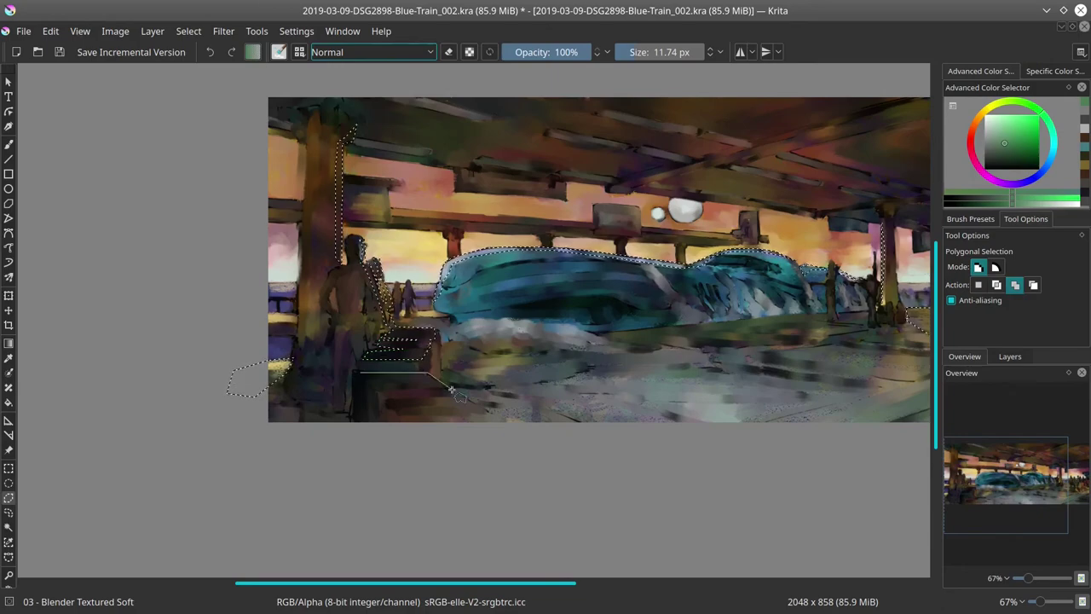
Add a large floor area below the train to the selection
left_click_drag(394, 401, 151, 402)
left_click(369, 385)
left_click(774, 456)
double_click(346, 465)
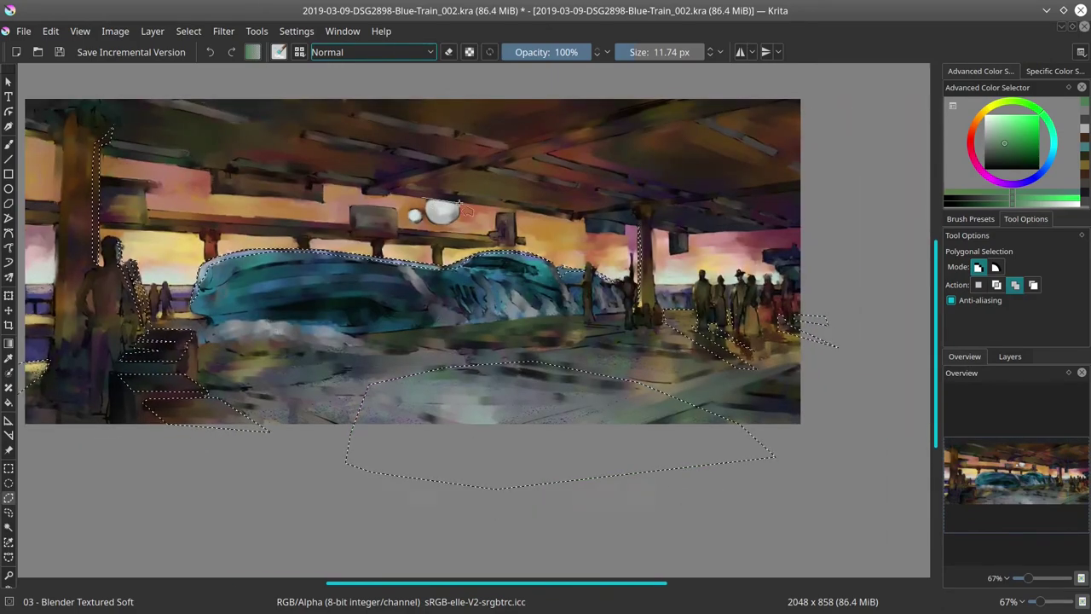
Add a ceiling patch at the top to the selection
left_click(406, 184)
left_click(595, 144)
left_click(576, 180)
left_click(465, 203)
left_click(406, 184)
key("minus")
key("minus")
key("minus")
Set the chalk brush to Color Dodge and paint magenta glow into the selected areas
key("alt+shift+d")
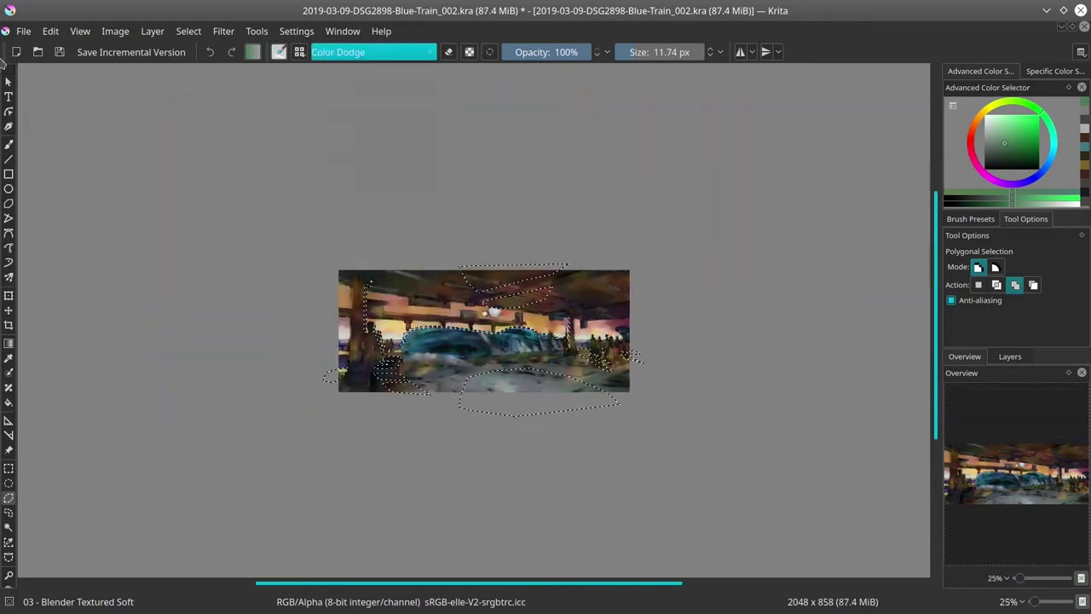
key("ctrl+s")
key("slash")
left_click(970, 218)
left_click(373, 52)
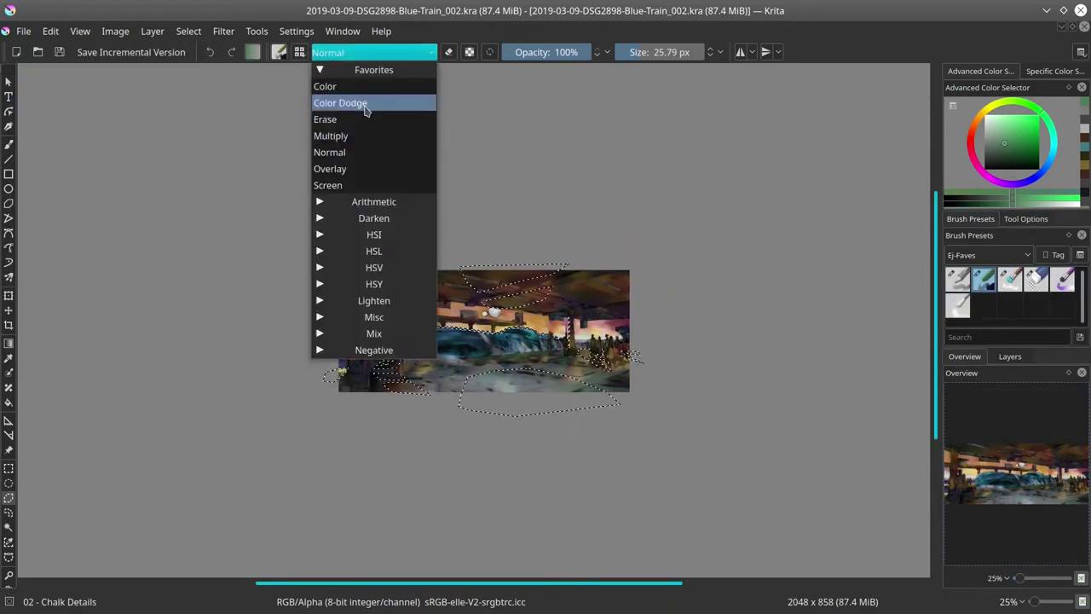
left_click(341, 102)
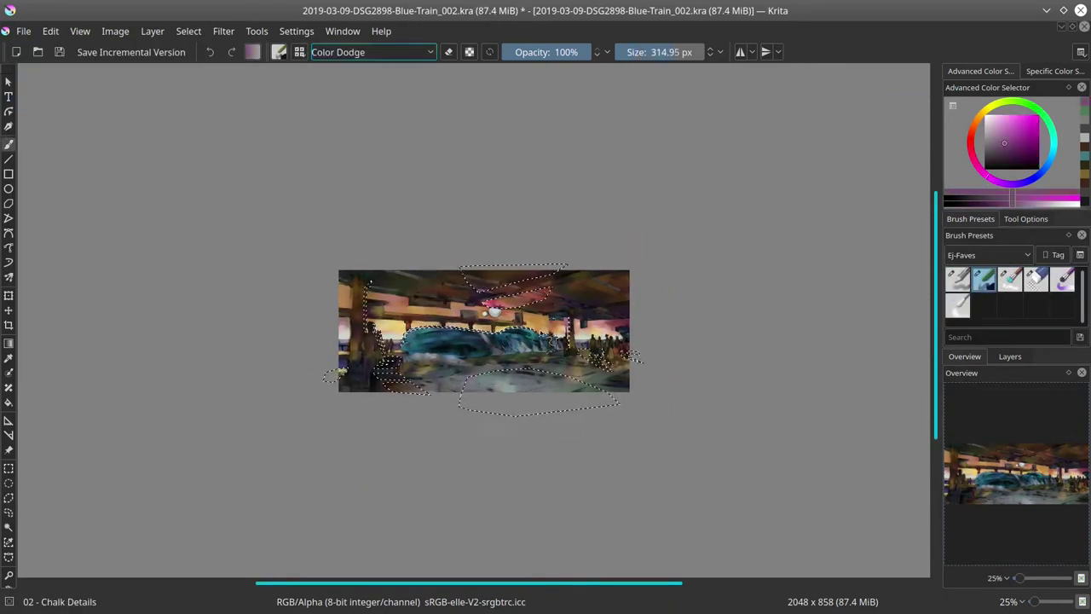
mouse_move(477, 375)
left_mouse_down()
mouse_move(505, 380)
mouse_move(392, 379)
mouse_move(660, 394)
mouse_move(494, 281)
left_mouse_up()
Clear the selection and mirror the painting horizontally
key("ctrl+shift+a")
left_click(188, 31)
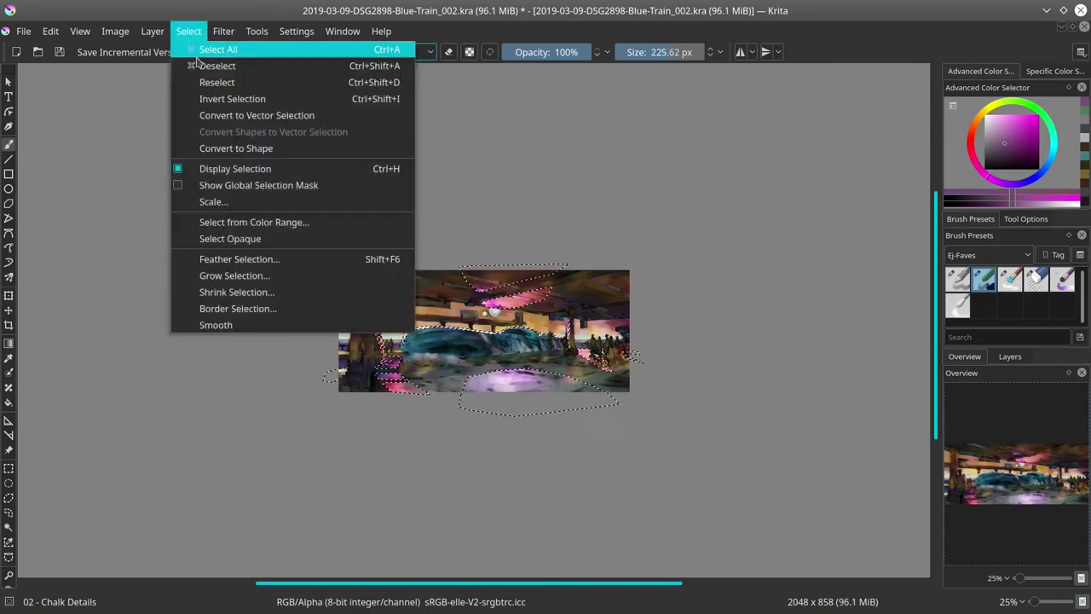
left_click(175, 62)
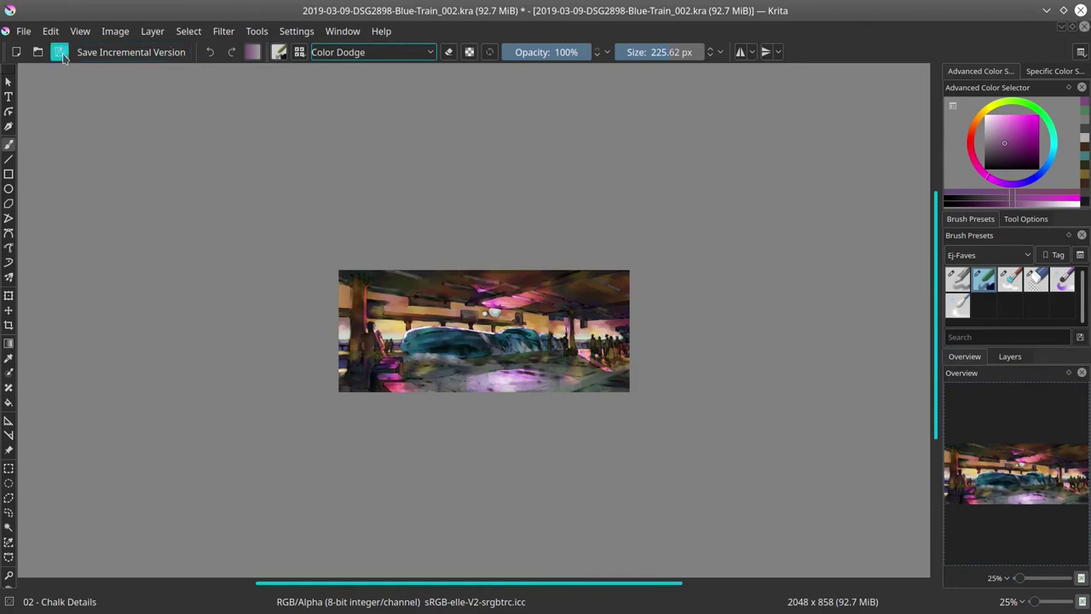
left_click(115, 31)
left_click(166, 191)
Switch to a basic flow-opacity brush about 13 px wide, with Normal blending at 36% opacity
left_click(957, 279)
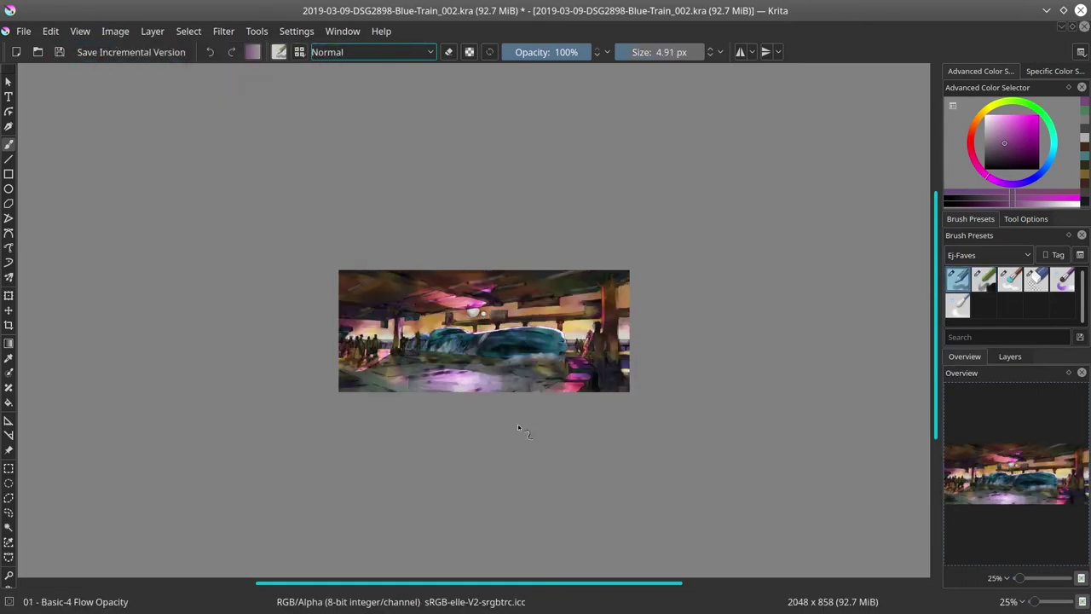
scroll(517, 424, "up", 5)
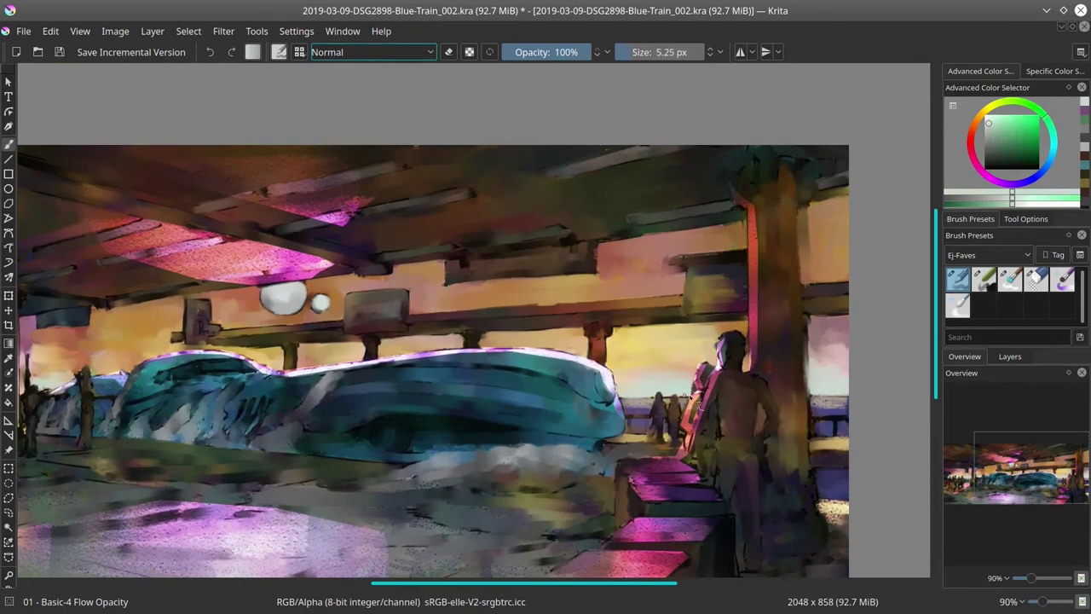
left_click_drag(697, 401, 682, 348, "shift")
scroll(628, 386, "down", 3)
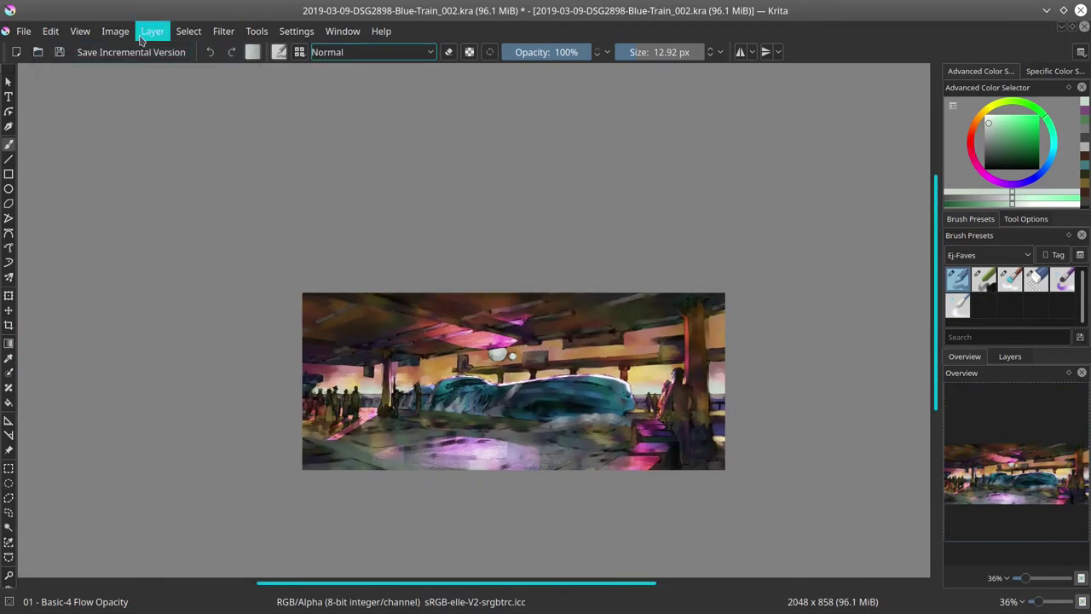
left_click(189, 30)
key("Escape")
key("/")
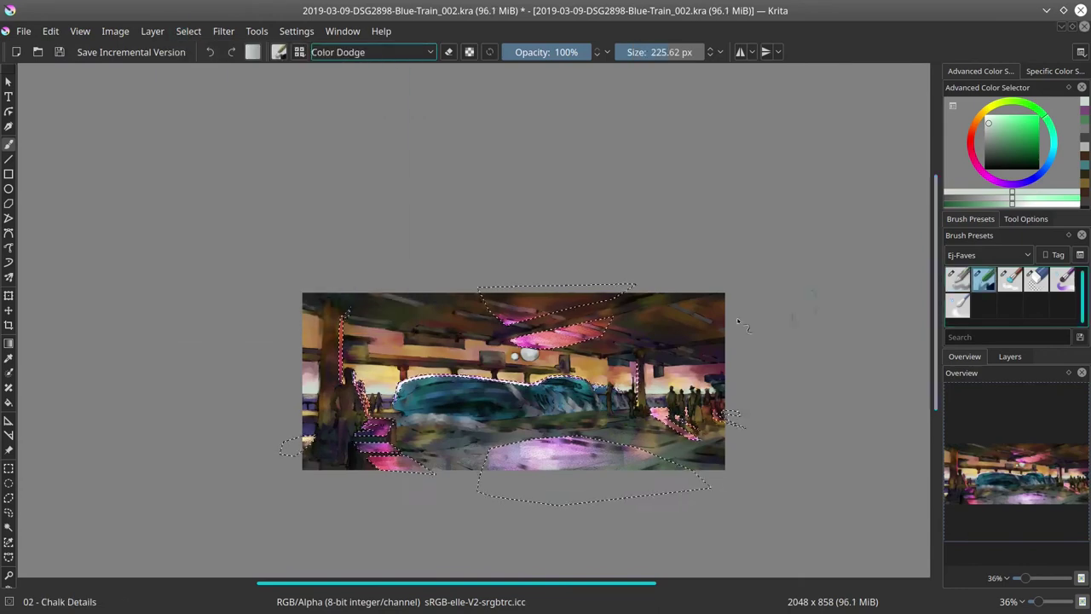
left_click(373, 52)
left_click(341, 85)
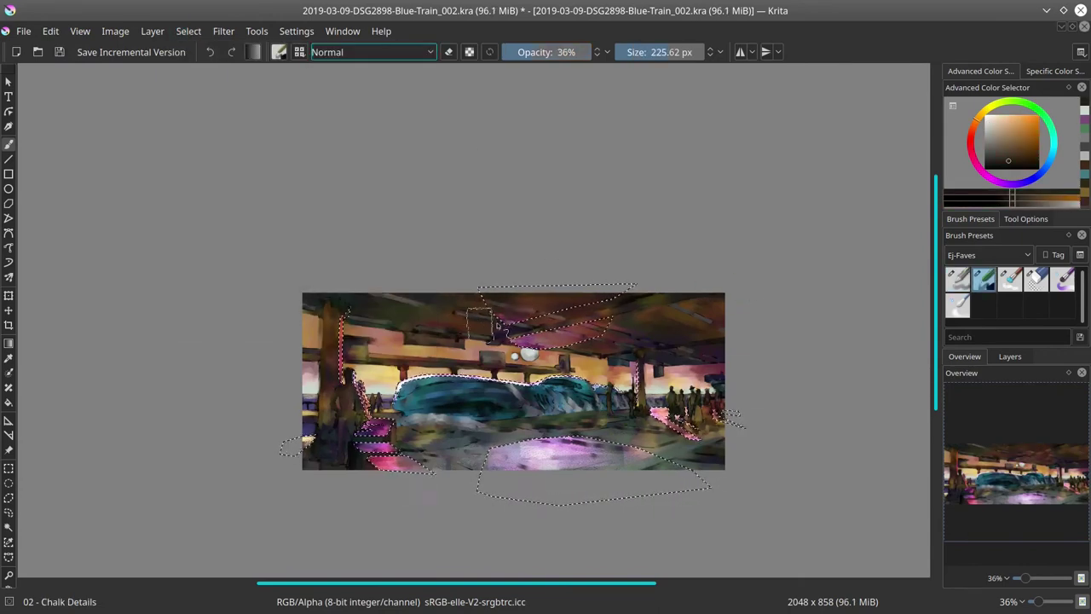
Clear the selection, save the painting, and flip the image back left to right
left_click(188, 31)
left_click(196, 64)
left_click(957, 279)
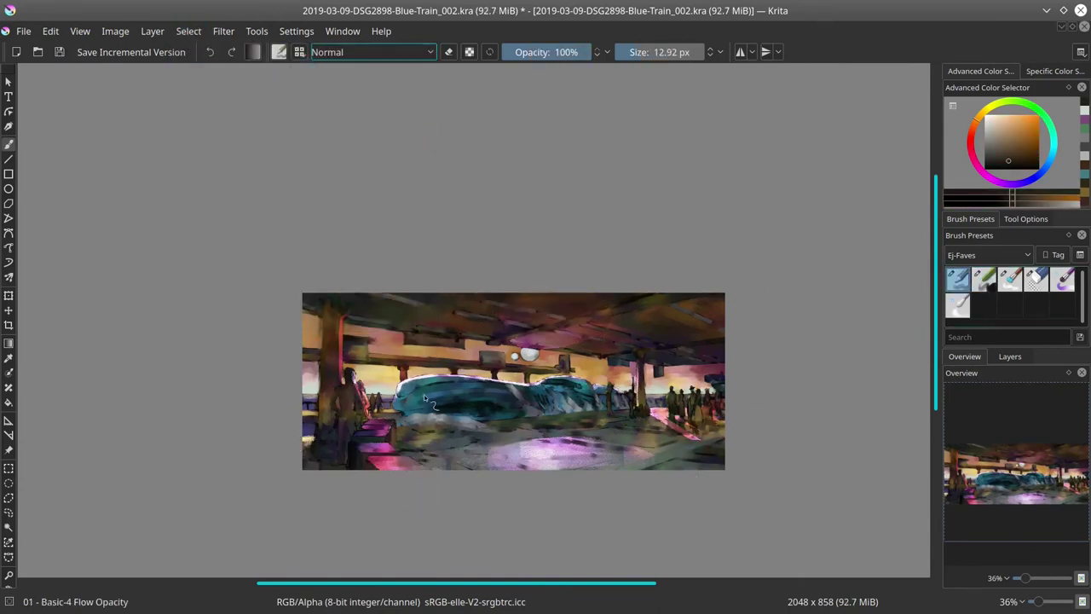
left_click(59, 52)
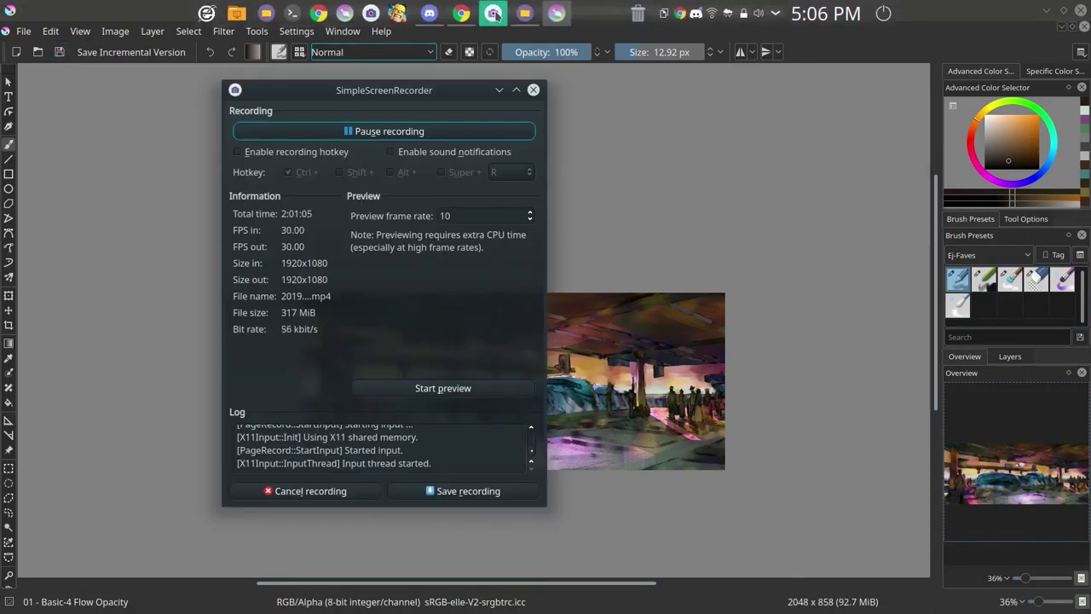
left_click(115, 30)
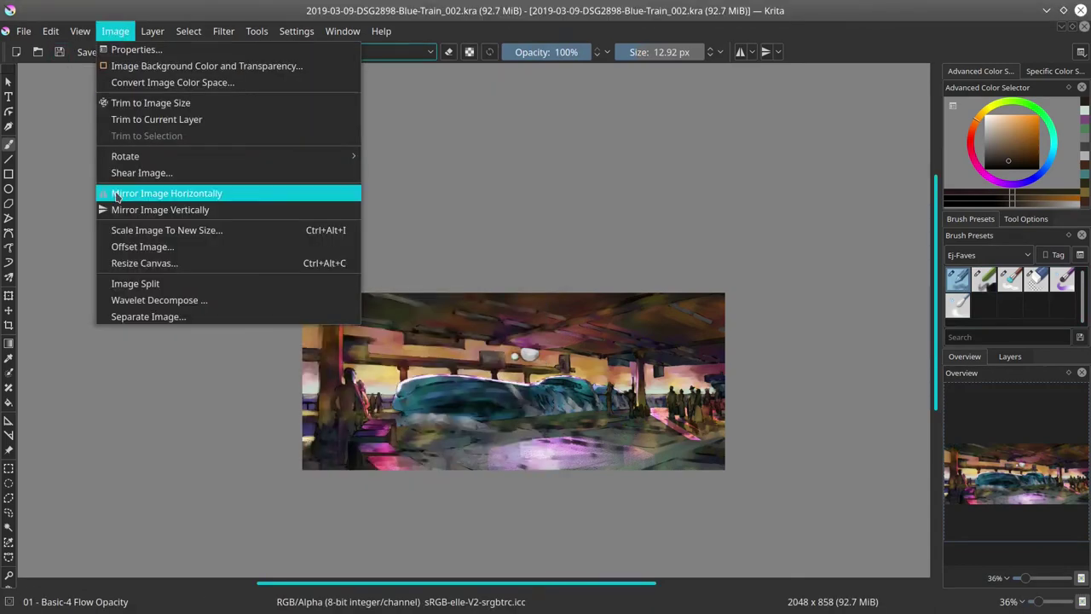
left_click(116, 196)
scroll(504, 304, "up", 5)
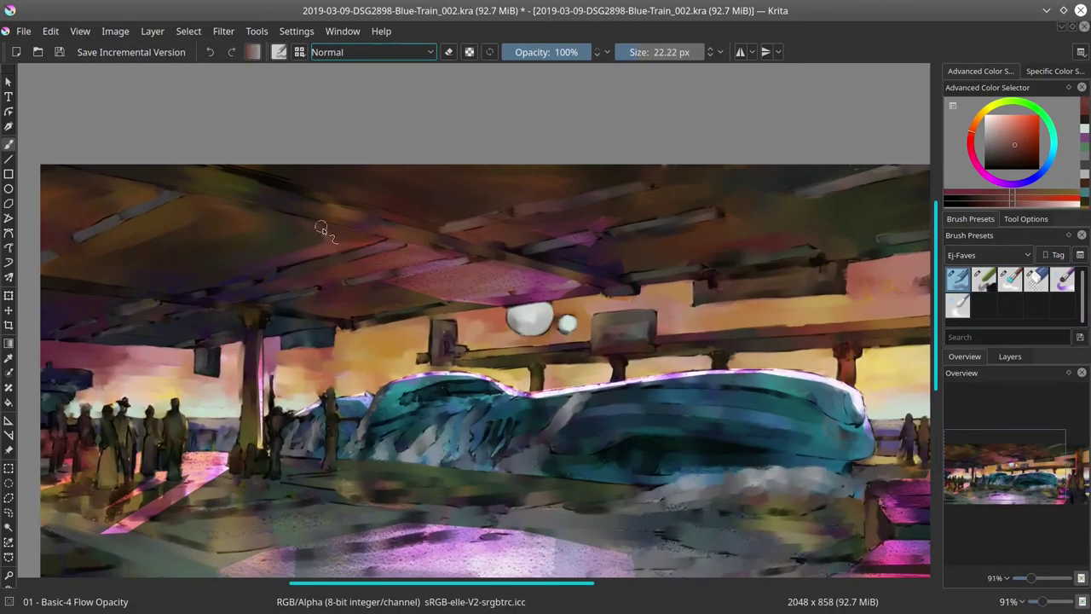
key("/")
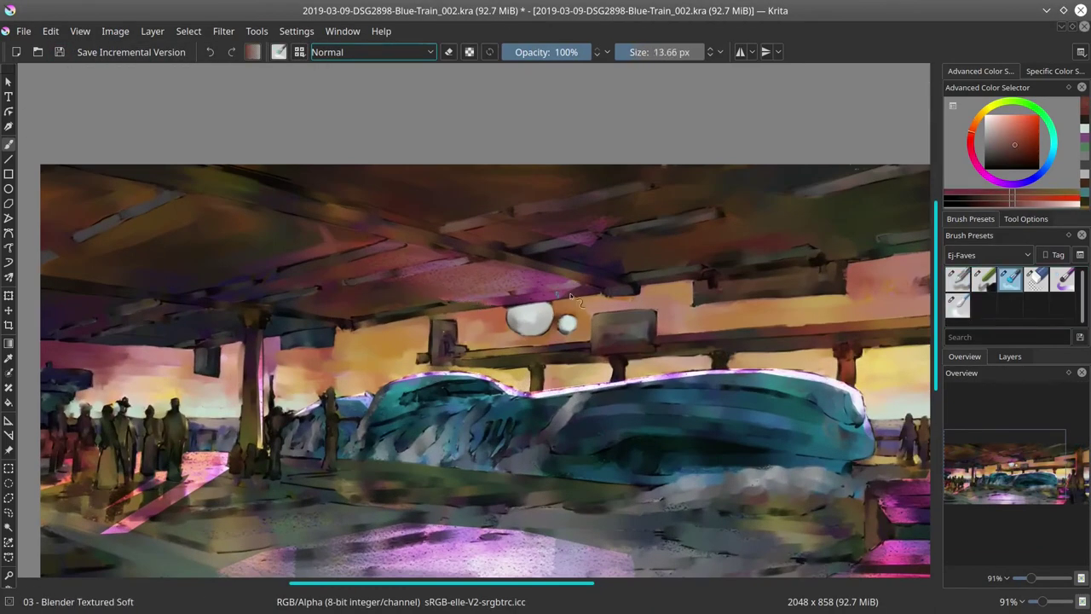
Select the Basic-4 Flow Opacity brush preset and fine-tune its size
left_click(957, 278)
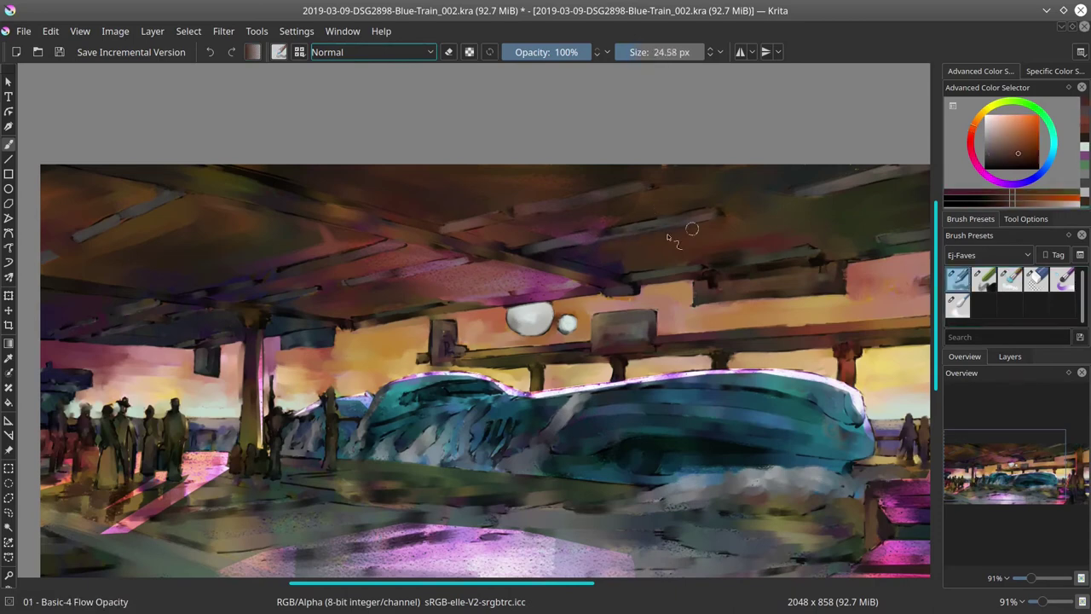
left_click(998, 149)
key("bracketleft")
key("bracketleft")
key("bracketleft")
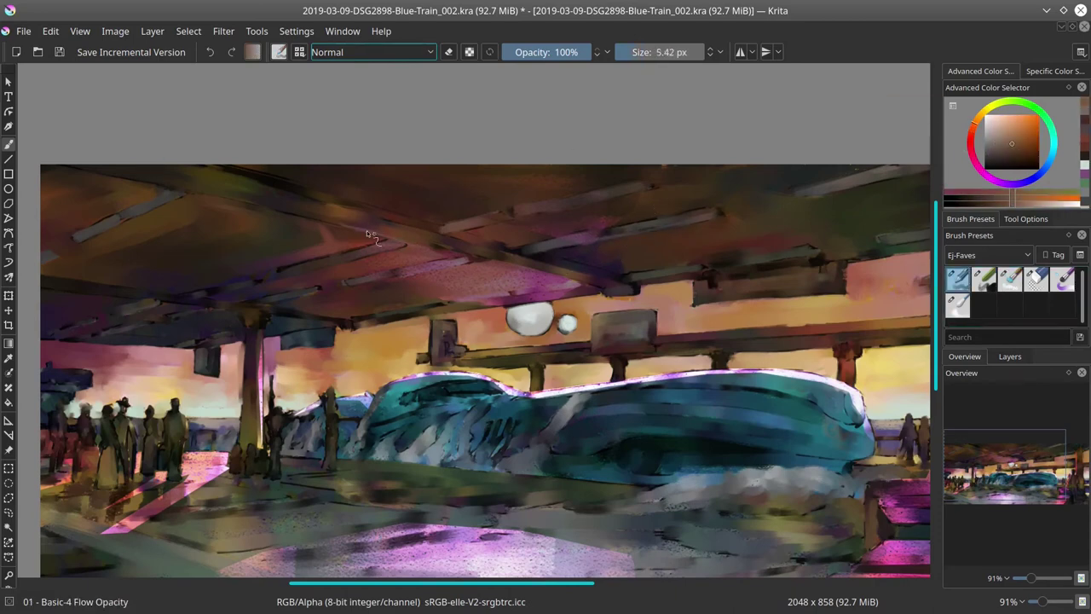
key("bracketright")
Apply a Curves adjustment with the black point output lifted to 9, then save
key("ctrl+m")
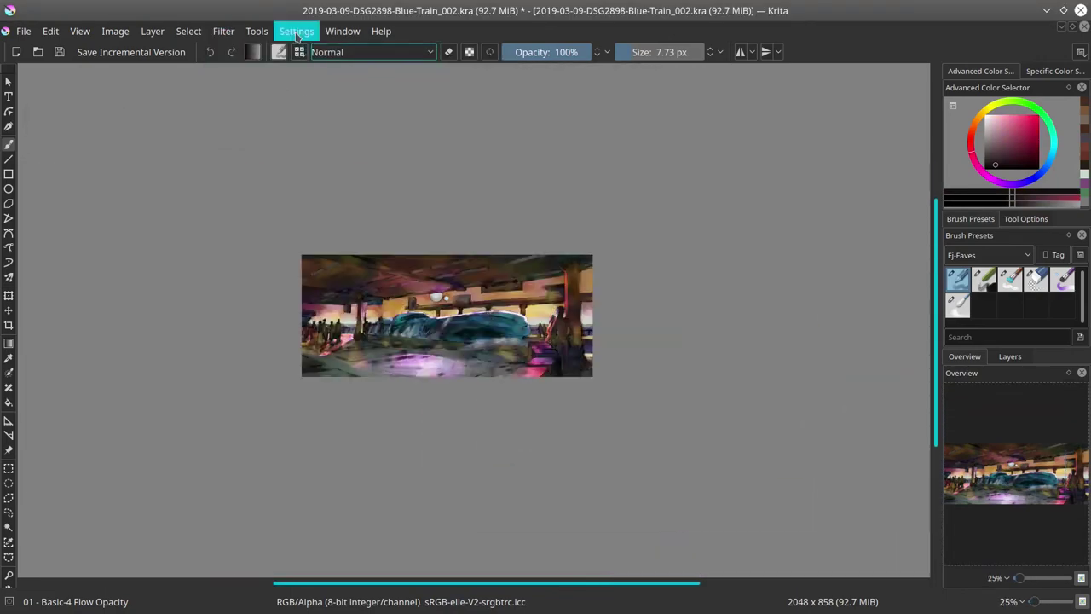
left_click(223, 30)
left_click(255, 72)
left_click_drag(68, 385, 65, 378)
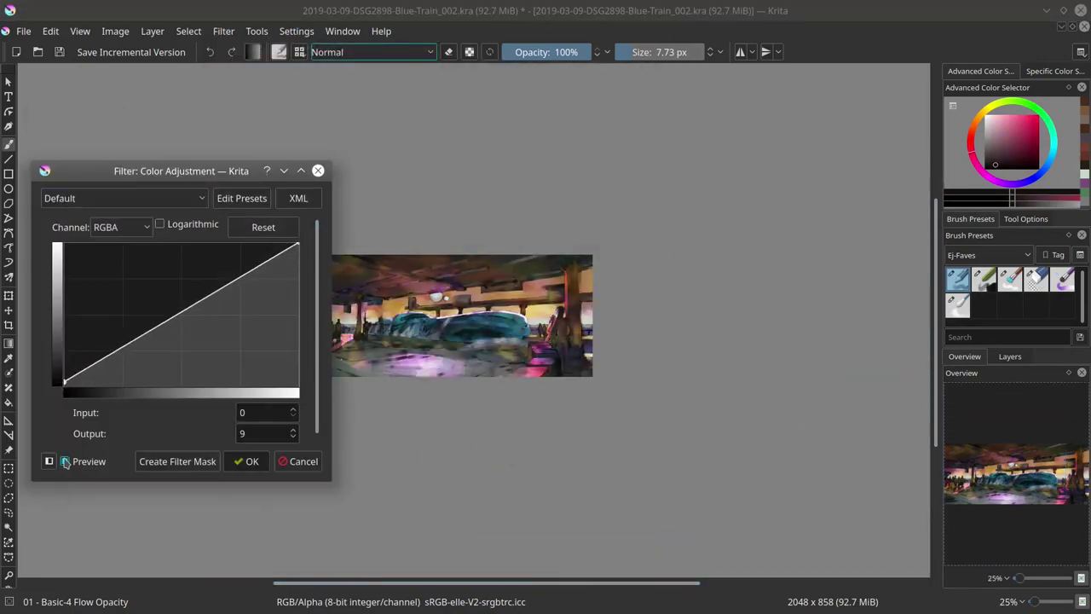
left_click_drag(184, 171, 774, 202)
left_click(831, 496)
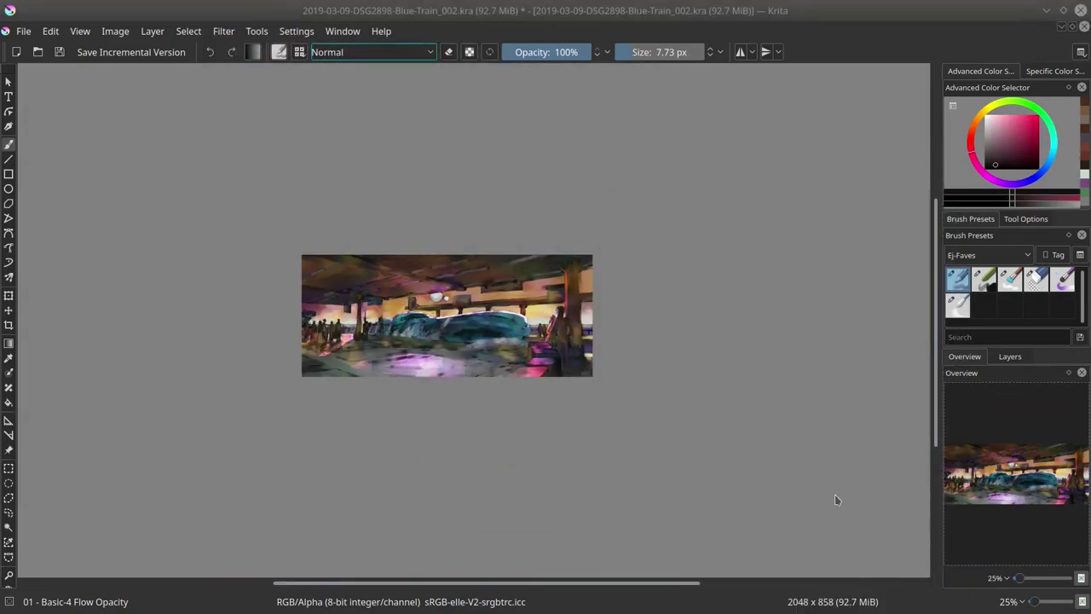
left_click(60, 52)
Enlarge the brush and choose a cyan highlight colour in the colour selector
scroll(445, 257, "up", 6)
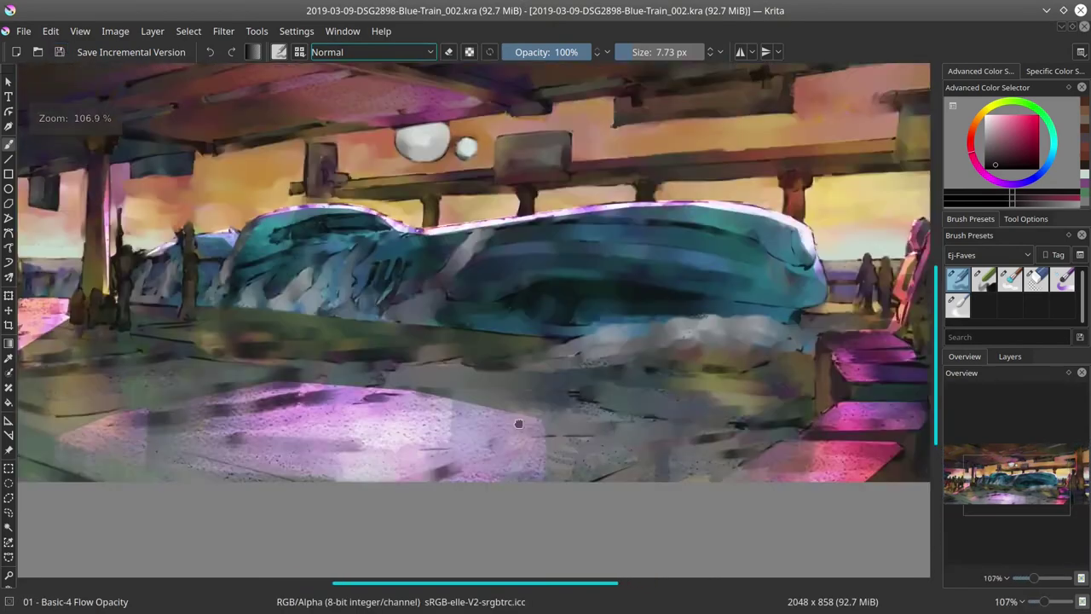
mouse_move(437, 257)
left_mouse_down()
mouse_move(467, 278)
mouse_move(477, 260)
mouse_move(596, 222)
mouse_move(337, 264)
mouse_move(392, 256)
mouse_move(367, 263)
mouse_move(461, 289)
mouse_move(679, 294)
left_mouse_up()
left_click(507, 264, "ctrl")
left_click(517, 275, "ctrl")
left_click(1054, 143)
left_click(1020, 125)
Paint a cyan edge along the beam and a short vertical cyan stroke
scroll(580, 249, "down", 1)
left_click_drag(801, 244, 854, 234)
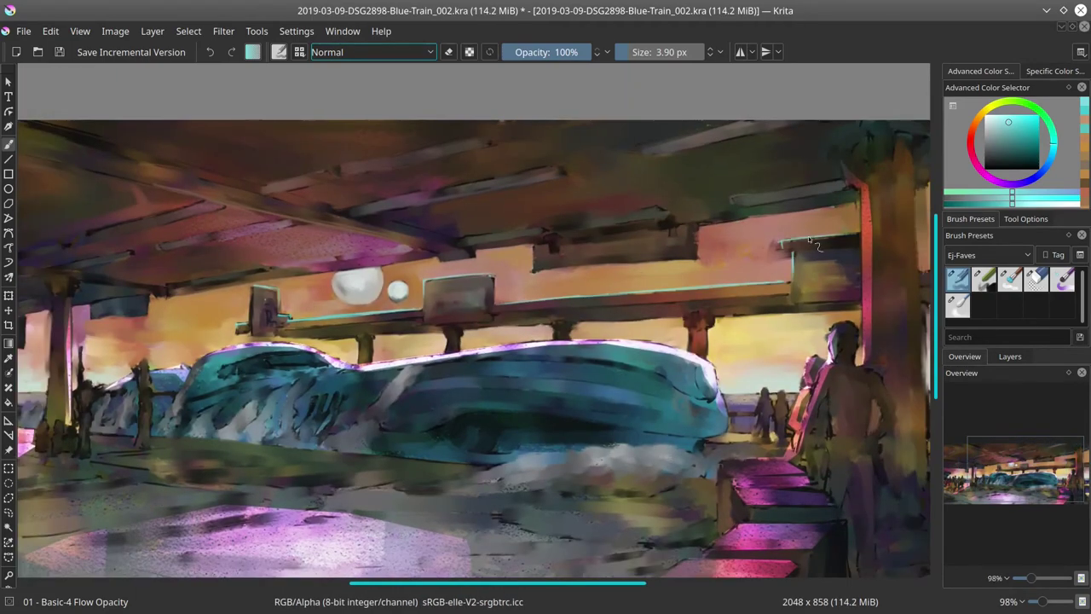
left_click(746, 261, "ctrl")
left_click_drag(793, 283, 792, 308)
left_click(720, 220, "ctrl")
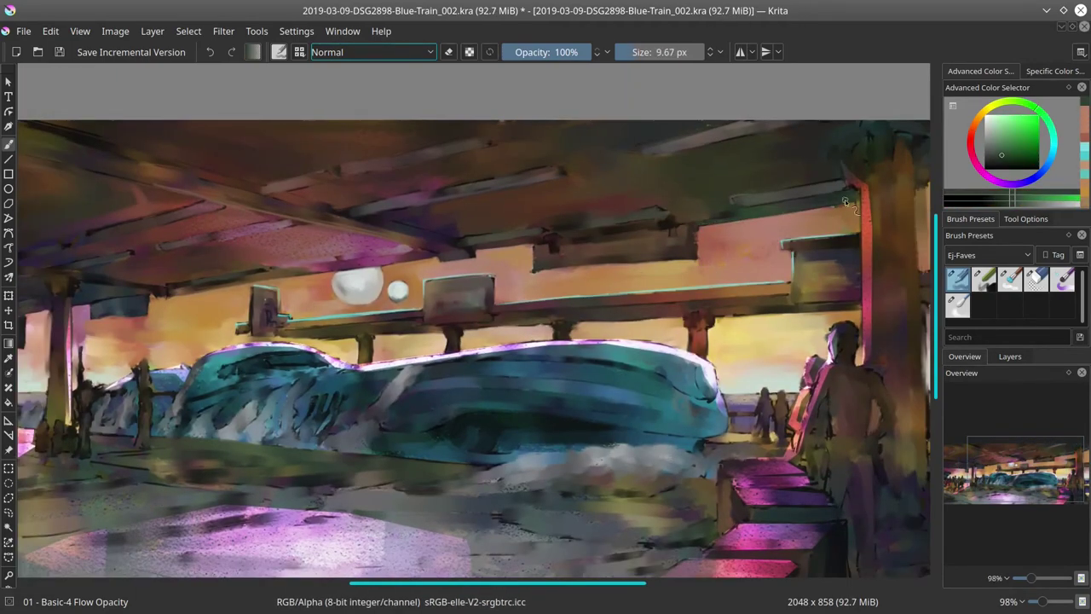
Bring the right-hand pillar into view and paint a short cyan stroke beside it
scroll(847, 198, "right", 3)
left_click_drag(823, 194, 814, 178)
left_click(835, 166, "ctrl")
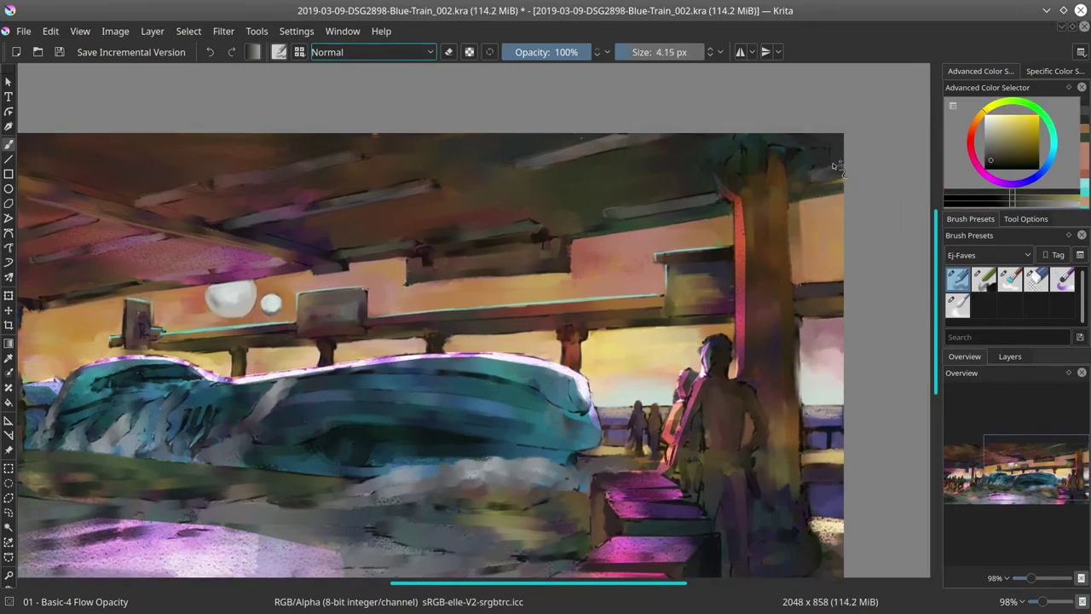
left_click_drag(793, 284, 842, 281)
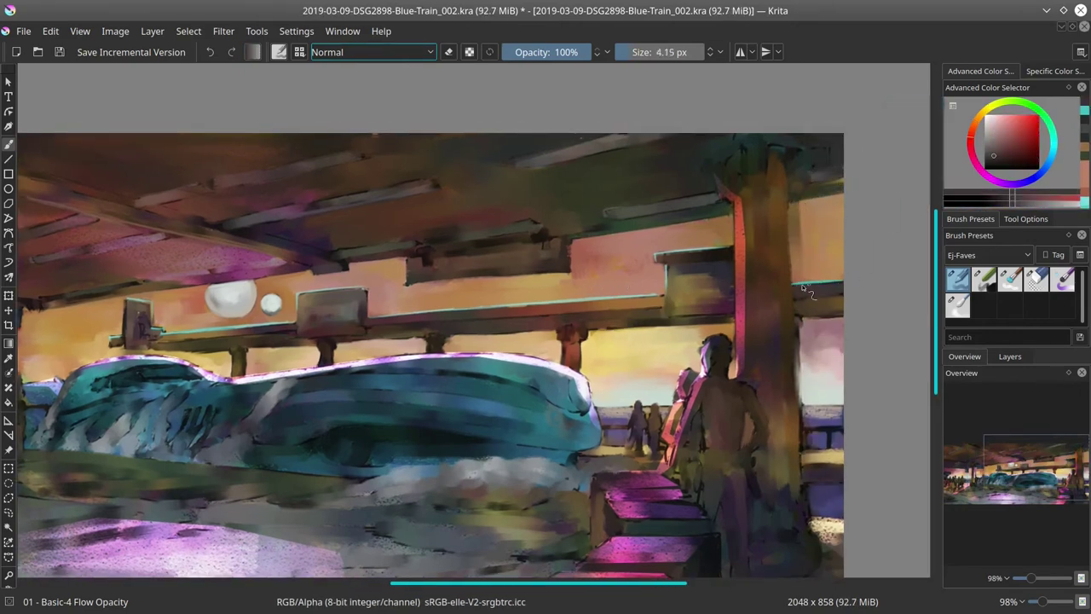
left_click(792, 205, "ctrl")
left_click(782, 209, "ctrl")
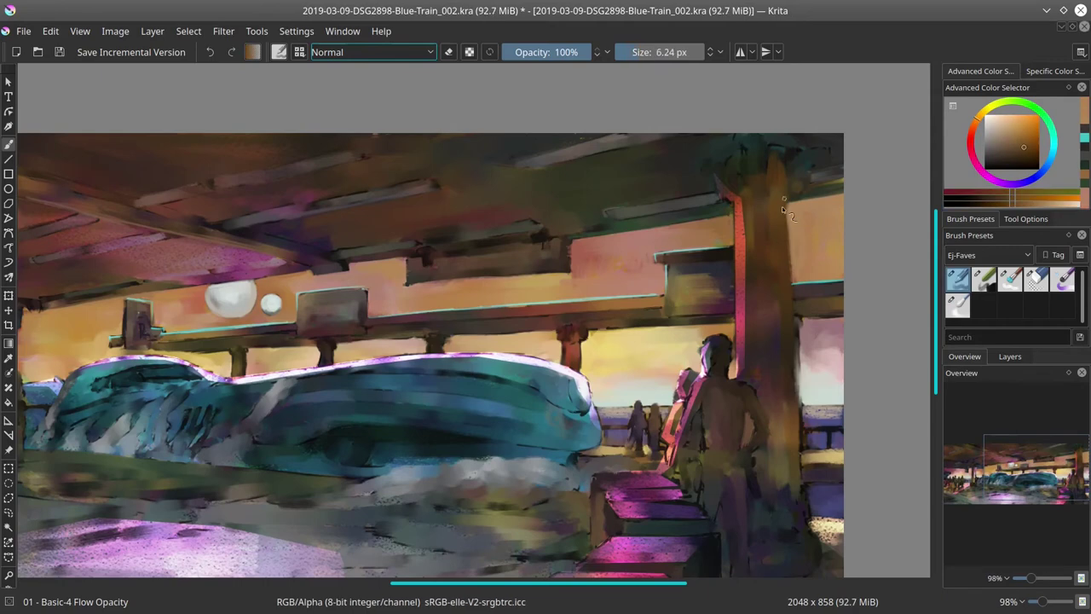
Sample browns and salmon pink from the pillar, then tans and violet along the train roof
scroll(651, 146, "left", 3)
left_click(484, 266, "ctrl")
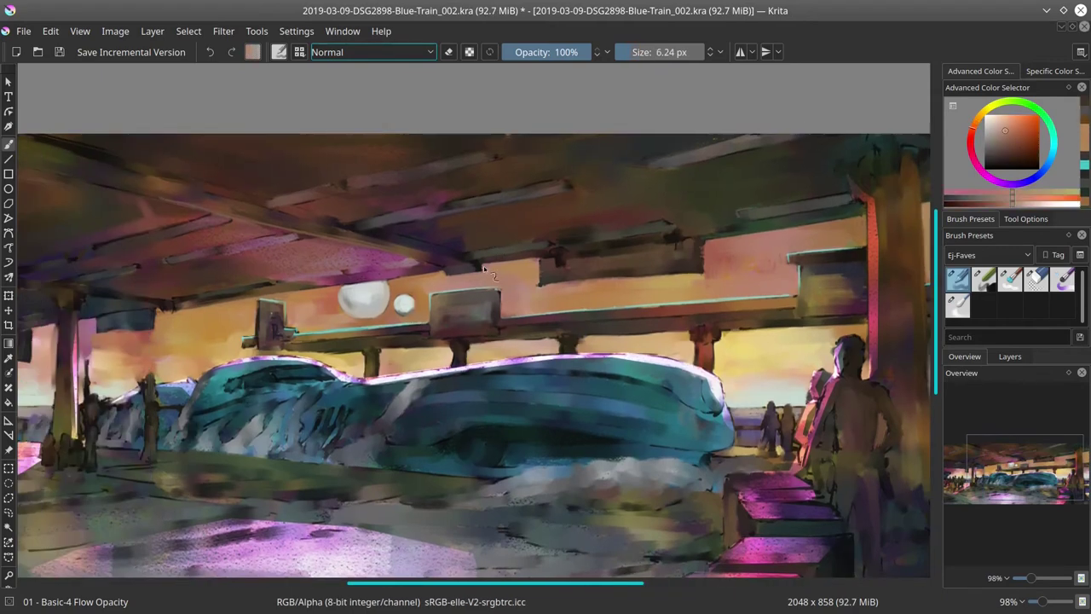
left_click(708, 263, "ctrl")
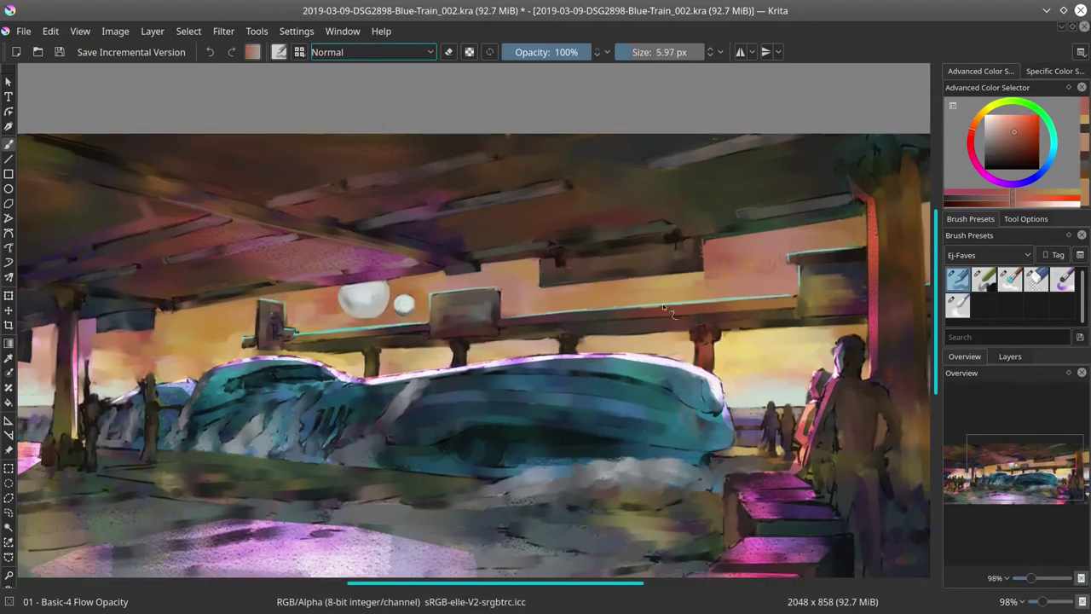
left_click(343, 361, "ctrl")
left_click(254, 347, "ctrl")
left_click(367, 352, "ctrl")
left_click(277, 350, "ctrl")
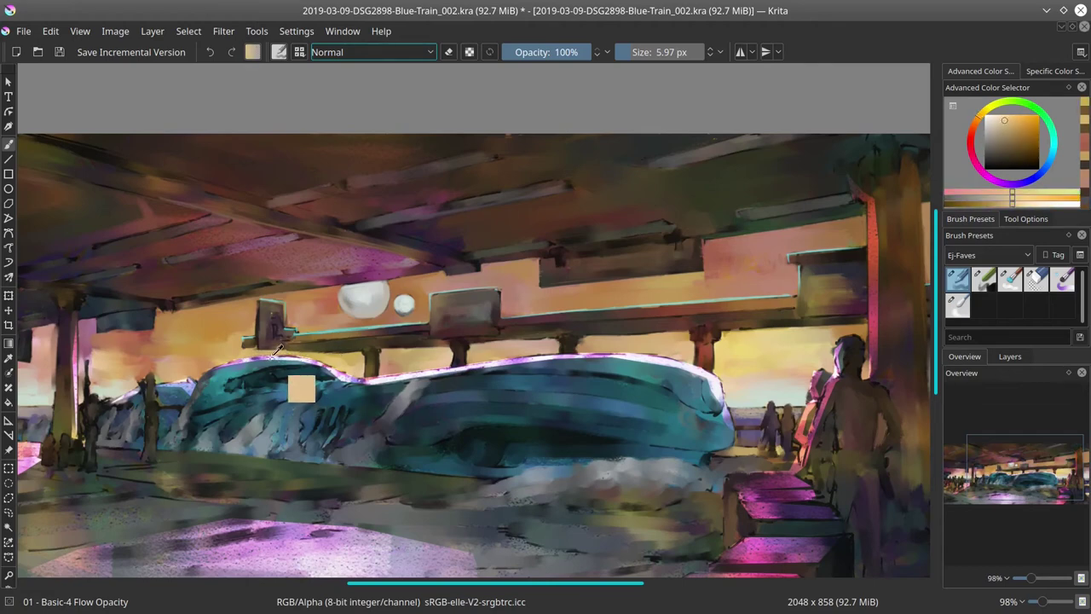
left_click(240, 368, "ctrl")
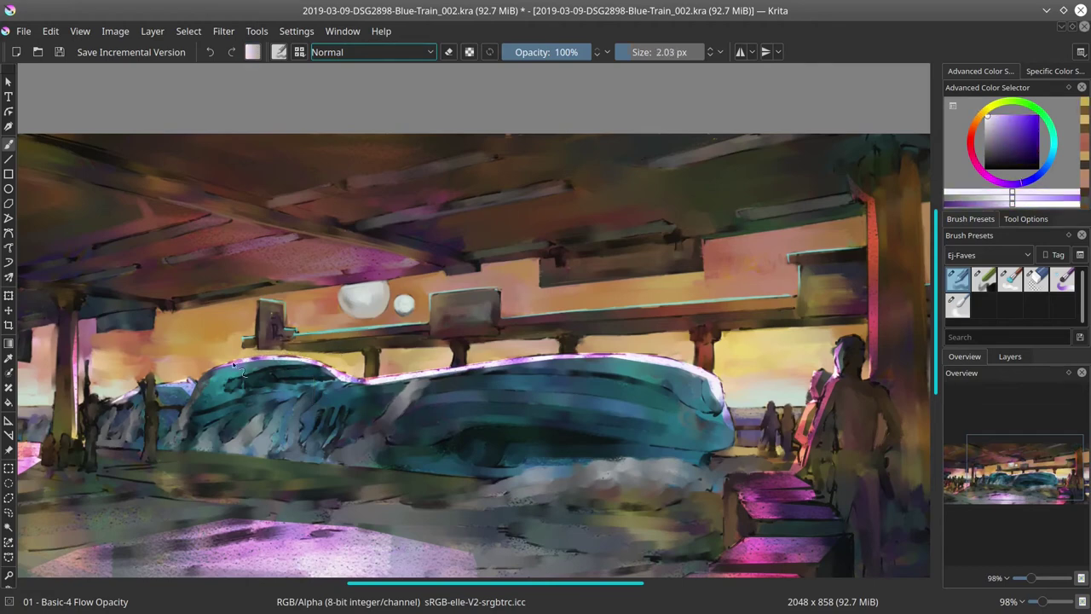
Sample more tones along the train roof and roof beam, then save the painting
left_click(289, 338, "ctrl")
left_click(365, 368, "ctrl")
left_click(366, 365, "ctrl")
left_click(454, 354, "ctrl")
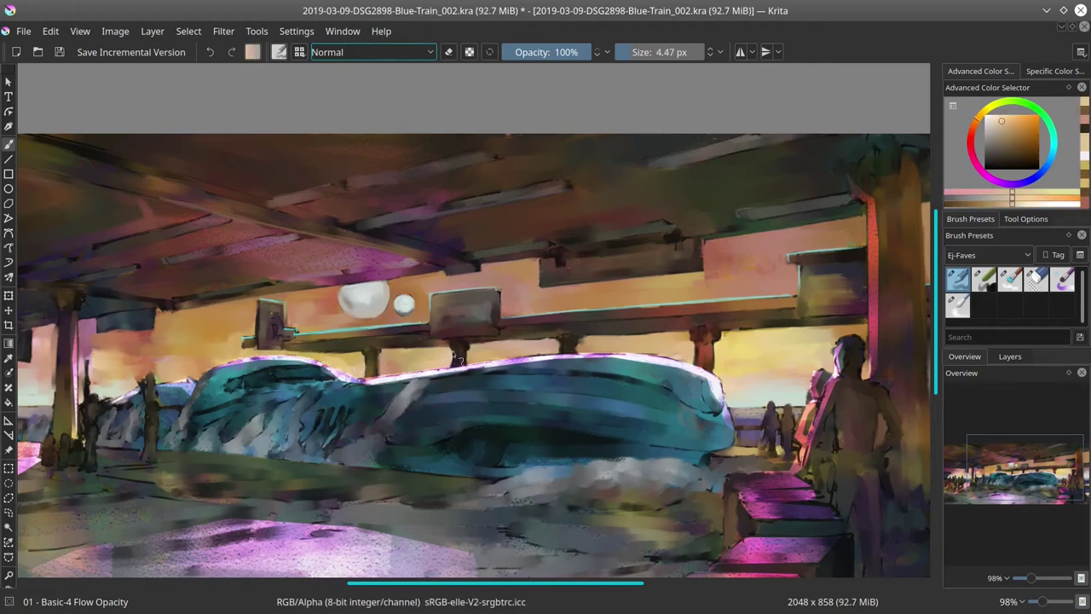
left_click(463, 362, "ctrl")
left_click(404, 355, "ctrl")
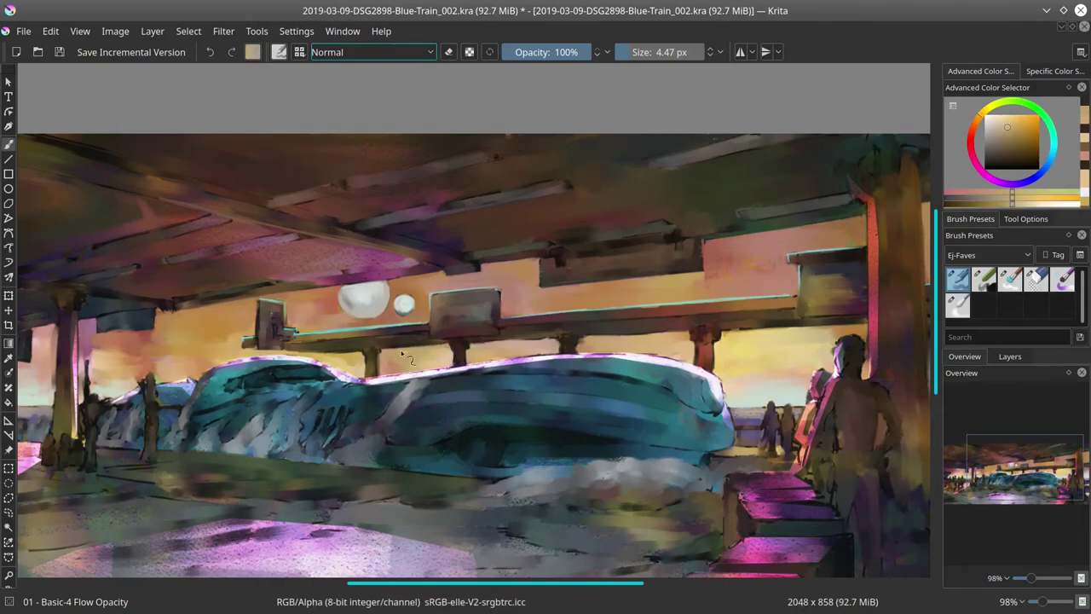
left_click(452, 345, "ctrl")
left_click(530, 342, "ctrl")
left_click(558, 324, "ctrl")
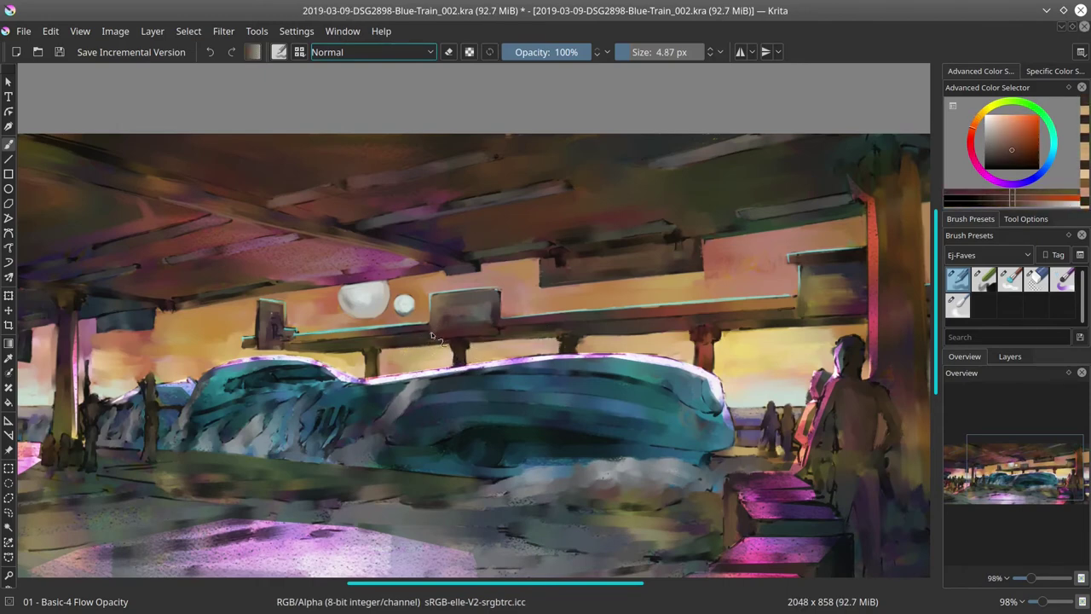
left_click(567, 331, "ctrl")
left_click(575, 337, "ctrl")
left_click(583, 343, "ctrl")
left_click(618, 269, "ctrl")
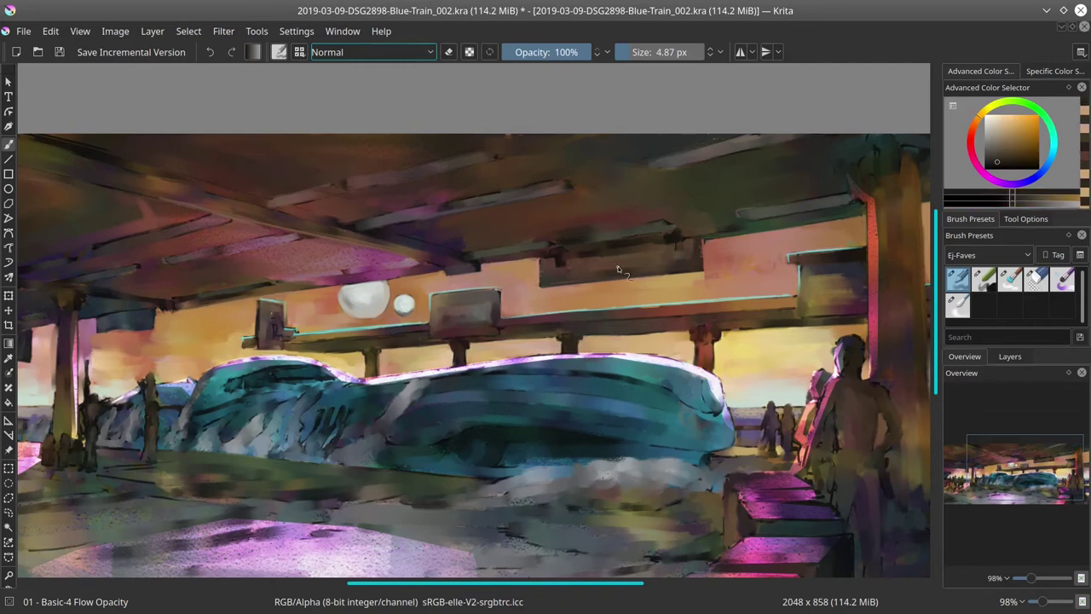
left_click(60, 53)
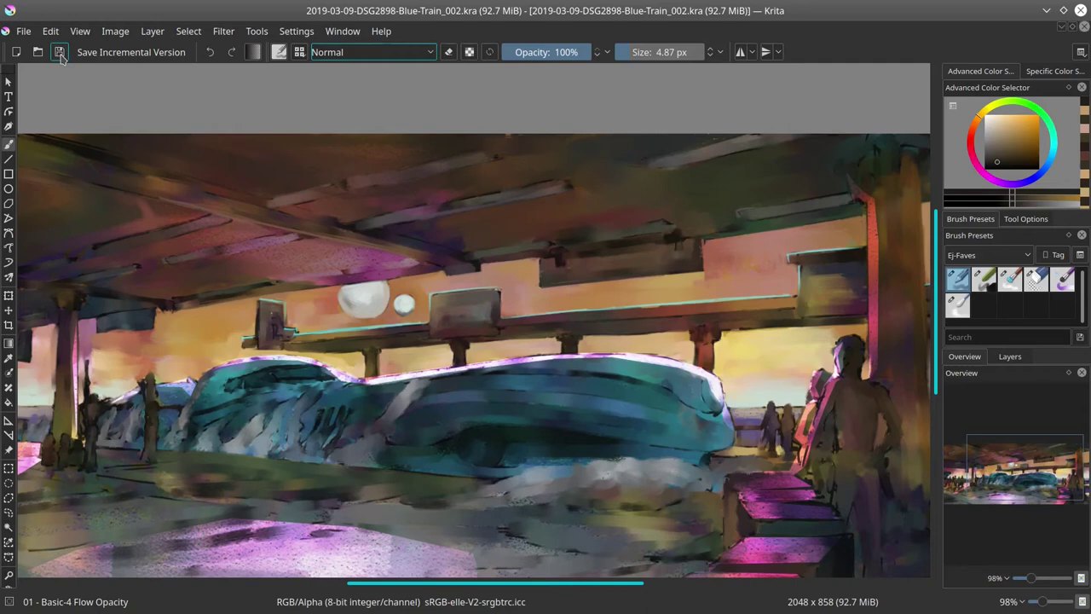
Choose a light pink and paint light streaks at the top of the right-hand pillar
left_click(669, 305, "ctrl")
left_click(682, 339, "ctrl")
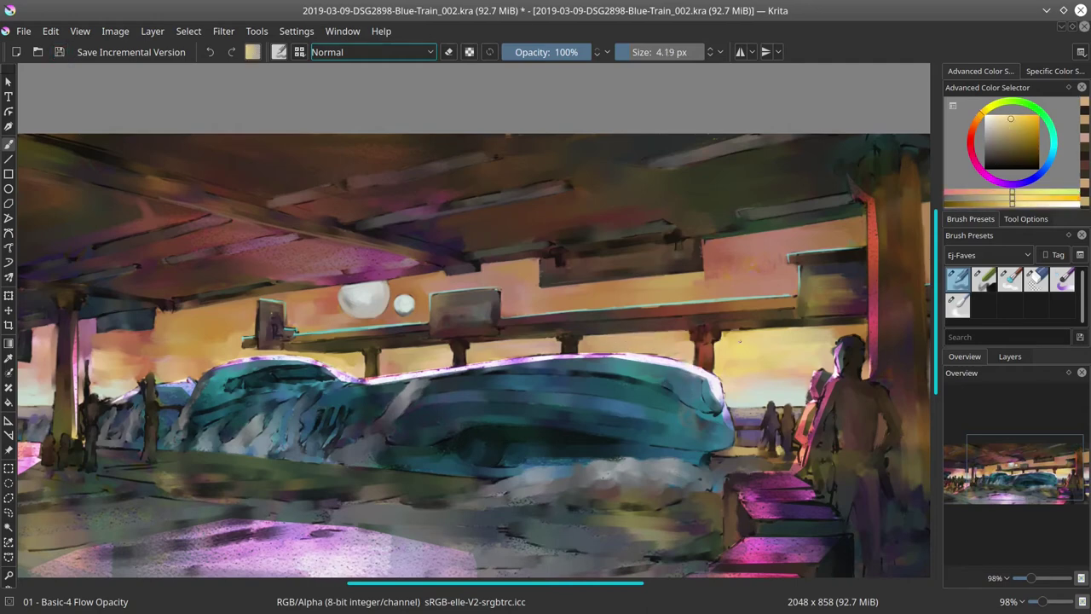
left_click(867, 350, "ctrl")
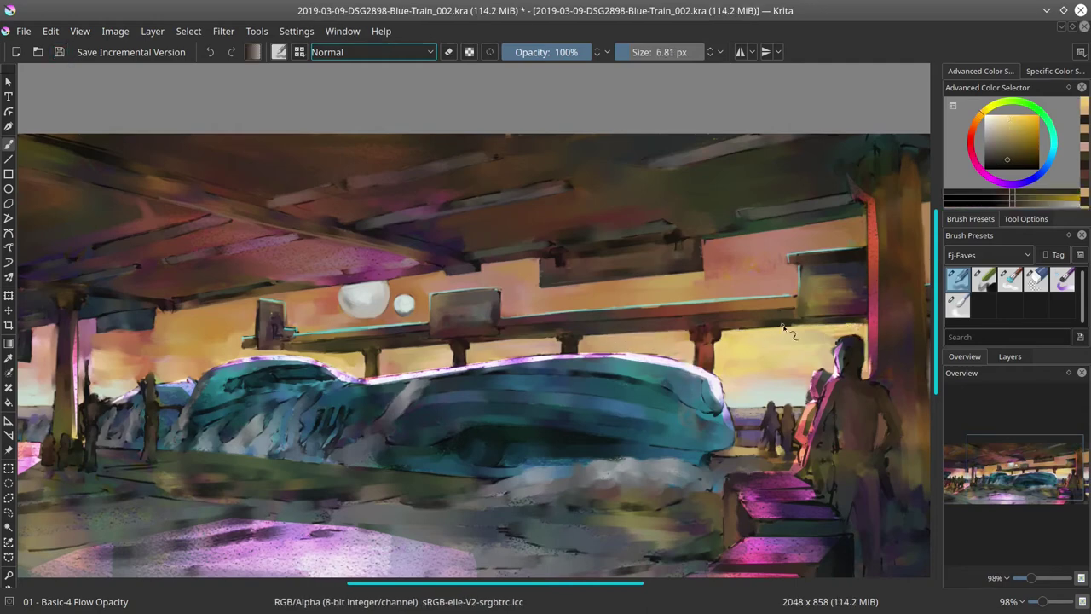
left_click_drag(868, 349, 723, 358)
left_click(1016, 128)
left_click(721, 288, "ctrl")
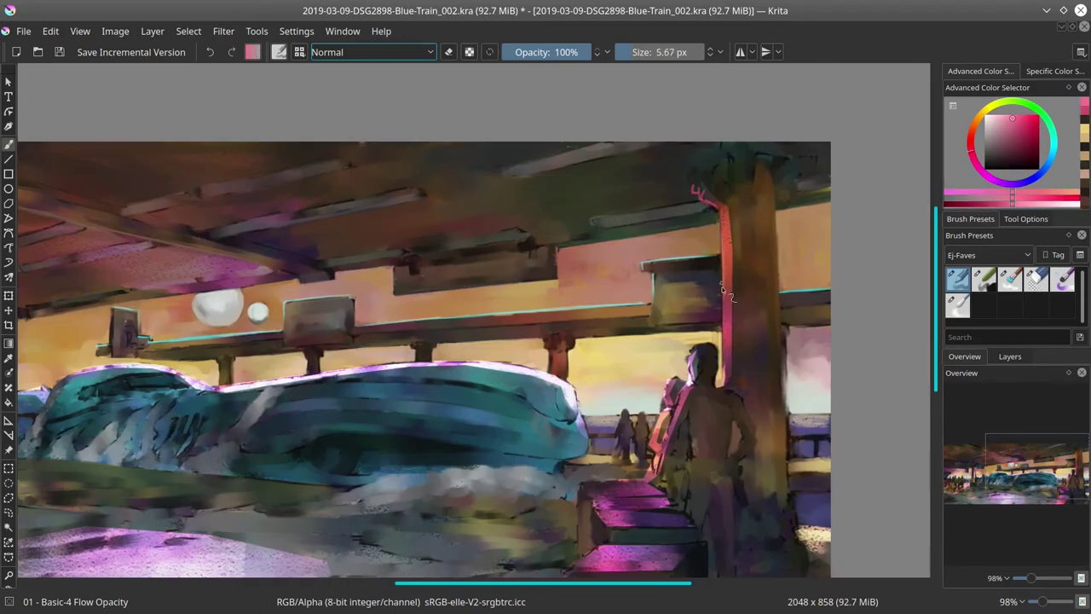
left_click(733, 198, "ctrl")
left_click_drag(777, 181, 792, 215)
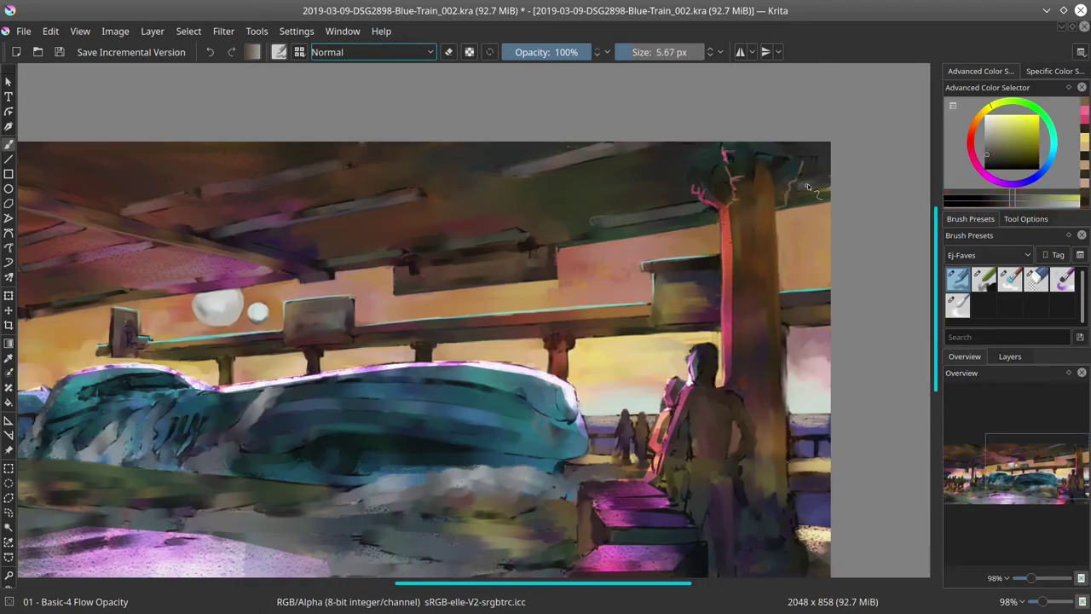
Brighten the train's top edge with pale pink, then sample violet, yellow, grey and blue tones
left_click(545, 354, "ctrl")
left_click(524, 371, "ctrl")
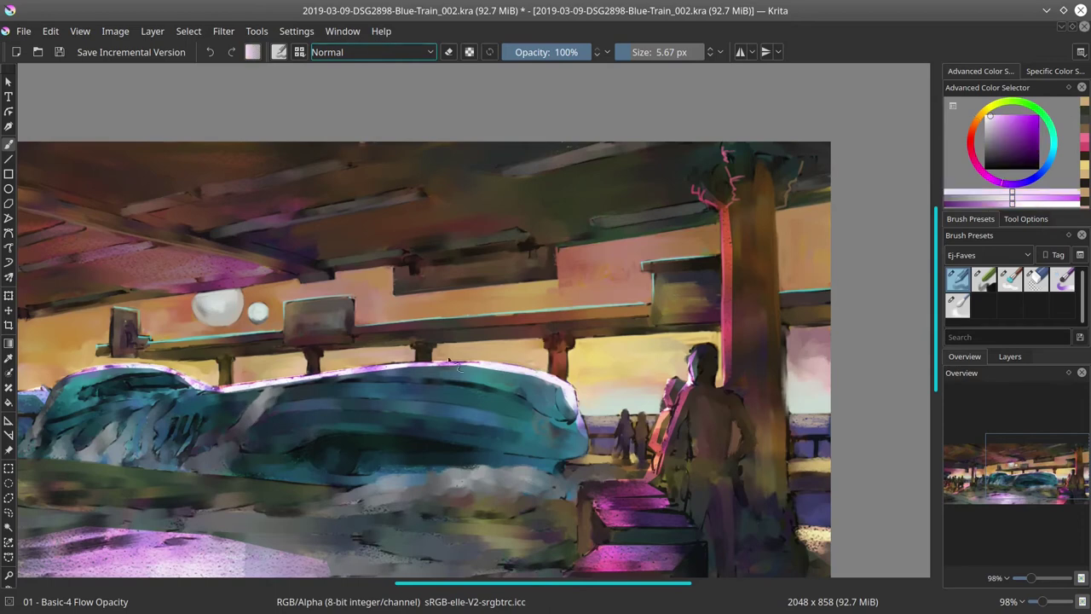
left_click_drag(460, 364, 407, 360)
left_click(229, 389, "ctrl")
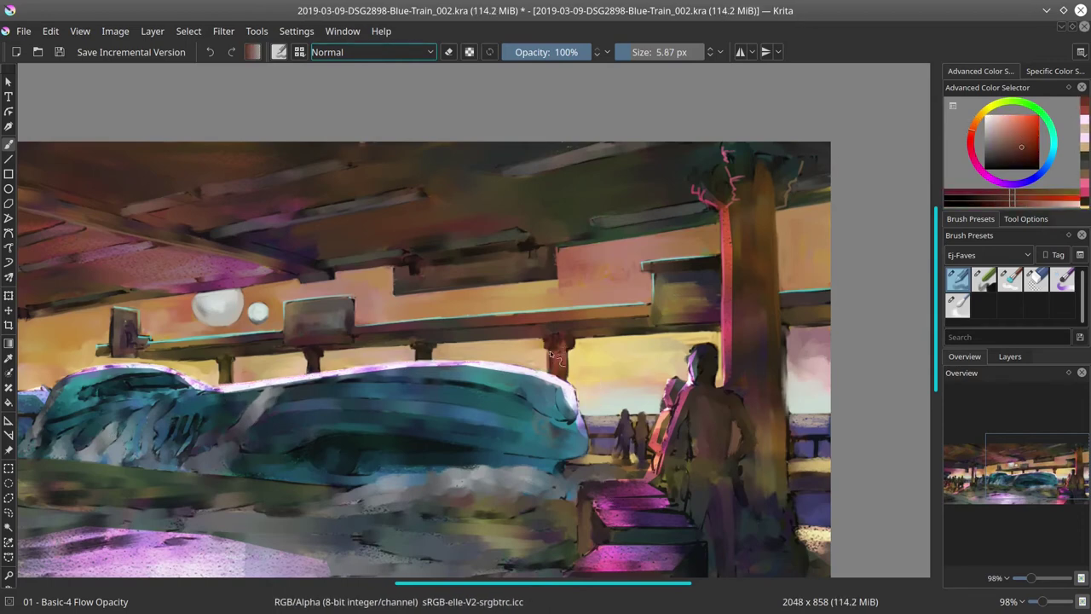
left_click(576, 344, "ctrl")
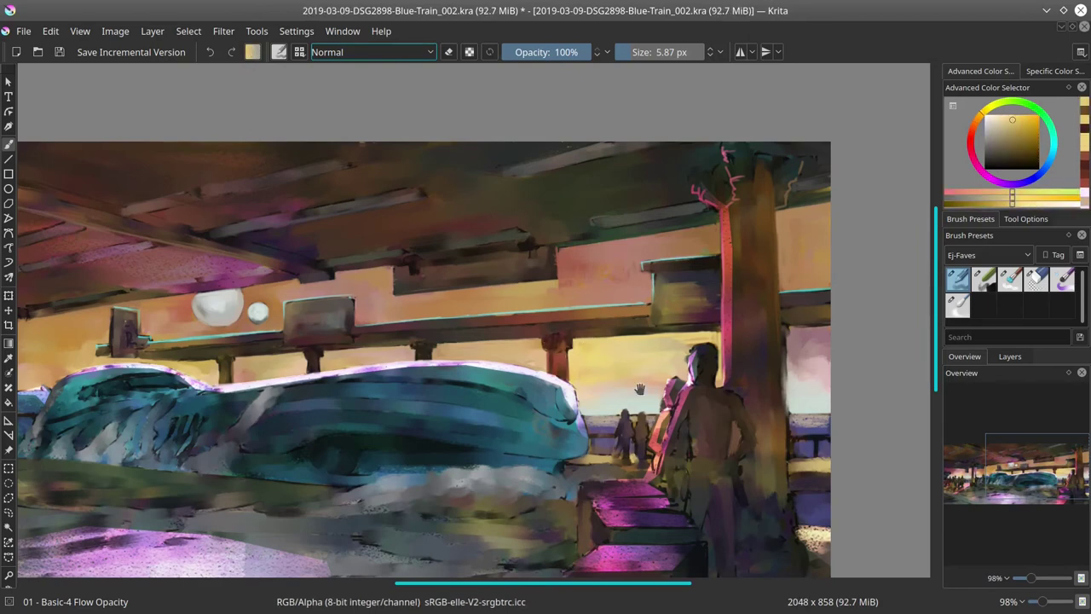
left_click(558, 412, "ctrl")
left_click(756, 328, "ctrl")
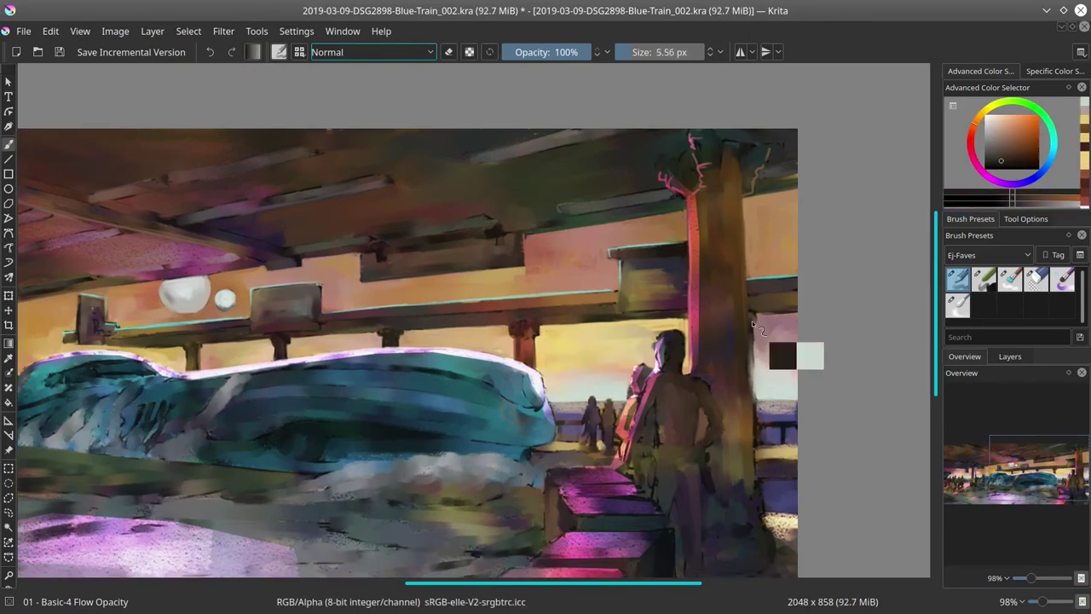
left_click(782, 424, "ctrl")
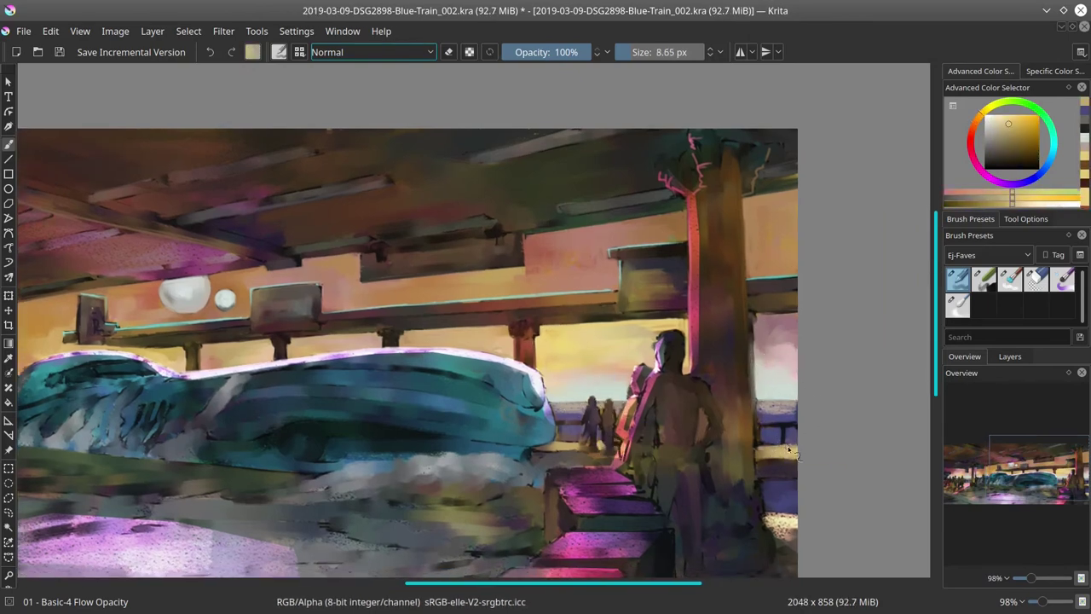
Pick a light tan with a smaller brush and paint small strokes near the figure's hip
left_click(773, 481, "ctrl")
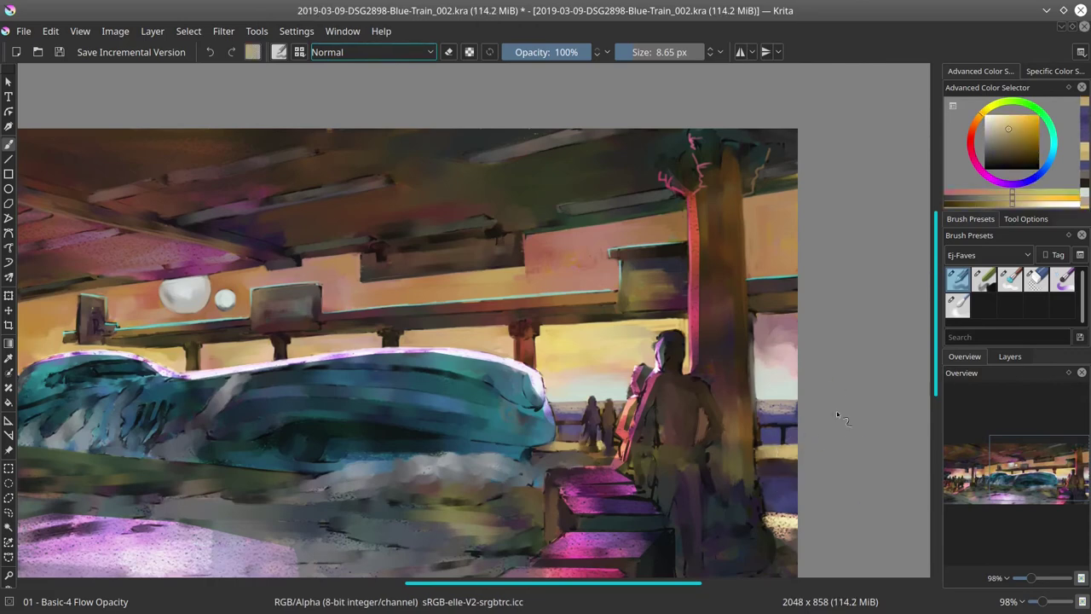
left_click(604, 444, "ctrl")
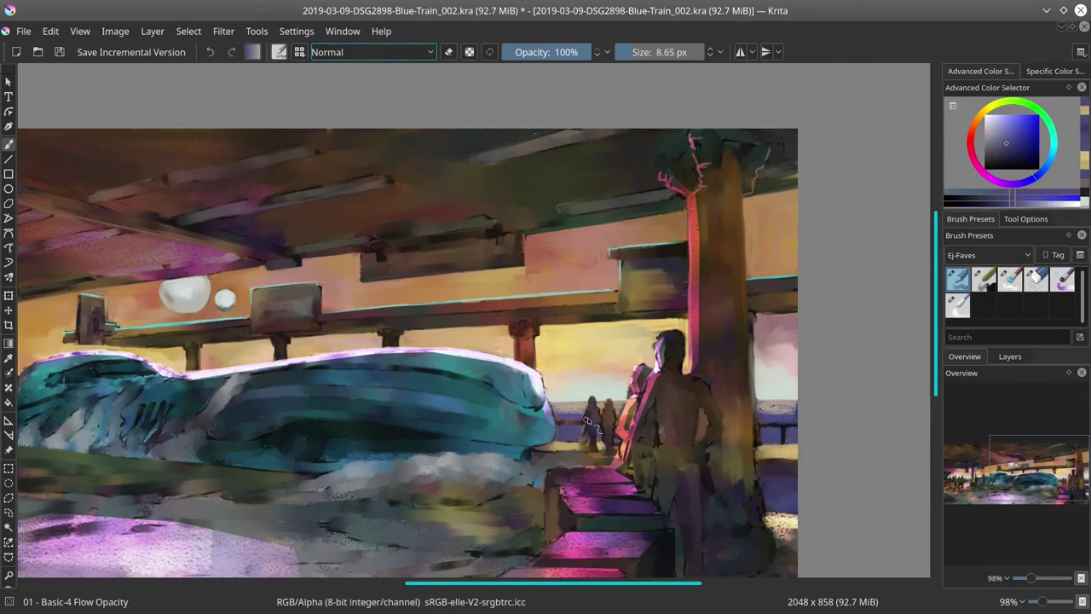
left_click(586, 420, "ctrl")
key("bracketleft")
left_click(765, 461, "ctrl")
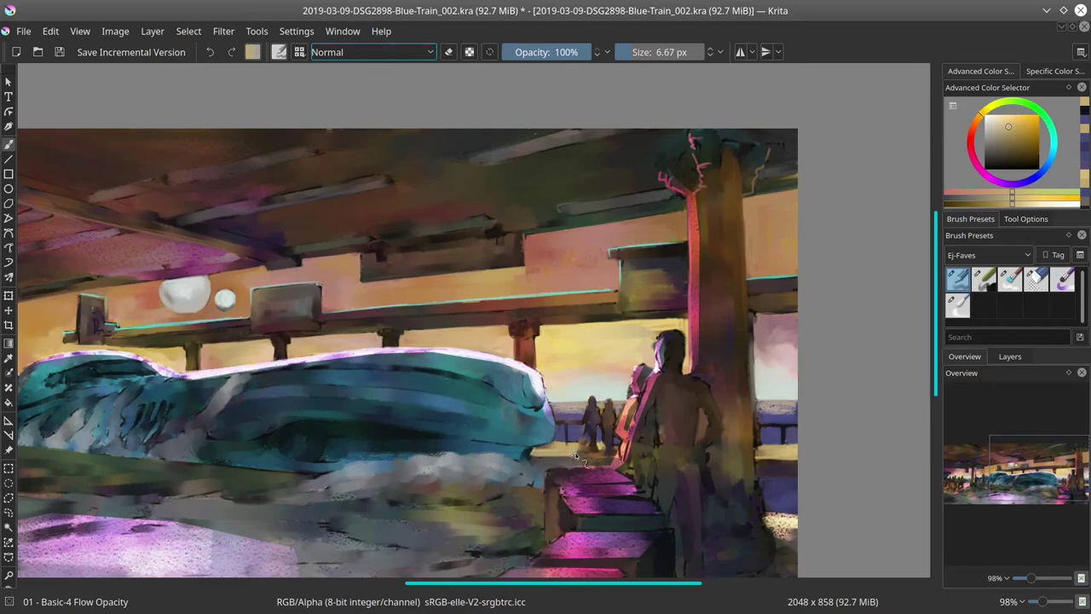
left_click_drag(607, 449, 635, 461)
Switch to the 02 - Chalk Details brush and paint light cyan chalk strokes along the train's base
left_click(607, 449, "ctrl")
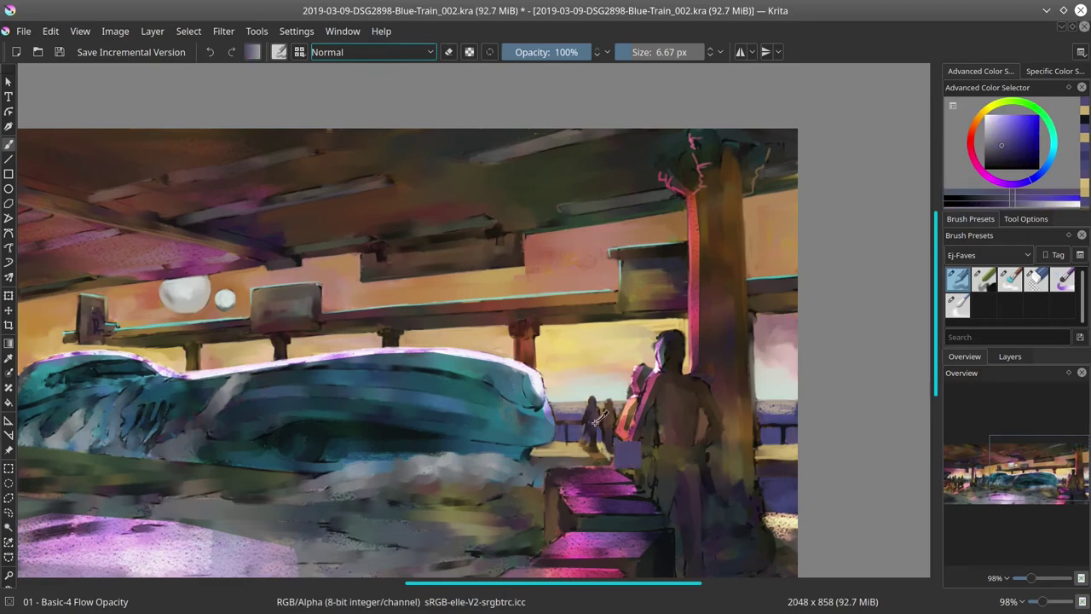
left_click(603, 412, "ctrl")
left_click(531, 481, "ctrl")
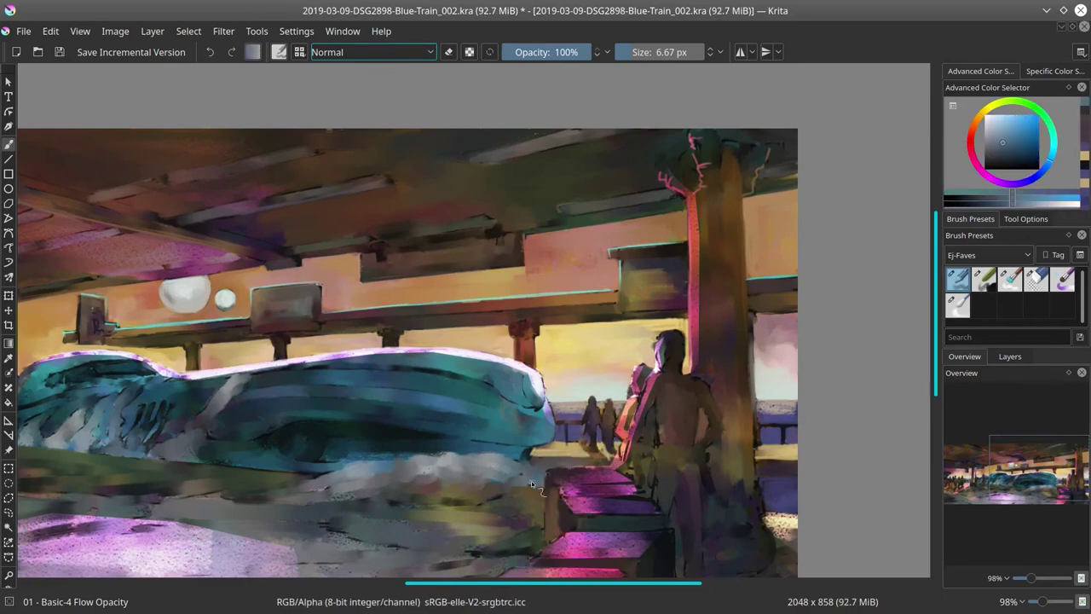
key("slash")
left_click(540, 457, "ctrl")
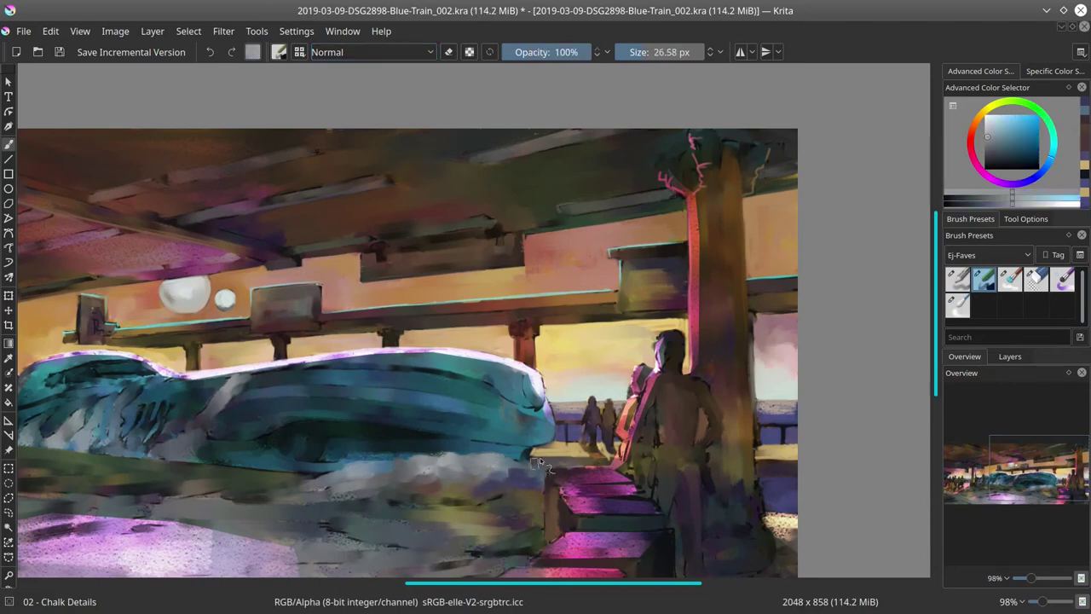
mouse_move(563, 460)
left_mouse_down()
mouse_move(437, 484)
mouse_move(377, 468)
mouse_move(266, 490)
left_mouse_up()
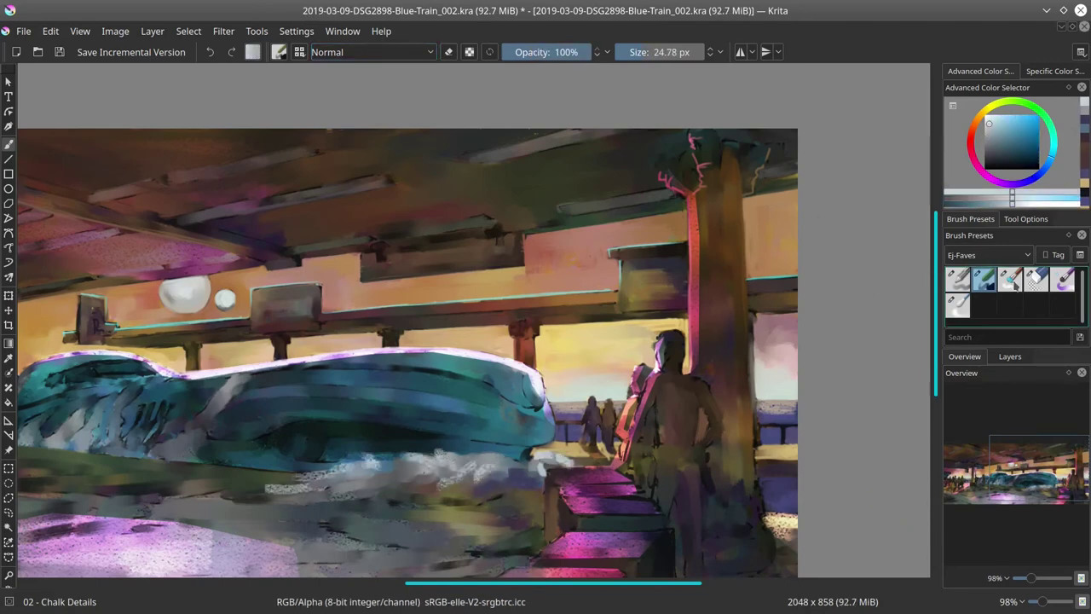
Return to 01 - Basic-4 Flow Opacity and paint dark and light strokes down the pillar's right edge
key("slash")
left_click(661, 467, "ctrl")
left_click(588, 459, "ctrl")
key("bracketleft")
key("bracketleft")
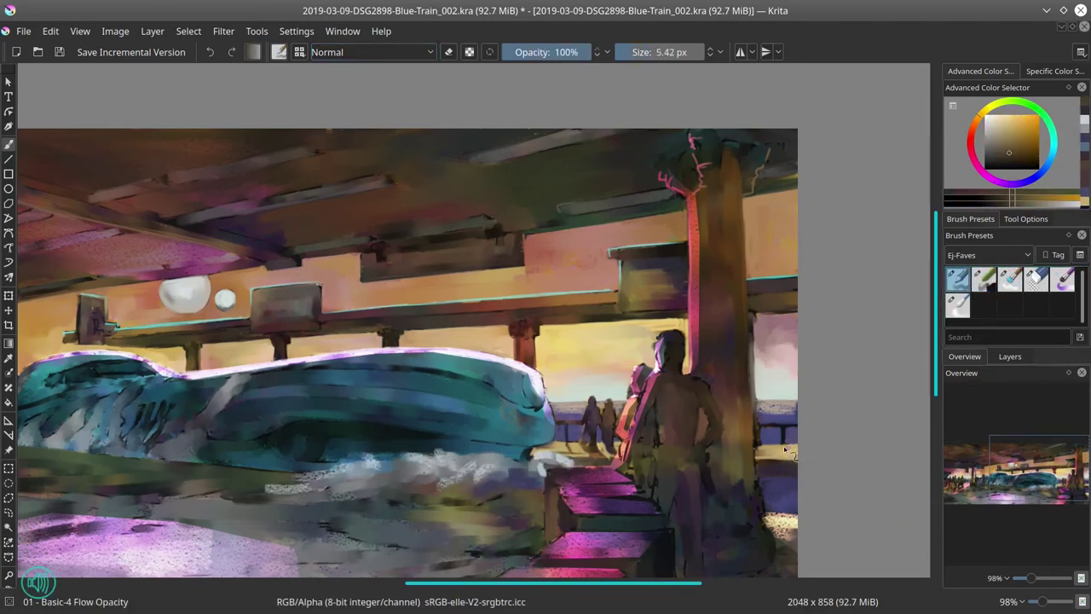
left_click_drag(758, 417, 758, 384)
left_click(744, 342, "ctrl")
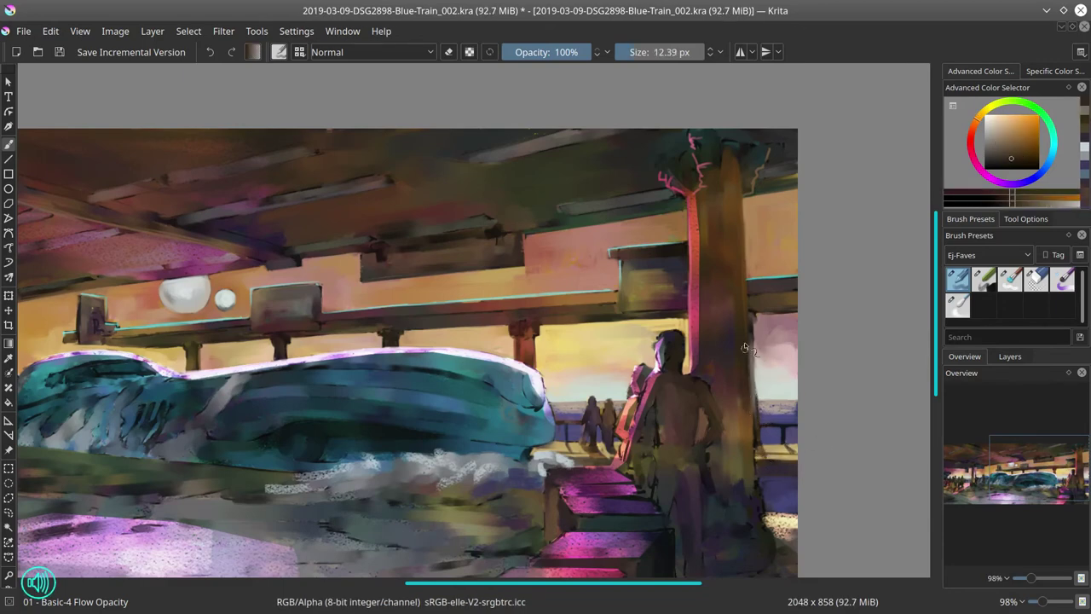
key("bracketright")
mouse_move(746, 332)
left_mouse_down()
mouse_move(748, 416)
mouse_move(774, 445)
mouse_move(756, 435)
mouse_move(753, 478)
left_mouse_up()
Paint a short brown-orange stroke near the pillar's base
left_click(782, 478, "ctrl")
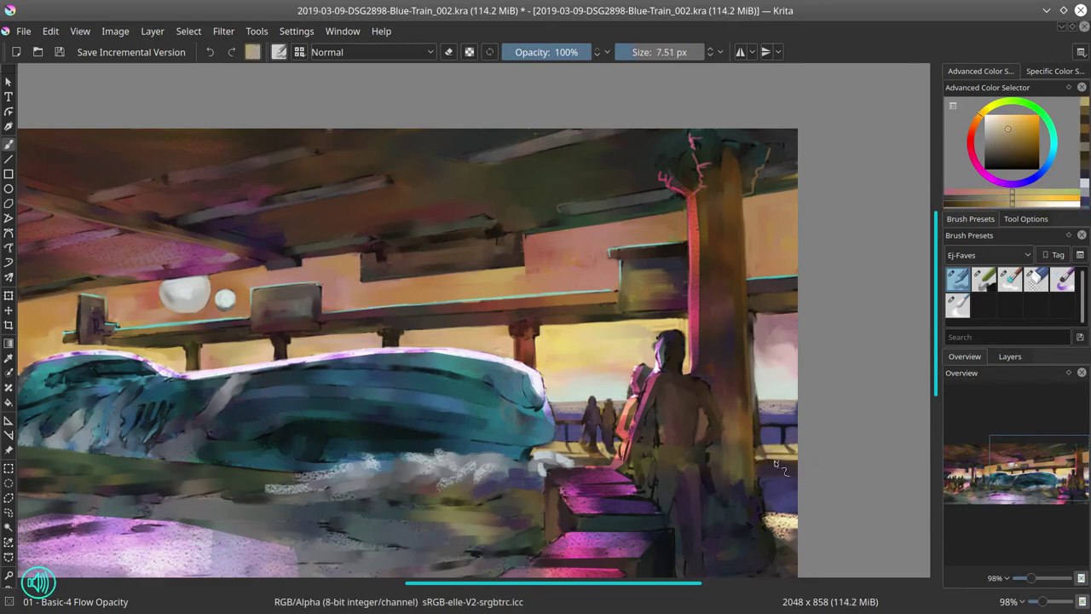
left_click(759, 321, "ctrl")
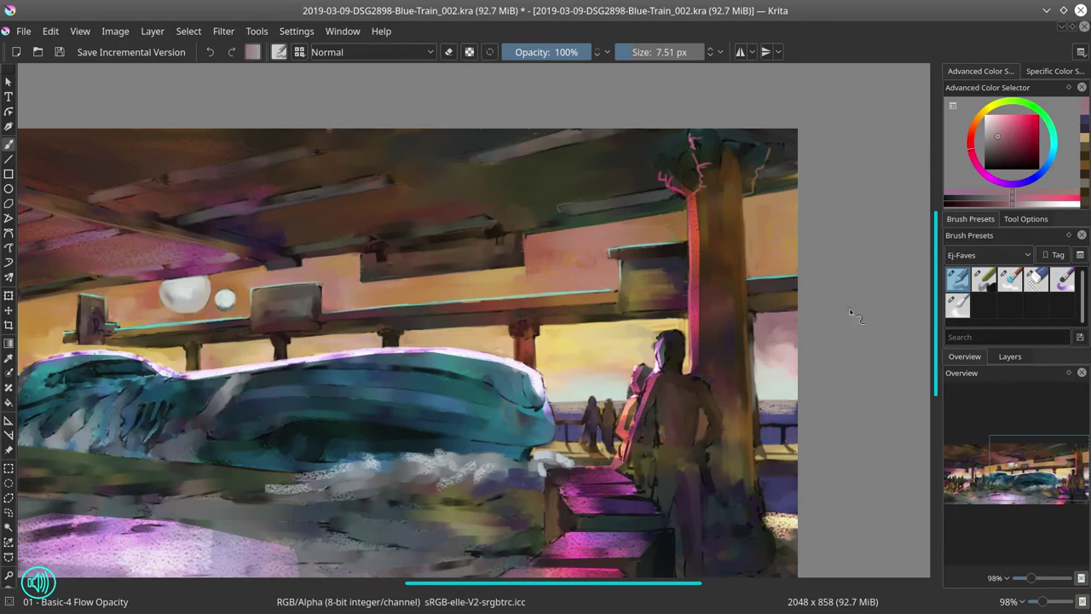
left_click(782, 520, "ctrl")
left_click_drag(781, 520, 766, 485)
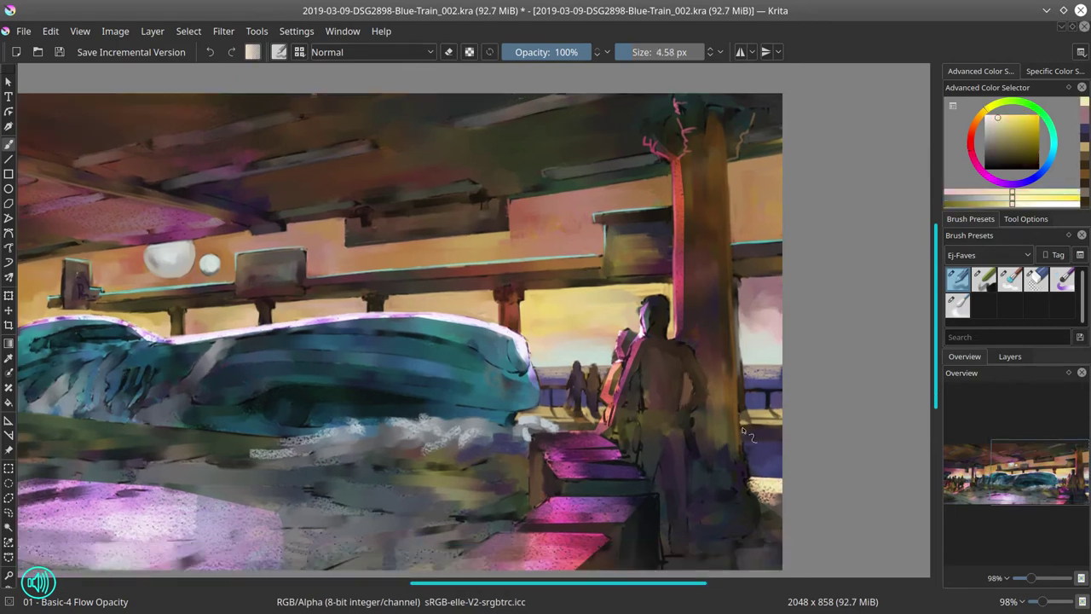
left_click(736, 478, "ctrl")
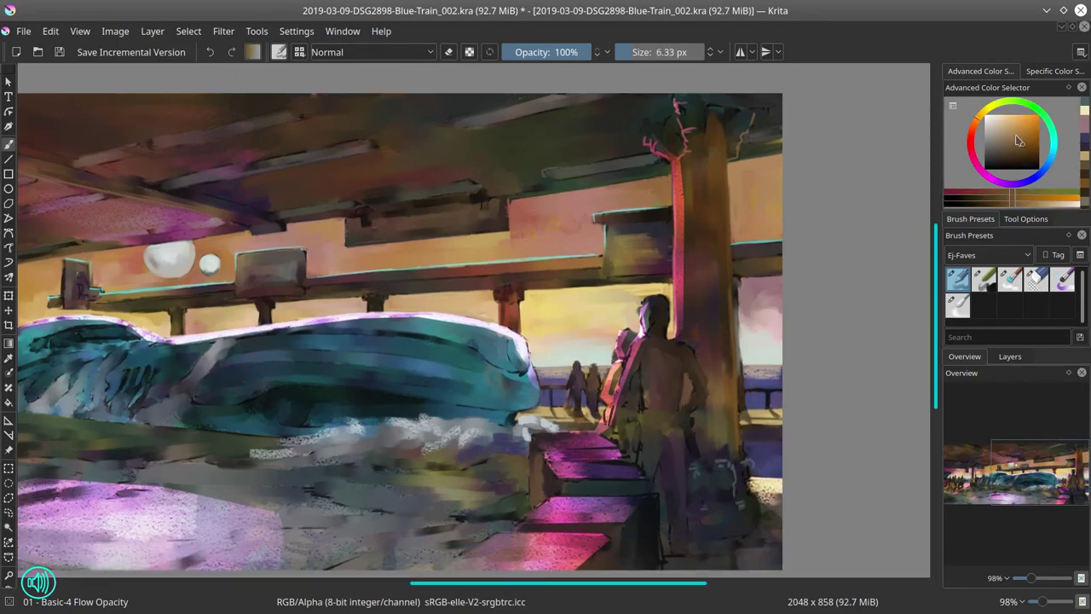
left_click(739, 423, "ctrl")
left_click_drag(748, 463, 765, 503)
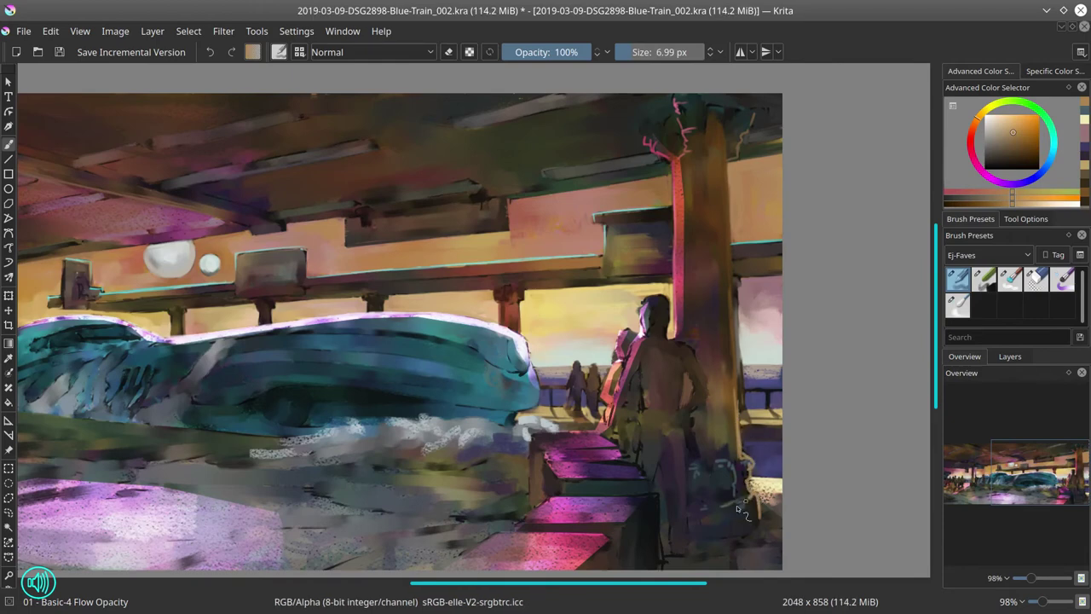
Sample brown-orange, cream and near-black red from the pillar while shrinking the brush
left_click(740, 510, "ctrl")
key("bracketright")
left_click(763, 511, "ctrl")
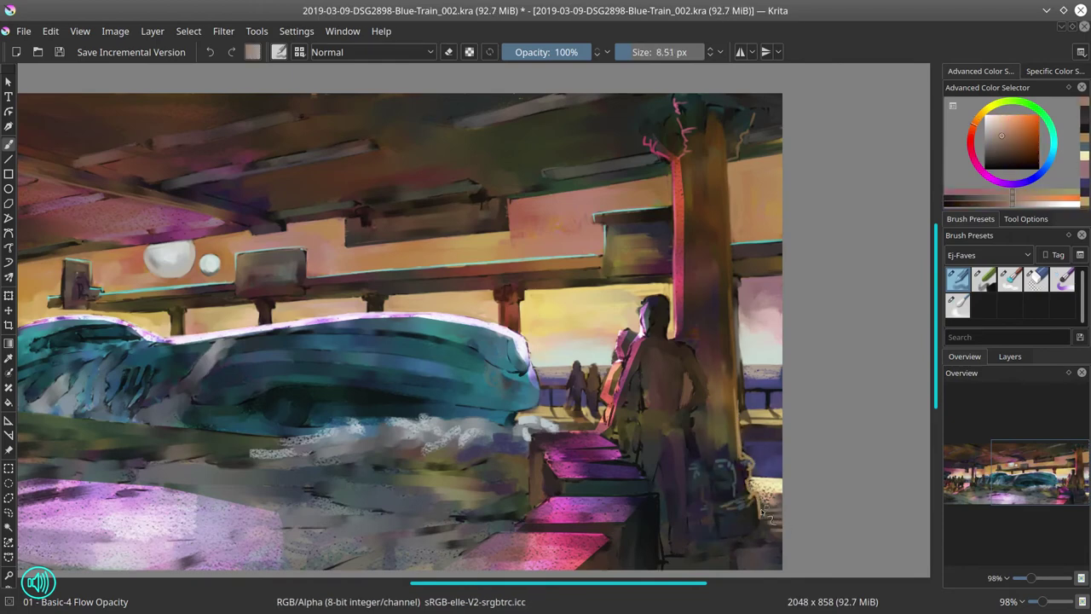
left_click(777, 503, "ctrl")
key("bracketleft")
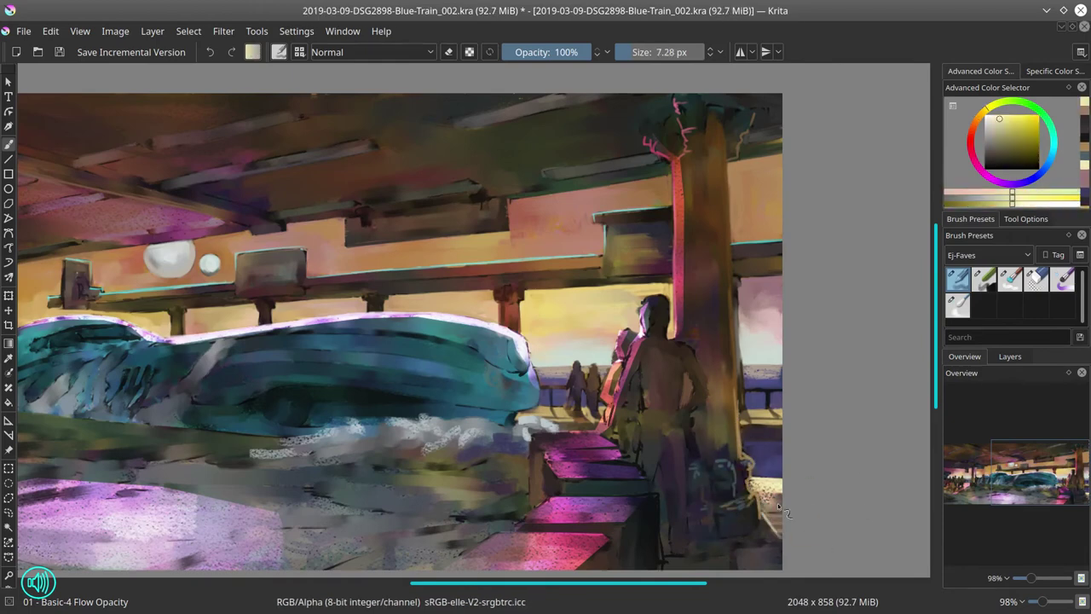
left_click(750, 337, "ctrl")
key("bracketleft")
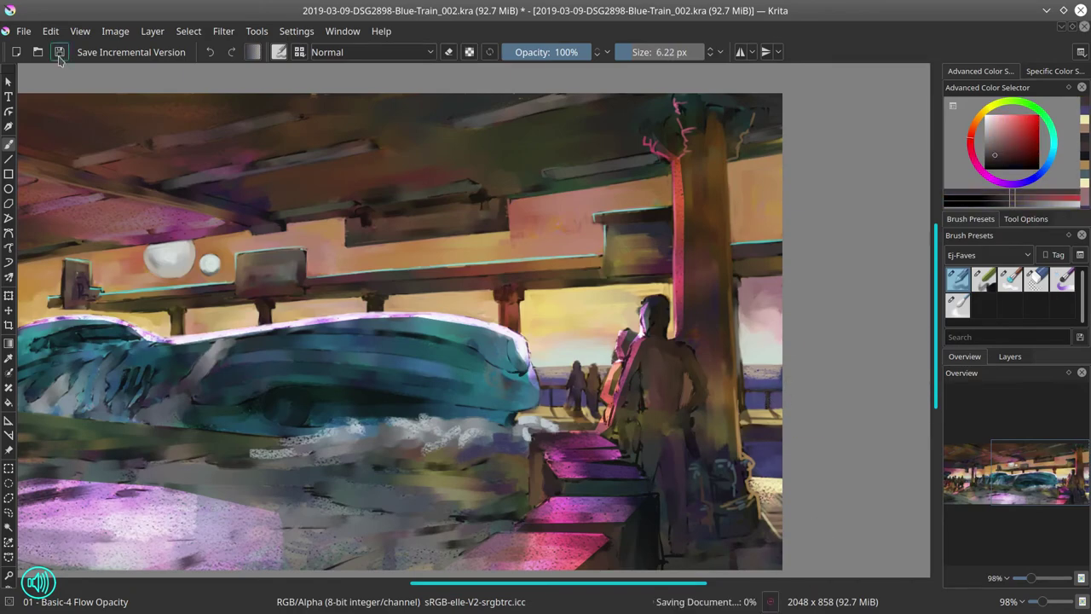
Save the painting, then zoom out to 33% and back in to 141%
left_click(115, 30)
key("Escape")
scroll(447, 329, "down", 5)
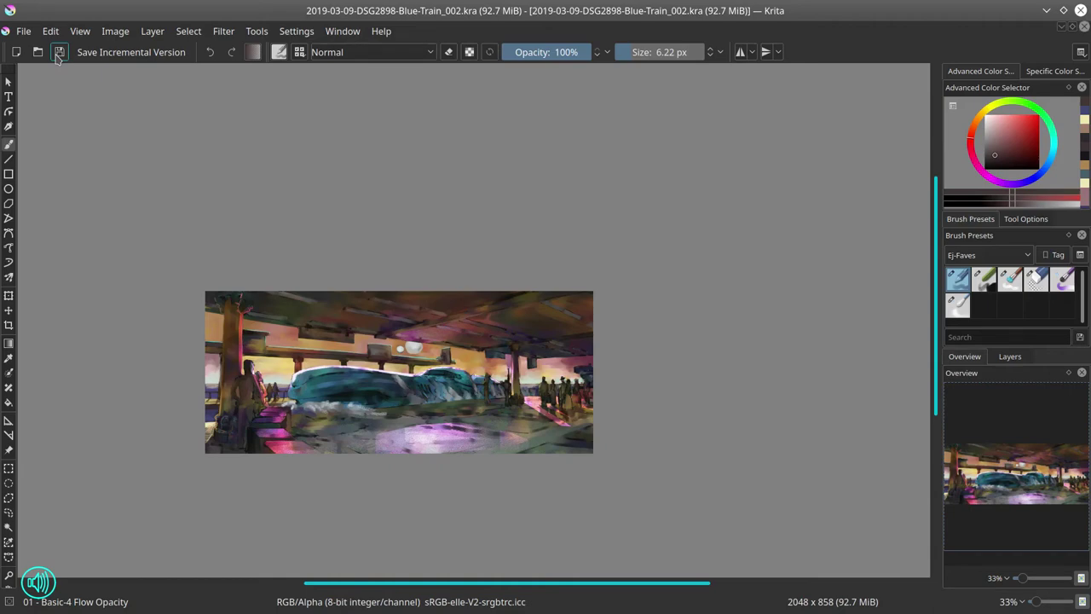
scroll(232, 392, "up", 4)
Undo the head transform, then paint cyan rim lights along the figure's edge and stair edge
key("ctrl+z")
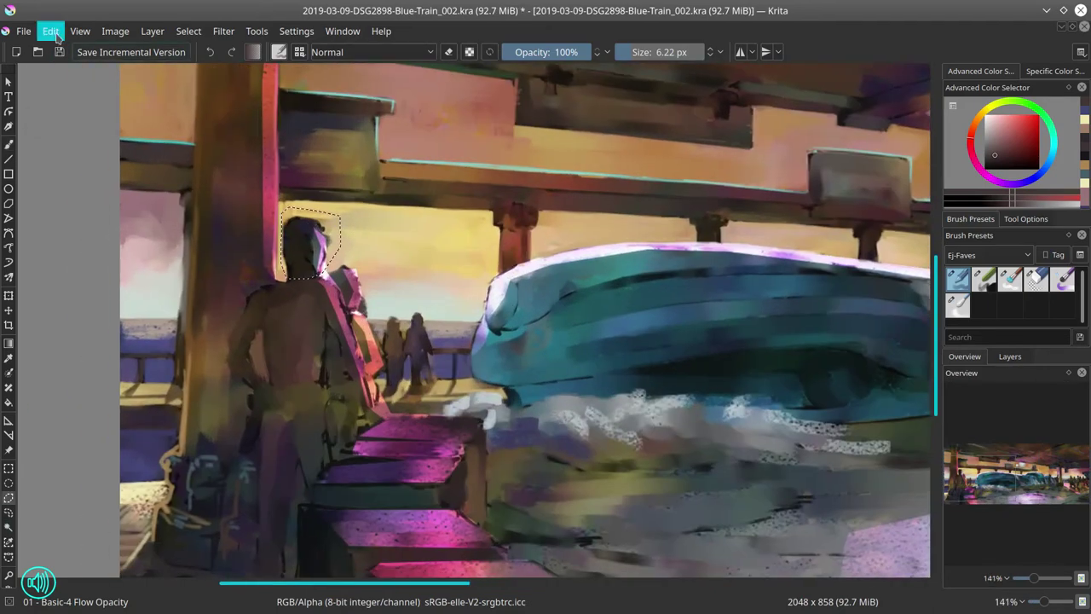
key("ctrl+t")
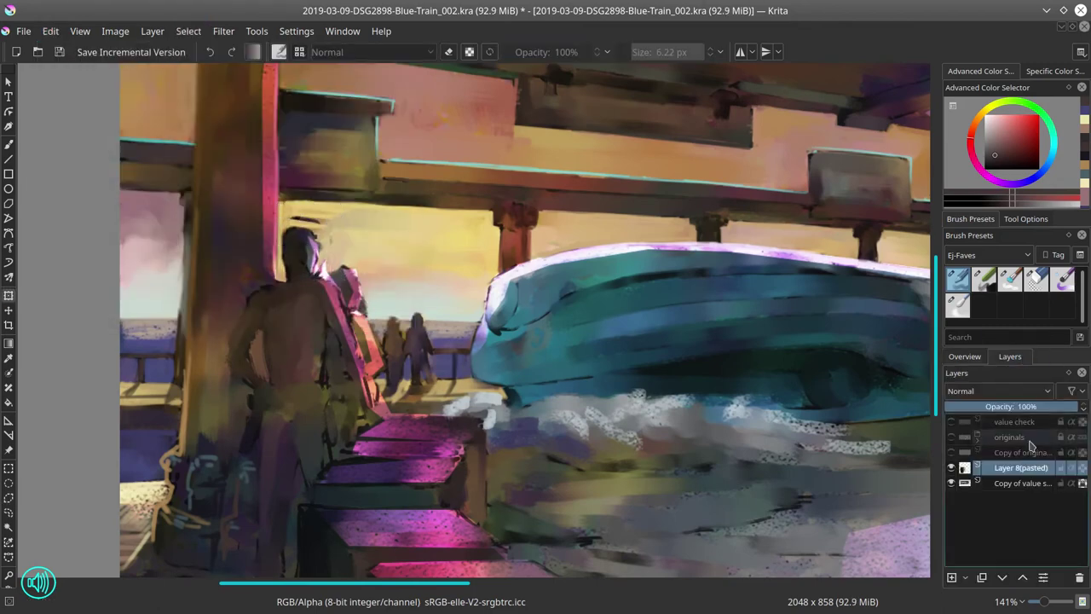
key("b")
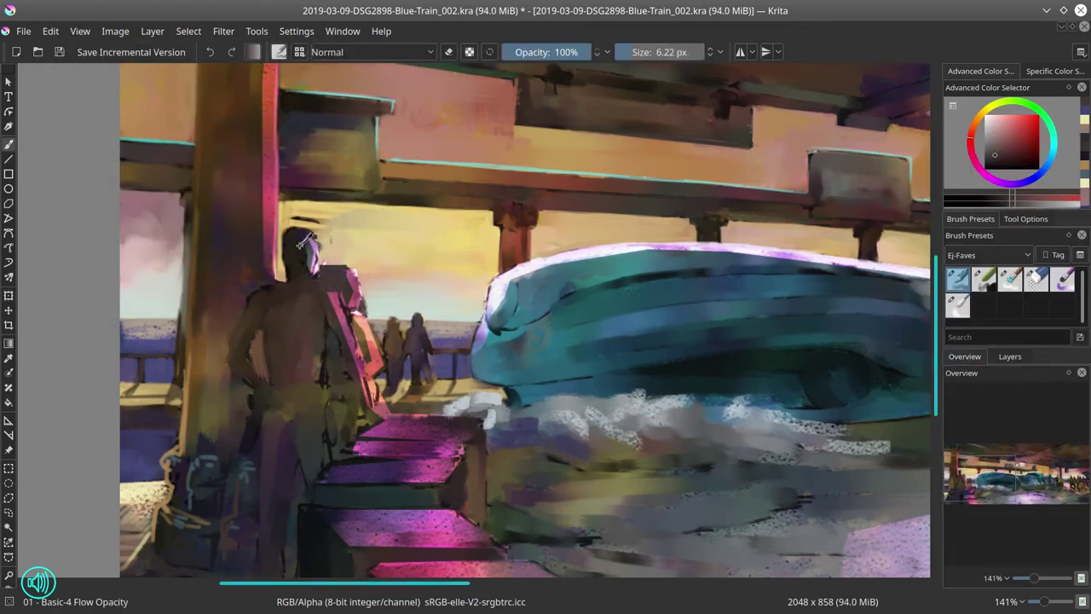
left_click(306, 223, "ctrl")
left_click(289, 273, "ctrl")
left_click(297, 294, "ctrl")
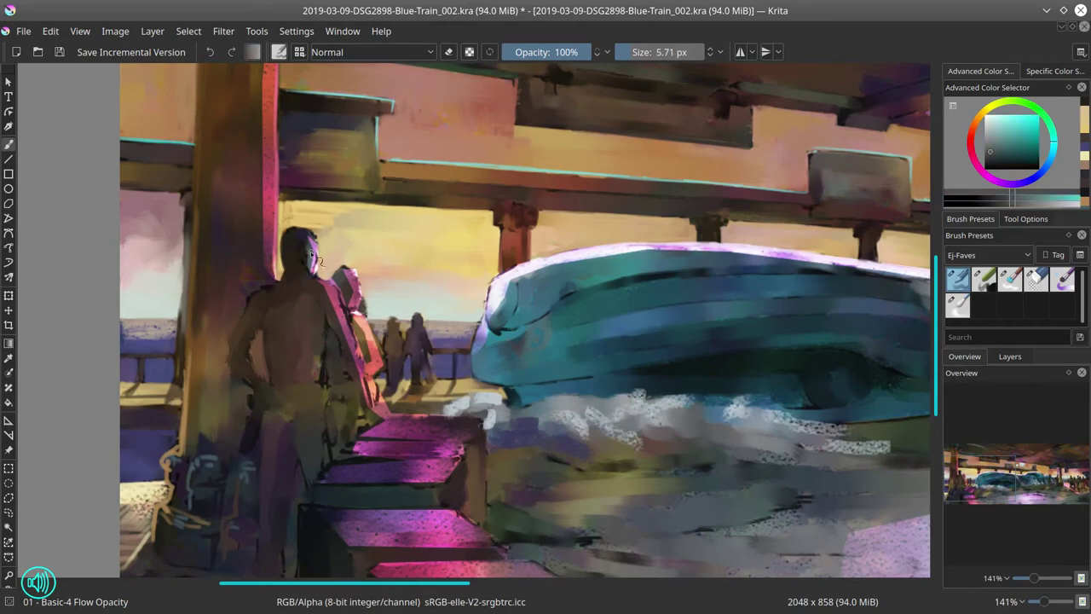
left_click(351, 290, "ctrl")
left_click(1061, 149)
left_click_drag(337, 288, 362, 353)
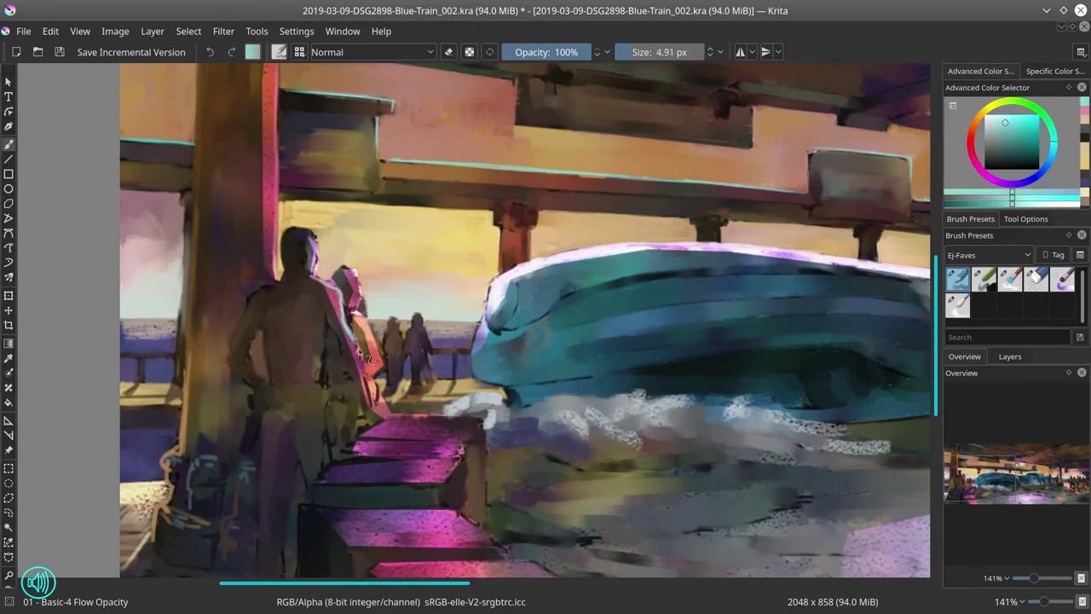
left_click_drag(481, 414, 488, 515)
Sample several dark oranges from the foreground figure
left_click(281, 365, "ctrl")
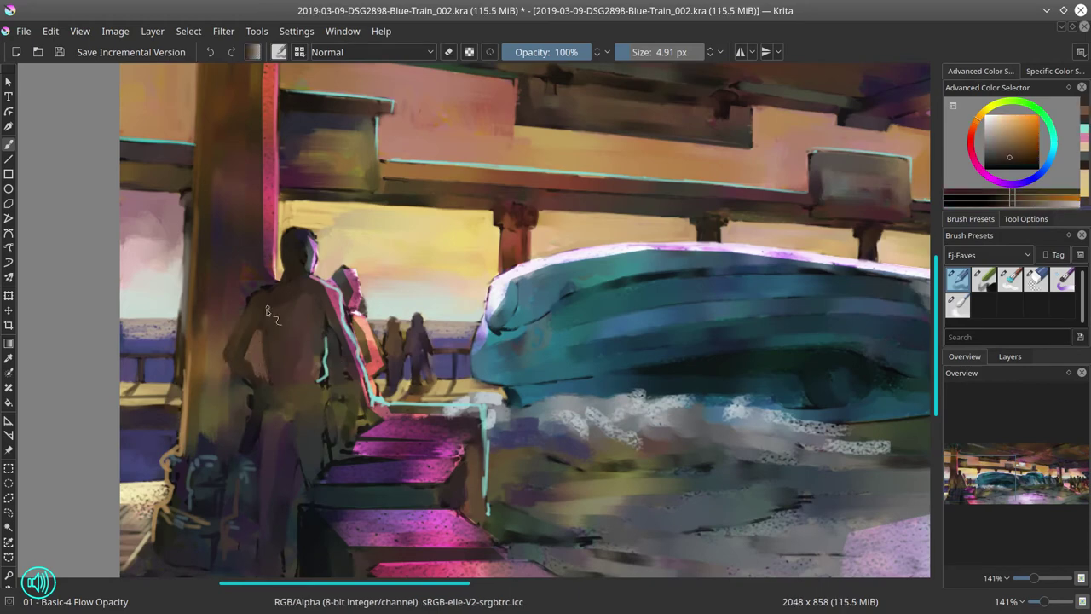
left_click(266, 297, "ctrl")
left_click(266, 294, "ctrl")
left_click(264, 293, "ctrl")
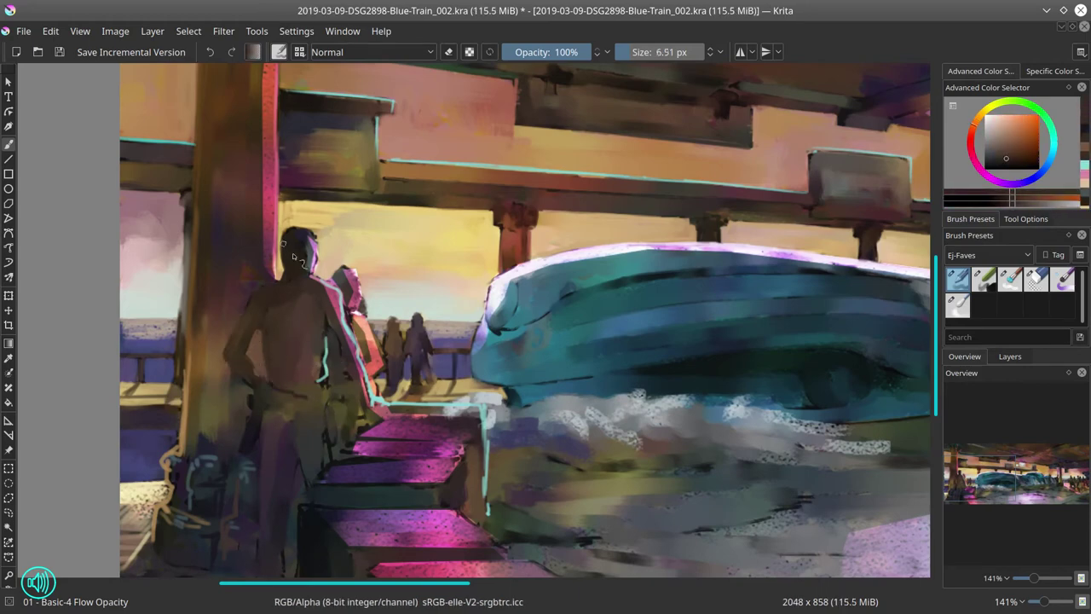
left_click(260, 289, "ctrl")
left_click(256, 287, "ctrl")
left_click(251, 284, "ctrl")
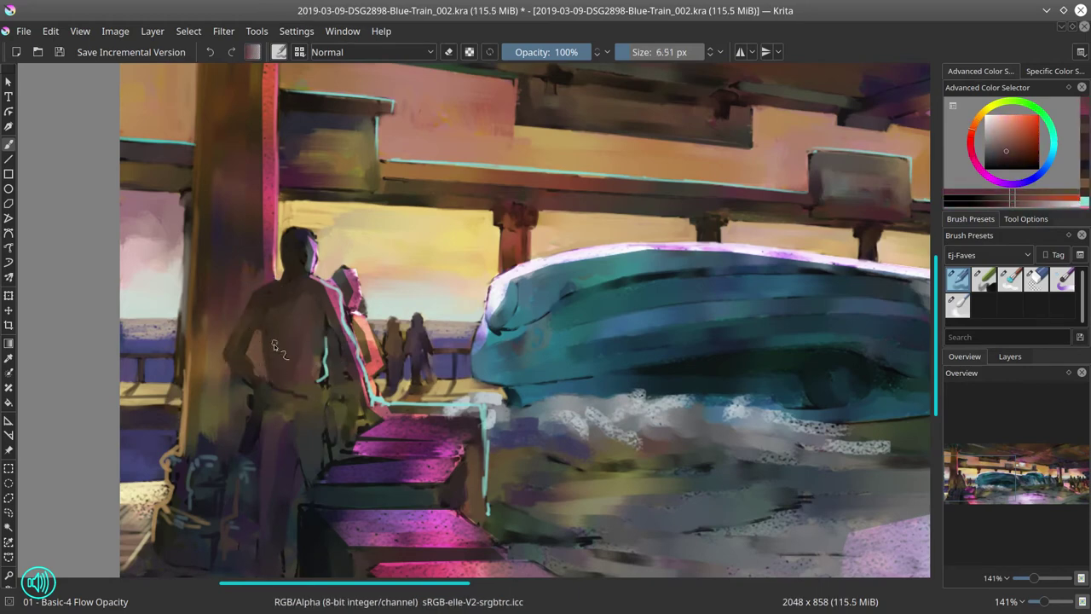
left_click(264, 381, "ctrl")
left_click(247, 375, "ctrl")
left_click(227, 367, "ctrl")
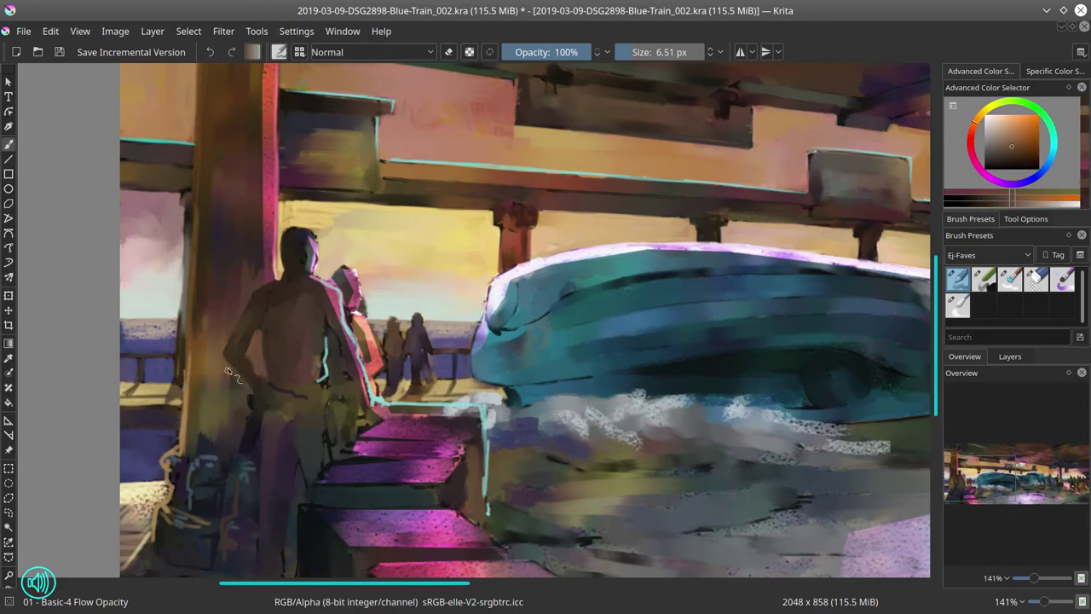
left_click(266, 392, "ctrl")
Extend the cyan rim light down the figure's back and leg
scroll(290, 349, "down", 1)
left_click(312, 306, "ctrl")
left_click(328, 335, "ctrl")
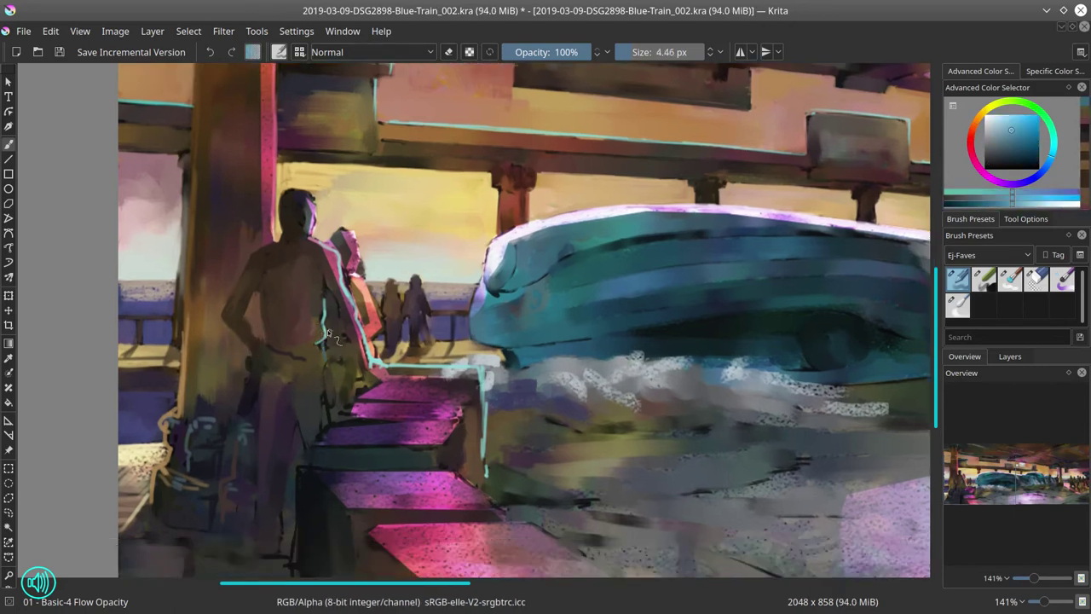
mouse_move(331, 369)
left_mouse_down()
mouse_move(326, 428)
mouse_move(279, 462)
mouse_move(281, 545)
left_mouse_up()
left_click(314, 416, "ctrl")
left_click(253, 486, "ctrl")
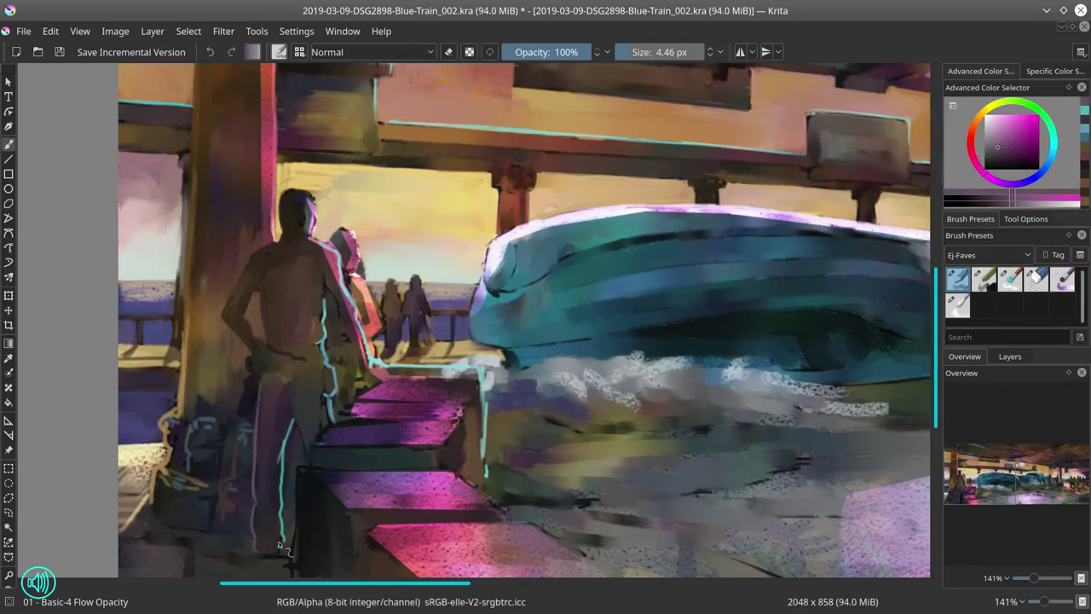
Darken the magenta step's left end and add a light magenta highlight along its edge
left_click(358, 409, "ctrl")
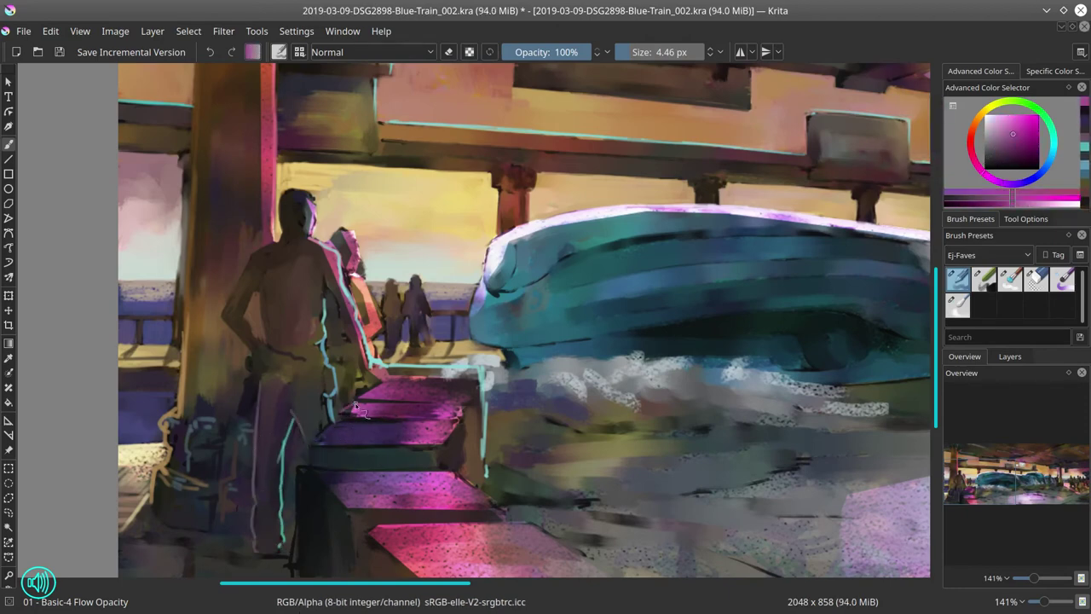
left_click(350, 486, "ctrl")
left_click_drag(322, 422, 329, 444)
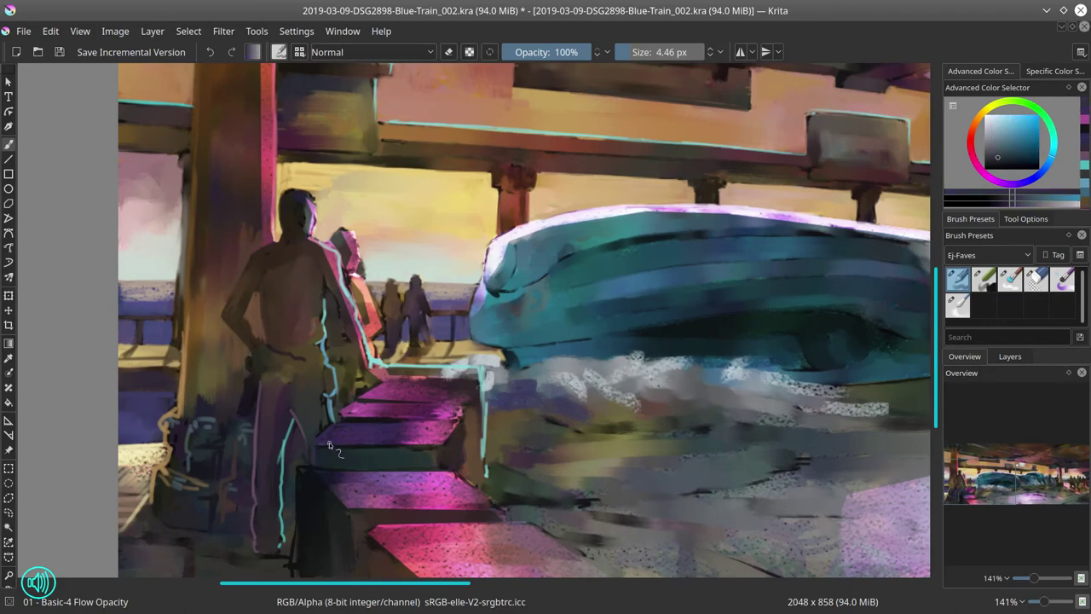
left_click(445, 427, "ctrl")
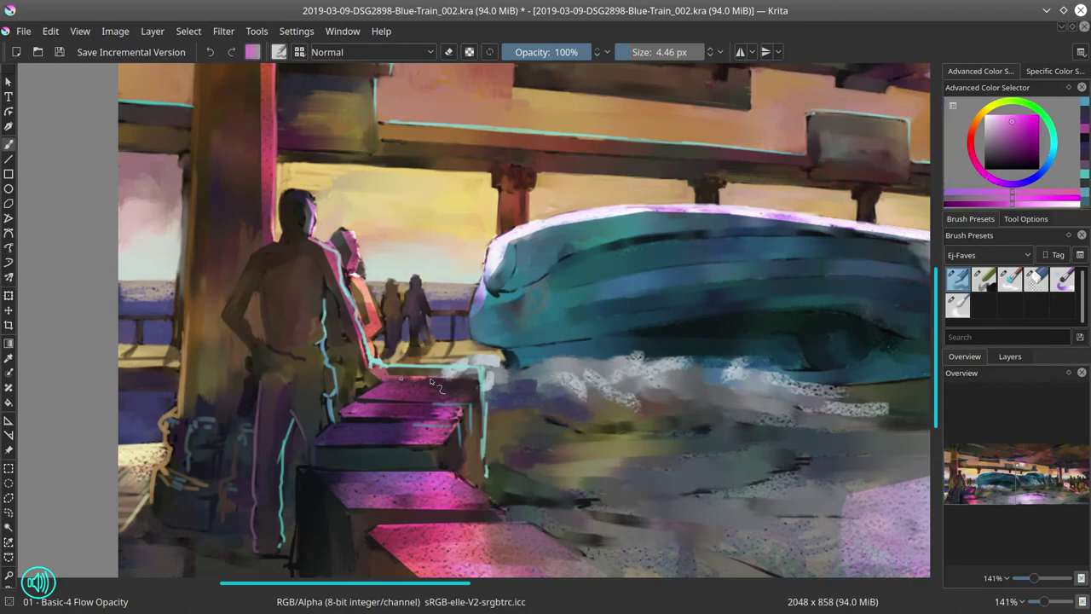
left_click_drag(401, 380, 479, 381)
Extend the lower pink box's left edge and the upper box's right corner
left_click_drag(423, 354, 400, 268)
left_click(271, 475, "ctrl")
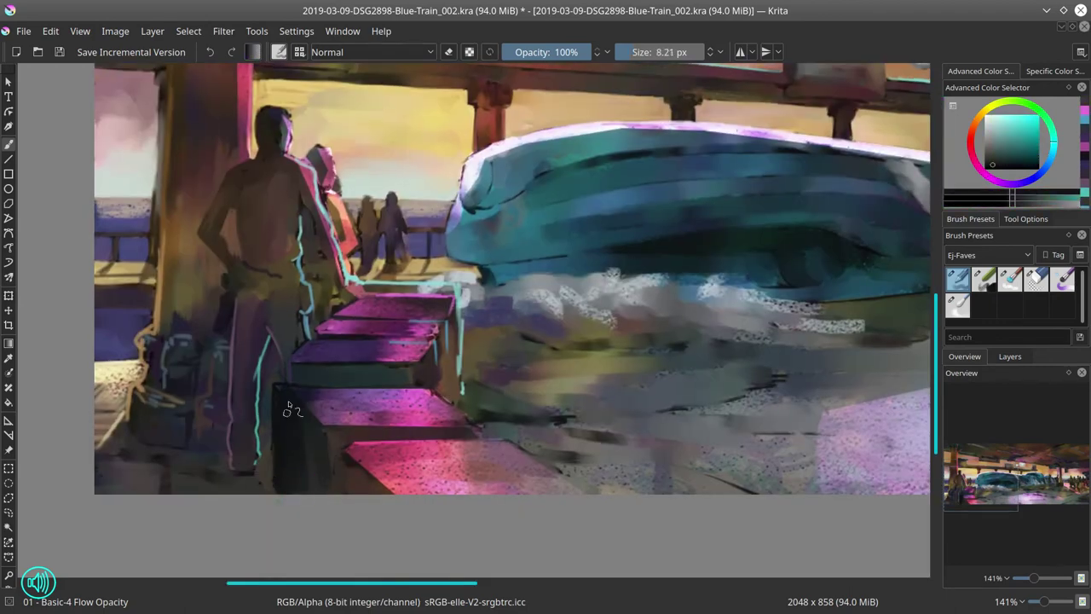
left_click(315, 410, "ctrl")
left_click(283, 382, "ctrl")
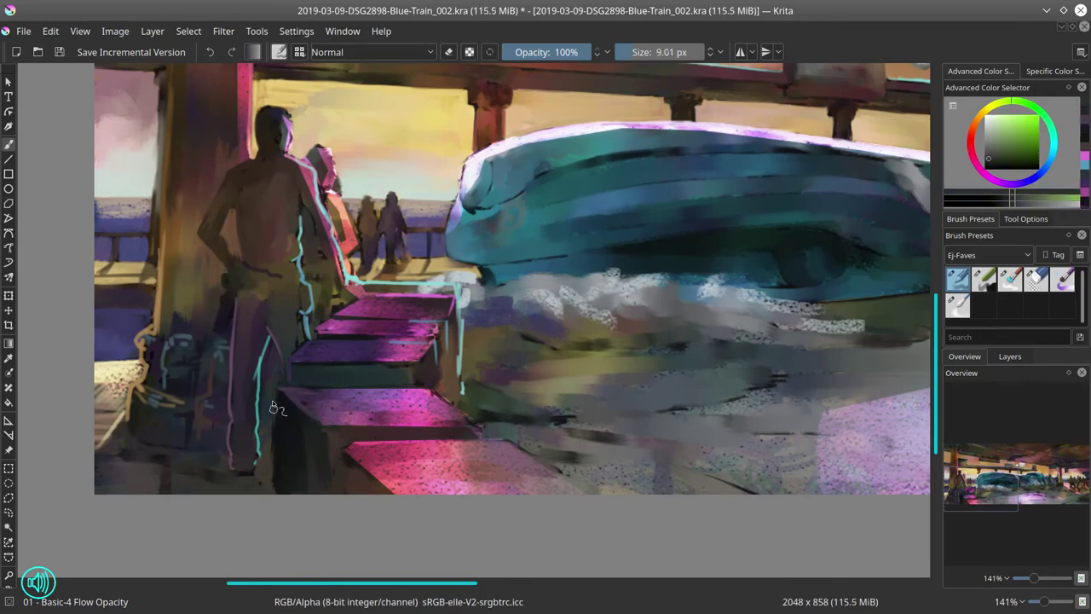
left_click(279, 460, "ctrl")
key("bracketright")
left_click(374, 445, "ctrl")
left_click_drag(341, 445, 338, 490)
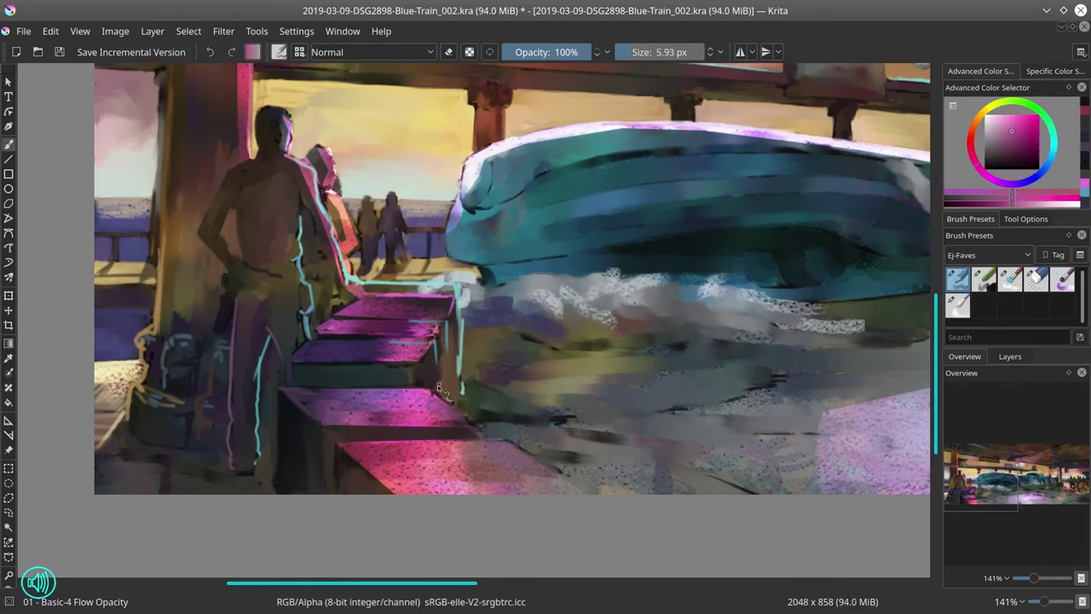
left_click(460, 460, "ctrl")
key("bracketleft")
left_click_drag(443, 401, 482, 431)
scroll(556, 356, "down", 3)
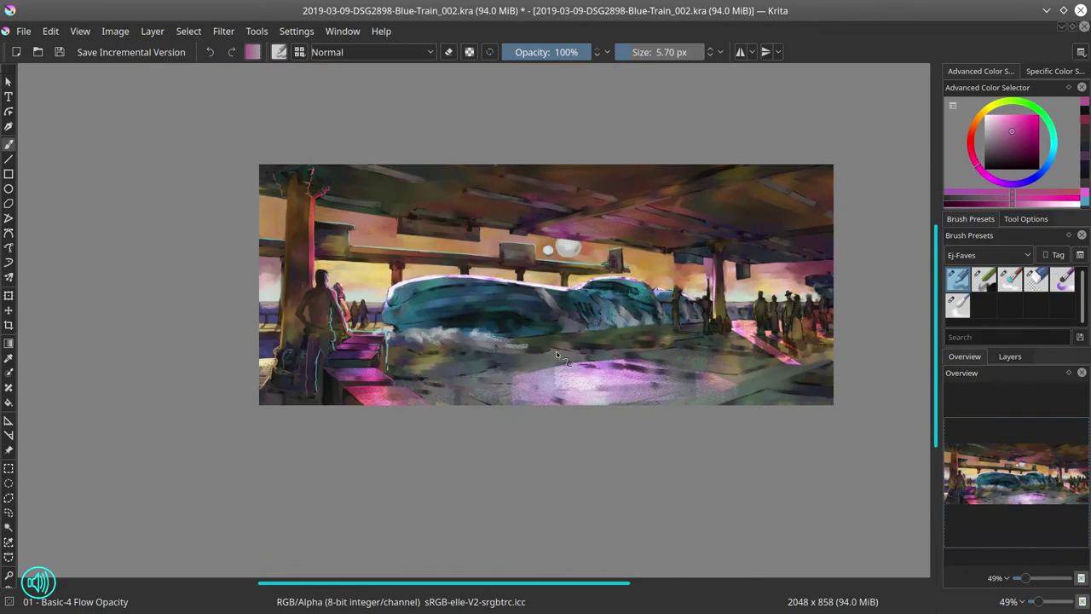
Save the painting and add a short stroke beside the hooded figure's head
left_click(59, 52)
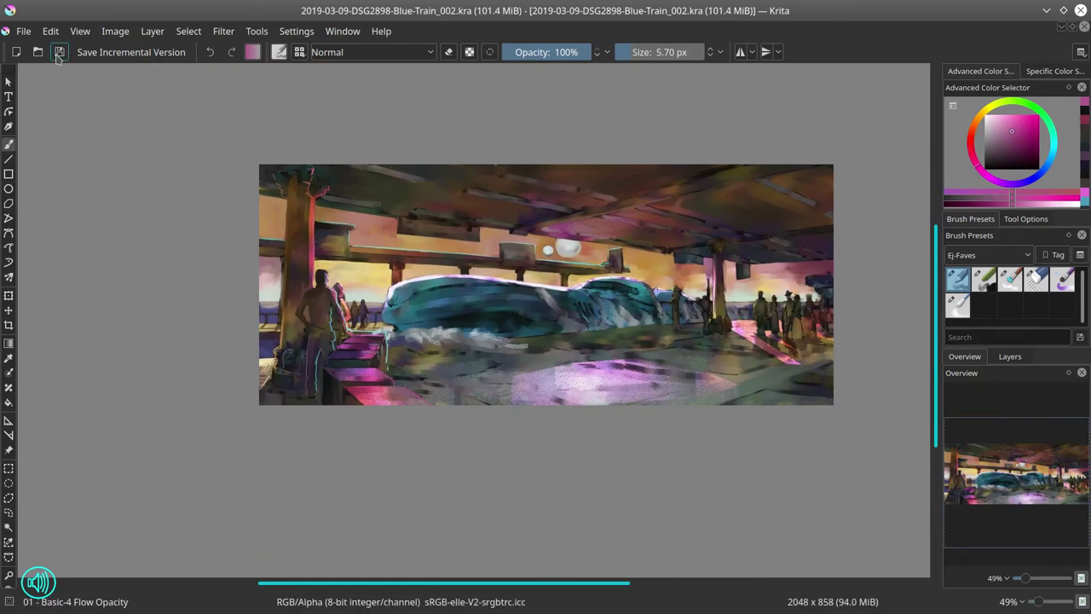
scroll(662, 484, "down", 3)
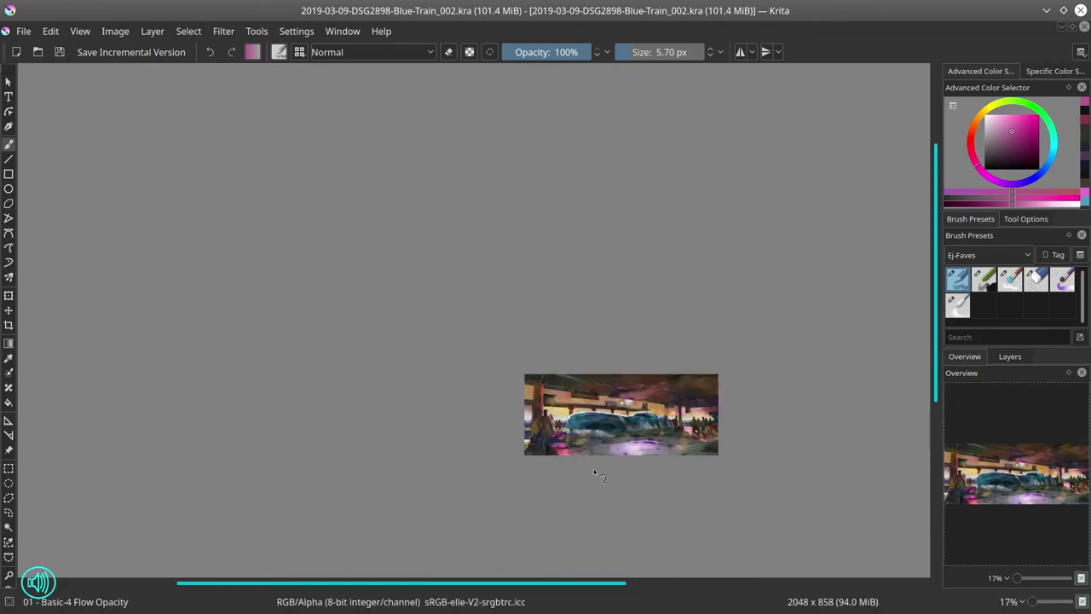
scroll(594, 468, "up", 3)
scroll(435, 294, "up", 4)
left_click_drag(434, 294, 432, 285)
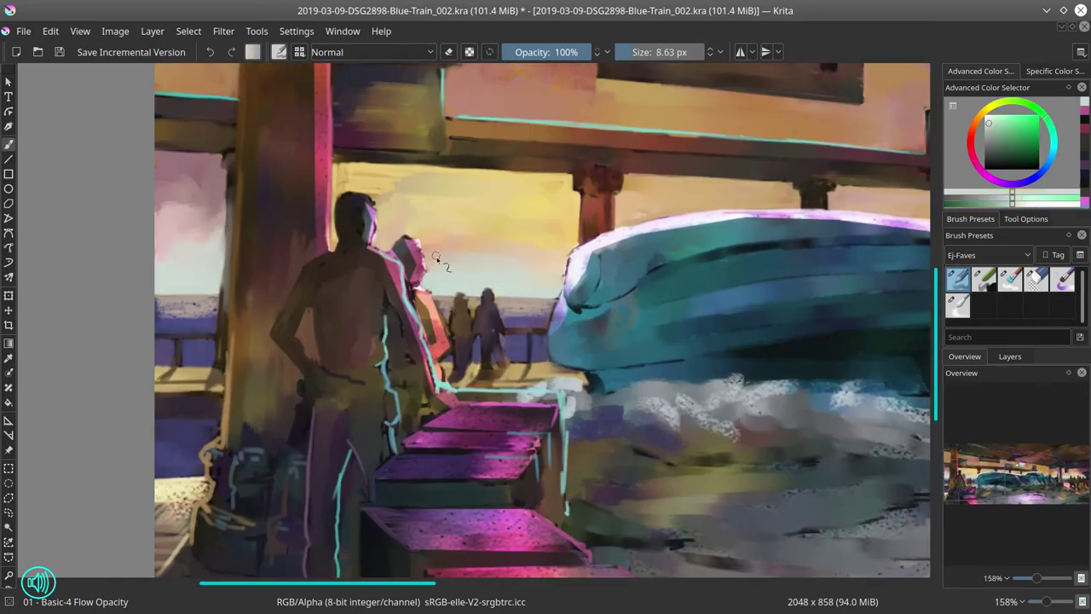
Resize the brush and sample colours around the hooded head and the pale sky
key("bracketleft")
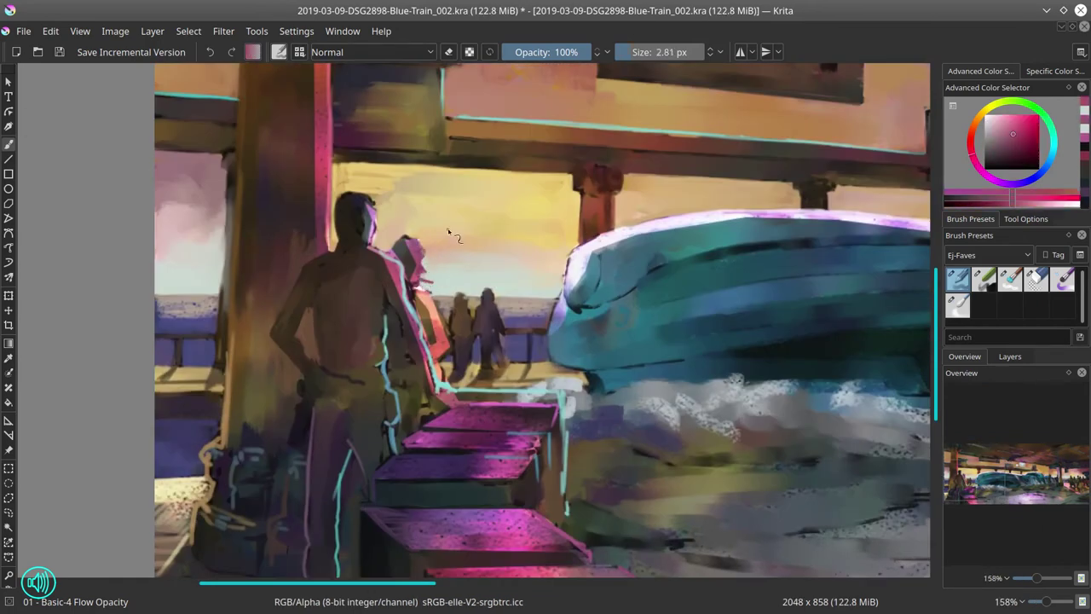
left_click(430, 288, "ctrl")
left_click(409, 246, "ctrl")
left_click(400, 248, "ctrl")
key("bracketright")
key("bracketleft")
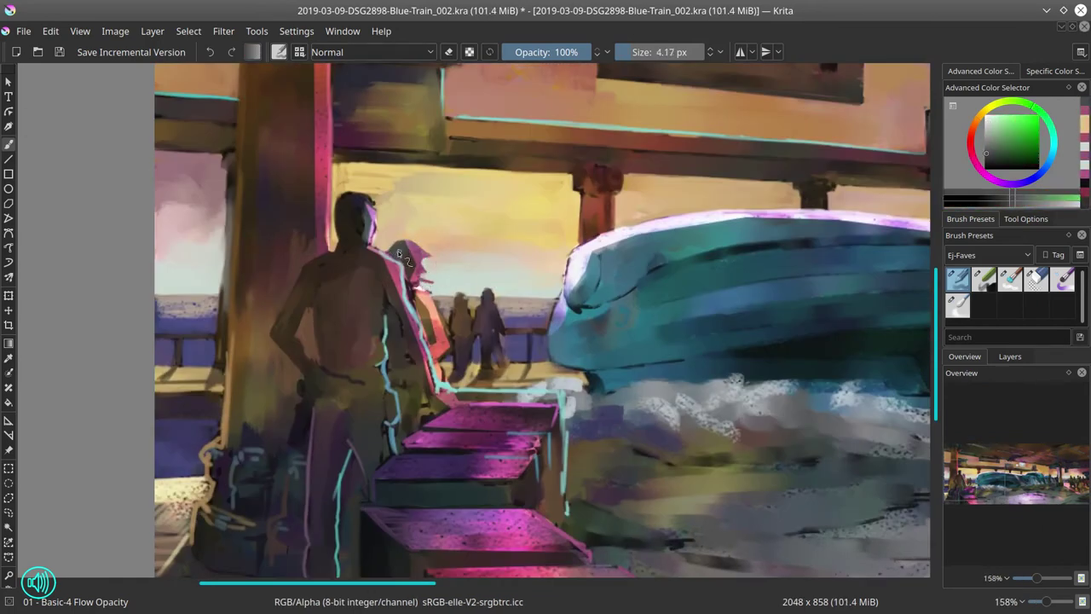
left_click(405, 269, "ctrl")
left_click(452, 309, "ctrl")
left_click(456, 235, "ctrl")
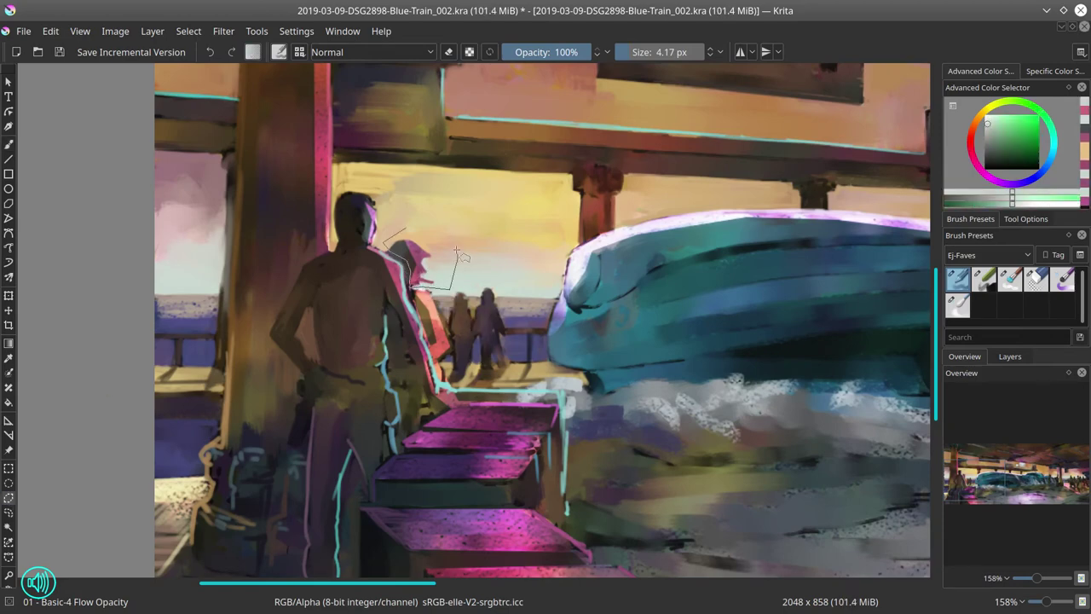
Lasso the hooded figure's head, nudge it slightly upward, and merge it down
left_click_drag(456, 254, 385, 229)
key("t")
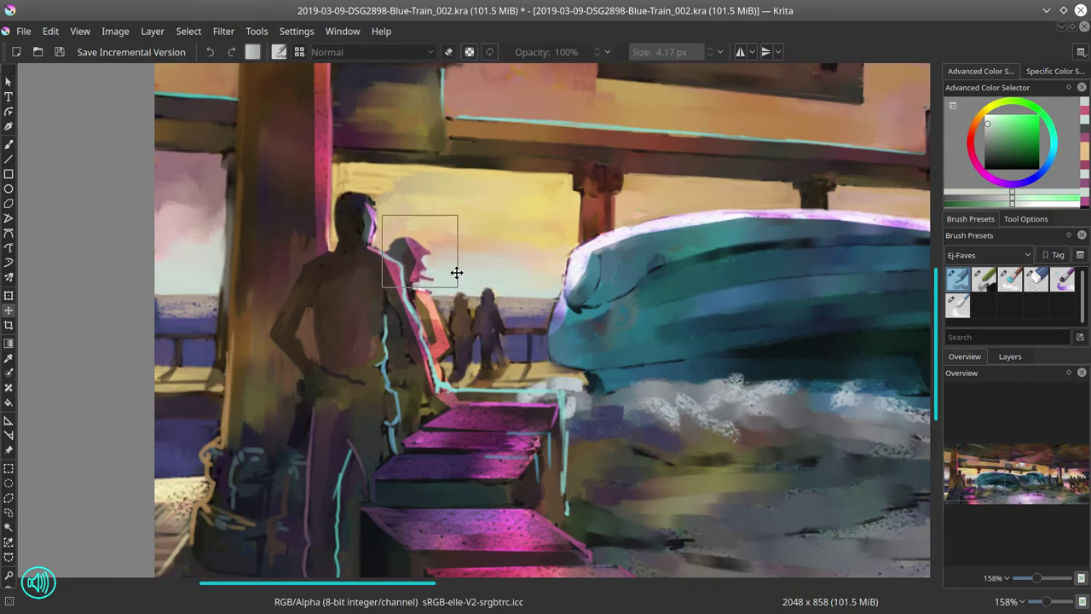
left_click_drag(457, 273, 458, 272)
key("ctrl+e")
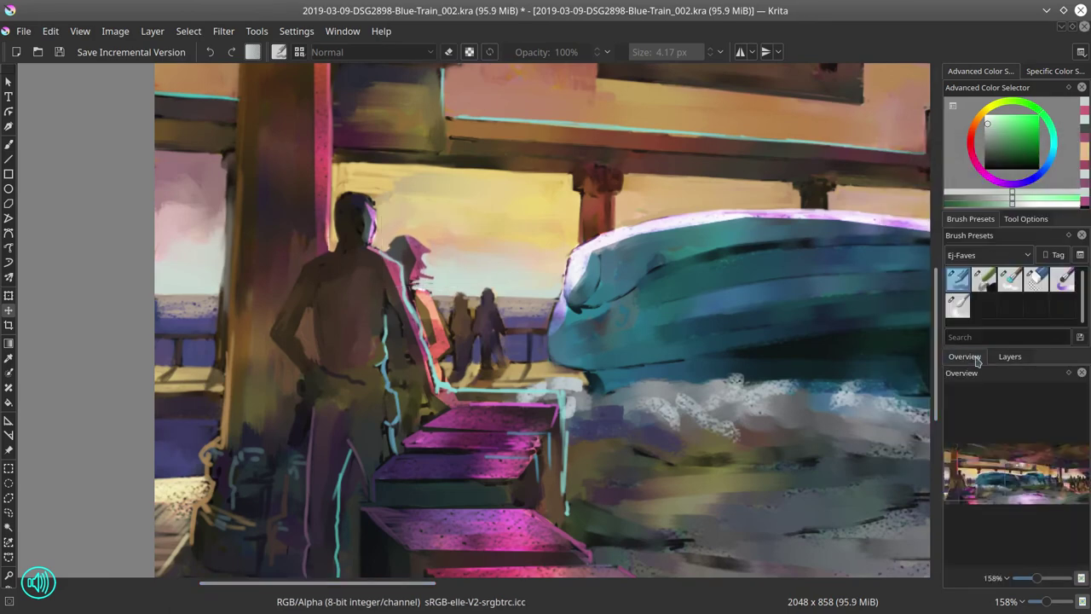
key("b")
Brighten the hooded figure's edge with a short stroke in a sampled colour
key("bracketleft")
key("bracketleft")
left_click(426, 305, "ctrl")
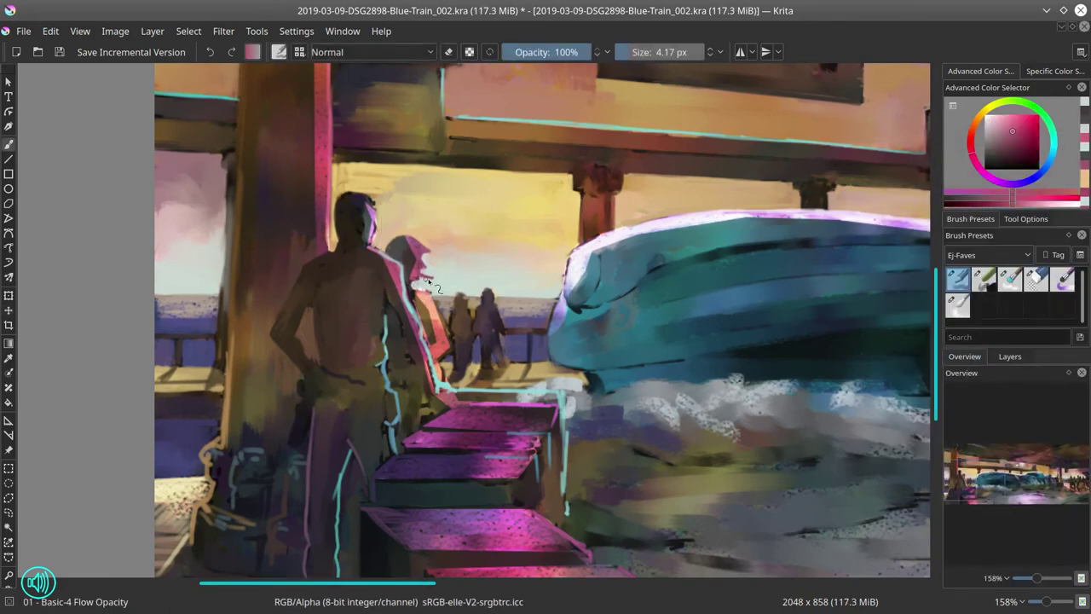
key("bracketright")
key("bracketright")
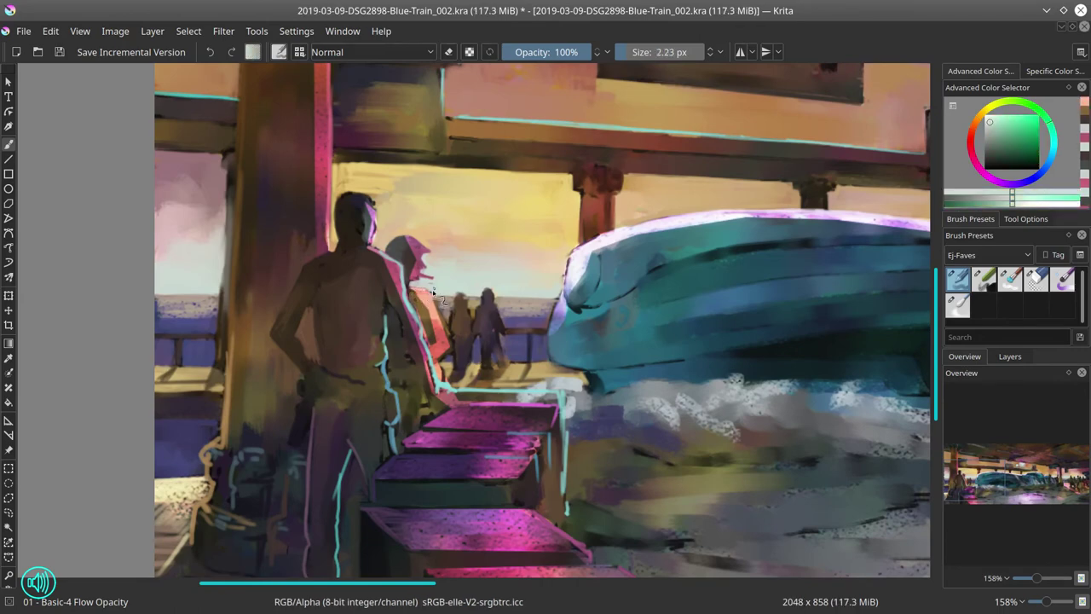
left_click(455, 331, "ctrl")
left_click_drag(453, 336, 446, 367)
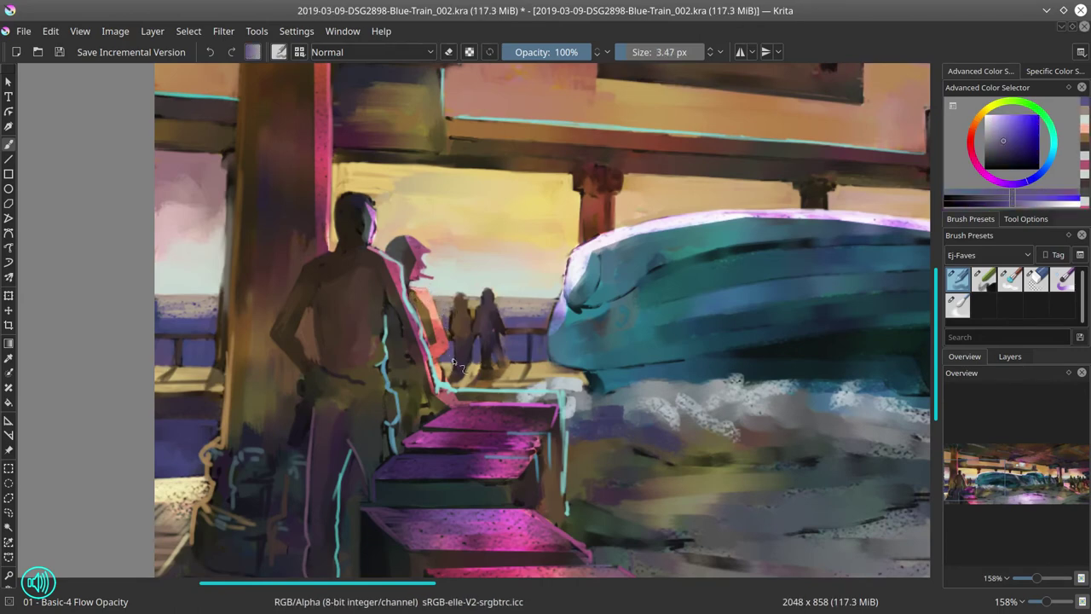
Sample dark red, orange-brown and pinkish red from the figure, with a smaller brush
left_click(493, 393, "ctrl")
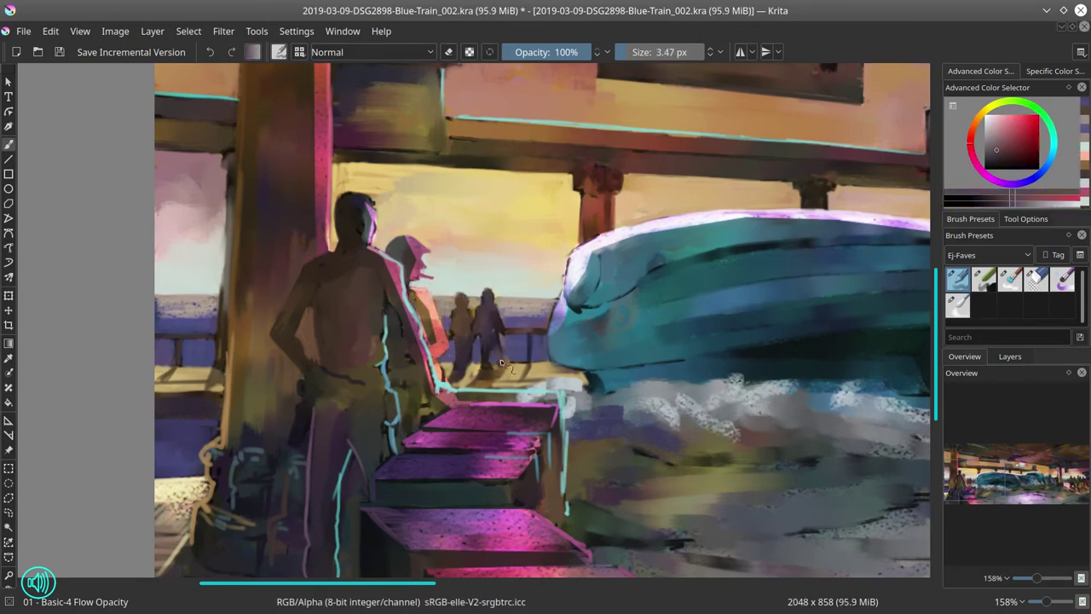
left_click(410, 357, "ctrl")
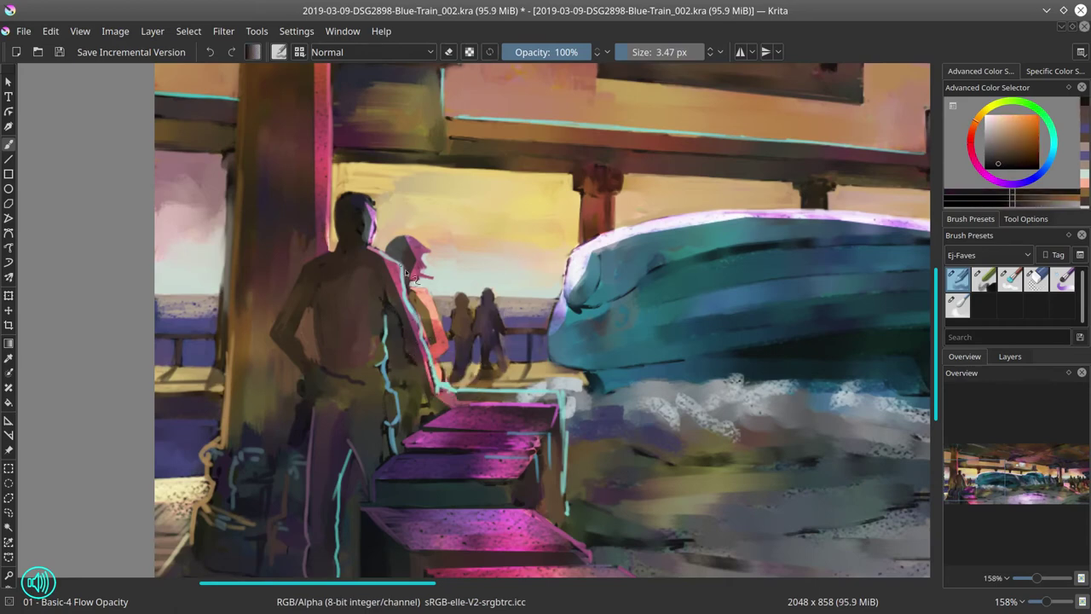
left_click(411, 401, "ctrl")
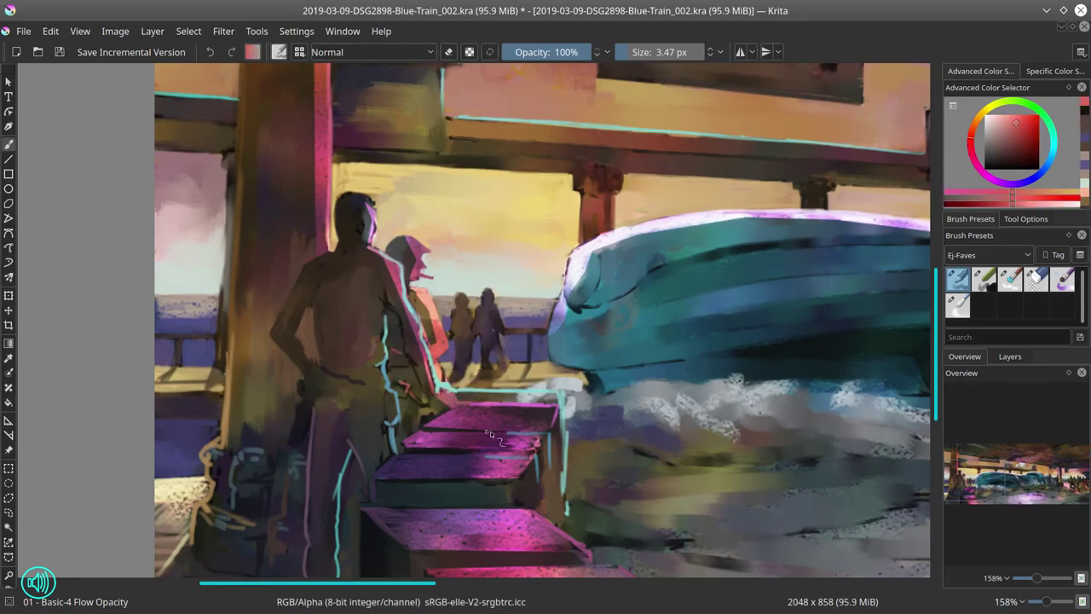
left_click(387, 290, "ctrl")
scroll(463, 281, "up", 1)
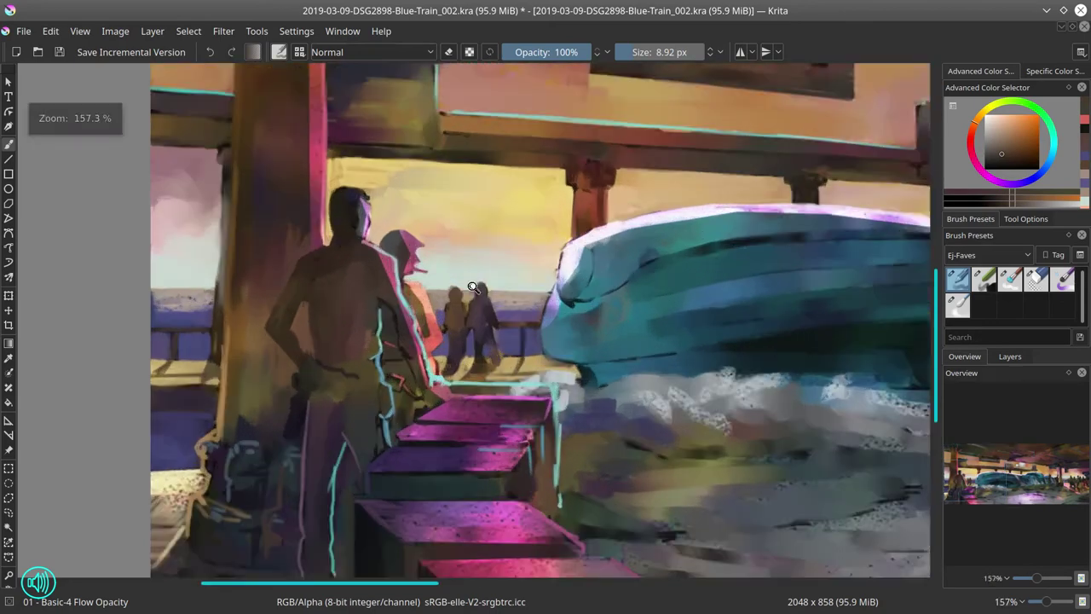
key("[")
key("[")
key("[")
left_click(393, 314, "ctrl")
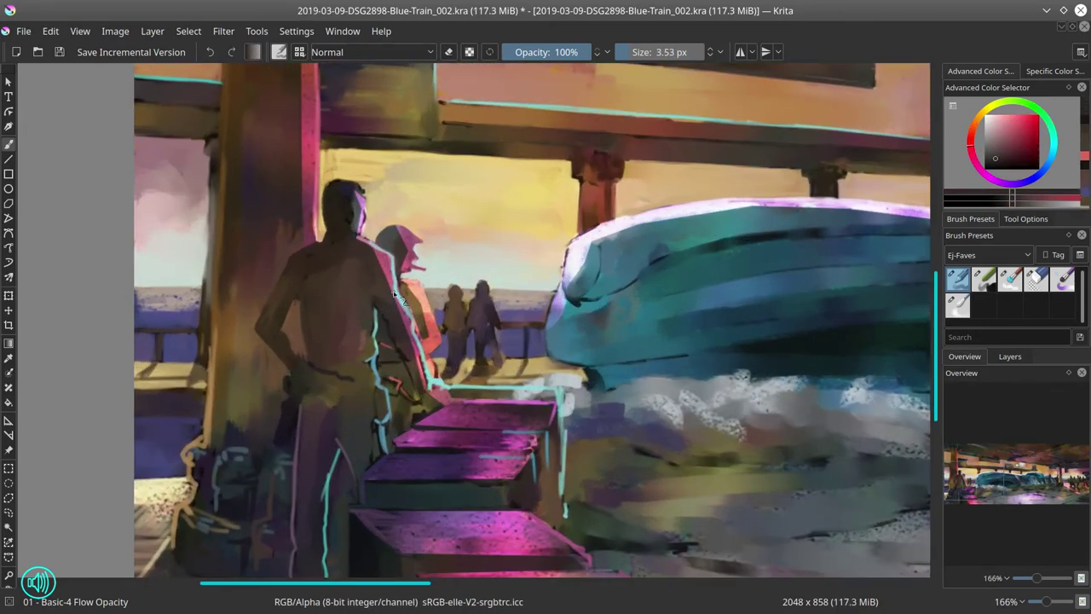
key("[")
Sample pink, olive brown and dark teal near the head, then save the painting
left_click(366, 223, "ctrl")
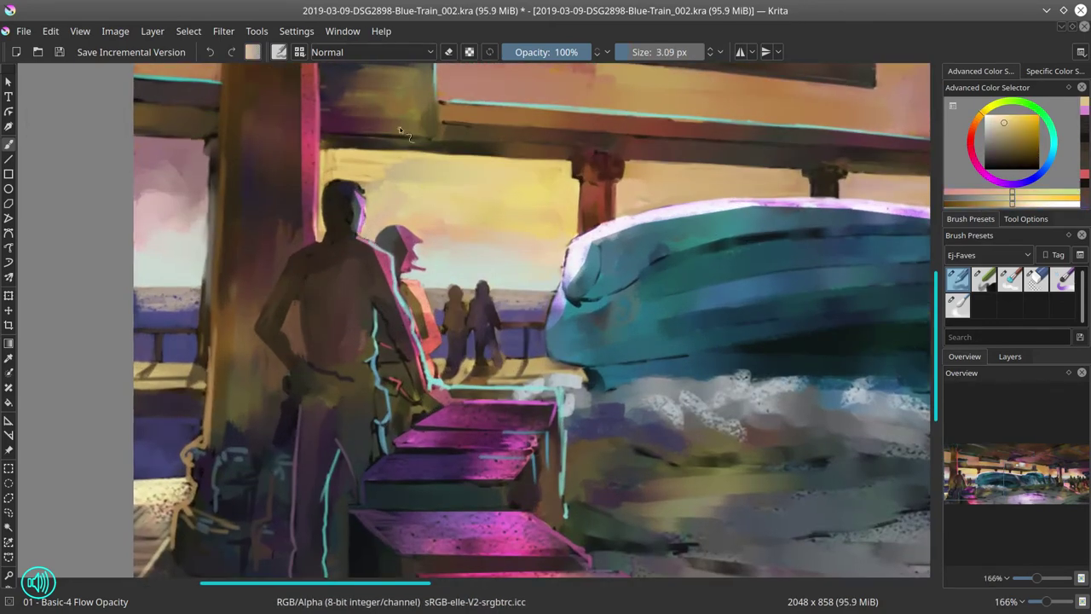
left_click(375, 213, "ctrl")
left_click(405, 96, "ctrl")
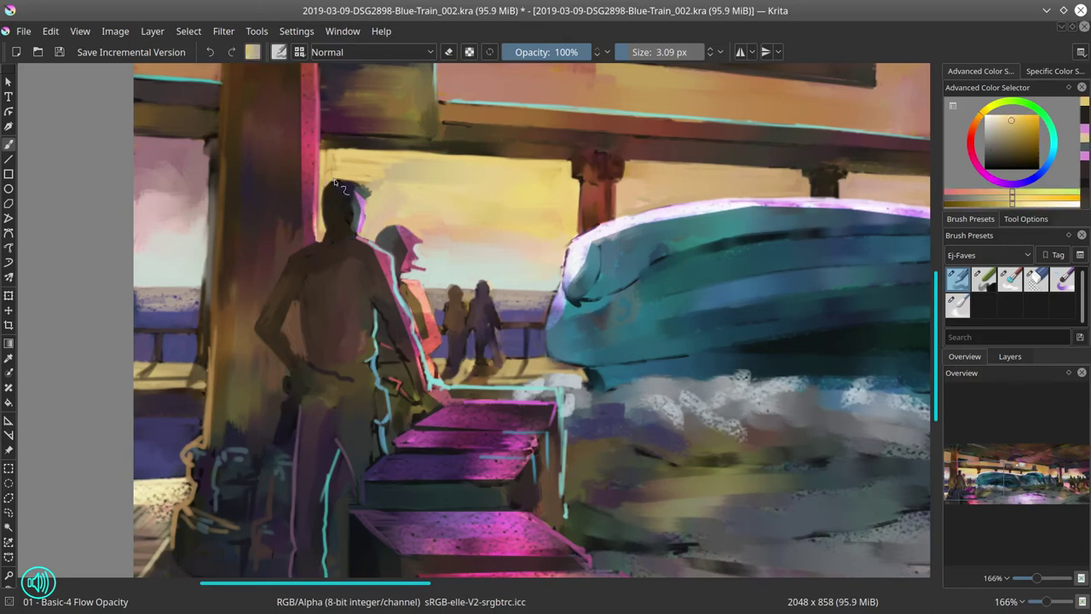
left_click(292, 254, "ctrl")
left_click(372, 449, "ctrl")
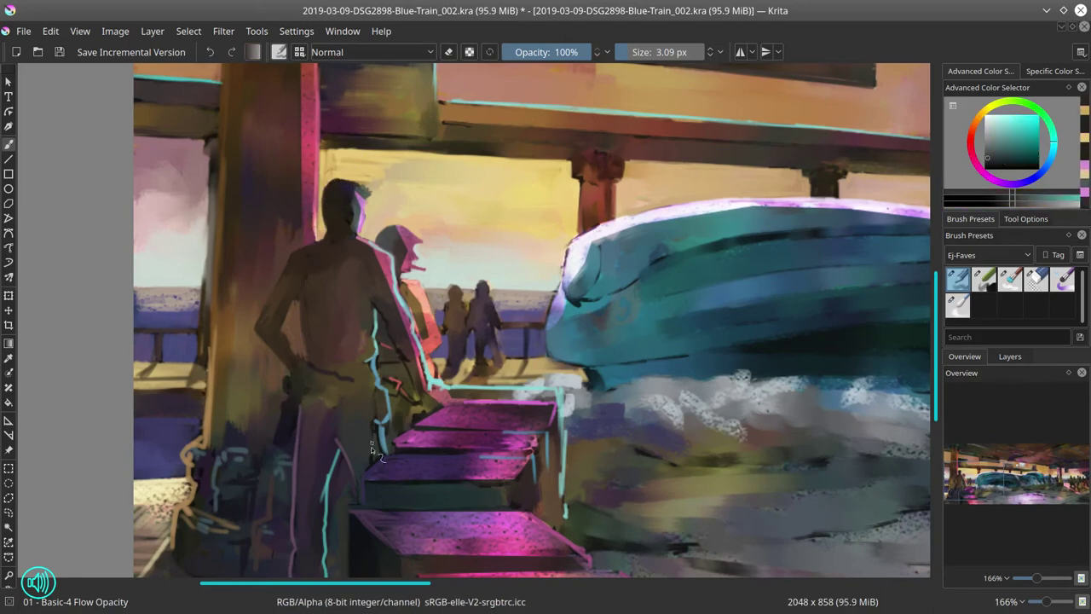
scroll(377, 435, "down", 4)
left_click(59, 53)
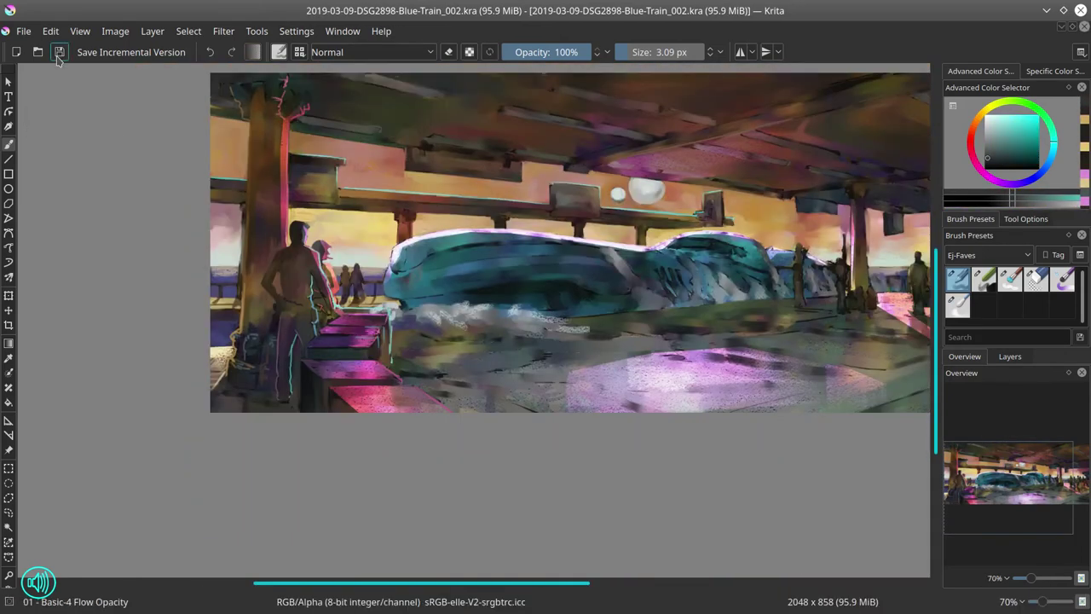
scroll(664, 412, "down", 3)
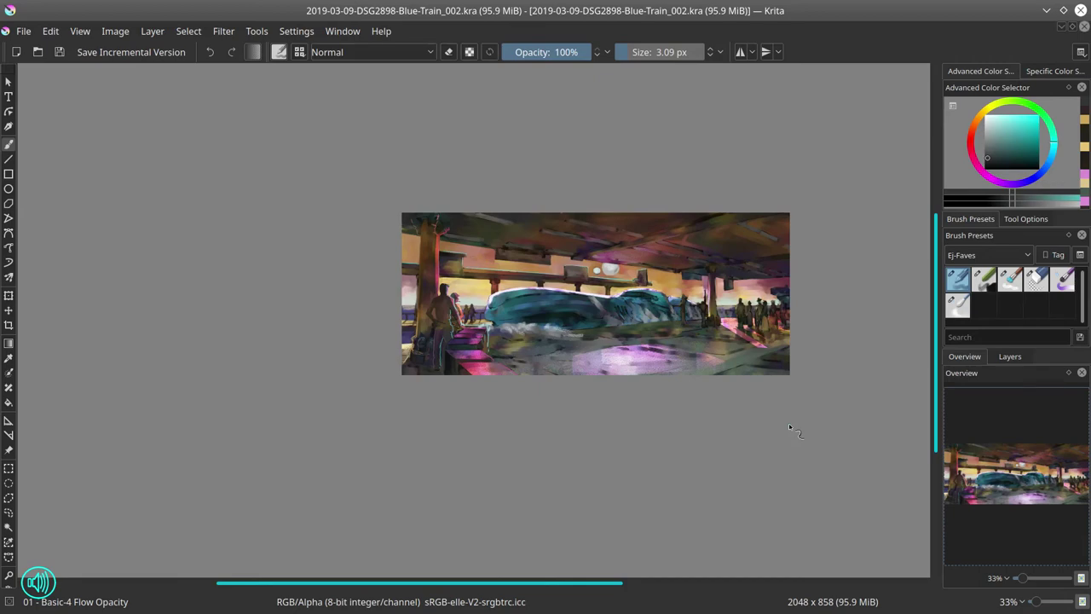
Zoom in on the pillar and paint a pale green-grey patch on it
key("1")
left_click_drag(572, 329, 613, 514)
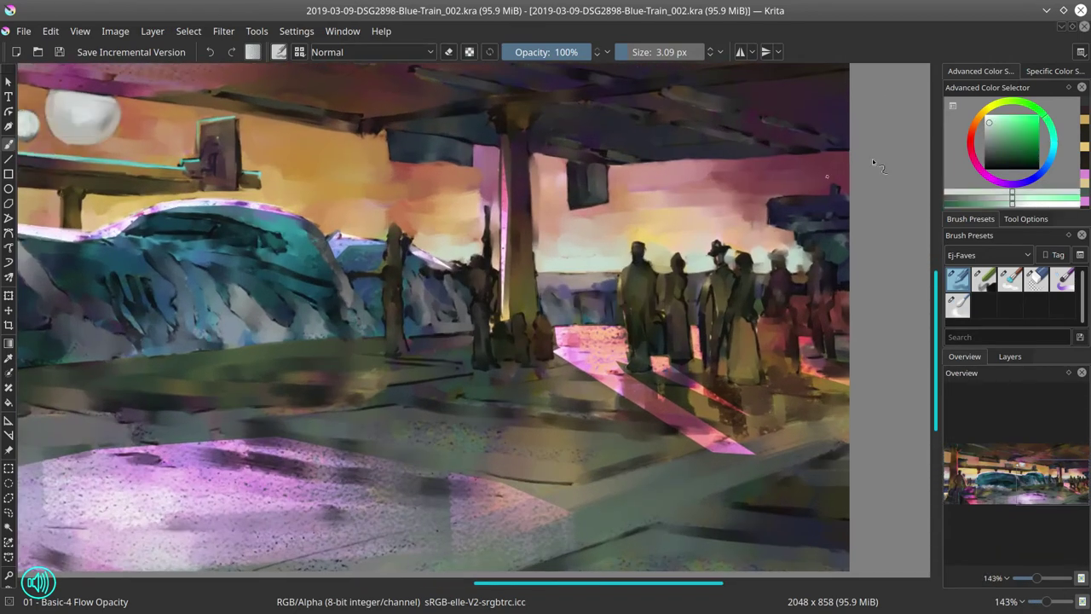
left_click_drag(503, 281, 495, 254)
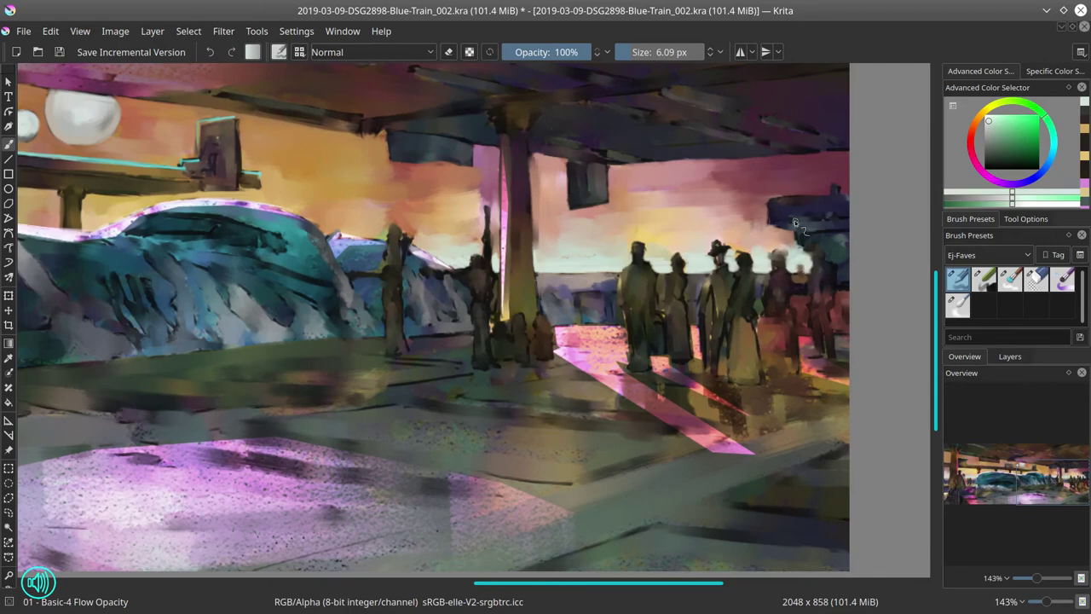
left_click(420, 208, "ctrl")
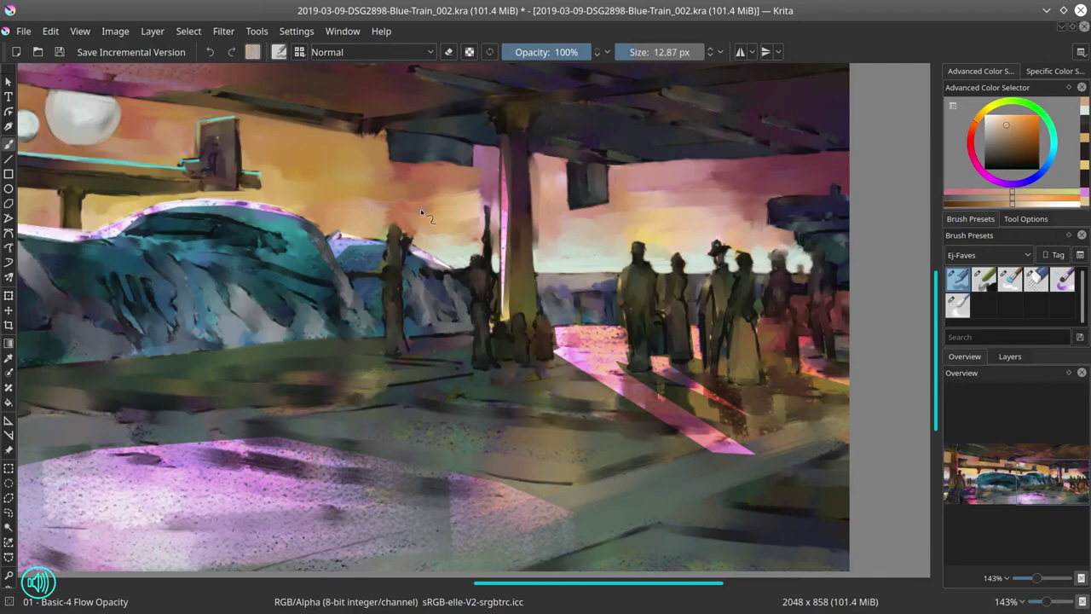
key("bracketright")
key("bracketright")
key("bracketright")
key("bracketleft")
key("bracketleft")
key("bracketleft")
left_click(414, 260, "ctrl")
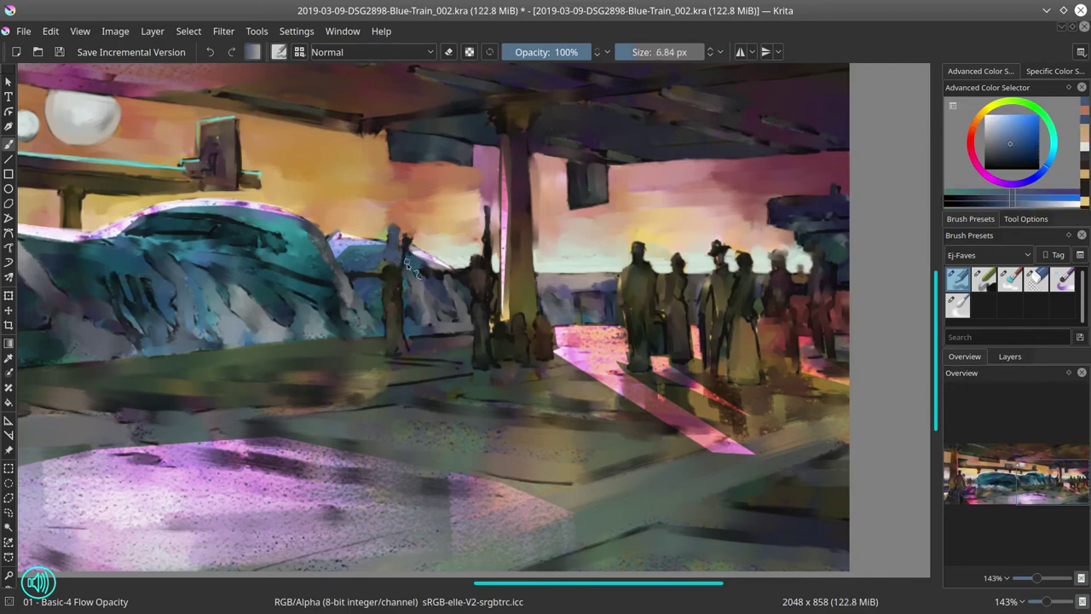
left_click(409, 254, "ctrl")
left_click(512, 237, "ctrl")
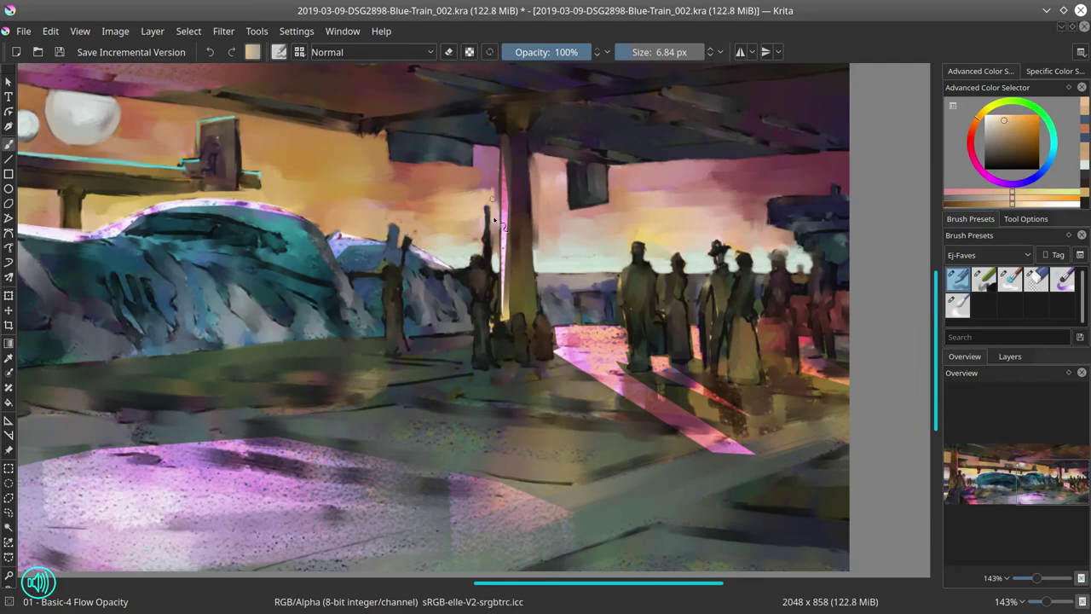
left_click_drag(510, 224, 527, 244)
Paint light strokes down the pillar's right edge and small light strokes at its base
left_click(511, 193, "ctrl")
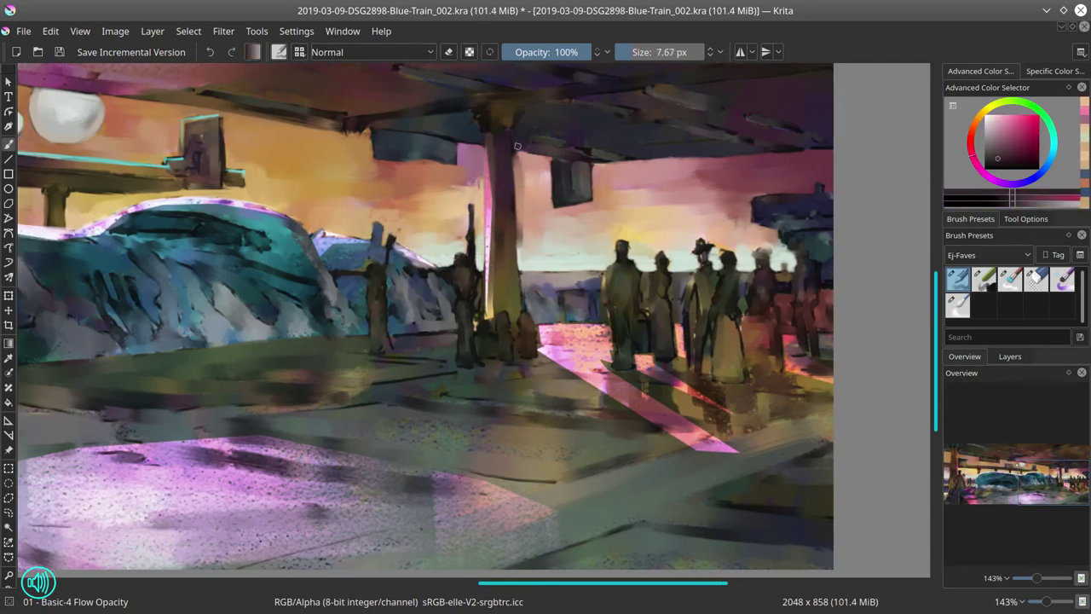
left_click(516, 147, "ctrl")
mouse_move(516, 156)
left_mouse_down()
mouse_move(520, 244)
mouse_move(522, 215)
left_mouse_up()
left_click(597, 163, "ctrl")
key("bracketleft")
key("bracketleft")
key("bracketleft")
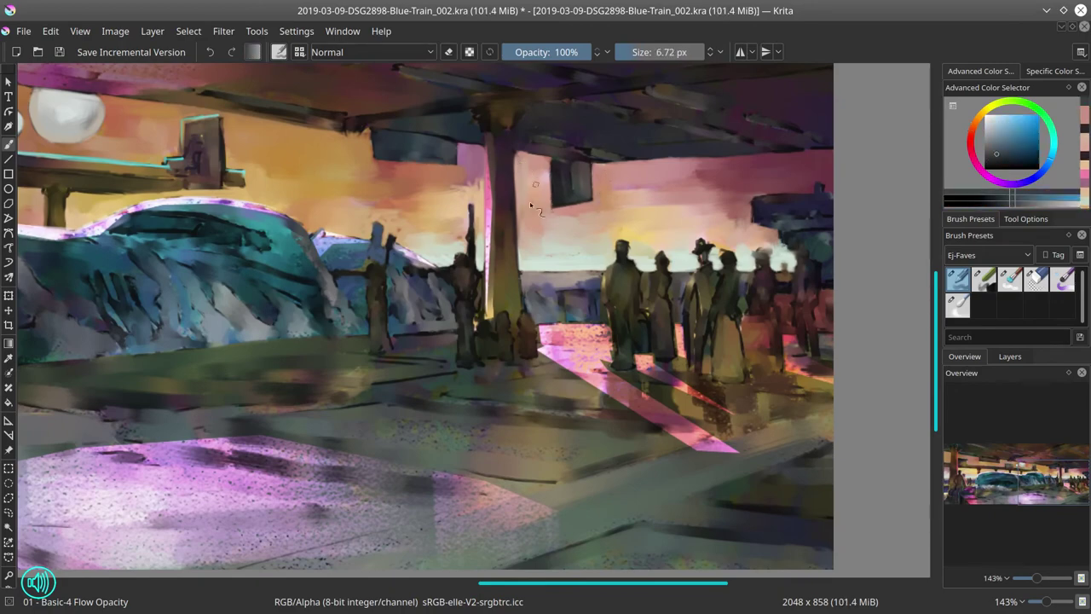
left_click(496, 322, "ctrl")
left_click(512, 324, "ctrl")
mouse_move(496, 322)
left_mouse_down()
mouse_move(604, 303)
mouse_move(523, 313)
mouse_move(545, 349)
left_mouse_up()
Mirror-check the view and sample warm grey, purple, navy and pink tones to the right
left_click(529, 328, "ctrl")
left_click(526, 311, "ctrl")
key("m")
key("m")
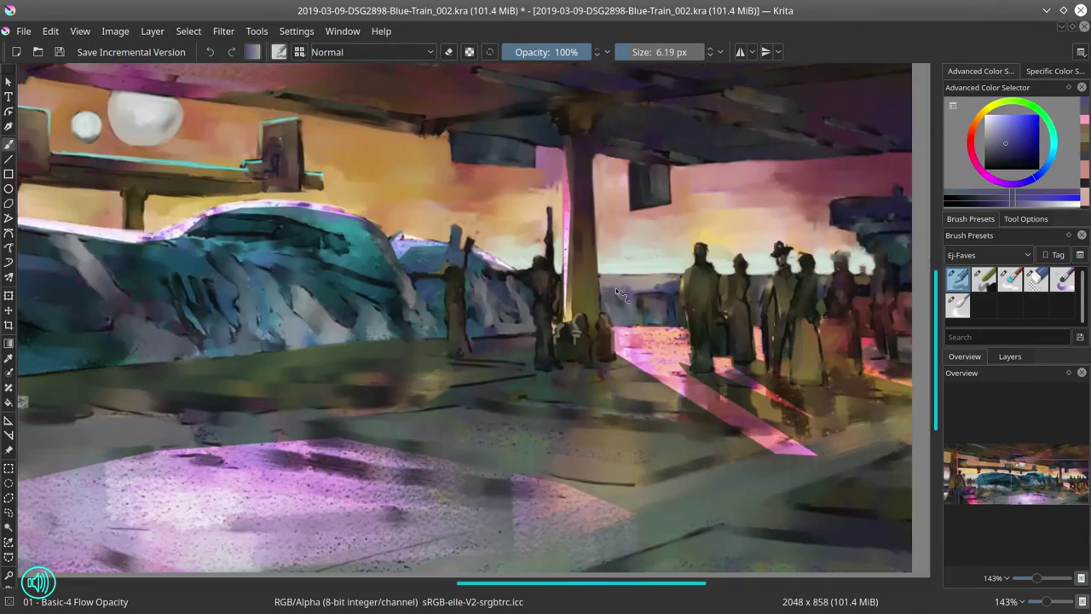
key("bracketright")
key("bracketright")
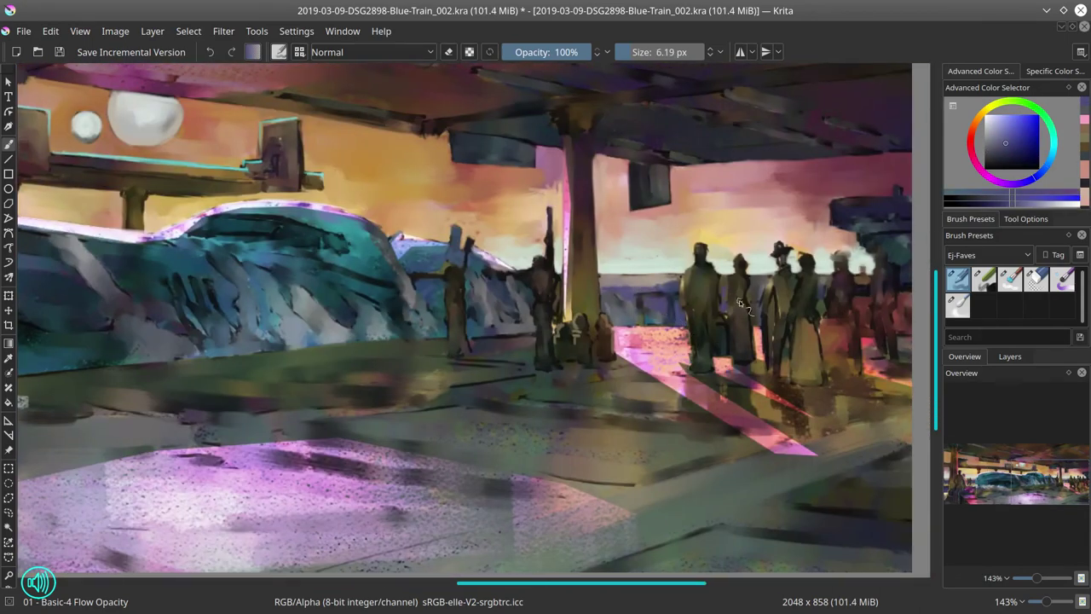
left_click(617, 281, "ctrl")
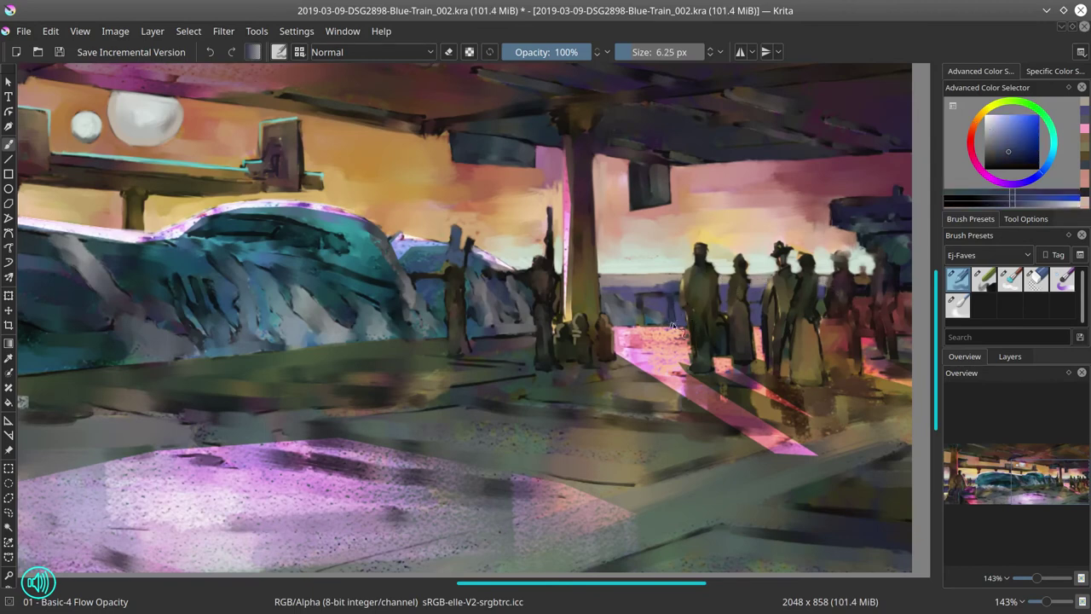
left_click(643, 295, "ctrl")
key("bracketleft")
key("bracketleft")
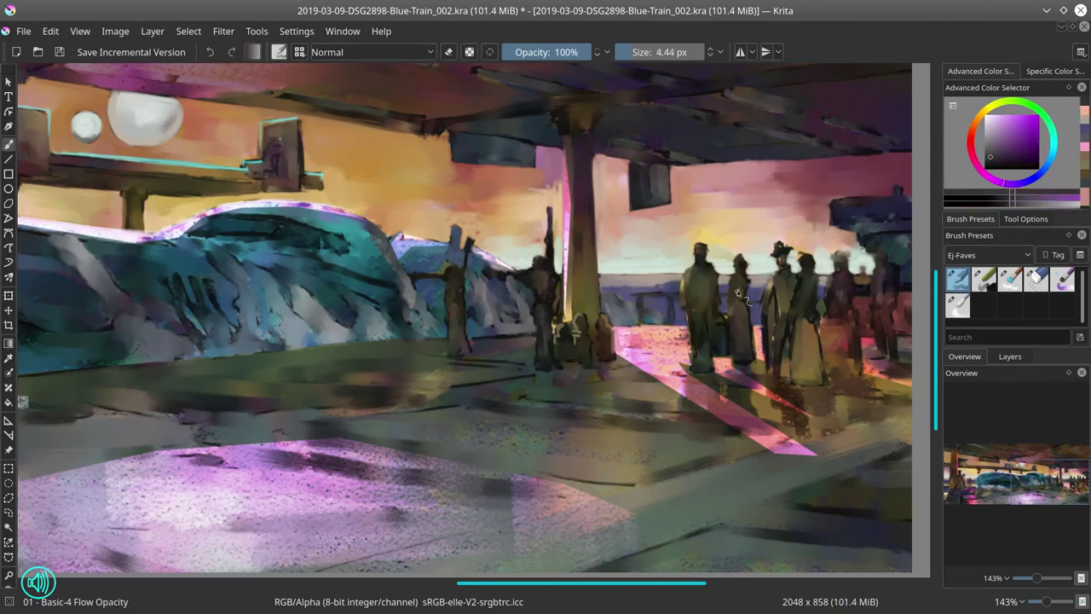
left_click(790, 274, "ctrl")
key("bracketright")
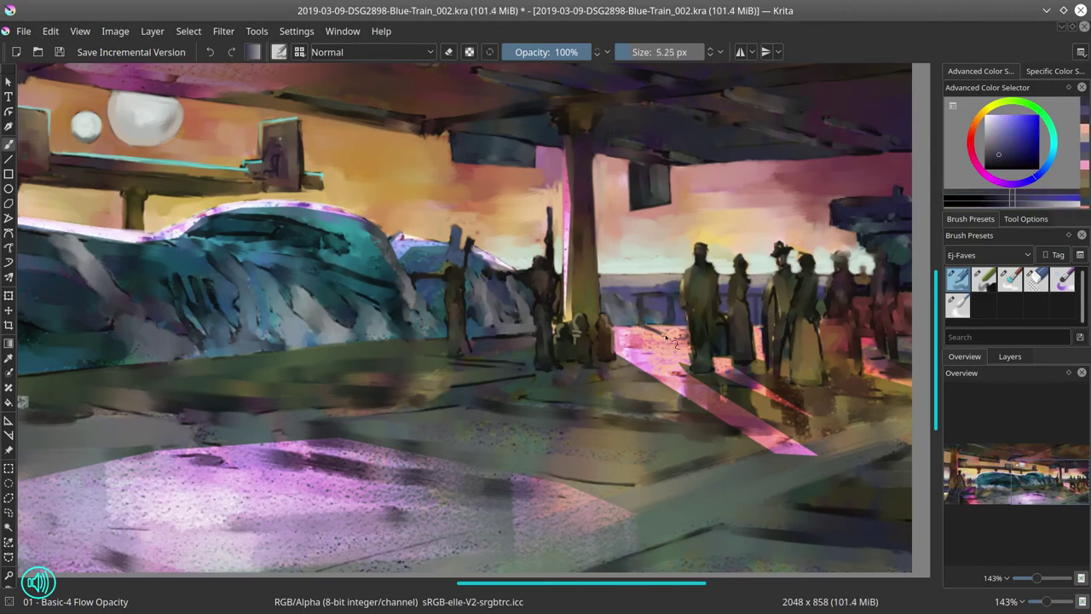
left_click(801, 321, "ctrl")
key("bracketleft")
key("bracketleft")
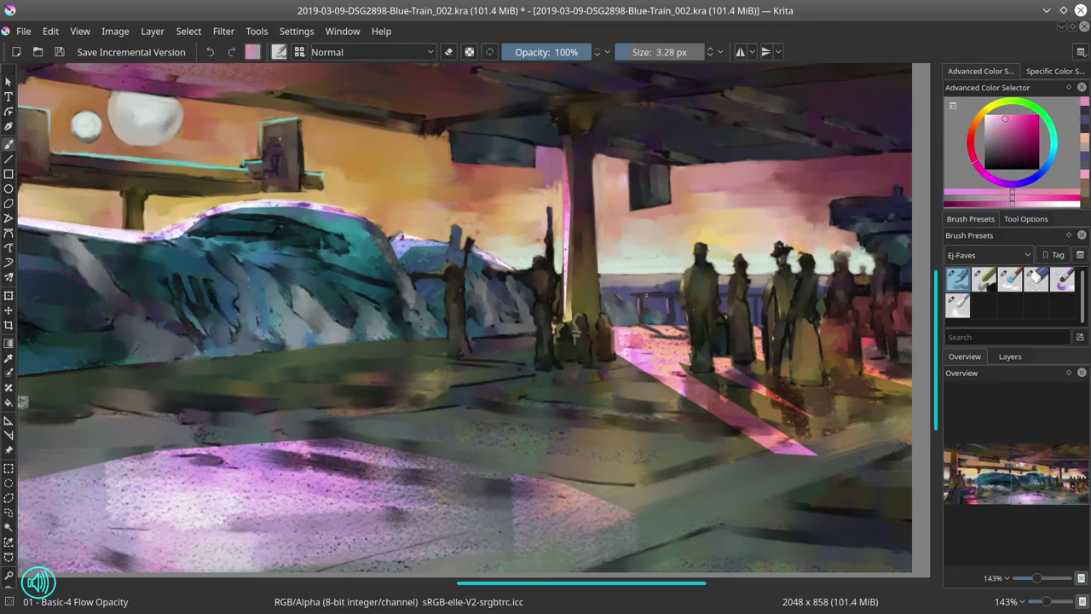
left_click_drag(925, 198, 691, 208)
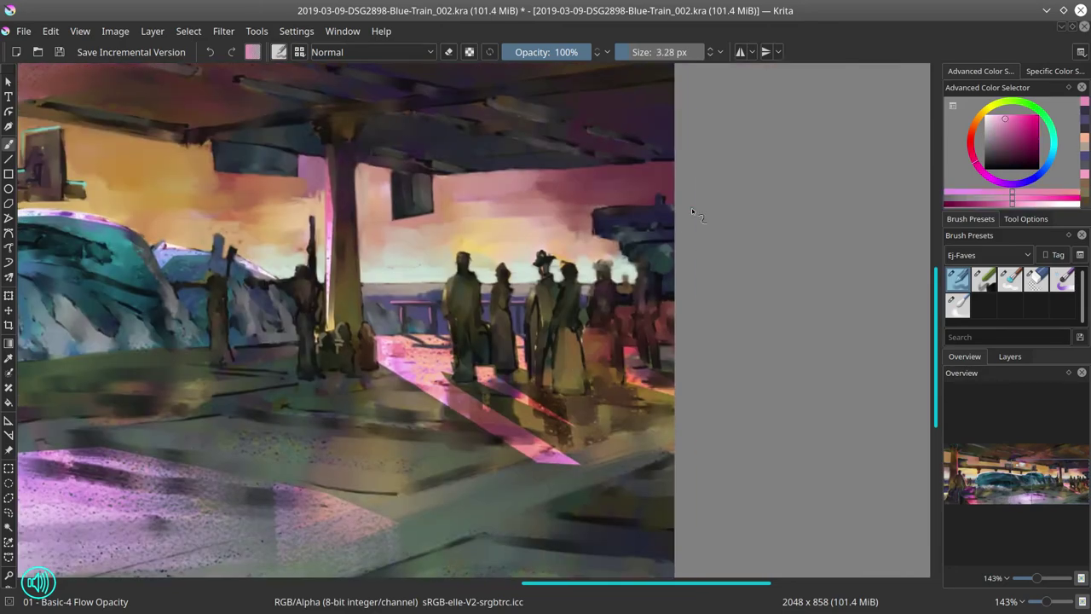
Sample dark navy, teal, red and olive tones and paint small marks among the figures
left_click(644, 205, "ctrl")
left_click(670, 217, "ctrl")
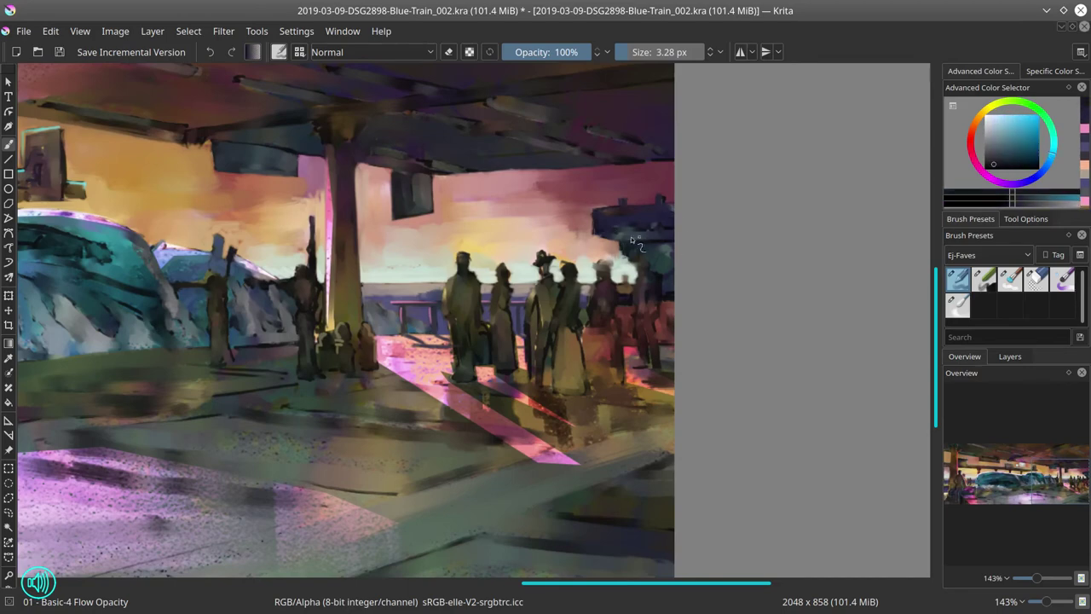
left_click(635, 228, "ctrl")
left_click(665, 209, "ctrl")
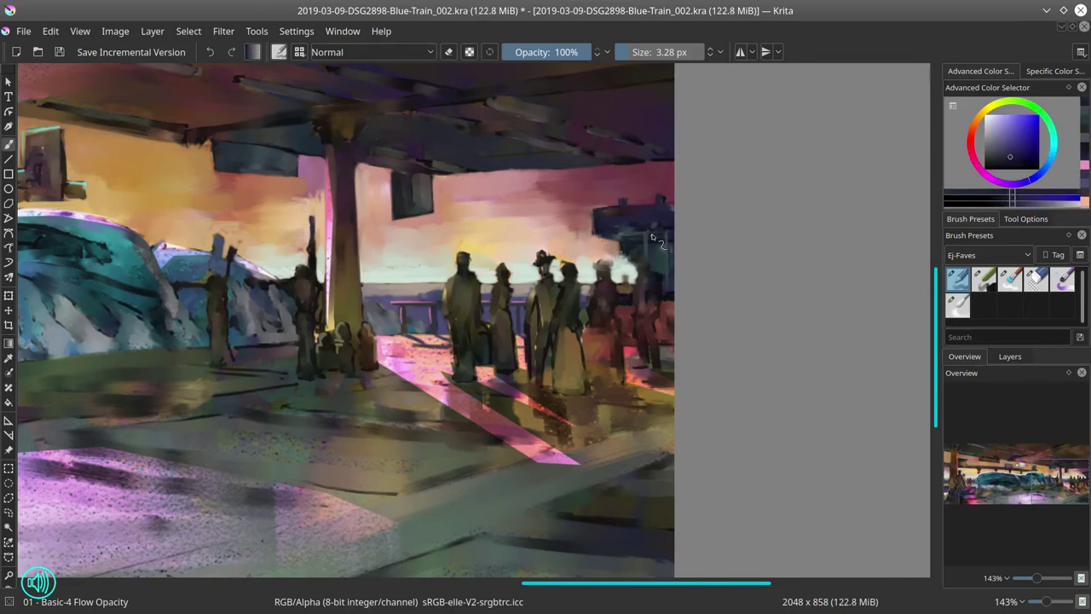
left_click(636, 326, "ctrl")
key("bracketright")
left_click(628, 324, "ctrl")
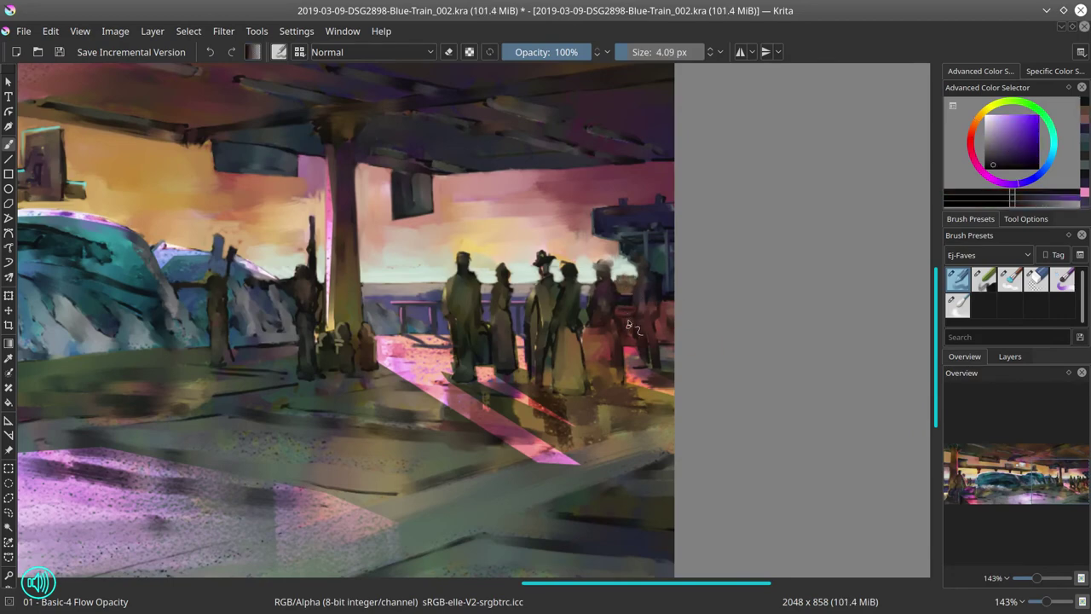
left_click(673, 359, "ctrl")
left_click(652, 256, "ctrl")
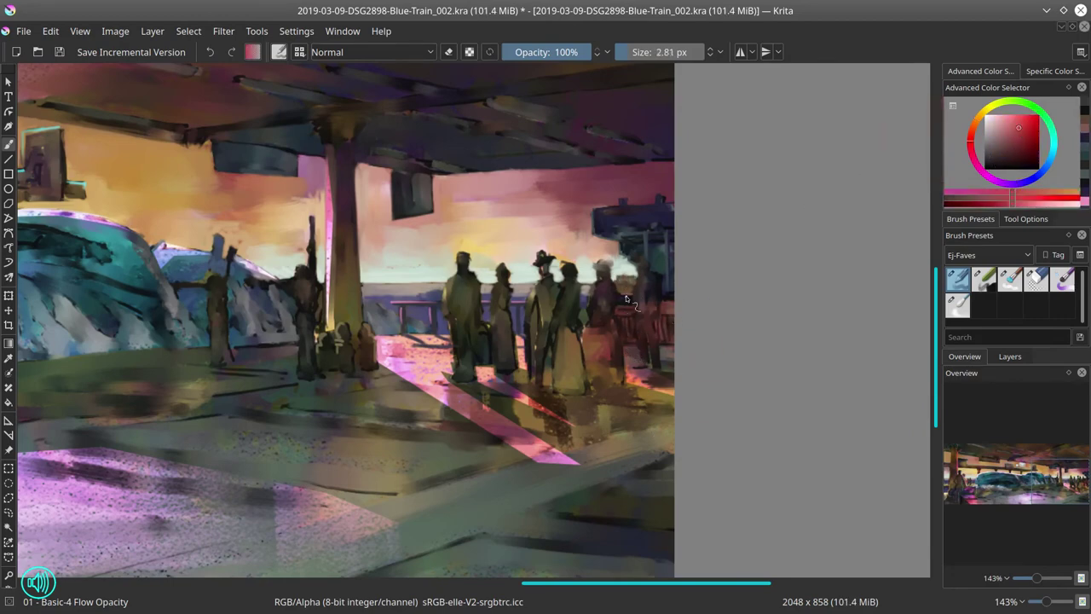
key("bracketleft")
key("bracketleft")
left_click(653, 242, "ctrl")
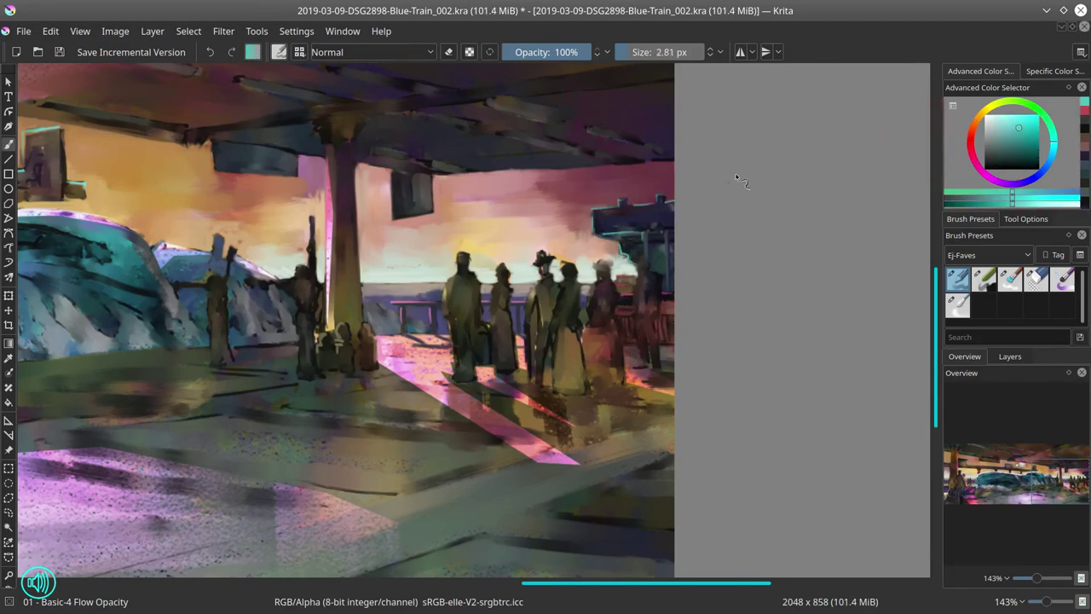
left_click(529, 269, "ctrl")
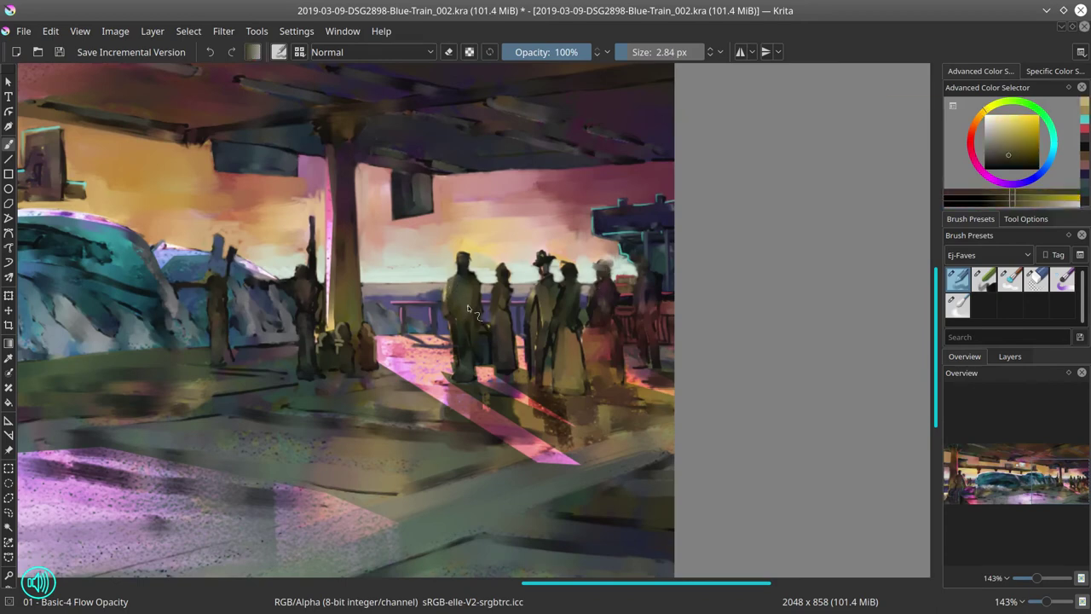
mouse_move(473, 316)
left_mouse_down()
mouse_move(476, 355)
mouse_move(483, 238)
mouse_move(475, 298)
mouse_move(486, 338)
mouse_move(516, 356)
left_mouse_up()
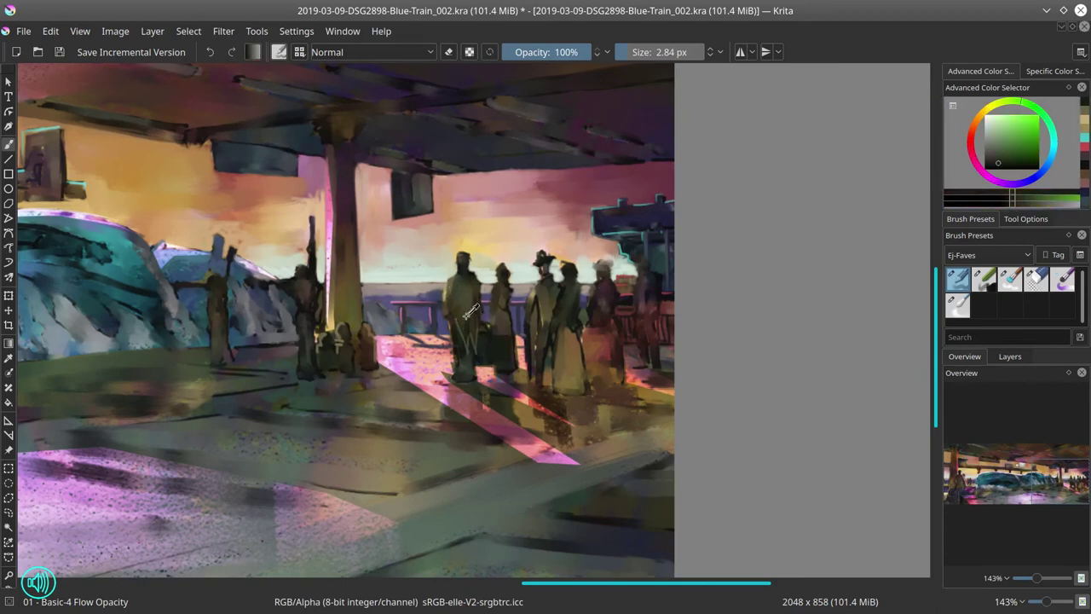
Add more small marks on the figures with sampled pink, peach and grey, then save with Ctrl+S
left_click(503, 348, "ctrl")
key("bracketright")
key("bracketright")
key("bracketright")
left_click_drag(467, 330, 458, 334)
key("bracketleft")
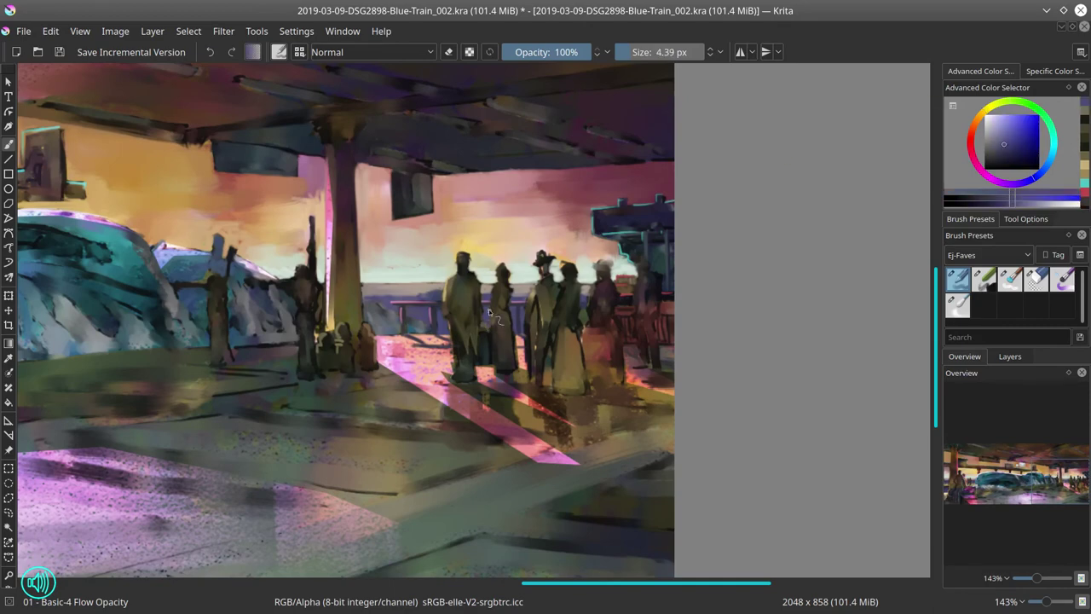
left_click(459, 365, "ctrl")
left_click(460, 266, "ctrl")
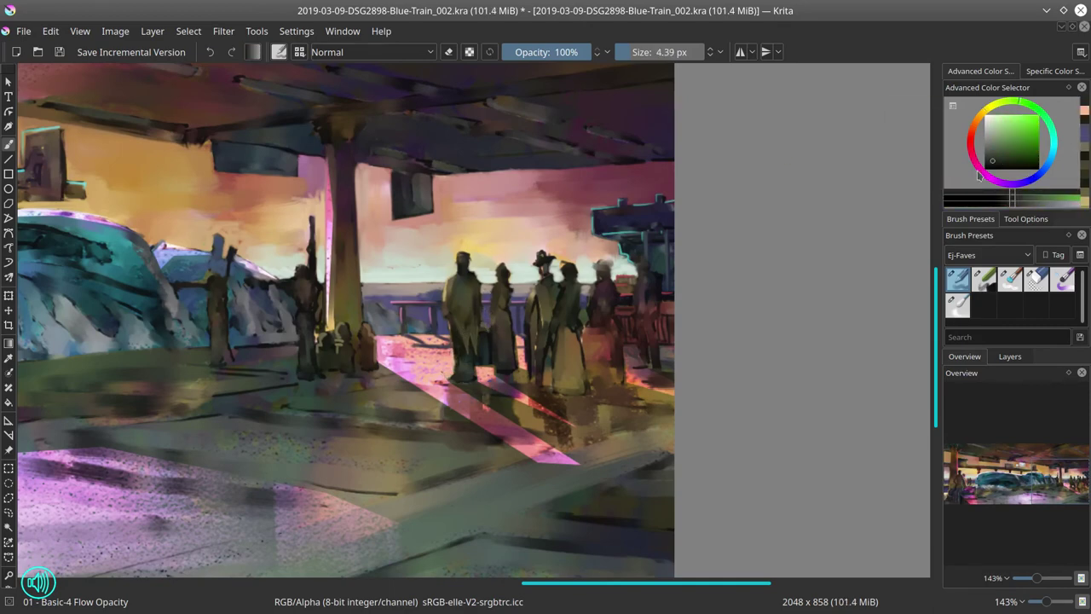
key("bracketleft")
key("bracketleft")
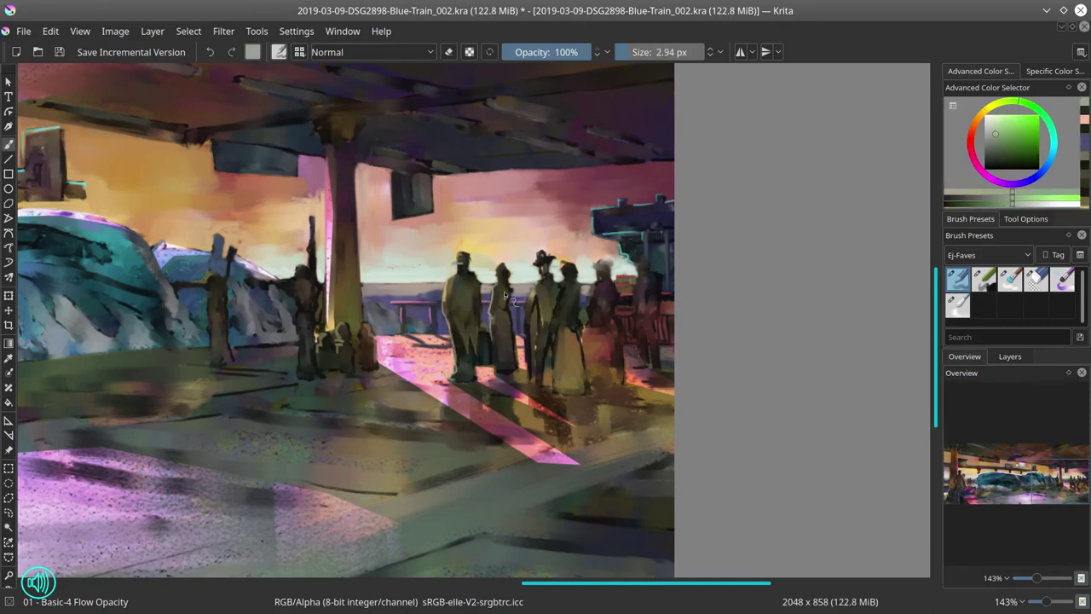
key("bracketright")
key("bracketright")
left_click(507, 269, "ctrl")
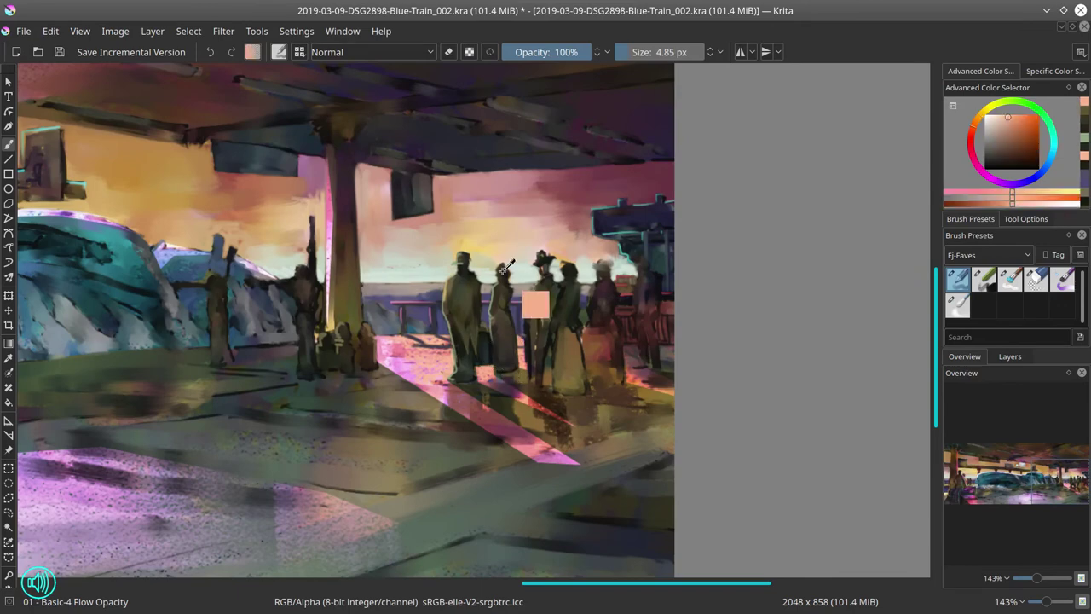
key("bracketleft")
key("bracketleft")
left_click(516, 288, "ctrl")
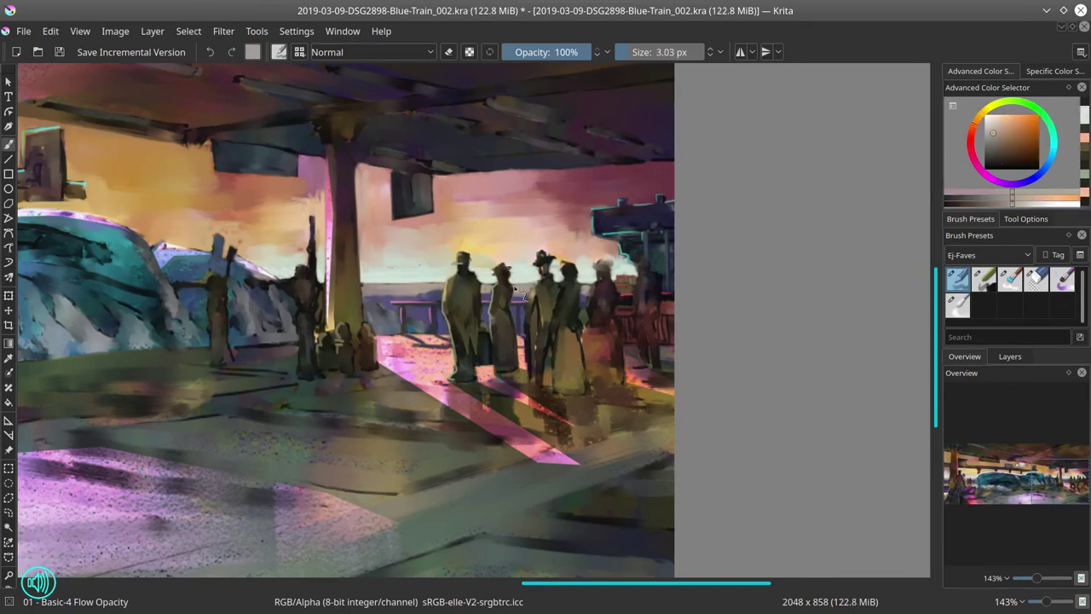
key("ctrl+s")
Open the Color Adjustment curves filter and raise a point on the overall RGBA curve
scroll(544, 332, "down", 5)
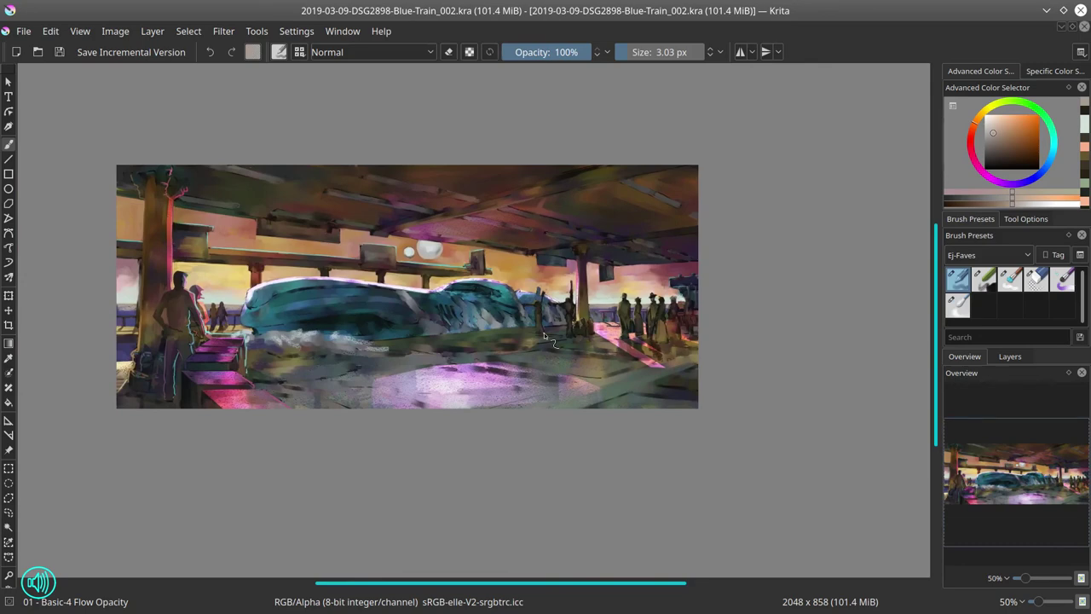
scroll(673, 375, "down", 4)
left_click(224, 31)
mouse_move(281, 68)
left_click(538, 235)
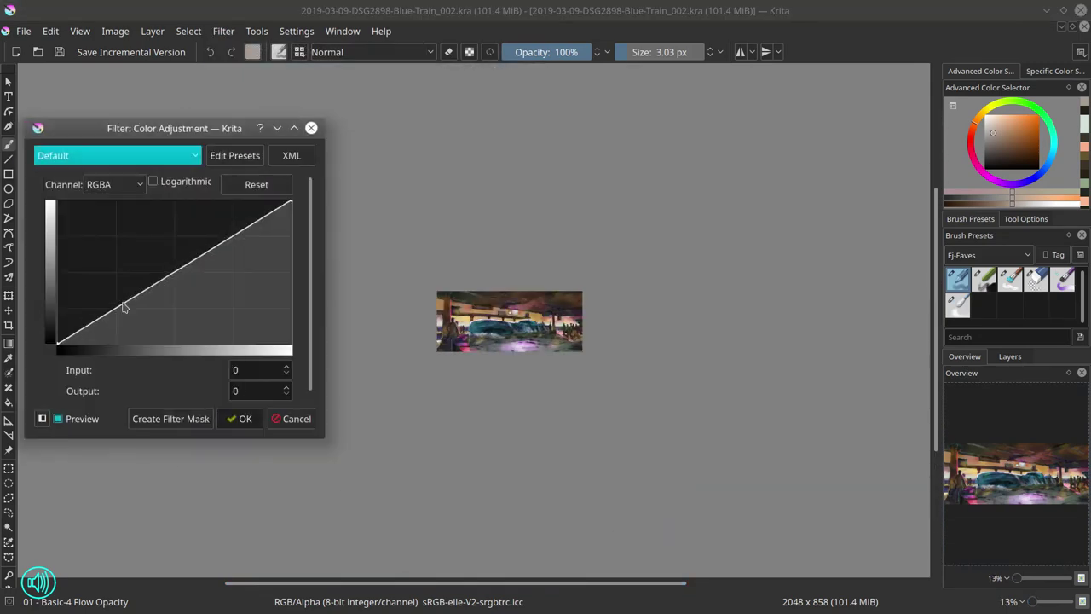
left_click_drag(123, 307, 211, 258)
Switch to the Red channel and pull its curve slightly down
left_click(116, 155)
left_click(115, 184)
left_click(107, 216)
scroll(146, 193, "down", 2)
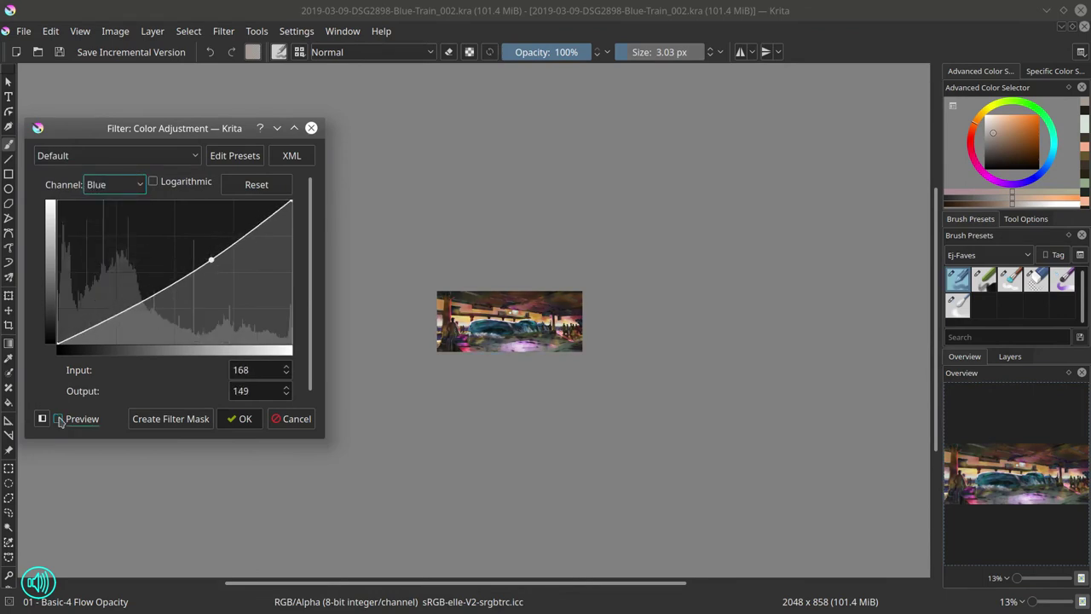
left_click(114, 184)
left_click(107, 216)
left_click_drag(199, 257, 202, 248)
Toggle Preview to compare and nudge the lower point of the S-curve
left_click(142, 188)
scroll(142, 187, "down", 2)
left_click(58, 418)
left_click(58, 419)
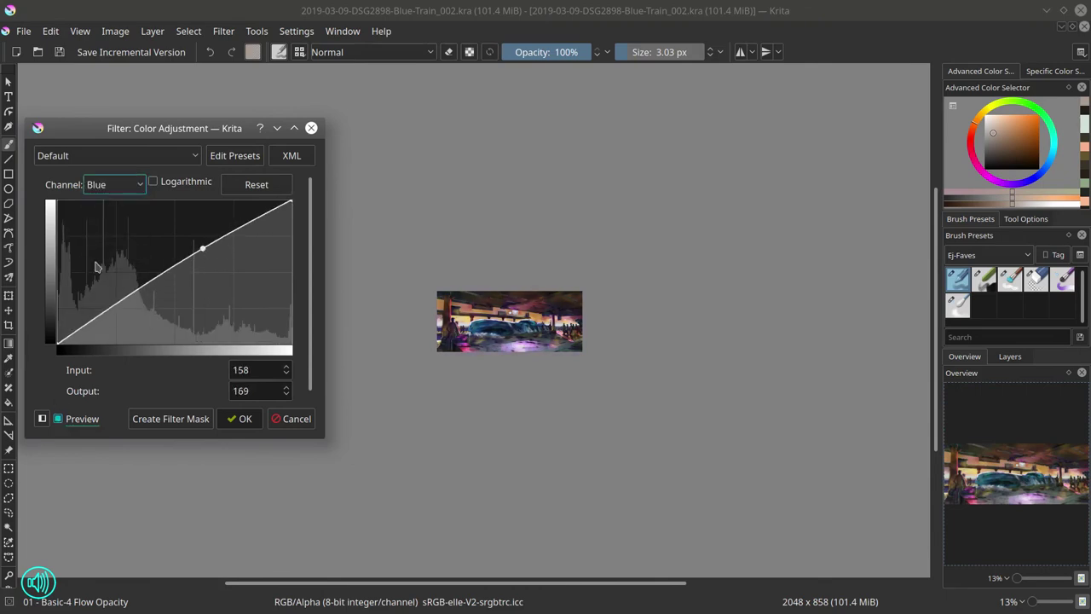
scroll(114, 184, "up", 3)
left_click_drag(126, 305, 125, 303)
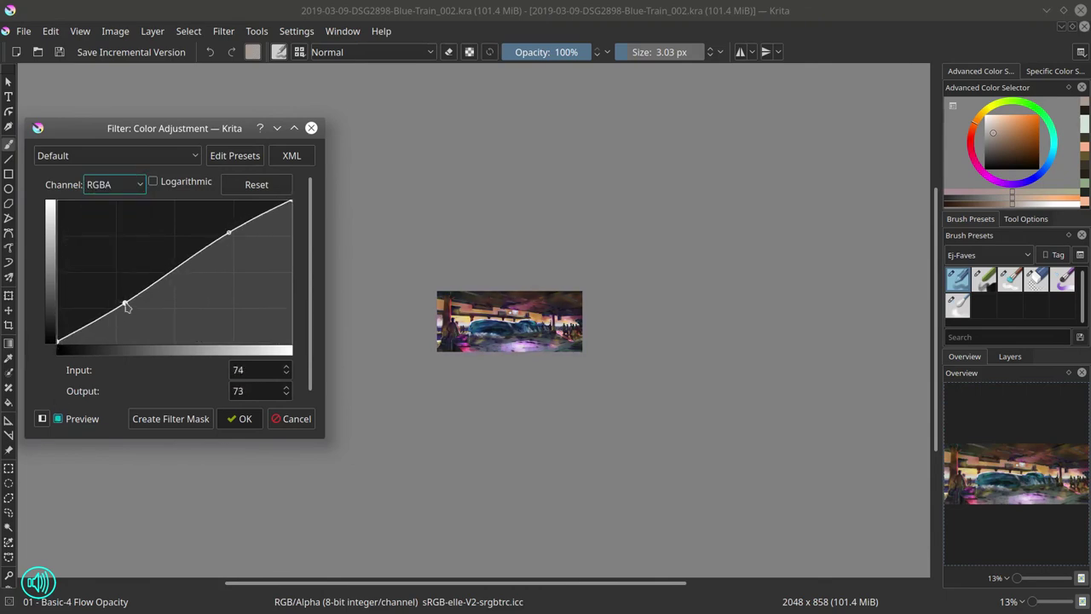
left_click(58, 419)
Apply the curves adjustment, save, mirror the image horizontally and save again
left_click(239, 418)
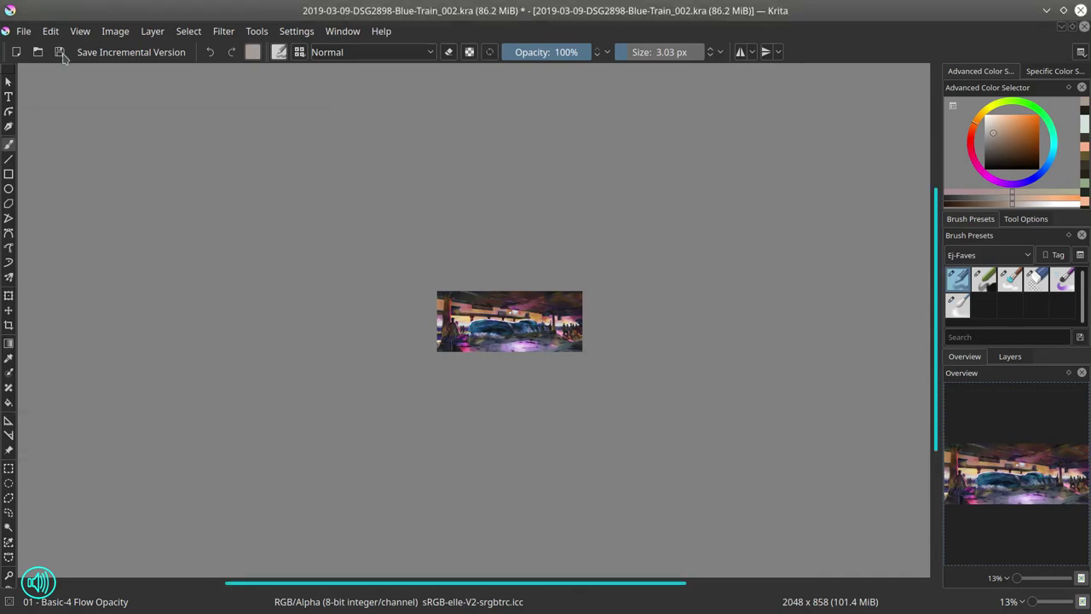
left_click(59, 52)
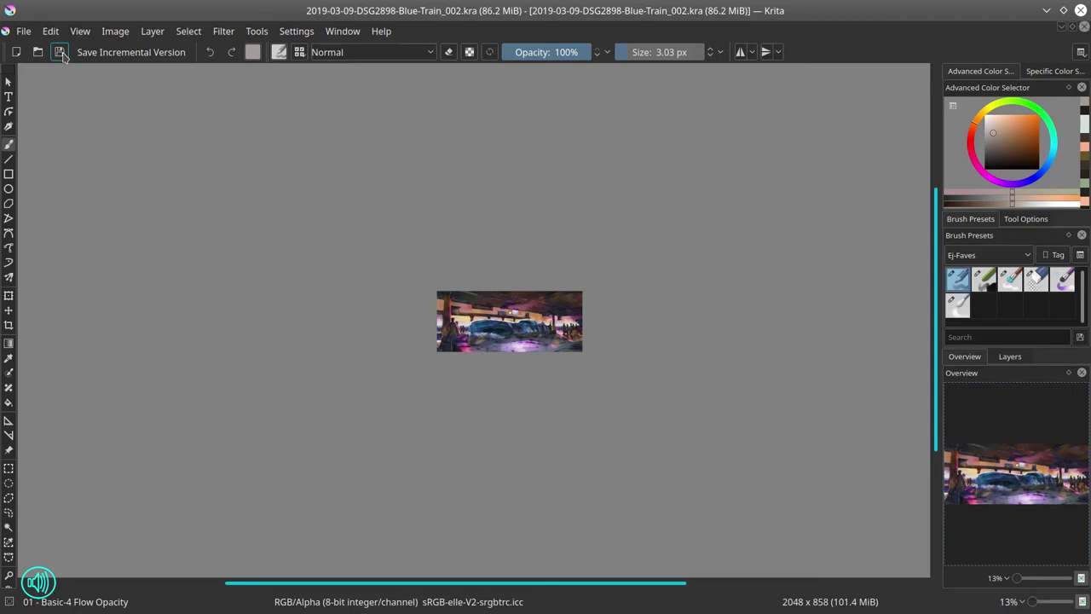
left_click(115, 31)
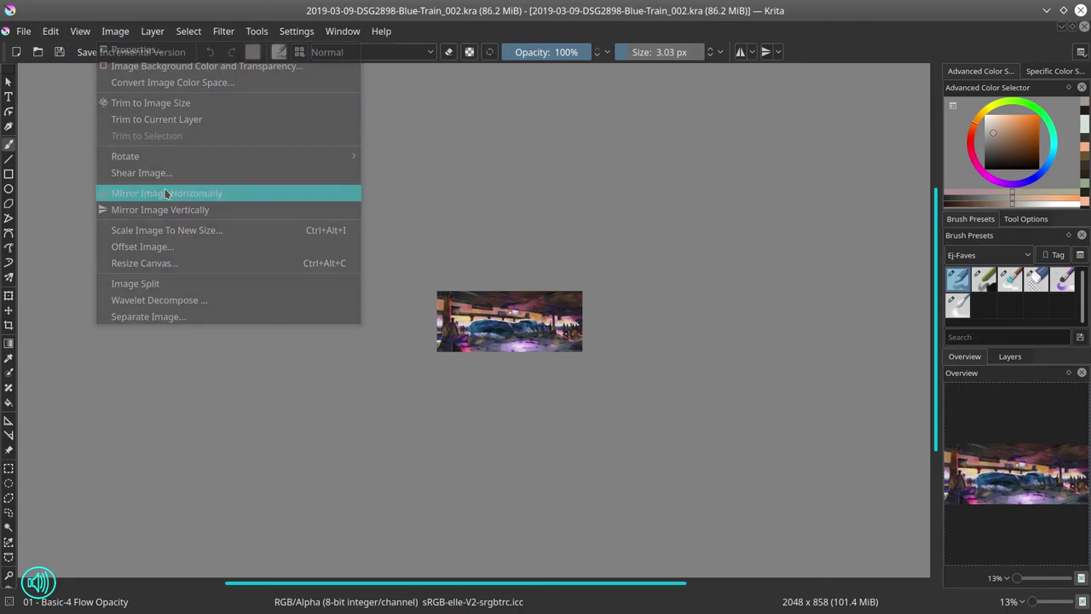
left_click(166, 193)
left_click(59, 52)
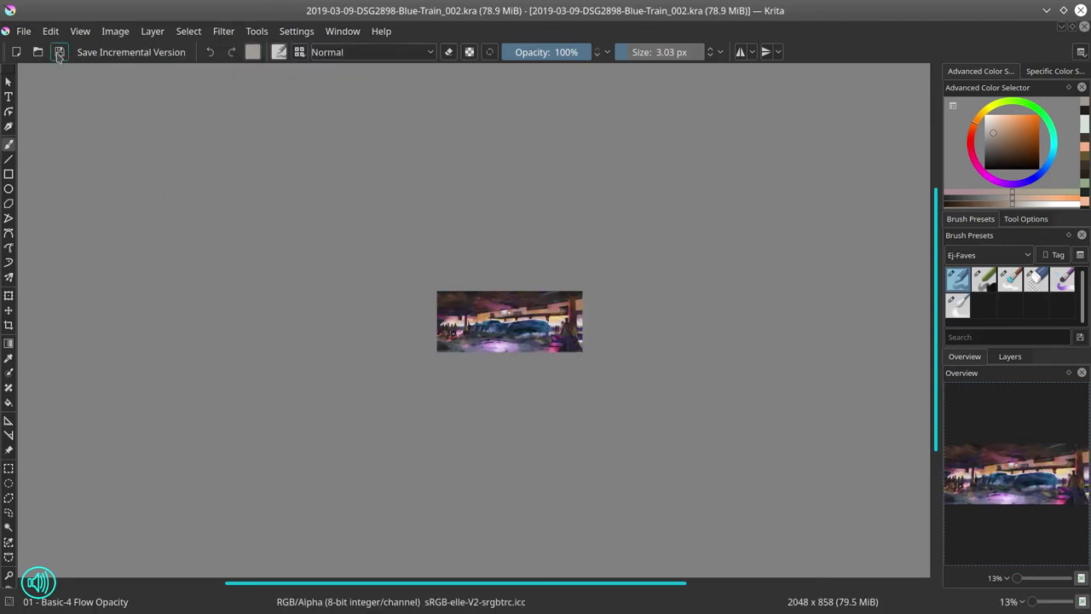
Zoom in on the left figures with rotation reset and a smaller basic flow brush
mouse_move(551, 438)
left_mouse_down()
mouse_move(562, 256)
mouse_move(308, 351)
left_mouse_up()
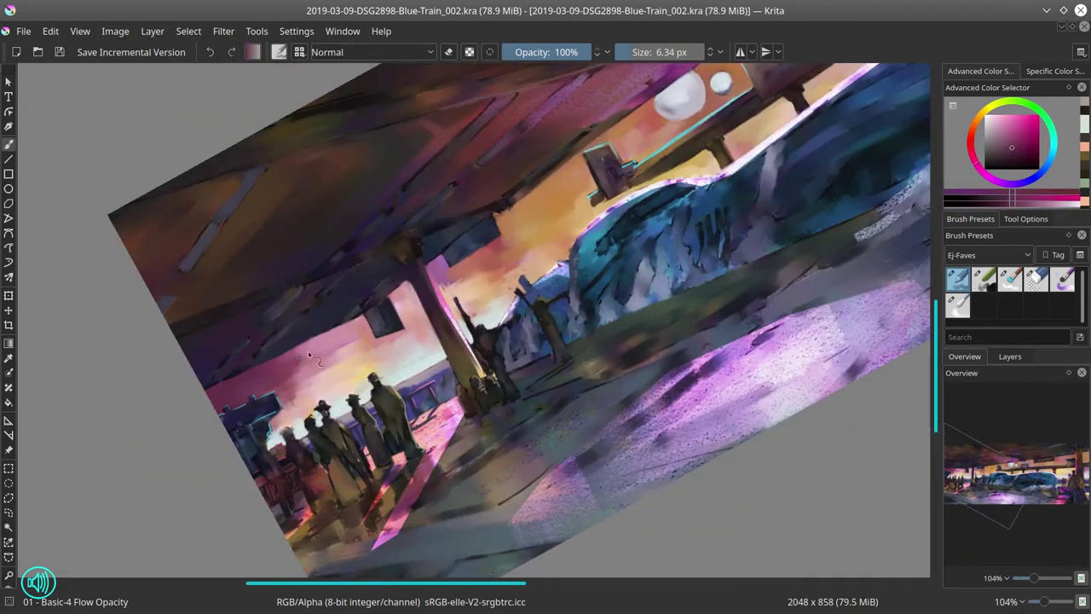
left_click(308, 351, "ctrl")
key("bracketright")
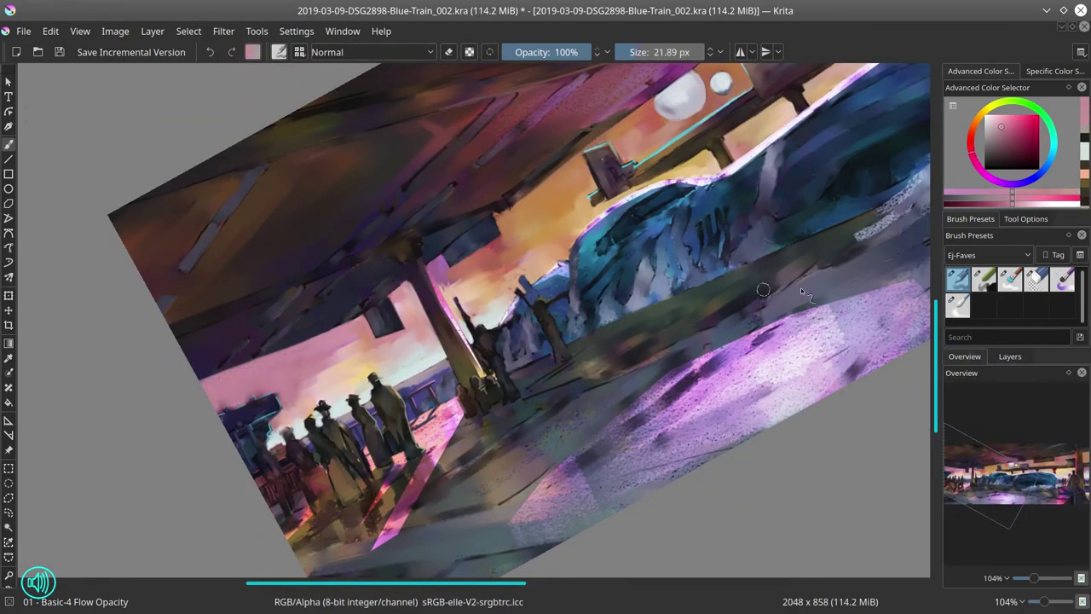
key("slash")
key("5")
left_click_drag(292, 362, 291, 266)
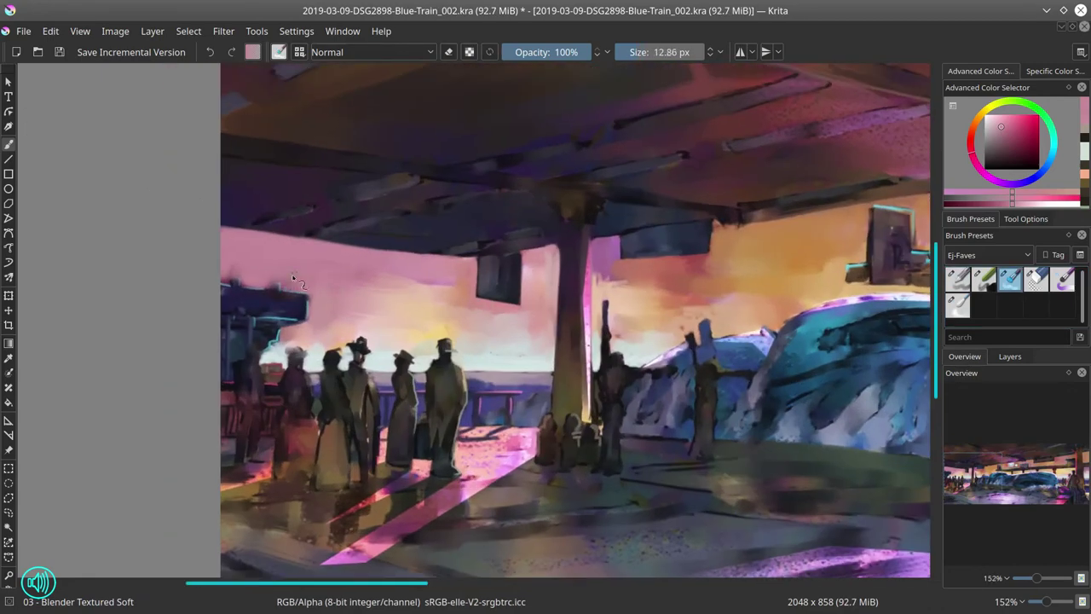
key("slash")
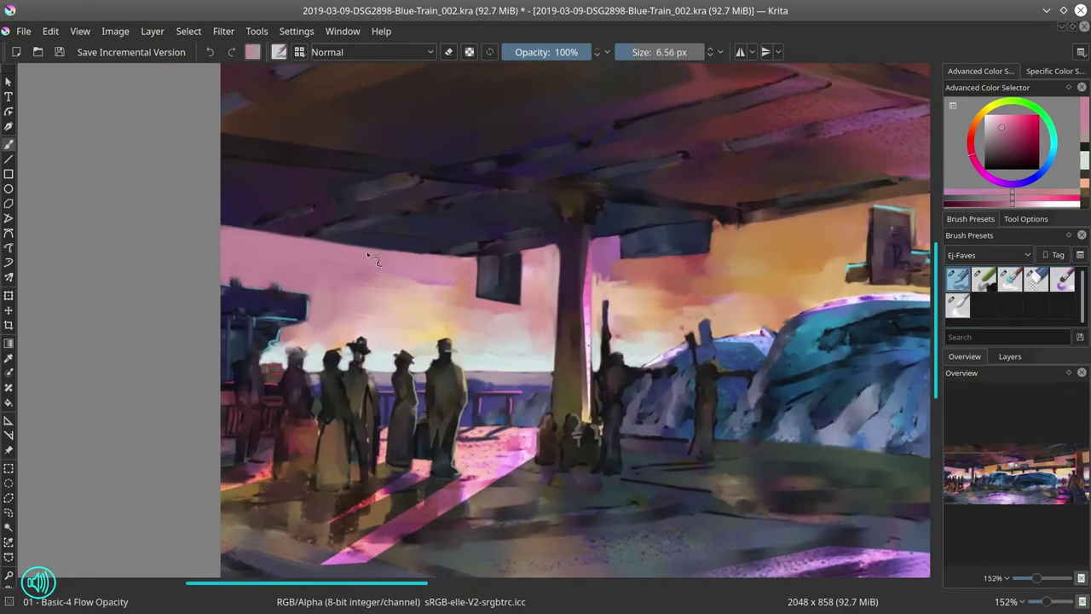
key("bracketleft")
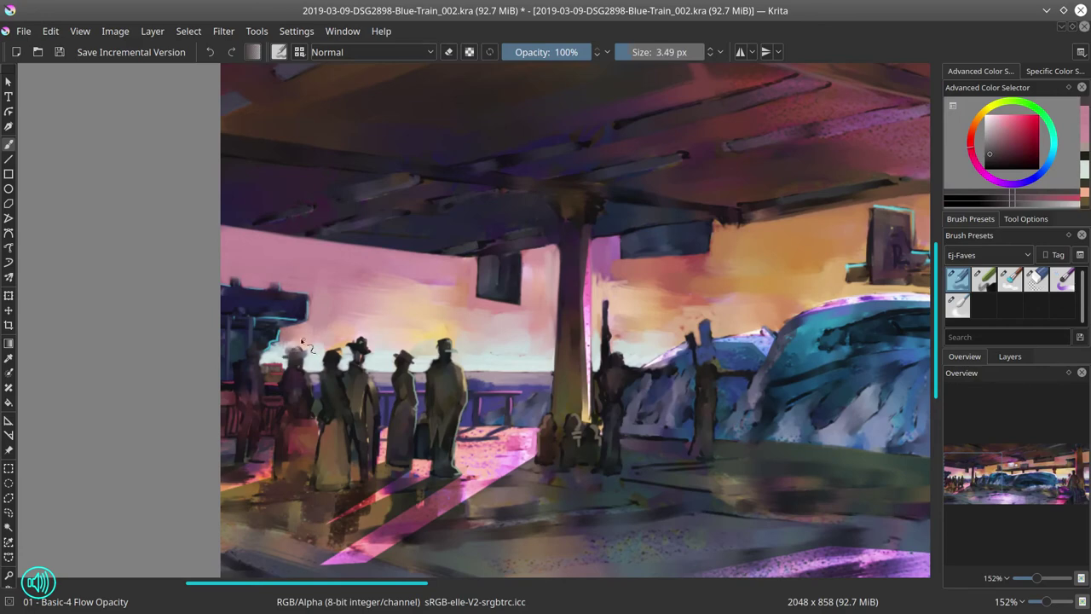
Sample pale cyan, reddish brown, muted red, cream and orange-brown colours around the figures
left_click(315, 369, "ctrl")
left_click(323, 381, "ctrl")
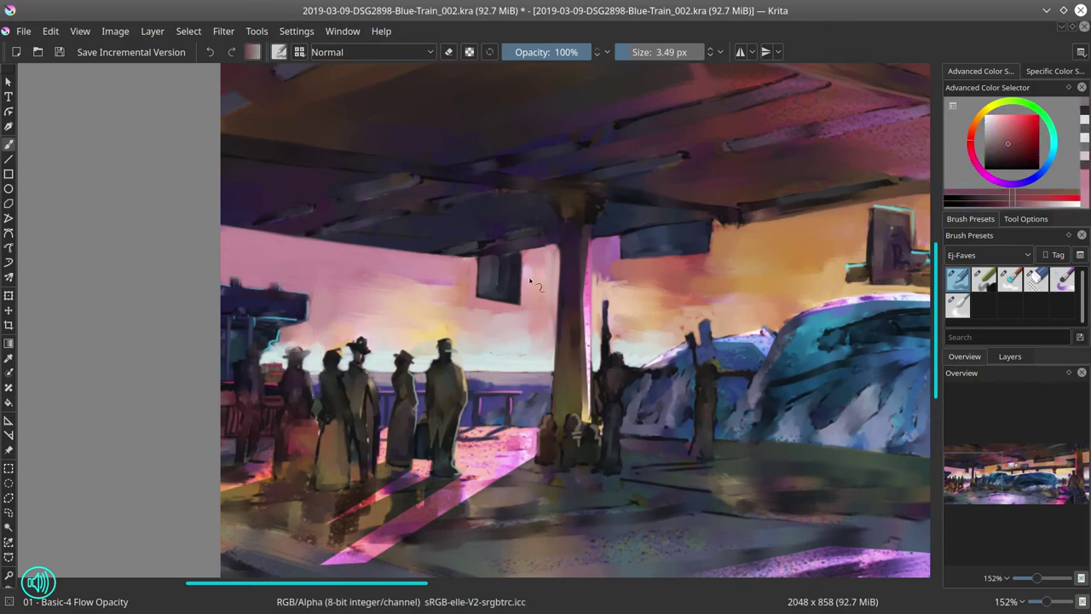
left_click(288, 414, "ctrl")
left_click(279, 433, "ctrl")
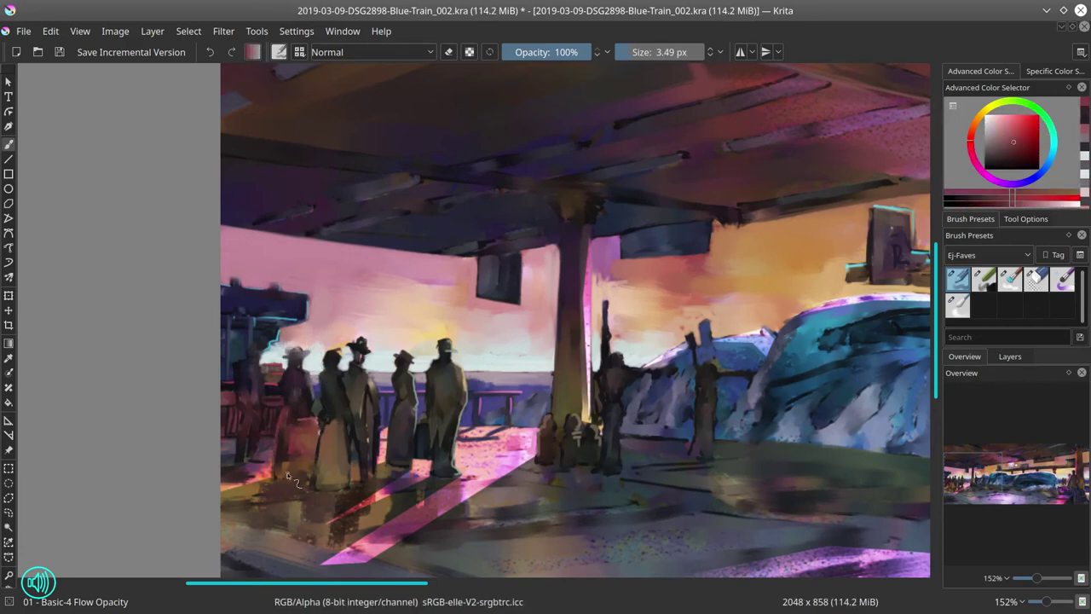
left_click(285, 321, "ctrl")
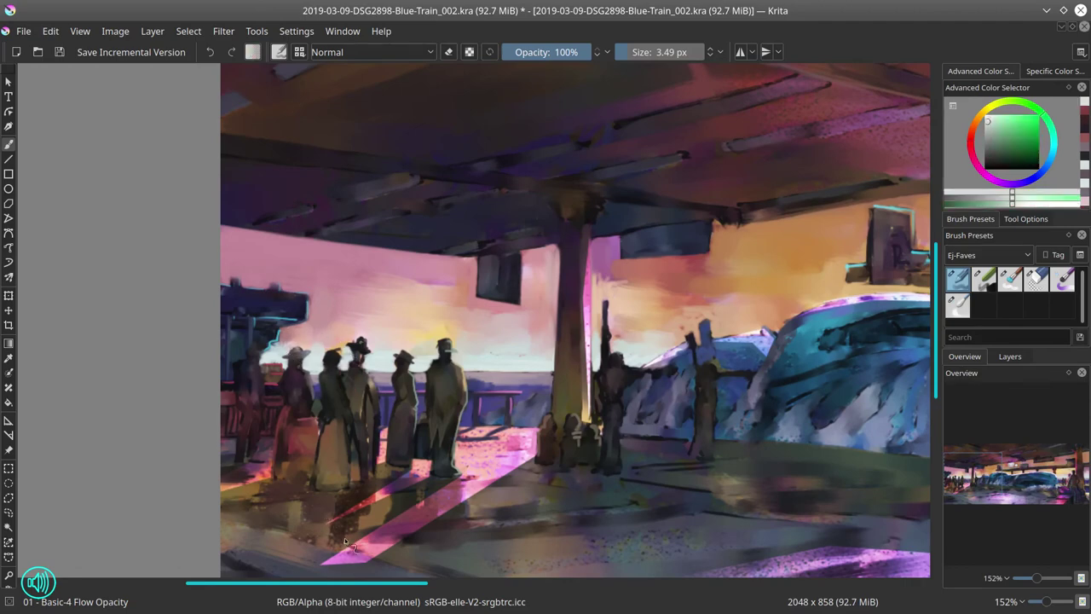
left_click(439, 322, "ctrl")
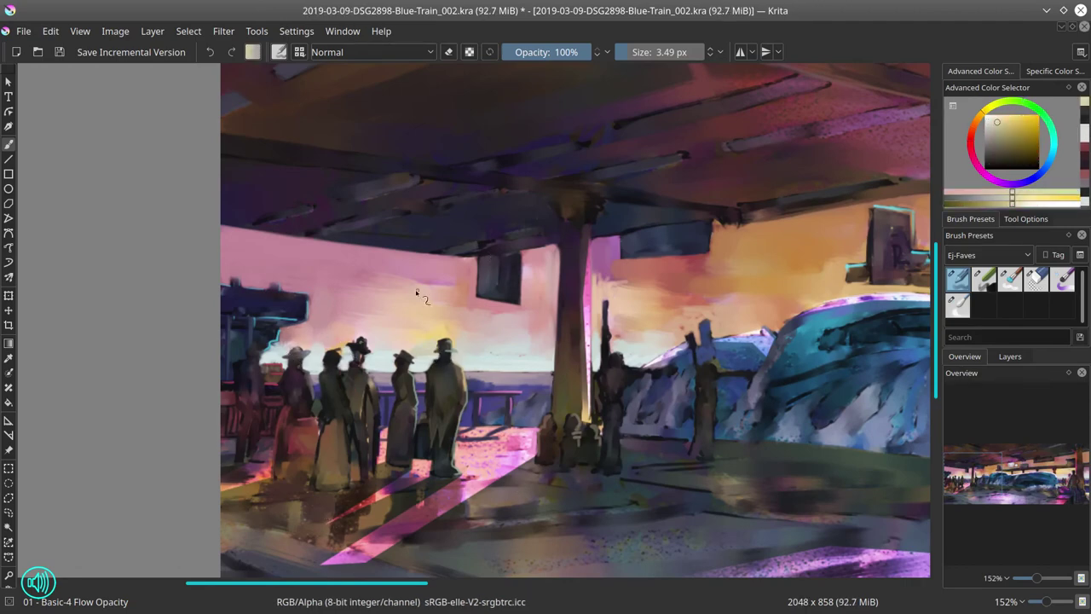
left_click(433, 317, "ctrl")
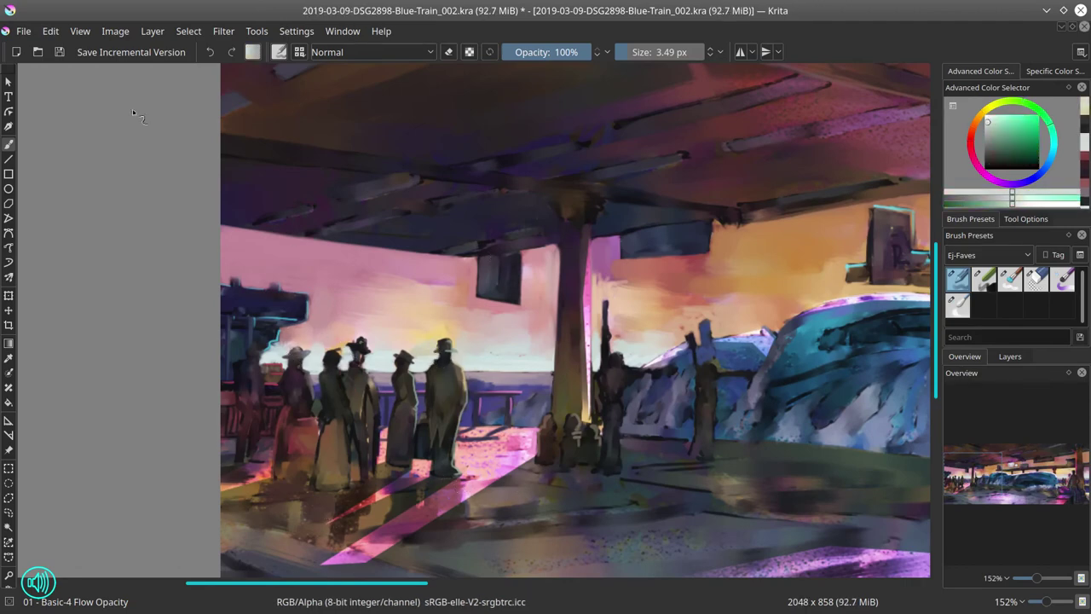
scroll(384, 439, "up", 2)
left_click(345, 504, "ctrl")
Sample pale salmon, greyish tan and dark blue-grey tones from the figures
left_click(346, 504, "ctrl")
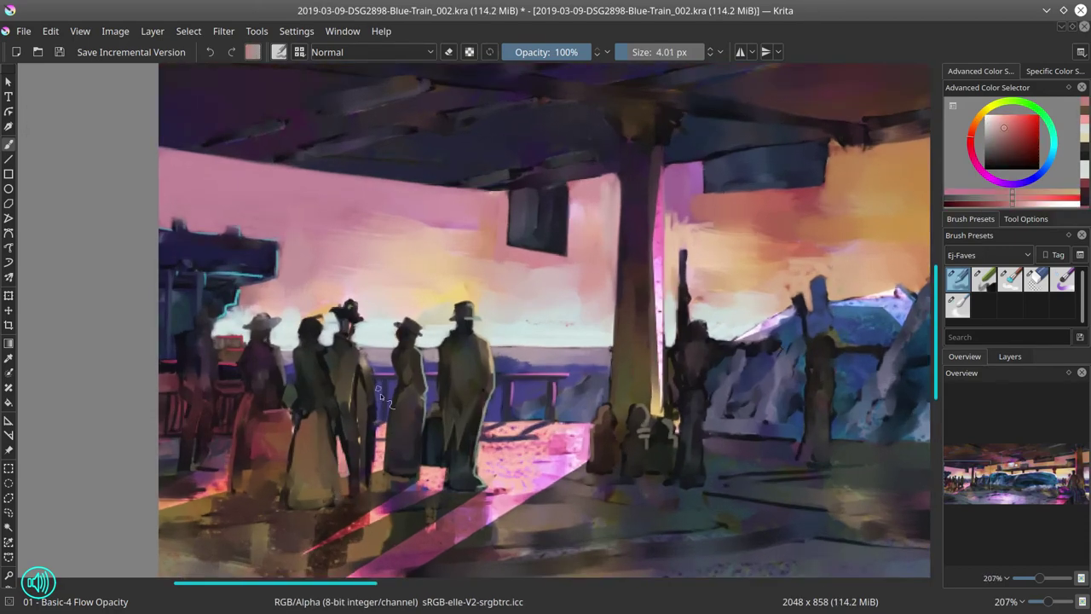
left_click(362, 476, "ctrl")
left_click(365, 433, "ctrl")
left_click(374, 366, "ctrl")
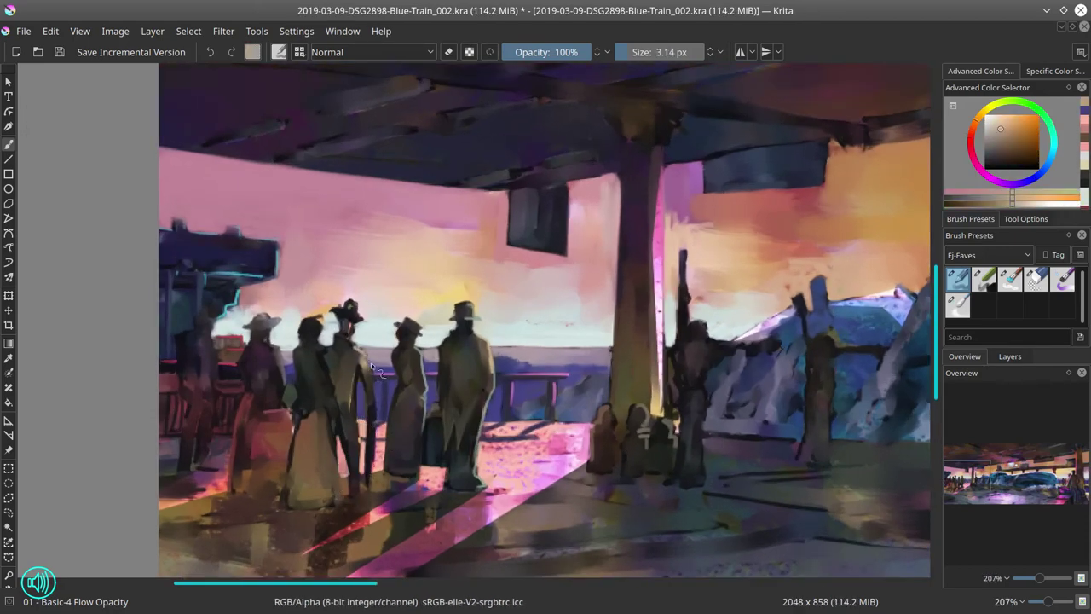
left_click(383, 319, "ctrl")
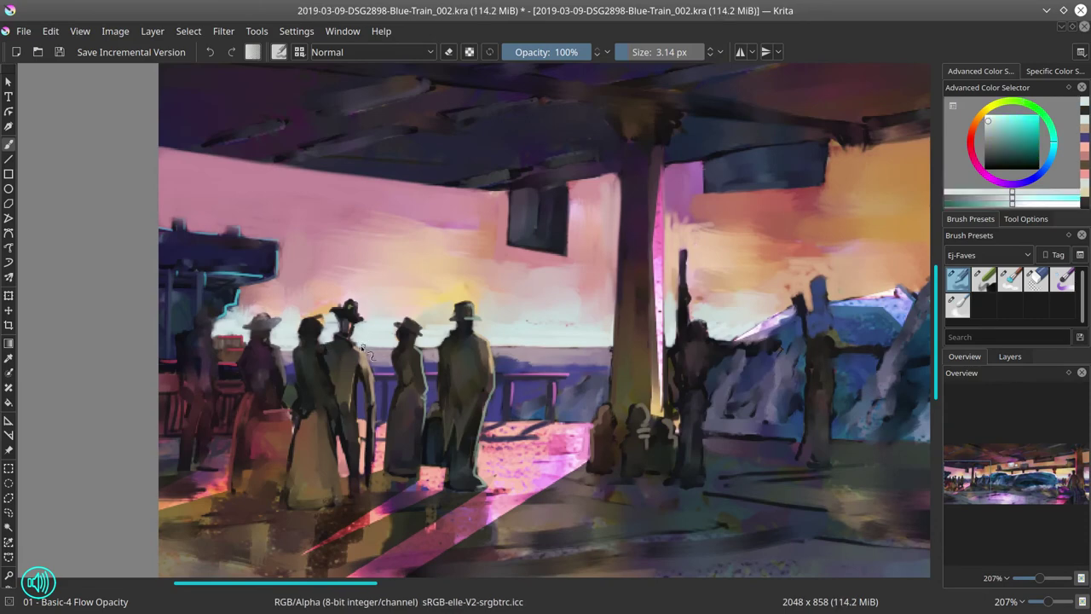
left_click(345, 302, "ctrl")
left_click(388, 313, "ctrl")
Outline a hatted figure's head with a polygonal selection and reshape it with Ctrl+T
left_click(9, 498)
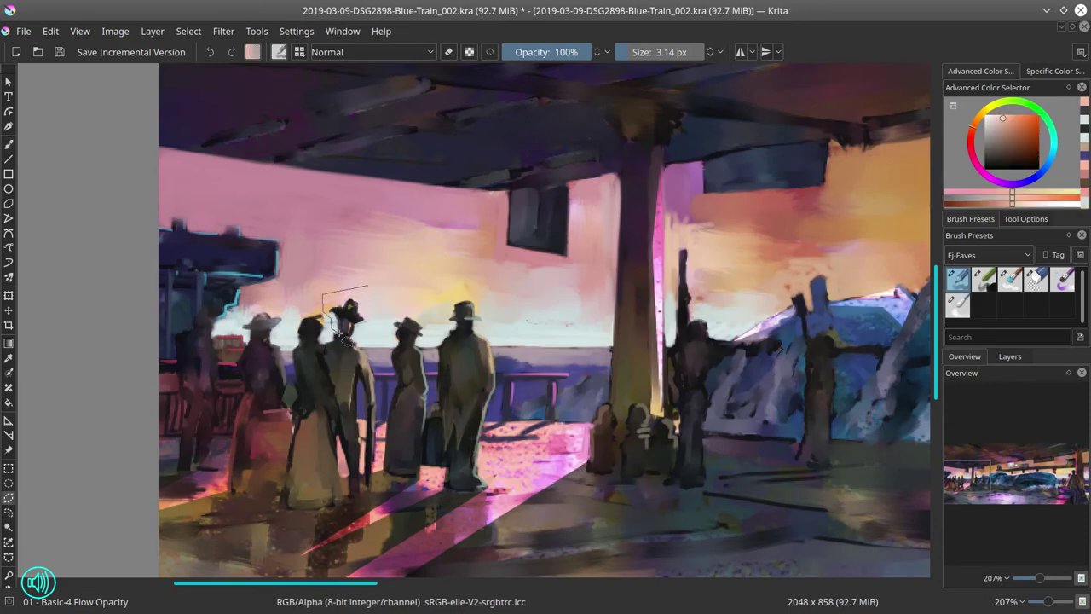
double_click(382, 300)
left_click(50, 30)
left_click(98, 148)
left_click(188, 31)
left_click(247, 65)
key("ctrl+t")
key("Return")
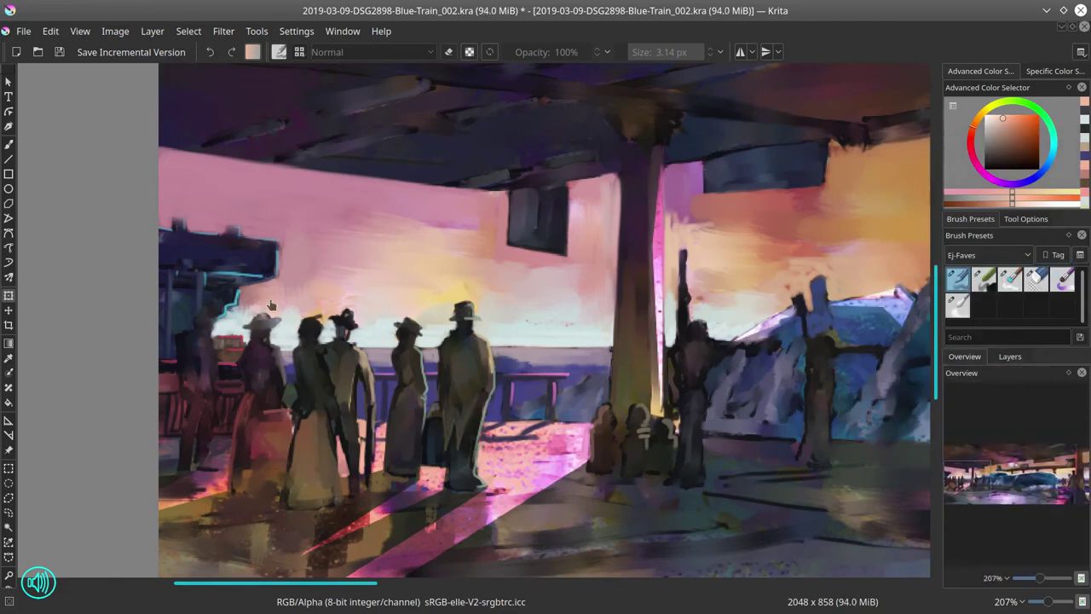
Return to the freehand brush and sample olive-brown and dark teal tones from the figure
key("b")
left_click(319, 325, "ctrl")
left_click(321, 331, "ctrl")
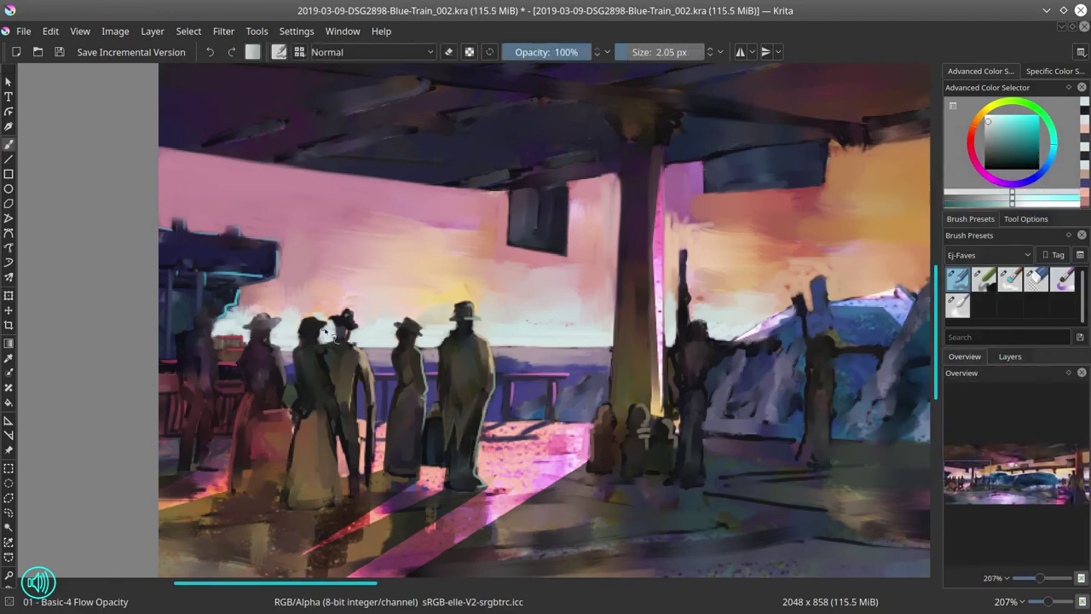
left_click(323, 337, "ctrl")
key("bracketright")
key("bracketright")
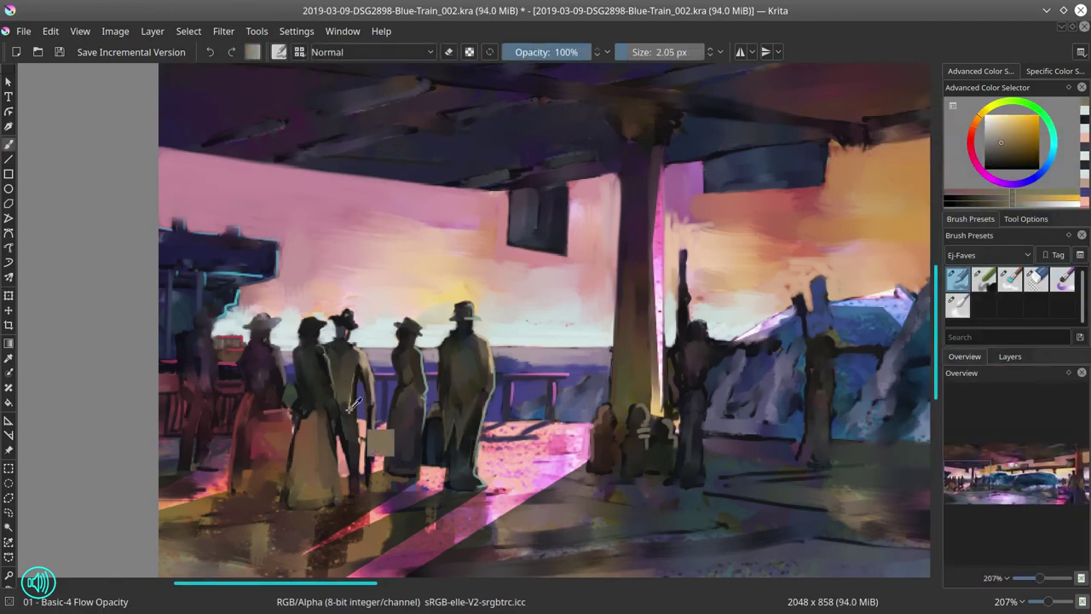
left_click(332, 393, "ctrl")
left_click(337, 409, "ctrl")
left_click(330, 402, "ctrl")
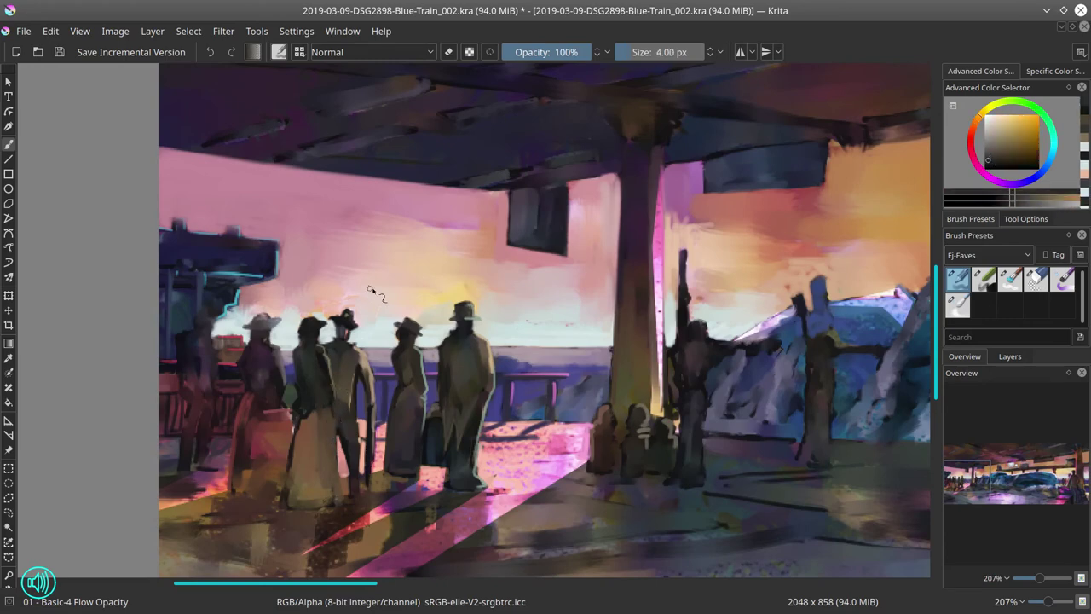
Repaint the figure's dress in pale cream with salmon pink touches
left_click(370, 422, "ctrl")
left_click(308, 437, "ctrl")
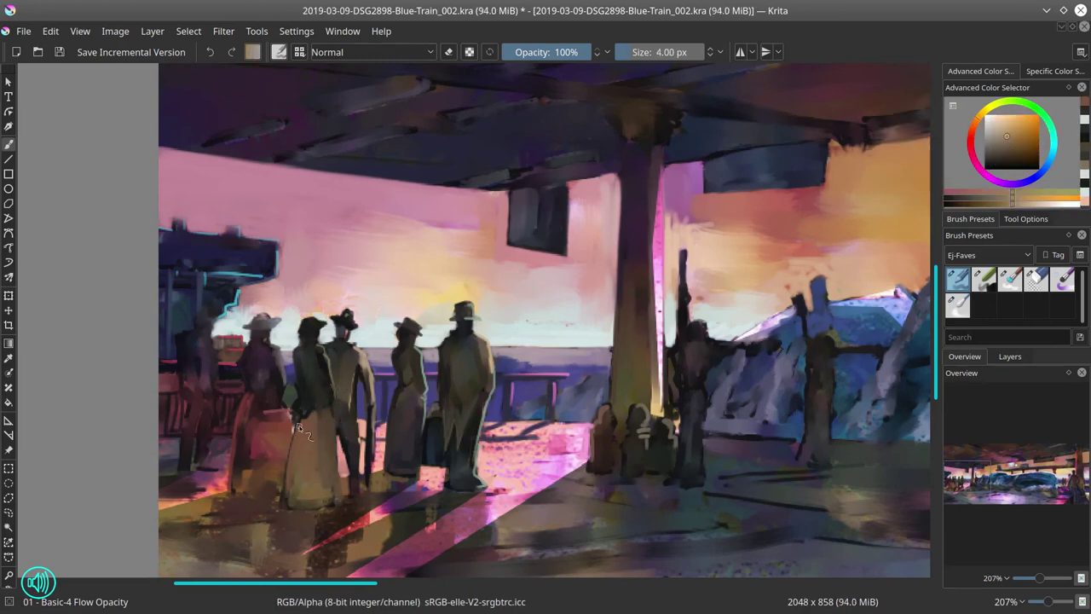
left_click_drag(294, 426, 290, 512)
left_click_drag(383, 499, 417, 554)
left_click(371, 546, "ctrl")
left_click(369, 544, "ctrl")
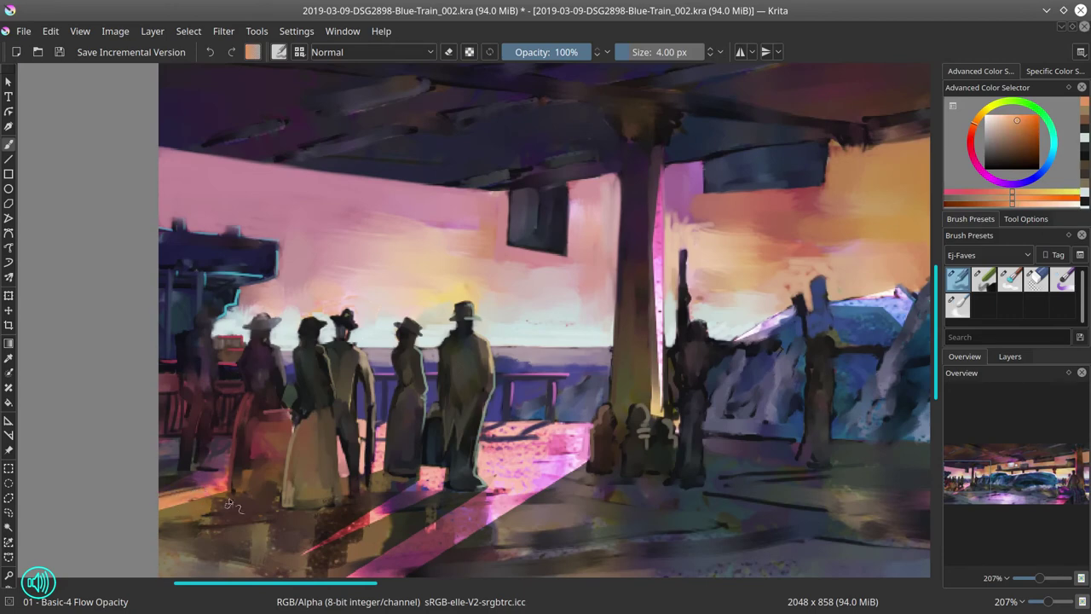
Paint light purple and pink strokes along the leftmost figure's outline and leg
left_click_drag(214, 360, 241, 370)
left_click(208, 339, "ctrl")
left_click(219, 379, "ctrl")
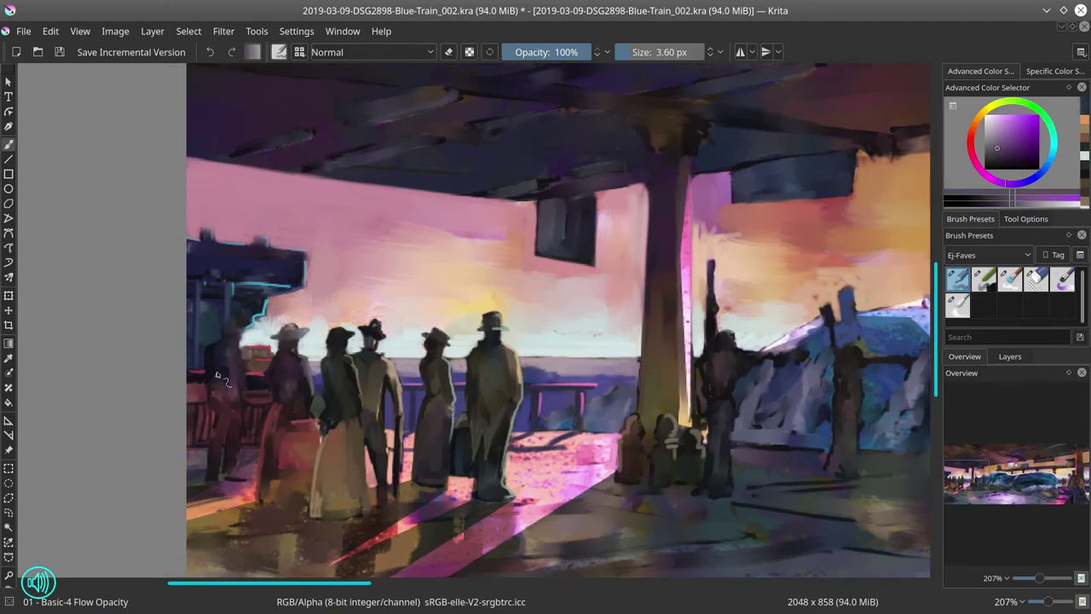
key("bracketleft")
left_click_drag(234, 467, 246, 363)
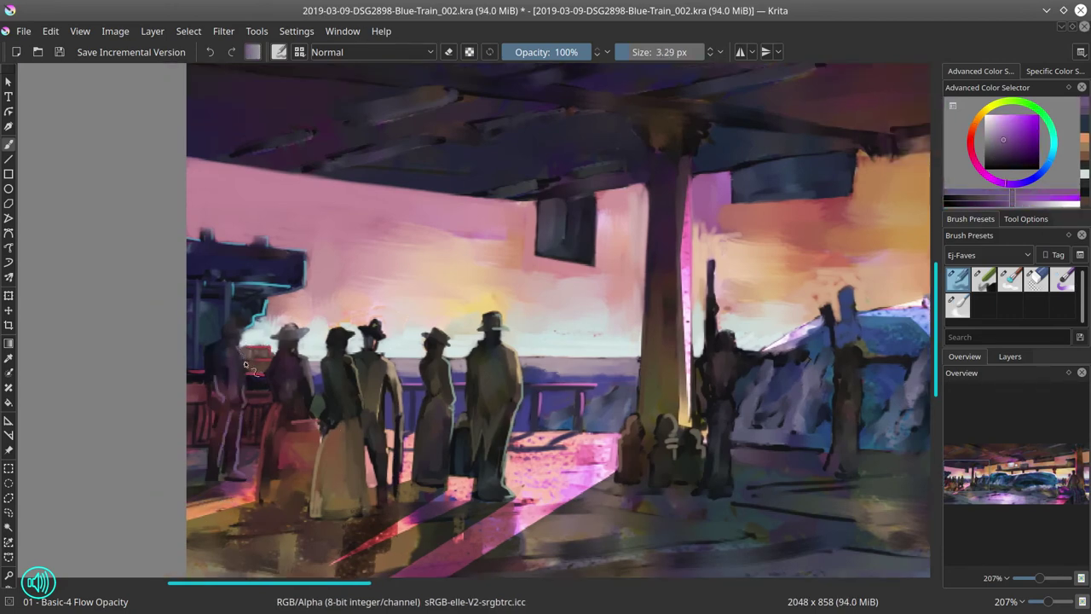
key("bracketleft")
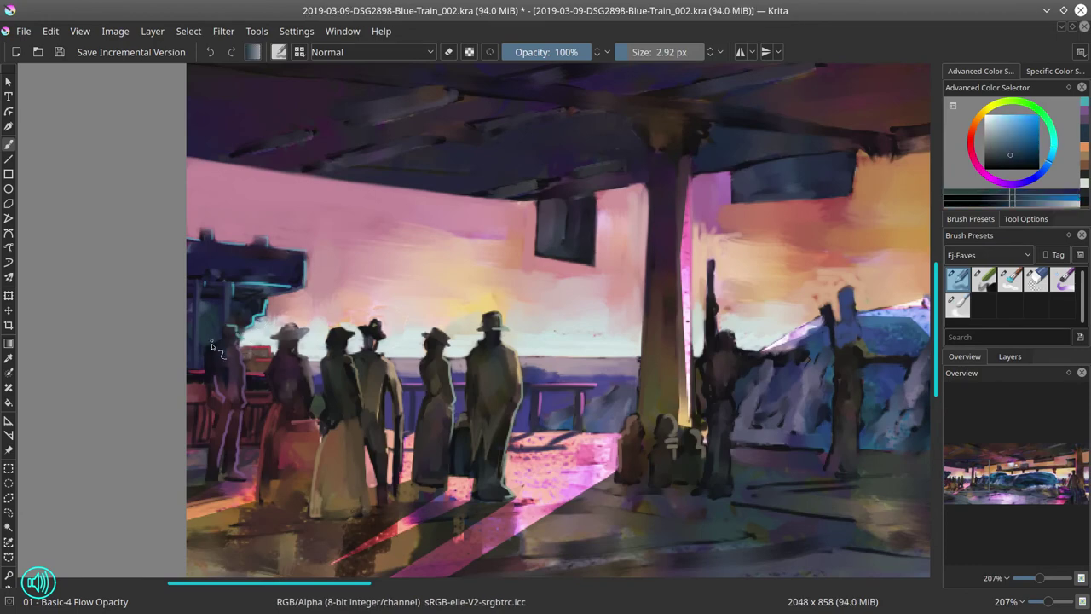
left_click(225, 345, "ctrl")
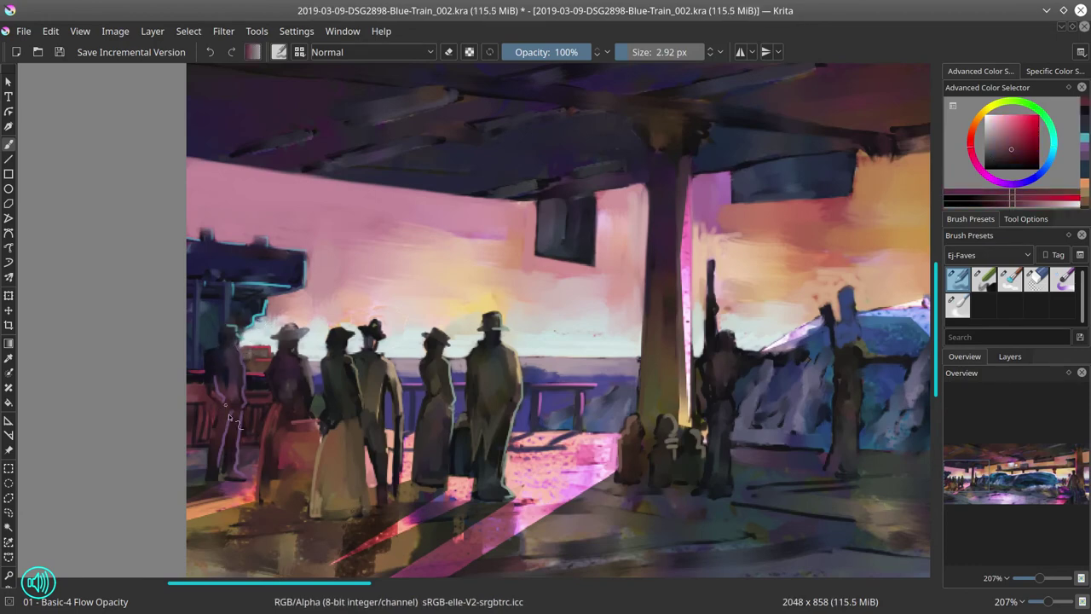
left_click(208, 372, "ctrl")
left_click(247, 486, "ctrl")
left_click_drag(238, 486, 252, 426)
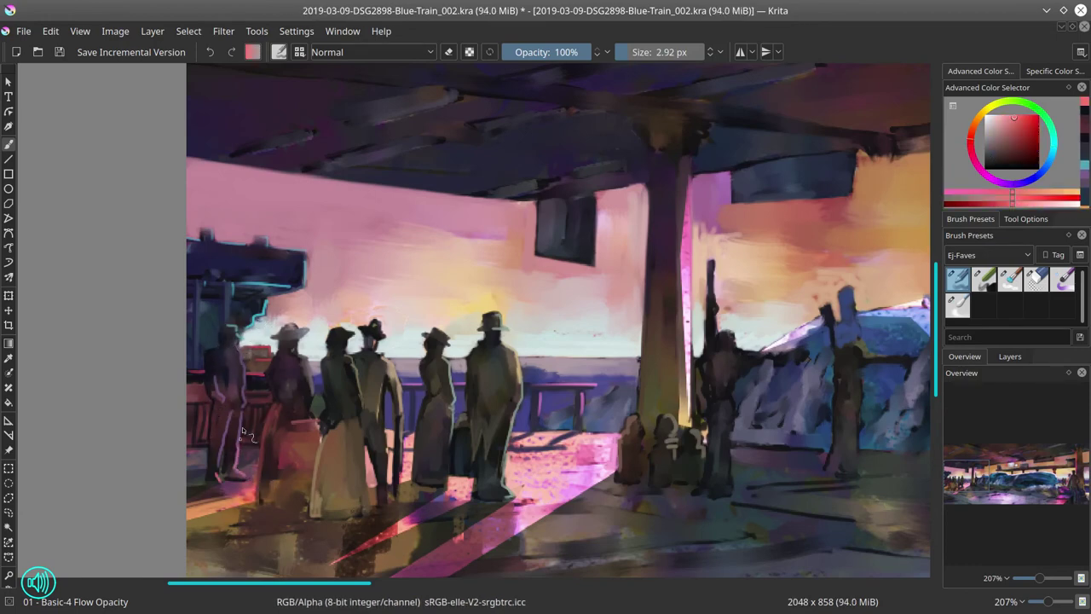
Save the painting and paint small dark-red strokes on the figure by the pillar
scroll(441, 294, "down", 6)
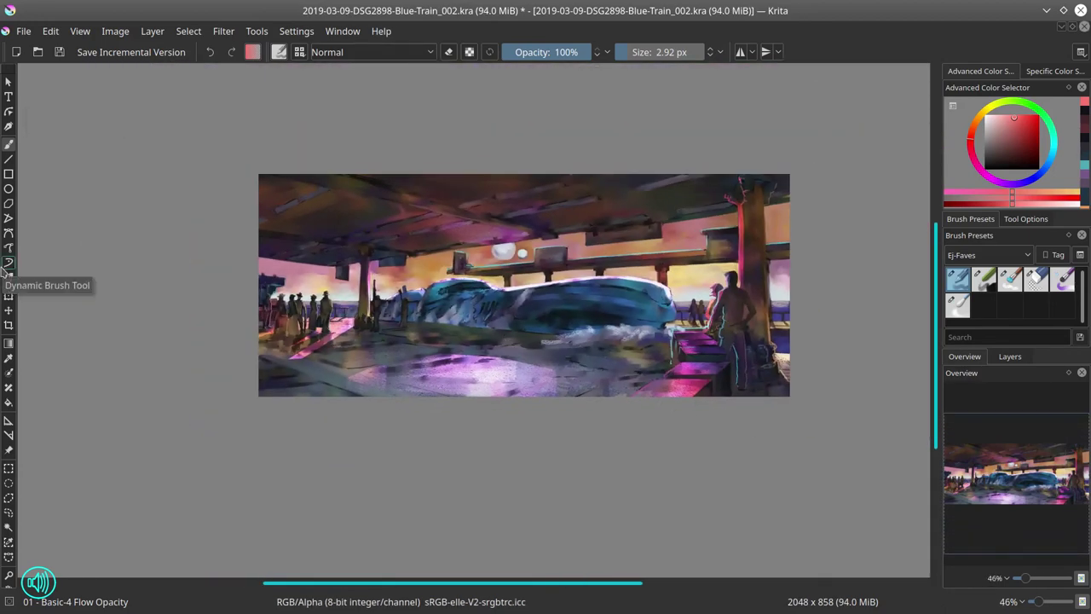
key("ctrl+s")
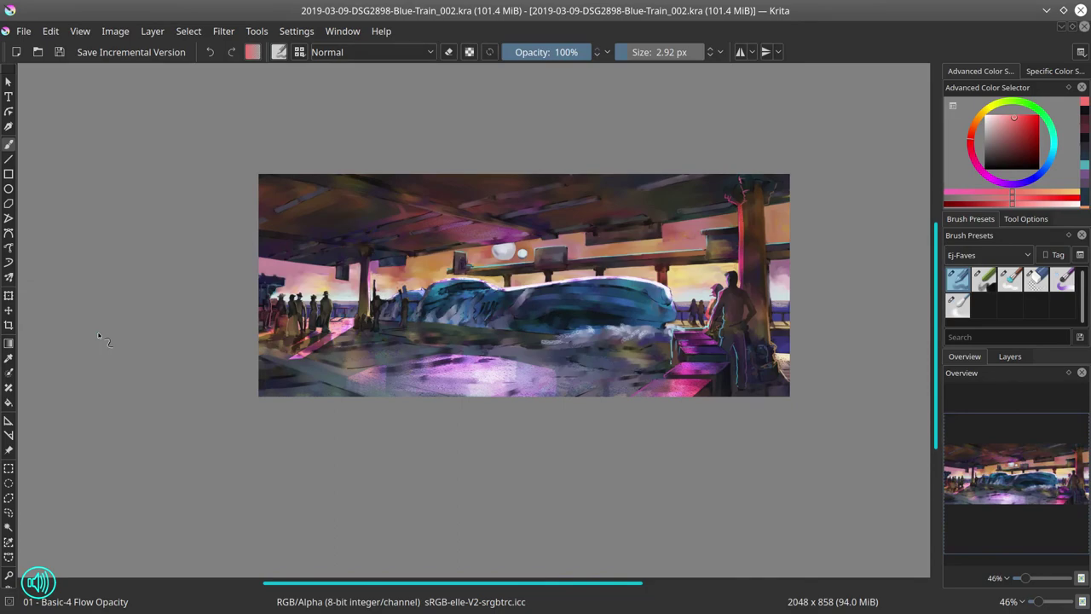
scroll(375, 292, "up", 5)
left_click(418, 291, "ctrl")
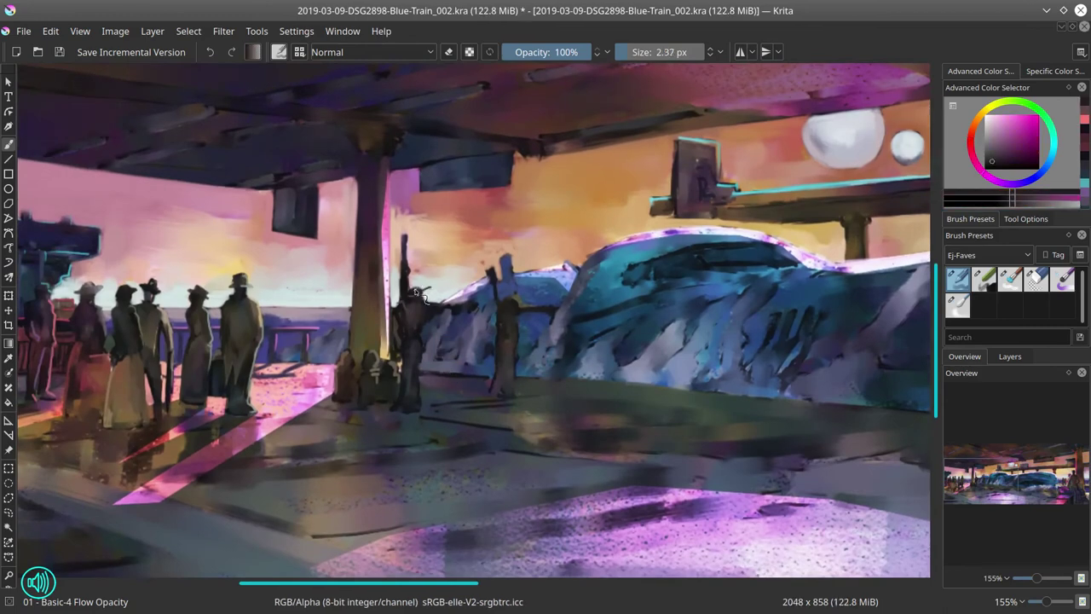
left_click(416, 288, "ctrl")
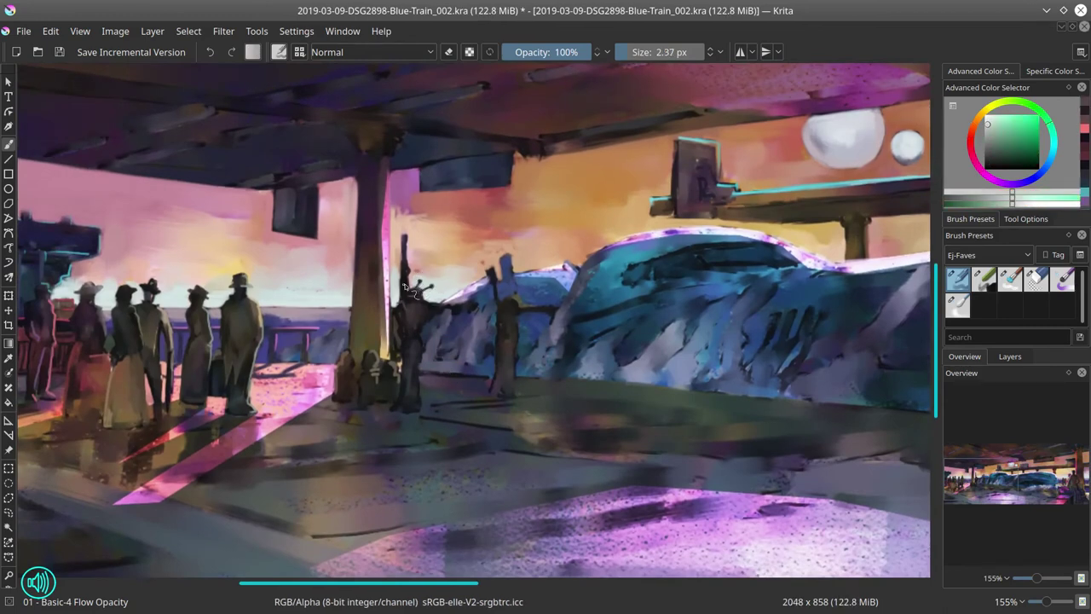
left_click(451, 281, "ctrl")
mouse_move(430, 307)
left_mouse_down()
mouse_move(465, 305)
mouse_move(443, 320)
left_mouse_up()
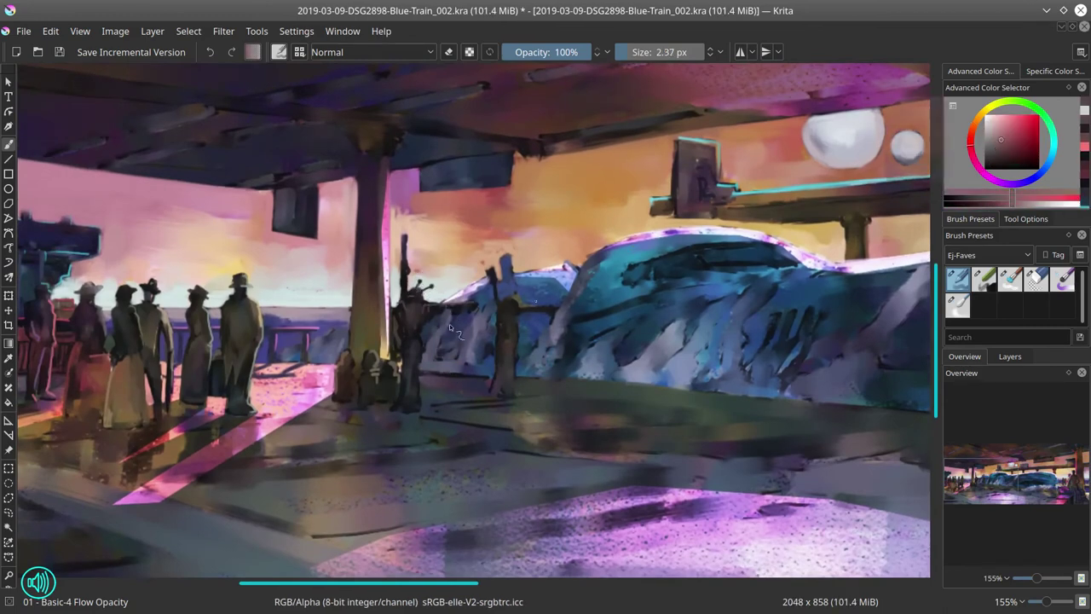
Sample light pinks, dark blue-greys and the colours down the figure's pole
left_click(430, 322, "ctrl")
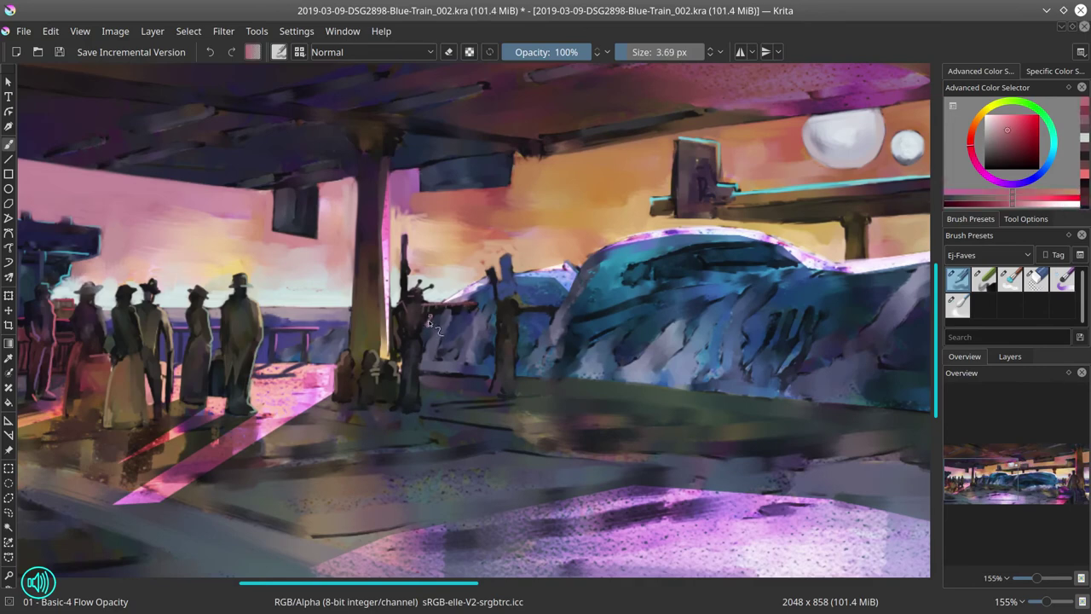
left_click(424, 392, "ctrl")
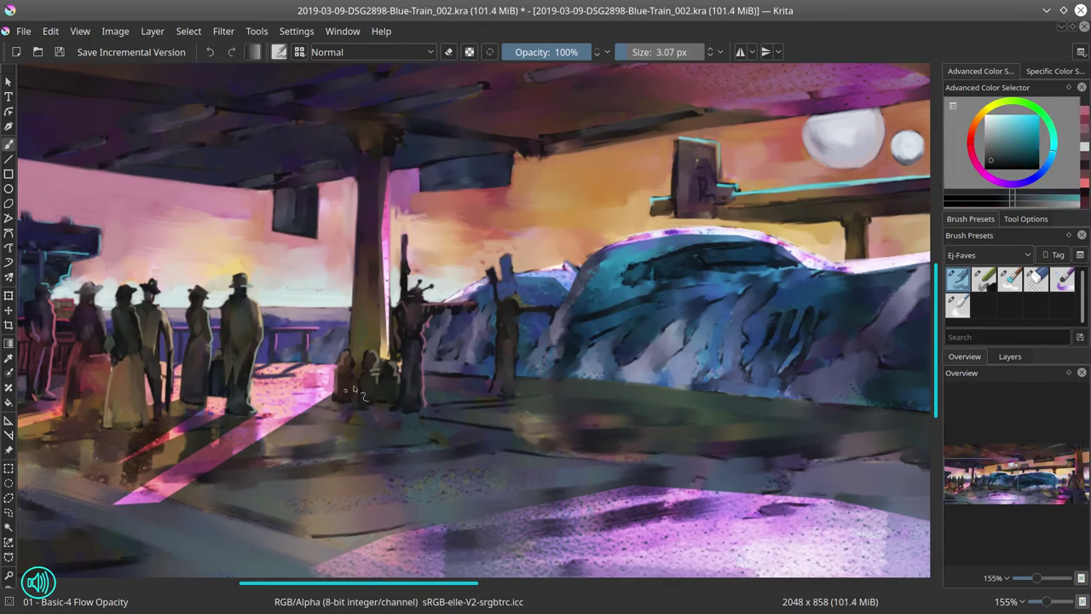
left_click(400, 345, "ctrl")
left_click(335, 332, "ctrl")
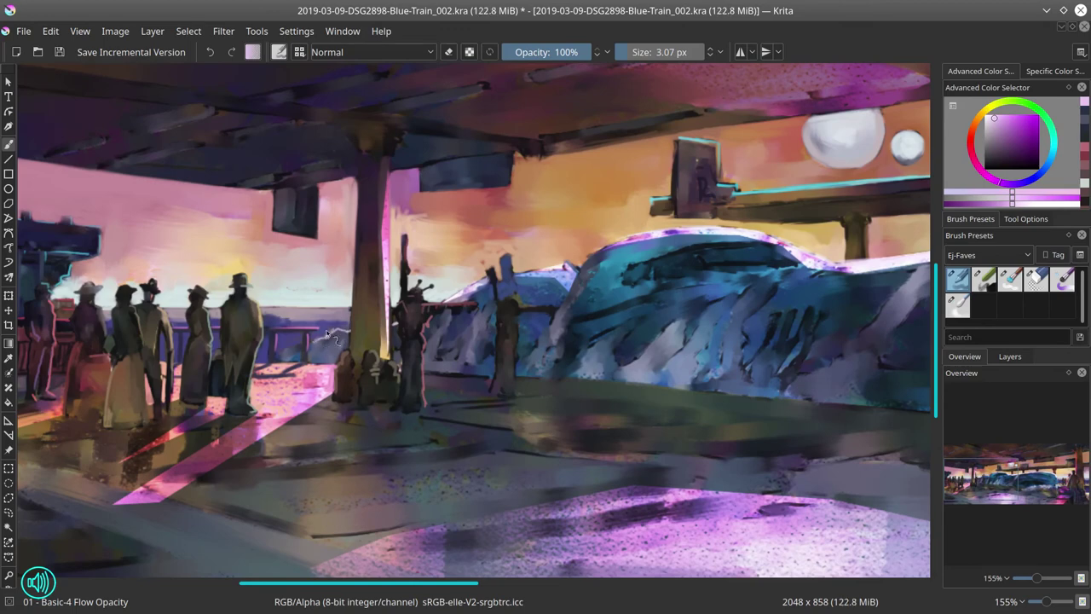
left_click(396, 323, "ctrl")
left_click(405, 325, "ctrl")
left_click(401, 305, "ctrl")
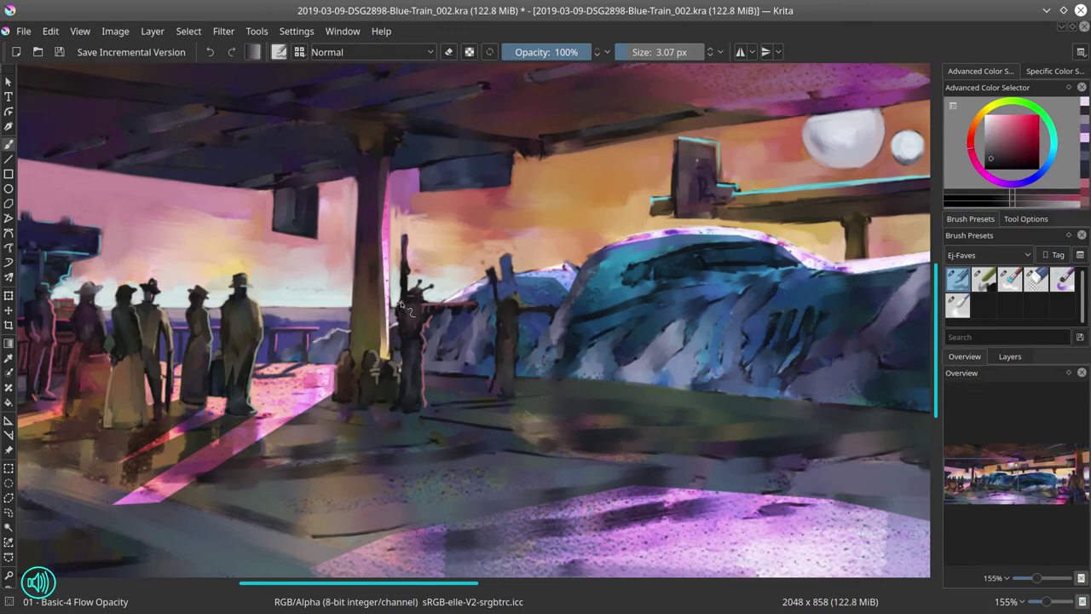
left_click(400, 307, "ctrl")
left_click(401, 312, "ctrl")
left_click(400, 318, "ctrl")
left_click(400, 324, "ctrl")
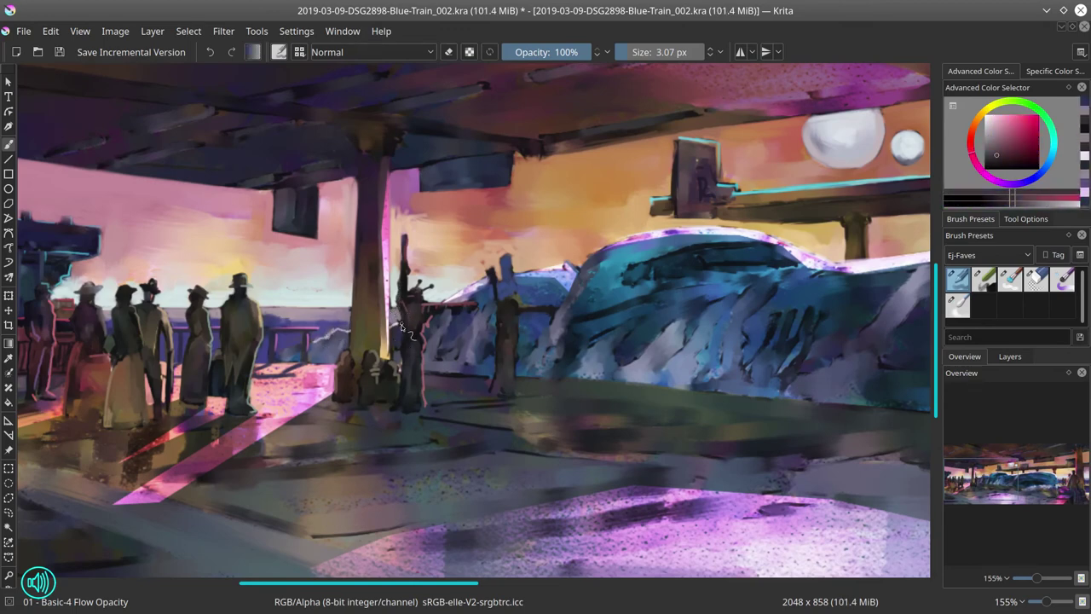
left_click(402, 332, "ctrl")
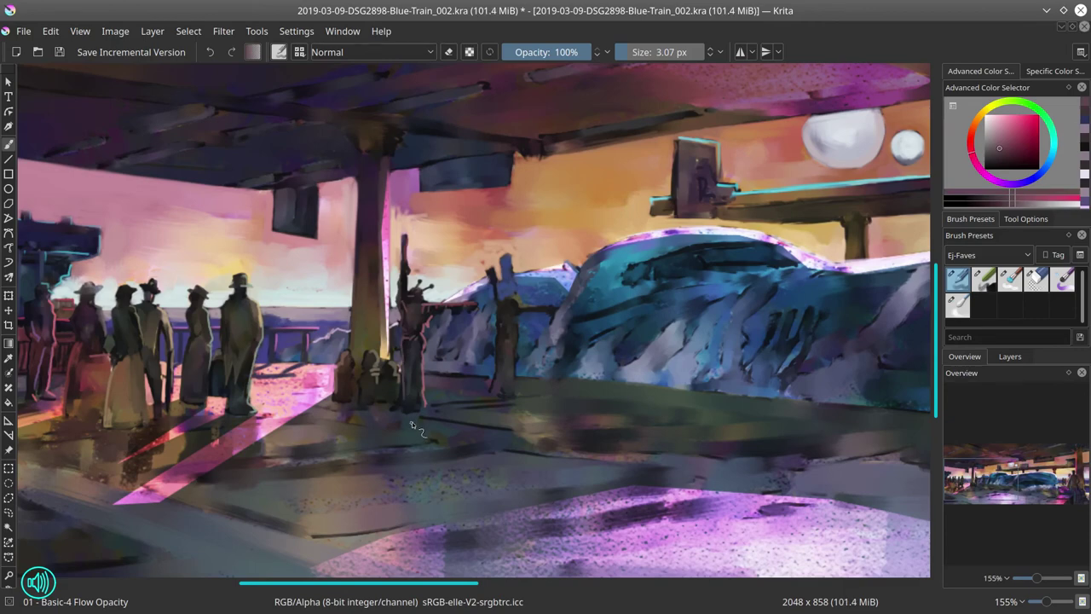
Sample pinks, a pale peach-white from the sky and dark train blues with a smaller brush
left_click_drag(503, 336, 404, 349)
left_click(358, 367, "ctrl")
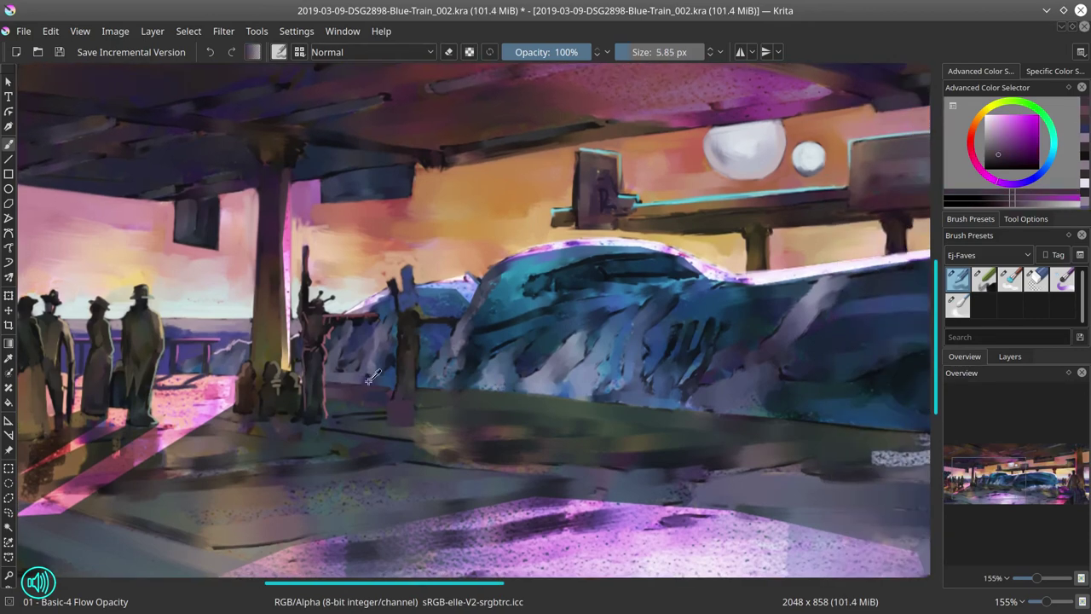
left_click(331, 383, "ctrl")
key("bracketleft")
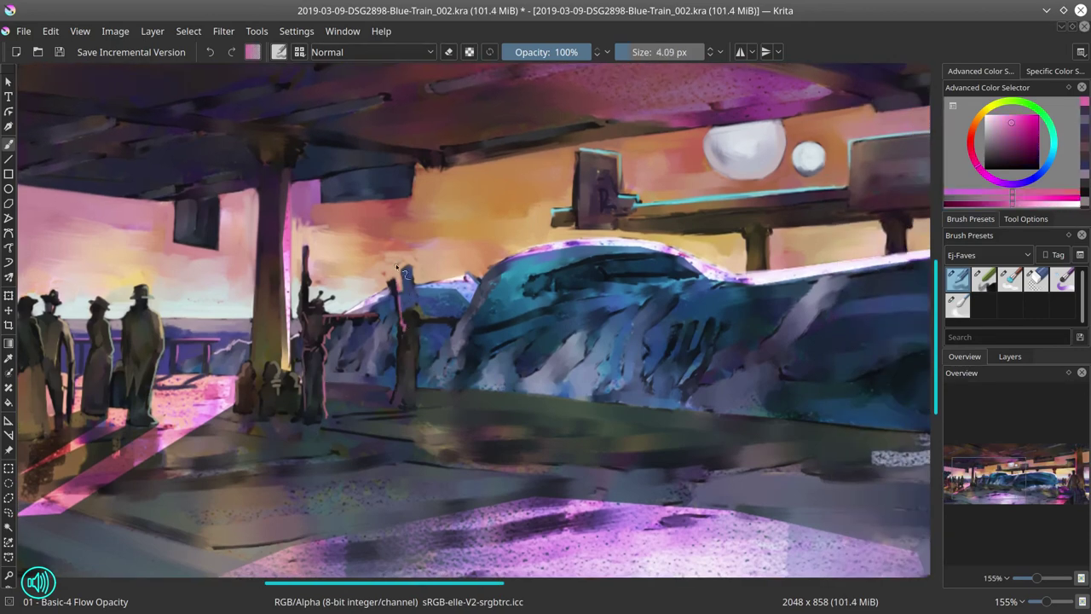
left_click(398, 267, "ctrl")
left_click(477, 364, "ctrl")
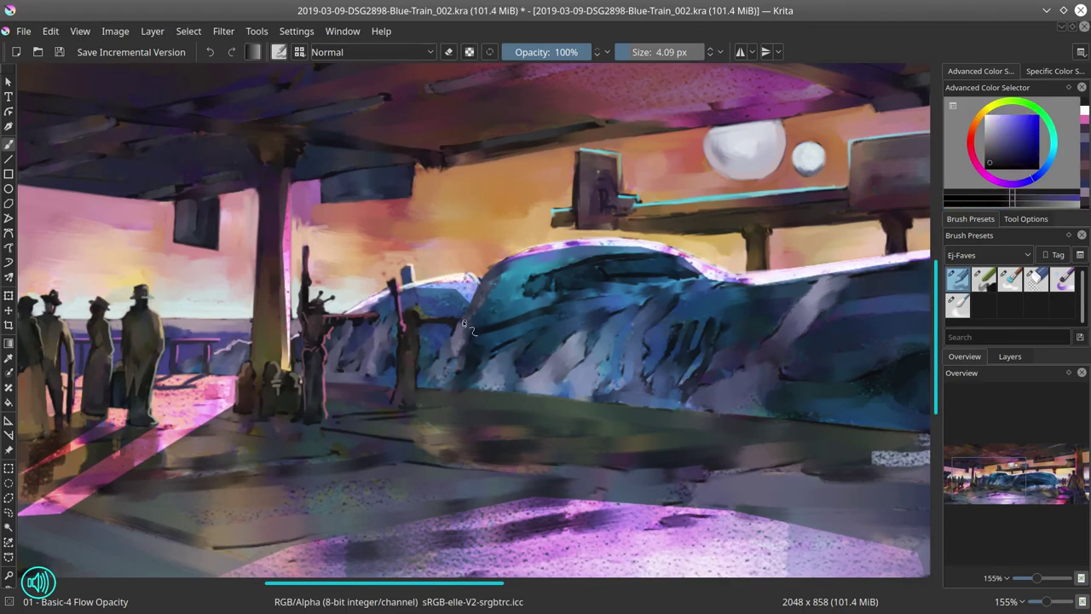
left_click(438, 369, "ctrl")
left_click(410, 364, "ctrl")
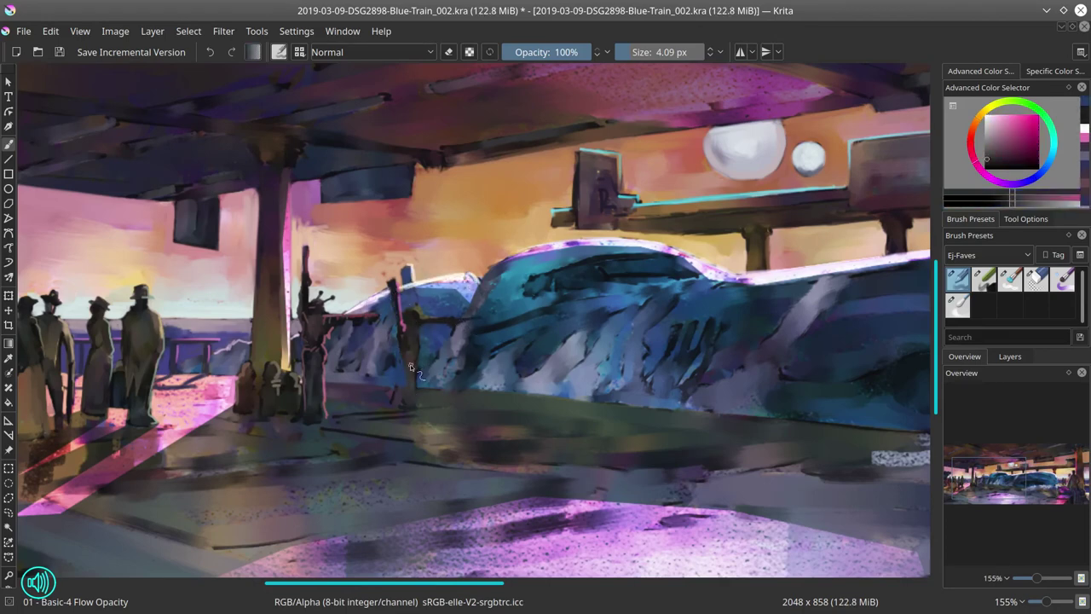
Sample tan, green and dark reddish-grey from the figures at a finer brush size
key("bracketleft")
key("bracketleft")
key("bracketleft")
key("bracketleft")
key("bracketleft")
left_click(406, 368, "ctrl")
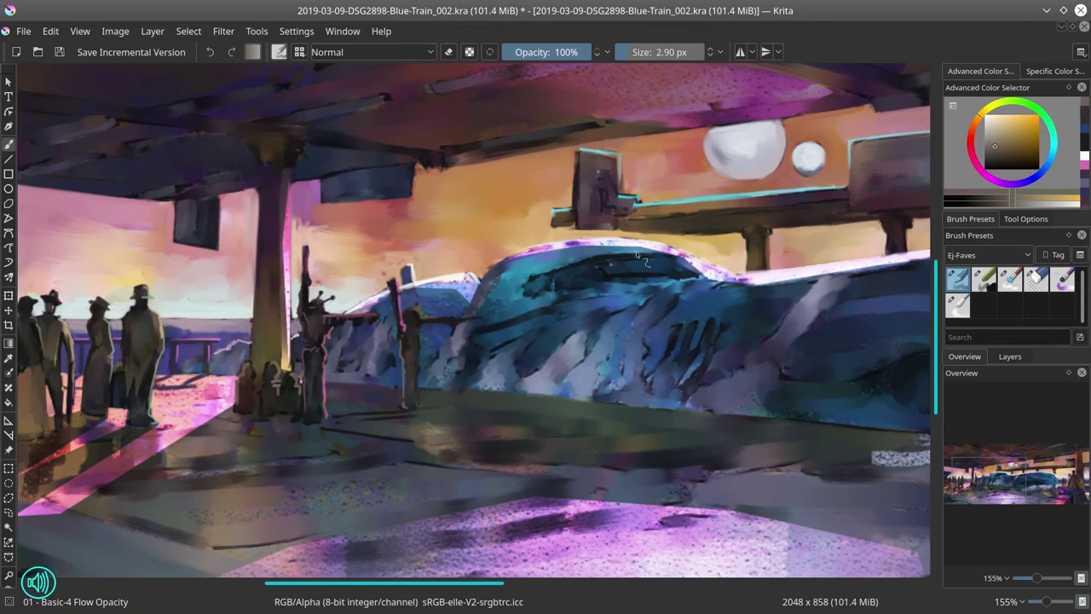
left_click(419, 362, "ctrl")
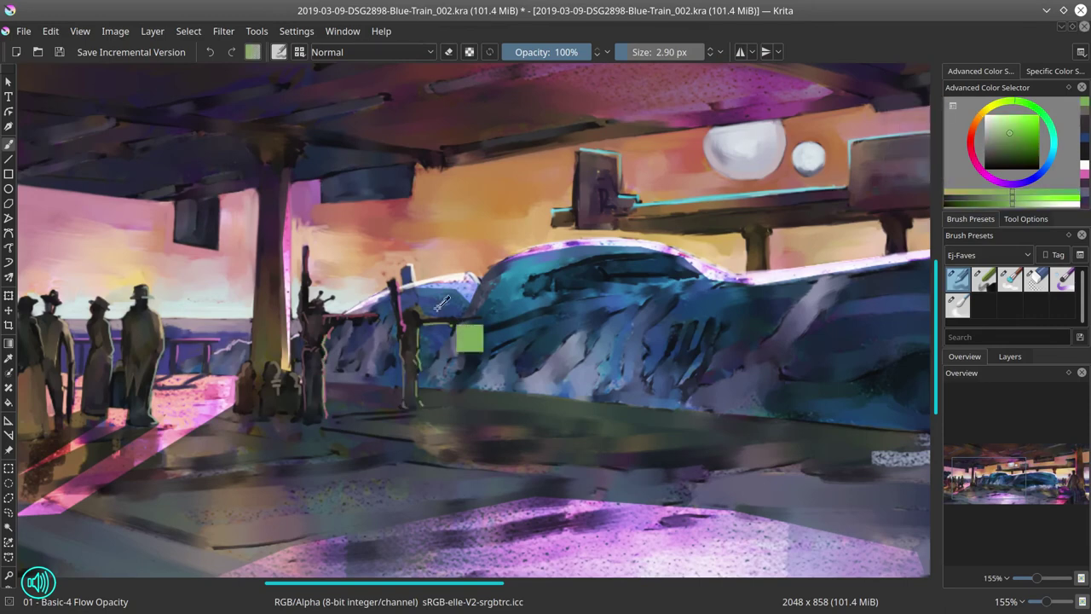
left_click(448, 362, "ctrl")
left_click(431, 374, "ctrl")
key("bracketright")
key("bracketright")
key("bracketright")
Dab four bright green lights onto the figures and save the painting
left_click(456, 280, "ctrl")
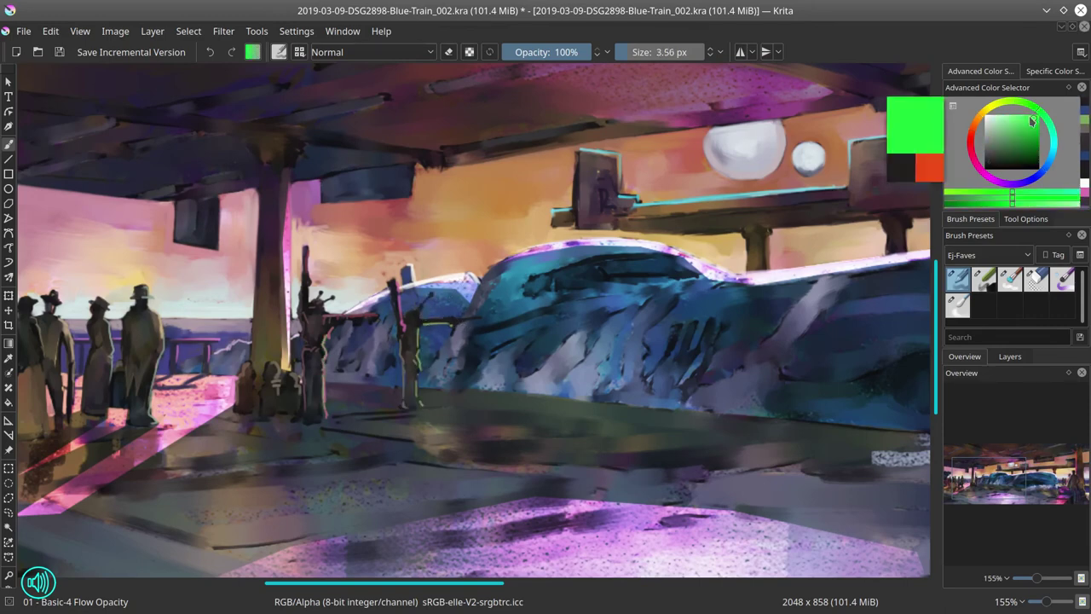
left_click(375, 317)
left_click(475, 319)
left_click(392, 280)
left_click(306, 247)
key("bracketright")
key("bracketright")
key("bracketright")
key("bracketright")
key("bracketright")
key("bracketright")
key("bracketright")
key("bracketright")
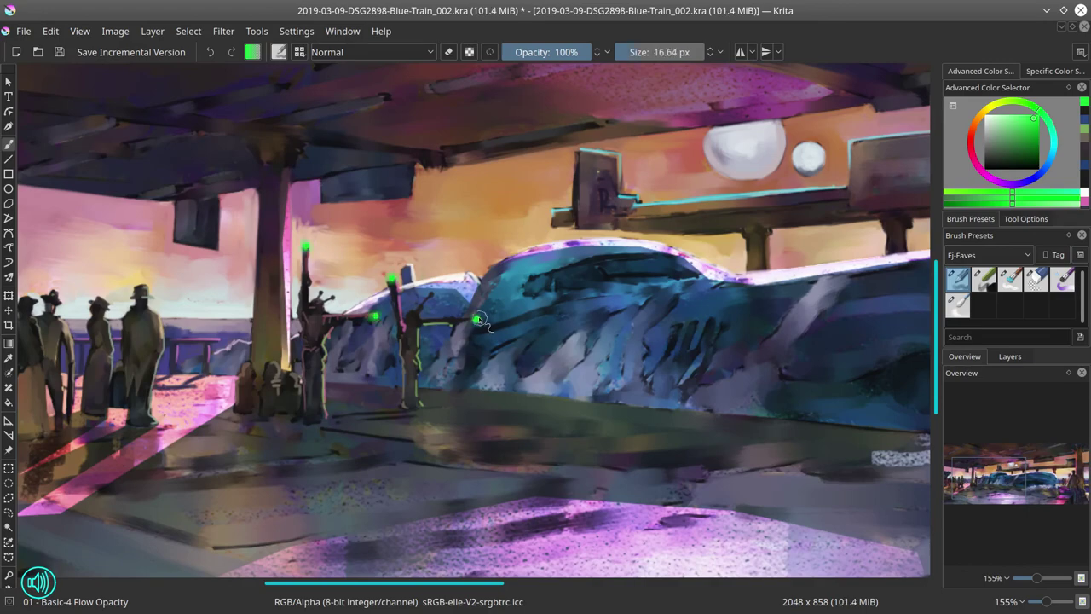
scroll(511, 416, "down", 7)
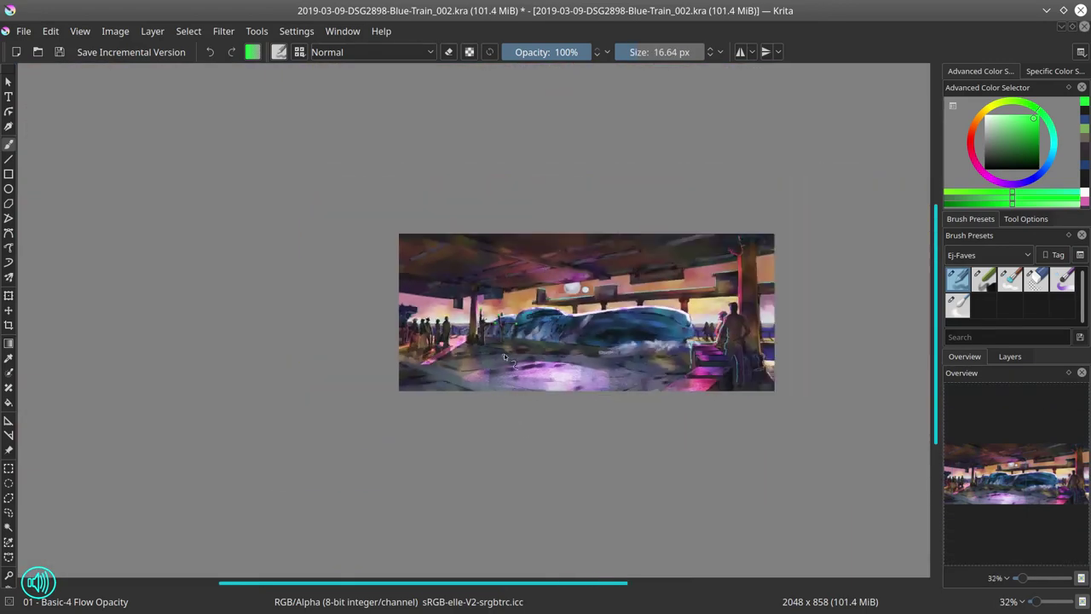
left_click(60, 52)
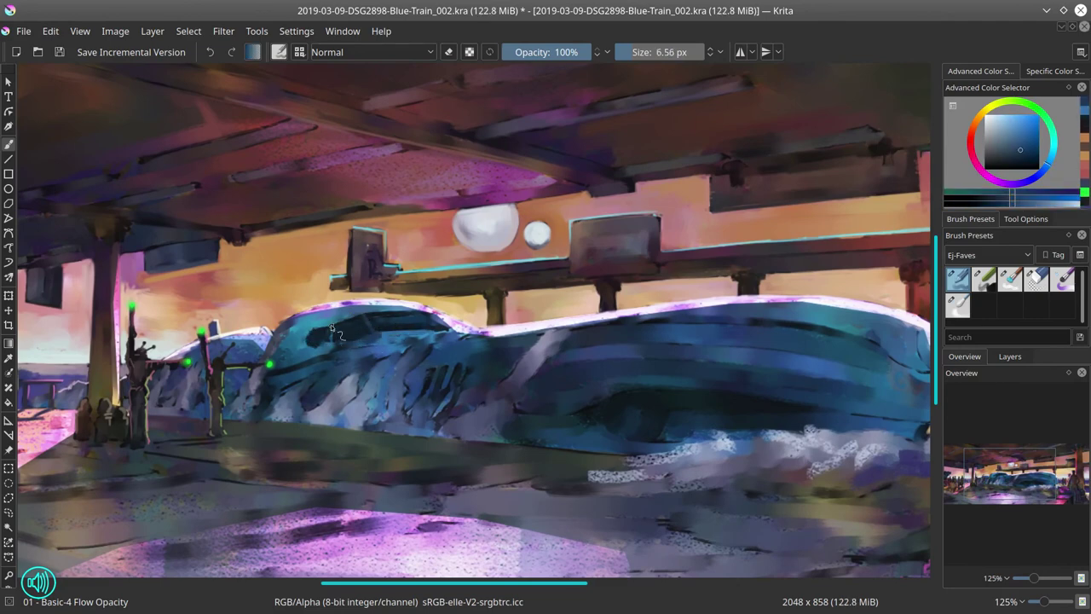
Paint a thin pale-lavender highlight along the train window and sample darker train blues
left_click(410, 318, "ctrl")
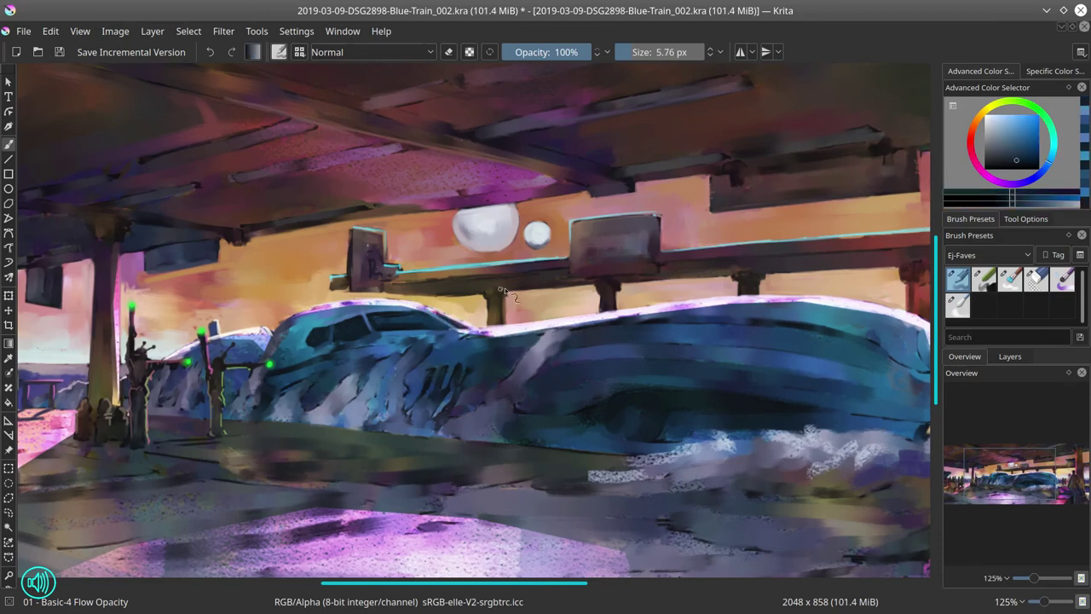
left_click(451, 334, "ctrl")
left_click_drag(464, 331, 406, 338)
left_click(309, 368, "ctrl")
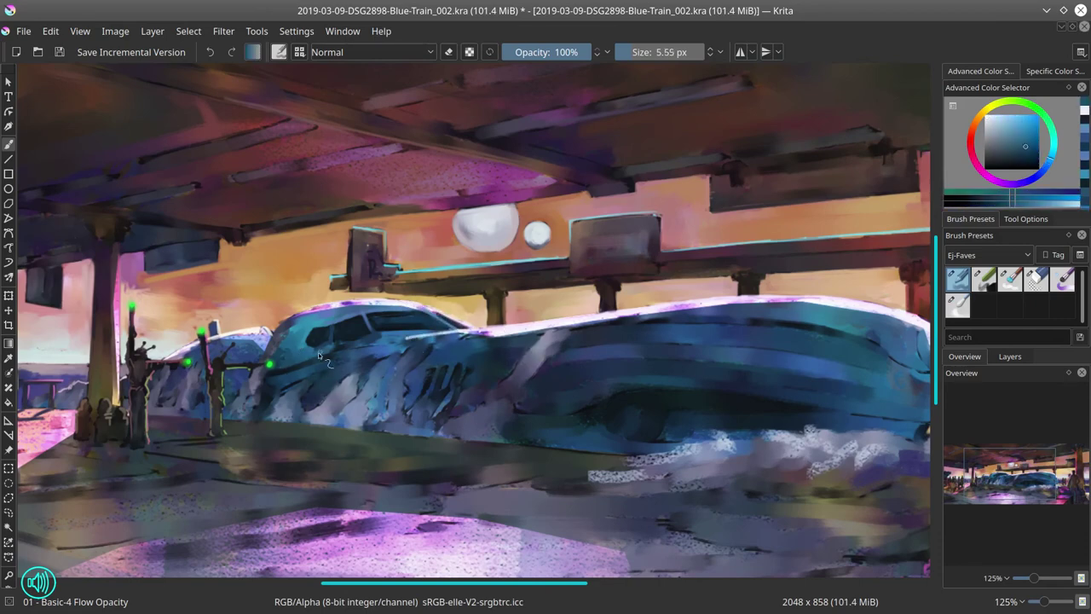
left_click(308, 368, "ctrl")
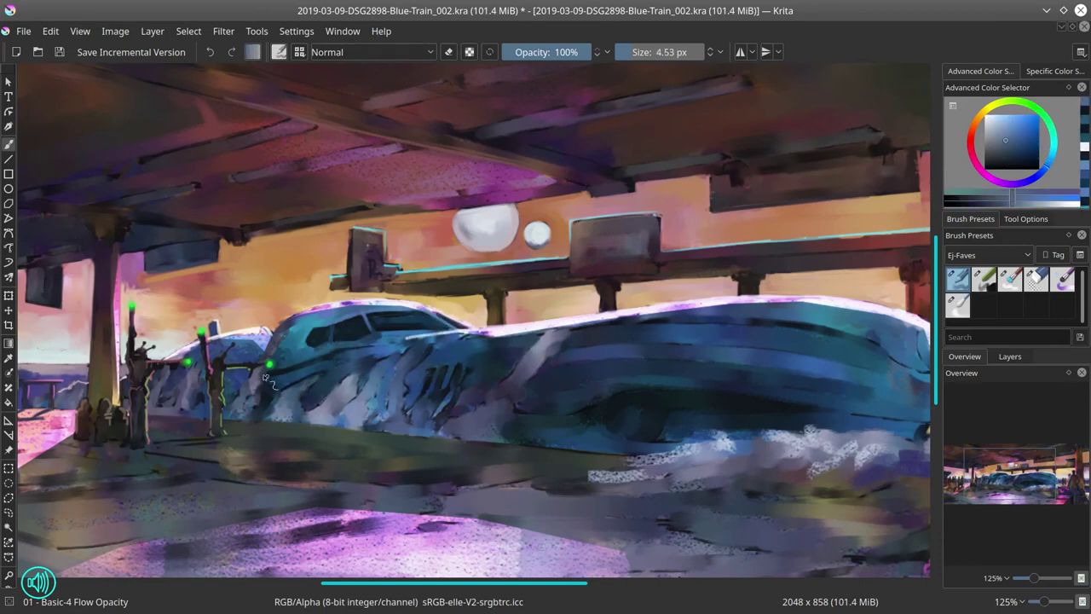
left_click(274, 401, "ctrl")
left_click(426, 375, "ctrl")
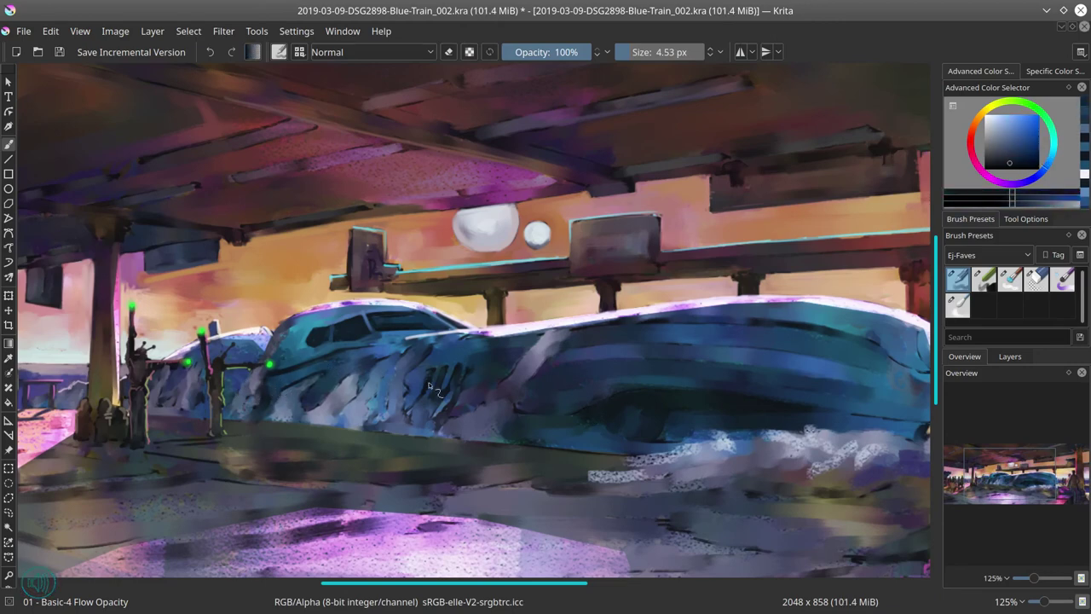
left_click(464, 378, "ctrl")
left_click(465, 373, "ctrl")
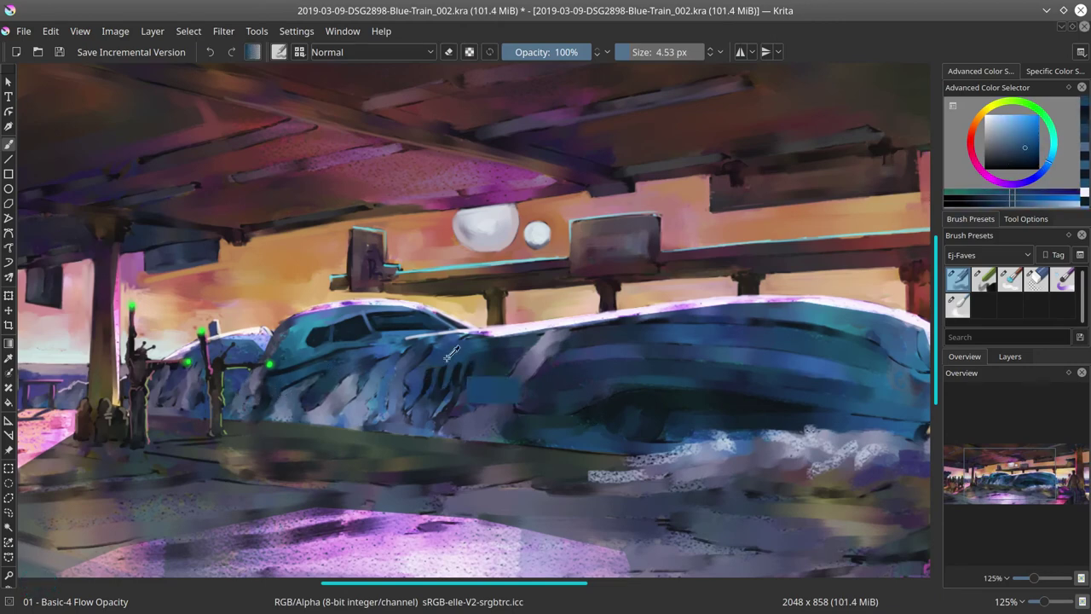
left_click(456, 368, "ctrl")
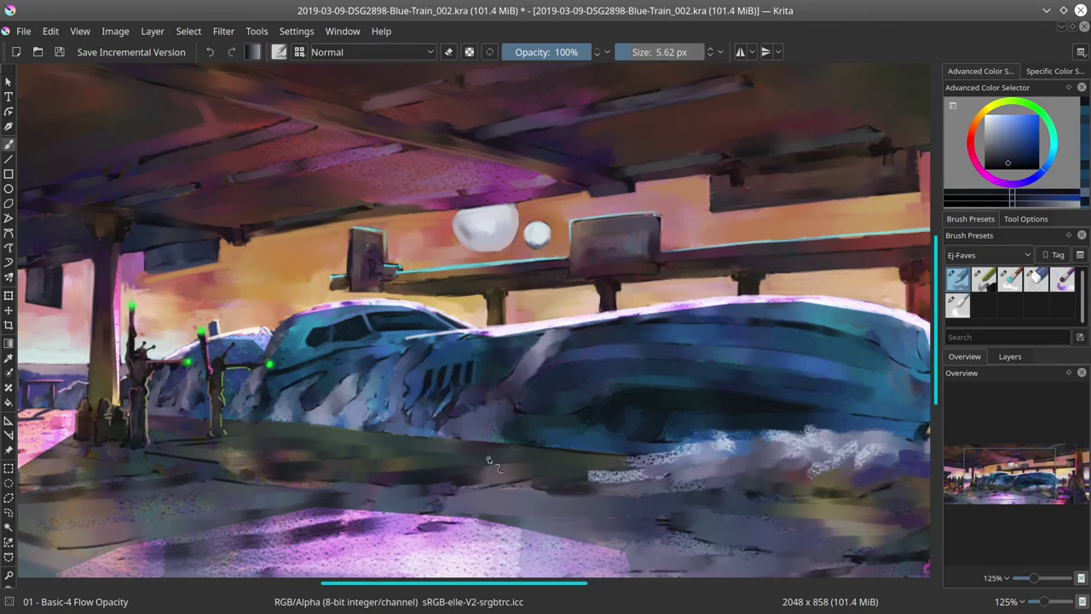
key("slash")
Paint light-grey diagonal chalk streaks over the train body, save, and add one lower-body streak
left_click(500, 387, "ctrl")
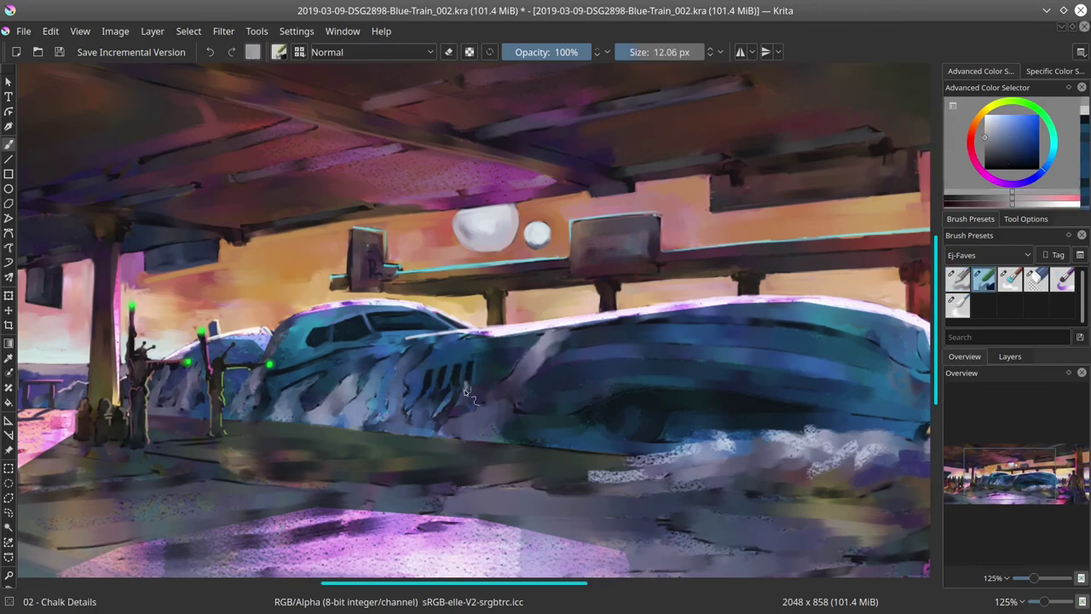
left_click_drag(477, 384, 452, 421)
left_click_drag(559, 323, 510, 387)
key("bracketleft")
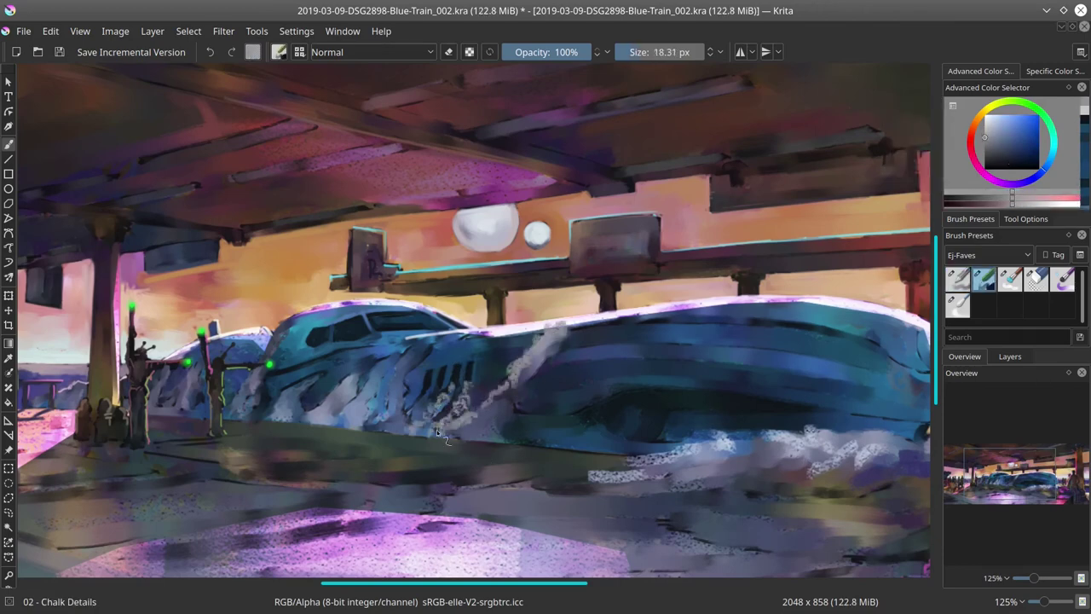
left_click_drag(406, 358, 390, 406)
left_click(60, 52)
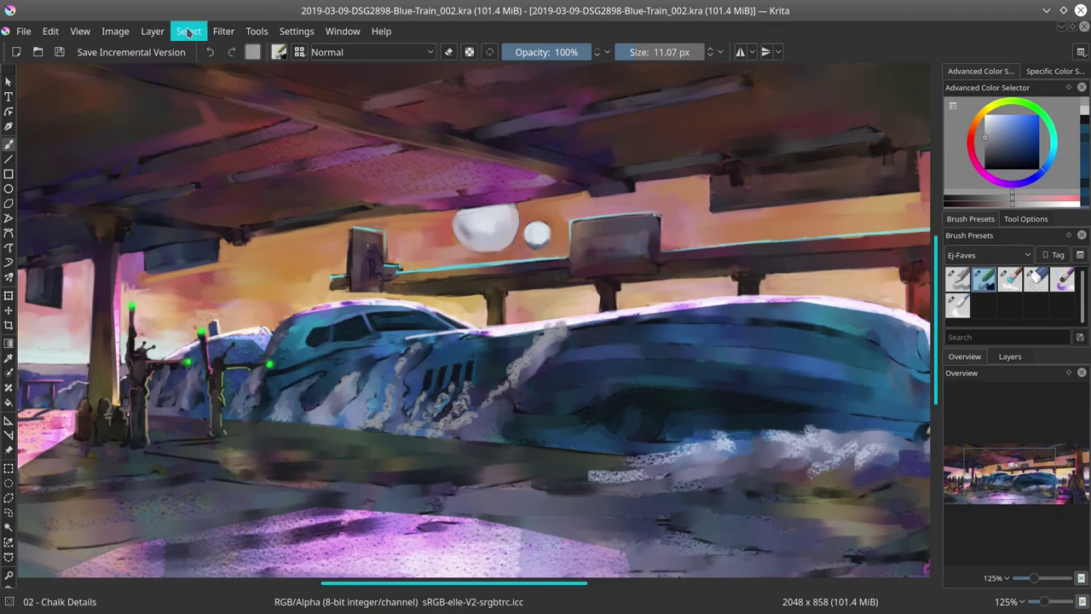
left_click_drag(386, 363, 553, 334)
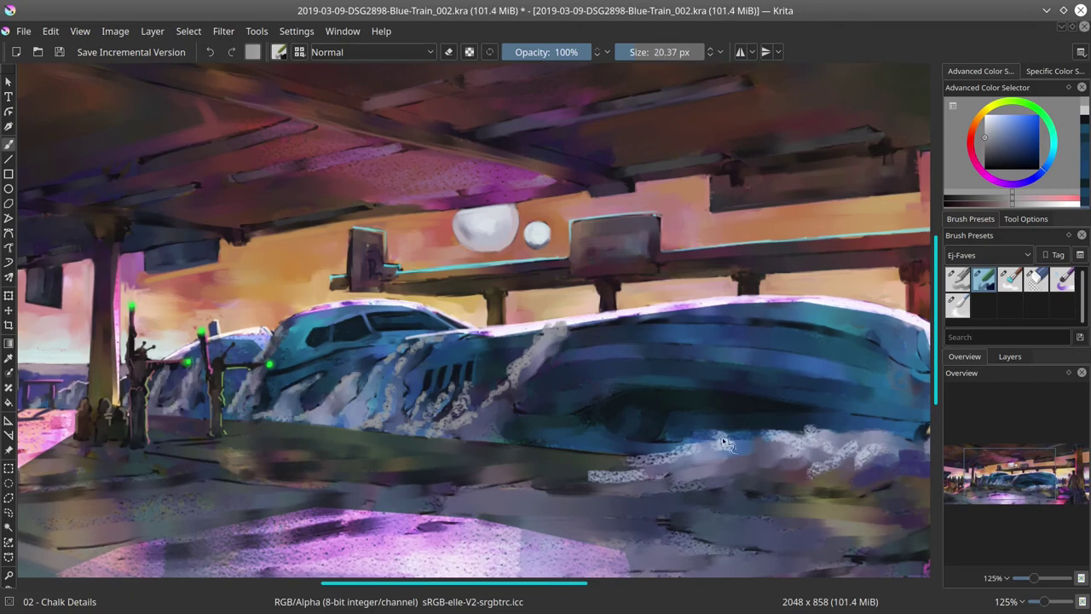
left_click_drag(864, 436, 740, 427)
With the Basic-4 Flow Opacity brush, sample train blues and resize the brush to about 8.7 px
key("slash")
left_click(411, 402, "ctrl")
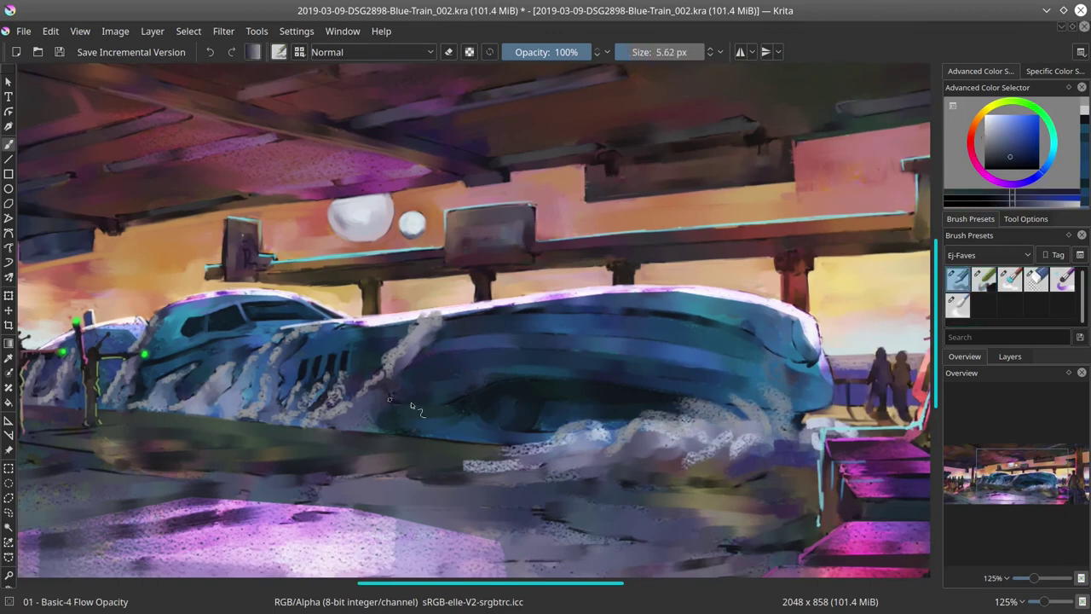
left_click(452, 401, "ctrl")
mouse_move(496, 376)
left_mouse_down()
mouse_move(597, 384)
mouse_move(572, 384)
left_mouse_up()
left_click(567, 383, "ctrl")
left_click(515, 423, "ctrl")
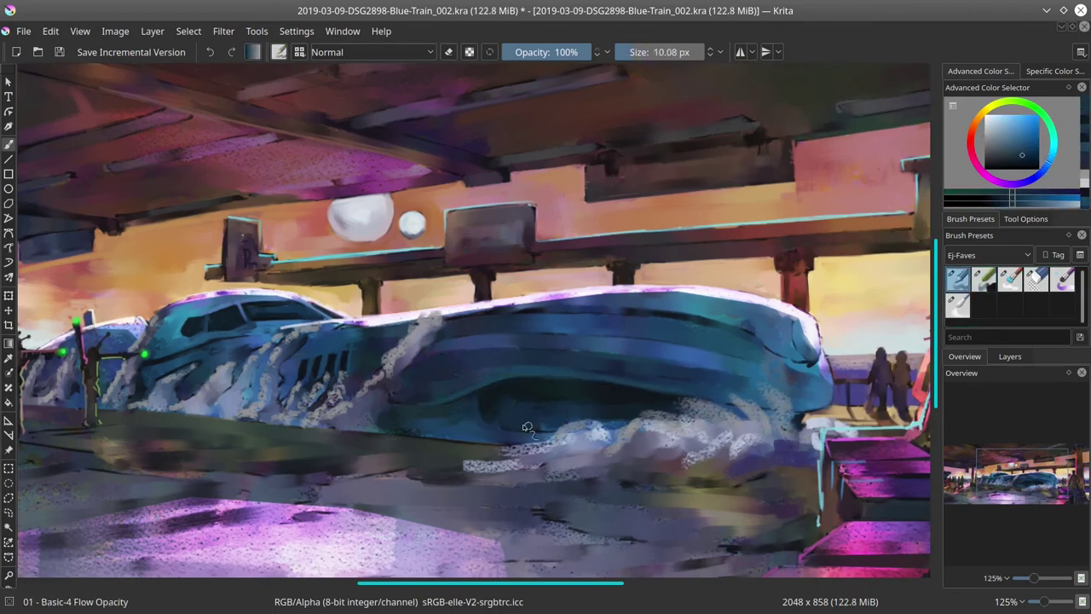
left_click(528, 428, "ctrl")
left_click_drag(527, 428, 499, 400)
left_click(492, 415, "ctrl")
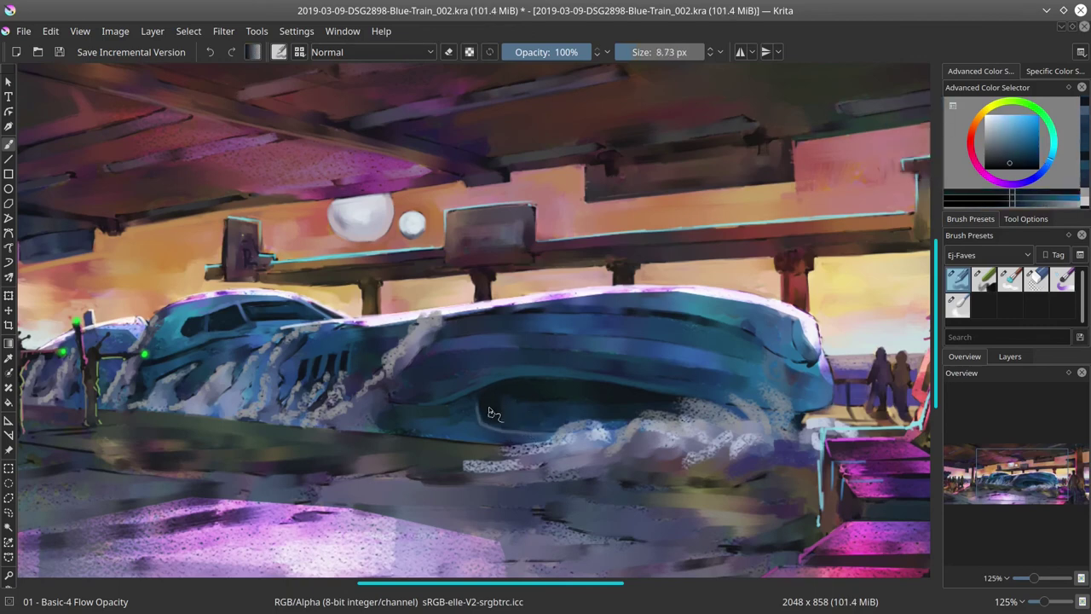
left_click(499, 390, "ctrl")
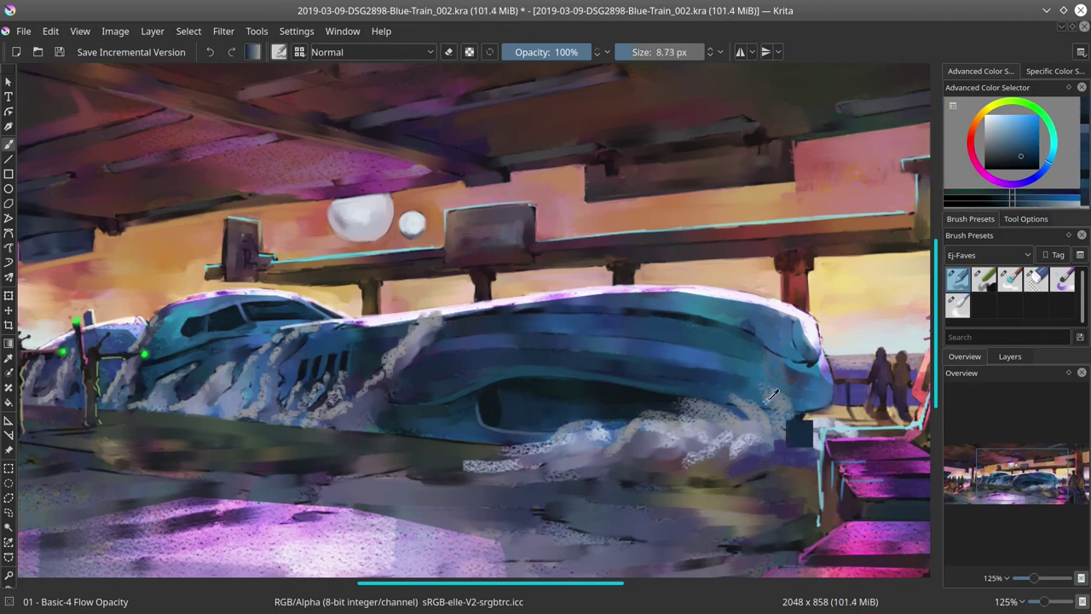
Paint a light lavender chalk stroke on the train with the Chalk Details brush
left_click(801, 430, "ctrl")
key("bracketleft")
left_click(801, 431, "ctrl")
left_click(801, 431, "ctrl")
key("bracketleft")
key("bracketleft")
key("bracketleft")
key("bracketleft")
key("bracketleft")
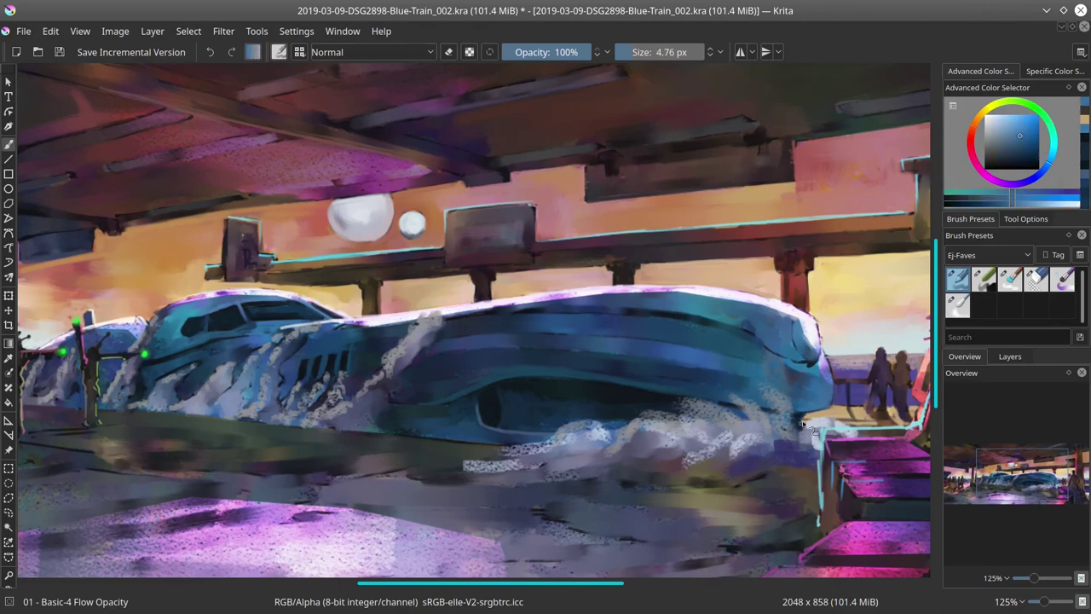
left_click_drag(801, 430, 713, 446)
left_click(737, 368, "ctrl")
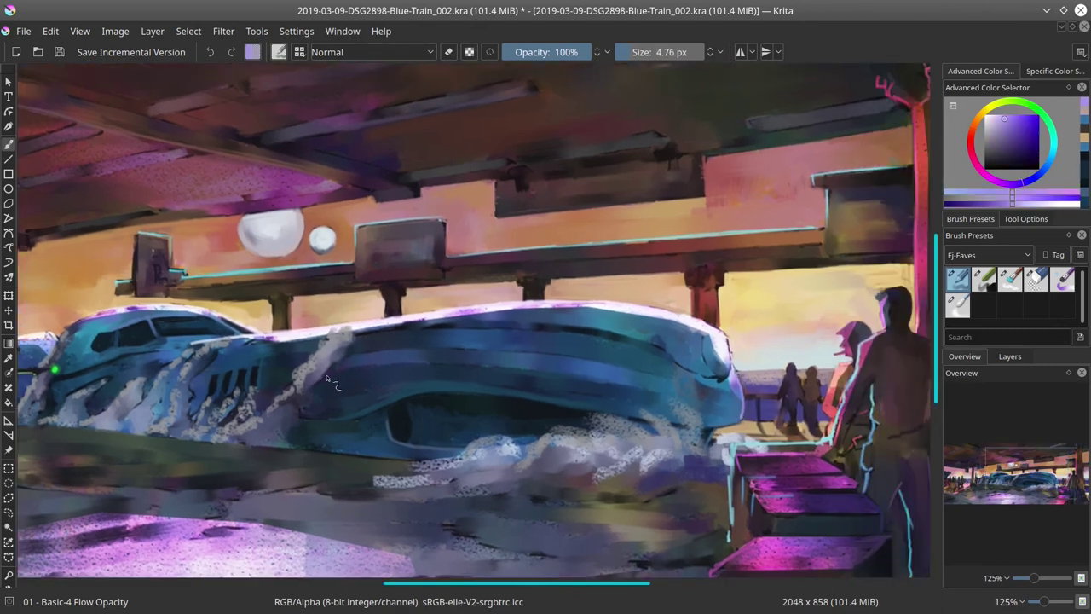
key("slash")
left_click_drag(395, 443, 443, 460)
key("bracketright")
key("bracketright")
left_click(582, 385, "ctrl")
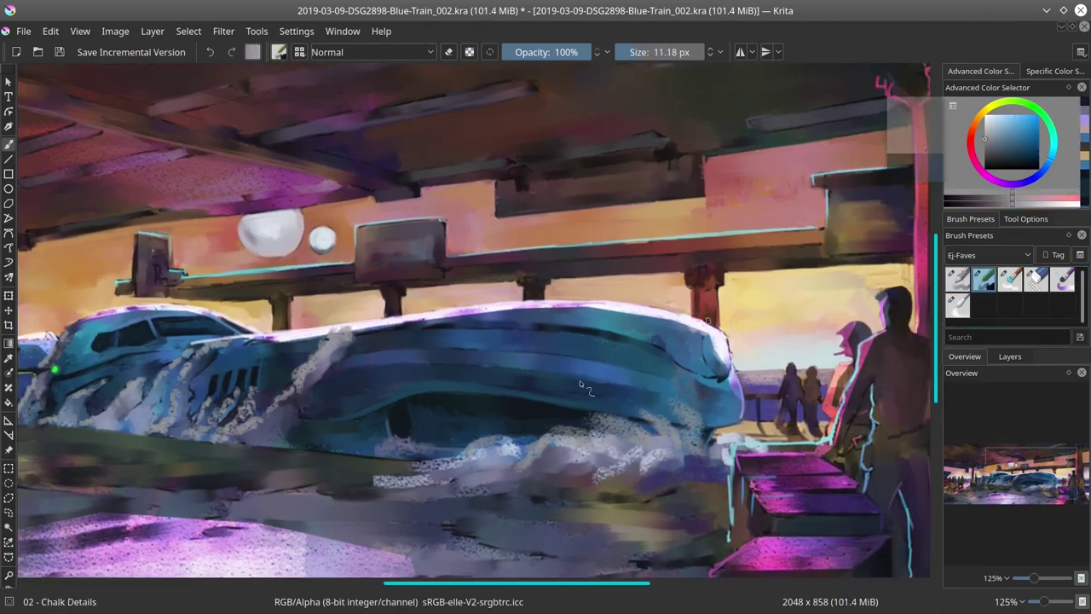
key("bracketleft")
left_click_drag(497, 471, 748, 442)
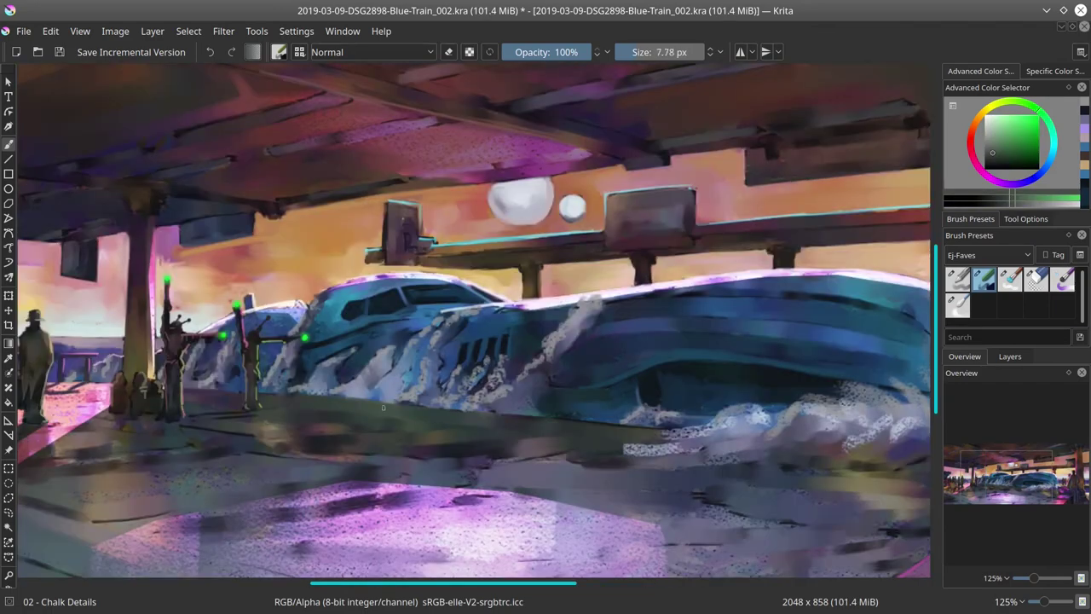
Return to Basic-4 at about 4 px and paint dark strokes along the train's front
key("slash")
key("bracketleft")
key("bracketleft")
left_click(358, 416, "ctrl")
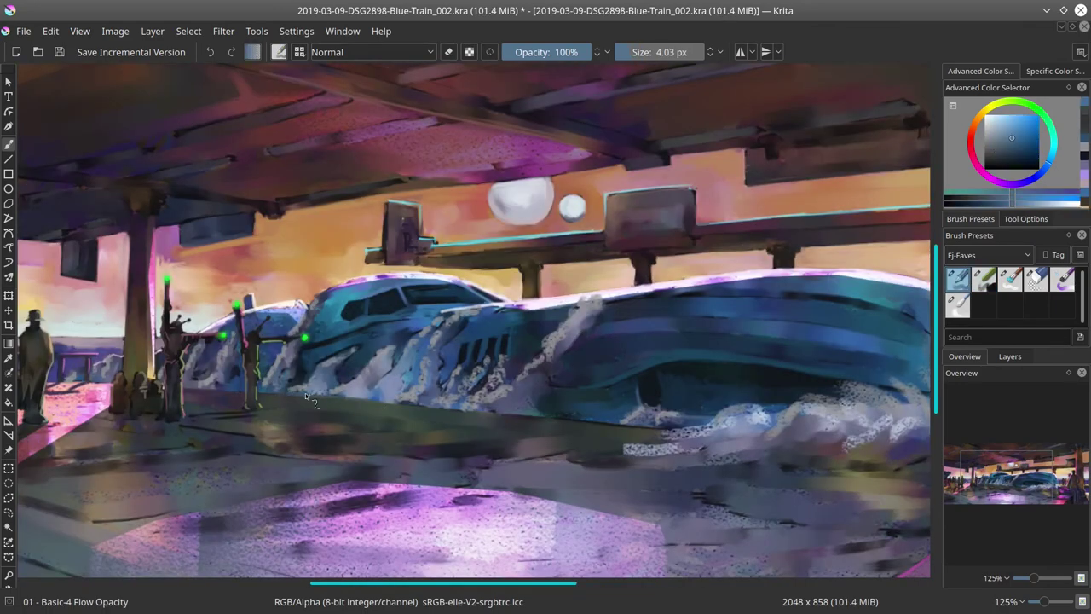
left_click(478, 414, "ctrl")
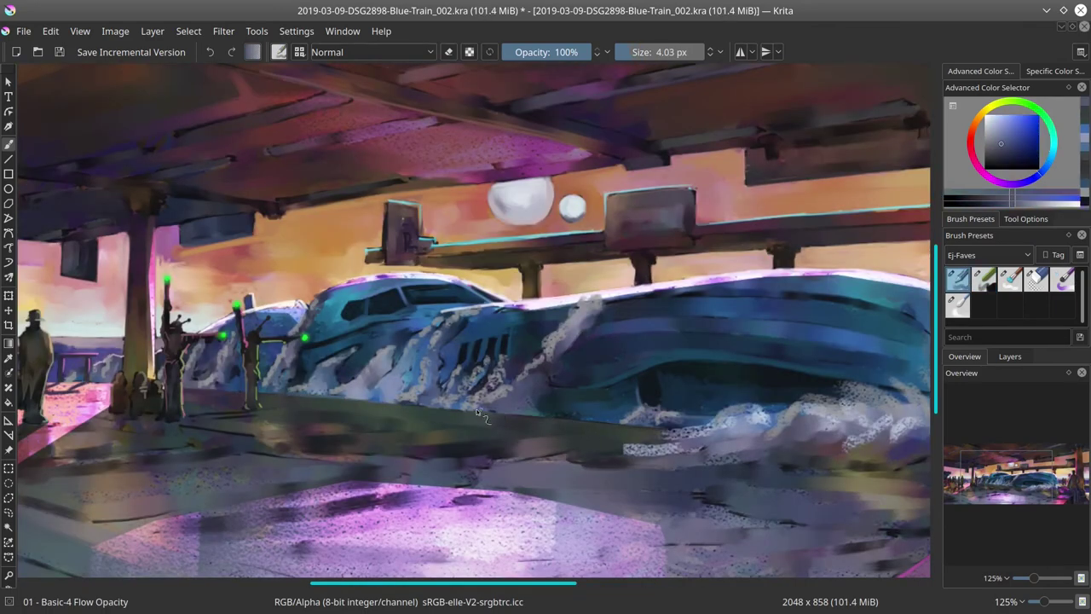
left_click(439, 383, "ctrl")
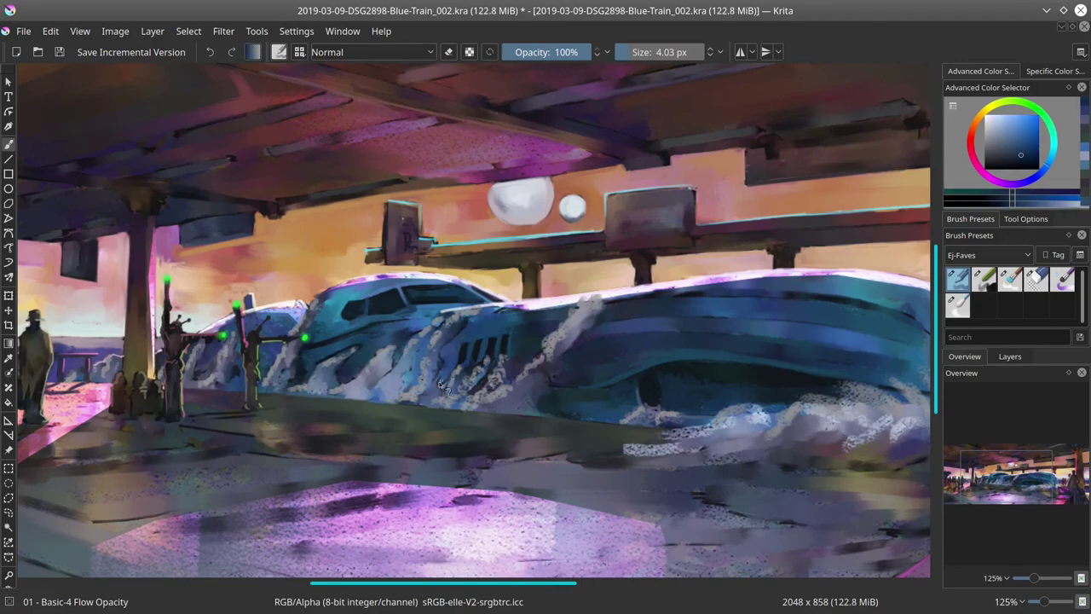
left_click(467, 389, "ctrl")
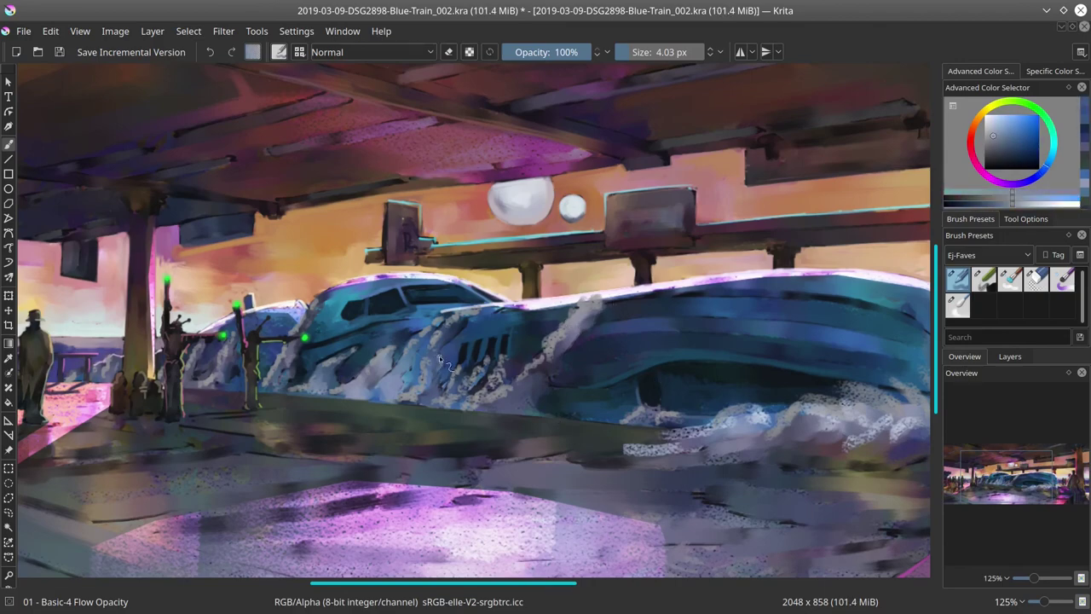
left_click_drag(617, 278, 386, 333)
left_click(501, 354, "ctrl")
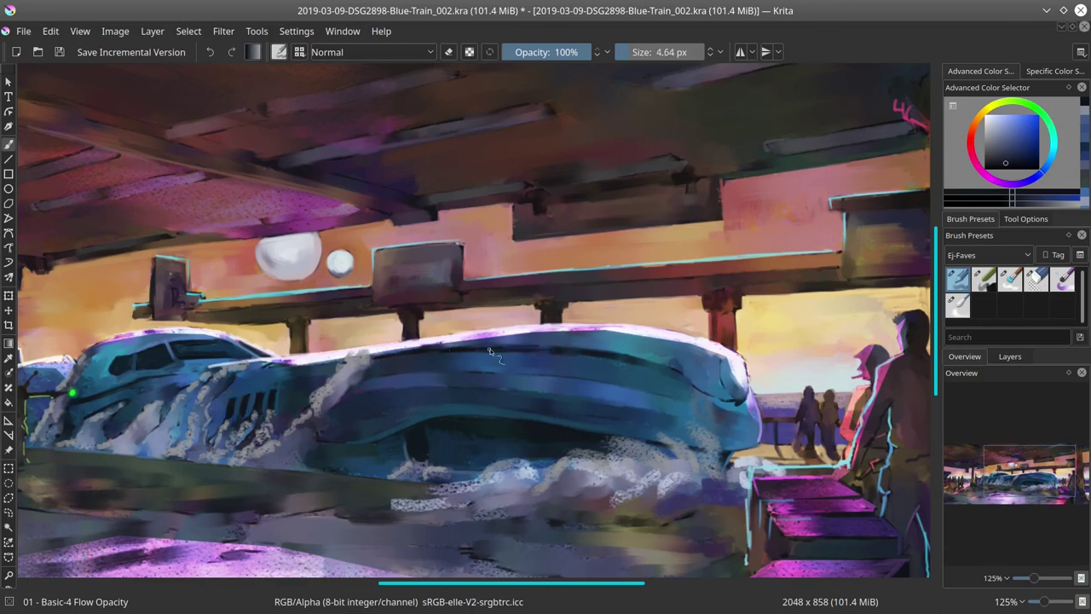
left_click(714, 395, "ctrl")
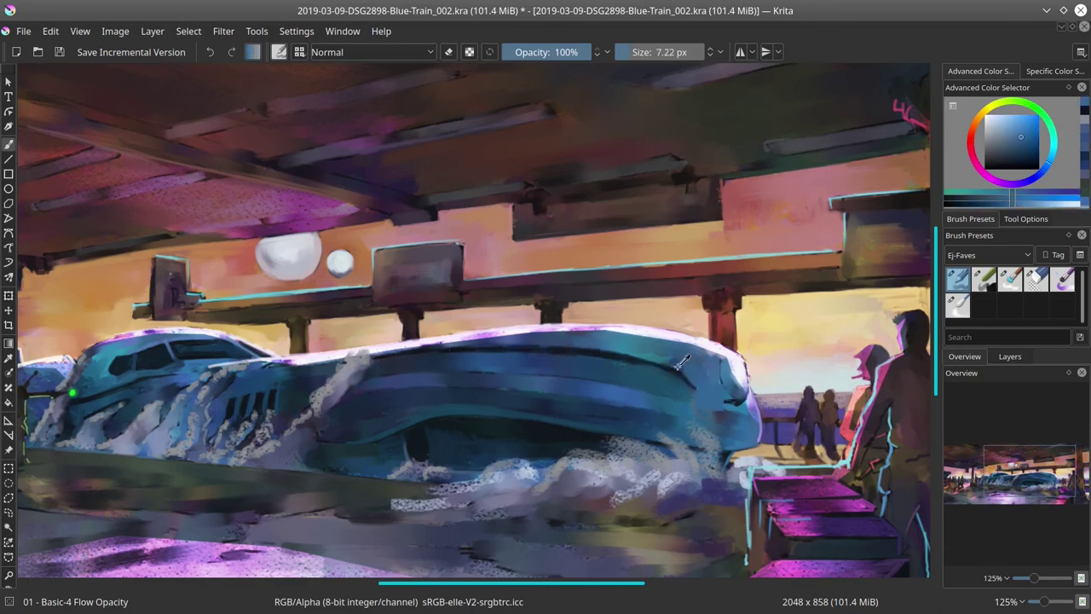
mouse_move(673, 370)
left_mouse_down()
mouse_move(733, 400)
mouse_move(578, 339)
mouse_move(555, 347)
mouse_move(610, 347)
left_mouse_up()
Add small strokes along the train's roof and a dark accent on the front curve
left_click(731, 401, "ctrl")
left_click(610, 347, "ctrl")
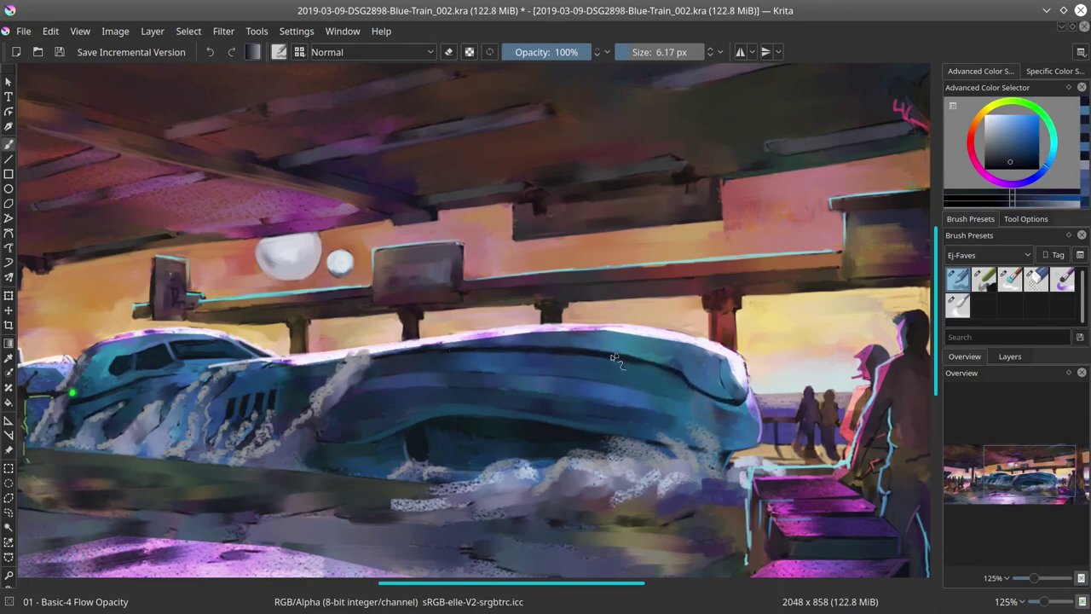
mouse_move(474, 339)
left_mouse_down()
mouse_move(446, 351)
mouse_move(409, 346)
left_mouse_up()
left_click(358, 354, "ctrl")
left_click(297, 367, "ctrl")
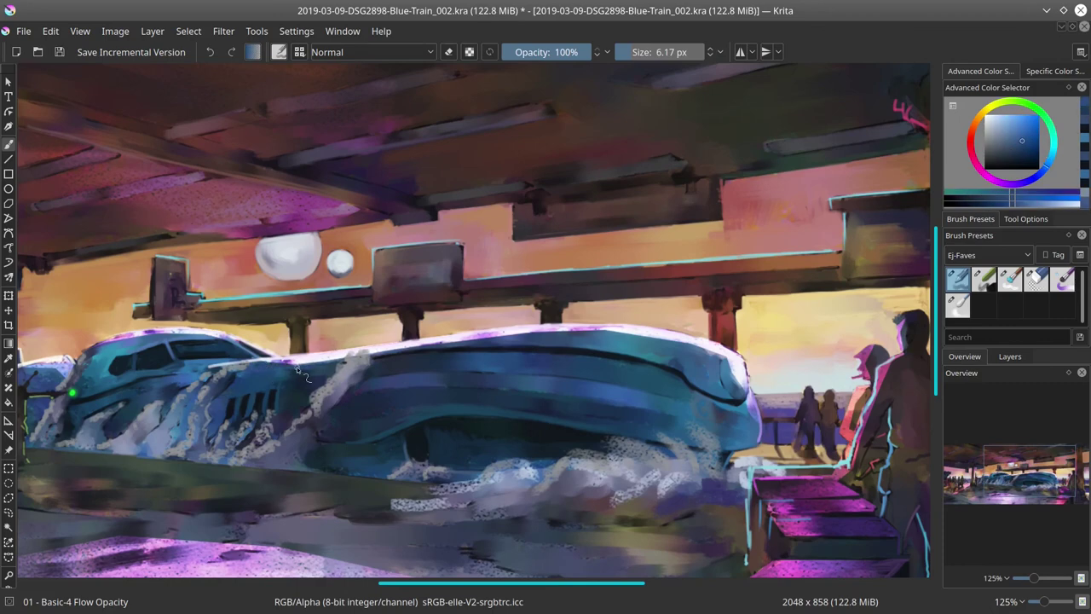
left_click(433, 352, "ctrl")
left_click(391, 357, "ctrl")
left_click(721, 362, "ctrl")
mouse_move(763, 414)
left_mouse_down()
mouse_move(720, 361)
mouse_move(734, 398)
left_mouse_up()
left_click(724, 356, "ctrl")
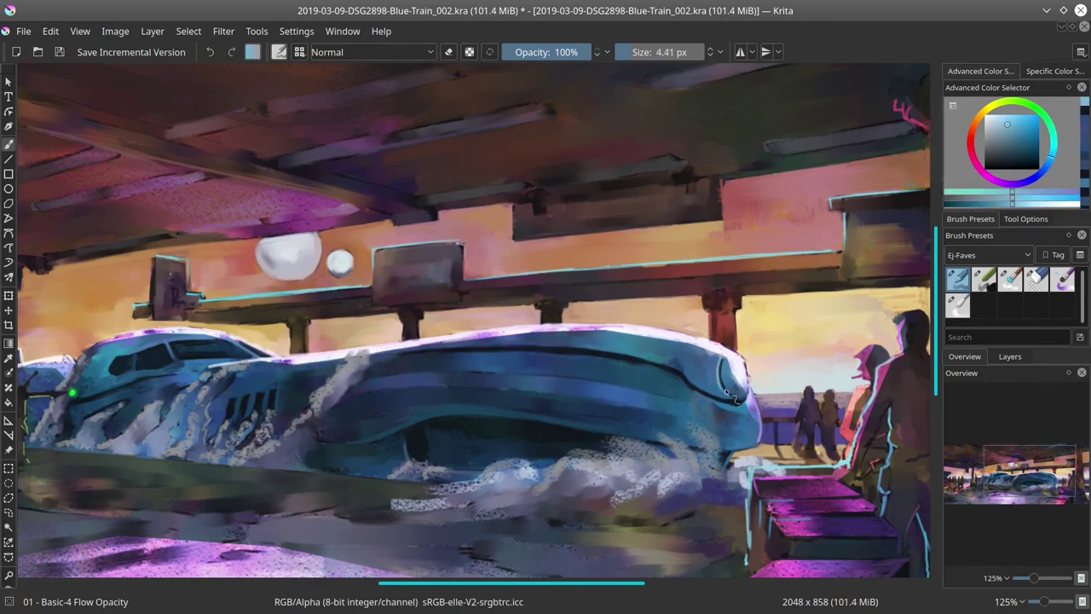
Paint darker blue over the train body using shades sampled from the nose
left_click(726, 393, "ctrl")
left_click(771, 374, "ctrl")
left_click(779, 439, "ctrl")
left_click(738, 402, "ctrl")
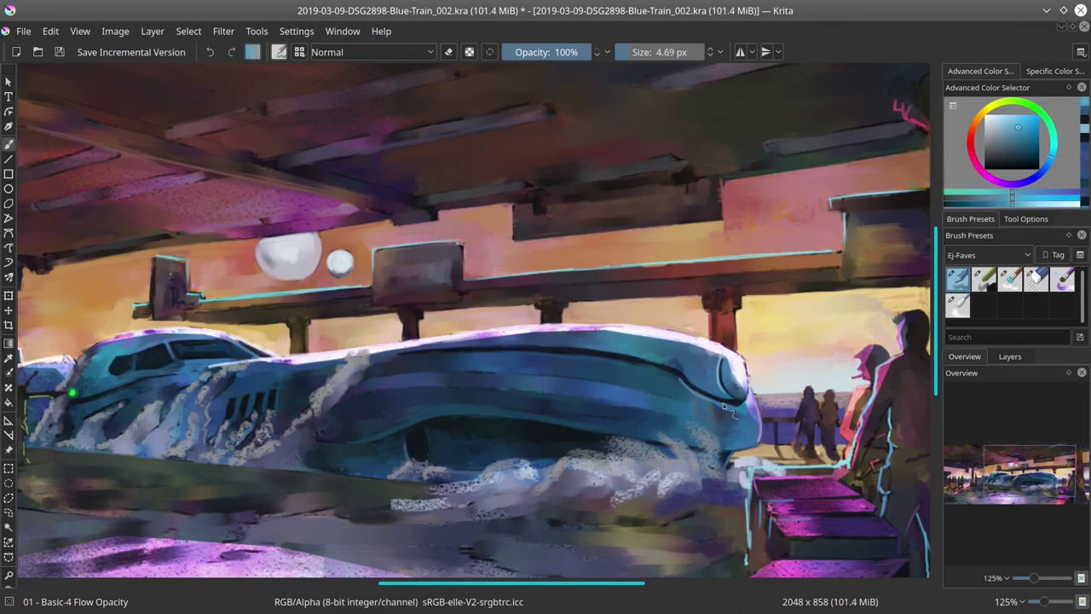
left_click(757, 481, "ctrl")
left_click_drag(454, 377, 480, 384)
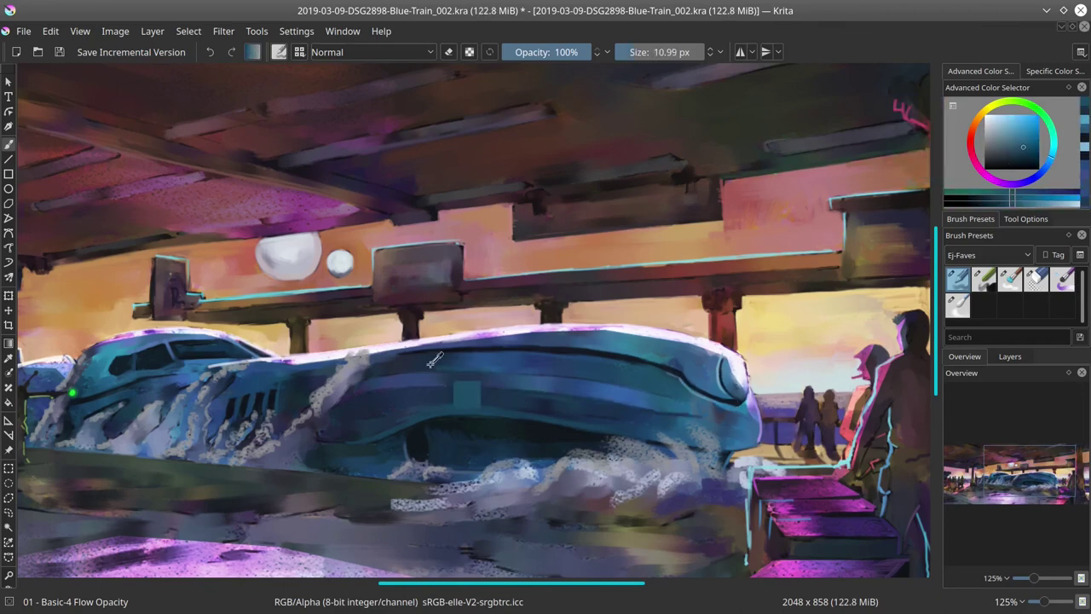
Blend a stroke across the train body with colours sampled from its side and roof
left_click(480, 384, "ctrl")
left_click(480, 384, "ctrl")
left_click(672, 413, "ctrl")
left_click(716, 409, "ctrl")
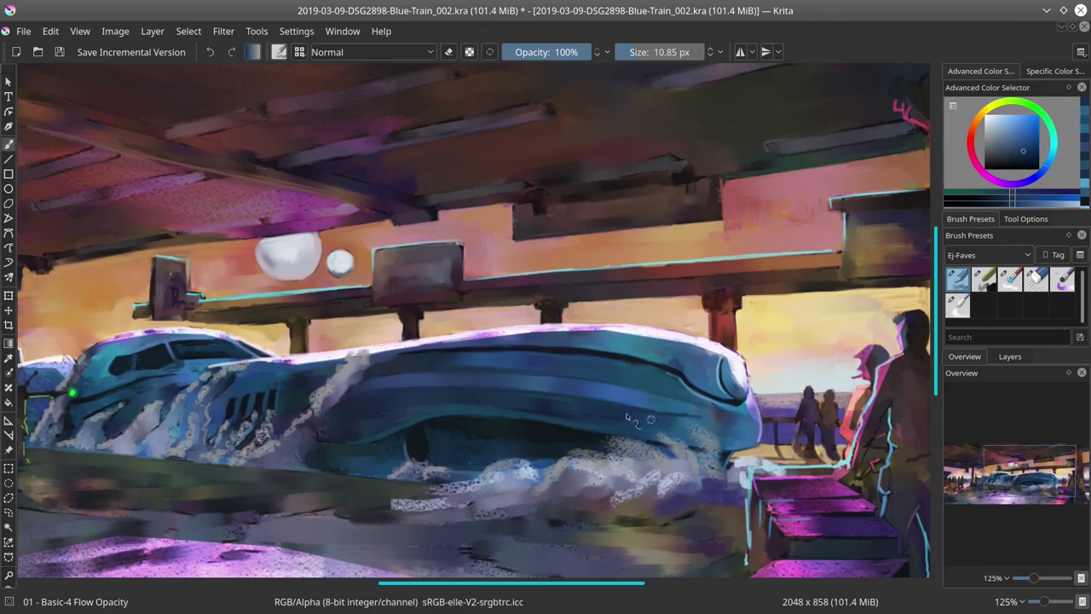
left_click(767, 529, "ctrl")
left_click(518, 373, "ctrl")
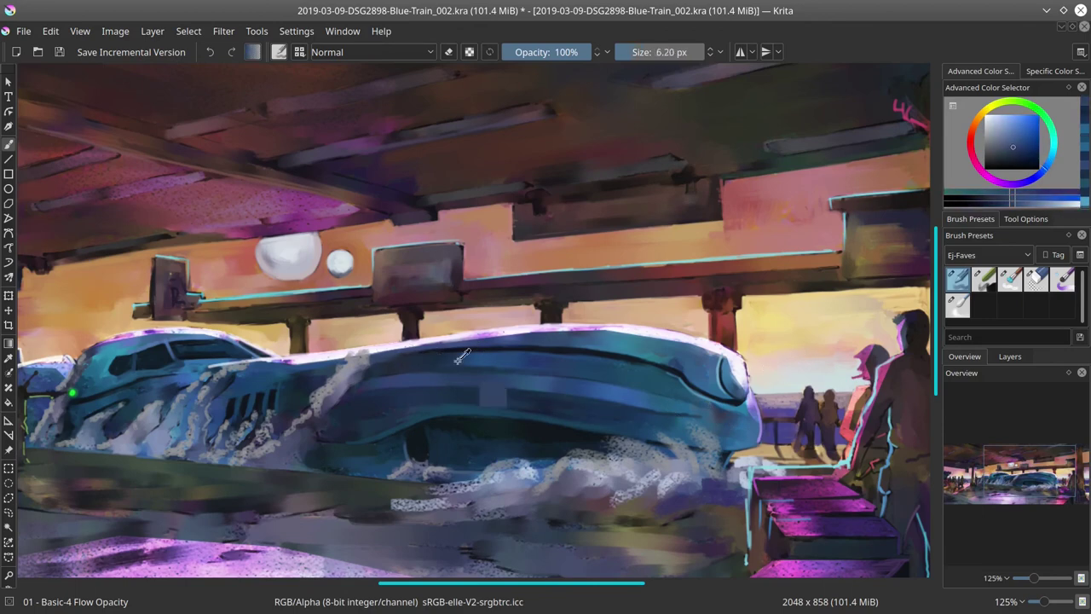
left_click(468, 359, "ctrl")
left_click(431, 372, "ctrl")
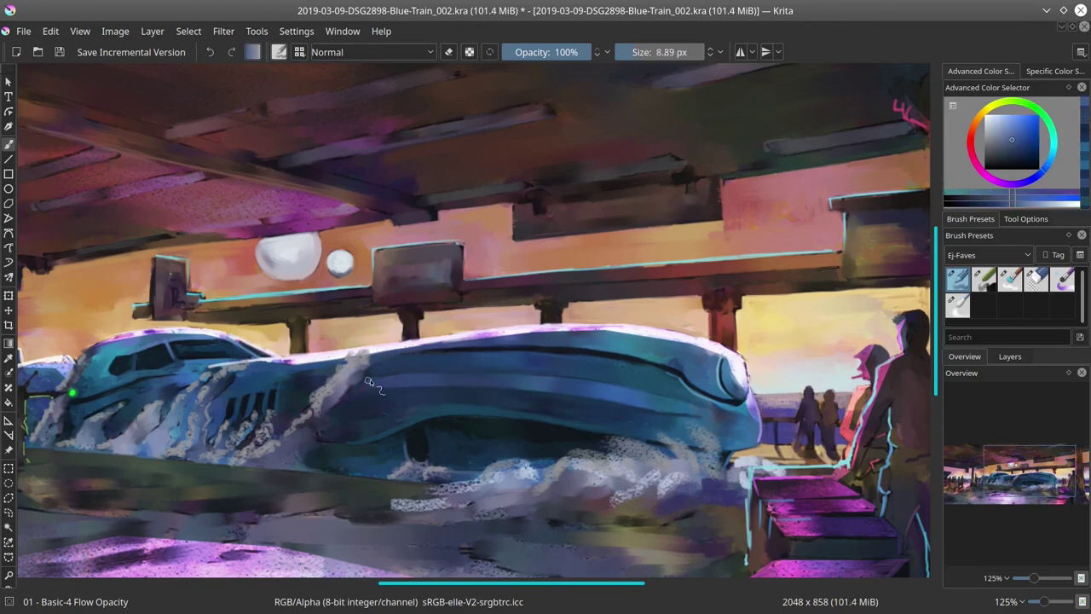
left_click_drag(435, 375, 422, 376)
Pick lighter blues, a sunset orange and a light lavender to rework the train's tones
left_click(450, 384, "ctrl")
left_click(770, 394, "ctrl")
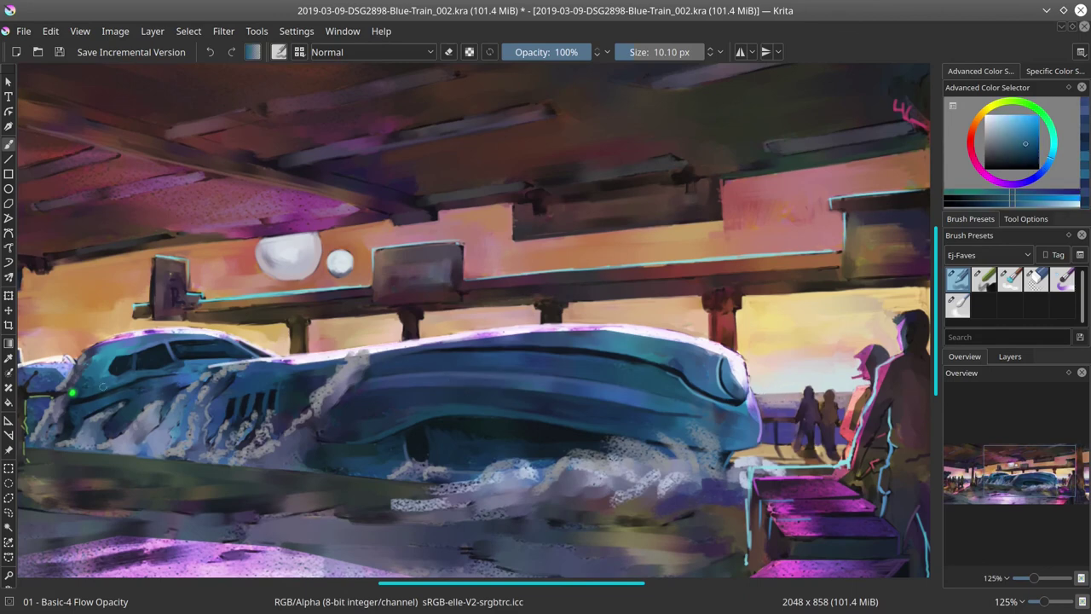
left_click(1009, 125)
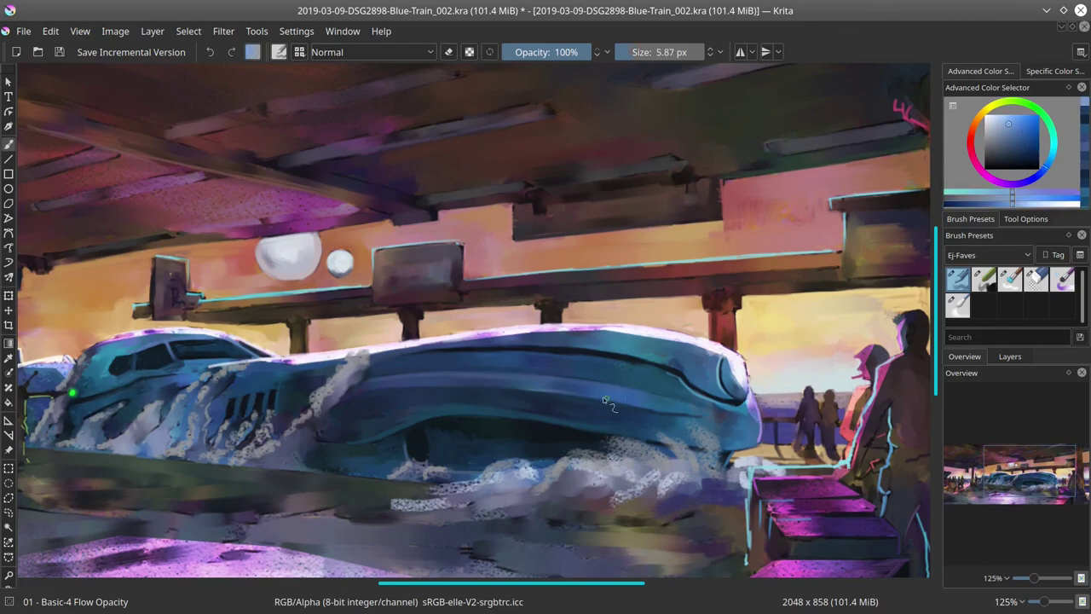
left_click(646, 414, "ctrl")
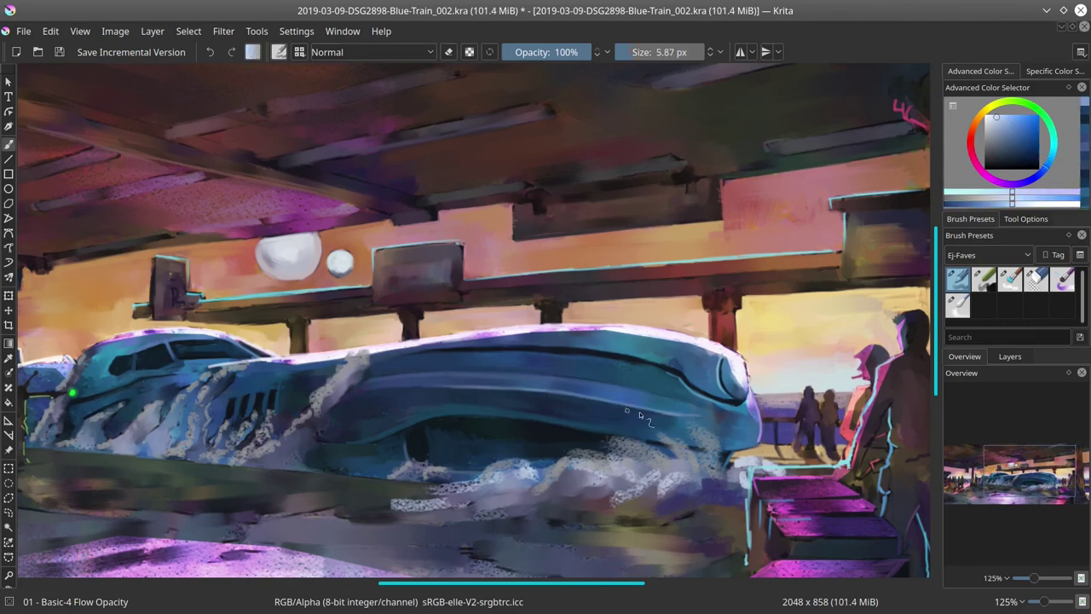
left_click(646, 413, "ctrl")
scroll(646, 413, "down", 5)
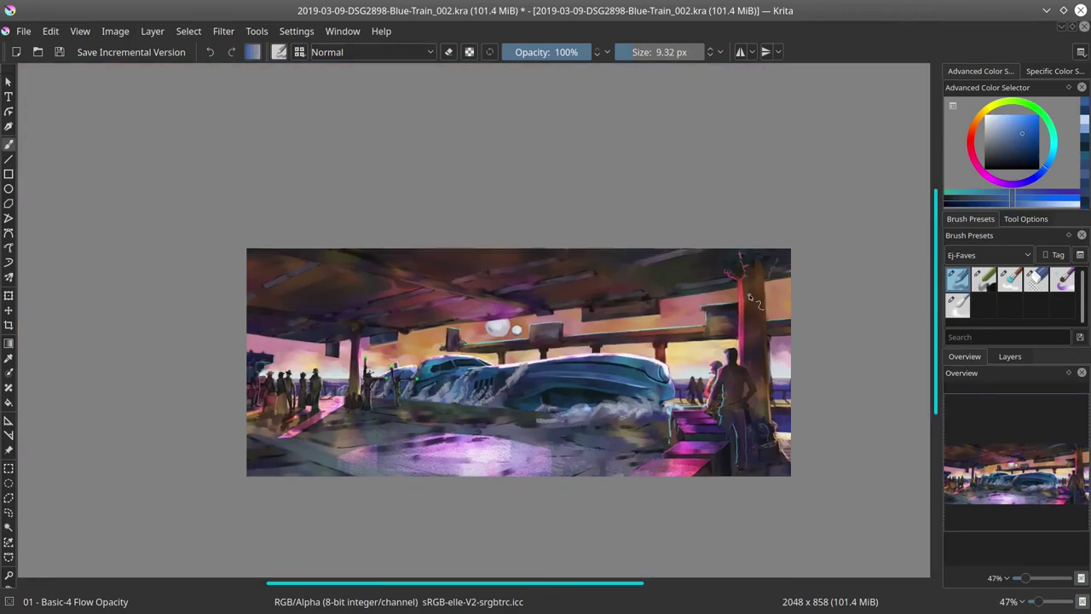
scroll(750, 296, "up", 6)
left_click(610, 264, "ctrl")
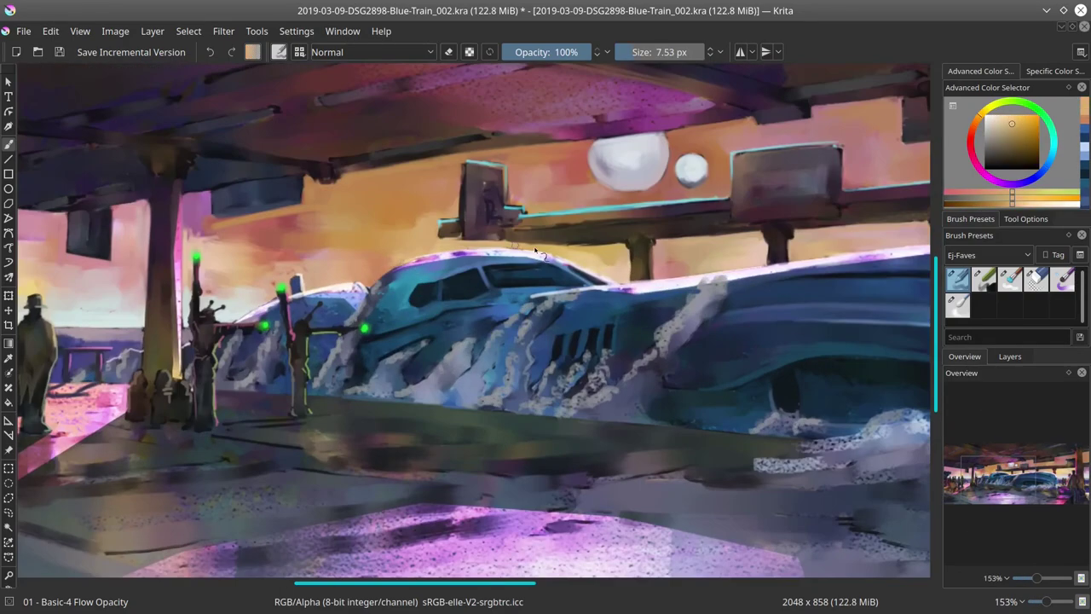
left_click(725, 349, "ctrl")
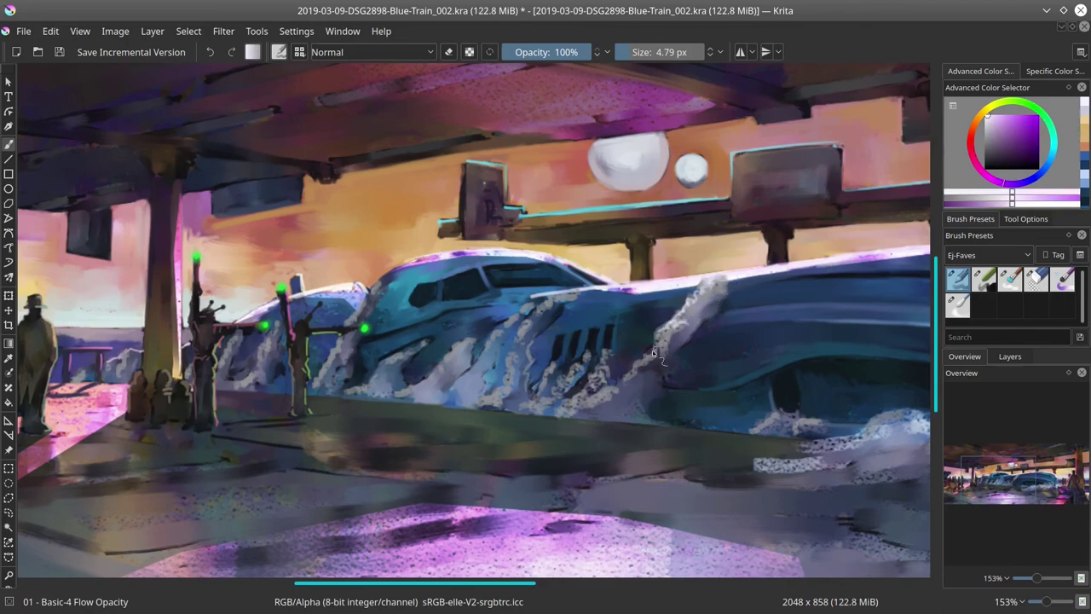
scroll(596, 367, "down", 2)
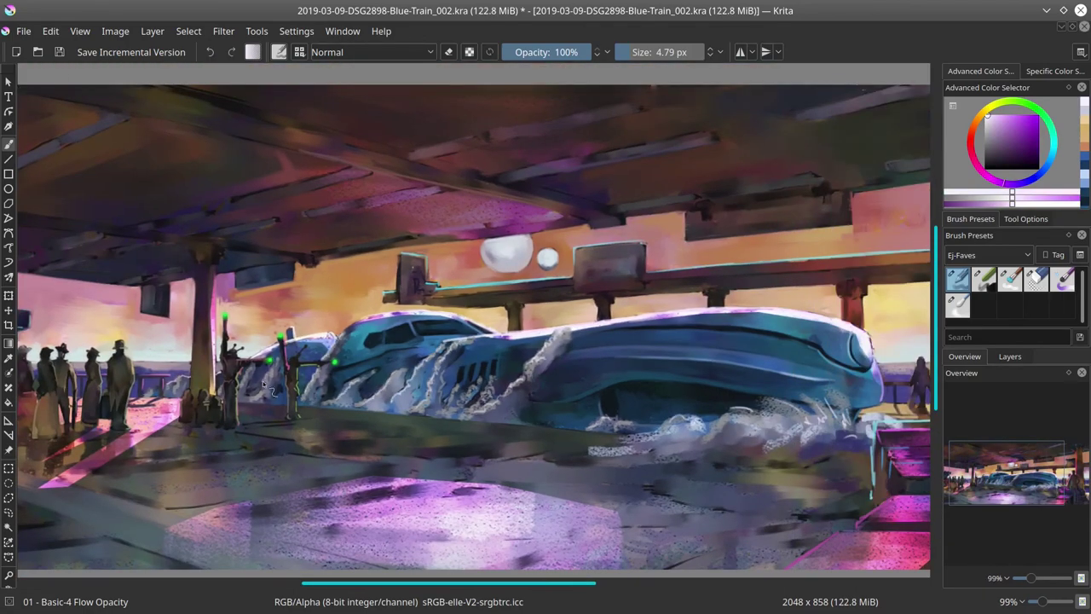
Paint white cloud strokes near the platform roof, sample a tan-orange from the sky, and save
scroll(263, 381, "down", 4)
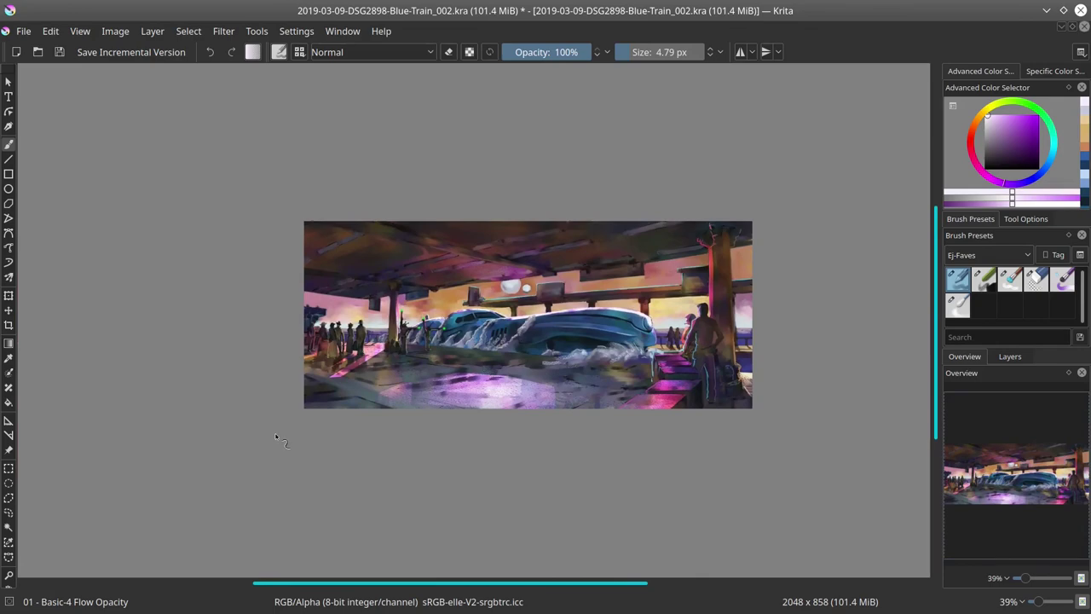
scroll(423, 404, "up", 4)
mouse_move(452, 179)
left_mouse_down()
mouse_move(588, 169)
mouse_move(674, 194)
left_mouse_up()
left_click_drag(623, 160, 659, 155)
key("[")
left_click(643, 202, "ctrl")
scroll(642, 202, "down", 4)
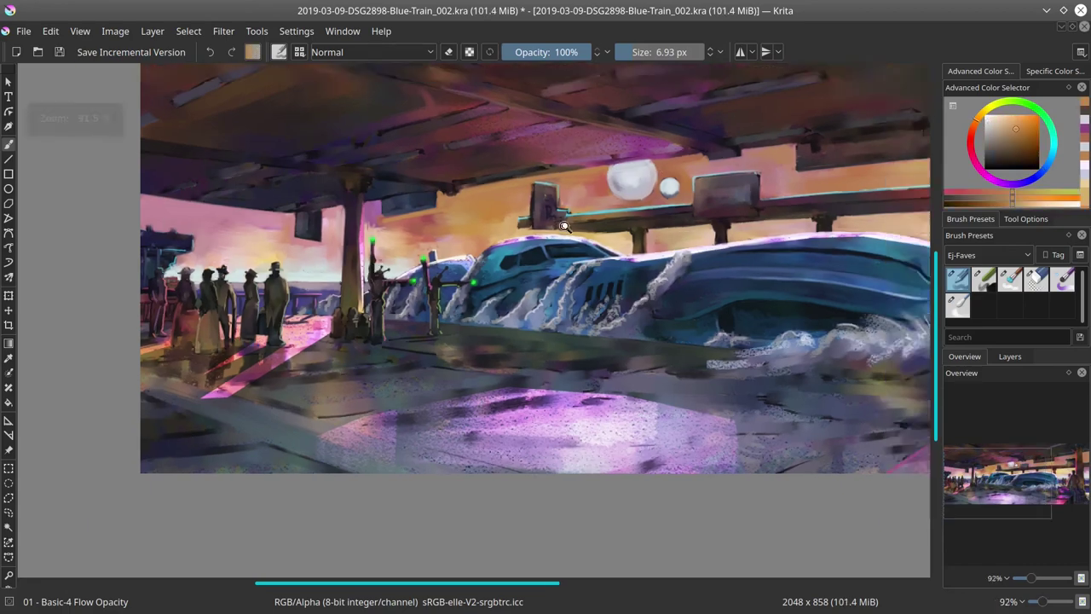
left_click(59, 52)
Mirror the whole image horizontally and show the layer stack in the docker
left_click(115, 30)
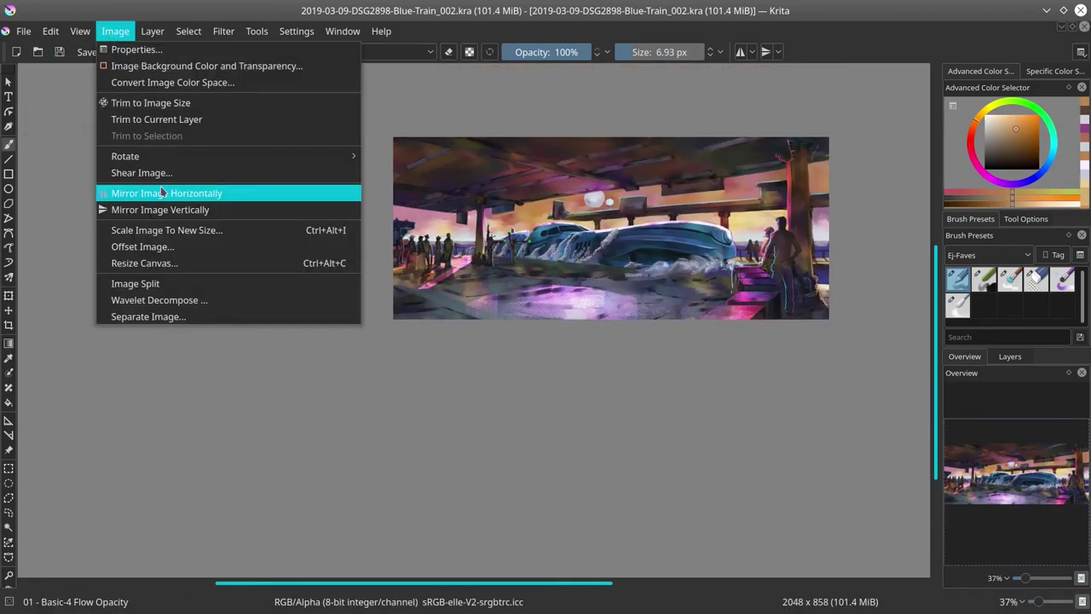
left_click(160, 191)
scroll(657, 390, "down", 1)
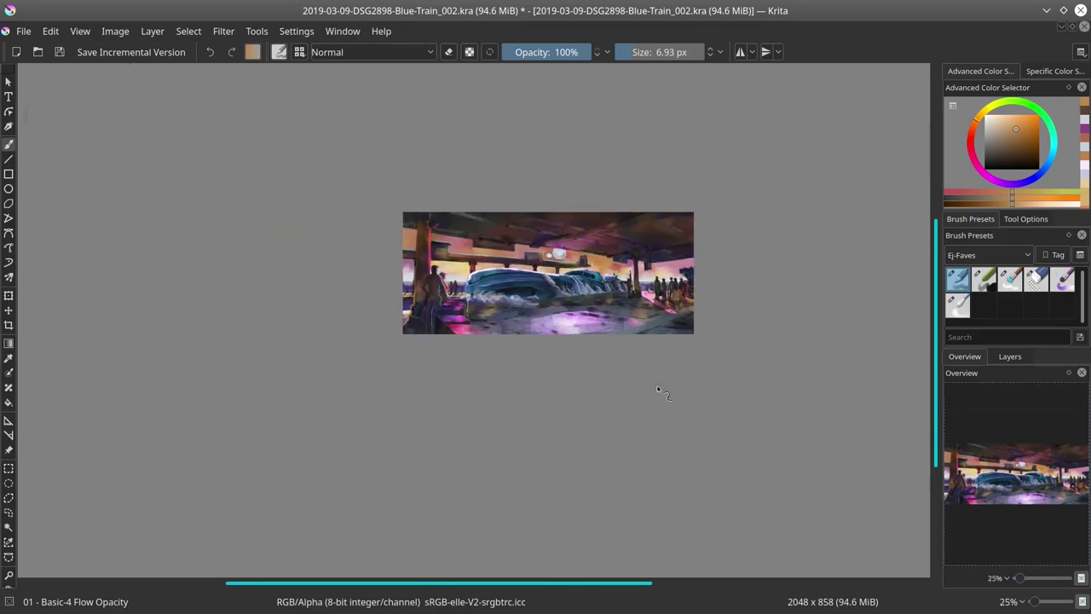
left_click(1009, 357)
scroll(558, 353, "up", 3)
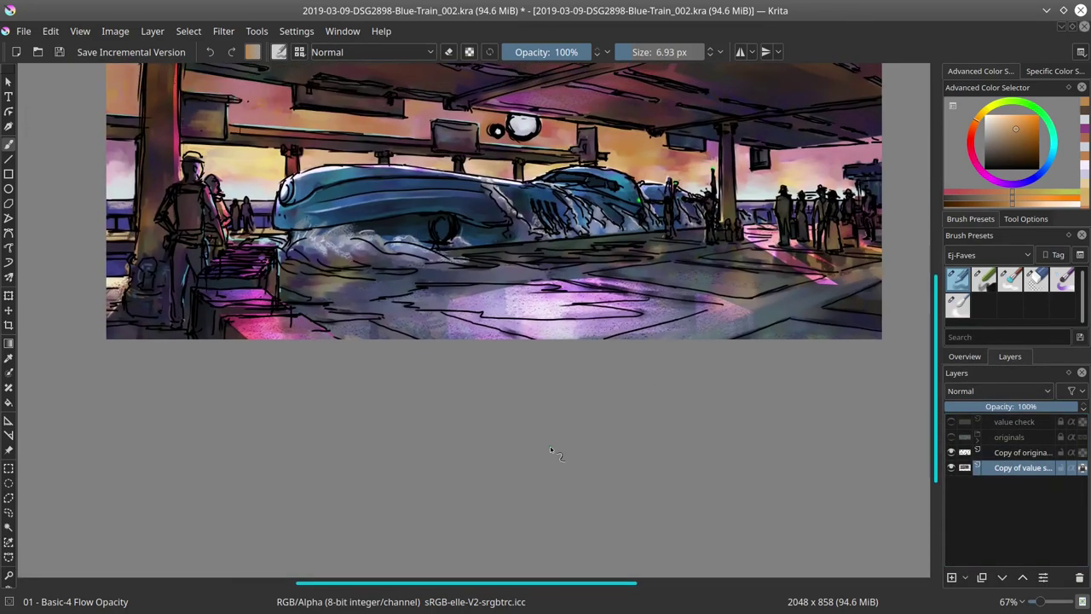
Trace a freehand selection along the lower platform floor and zoom out, which crashes Krita
scroll(547, 410, "up", 2)
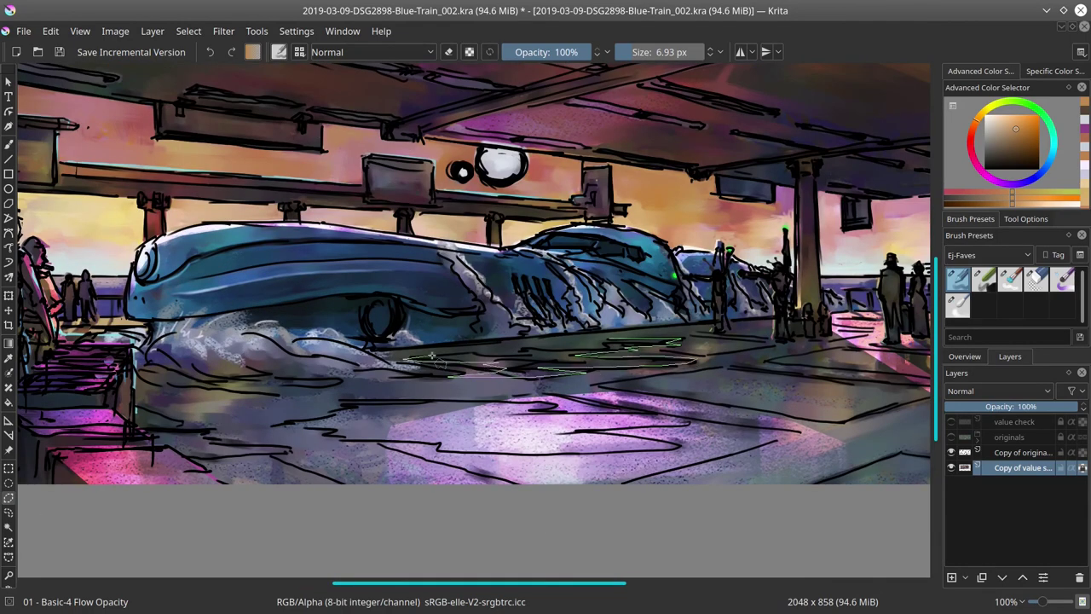
left_click_drag(603, 345, 610, 345)
mouse_move(139, 418)
left_mouse_down()
mouse_move(256, 444)
mouse_move(230, 469)
mouse_move(192, 465)
mouse_move(144, 430)
mouse_move(179, 399)
mouse_move(265, 406)
left_mouse_up()
mouse_move(170, 391)
left_mouse_down()
mouse_move(196, 406)
mouse_move(315, 408)
mouse_move(220, 383)
mouse_move(170, 393)
mouse_move(695, 424)
mouse_move(597, 436)
left_mouse_up()
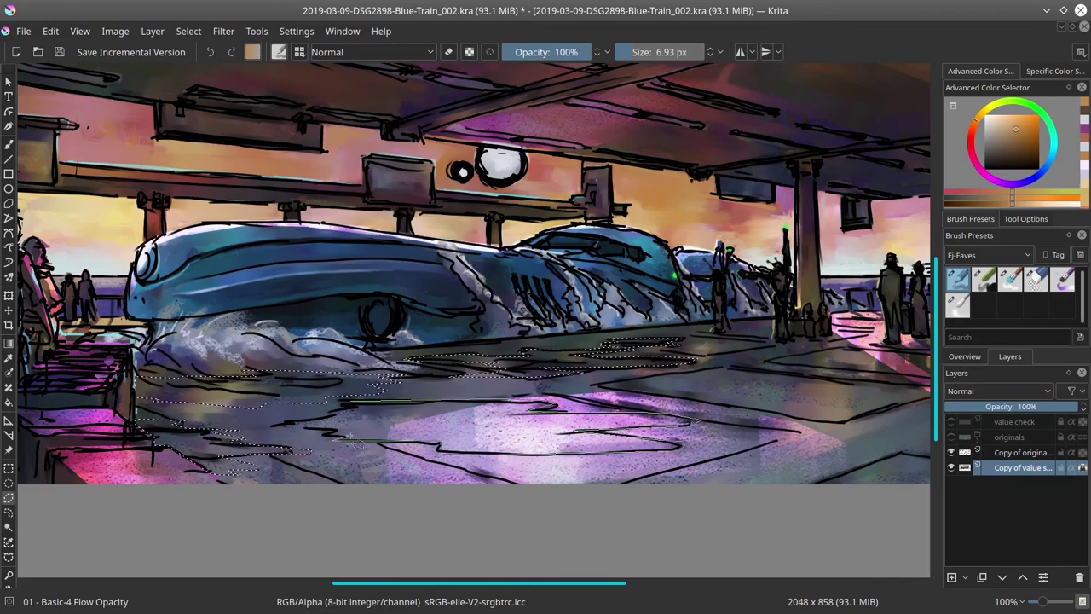
scroll(341, 437, "left", 5)
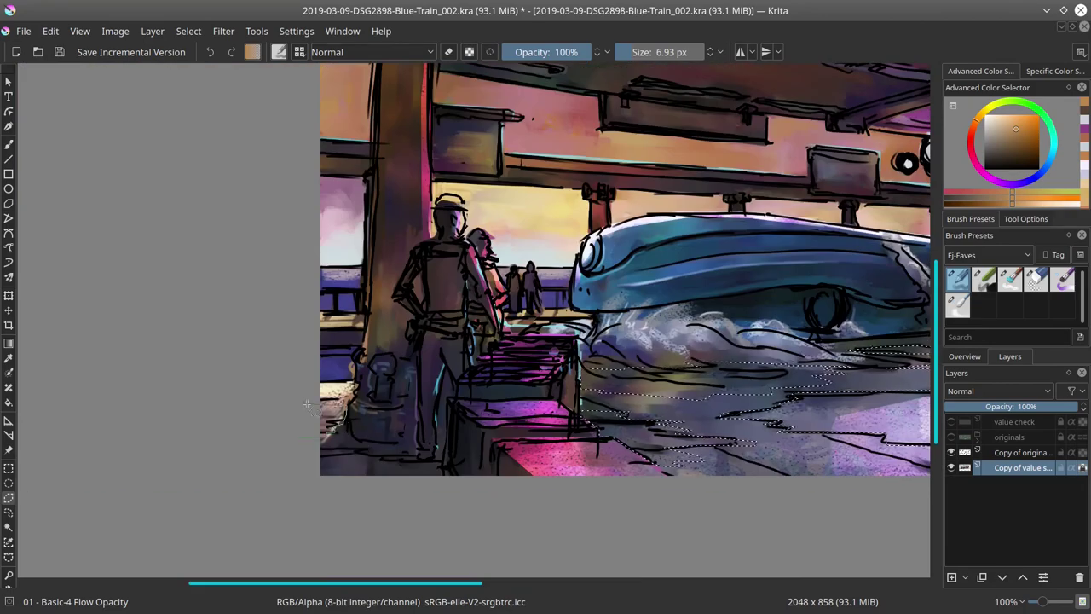
scroll(340, 437, "down", 5)
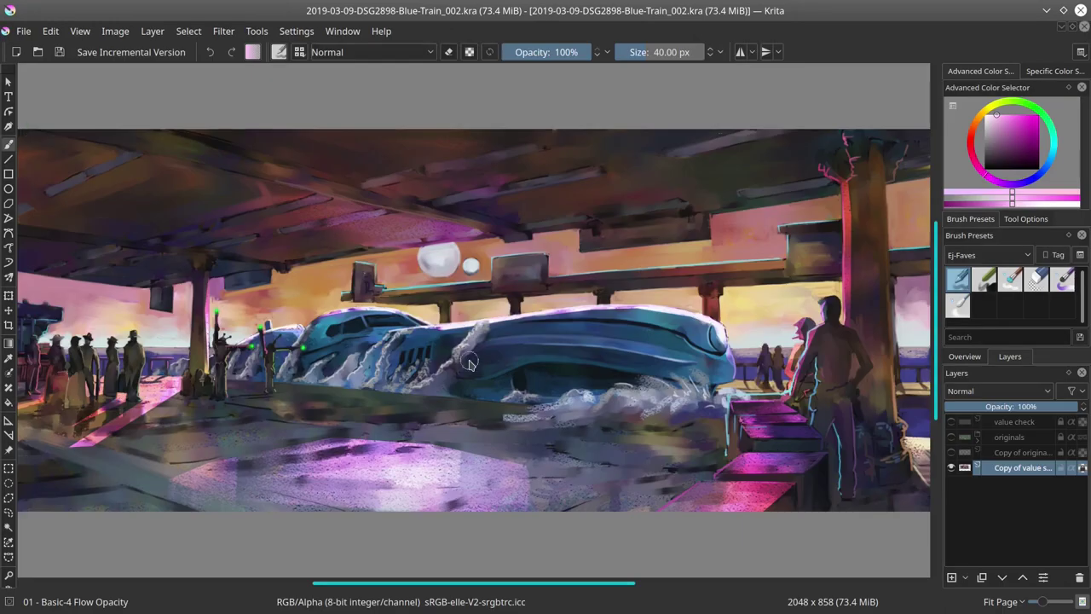
Pick a smaller dark blue brush, show the line-art layer, and freehand-select the floor areas
scroll(469, 362, "down", 1)
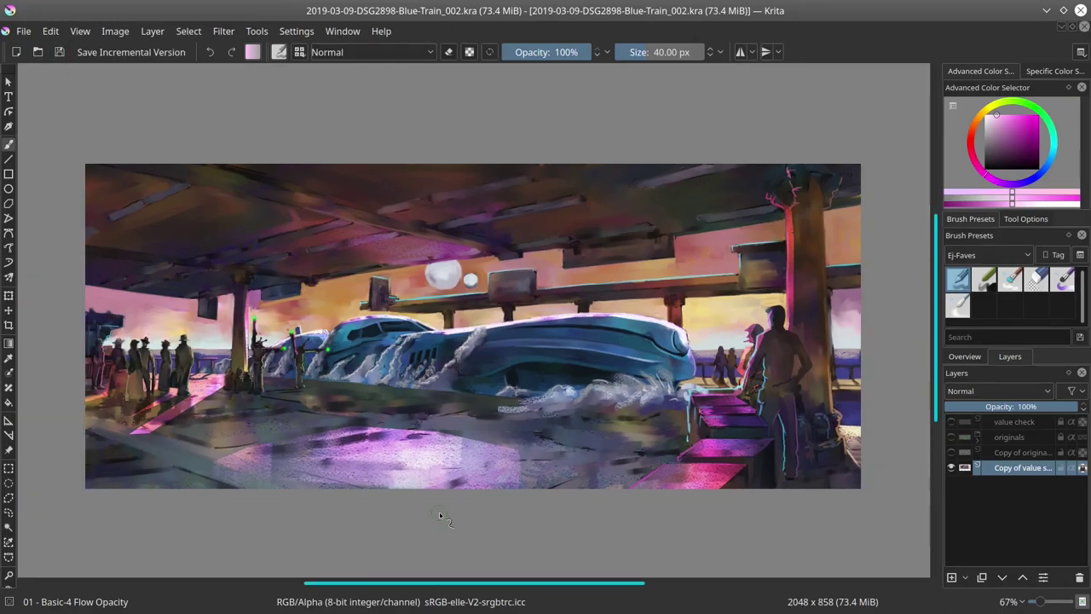
left_click(459, 375, "ctrl")
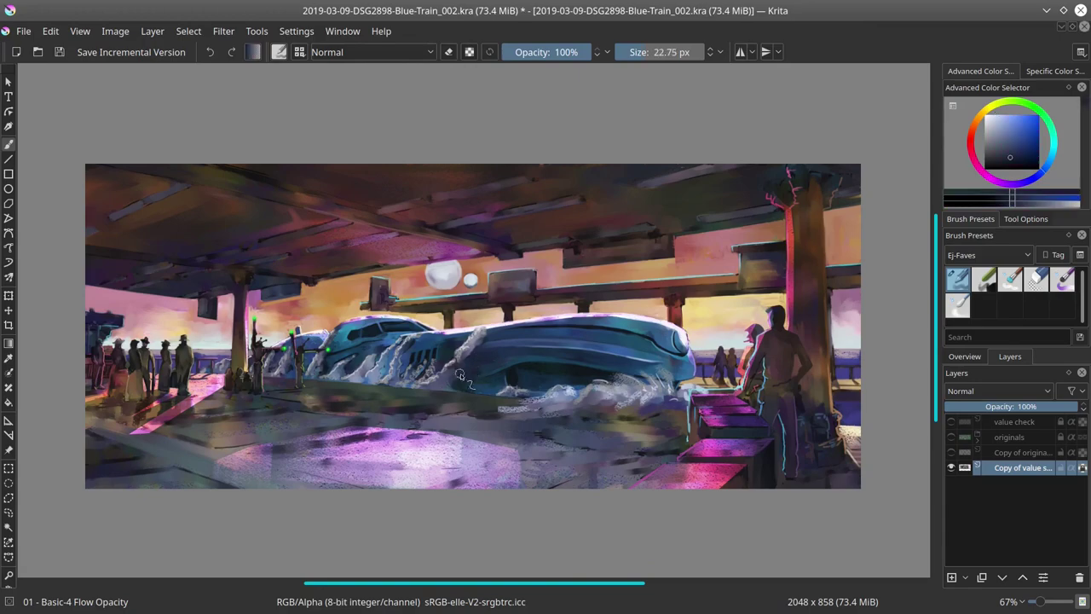
left_click(951, 452)
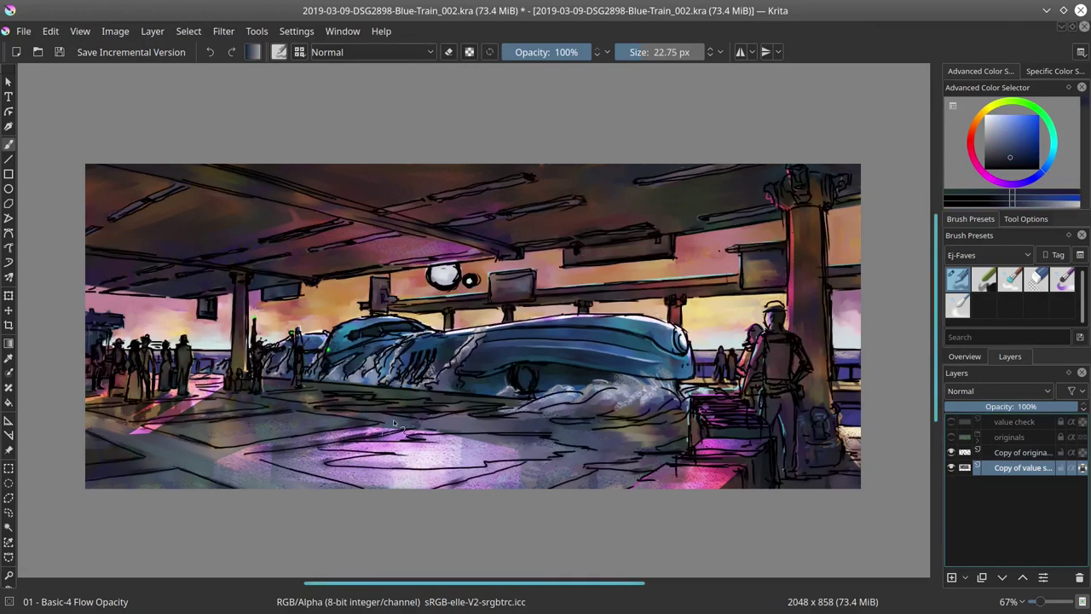
scroll(408, 422, "up", 3)
key("ctrl+r")
mouse_move(435, 372)
left_mouse_down()
mouse_move(545, 397)
mouse_move(606, 396)
left_mouse_up()
scroll(550, 398, "down", 1)
left_click_drag(822, 430, 693, 422)
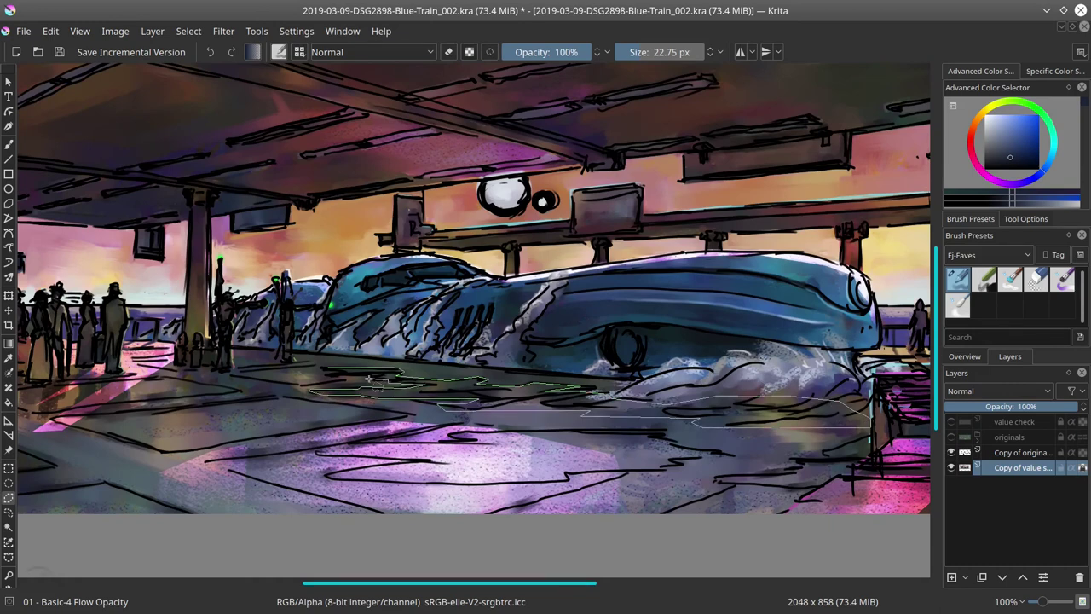
left_click_drag(368, 377, 366, 380)
mouse_move(511, 431)
left_mouse_down()
mouse_move(679, 445)
mouse_move(669, 476)
mouse_move(399, 486)
mouse_move(383, 460)
mouse_move(477, 431)
left_mouse_up()
left_click_drag(796, 461, 633, 460)
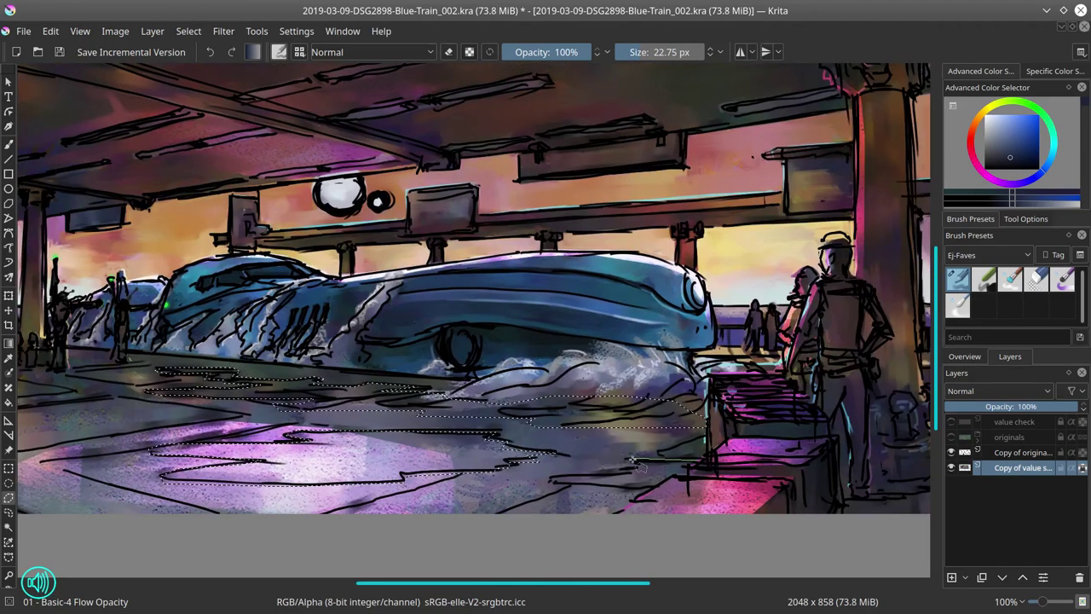
left_click_drag(542, 456, 247, 450)
Hide the line art, polygon-select the floor's right edge, and add a new empty Layer 8
left_click(951, 452)
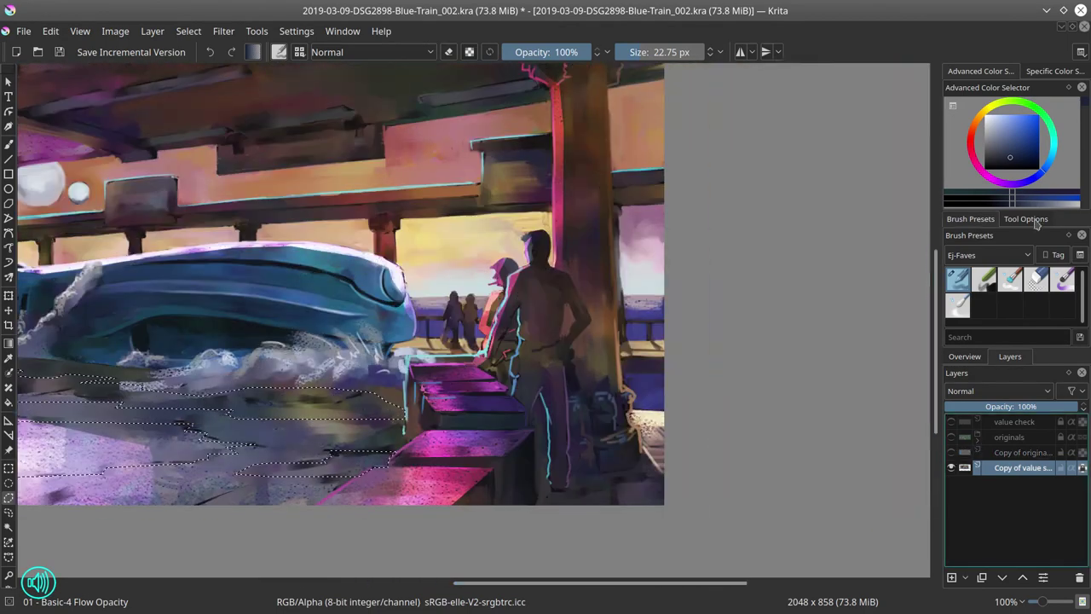
left_click(1027, 219)
left_click(652, 439)
left_click(727, 442)
left_click(753, 461)
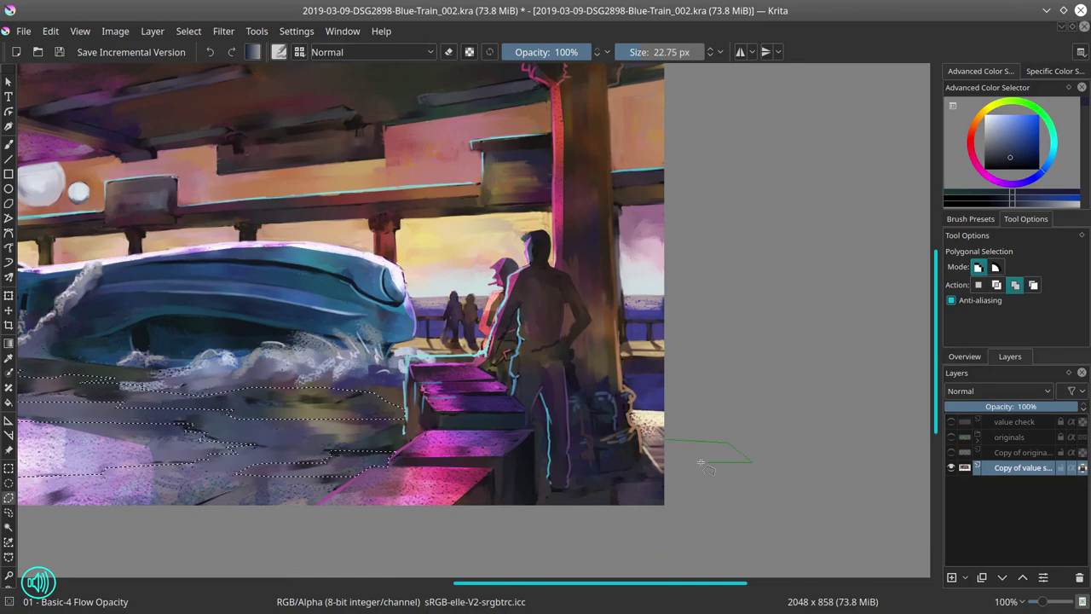
double_click(700, 463)
key("minus")
key("Insert")
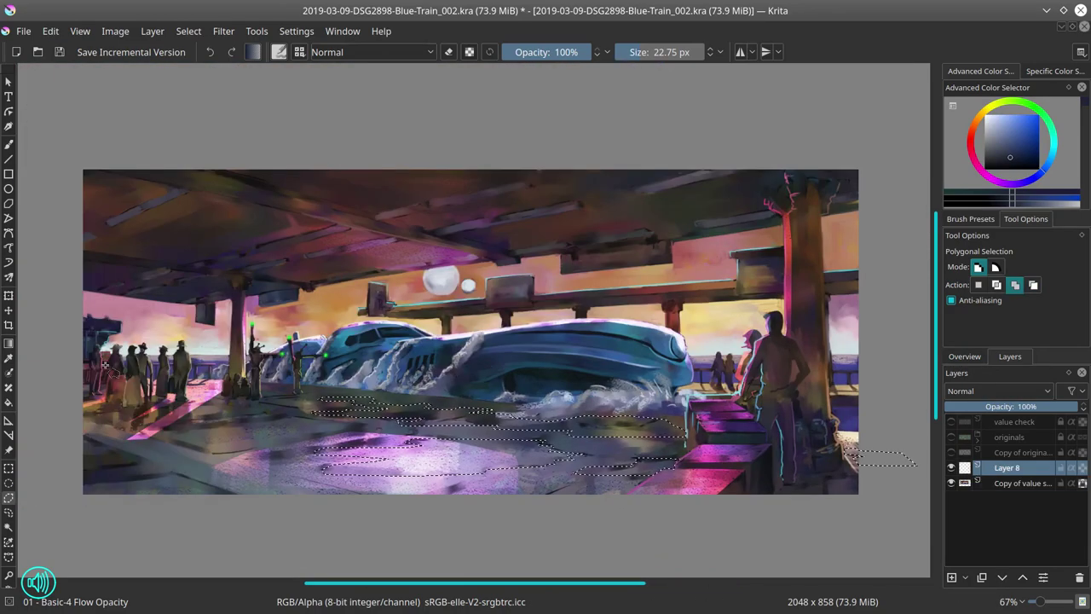
Move the new layer into the originals group and rectangle-select the upper scene plus the train
key("f")
left_click_drag(1006, 467, 978, 448)
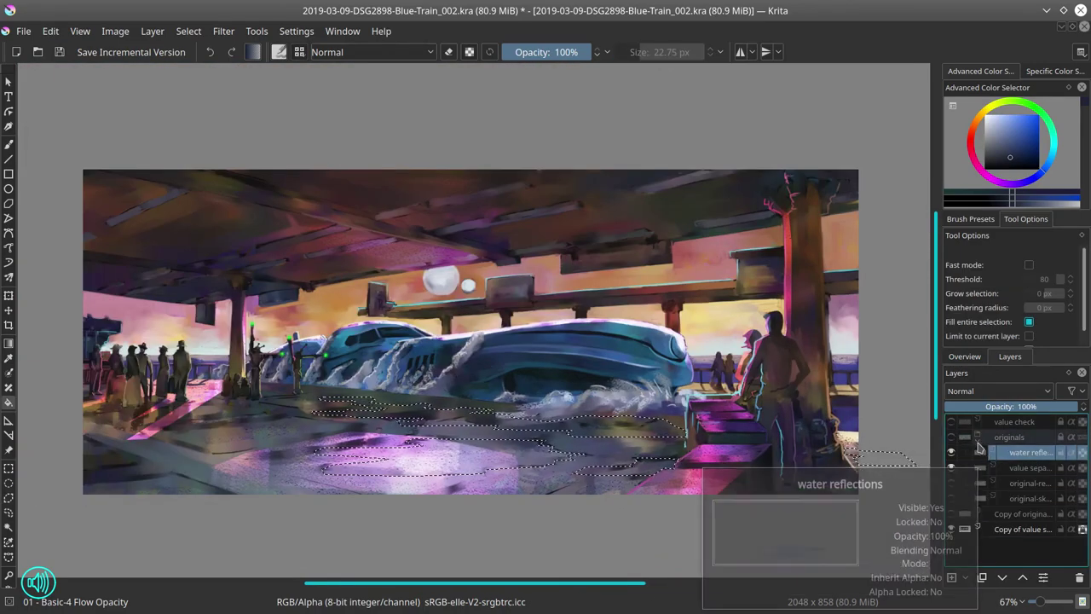
left_click(977, 436)
left_click(188, 30)
left_click(9, 468)
left_click_drag(68, 195, 802, 392)
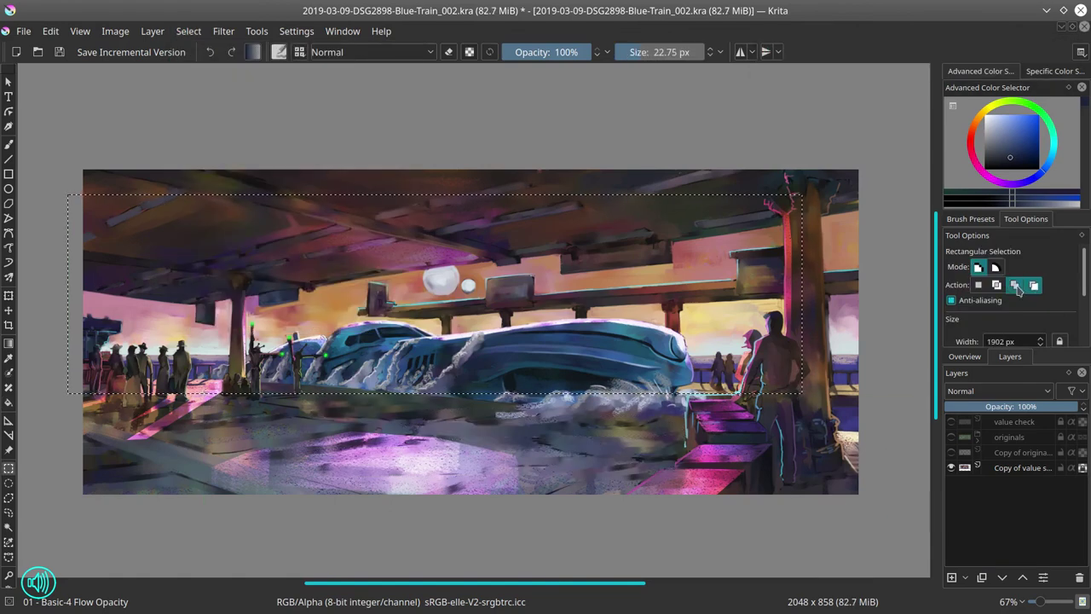
left_click(1014, 284)
left_click_drag(41, 315, 874, 419)
Save, then Copy Merged the selected scene and paste it as a new layer
key("ctrl+s")
left_click(50, 31)
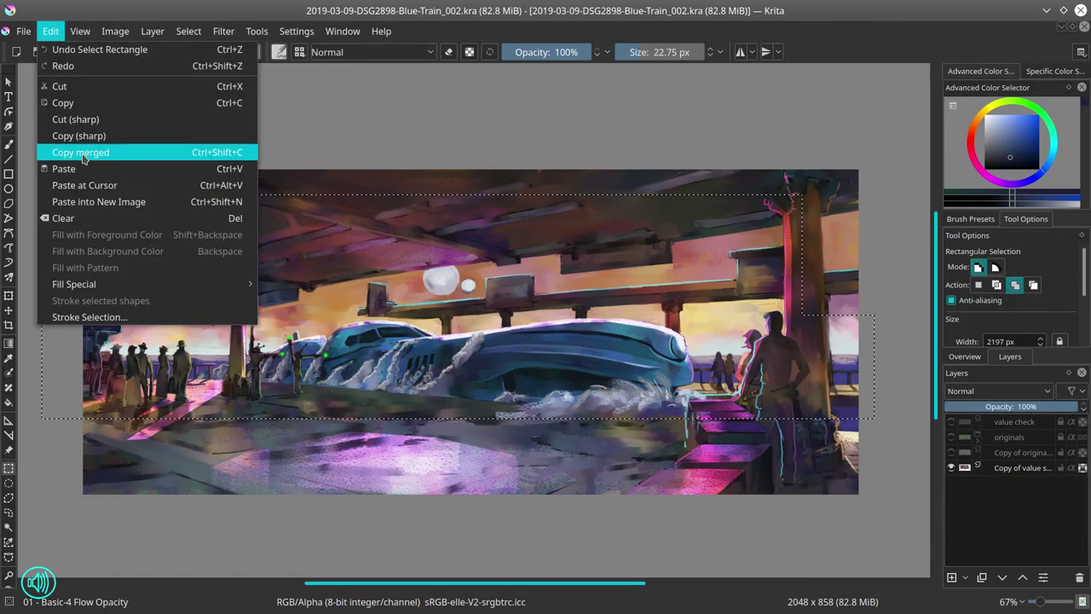
left_click(83, 153)
key("ctrl+v")
left_click(977, 437)
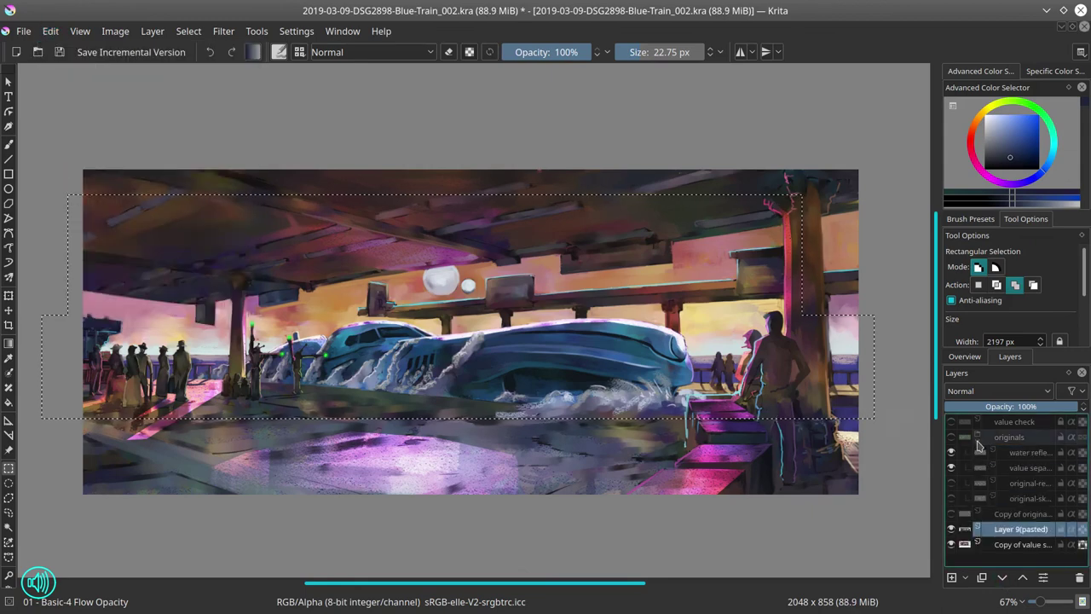
left_click(978, 438)
key("minus")
key("minus")
Mirror the pasted layer vertically and move it down onto the platform floor
left_click(153, 31)
mouse_move(187, 189)
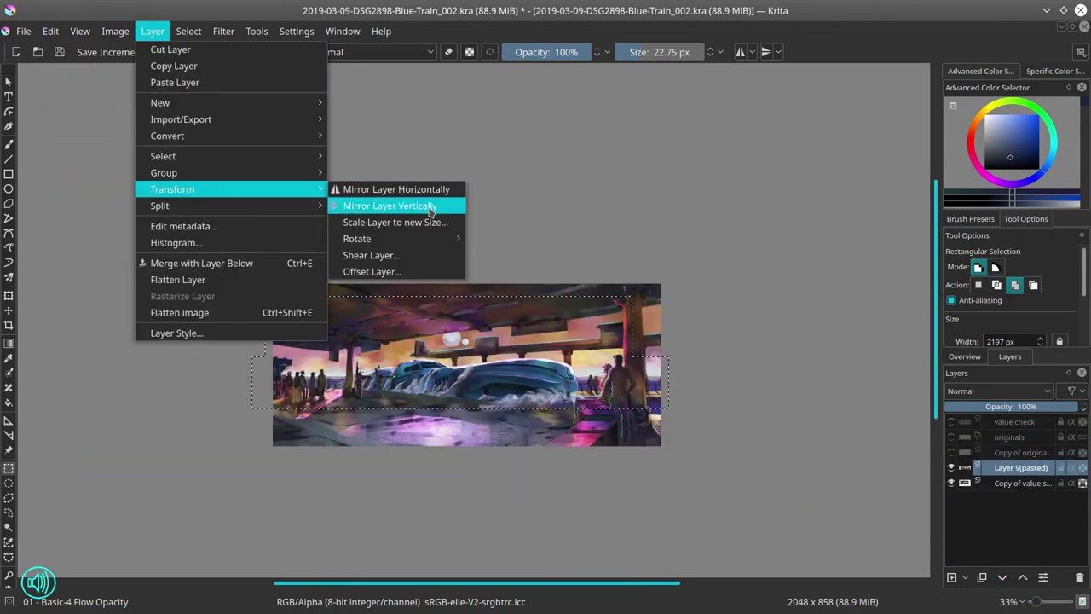
left_click(431, 209)
left_click_drag(461, 396, 466, 456)
Select the navy floor areas with Contiguous Selection using the originals colour-block layer
left_click(188, 31)
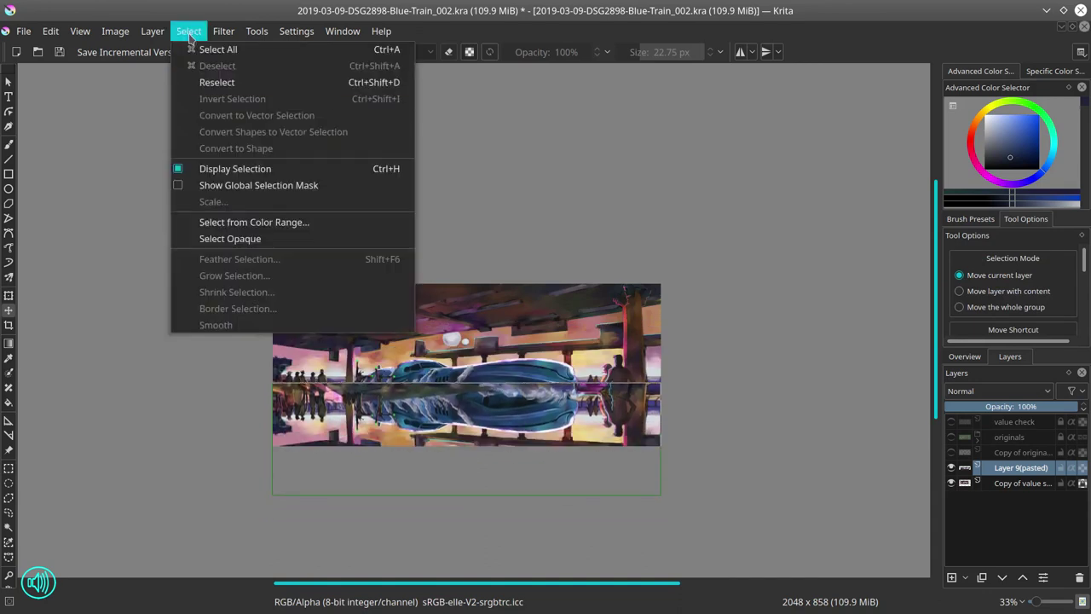
left_click(951, 436)
left_click(8, 527)
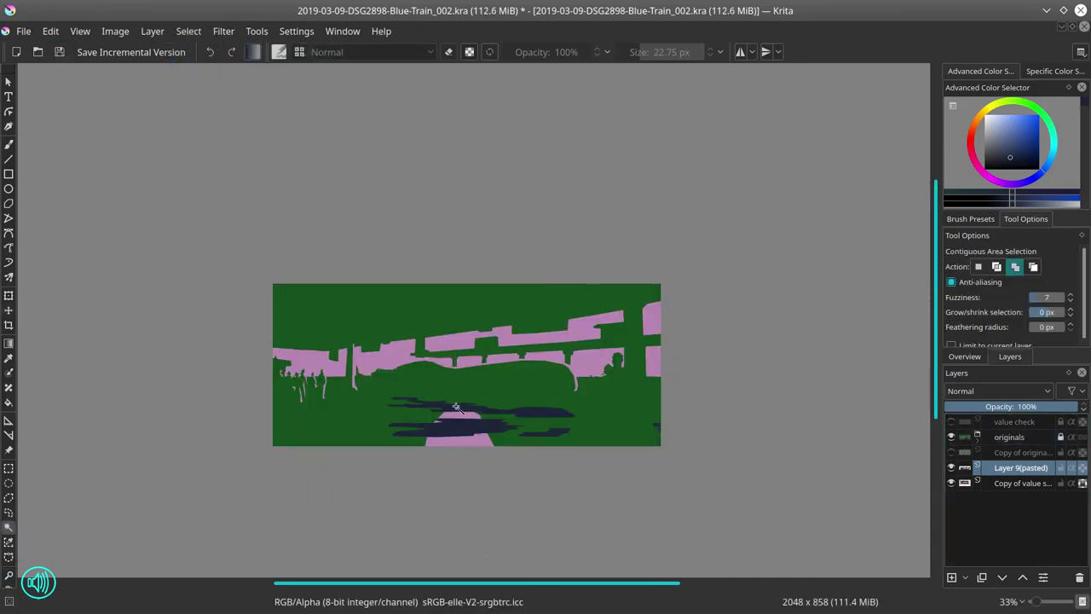
left_click(409, 402)
left_click(511, 426)
left_click(951, 436)
Invert the selection, delete the reflection outside the floor, deselect, and set opacity to 85%
left_click(188, 31)
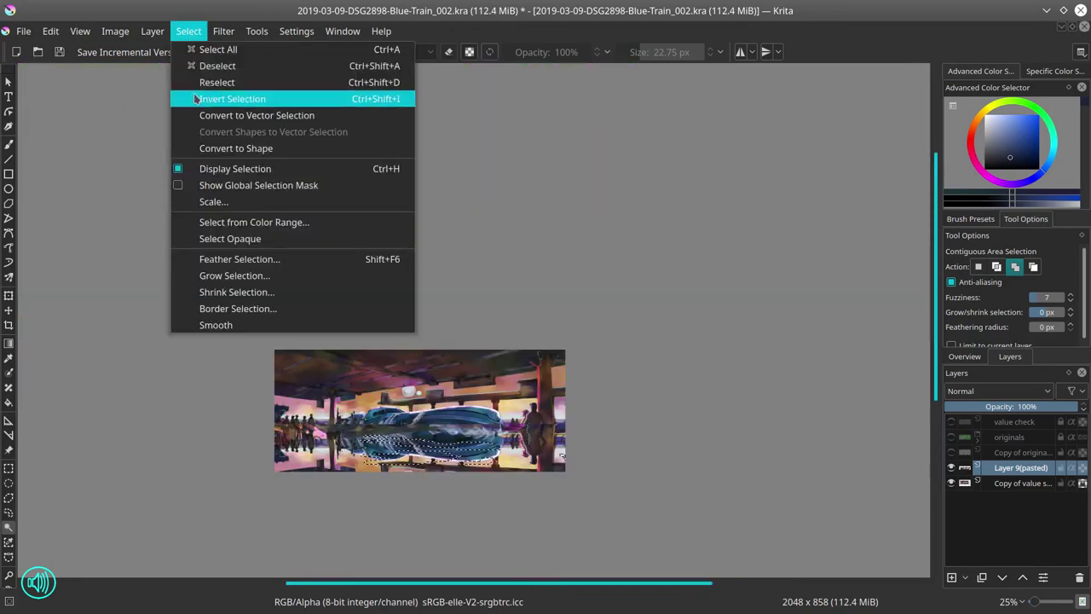
left_click(231, 100)
key("Delete")
key("ctrl+shift+a")
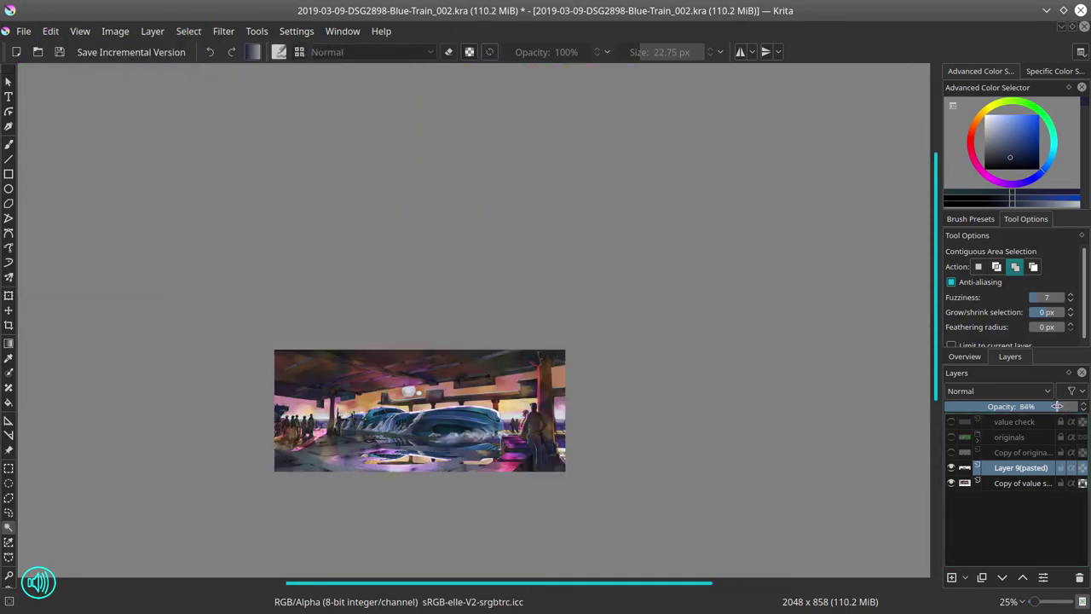
left_click_drag(1063, 407, 1056, 406)
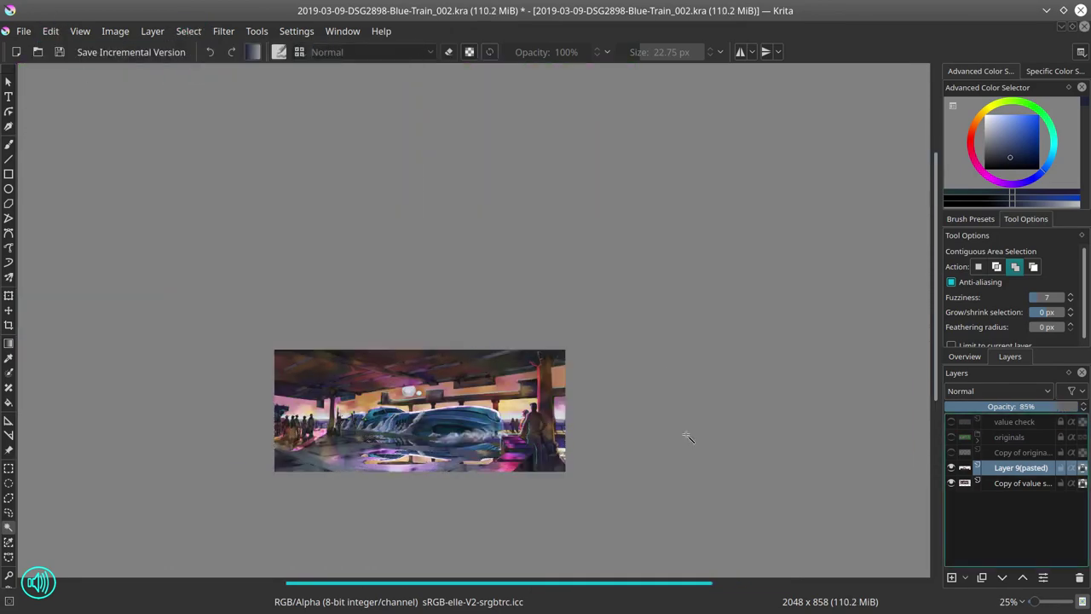
Choose the Chalk Details brush with an orange colour and a smaller size
left_click(970, 218)
left_click(984, 279)
left_click(371, 52)
left_click(358, 171)
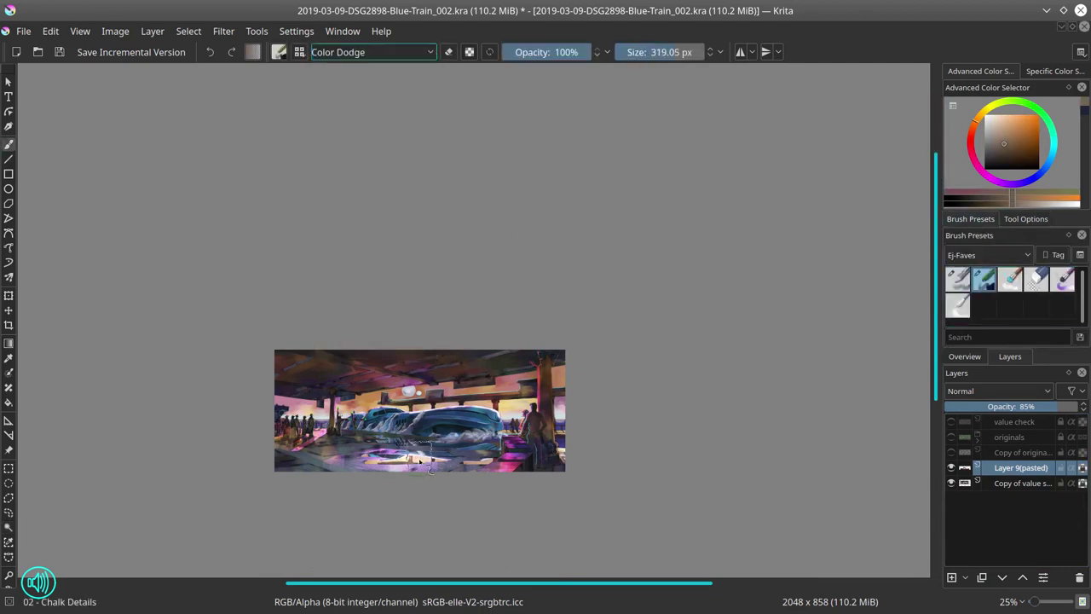
key("bracketleft")
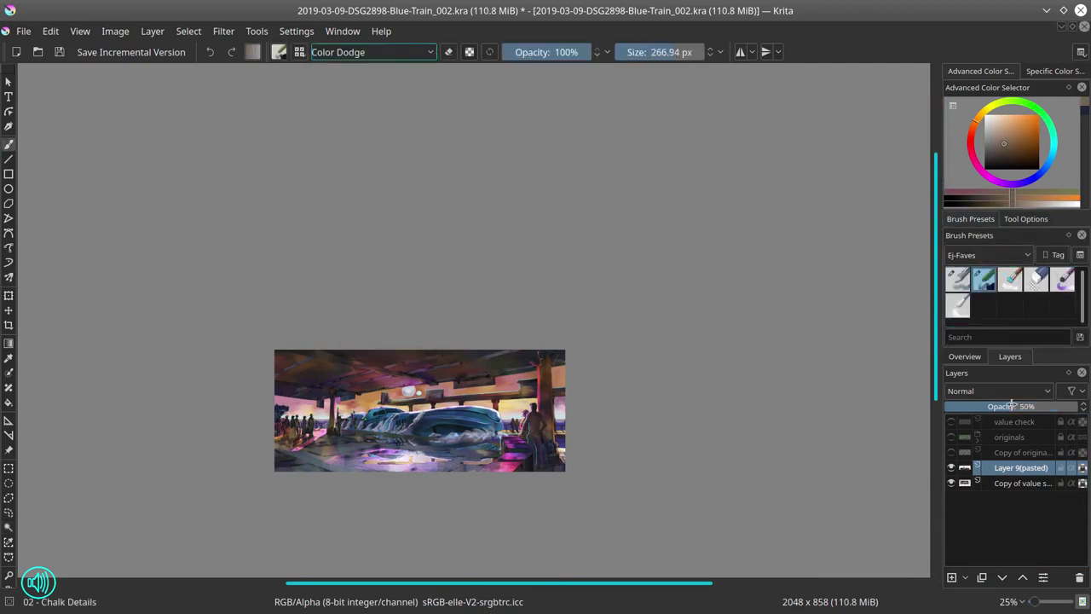
Add a Color Dodge layer, paint an orange glow on the floor reflection, and lower its opacity
key("Insert")
left_click(999, 390)
left_click(968, 151)
left_click(371, 52)
left_click(341, 96)
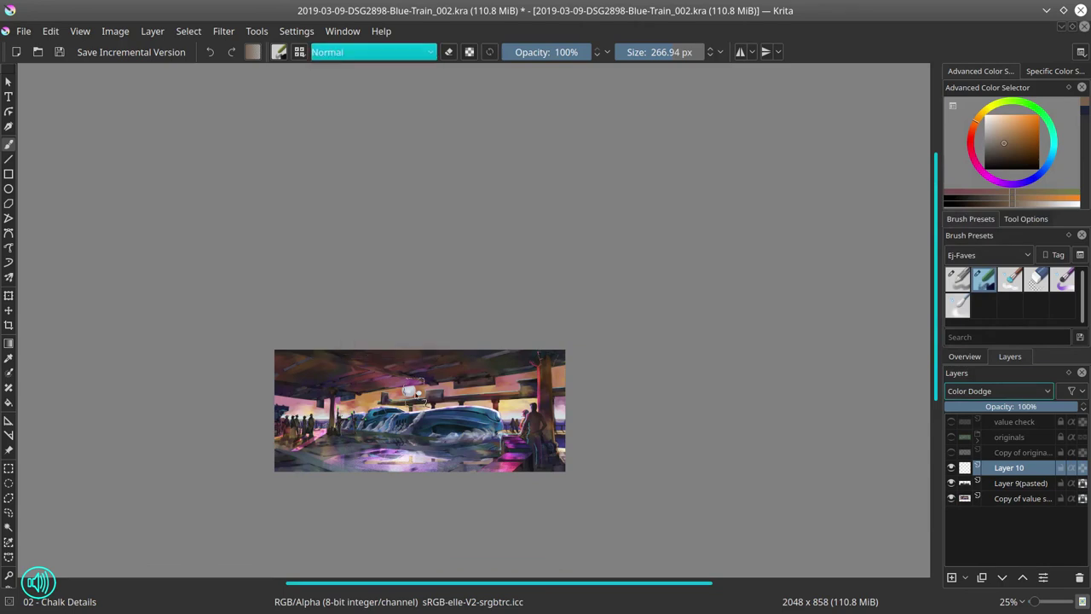
key("bracketleft")
key("bracketleft")
left_click_drag(407, 465, 430, 462)
key("bracketleft")
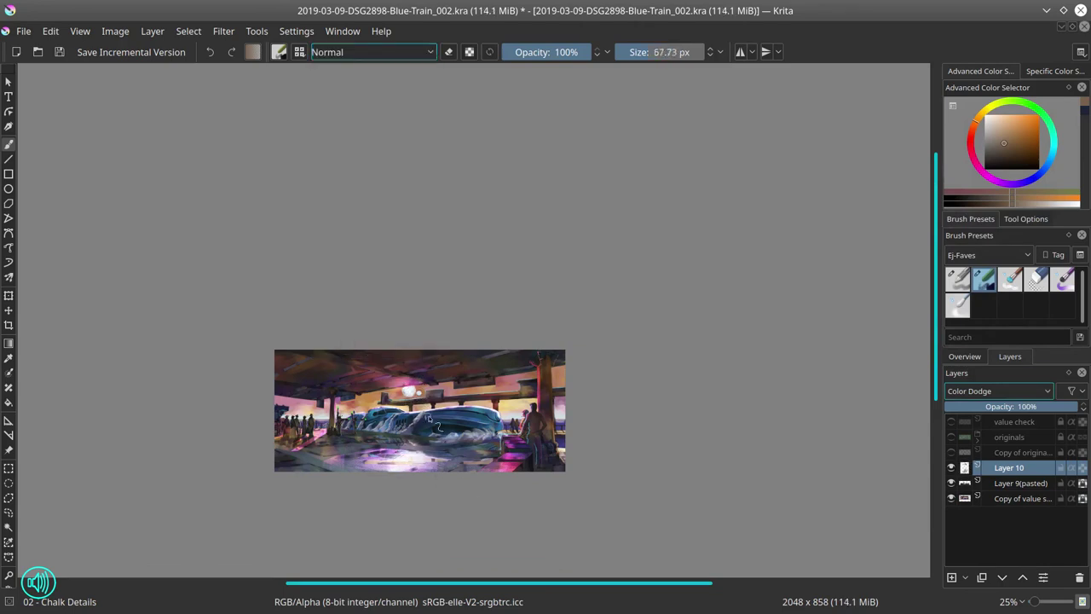
key("bracketleft")
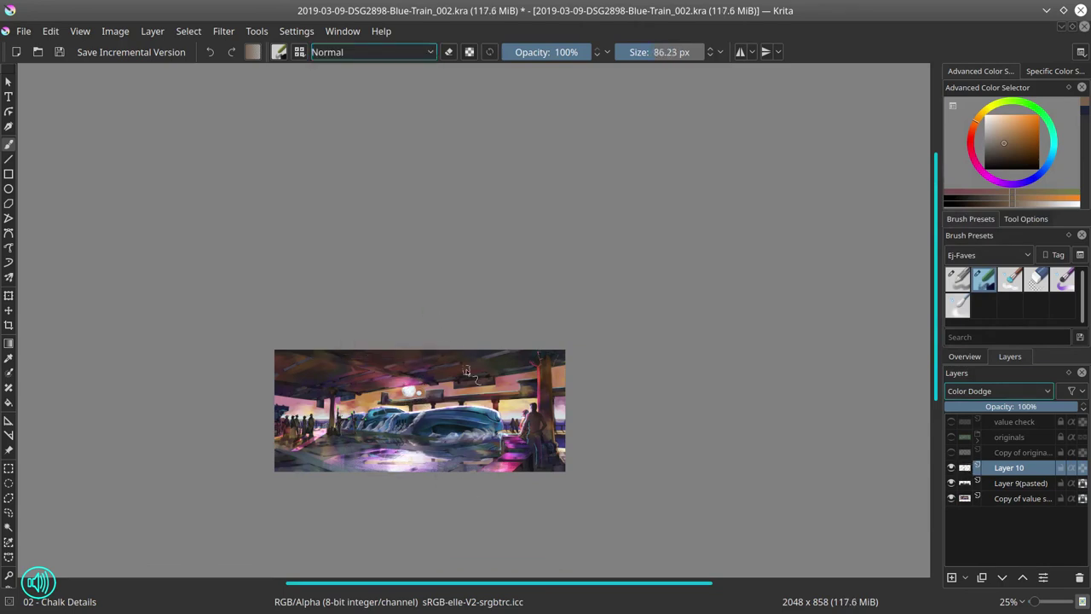
left_click(1029, 406)
Rename the glow layer 'color dodge' and the mirrored copy 'reflection'
double_click(1014, 468)
type("color dodge")
key("Return")
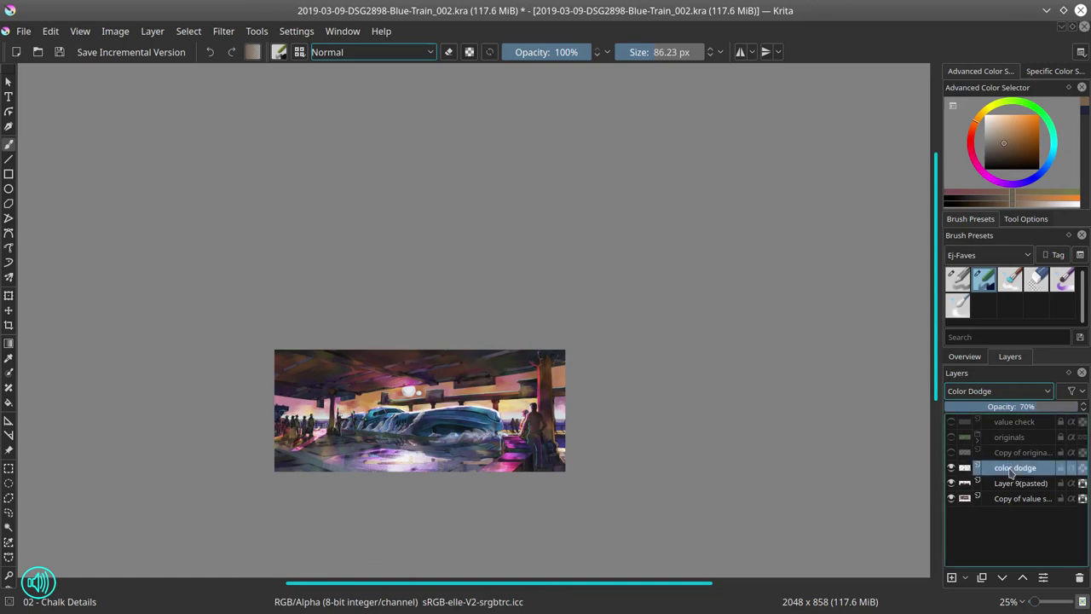
double_click(1018, 482)
type("reflection")
key("Return")
Add Layer 11 and paint light grey highlights across the train
left_click_drag(1029, 486, 416, 445)
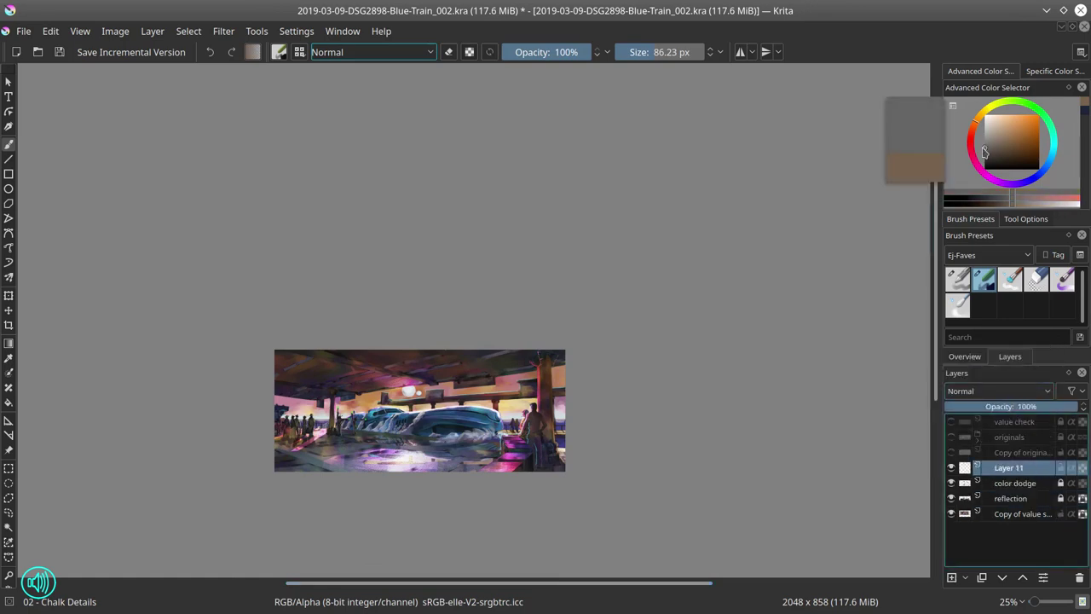
left_click(449, 446, "ctrl")
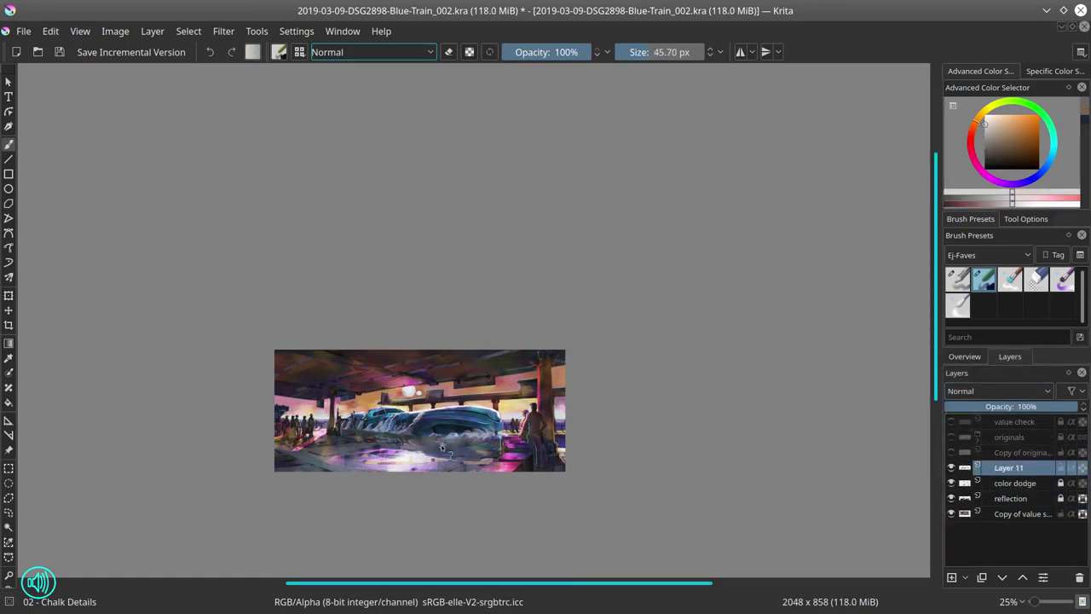
key("bracketleft")
key("bracketleft")
key("bracketleft")
left_click_drag(449, 442, 480, 439)
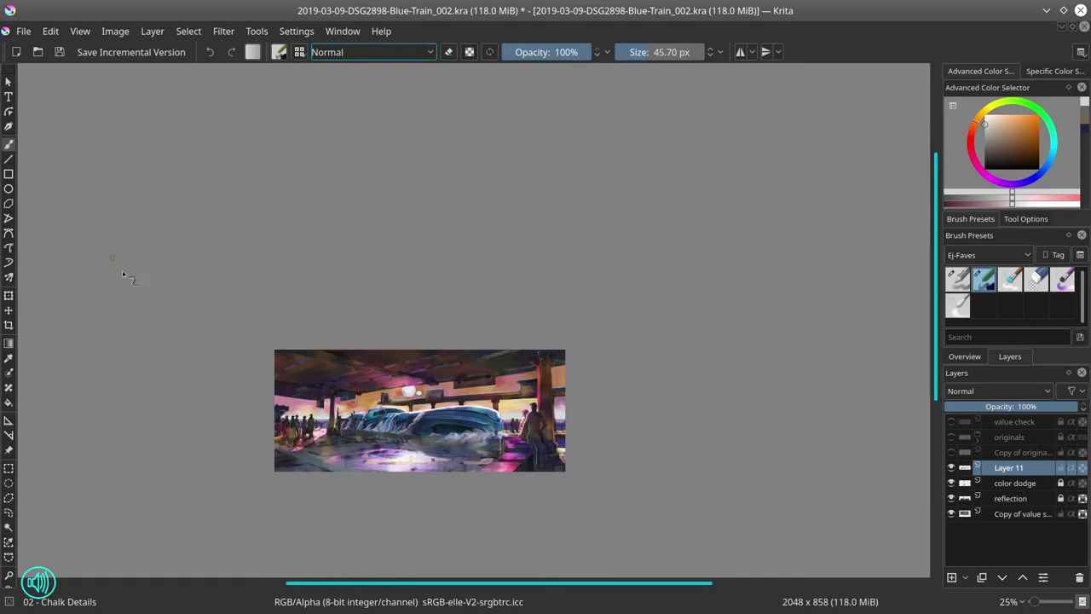
Save the painting and mirror the whole image horizontally
key("ctrl+s")
left_click(115, 31)
left_click(134, 187)
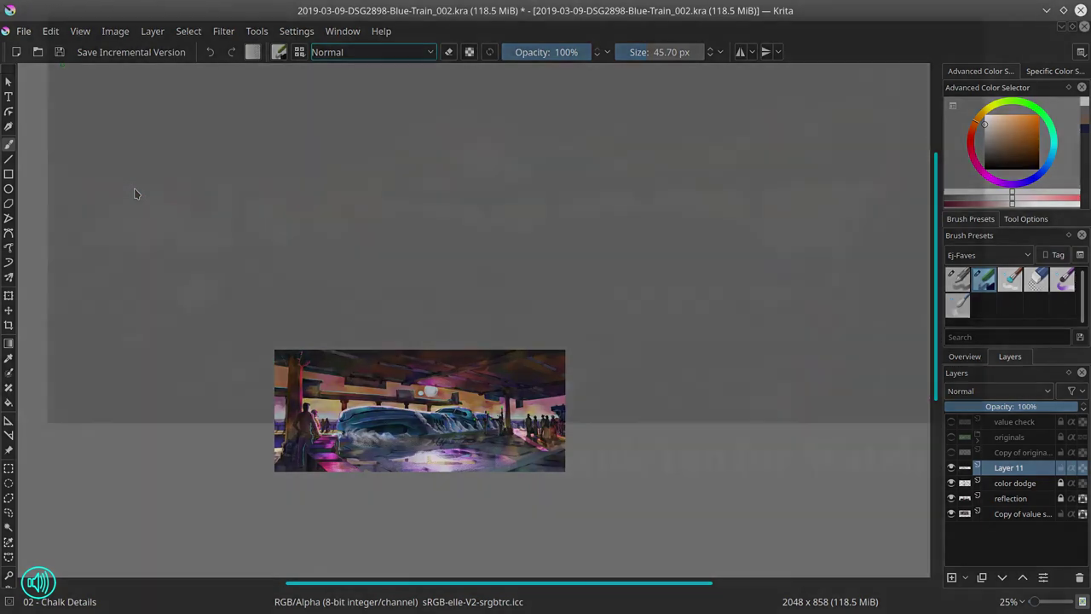